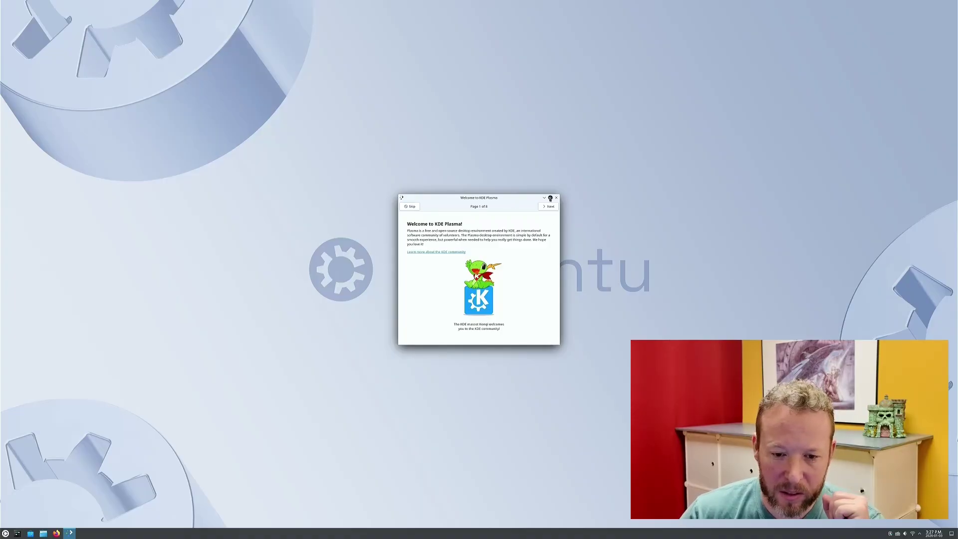
# Step: Skip the Plasma welcome tour and open the desktop's display settings
pyautogui.click(412, 207)
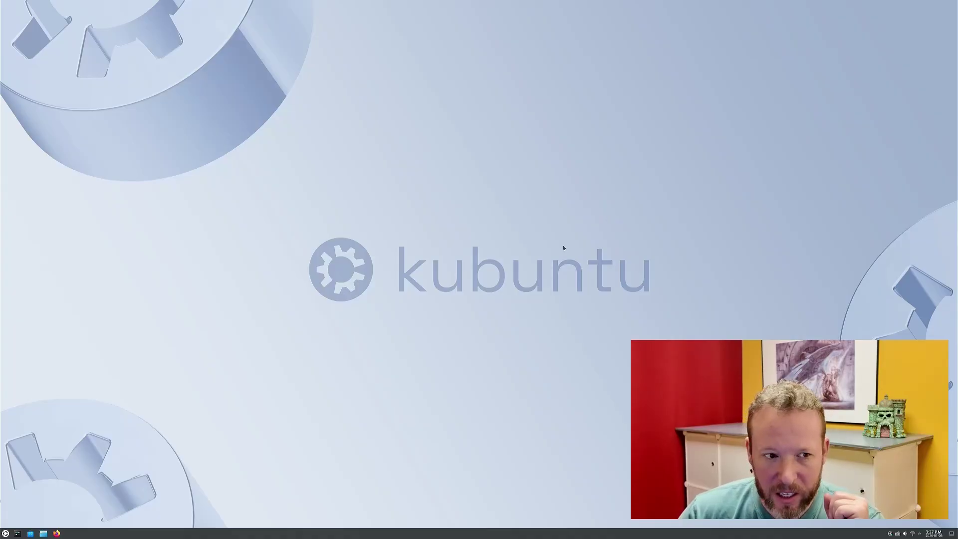
pyautogui.rightClick(465, 234)
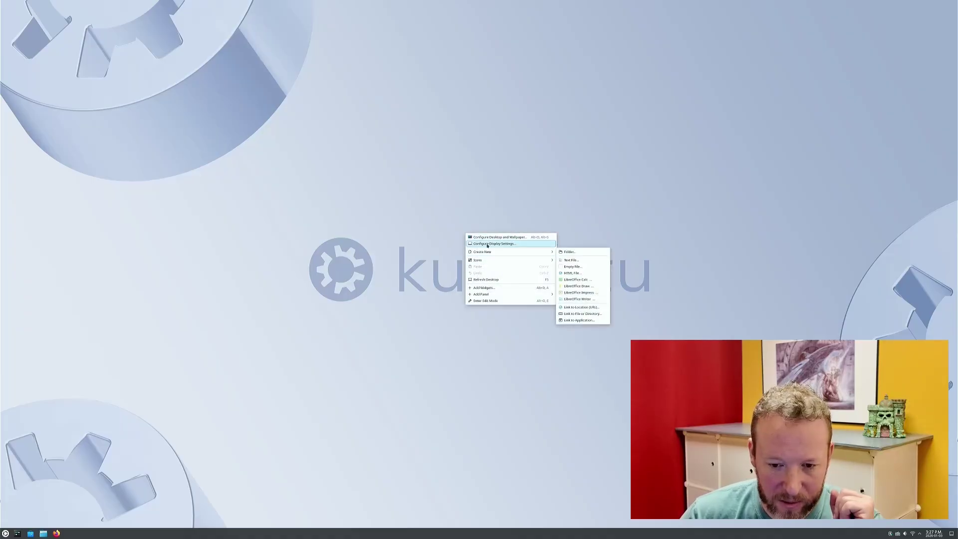
pyautogui.click(487, 245)
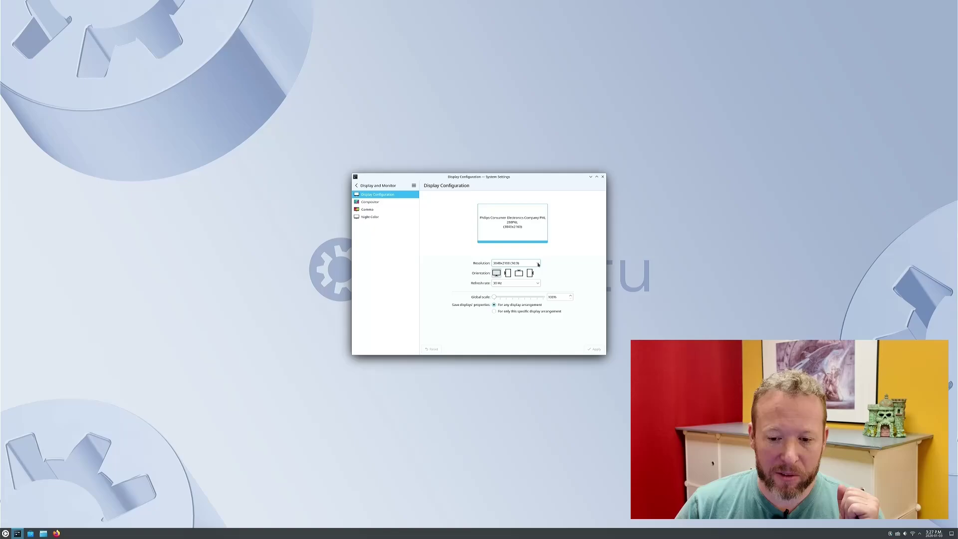
# Step: Set the display resolution to 1920x1080, keep the new configuration, and close the settings window
pyautogui.click(538, 264)
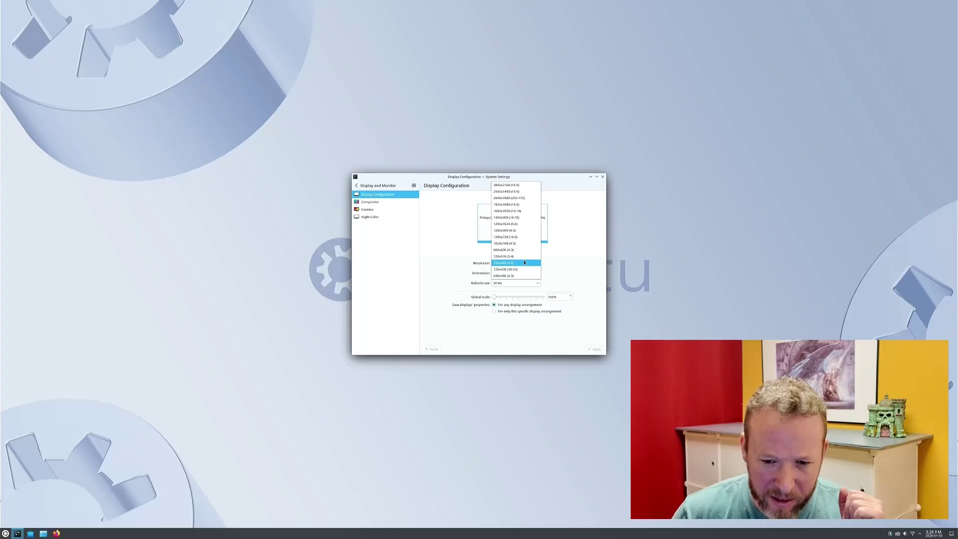
pyautogui.click(510, 205)
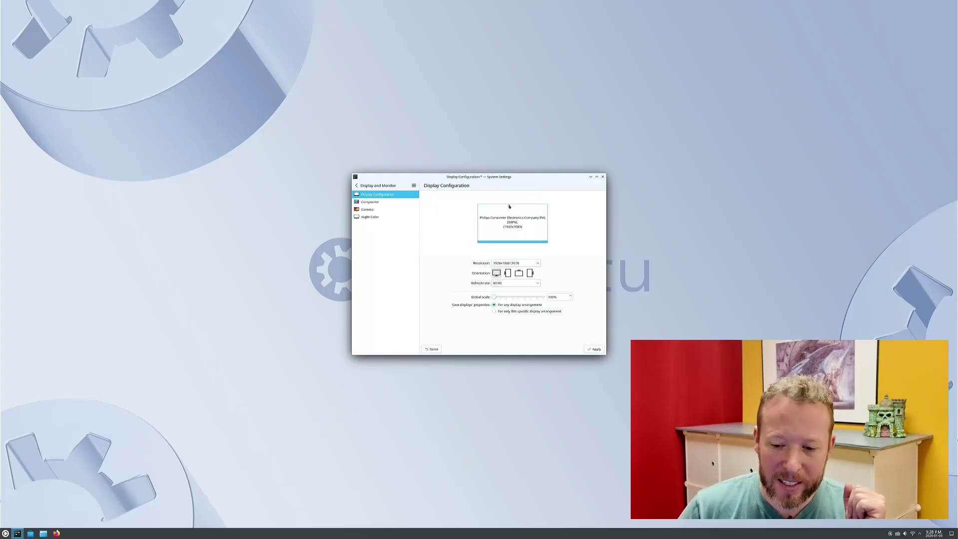
pyautogui.click(594, 349)
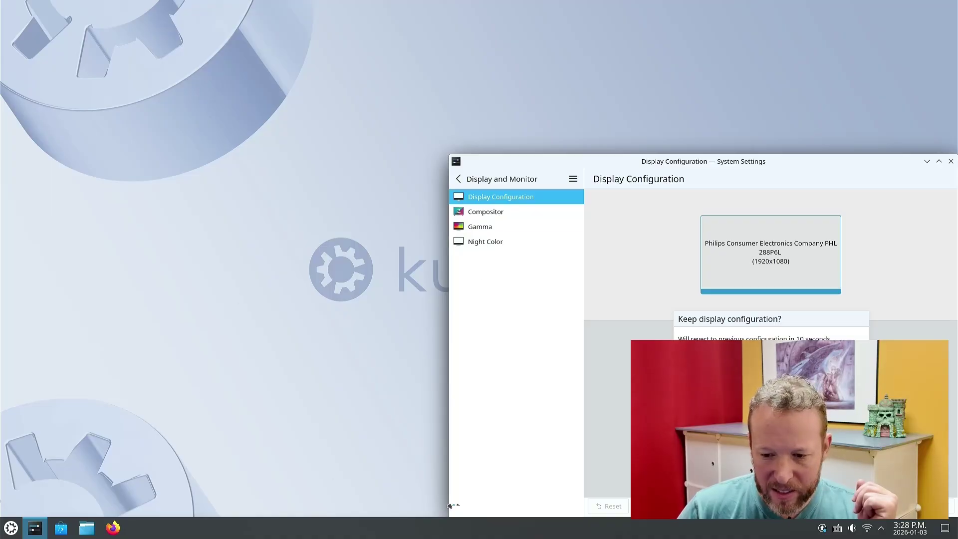
pyautogui.click(804, 359)
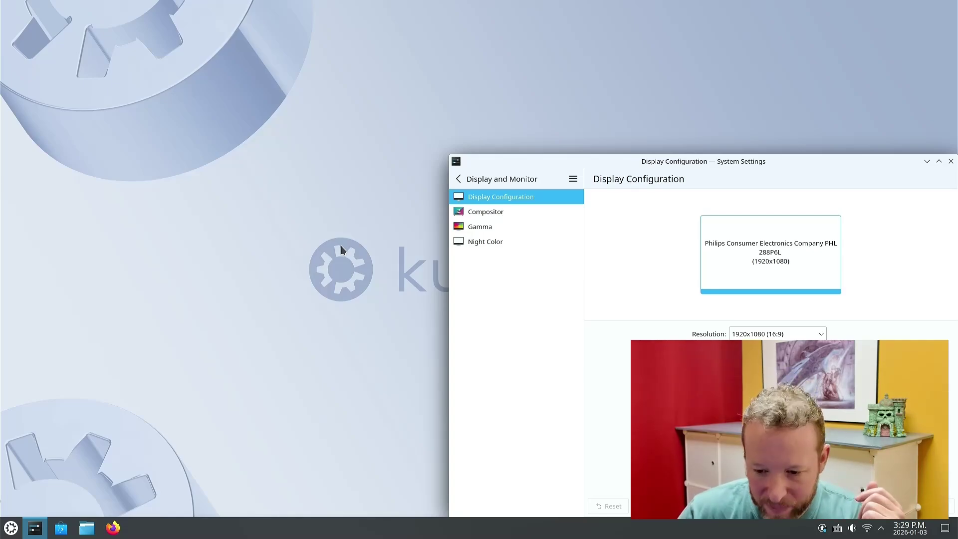
pyautogui.hotkey('ctrl', 'q')
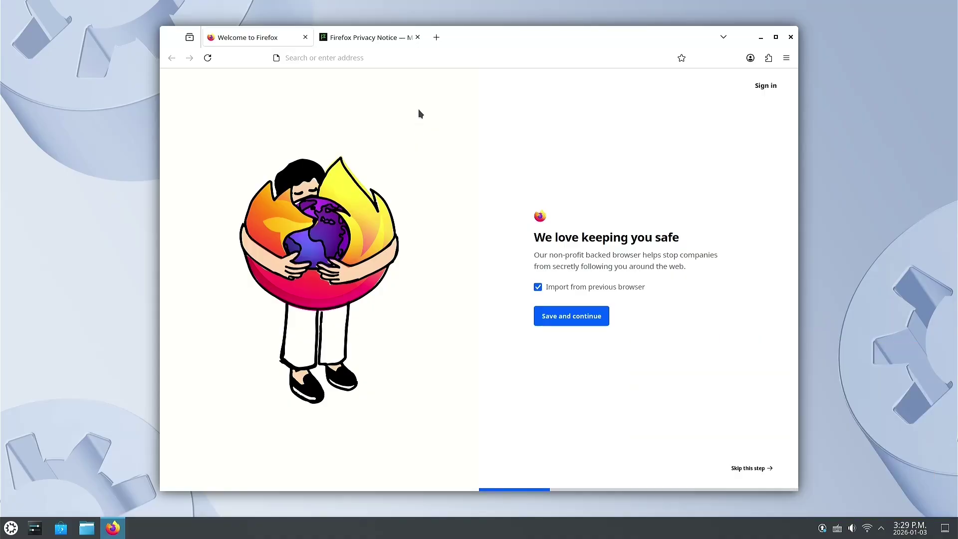
# Step: Go to youtube.com in the Firefox window using the suggested site
pyautogui.click(393, 59)
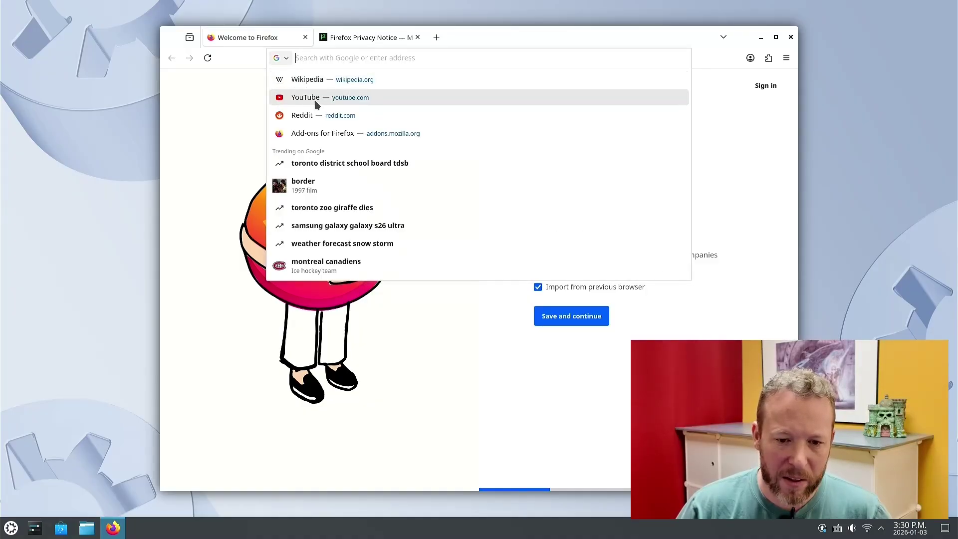
pyautogui.write('y')
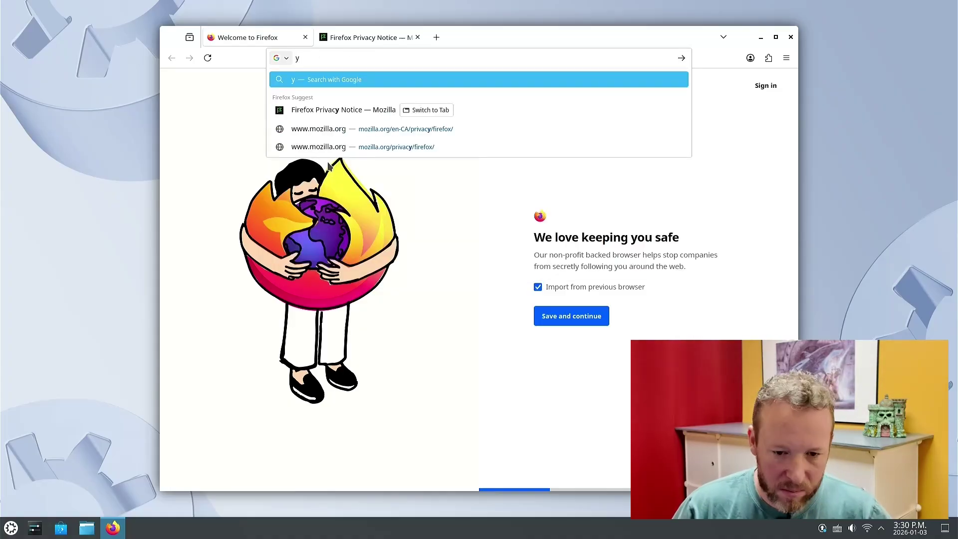
pyautogui.press('BackSpace')
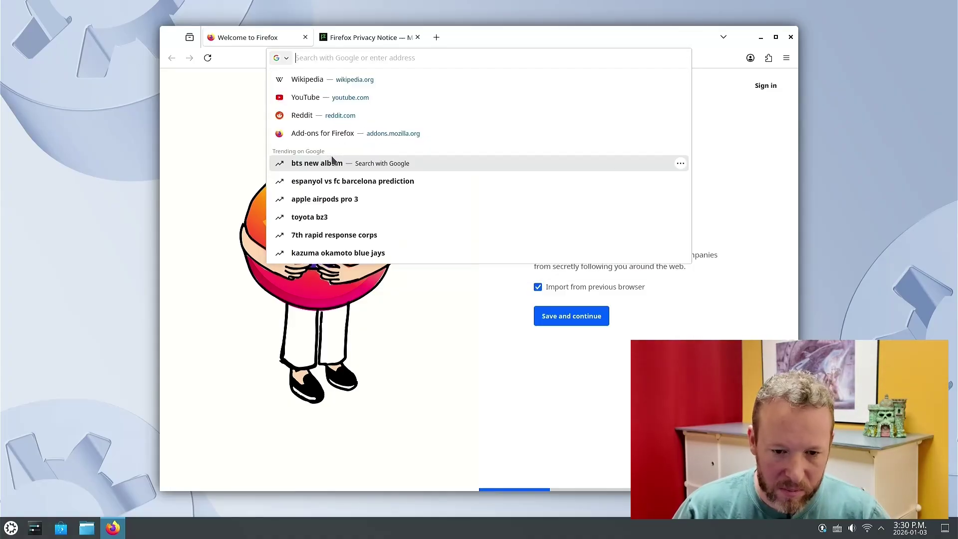
pyautogui.click(322, 104)
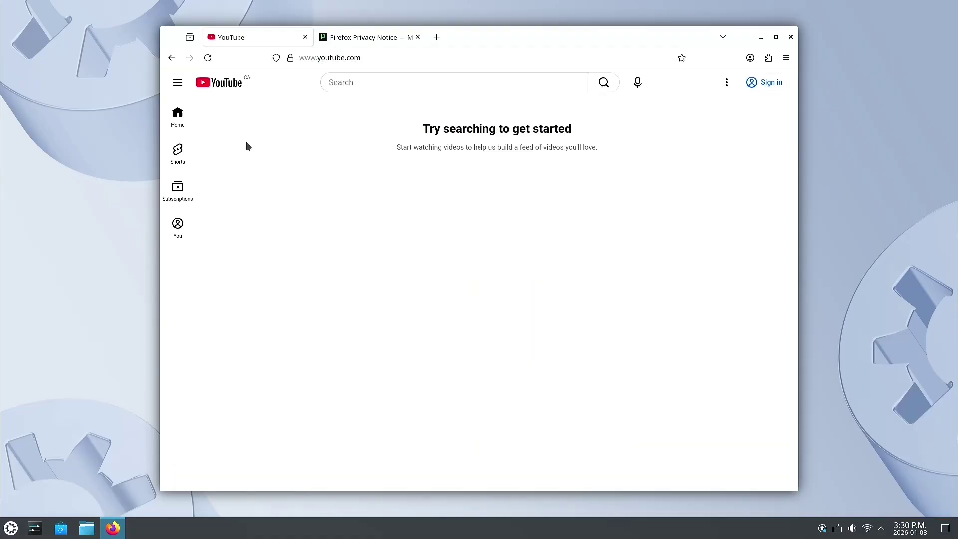
# Step: Search YouTube for "domdecods" and view the Dom Decodes channel page, closing the browser when done
pyautogui.click(390, 82)
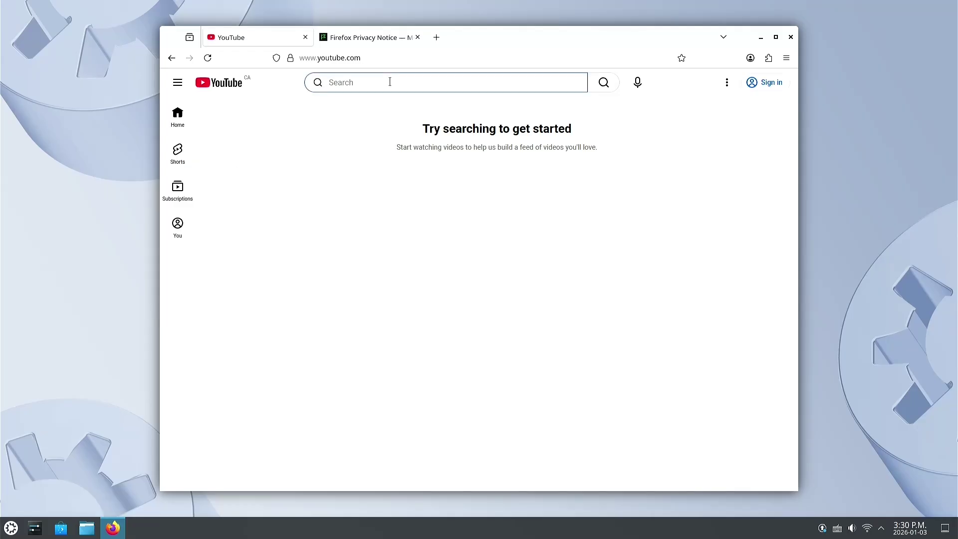
pyautogui.write('domdecods')
pyautogui.press('Return')
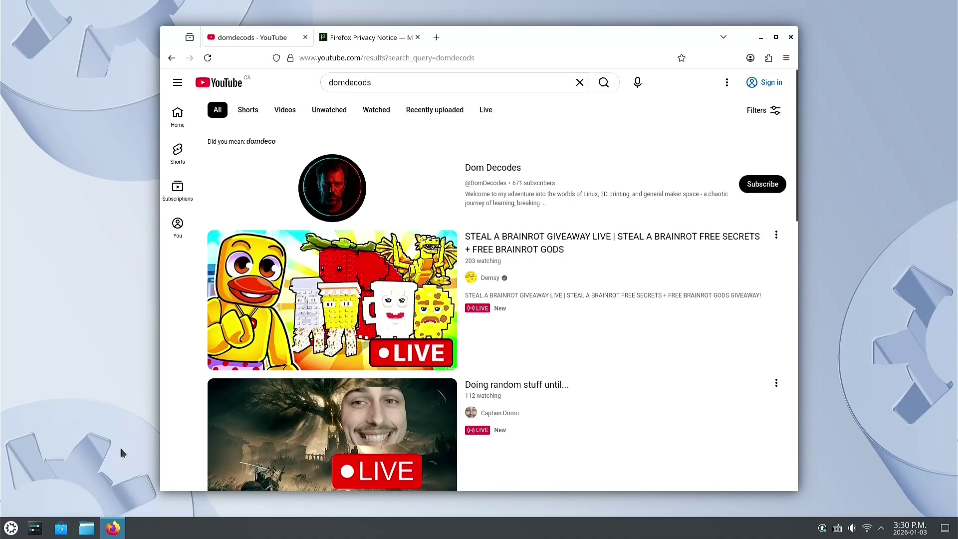
pyautogui.click(347, 206)
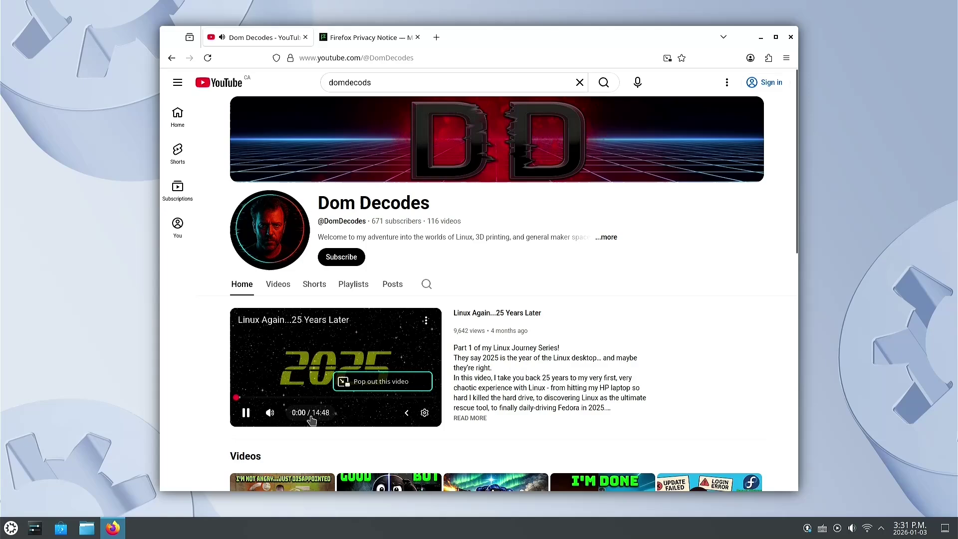
pyautogui.click(790, 37)
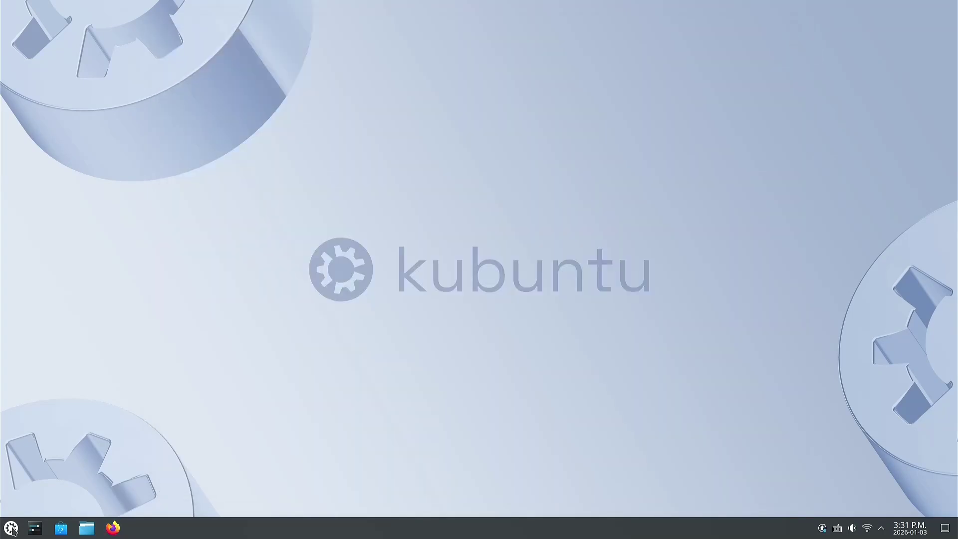
# Step: Launch LibreOffice Writer from the Office applications, dismiss the Tip of the Day, and minimize its window
pyautogui.click(11, 528)
pyautogui.click(53, 423)
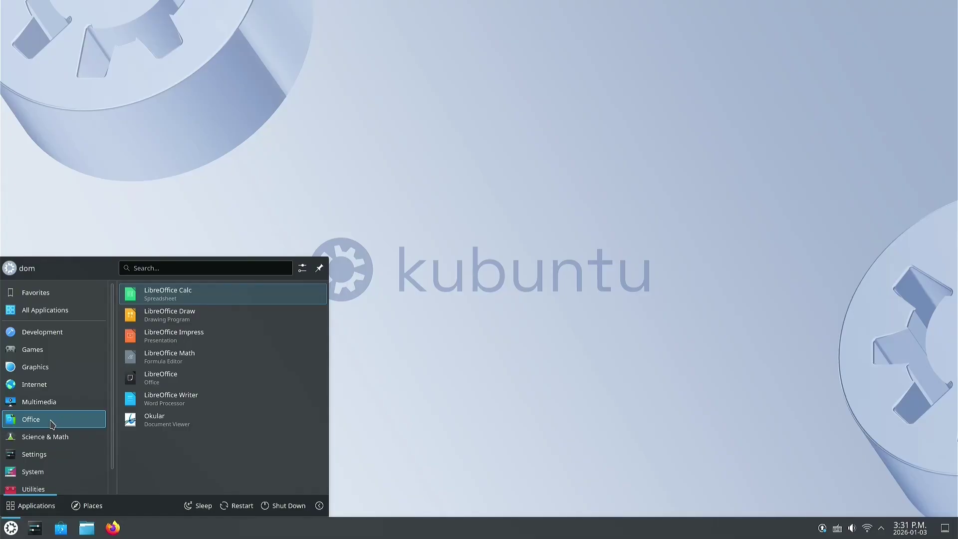
pyautogui.click(163, 399)
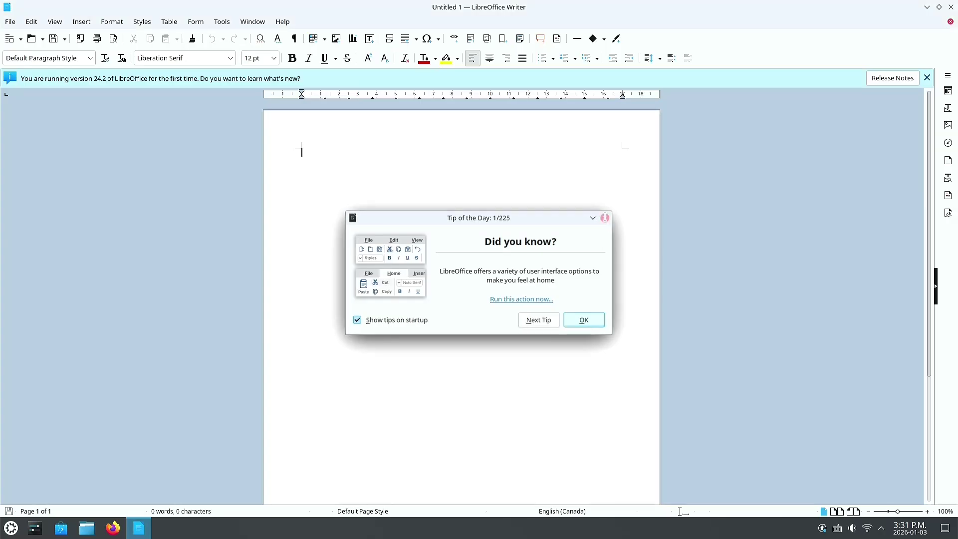
pyautogui.click(604, 217)
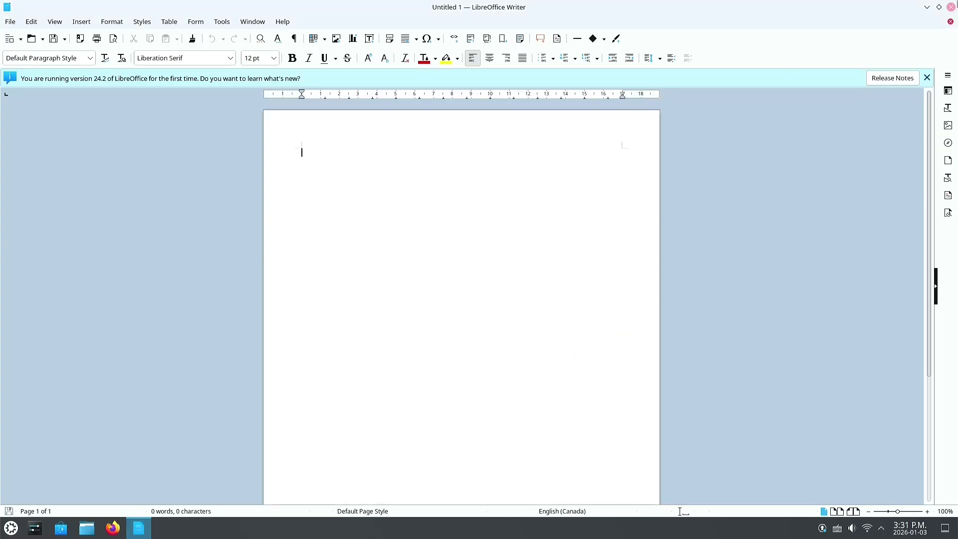
pyautogui.click(927, 8)
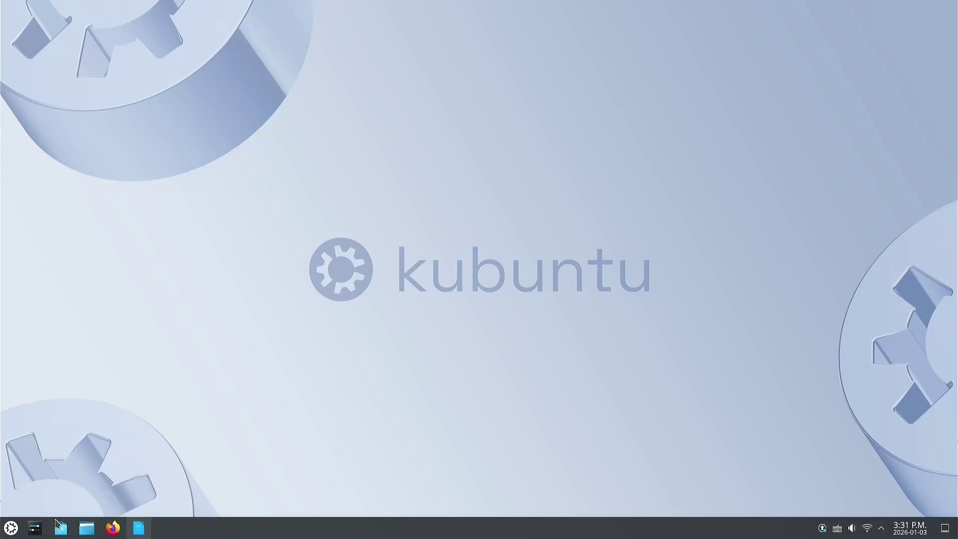
# Step: Open System Settings and close the minimized LibreOffice Writer document
pyautogui.click(11, 528)
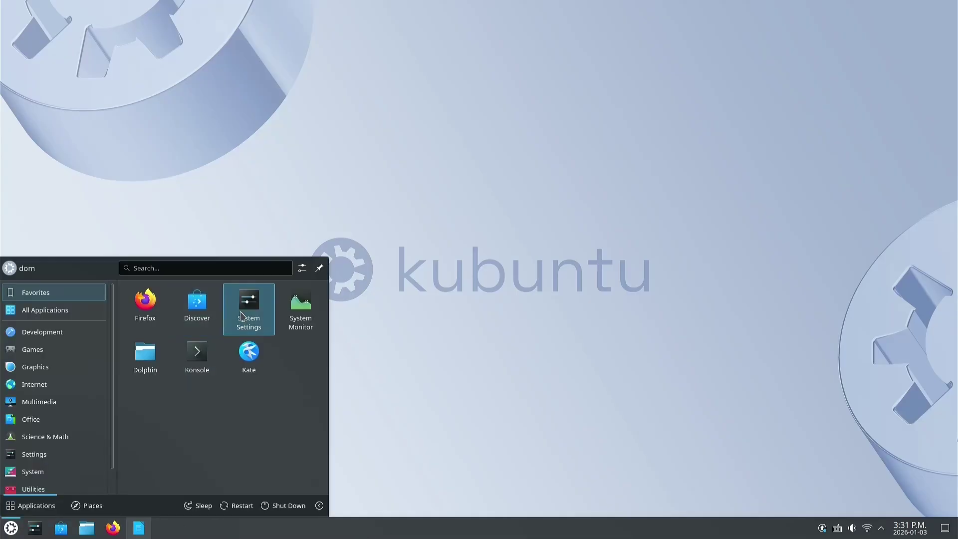
pyautogui.click(34, 530)
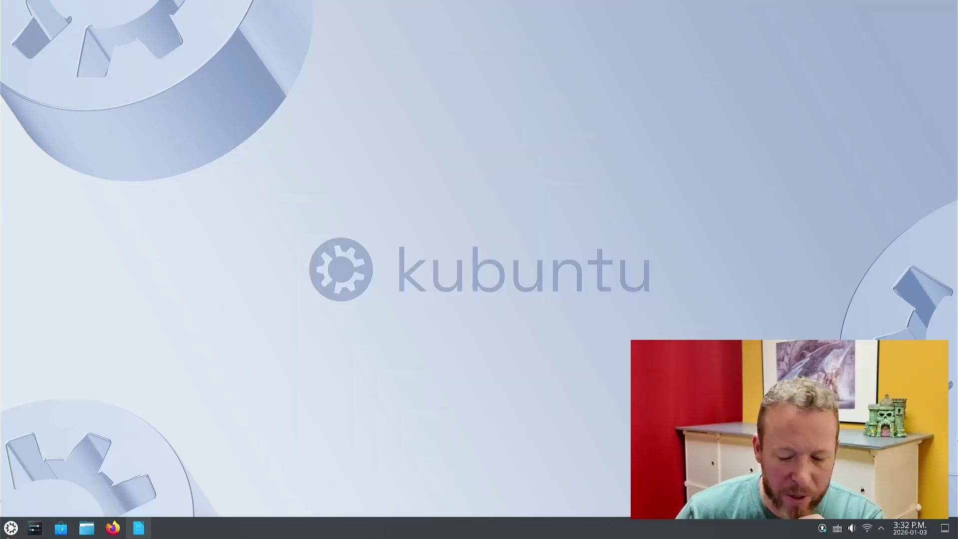
pyautogui.click(34, 528)
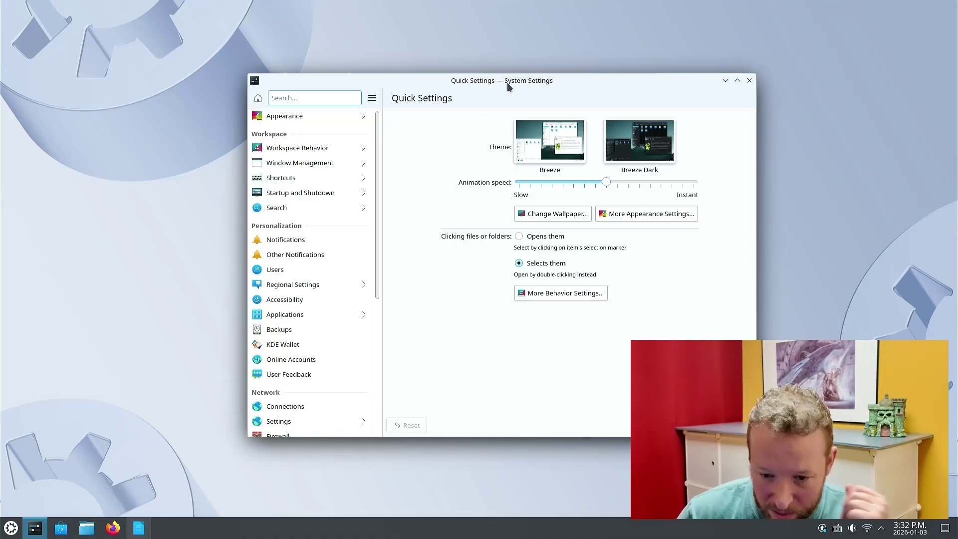
pyautogui.click(139, 528)
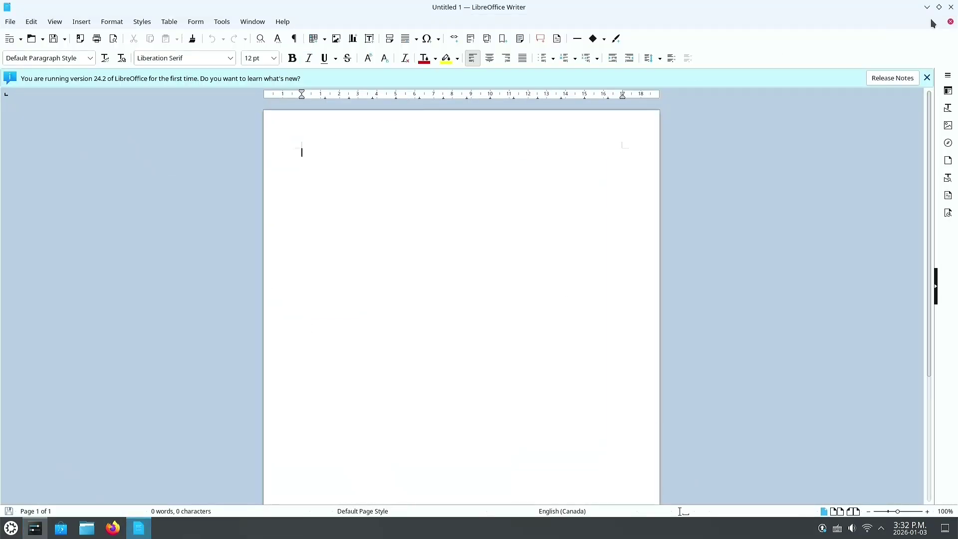
pyautogui.click(952, 7)
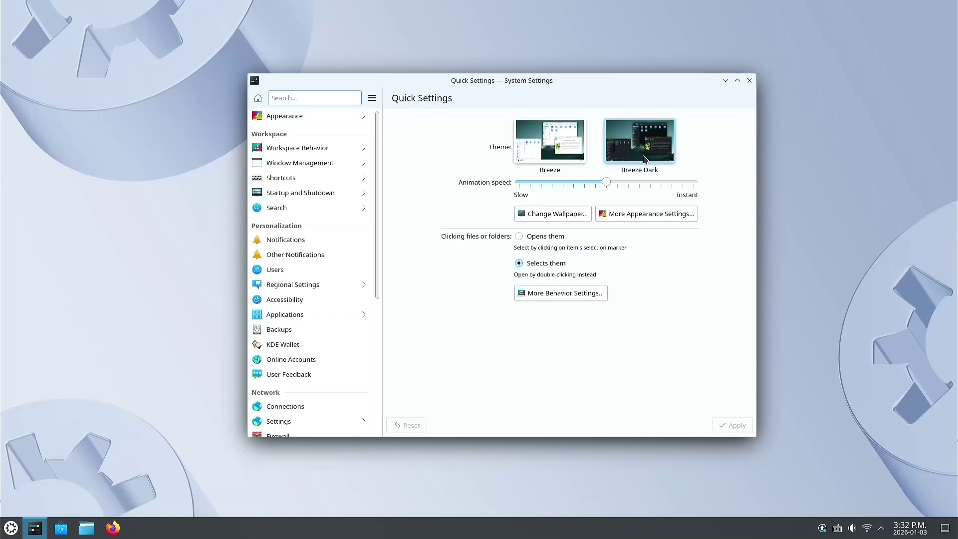
# Step: Apply the Breeze Dark theme and launch LibreOffice Writer to check how it looks
pyautogui.click(731, 430)
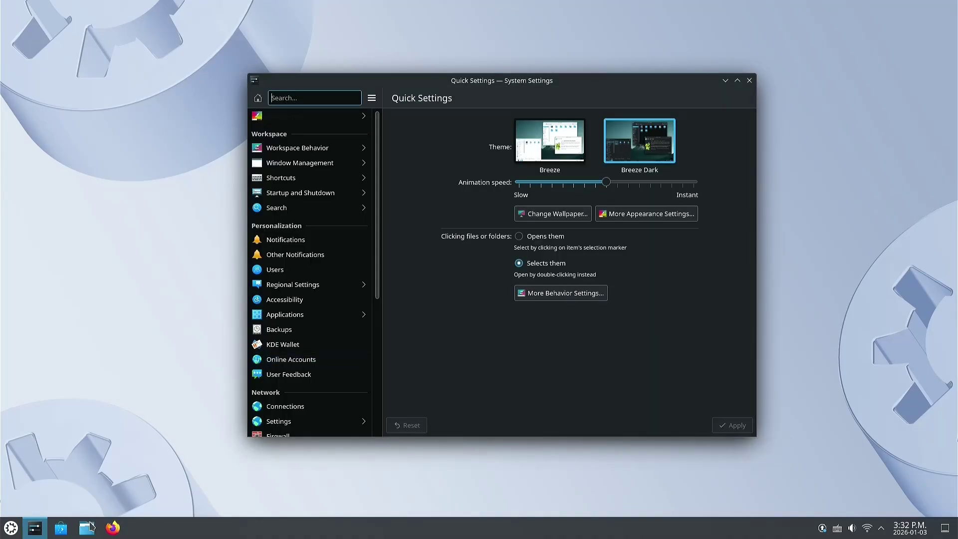
pyautogui.click(11, 528)
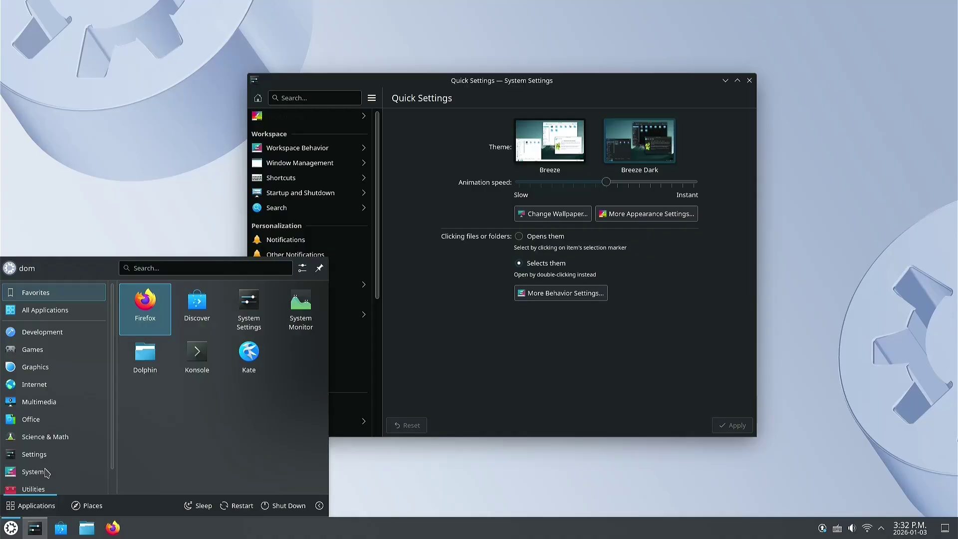
pyautogui.moveTo(43, 418)
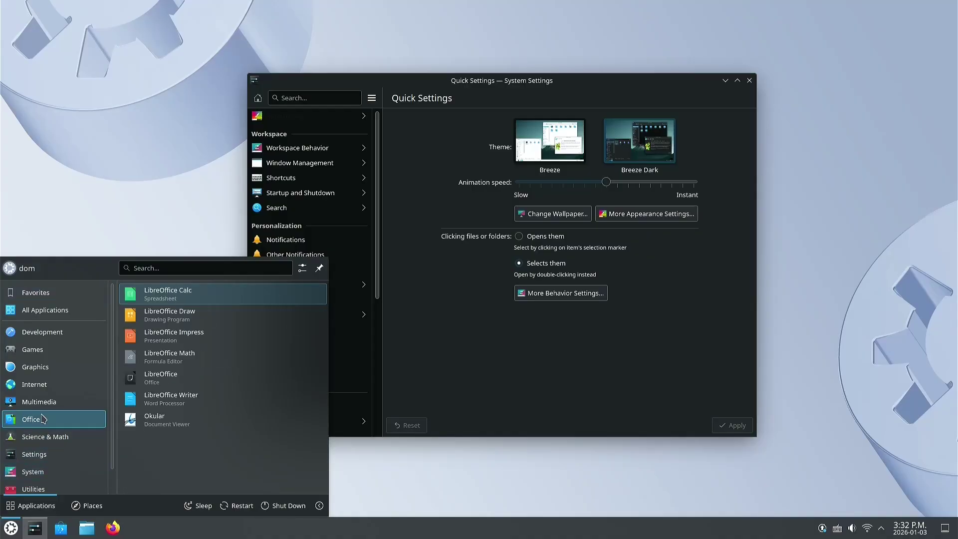
pyautogui.click(172, 399)
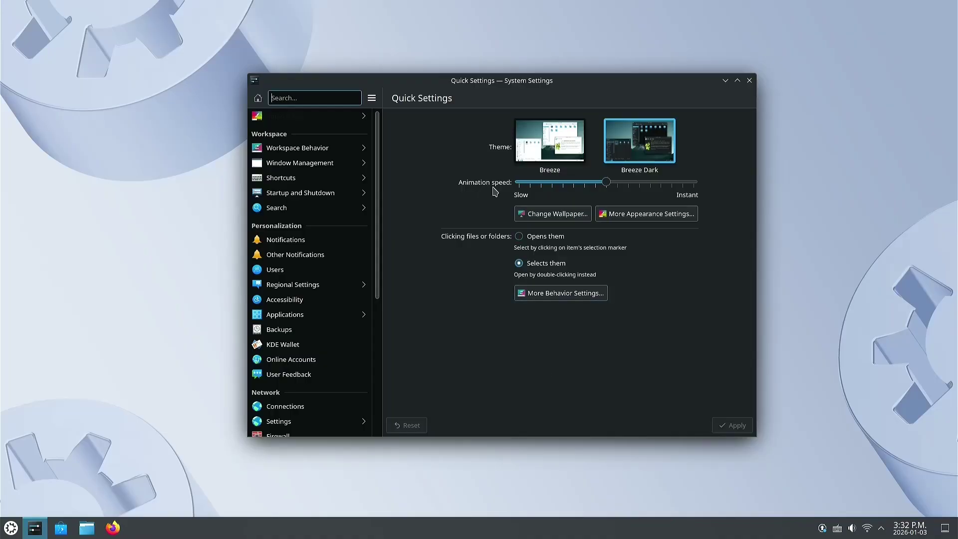
# Step: Set the display's global scale to 112.5% in the Display and Monitor configuration and apply it
pyautogui.scroll(-5, 301, 240)
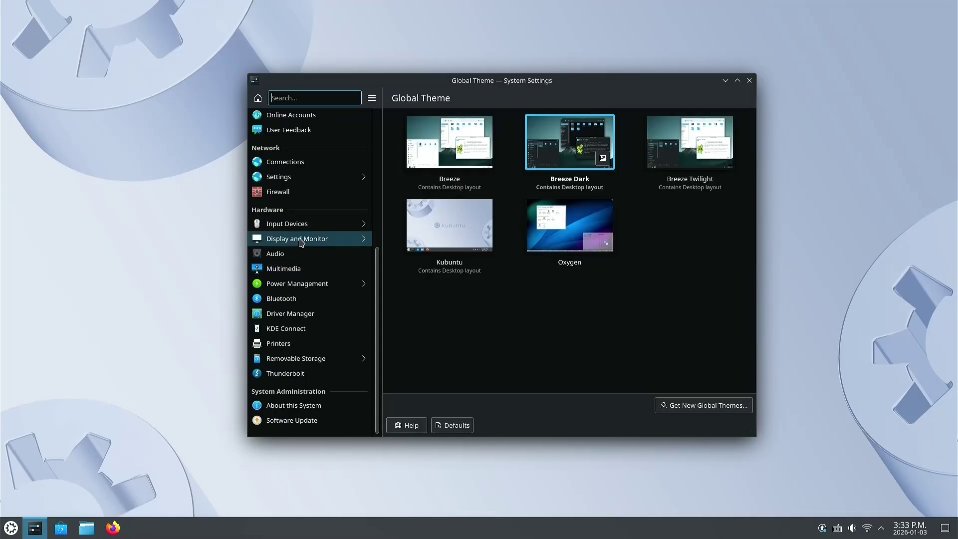
pyautogui.click(301, 241)
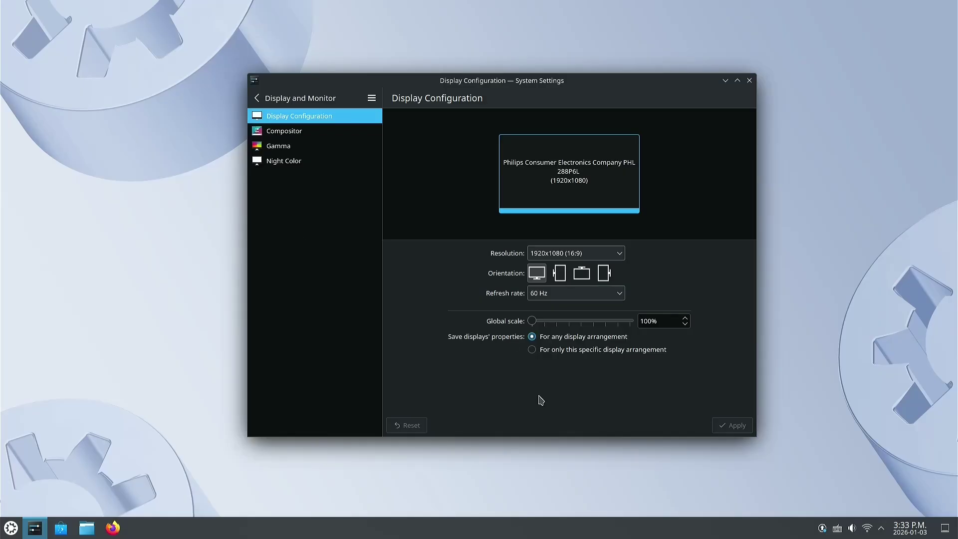
pyautogui.click(547, 321)
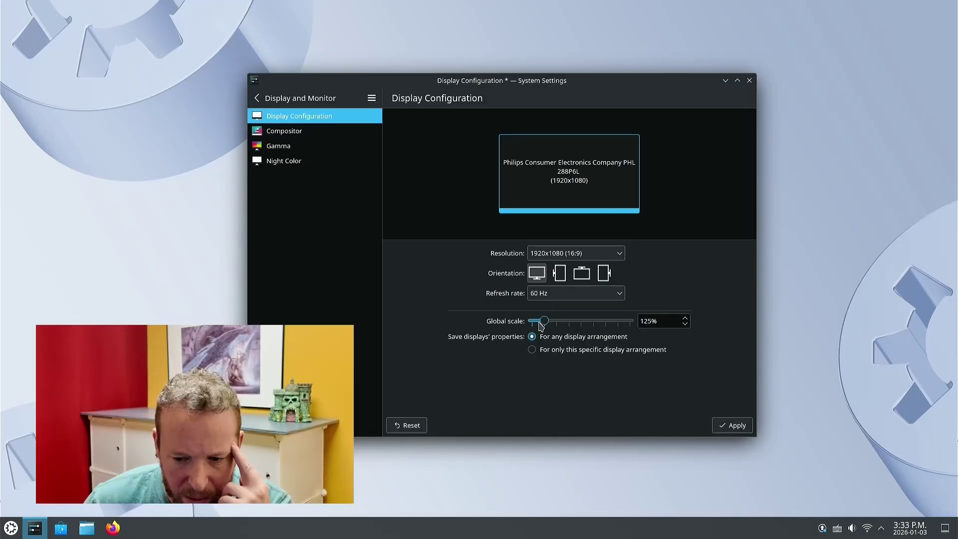
pyautogui.click(686, 323)
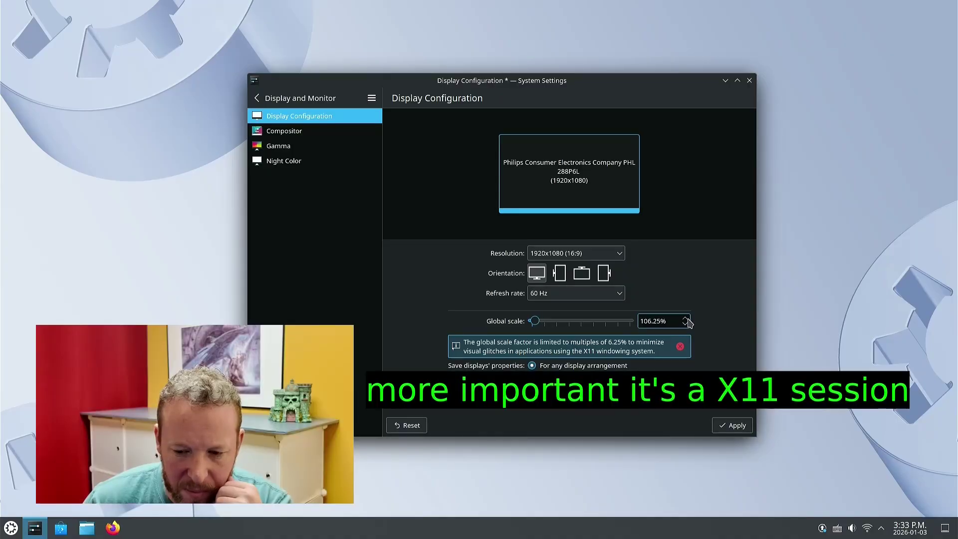
pyautogui.click(688, 320)
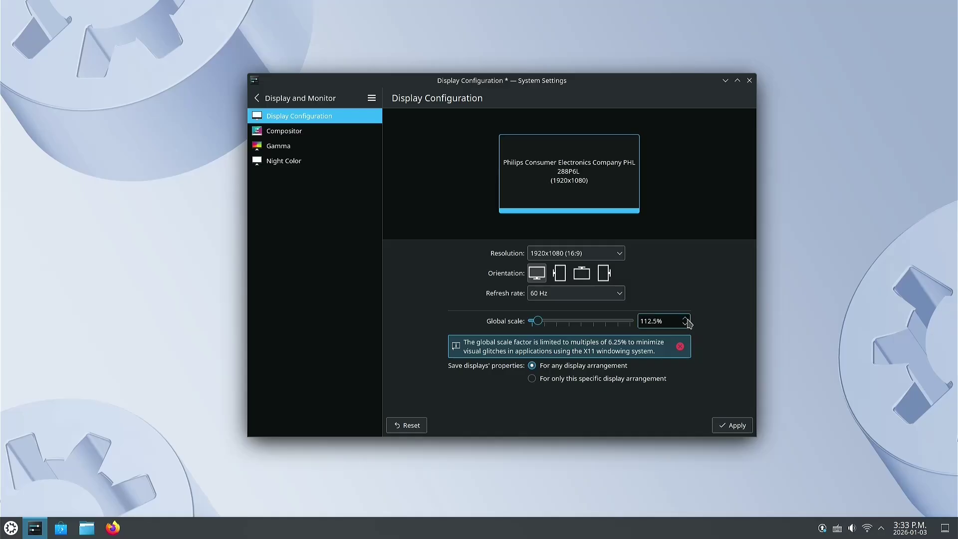
pyautogui.click(728, 428)
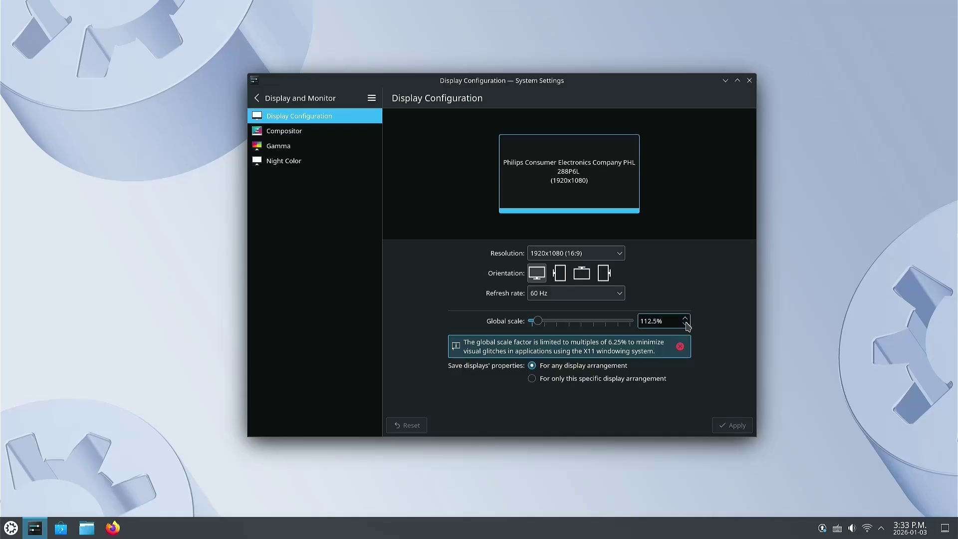
# Step: Apply a global display scale of 162.5%, followed by a global scale of 125%
pyautogui.scroll(8, 686, 320)
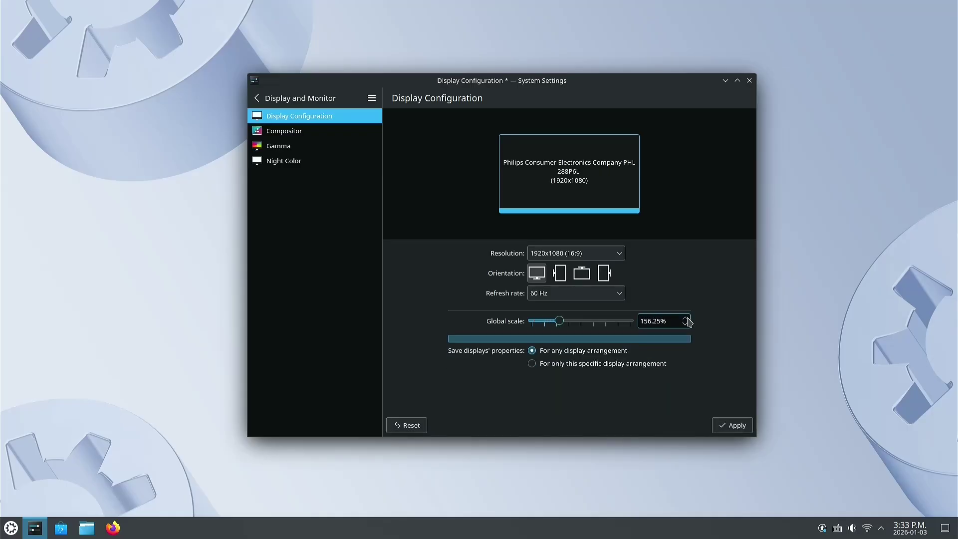
pyautogui.click(723, 429)
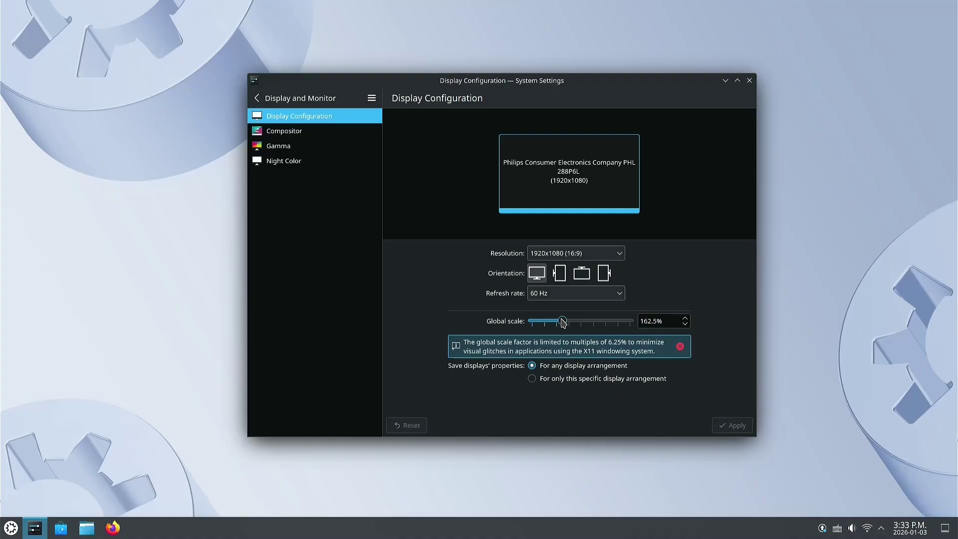
pyautogui.moveTo(562, 320); pyautogui.dragTo(544, 320)
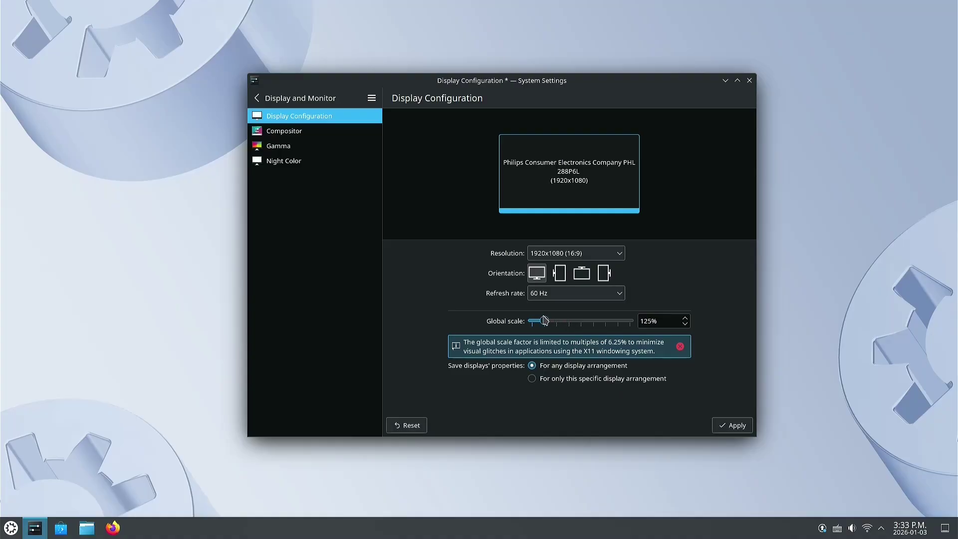
pyautogui.click(730, 429)
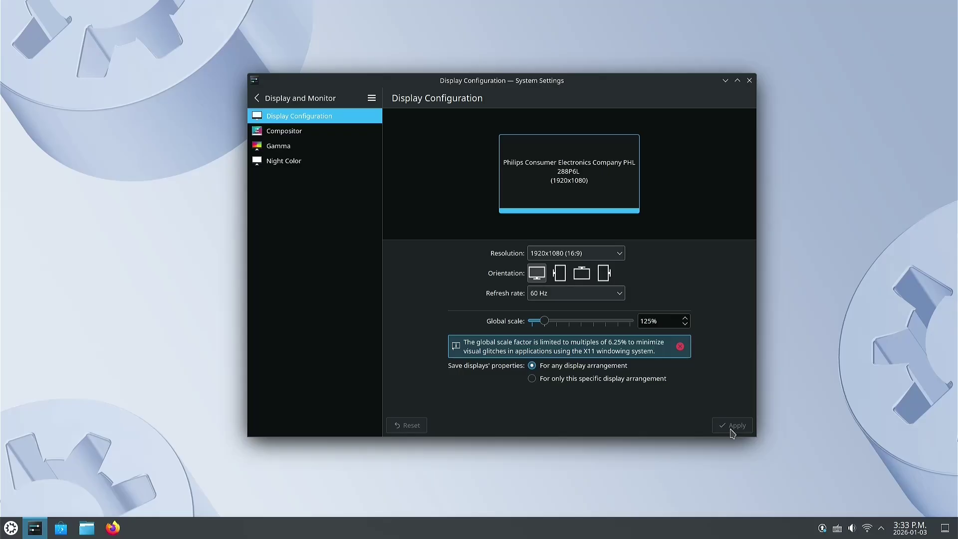
# Step: Close System Settings, launch Firefox to check its size at the current scale, and shift its window sideways
pyautogui.click(750, 81)
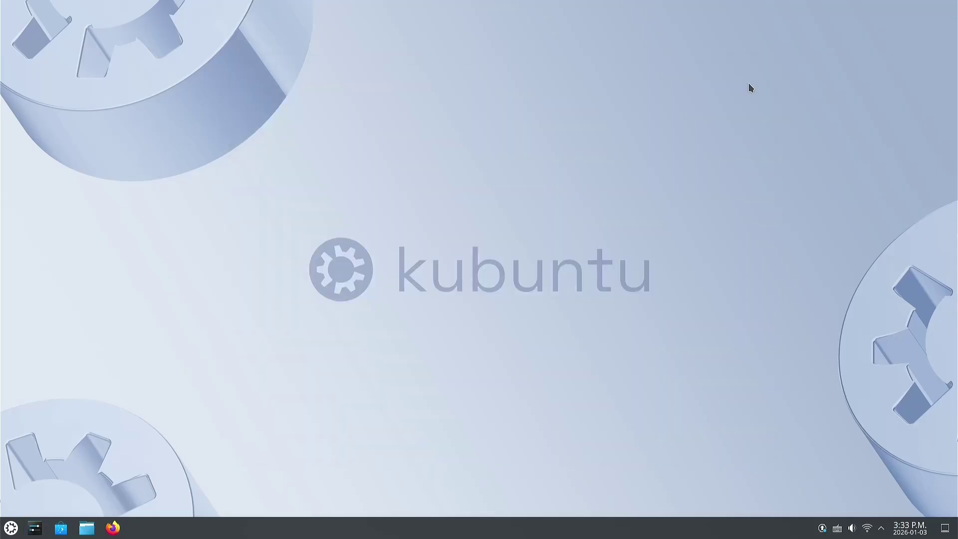
pyautogui.click(113, 530)
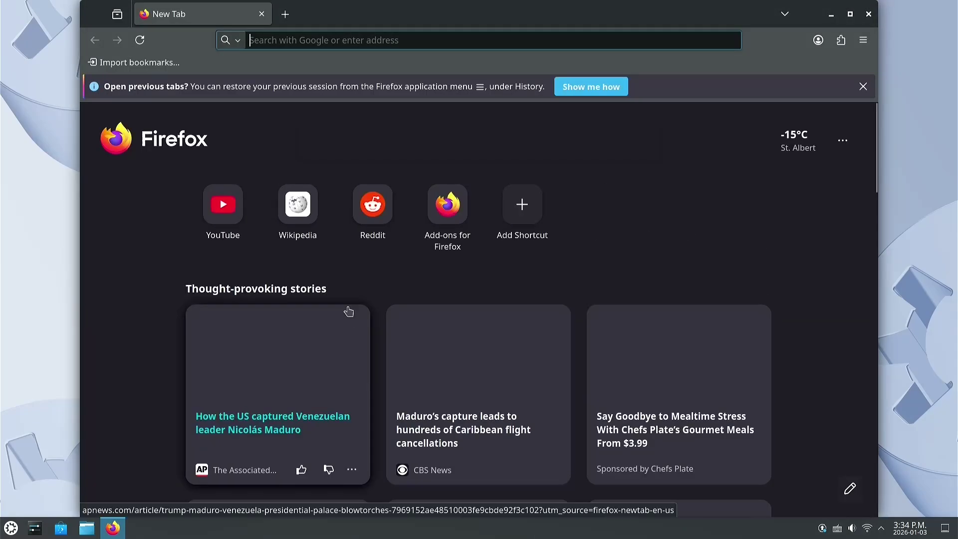
pyautogui.moveTo(700, 15); pyautogui.dragTo(635, 15)
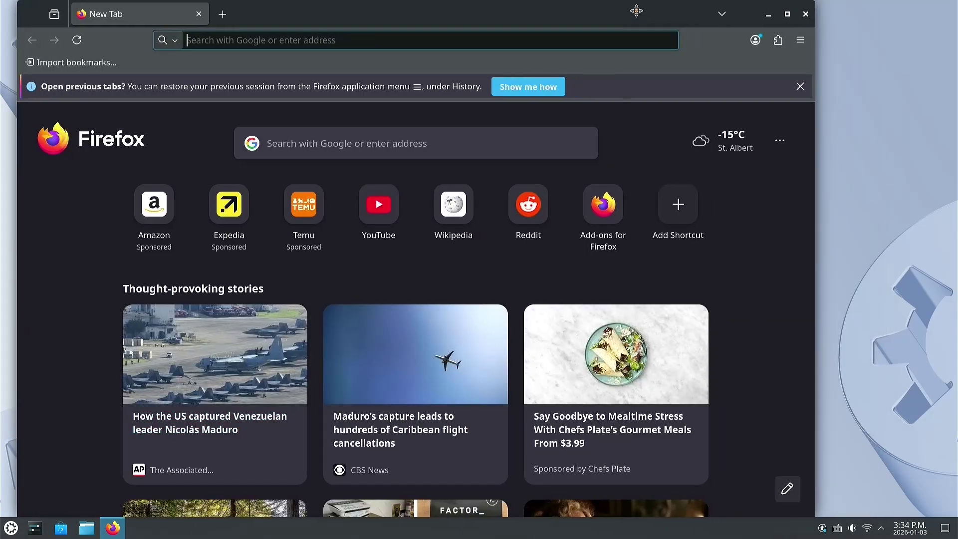
# Step: Reopen the Display Configuration in System Settings and apply a global scale of 100%
pyautogui.click(41, 532)
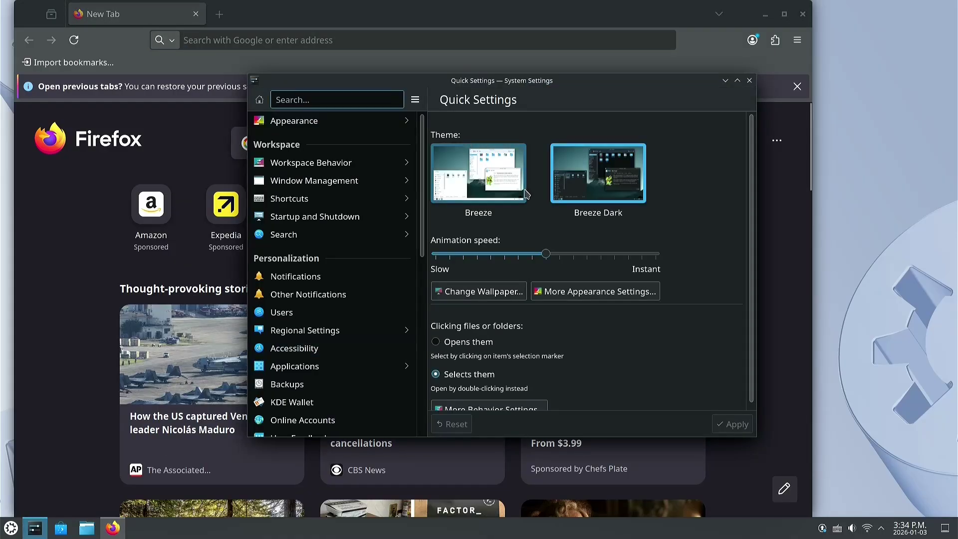
pyautogui.scroll(-5, 344, 353)
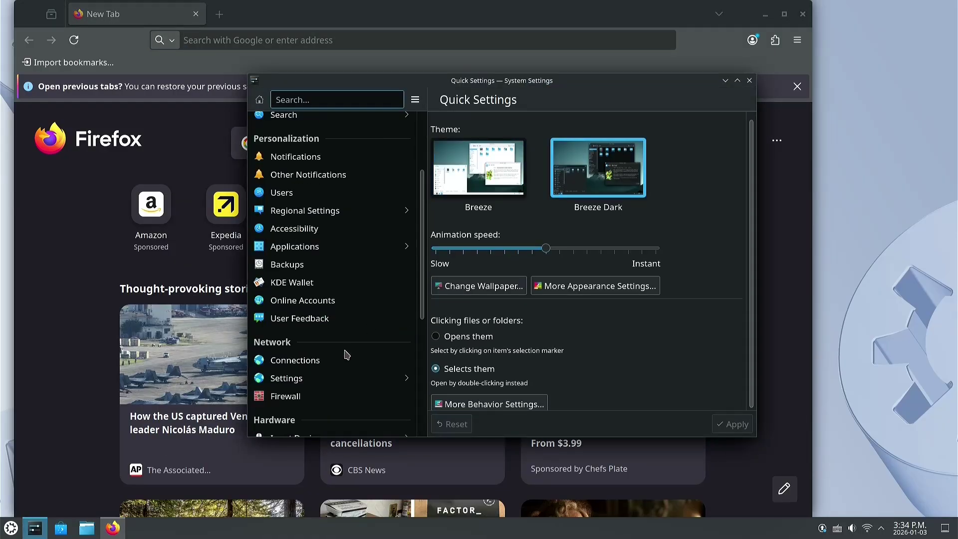
pyautogui.click(352, 337)
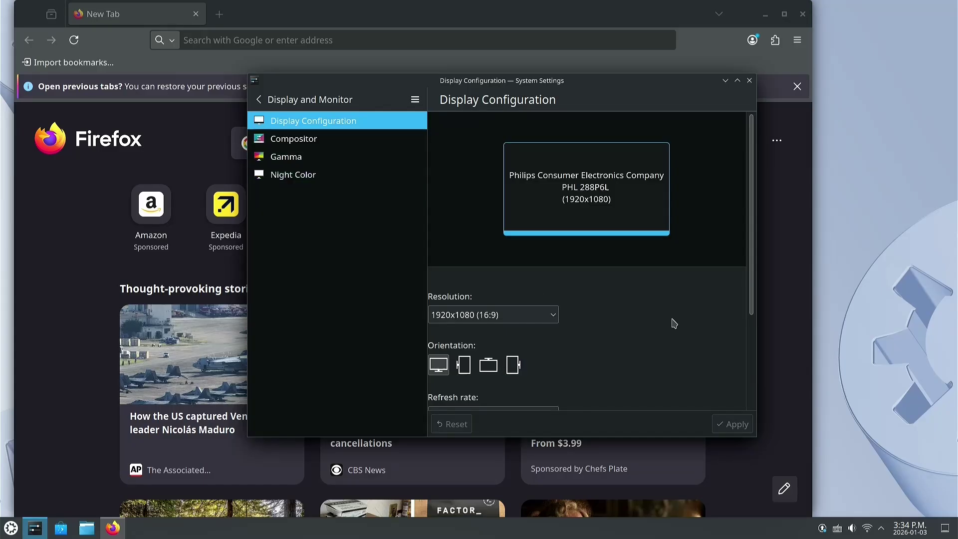
pyautogui.scroll(-2, 674, 326)
pyautogui.scroll(-1, 674, 327)
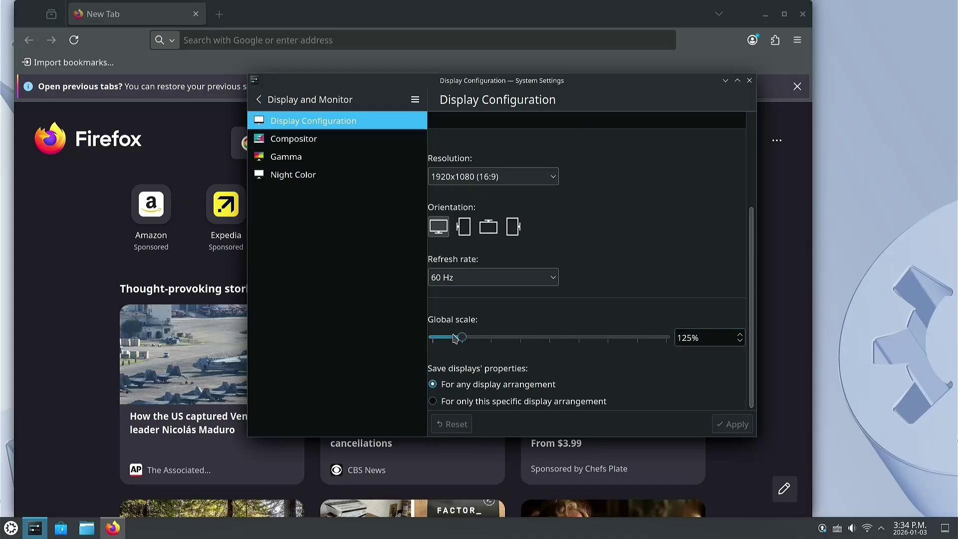
pyautogui.moveTo(463, 338); pyautogui.dragTo(432, 338)
pyautogui.click(721, 428)
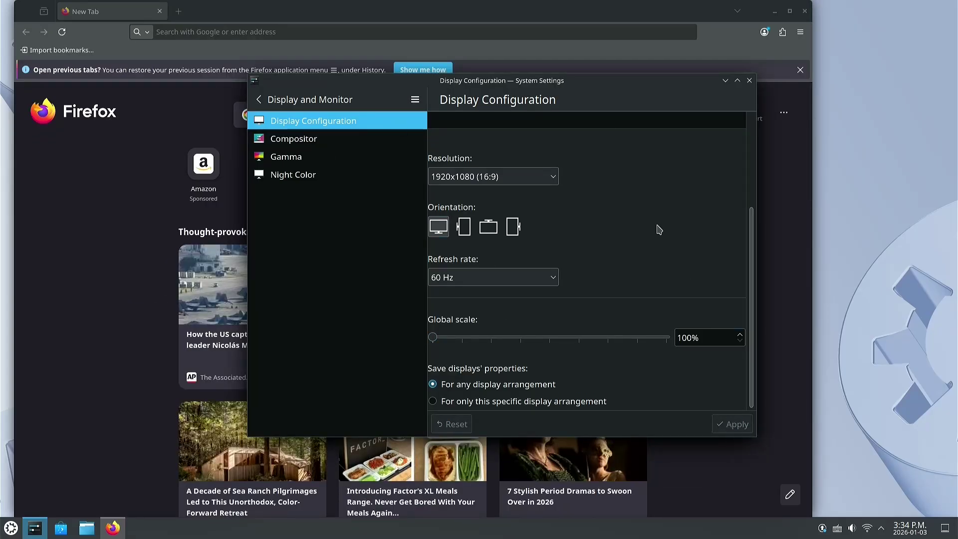
# Step: Set the display's global scale to 150%, apply it, and close System Settings to check Firefox
pyautogui.scroll(5, 741, 342)
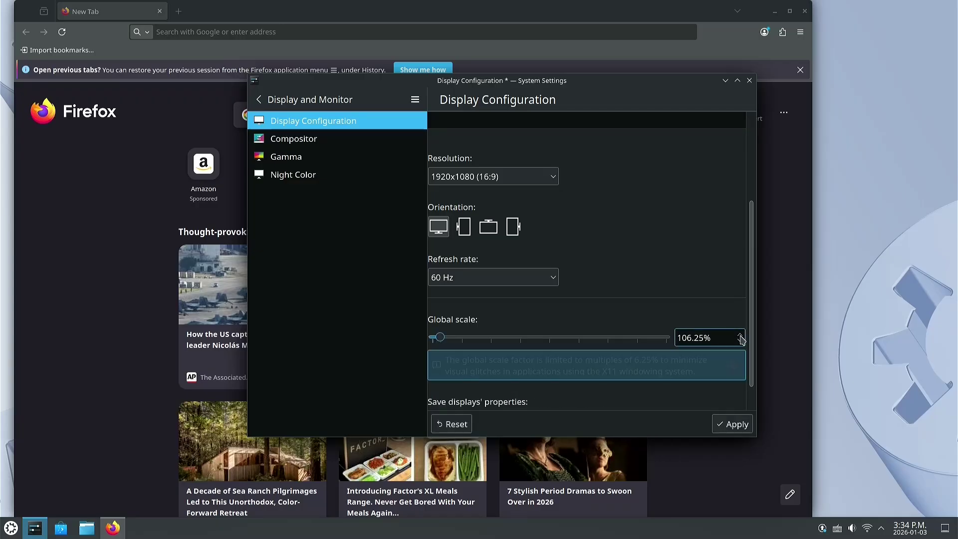
pyautogui.scroll(4, 741, 339)
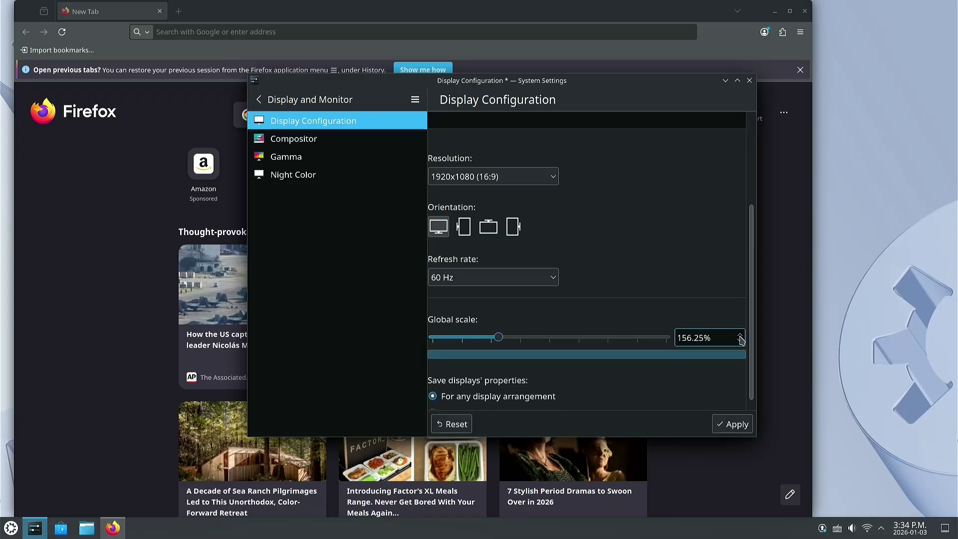
pyautogui.scroll(-1, 741, 344)
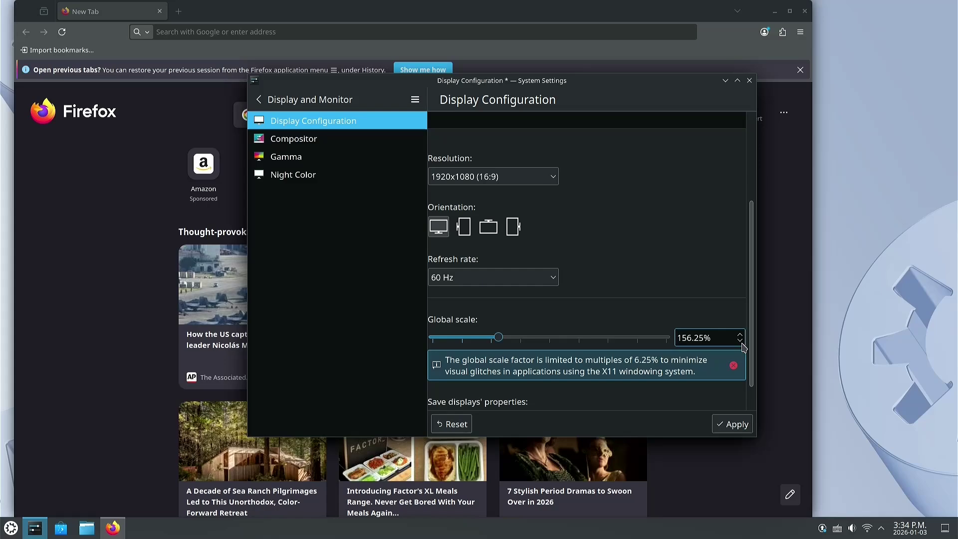
pyautogui.scroll(-1, 741, 344)
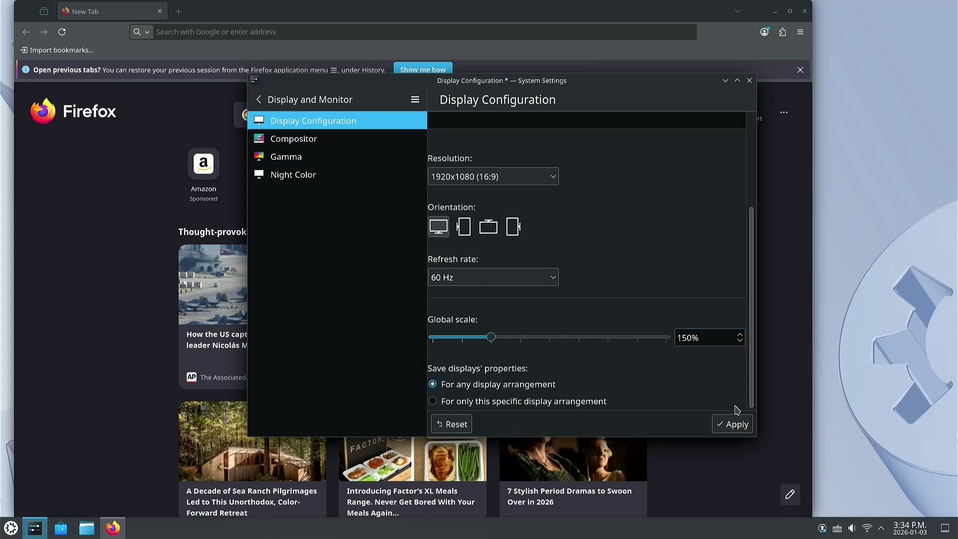
pyautogui.click(732, 424)
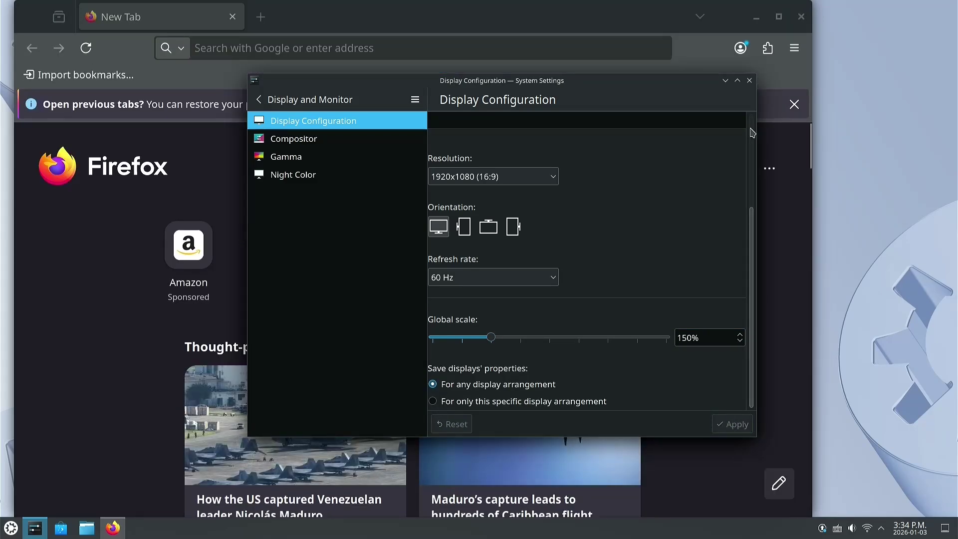
pyautogui.click(751, 81)
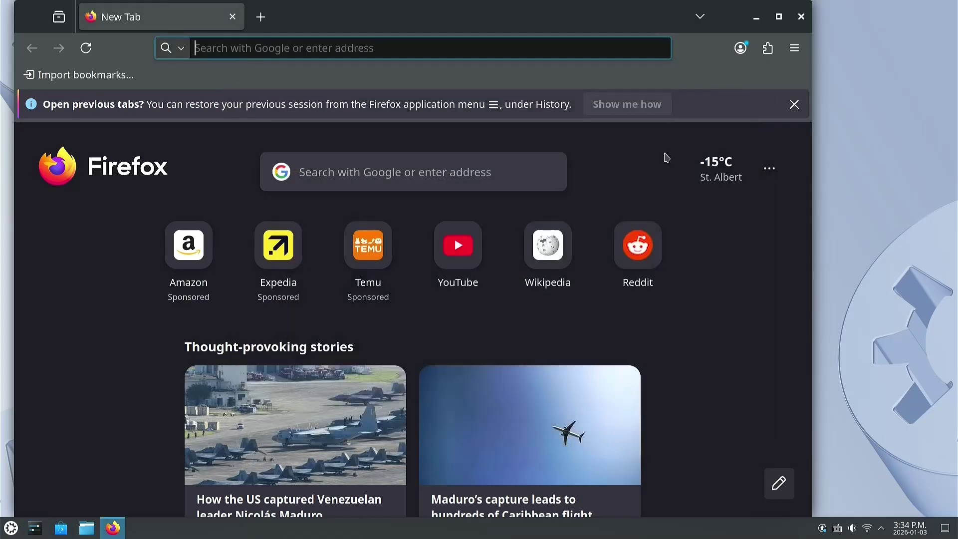
# Step: Return the display's global scale to 100% in the Display Configuration, apply it, and close System Settings and Firefox
pyautogui.click(35, 528)
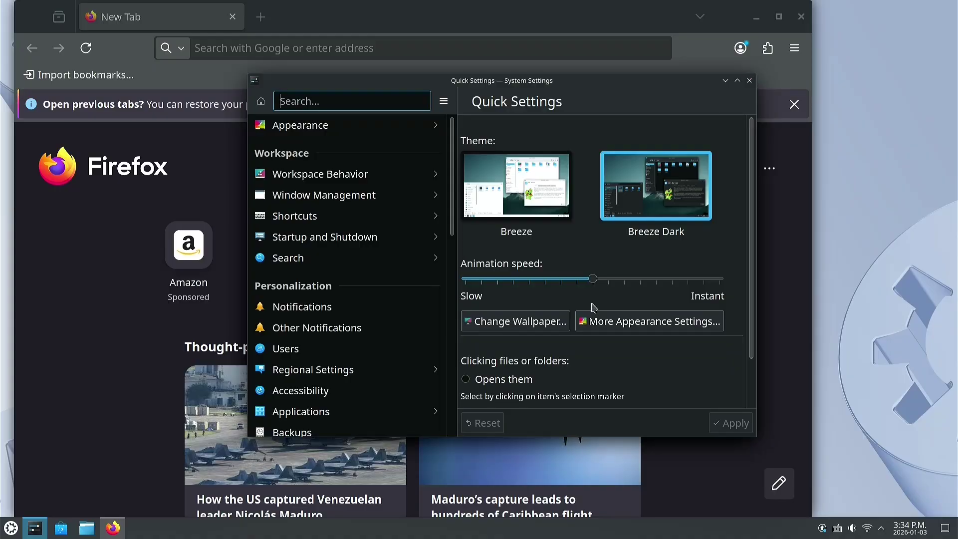
pyautogui.scroll(-2, 642, 380)
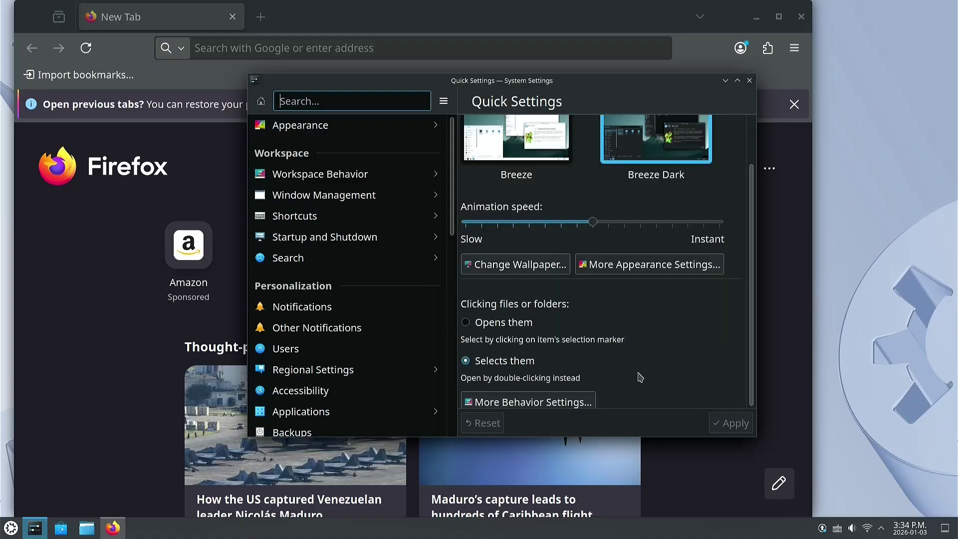
pyautogui.scroll(-7, 372, 391)
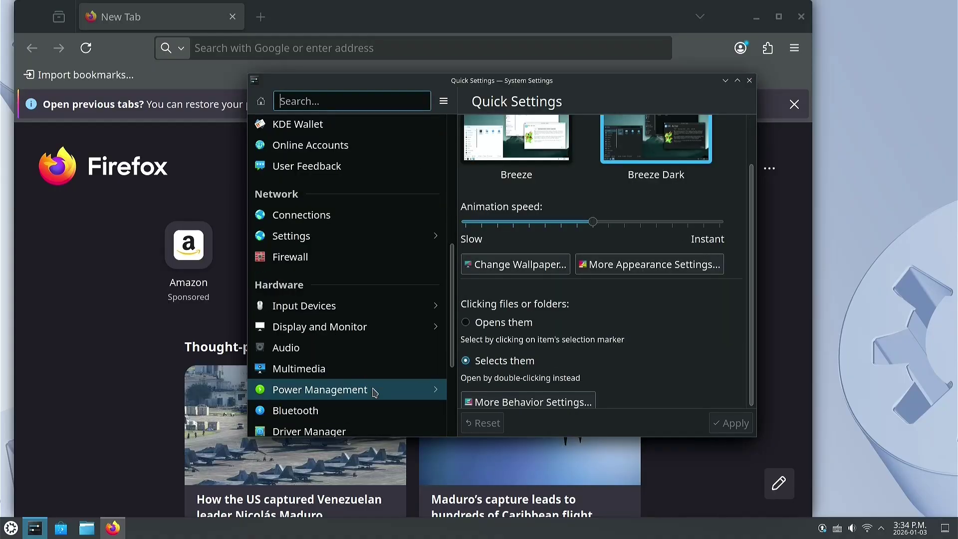
pyautogui.click(368, 327)
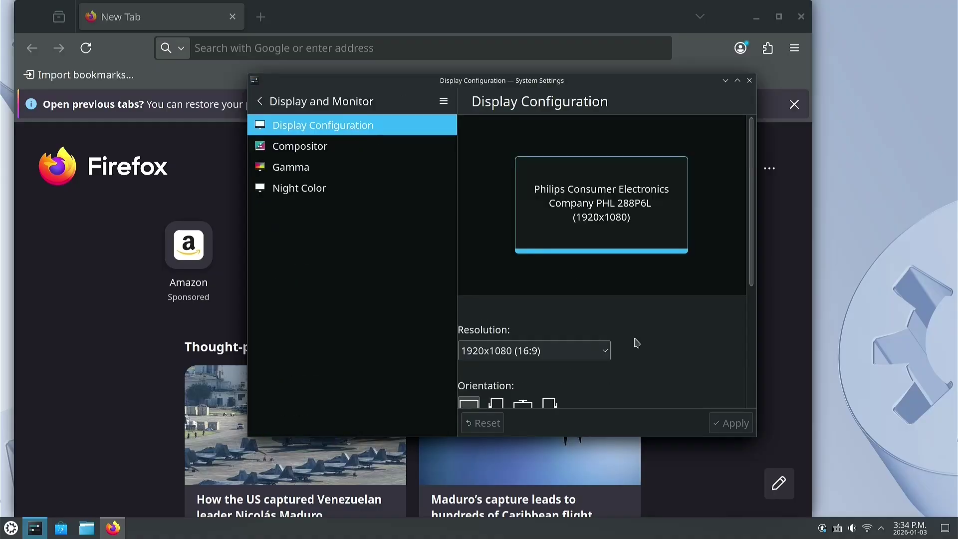
pyautogui.scroll(-6, 642, 339)
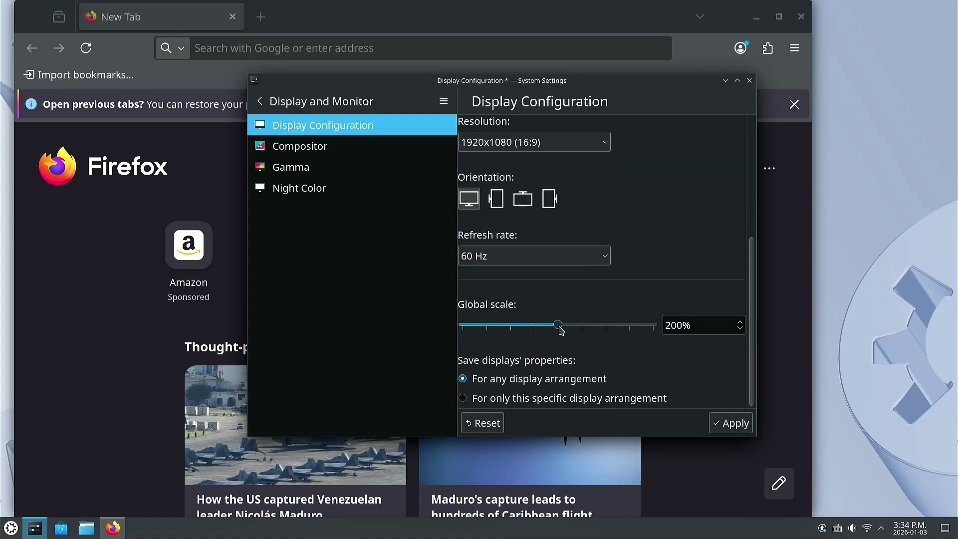
pyautogui.moveTo(559, 326); pyautogui.dragTo(463, 329)
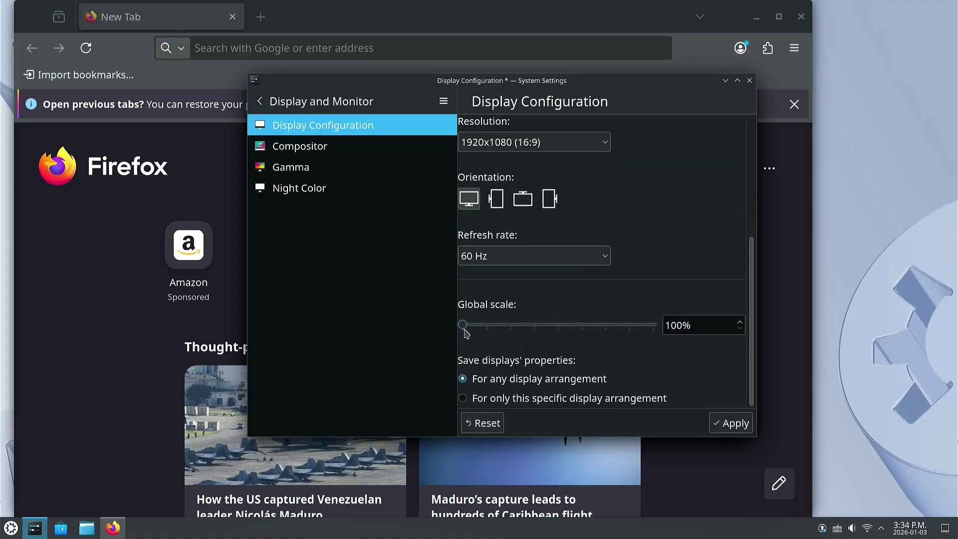
pyautogui.click(722, 430)
pyautogui.click(748, 81)
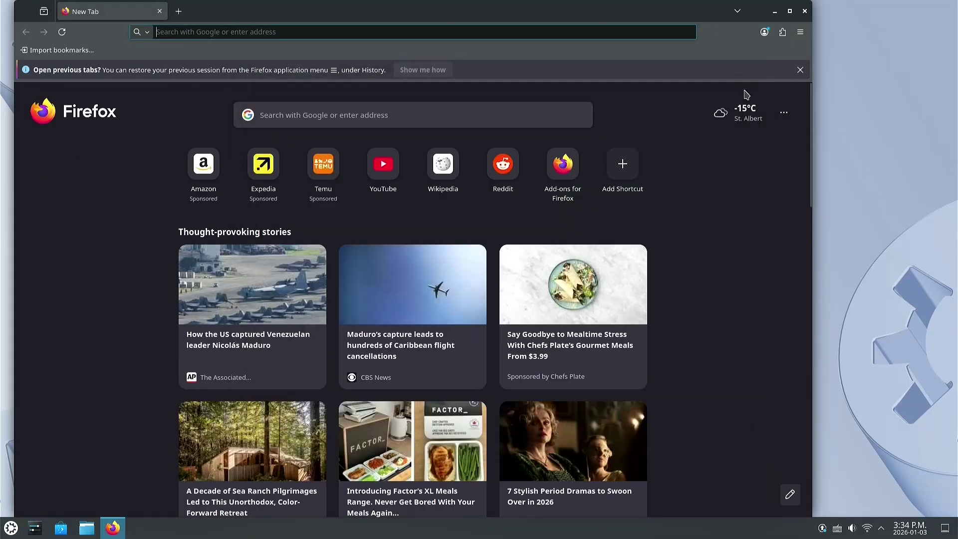
pyautogui.click(804, 11)
# Step: Examine the preinstalled programs in the application launcher's Development, Games, Graphics, Internet, Multimedia, Office and Settings categories
pyautogui.click(11, 529)
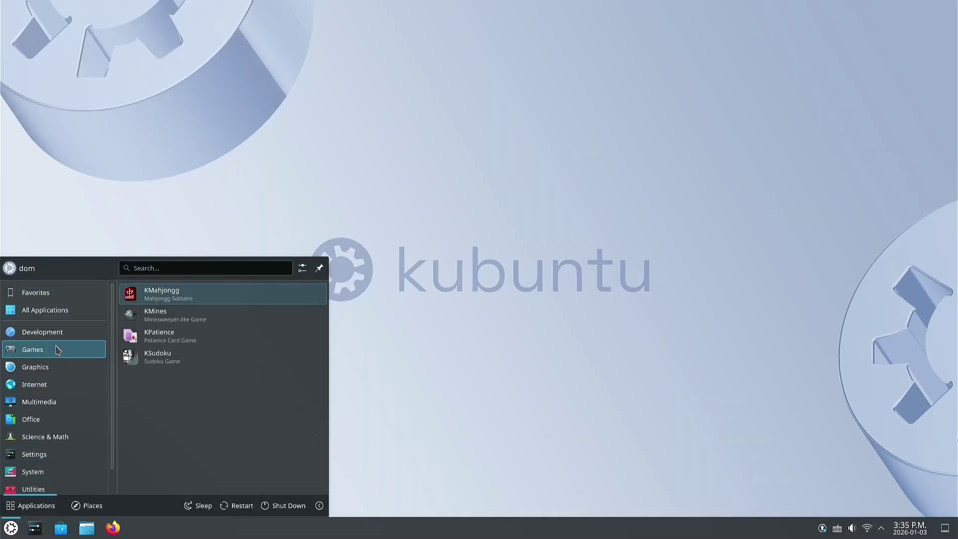
pyautogui.moveTo(53, 338)
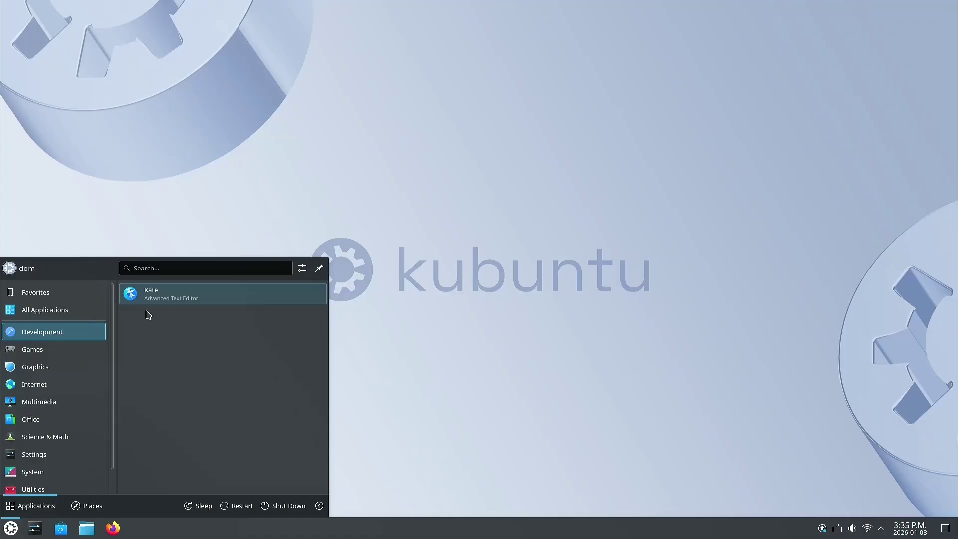
pyautogui.moveTo(20, 355)
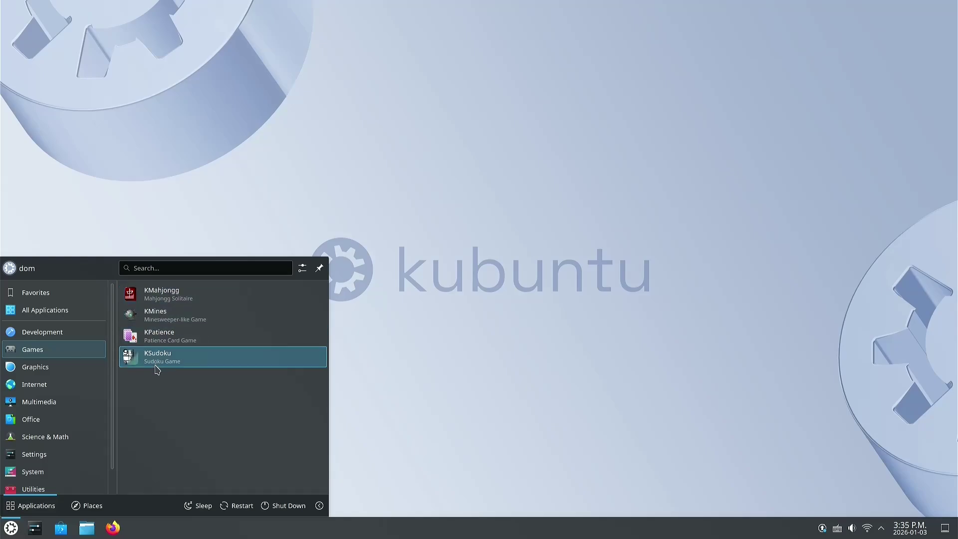
pyautogui.moveTo(95, 372)
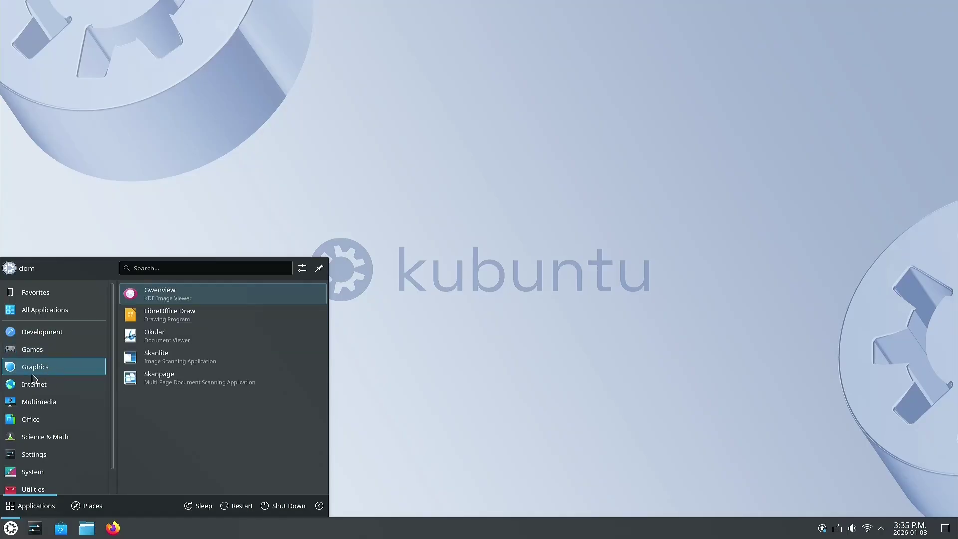
pyautogui.moveTo(34, 380)
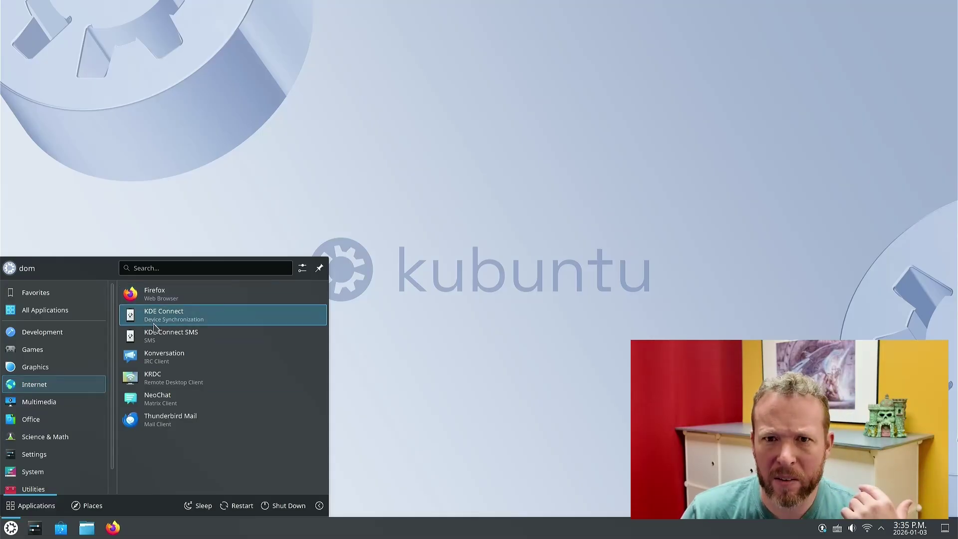
pyautogui.moveTo(55, 407)
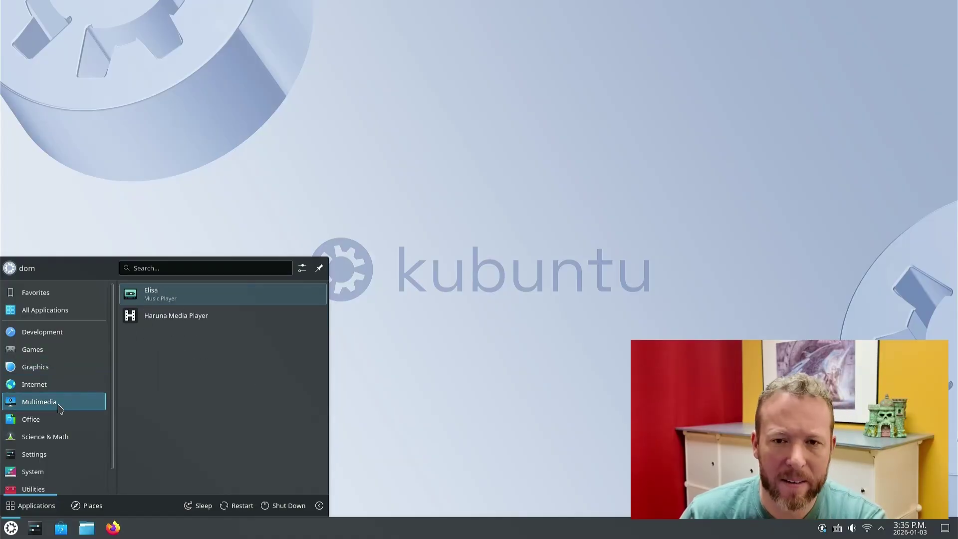
pyautogui.moveTo(42, 424)
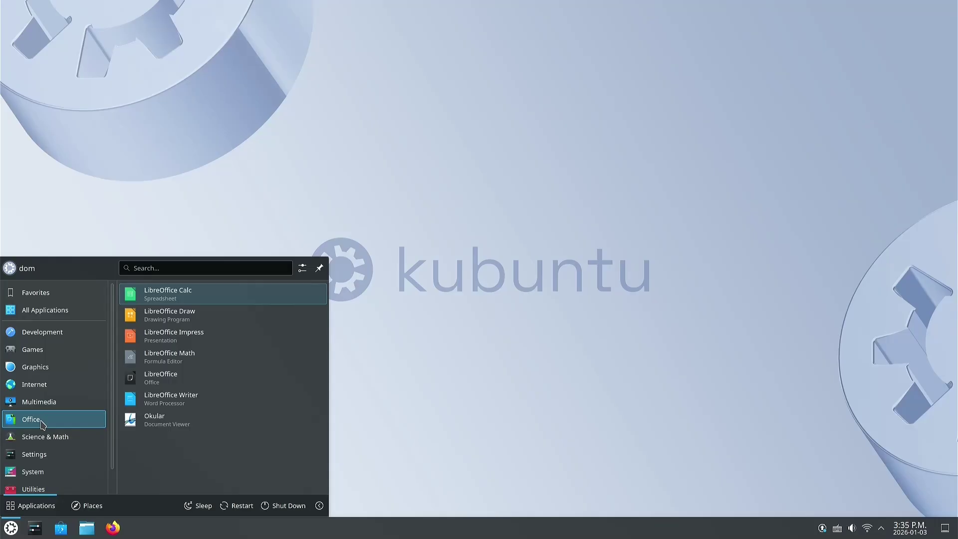
pyautogui.moveTo(45, 458)
pyautogui.scroll(-1, 46, 456)
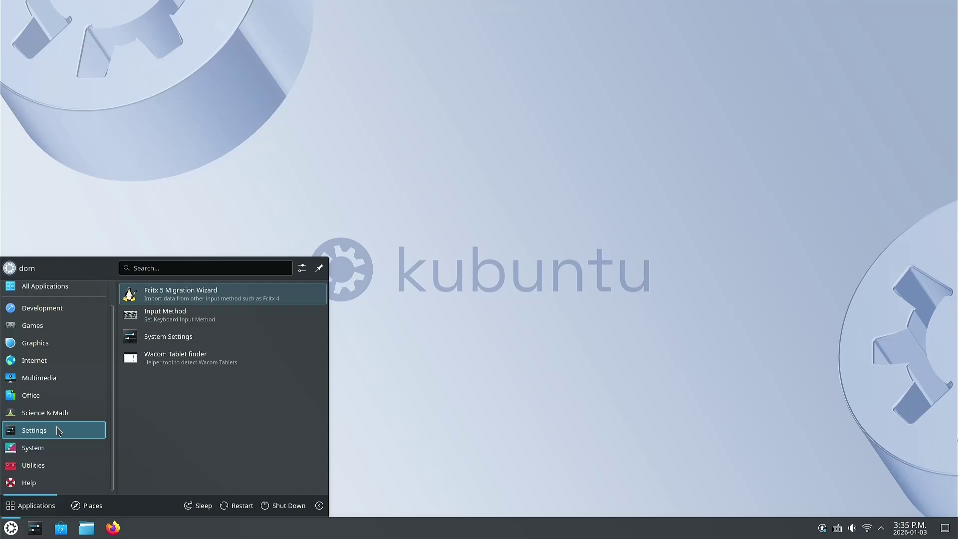
# Step: Close the application launcher and open Discover's Settings page to view its firmware and Snap sources
pyautogui.click(474, 347)
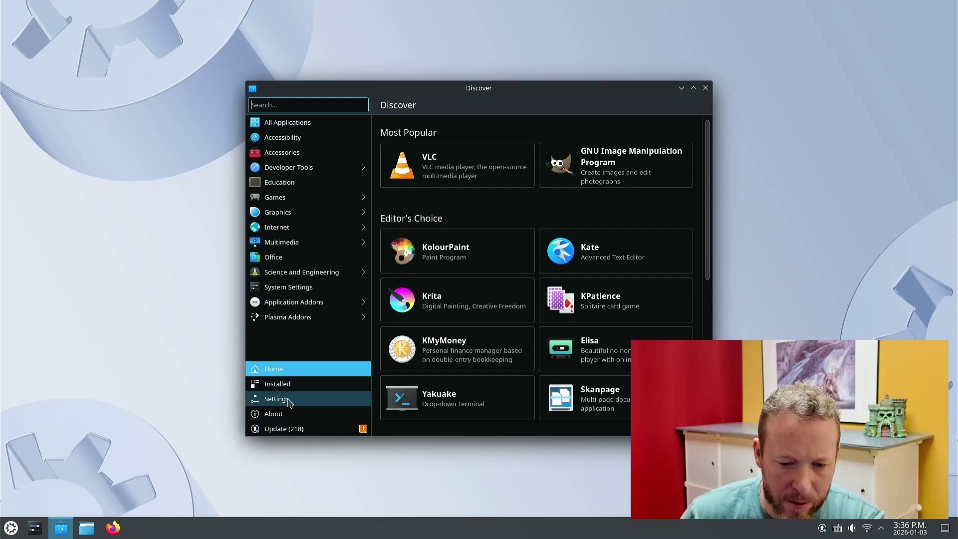
pyautogui.click(290, 403)
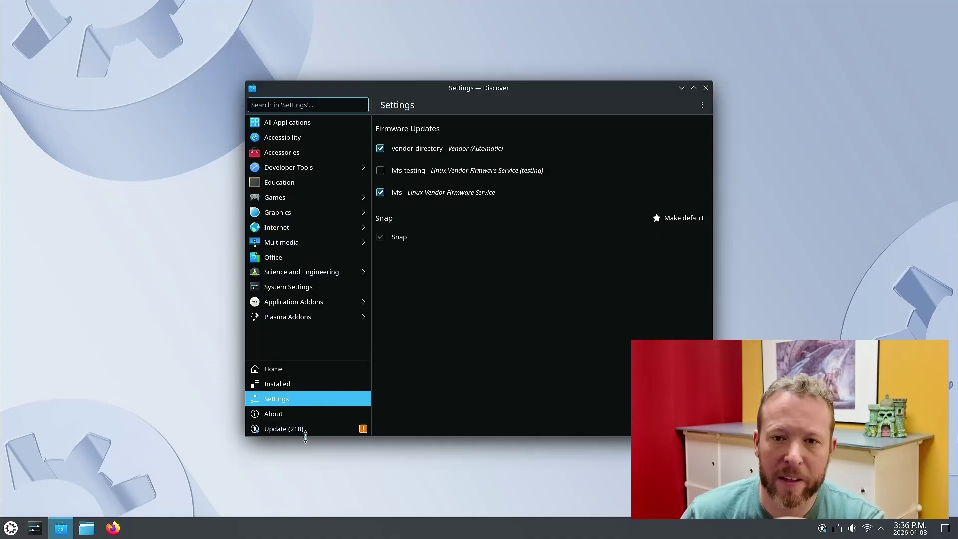
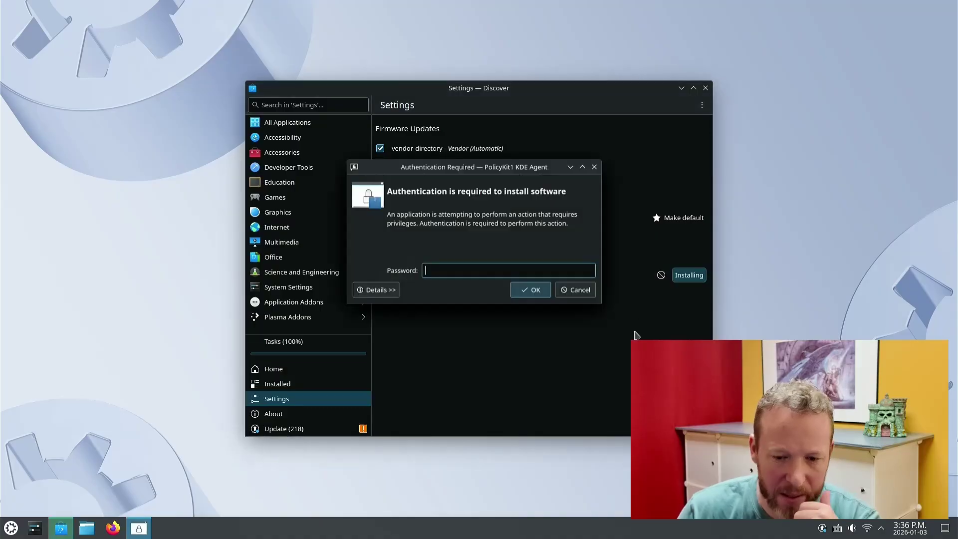
# Step: Authorise the Discover Flatpak backend installation with the account password, and restart Discover at its Settings page
pyautogui.write('******')
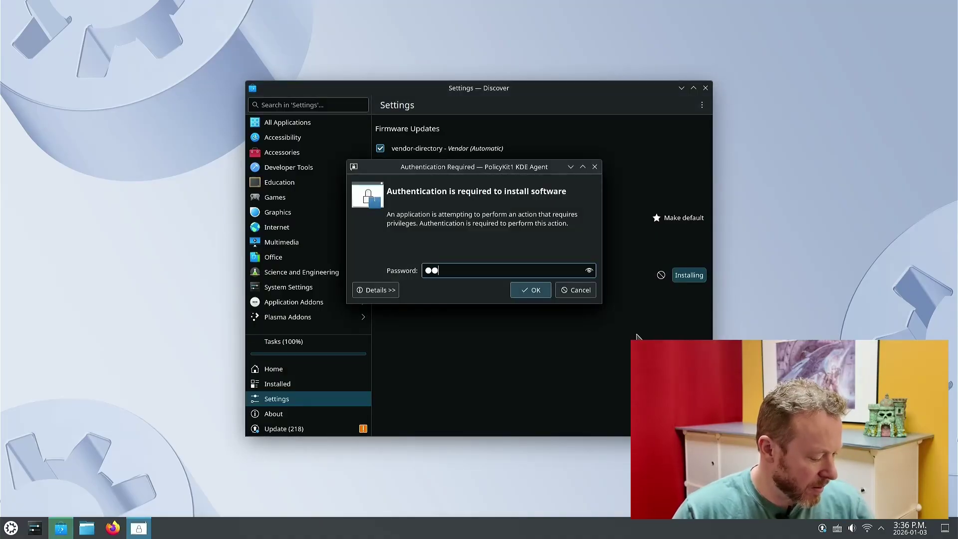
pyautogui.press('Return')
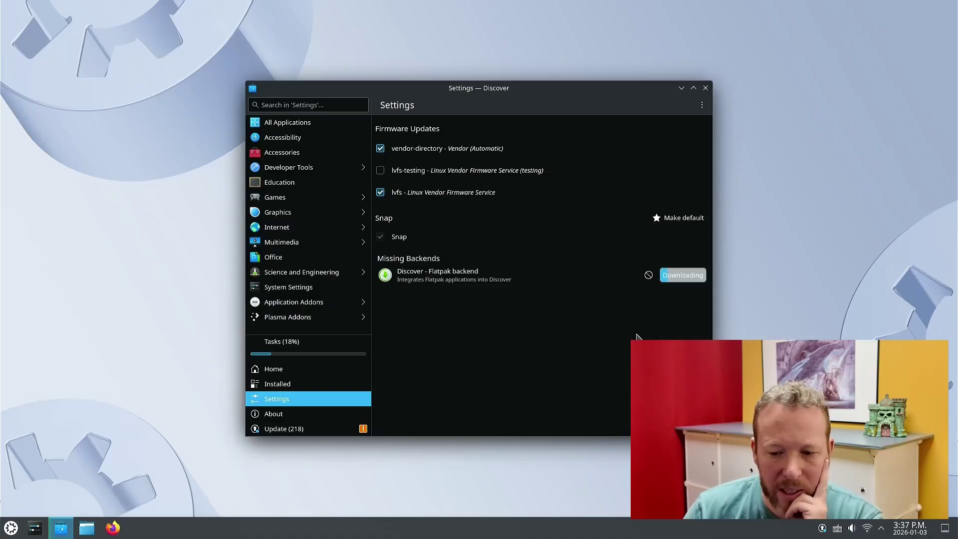
pyautogui.click(705, 88)
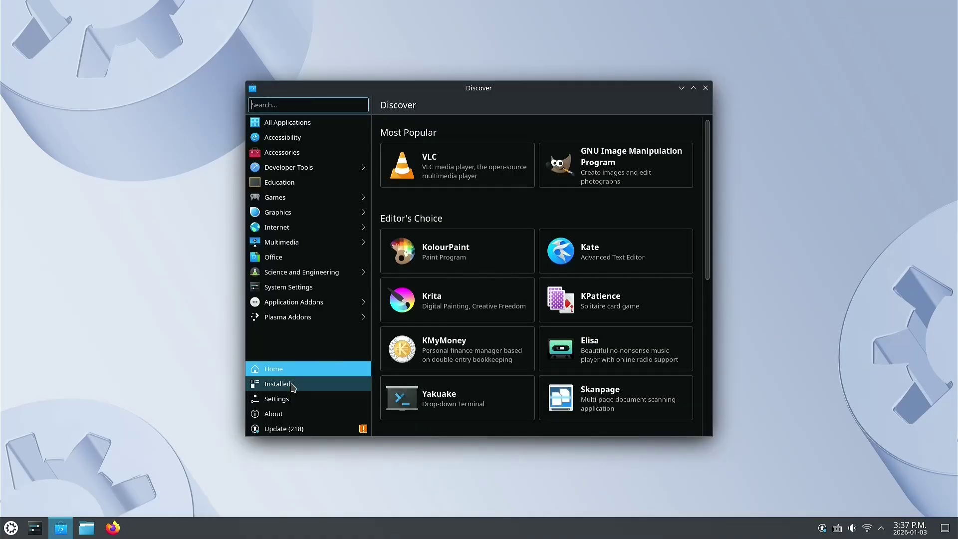
pyautogui.click(285, 402)
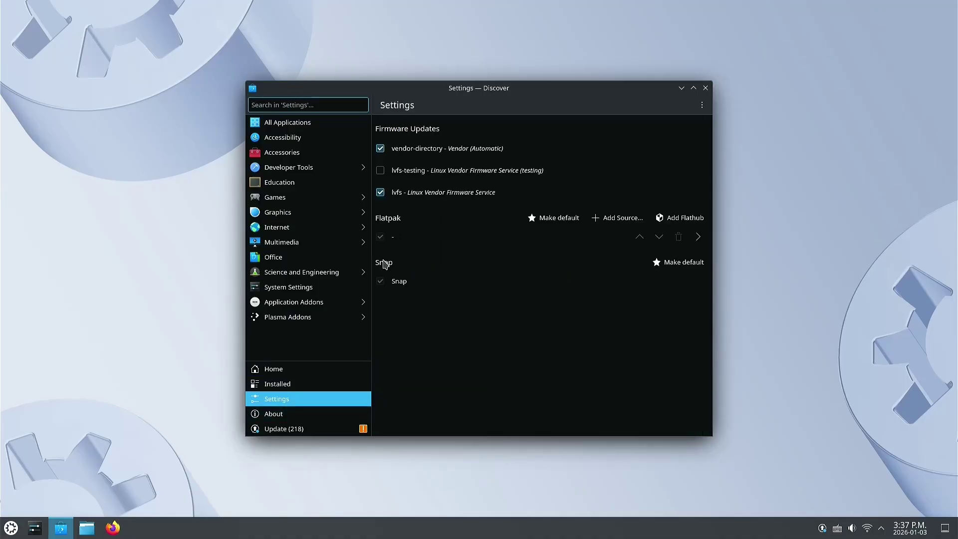
# Step: Make Flatpak the default source and add the Flathub repository, authorising it with the account password
pyautogui.click(380, 283)
pyautogui.click(538, 221)
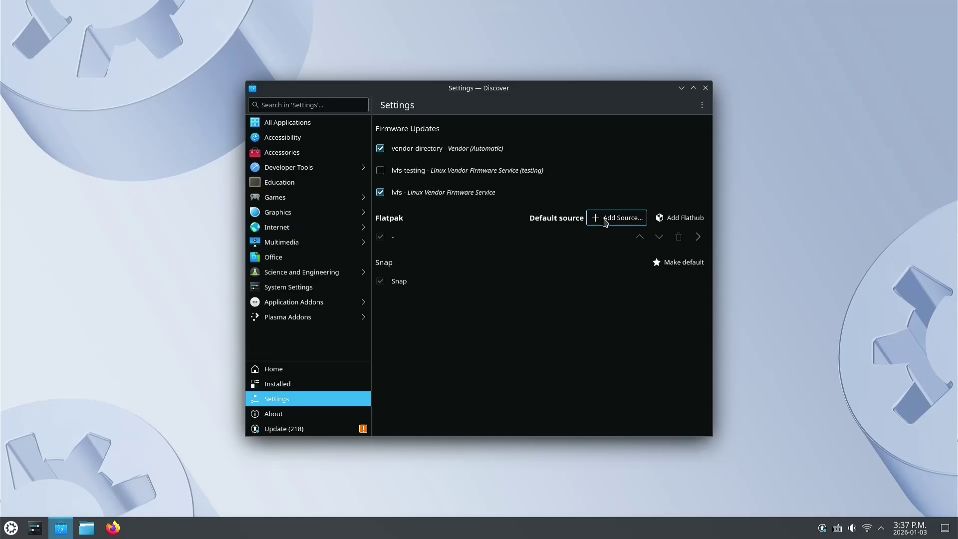
pyautogui.click(674, 220)
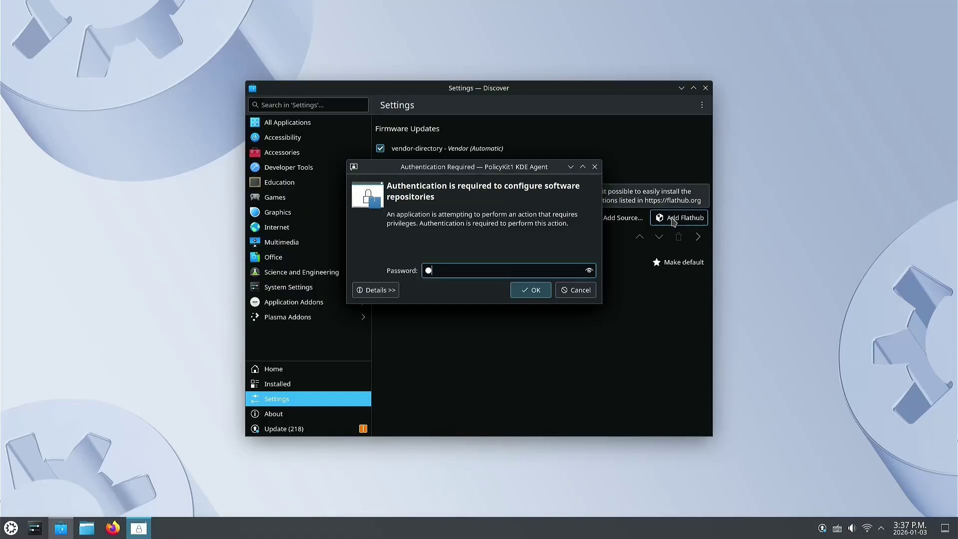
pyautogui.press('Return')
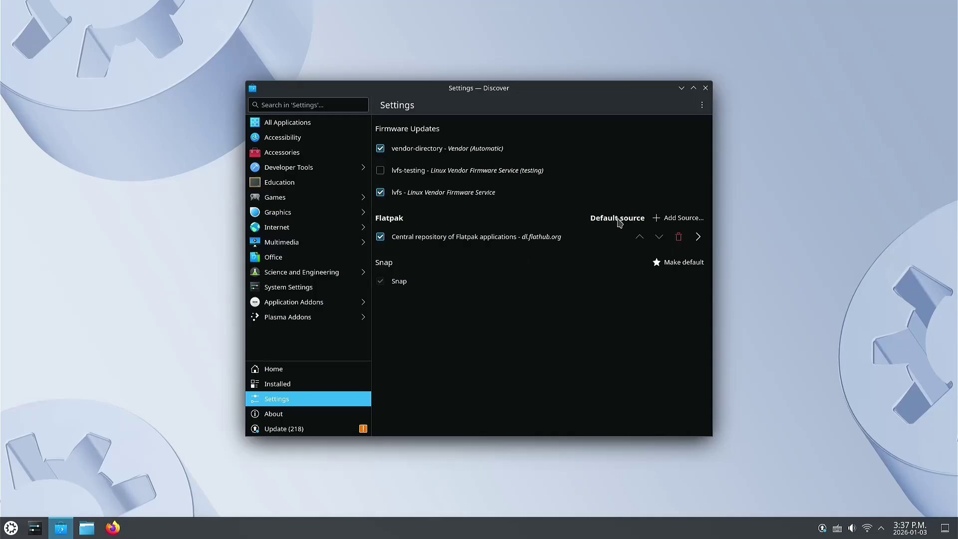
pyautogui.click(673, 267)
pyautogui.click(613, 218)
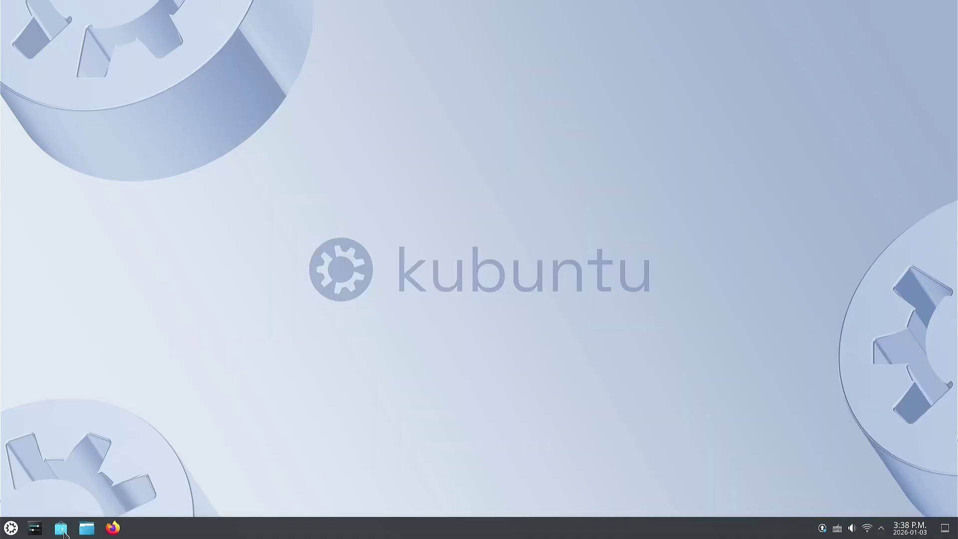
# Step: Reopen Discover and install VLC from the Central repository of Flatpak applications
pyautogui.click(62, 530)
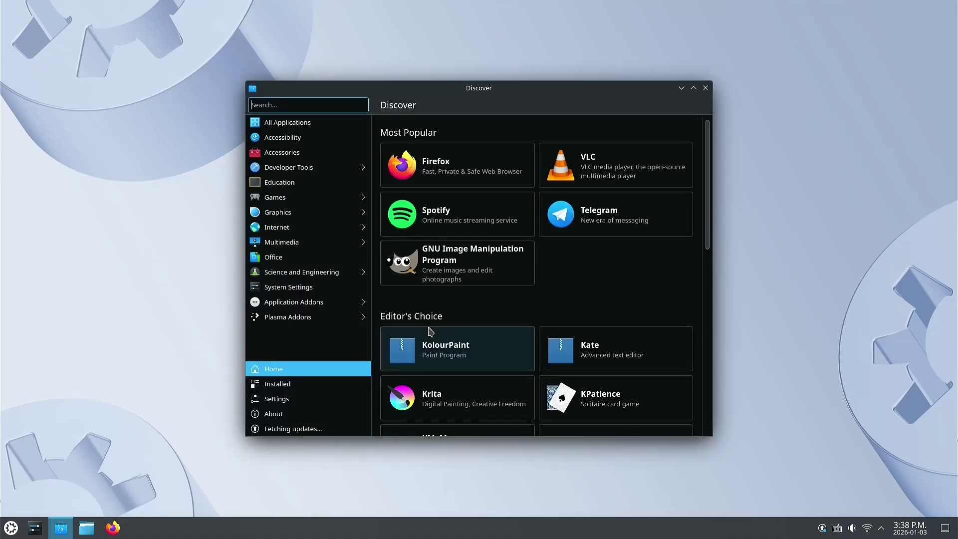
pyautogui.click(606, 178)
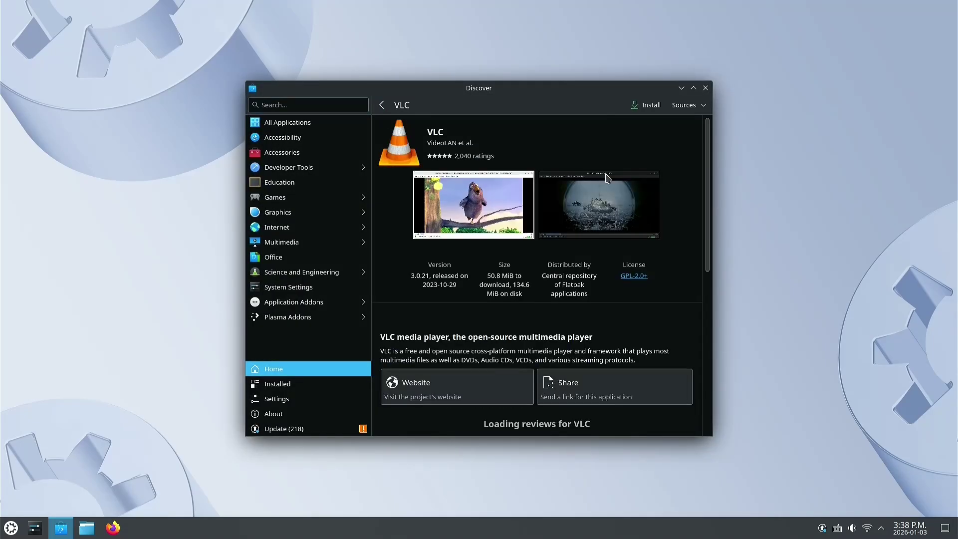
pyautogui.click(691, 110)
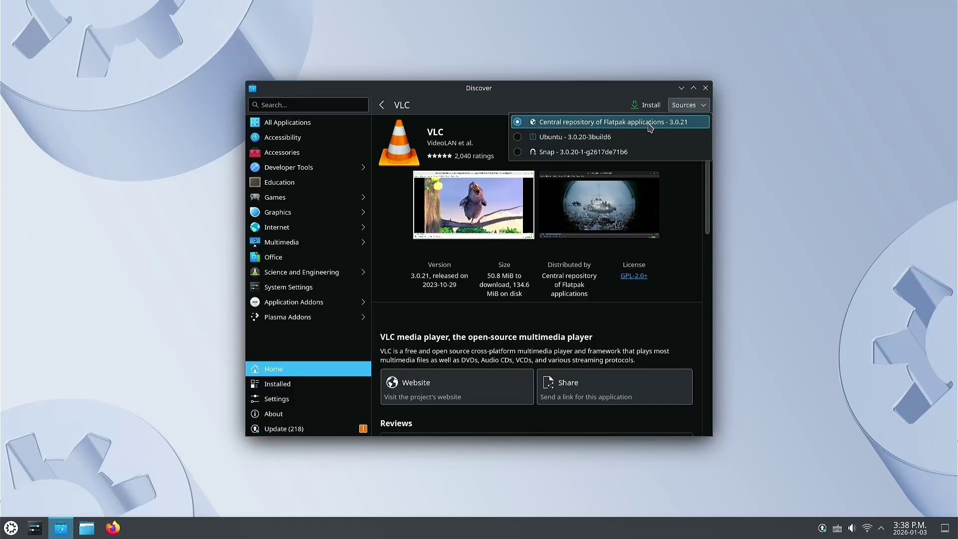
pyautogui.click(674, 288)
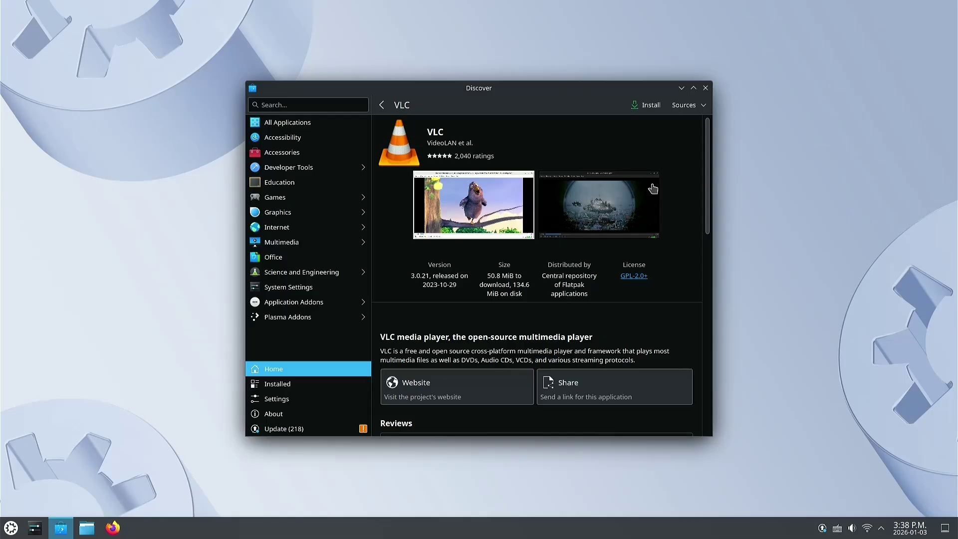
pyautogui.click(647, 106)
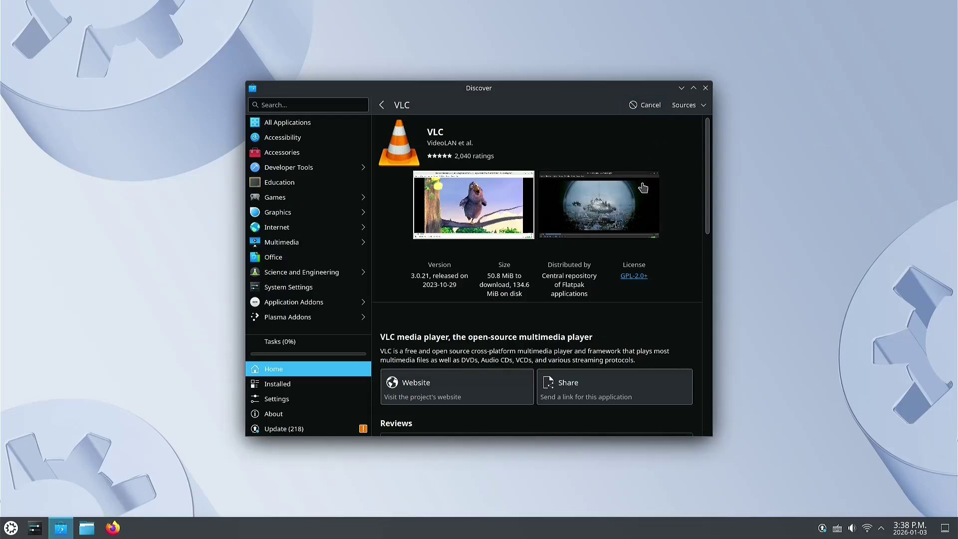
# Step: Install Krita from the Central repository of Flatpak applications after reviewing its available sources, and check the task progress
pyautogui.click(382, 105)
pyautogui.scroll(-2, 504, 190)
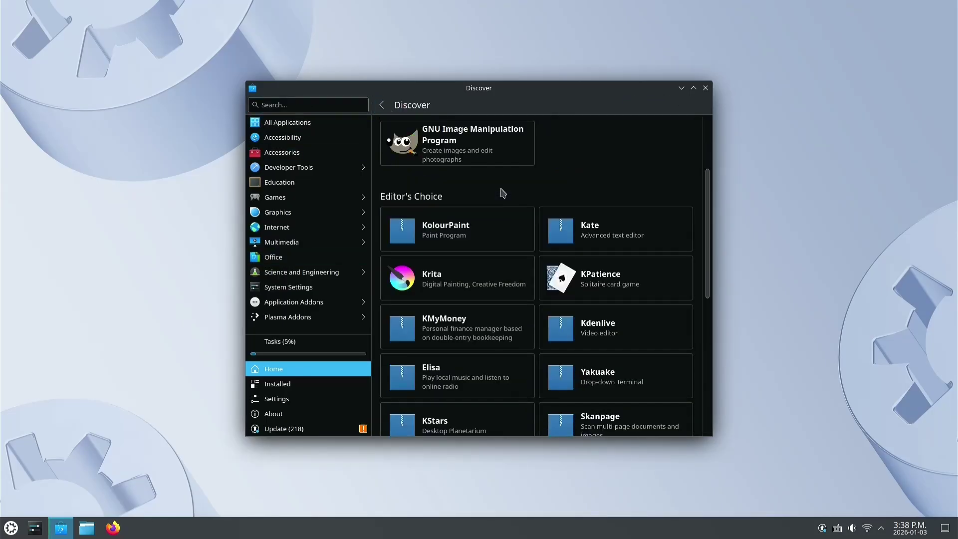
pyautogui.click(449, 279)
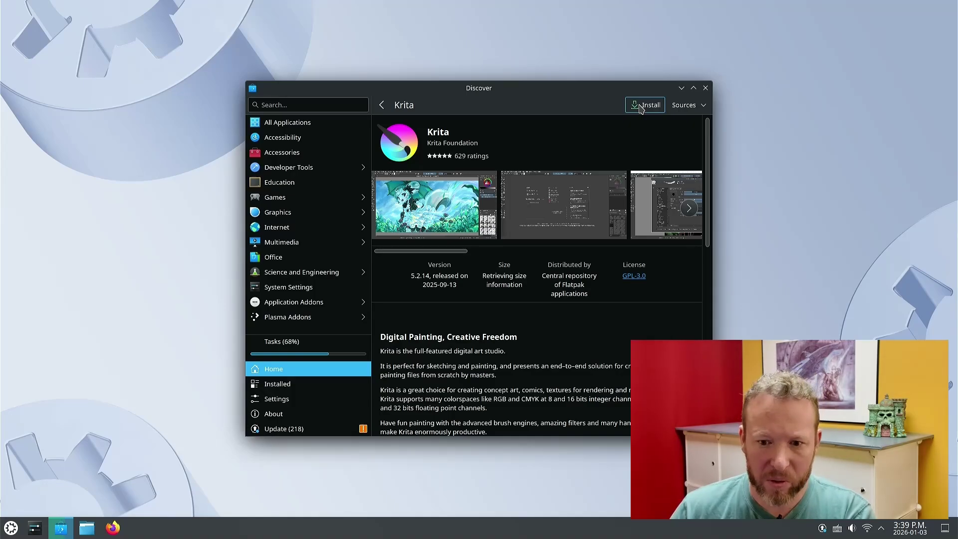
pyautogui.click(685, 105)
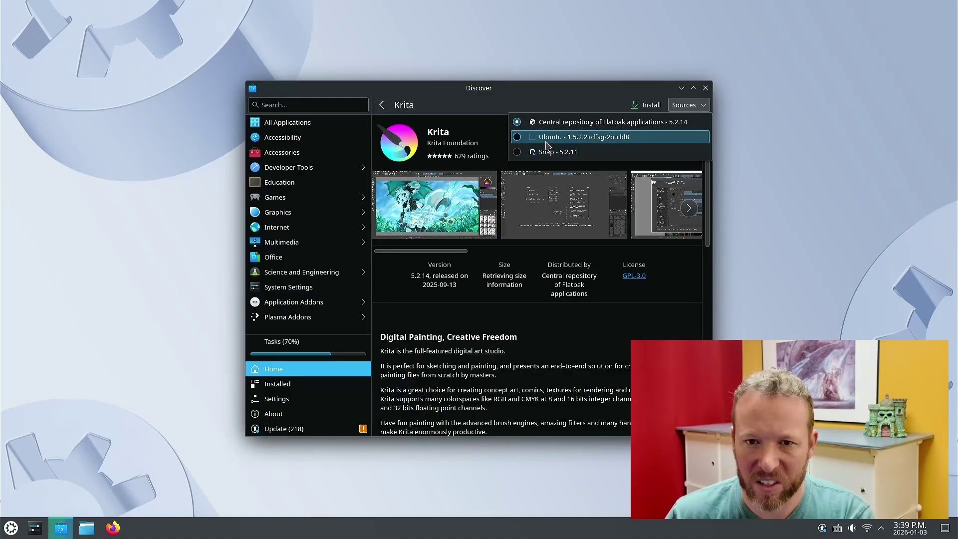
pyautogui.click(494, 108)
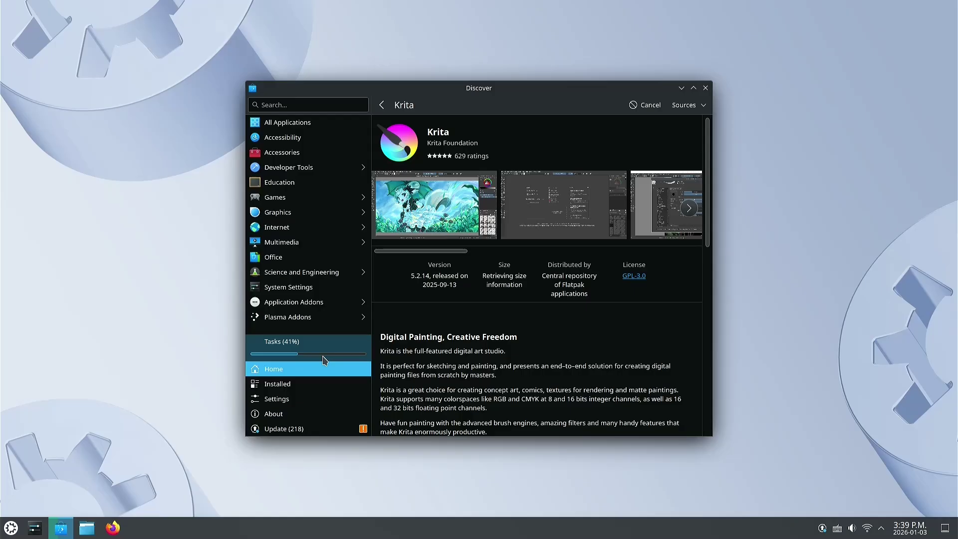
pyautogui.click(325, 359)
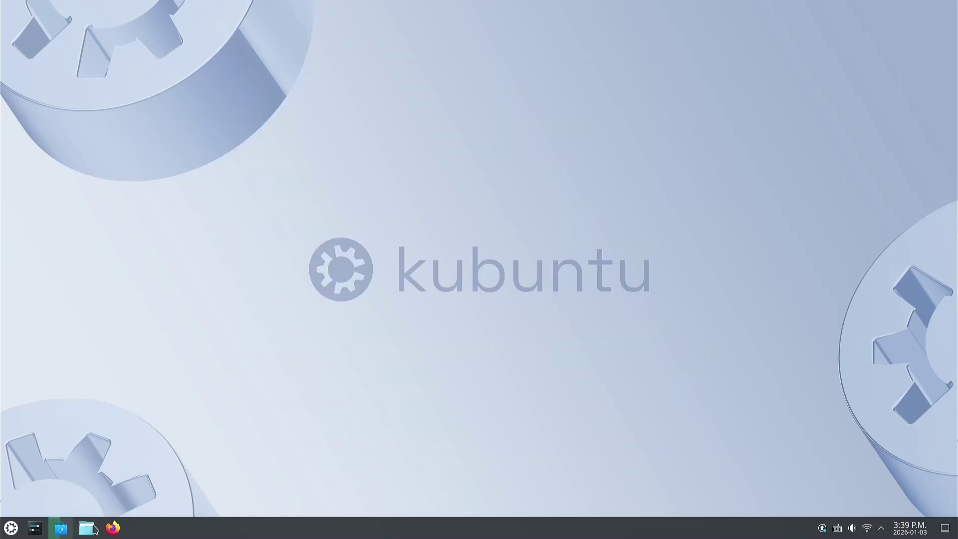
# Step: Open the Dolphin file manager in split view, with Downloads in the first pane and Home in the second
pyautogui.click(91, 529)
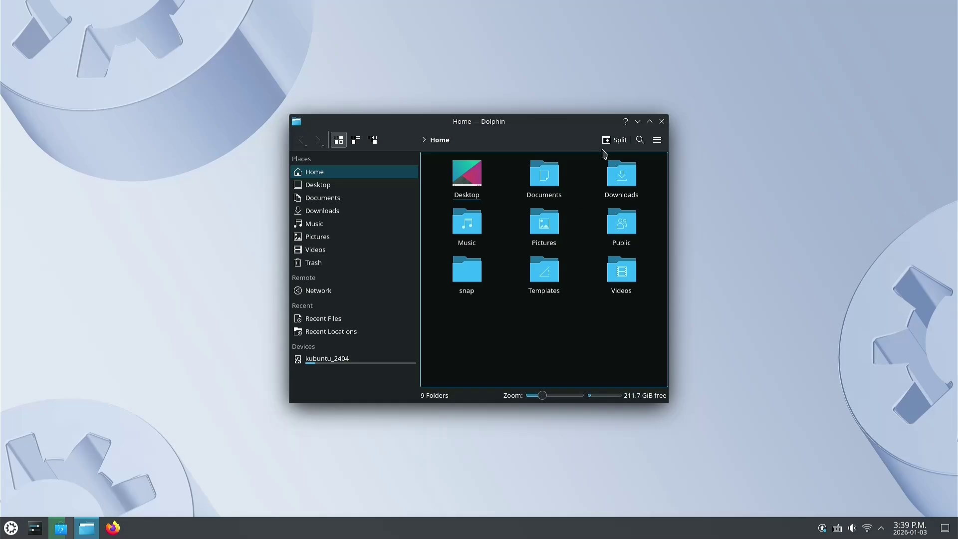
pyautogui.click(615, 140)
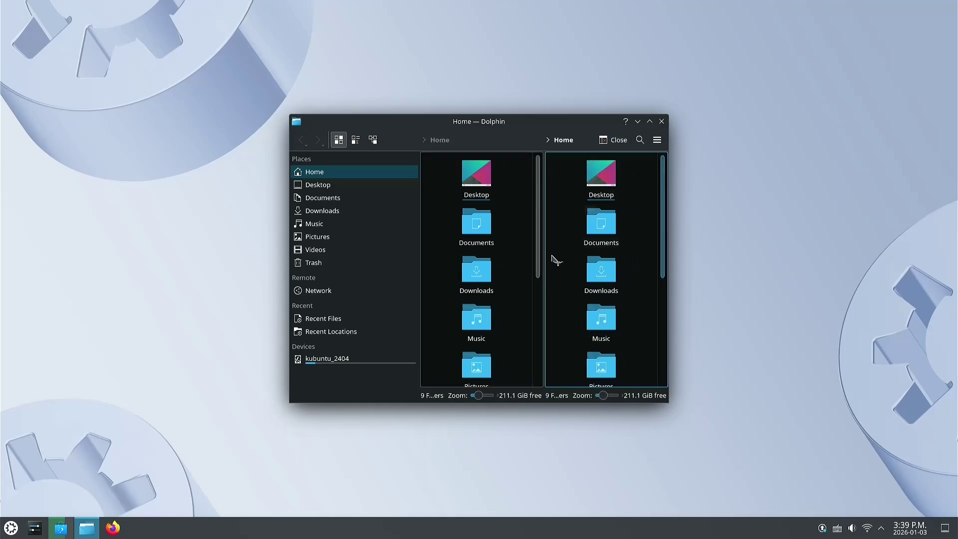
pyautogui.click(529, 218)
pyautogui.click(335, 211)
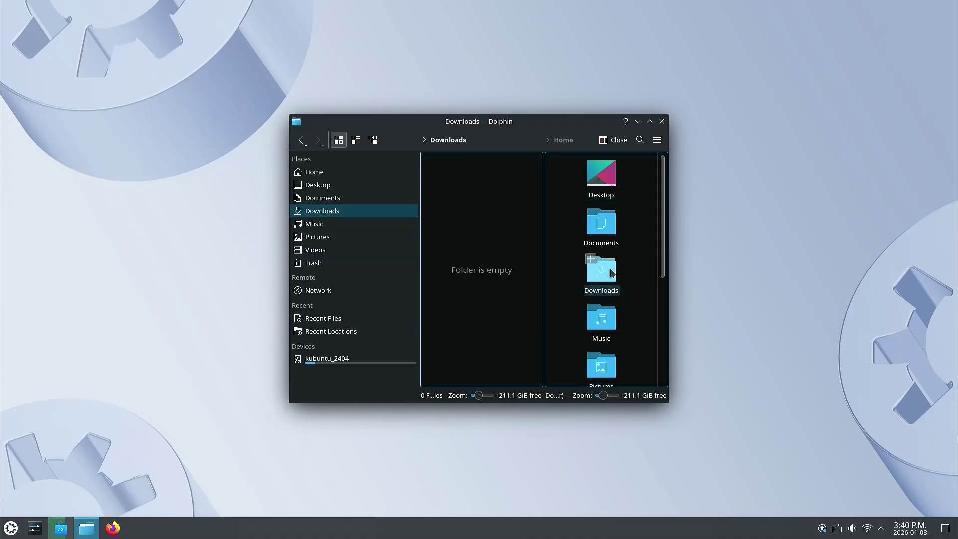
pyautogui.moveTo(612, 272)
pyautogui.mouseDown()
pyautogui.moveTo(485, 261)
pyautogui.moveTo(463, 229)
pyautogui.moveTo(646, 274)
pyautogui.moveTo(605, 260)
pyautogui.mouseUp()
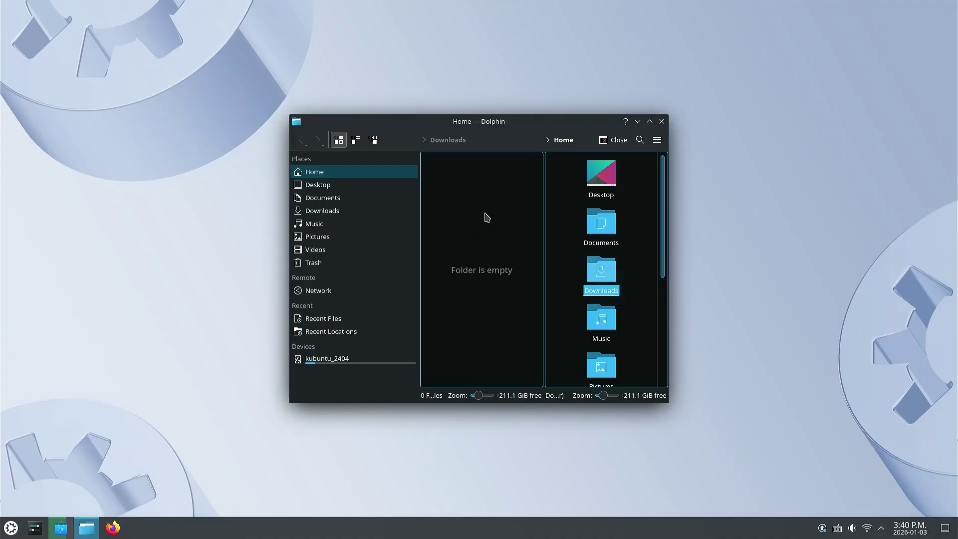
# Step: Create a folder named New Folder inside Downloads
pyautogui.rightClick(495, 215)
pyautogui.moveTo(534, 223)
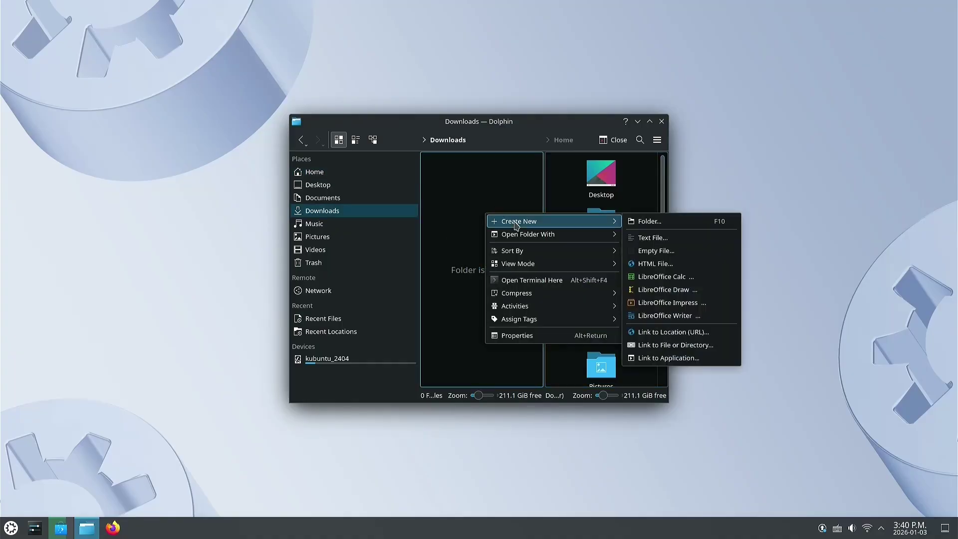
pyautogui.click(653, 222)
pyautogui.click(523, 262)
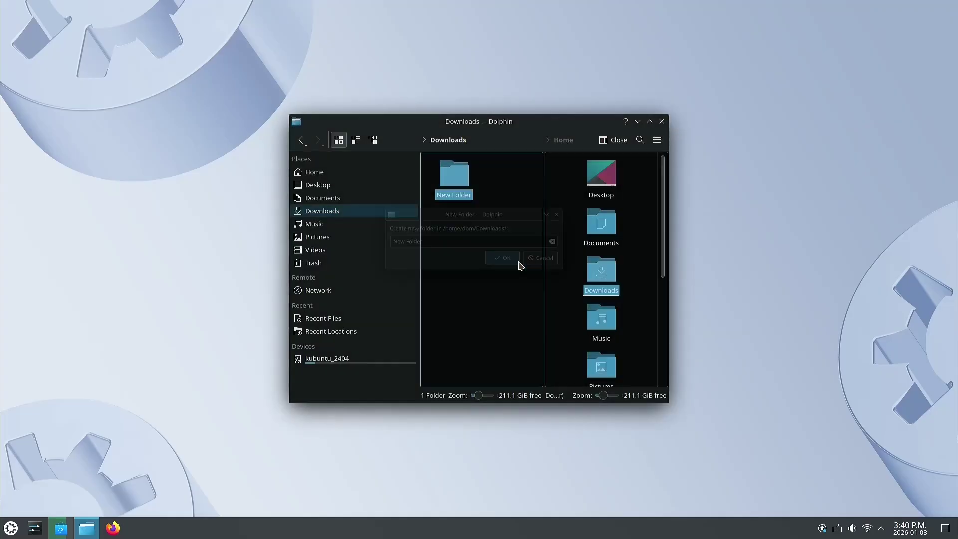
# Step: Try to copy New Folder from the first pane into the Downloads folder of the second pane
pyautogui.moveTo(451, 173); pyautogui.dragTo(612, 297)
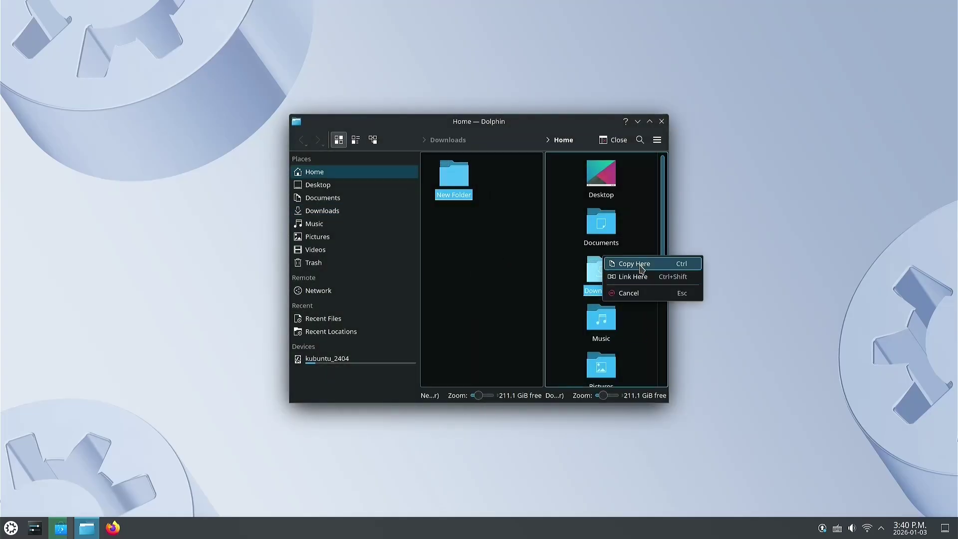
pyautogui.click(642, 234)
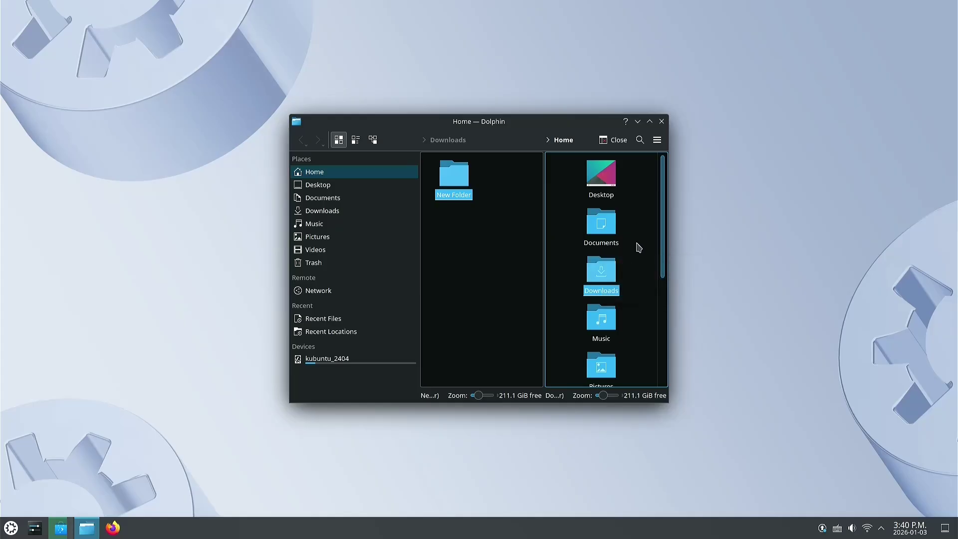
pyautogui.doubleClick(604, 269)
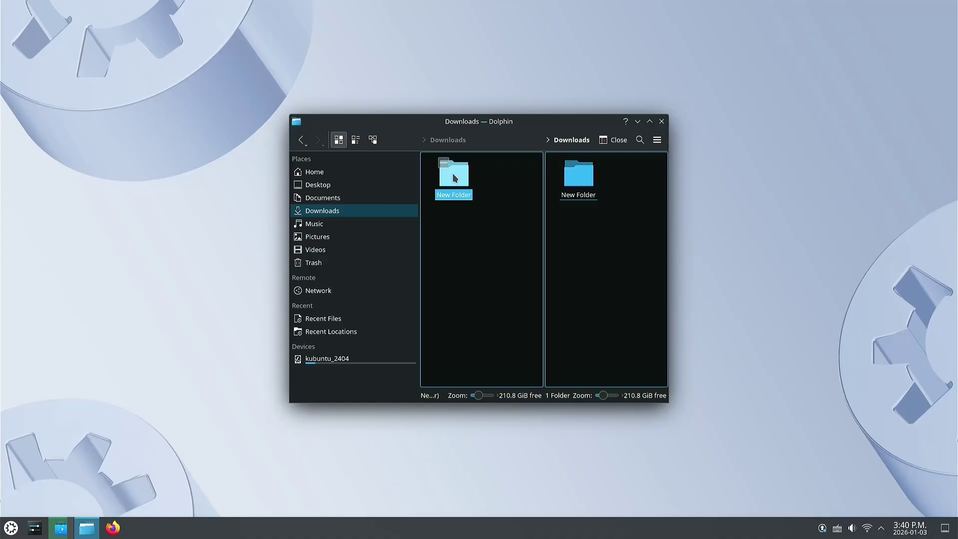
pyautogui.moveTo(453, 167); pyautogui.dragTo(594, 261)
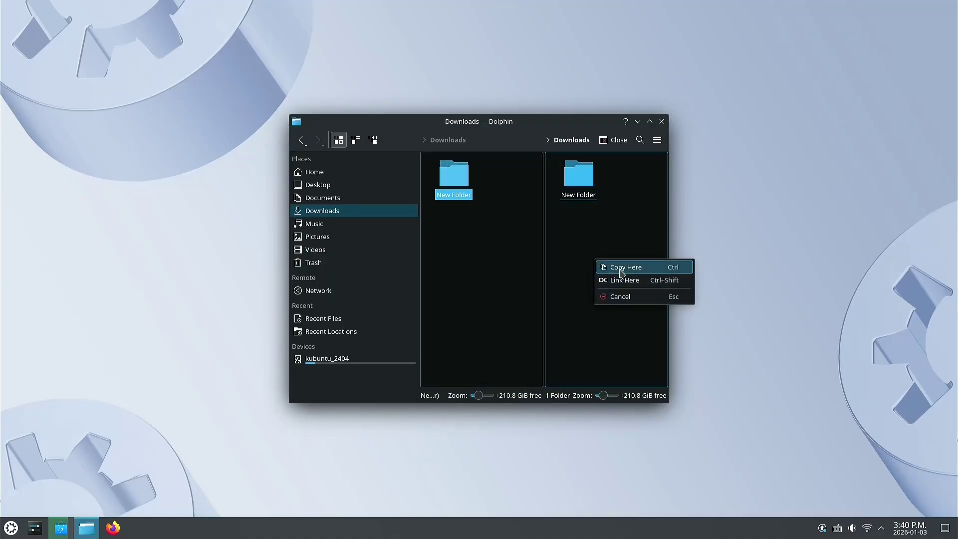
pyautogui.click(621, 268)
pyautogui.click(411, 268)
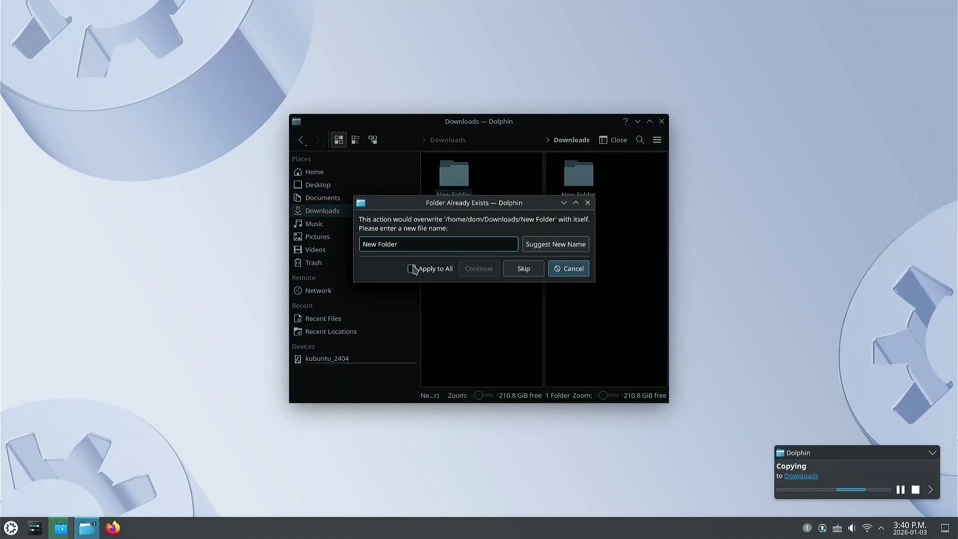
pyautogui.click(497, 270)
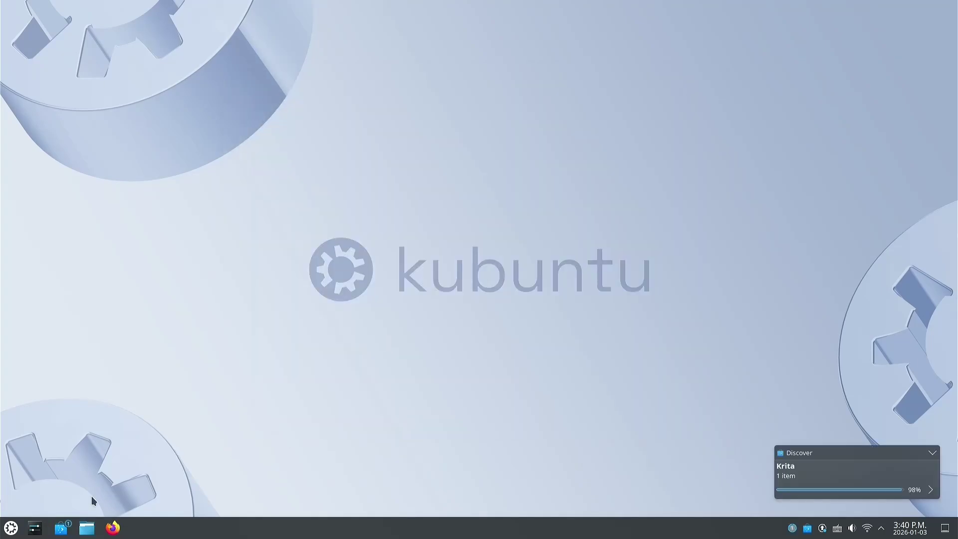
# Step: Reopen Dolphin in split view, with Downloads in the first pane and Documents in the second
pyautogui.click(84, 528)
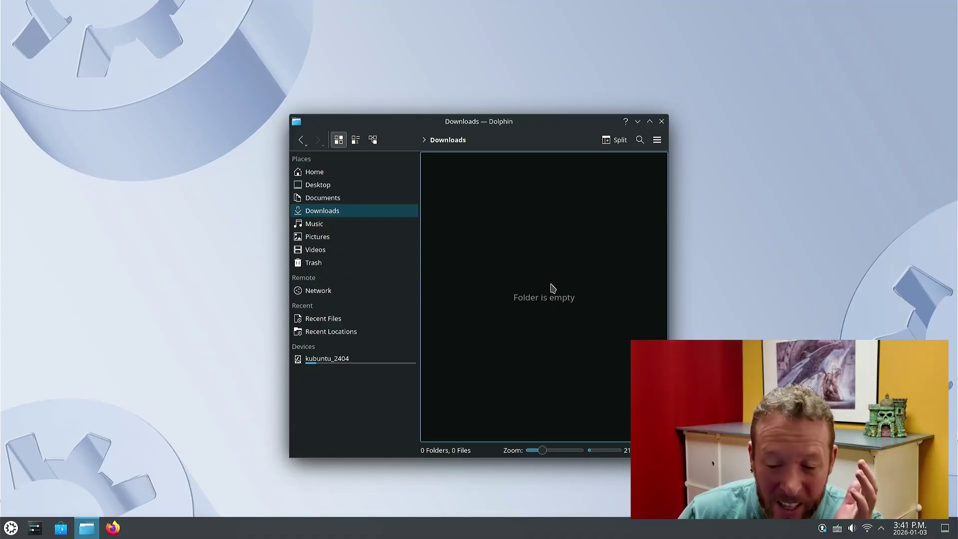
pyautogui.click(620, 142)
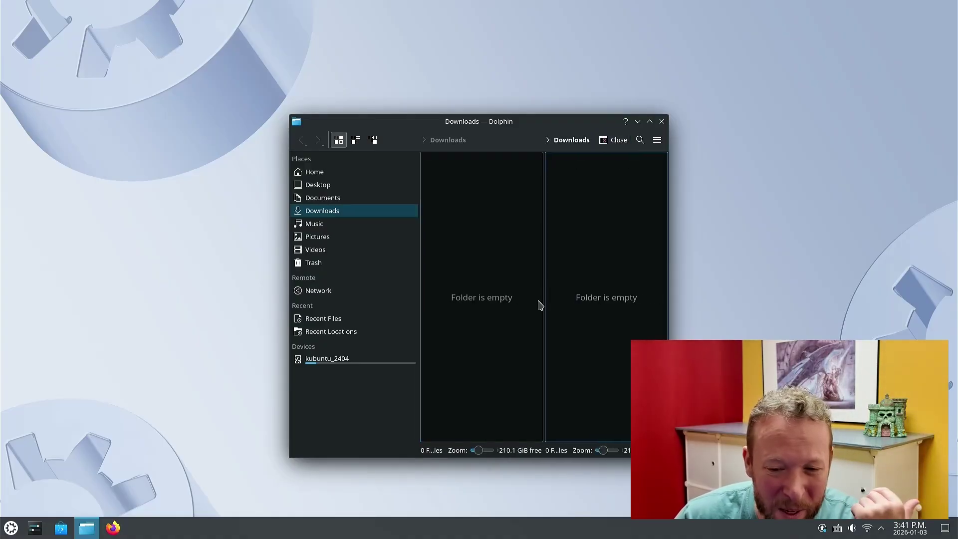
pyautogui.click(505, 214)
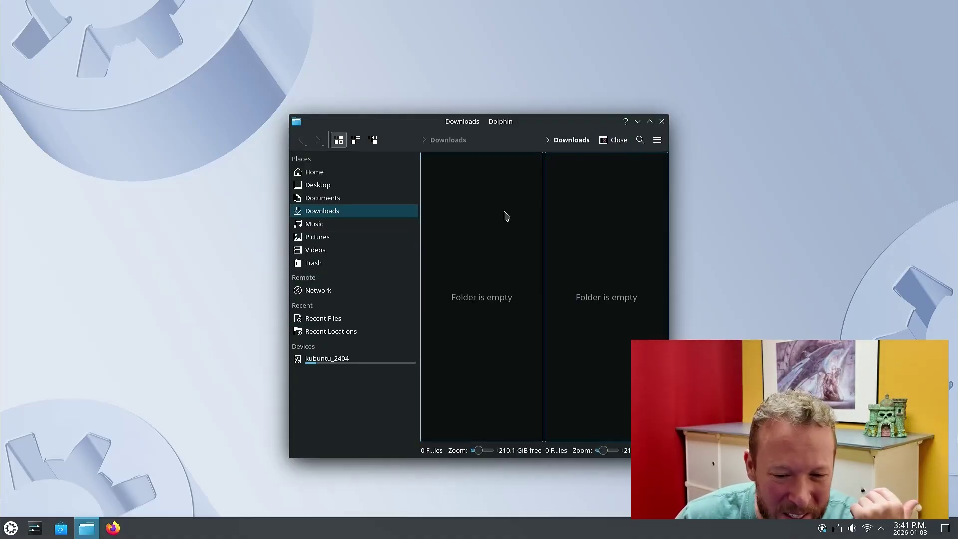
pyautogui.click(599, 222)
pyautogui.click(357, 198)
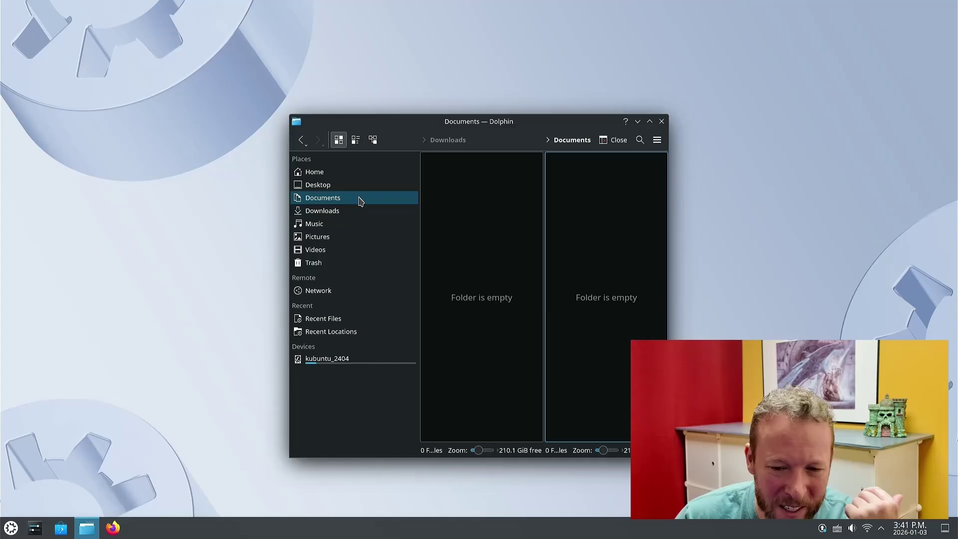
# Step: Create a folder with the default name New Folder in the Downloads pane of the split view
pyautogui.click(483, 234)
pyautogui.rightClick(482, 234)
pyautogui.moveTo(497, 240)
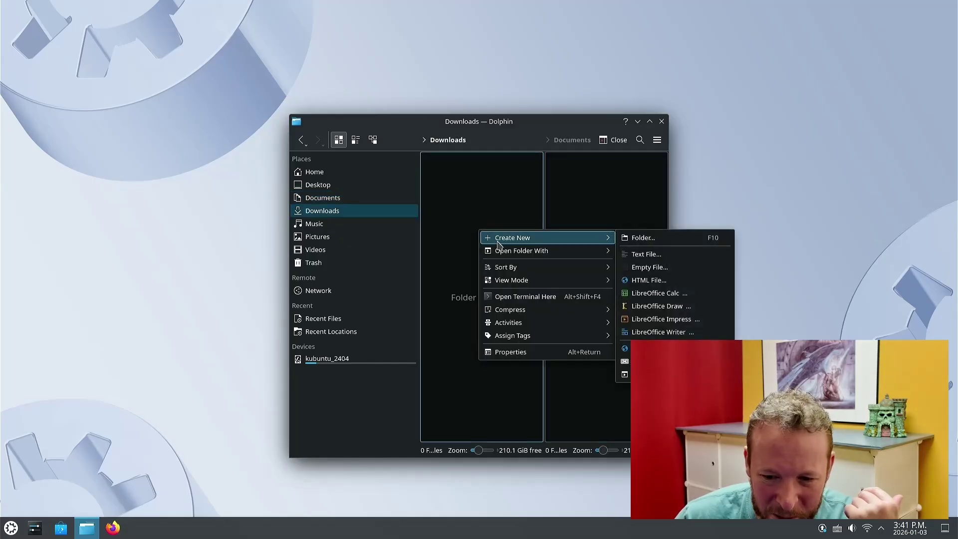
pyautogui.click(652, 242)
pyautogui.click(523, 287)
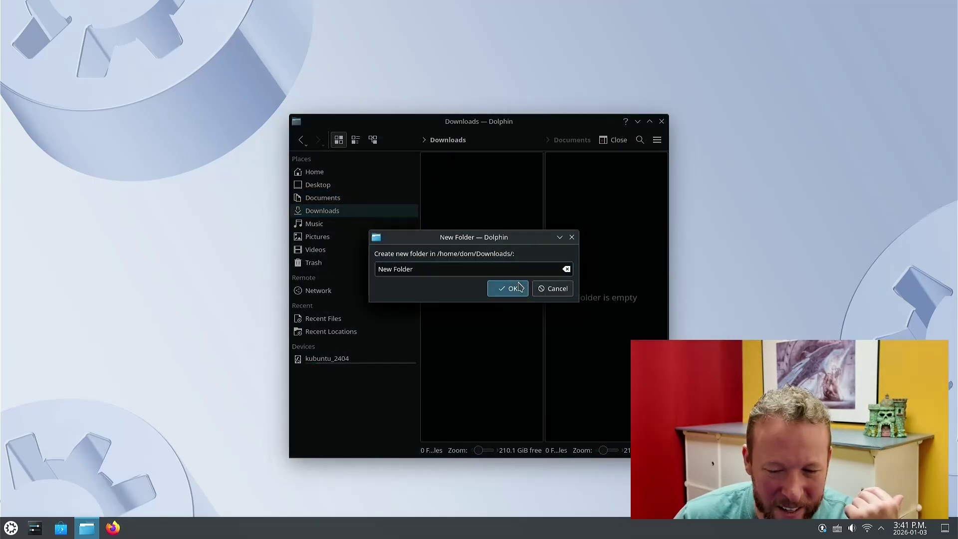
# Step: Move New Folder from the Downloads pane into the Documents pane, and close the split view with the Downloads pane active
pyautogui.moveTo(462, 175); pyautogui.dragTo(587, 218)
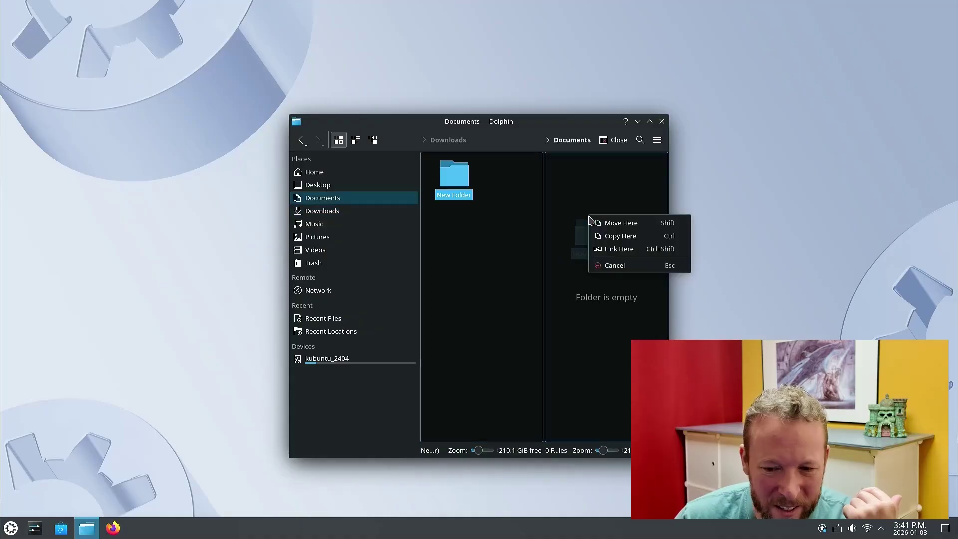
pyautogui.click(628, 224)
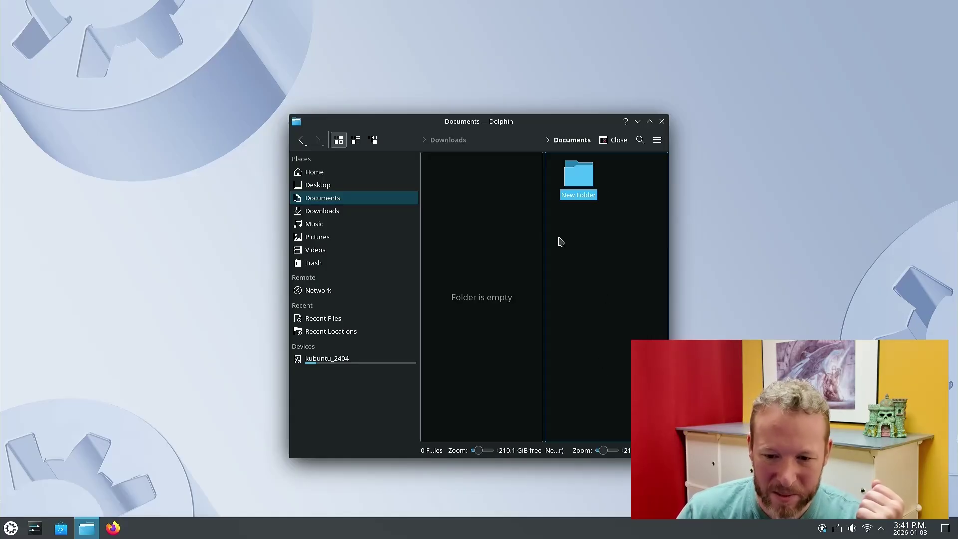
pyautogui.click(495, 248)
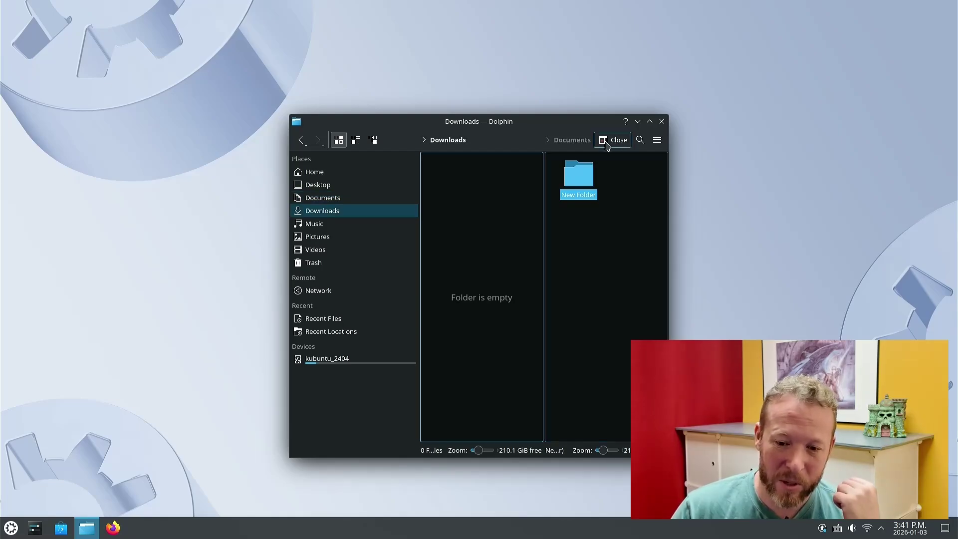
pyautogui.click(584, 231)
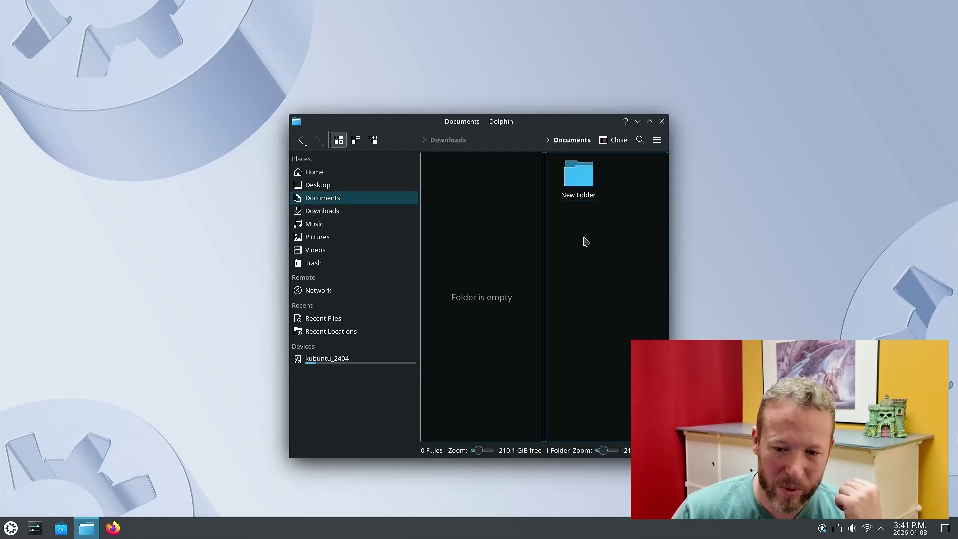
pyautogui.click(461, 231)
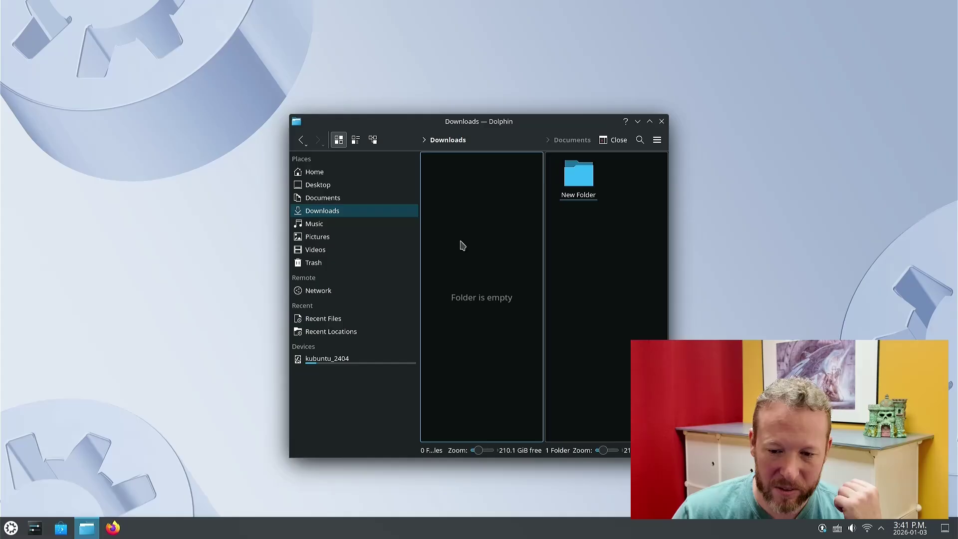
pyautogui.click(602, 141)
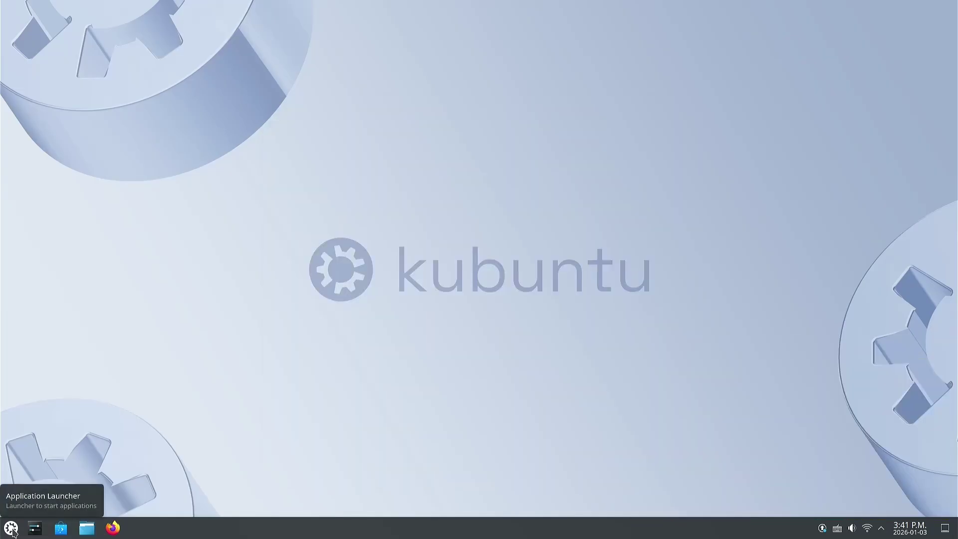
pyautogui.click(11, 528)
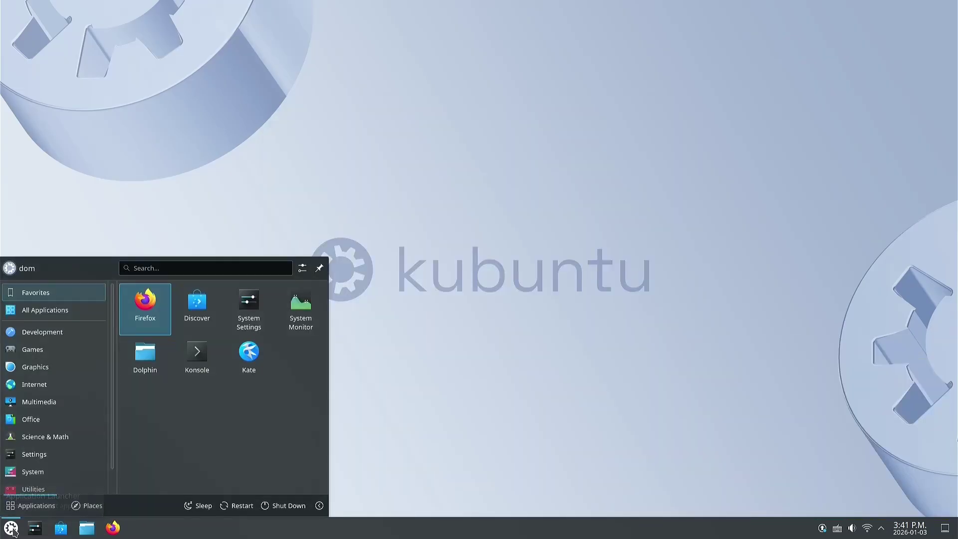
pyautogui.moveTo(60, 374)
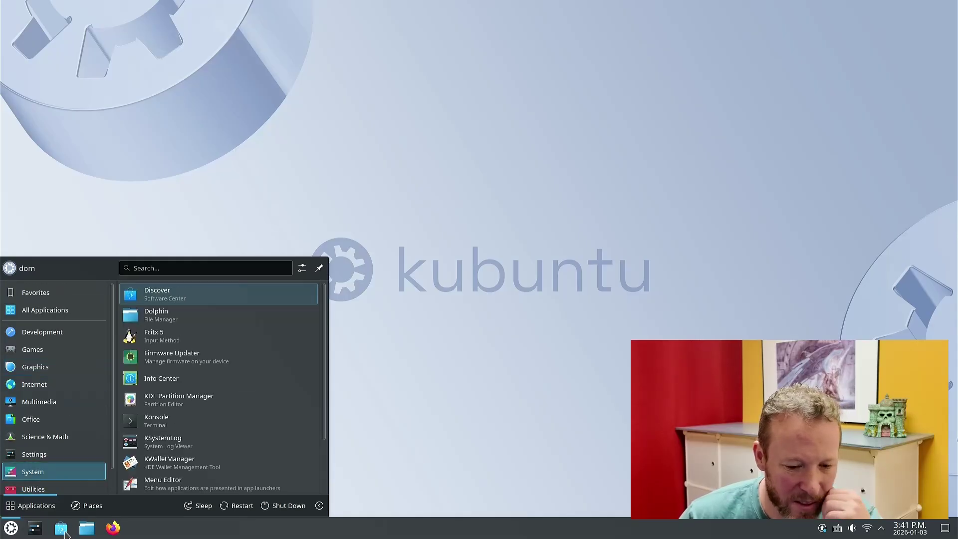
pyautogui.moveTo(45, 405)
pyautogui.click(474, 312)
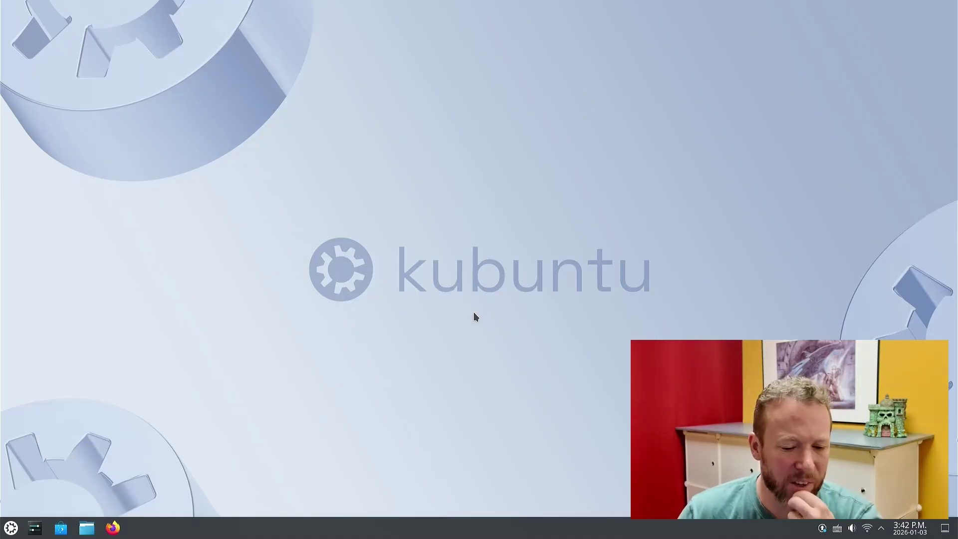
# Step: Search System Settings for flatpak and close the settings window
pyautogui.click(34, 527)
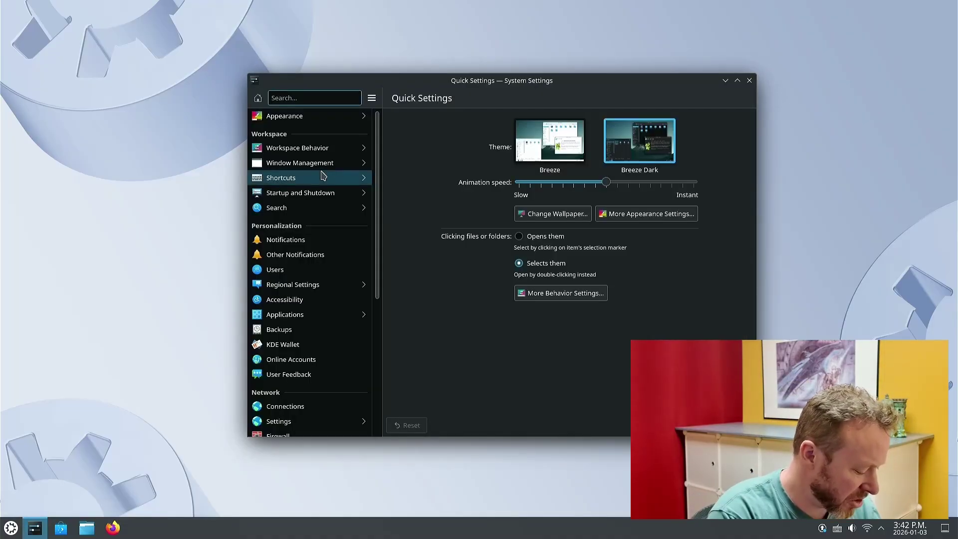
pyautogui.write('flat')
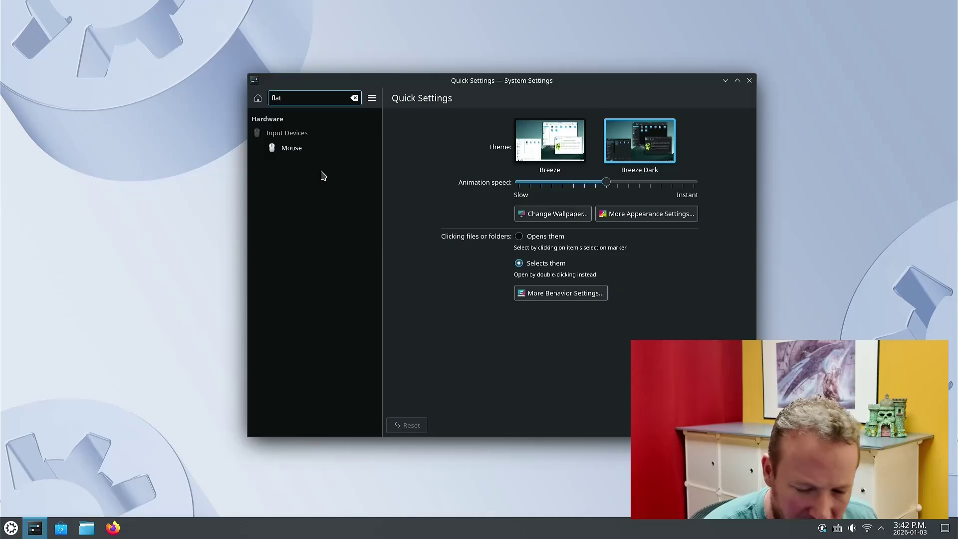
pyautogui.write('pak')
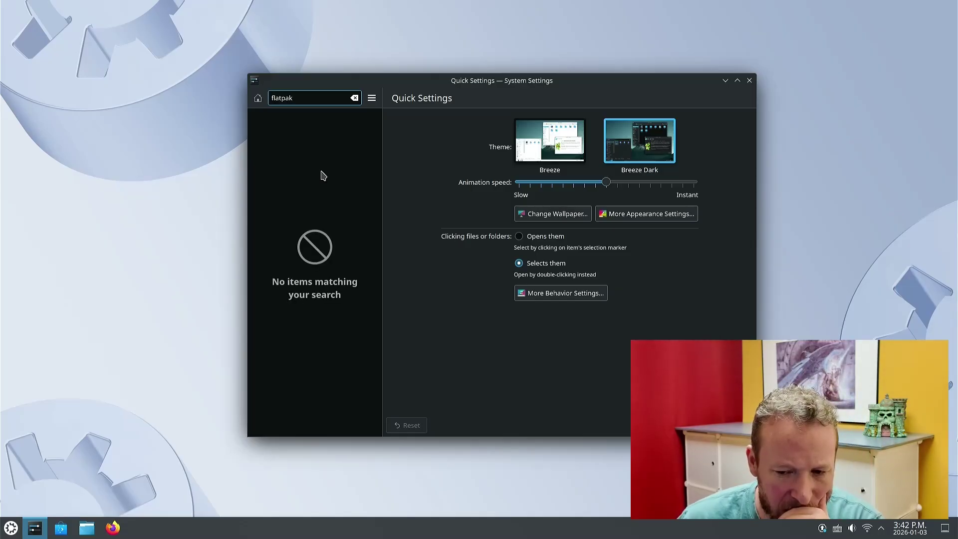
pyautogui.click(749, 80)
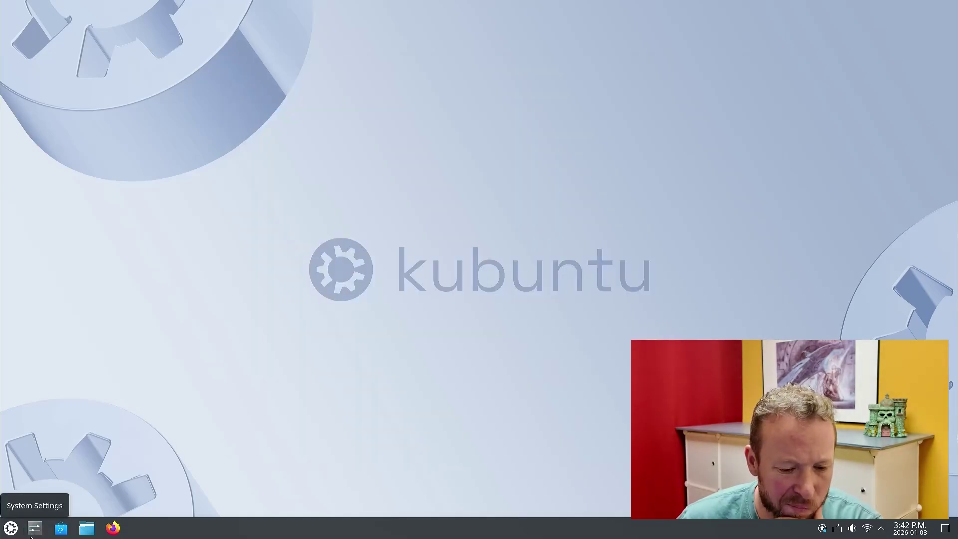
# Step: Look through the applications listed in the System category of the application launcher
pyautogui.click(11, 527)
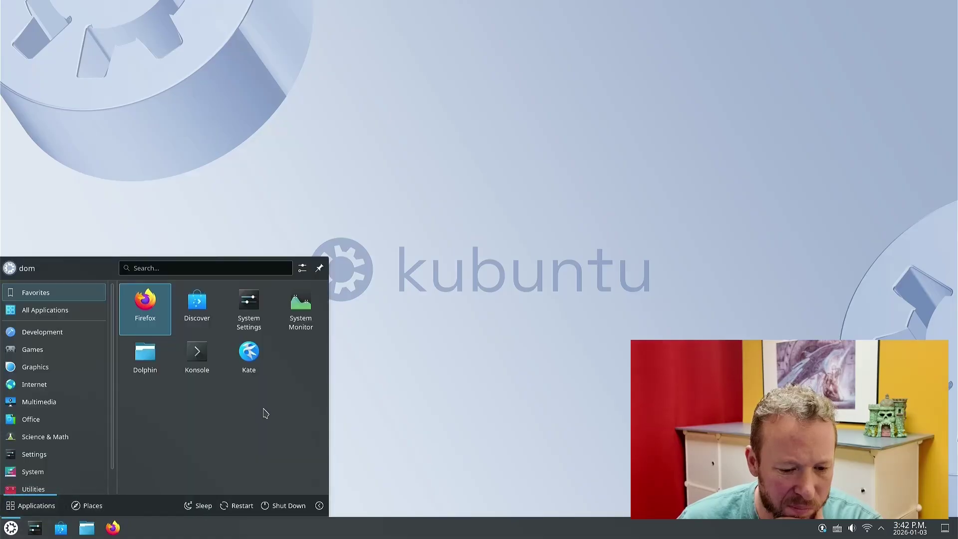
pyautogui.moveTo(30, 448)
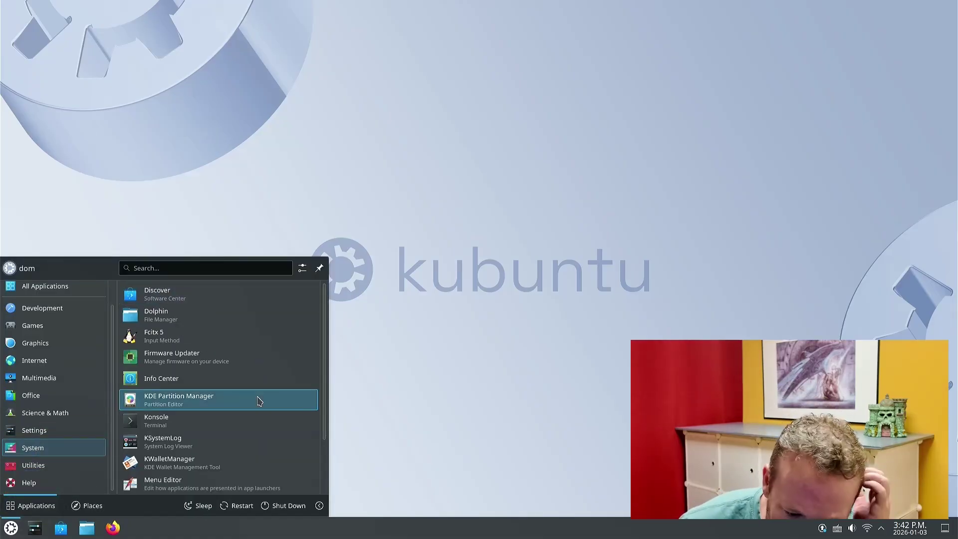
pyautogui.scroll(-2, 260, 399)
pyautogui.scroll(1, 263, 398)
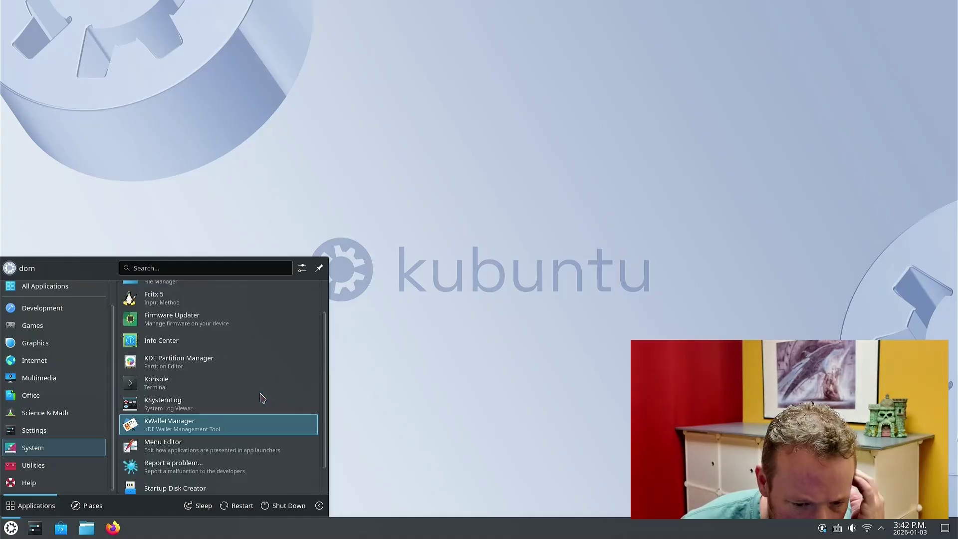
pyautogui.scroll(2, 263, 398)
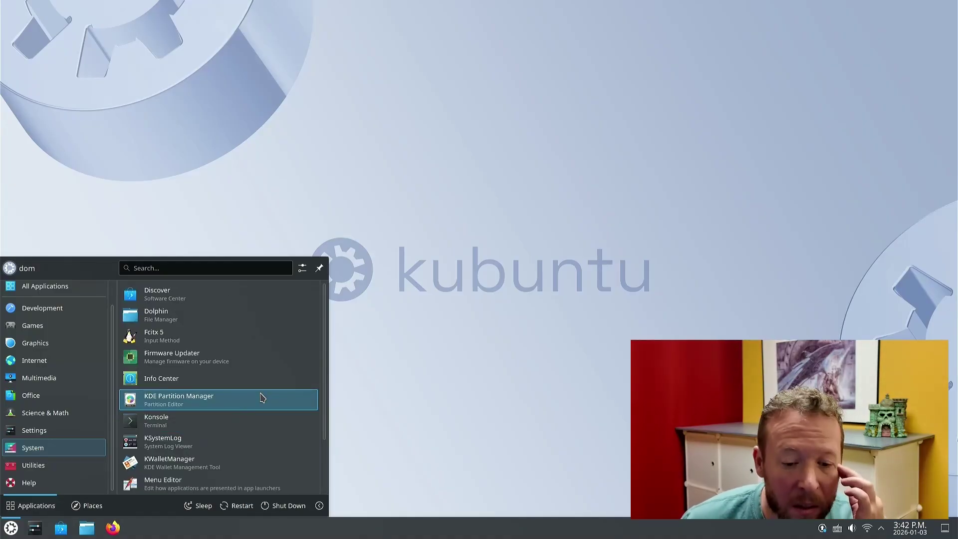
pyautogui.click(463, 385)
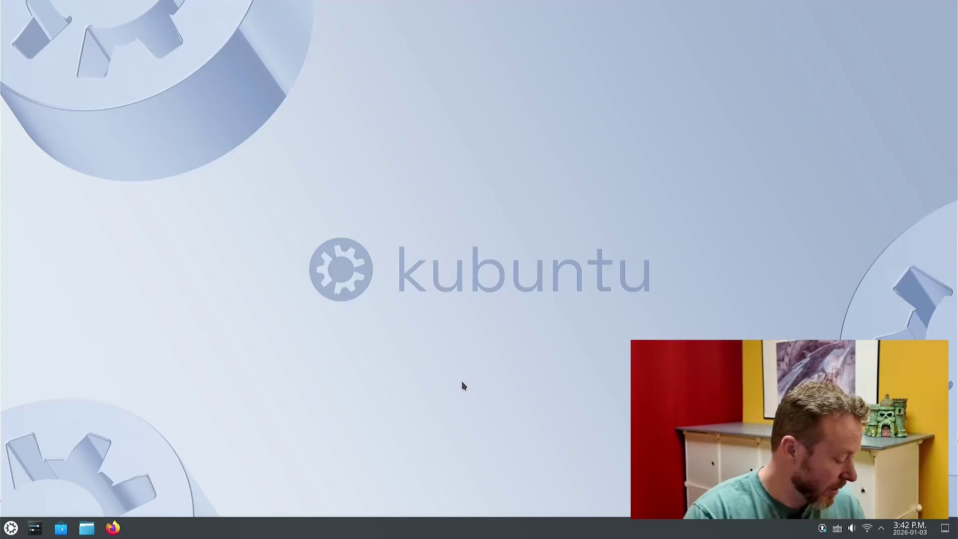
# Step: Run sudo apt install flatpak in a terminal and submit the account password
pyautogui.hotkey('ctrl', 'alt', 't')
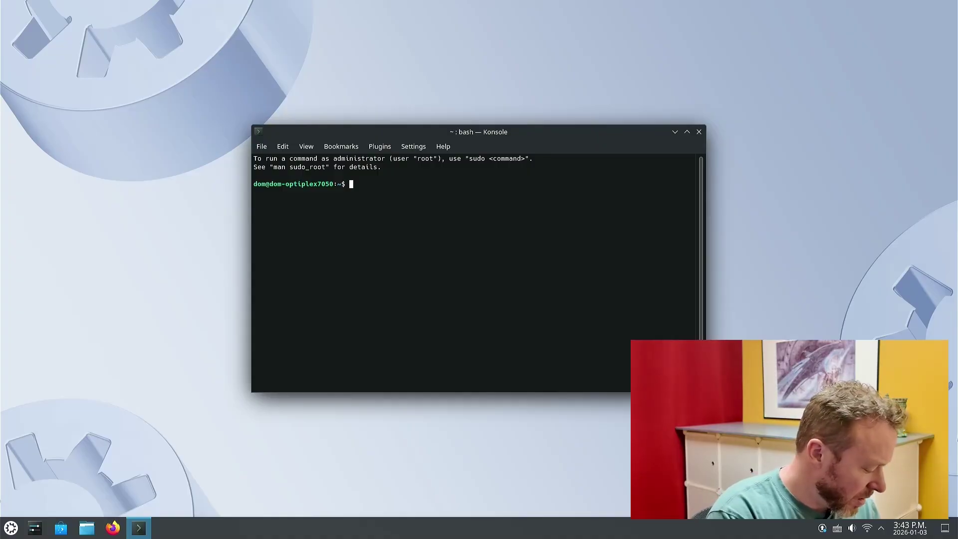
pyautogui.write('sudo')
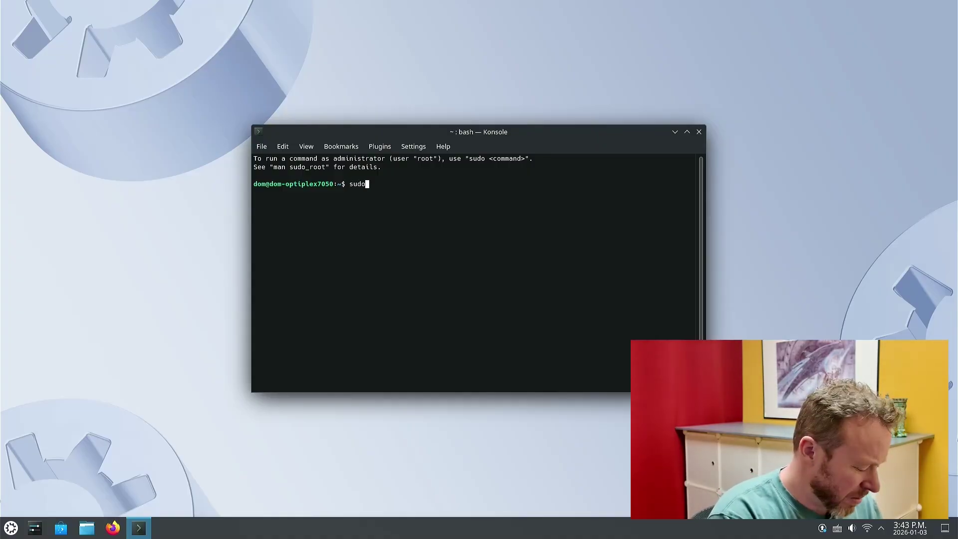
pyautogui.write(' ap')
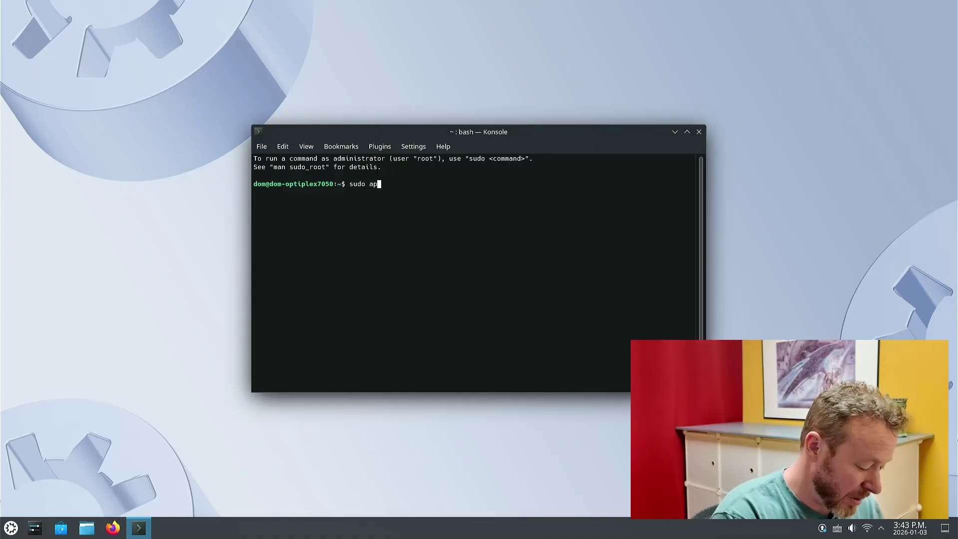
pyautogui.write('t ins')
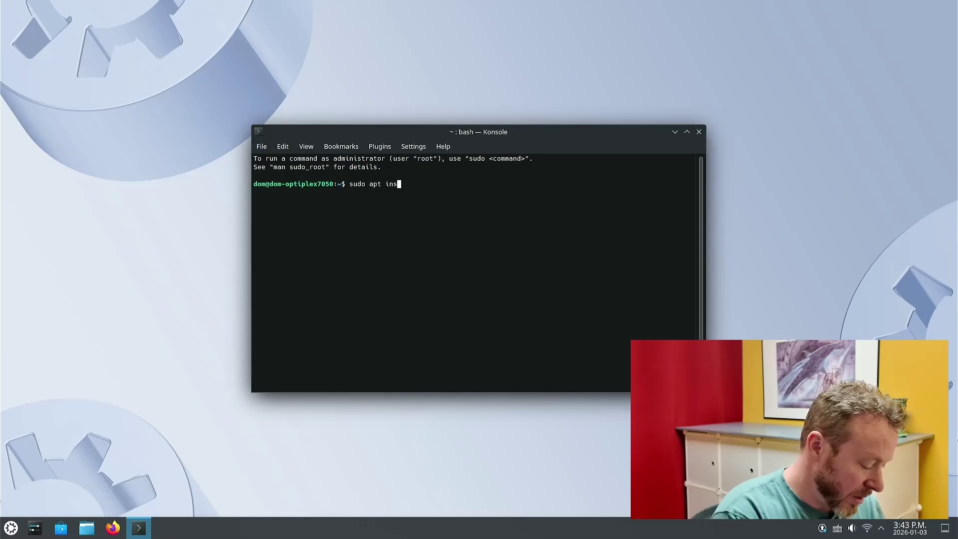
pyautogui.write('tall flatpak')
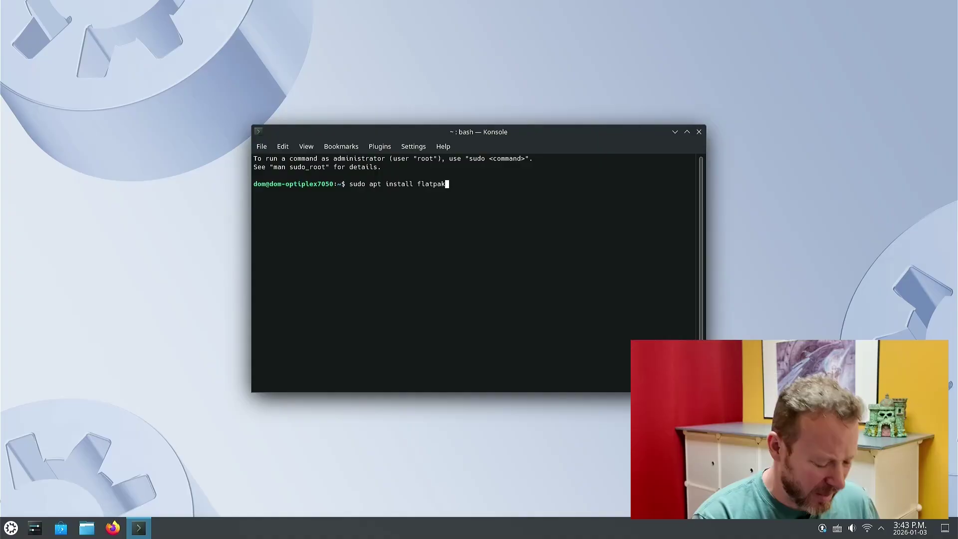
pyautogui.press('Return')
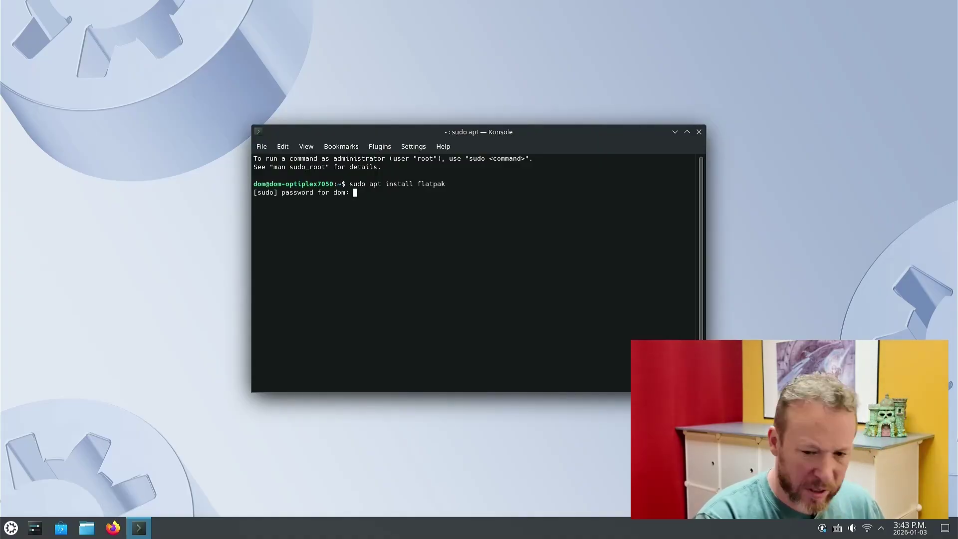
pyautogui.press('Return')
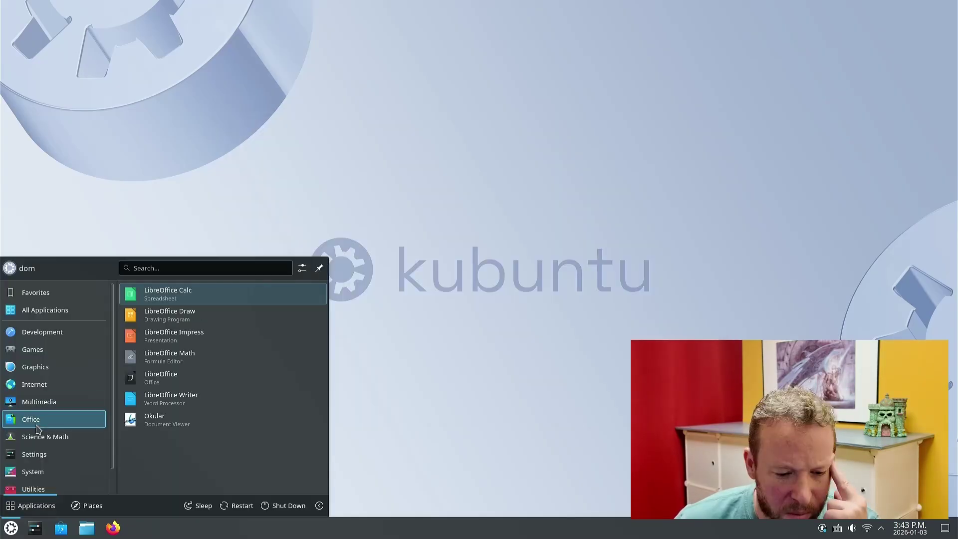
# Step: Review the full list of installed applications in Discover and close it
pyautogui.scroll(-1, 38, 419)
pyautogui.moveTo(50, 347)
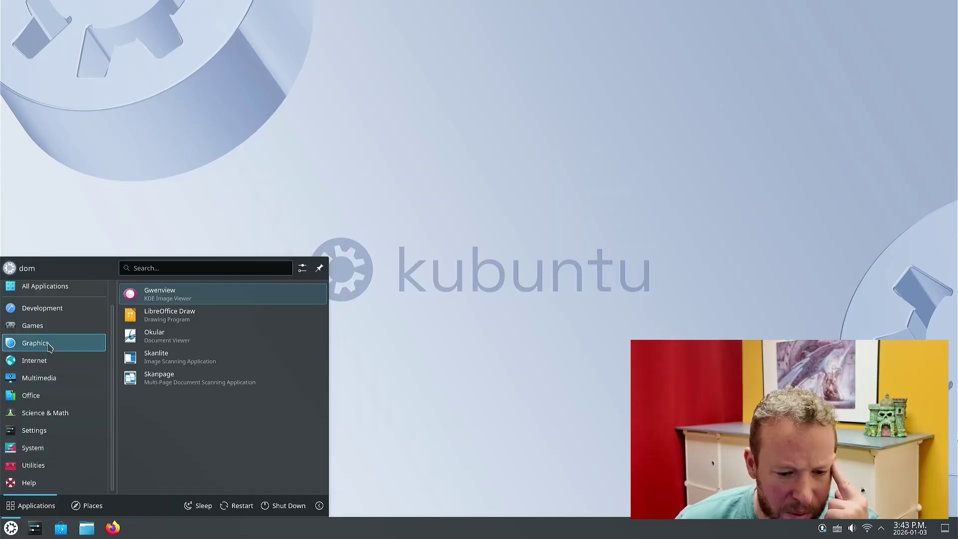
pyautogui.click(61, 528)
pyautogui.click(284, 384)
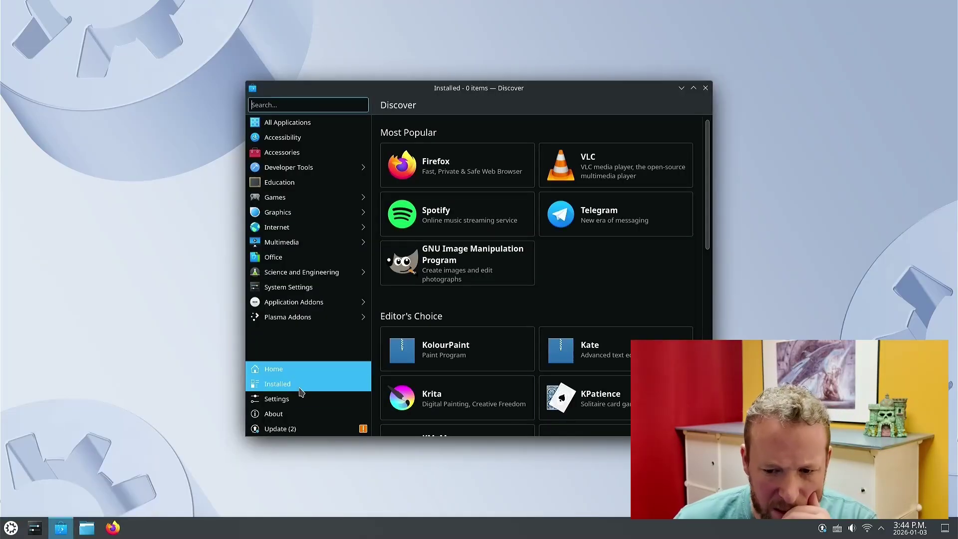
pyautogui.scroll(-10, 562, 255)
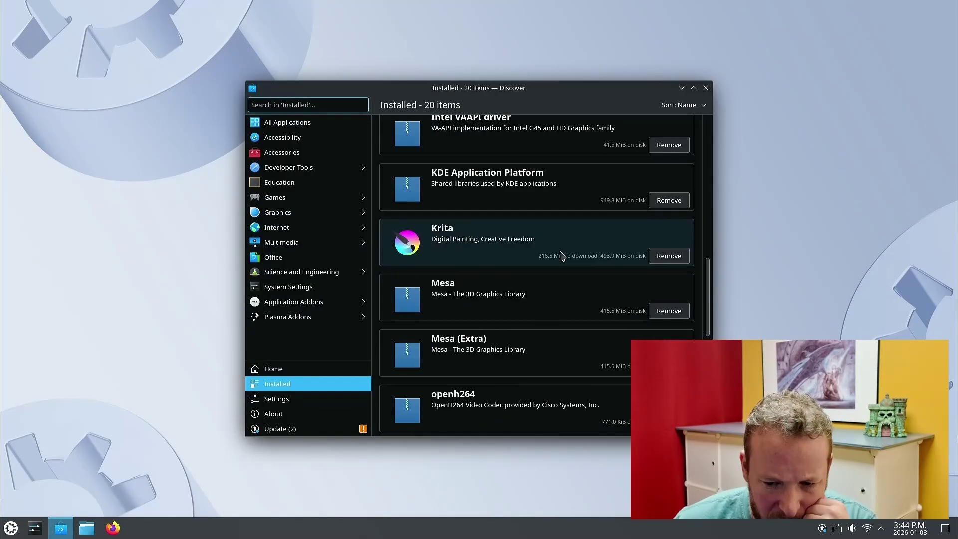
pyautogui.scroll(-7, 492, 250)
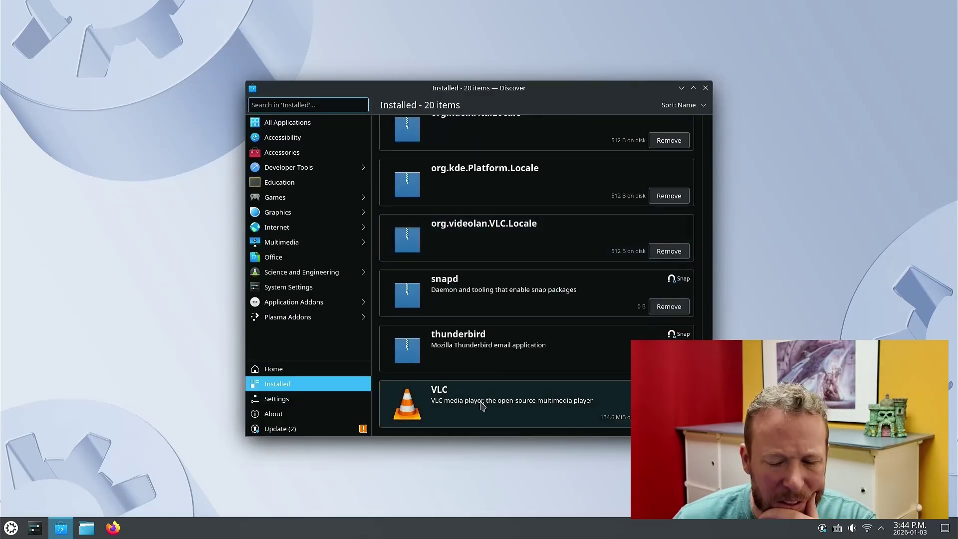
pyautogui.click(707, 90)
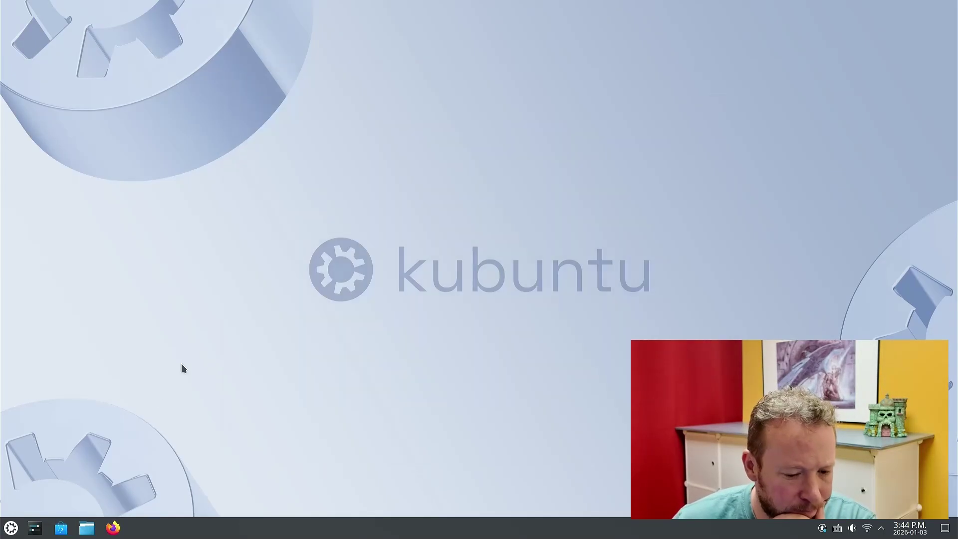
# Step: Search the application launcher for "kri" and open Krita's page in Discover
pyautogui.click(10, 530)
pyautogui.click(54, 472)
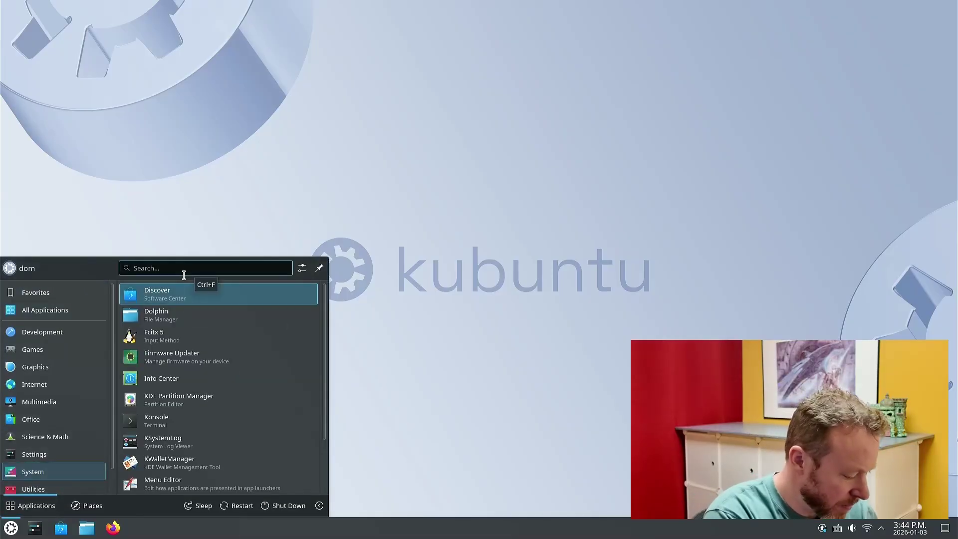
pyautogui.write('kri')
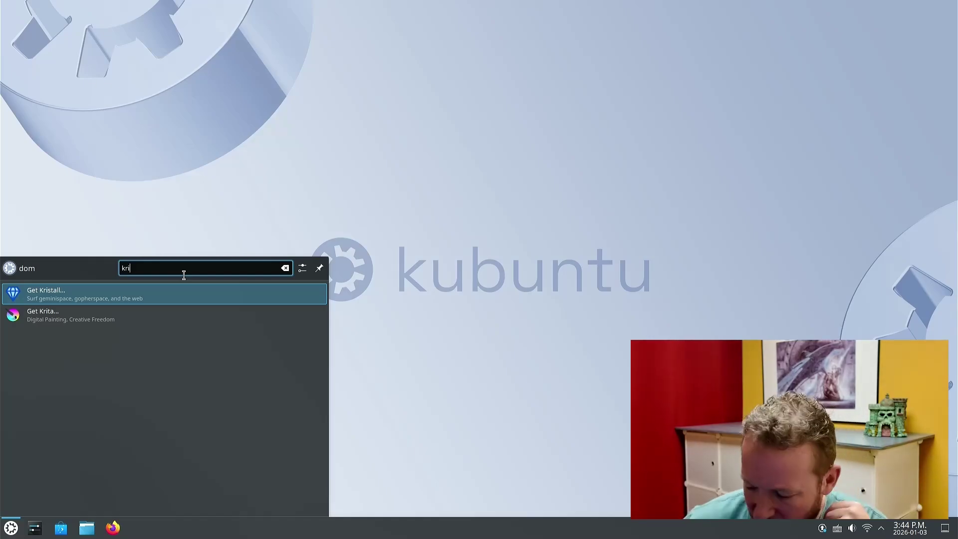
pyautogui.click(112, 316)
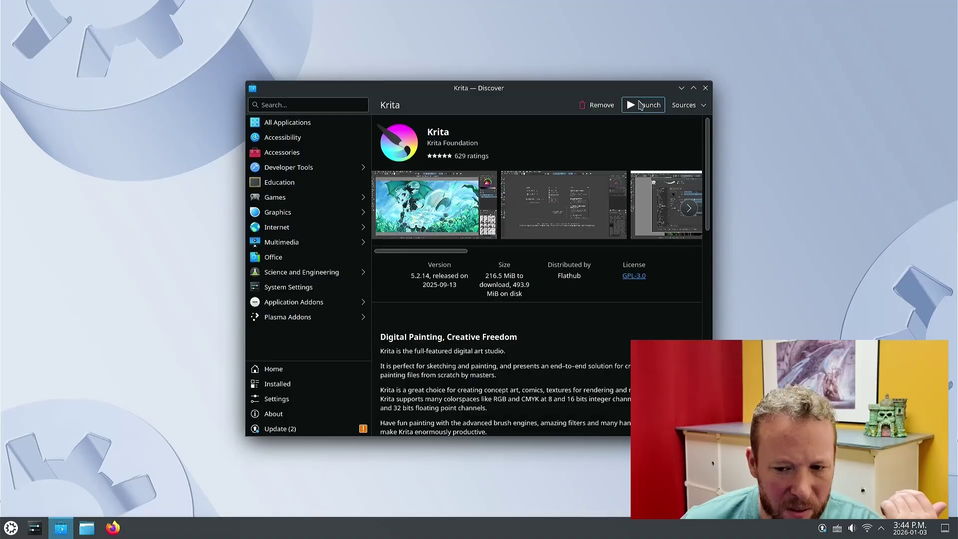
# Step: Launch Krita from its Discover page
pyautogui.click(633, 108)
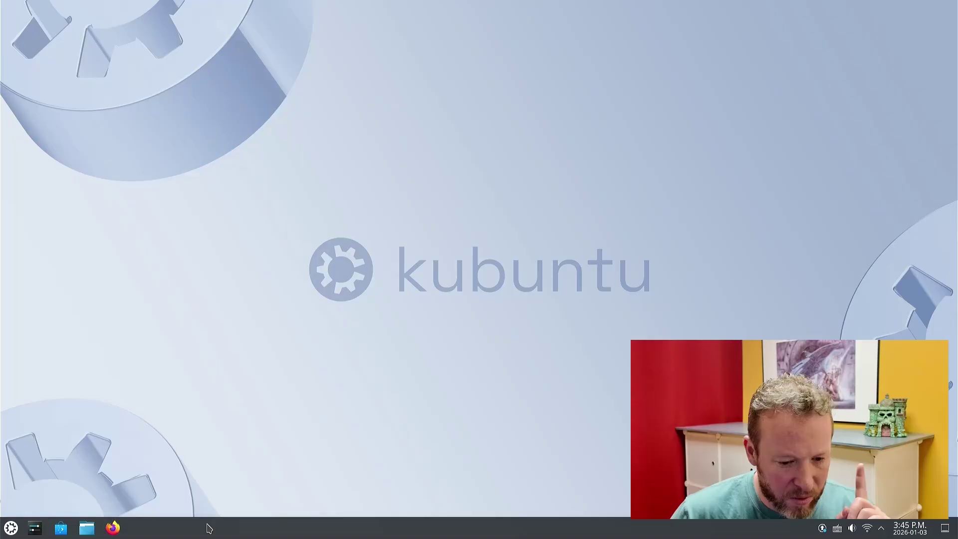
# Step: Log out of the desktop session and log back in with the account password
pyautogui.click(13, 529)
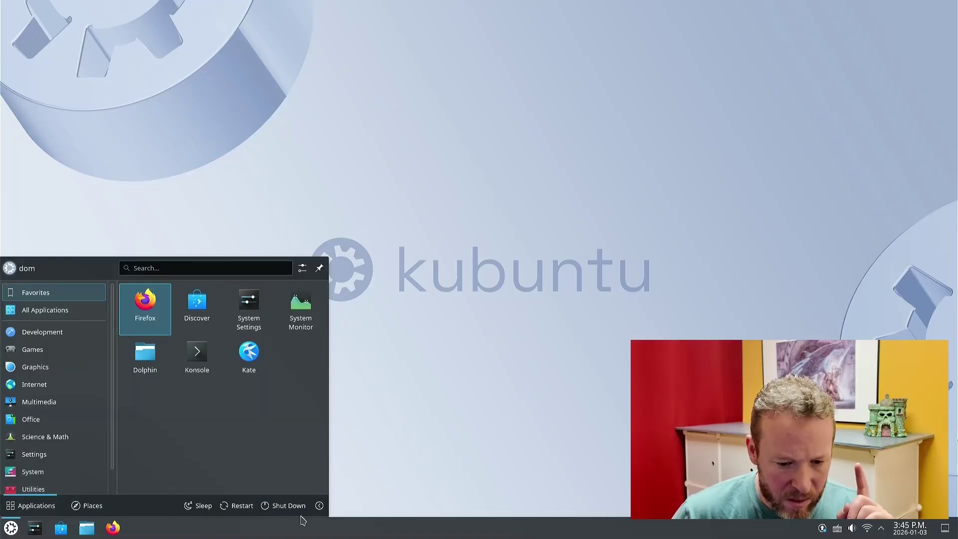
pyautogui.click(320, 506)
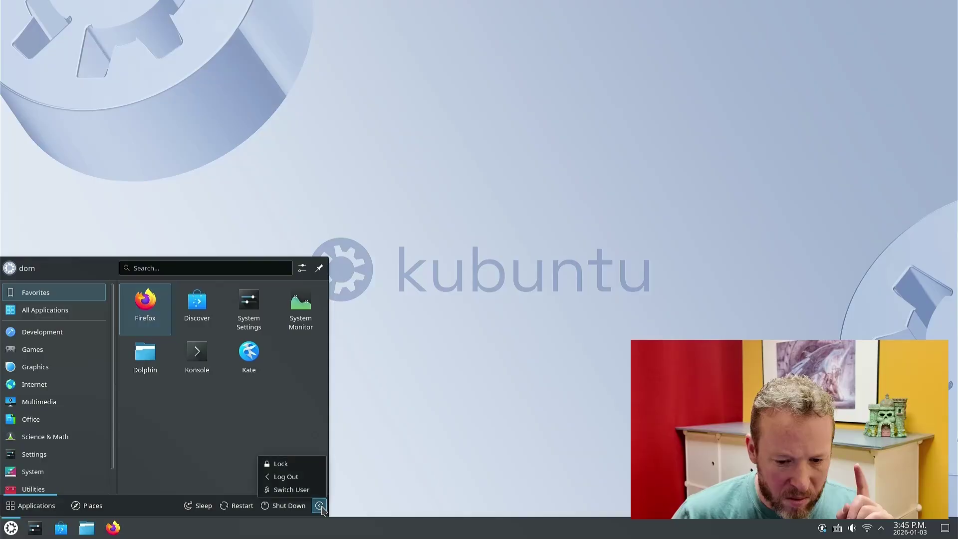
pyautogui.click(287, 477)
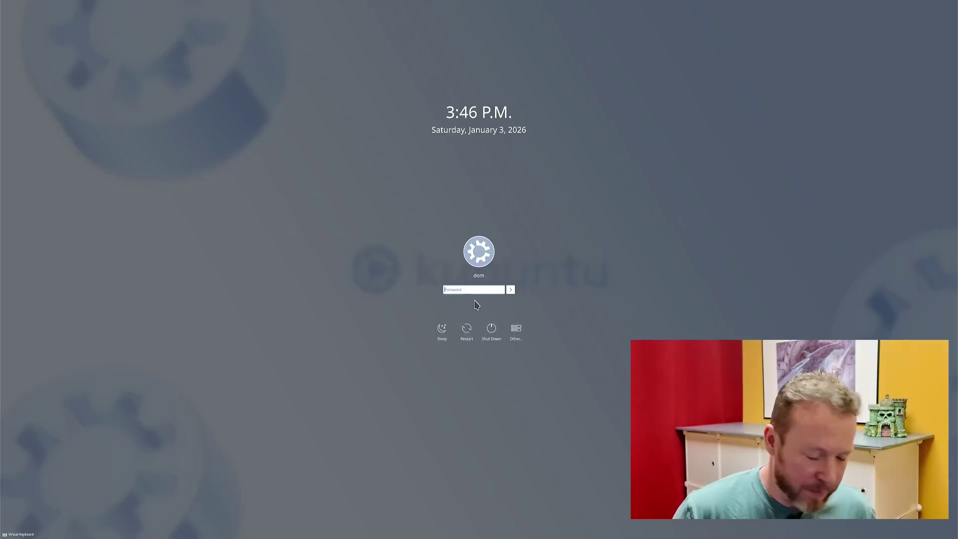
pyautogui.write('*****')
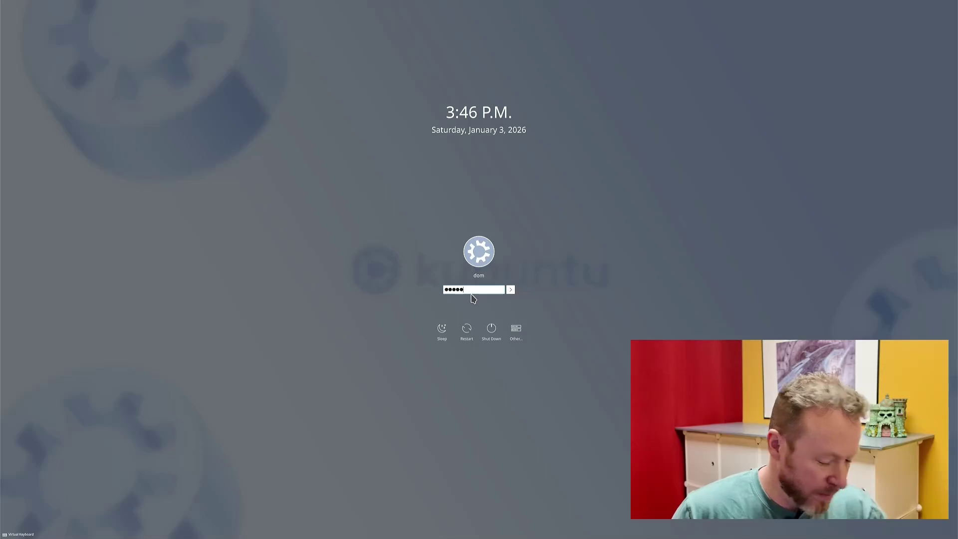
pyautogui.press('Return')
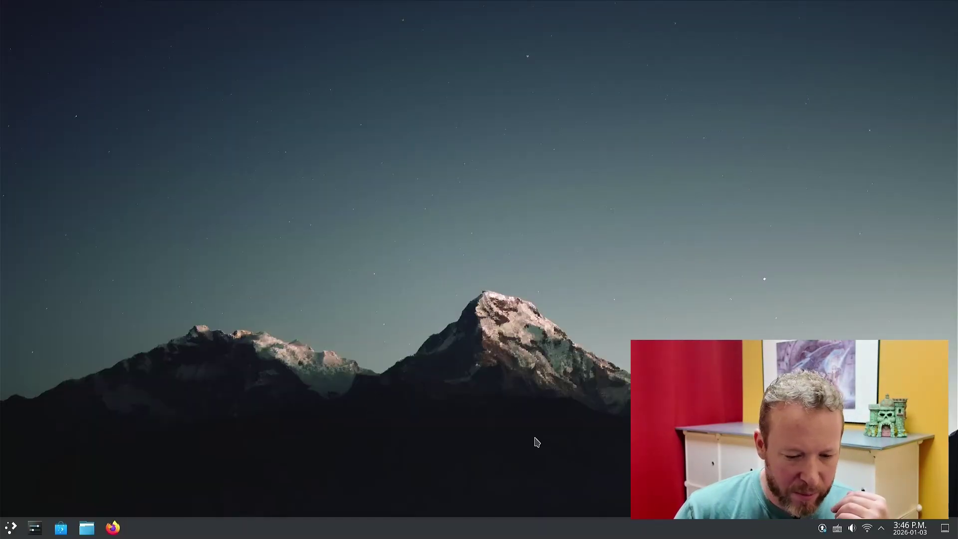
# Step: Log out of the desktop session once more and confirm the logout
pyautogui.click(16, 528)
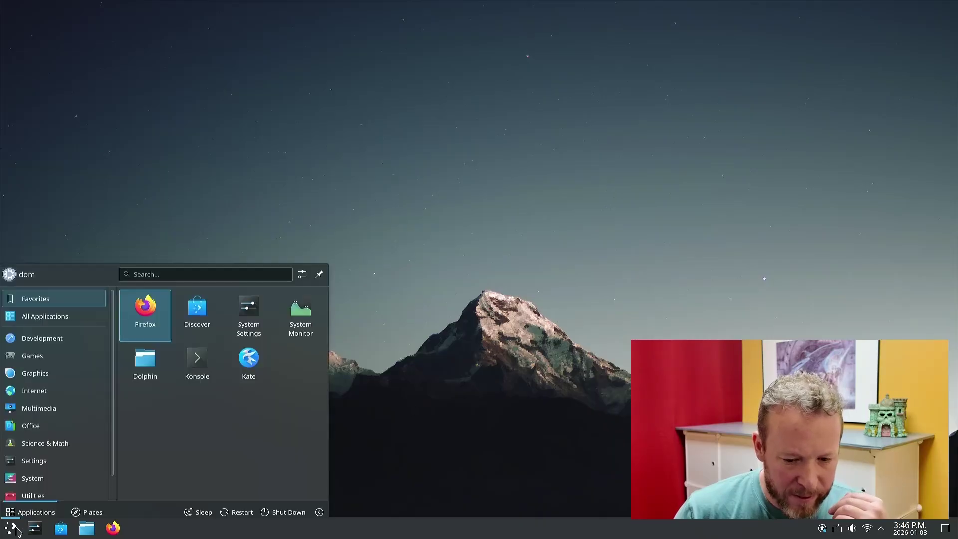
pyautogui.click(319, 506)
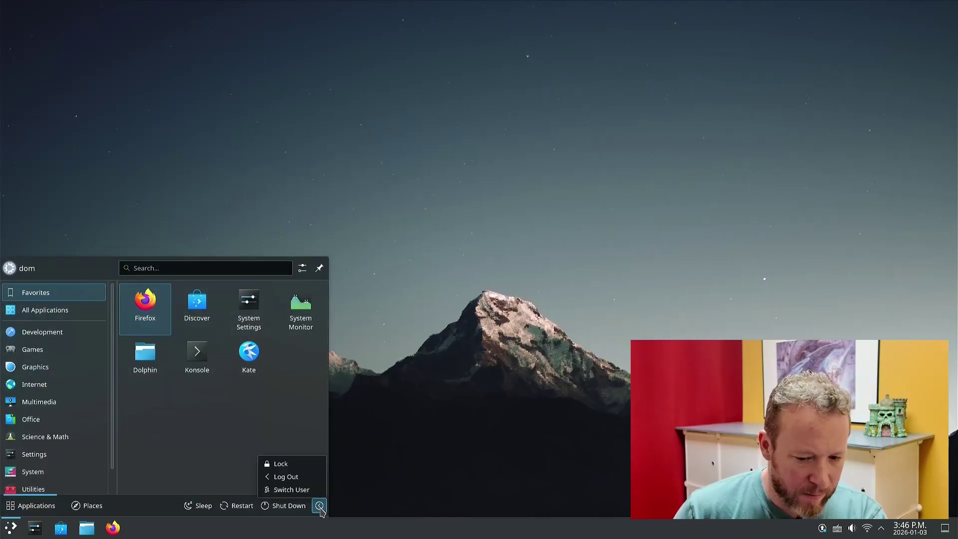
pyautogui.click(292, 480)
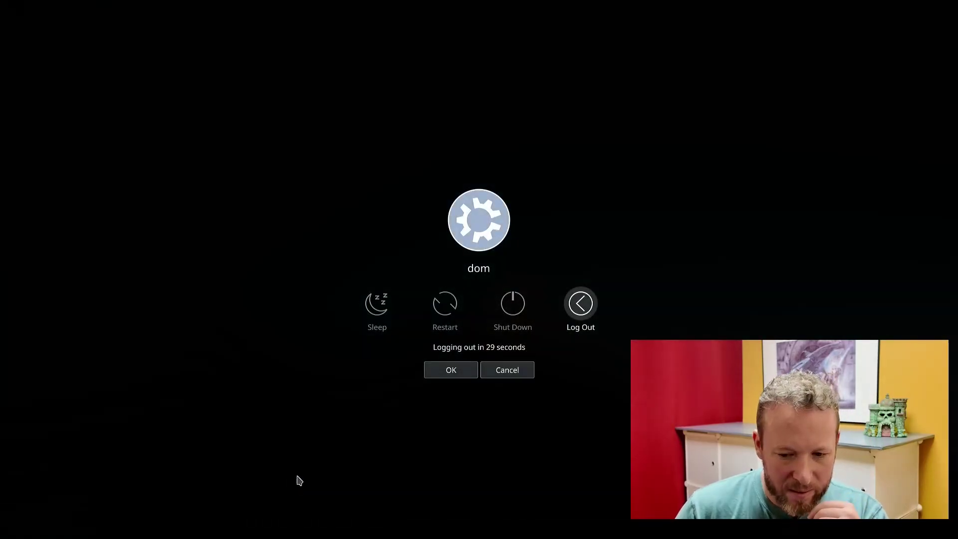
pyautogui.click(576, 315)
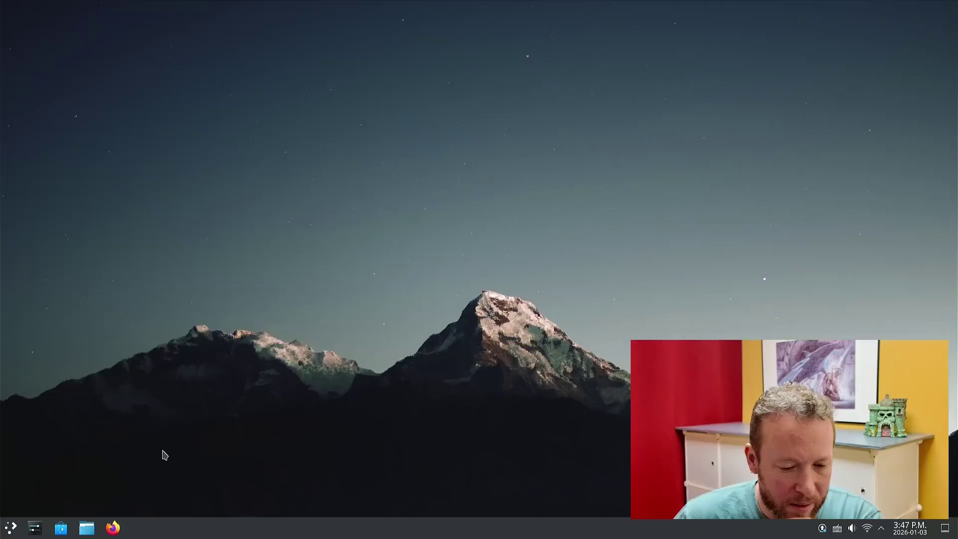
# Step: Look through the Graphics and Multimedia categories of the application launcher, and open and close the Dolphin file manager
pyautogui.click(11, 528)
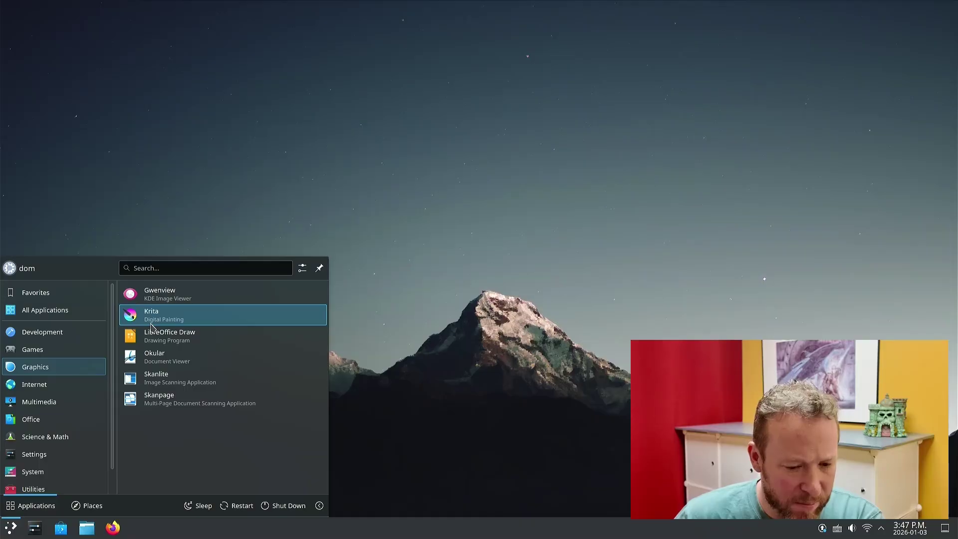
pyautogui.moveTo(47, 406)
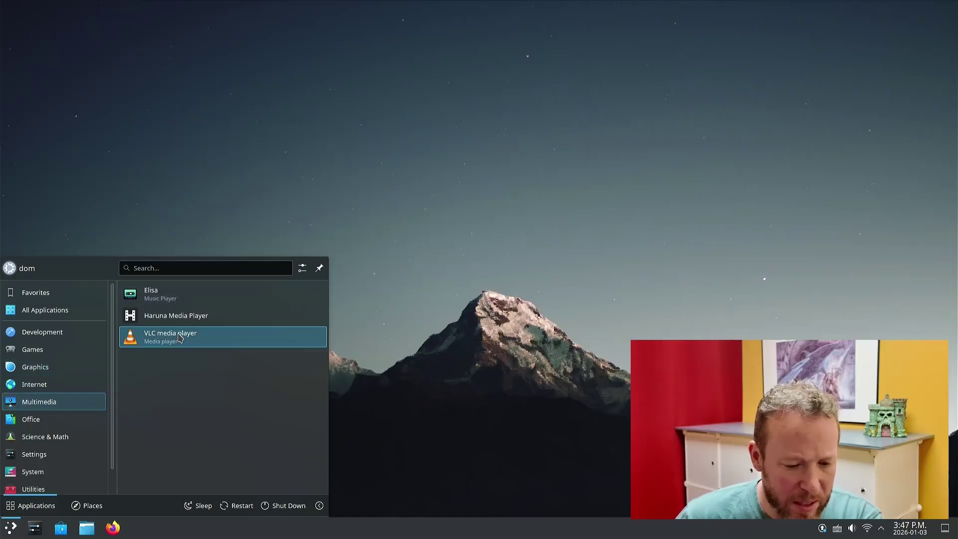
pyautogui.click(87, 530)
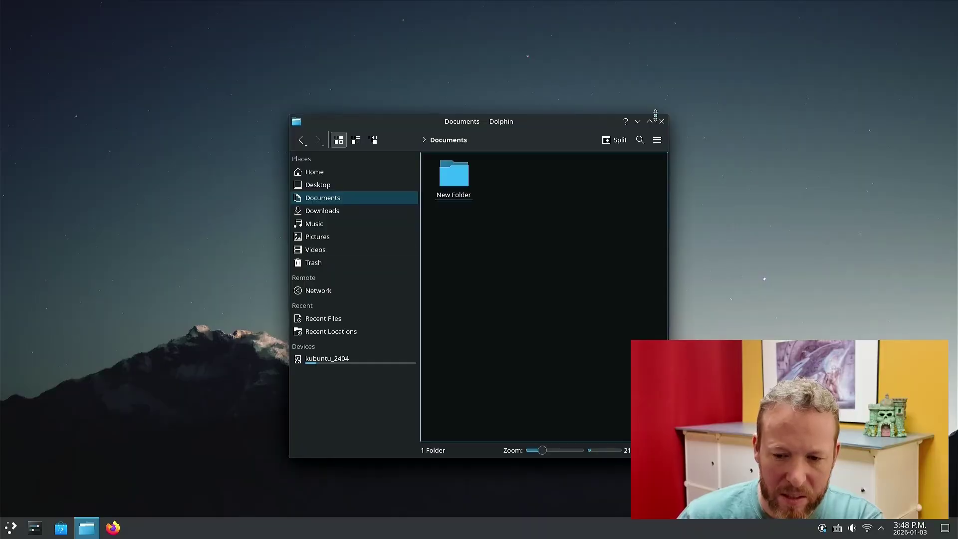
pyautogui.click(661, 121)
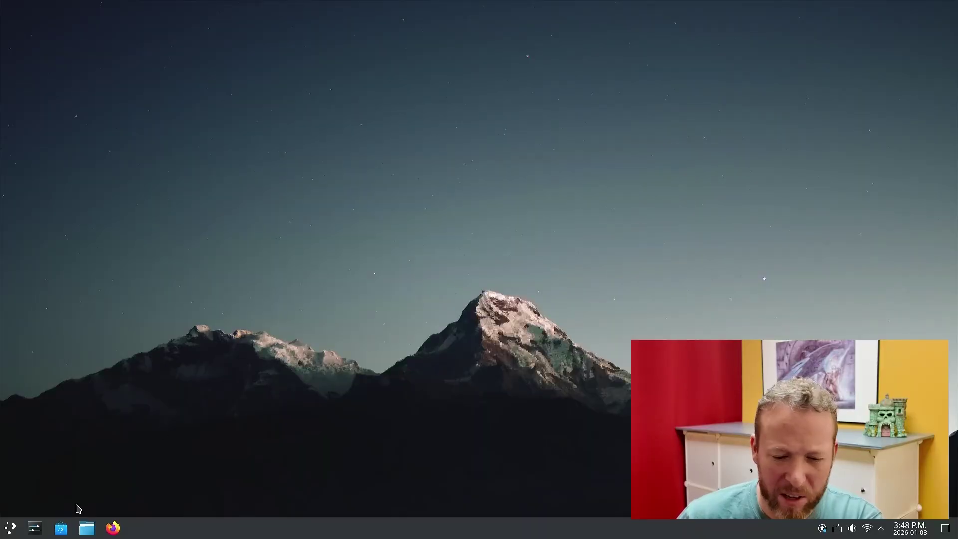
# Step: Install GNU Image Manipulation Program 3.0.6 from the Flathub source in Discover and minimize the Discover window
pyautogui.click(60, 528)
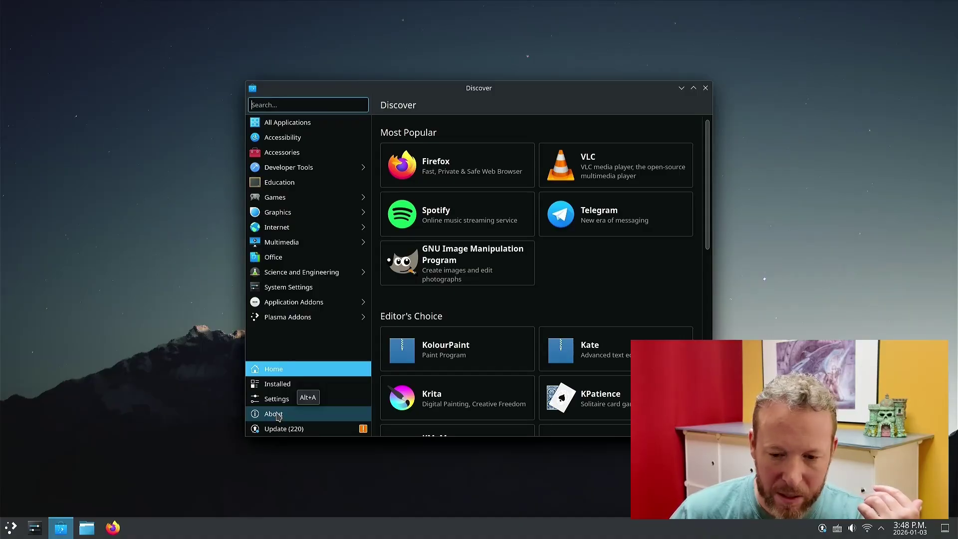
pyautogui.click(468, 276)
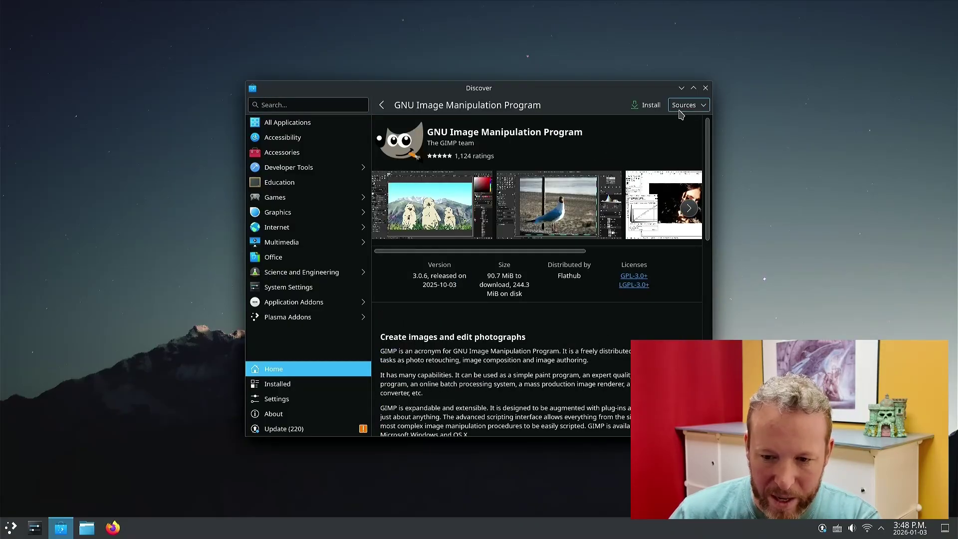
pyautogui.click(684, 105)
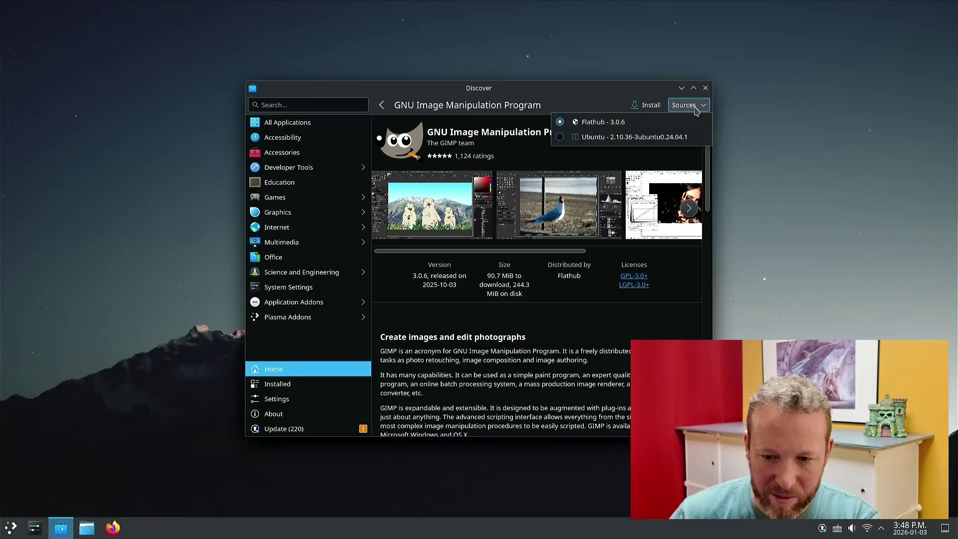
pyautogui.click(648, 105)
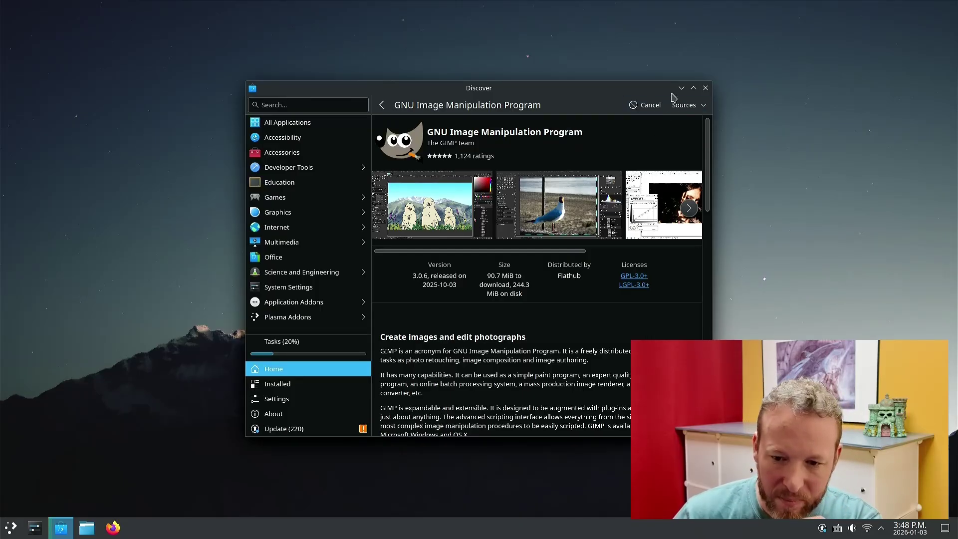
pyautogui.click(681, 88)
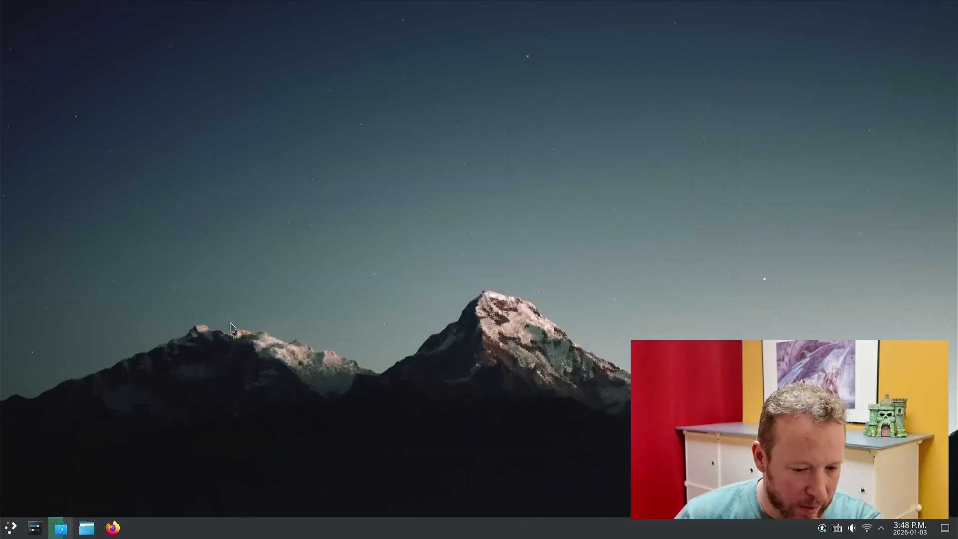
# Step: Launch Krita from the Graphics category of the application launcher and close it
pyautogui.click(9, 531)
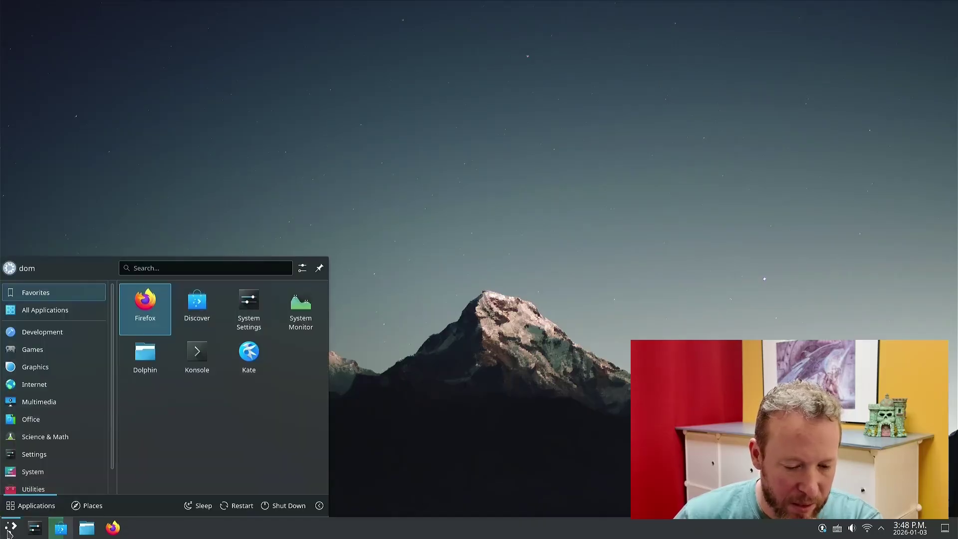
pyautogui.click(63, 436)
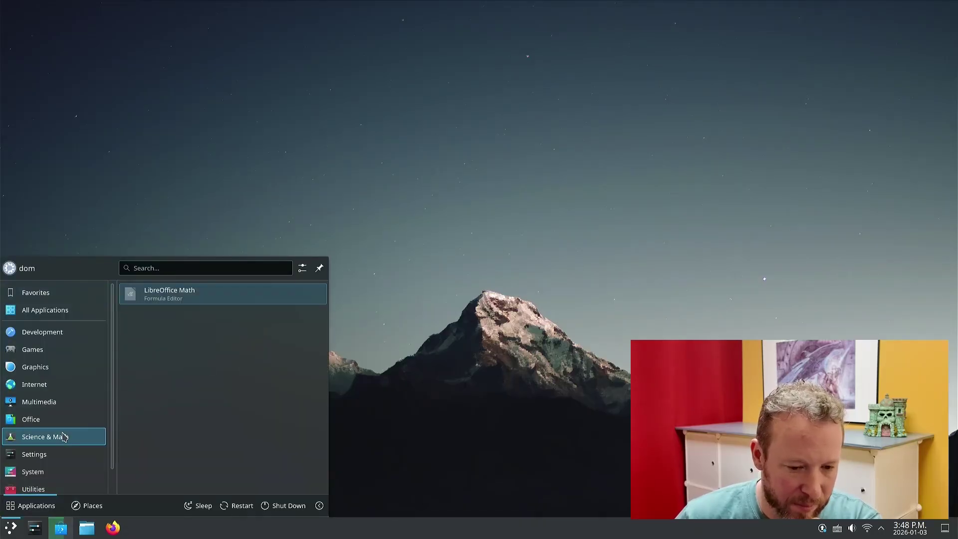
pyautogui.moveTo(40, 424)
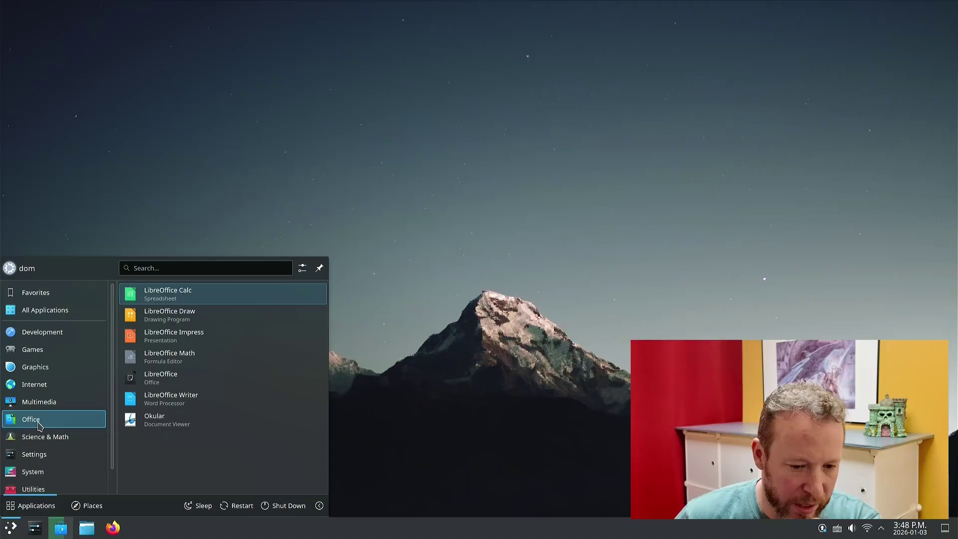
pyautogui.moveTo(36, 367)
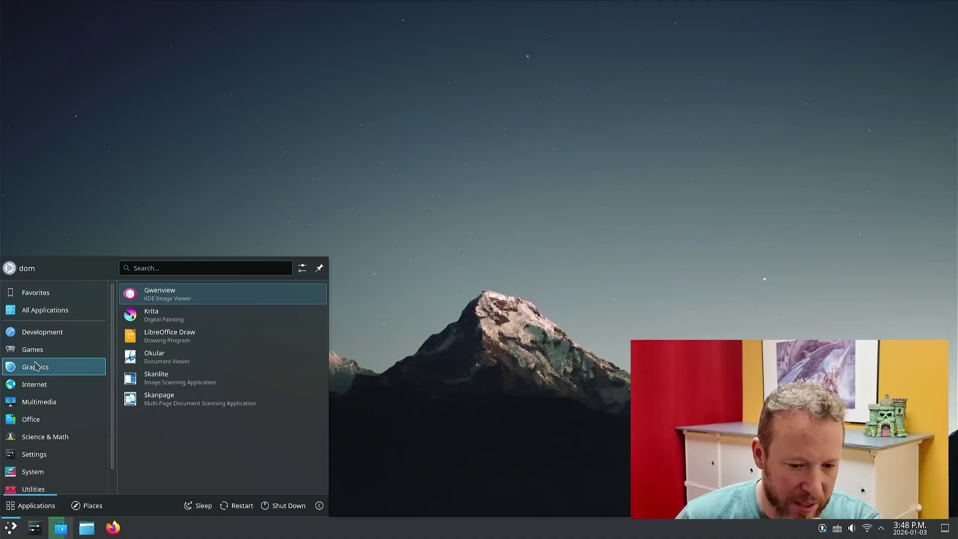
pyautogui.click(169, 319)
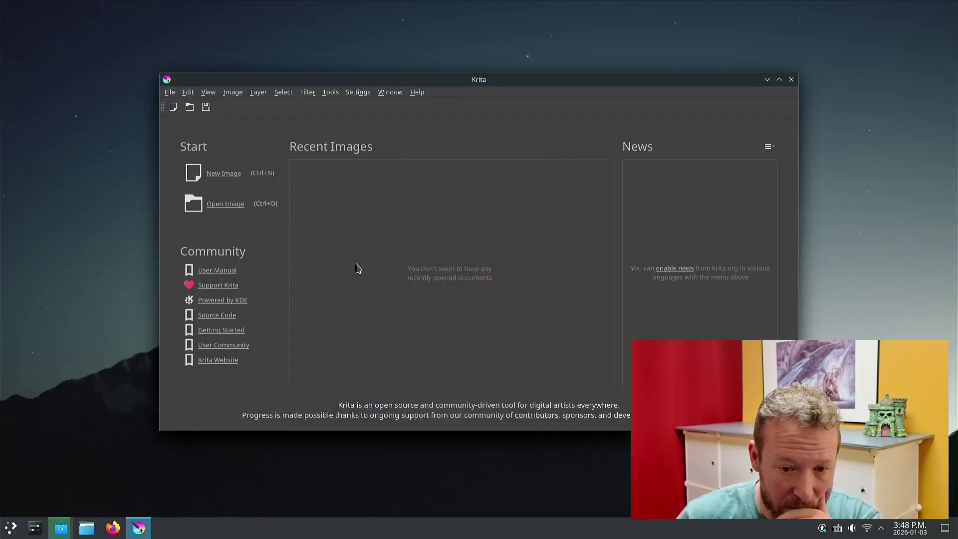
pyautogui.click(792, 83)
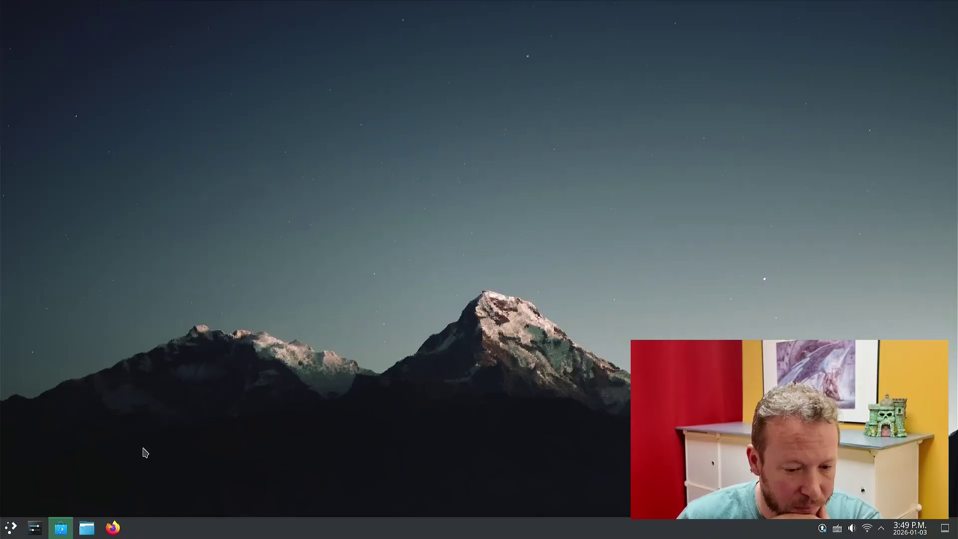
# Step: Check the installation status of GNU Image Manipulation Program in Discover and close Discover
pyautogui.click(9, 530)
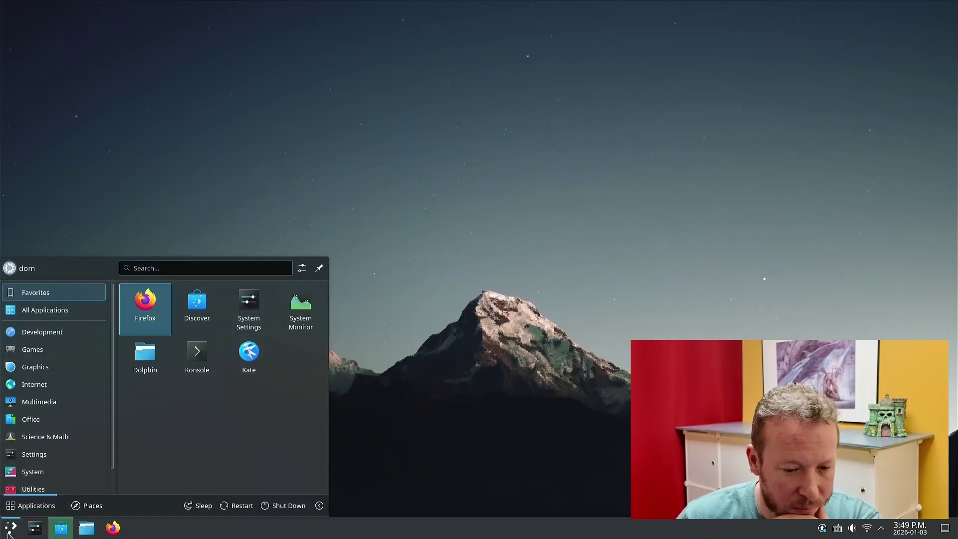
pyautogui.click(61, 528)
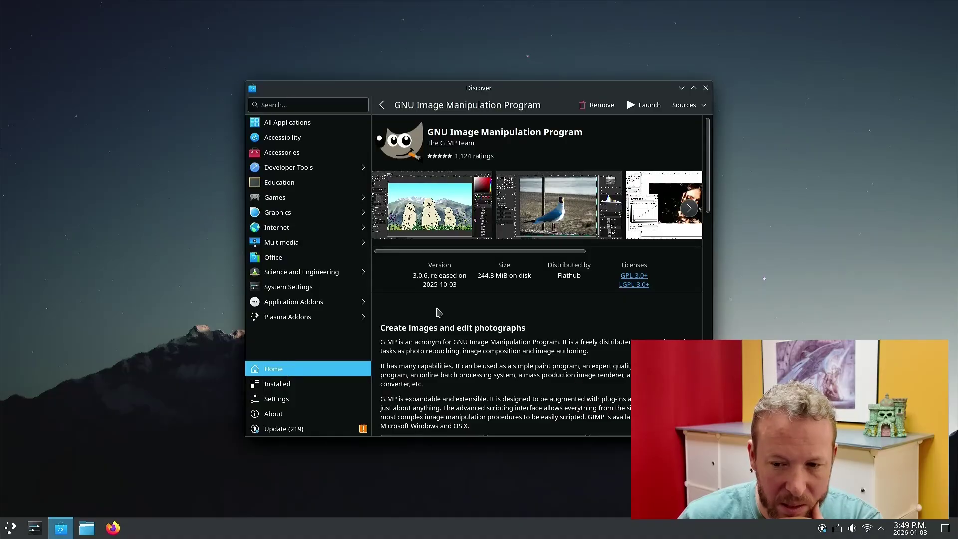
pyautogui.click(705, 87)
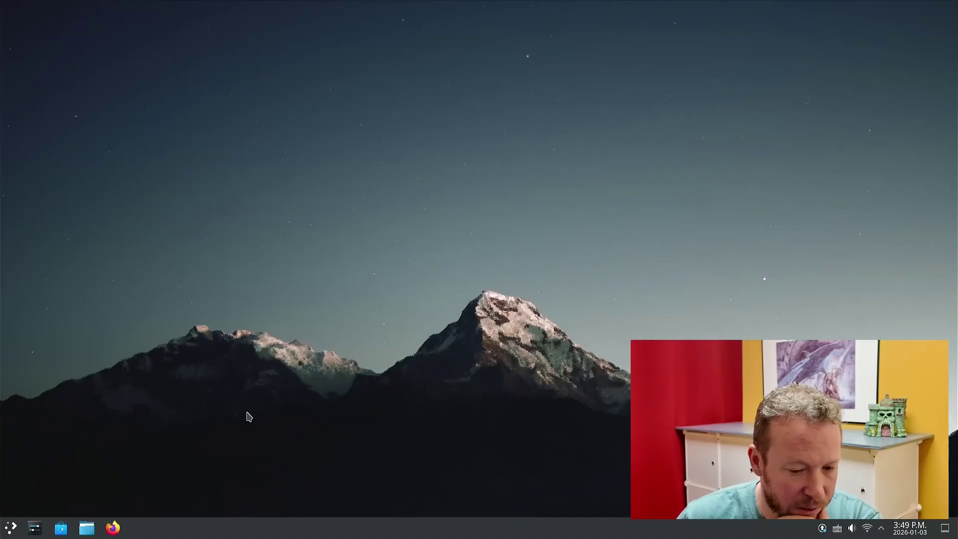
# Step: Launch GNU Image Manipulation Program from the launcher's Graphics category, dismiss its welcome dialog and close the program
pyautogui.click(11, 529)
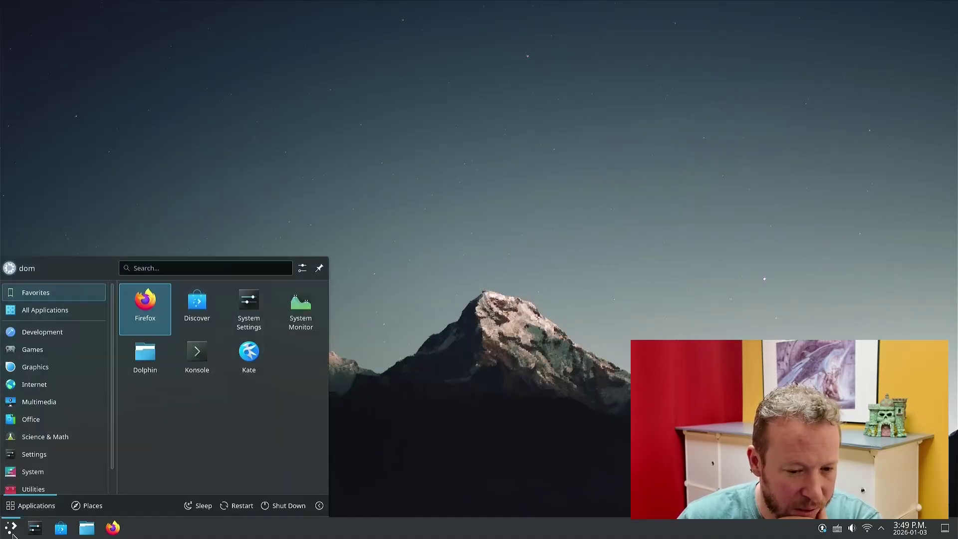
pyautogui.moveTo(50, 368)
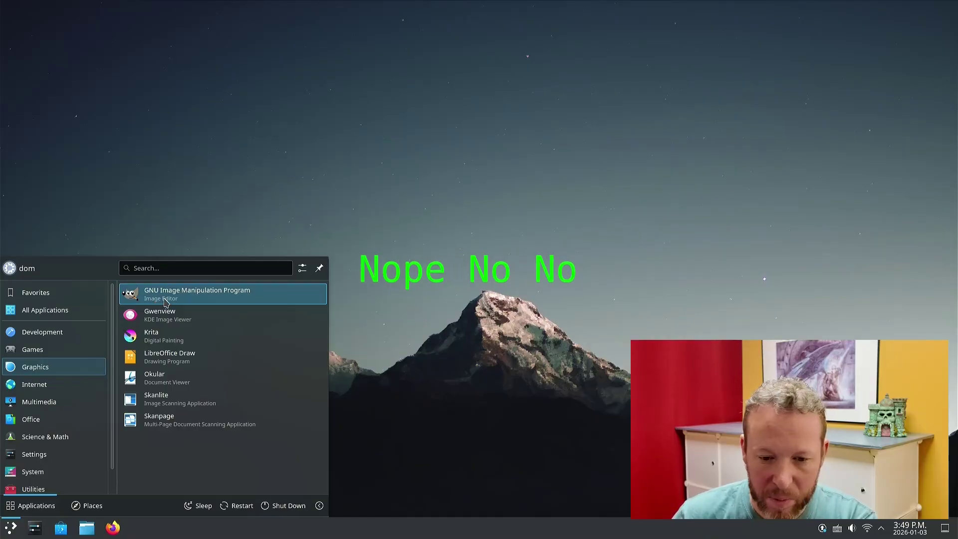
pyautogui.click(156, 299)
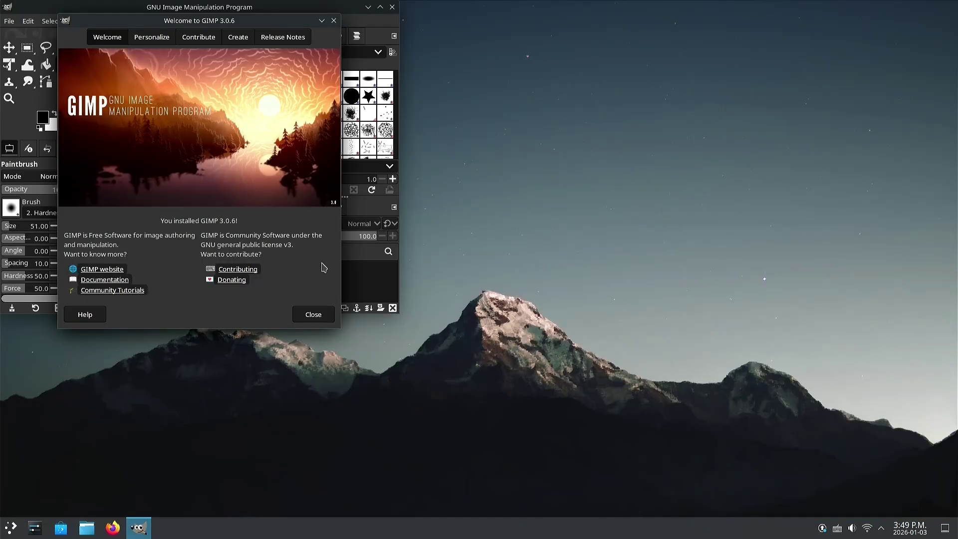
pyautogui.click(314, 314)
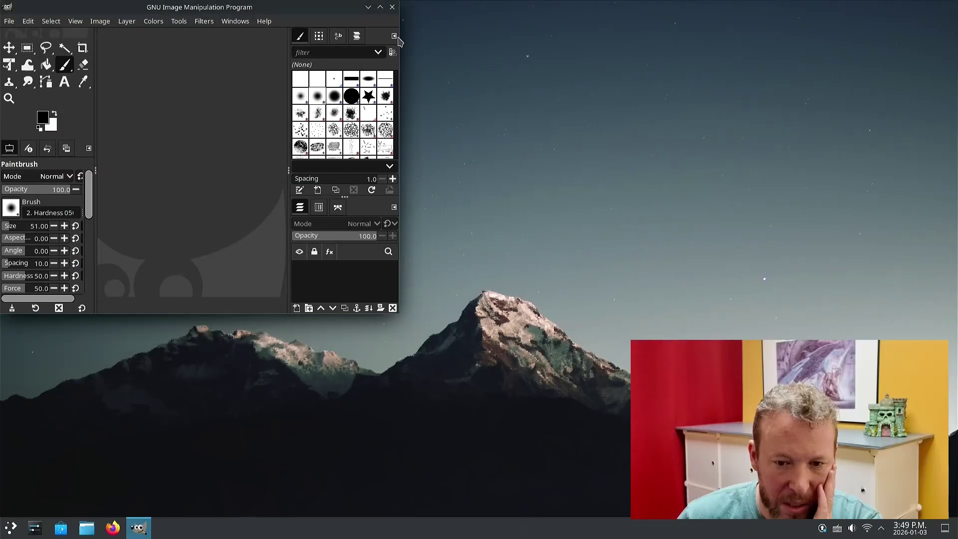
pyautogui.click(391, 8)
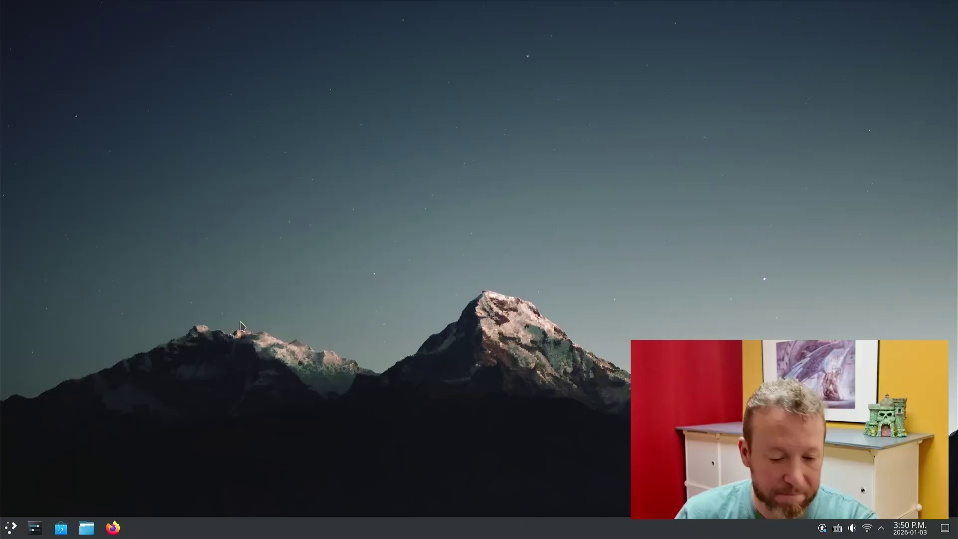
# Step: Open System Settings and look through its list of settings categories down to System Administration
pyautogui.click(19, 527)
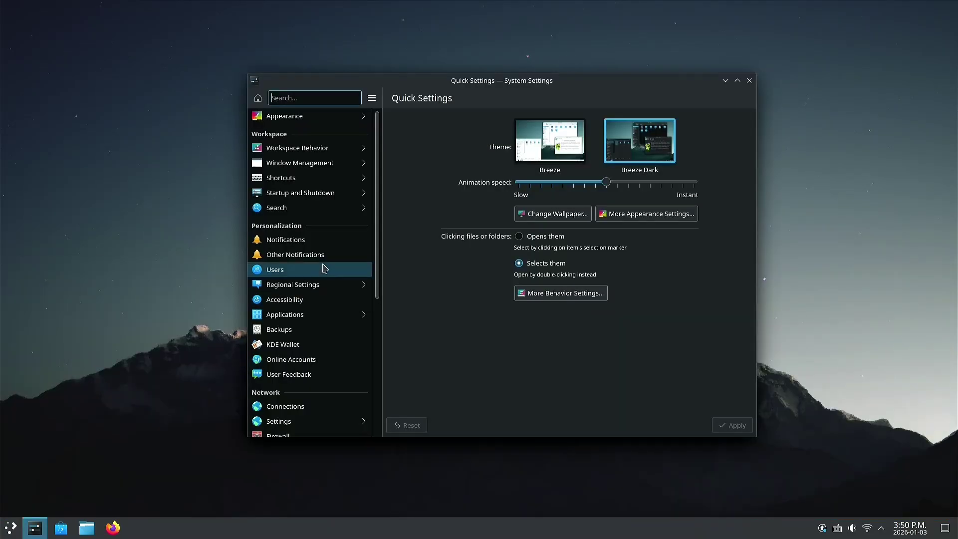
pyautogui.scroll(-3, 324, 266)
pyautogui.scroll(-4, 324, 266)
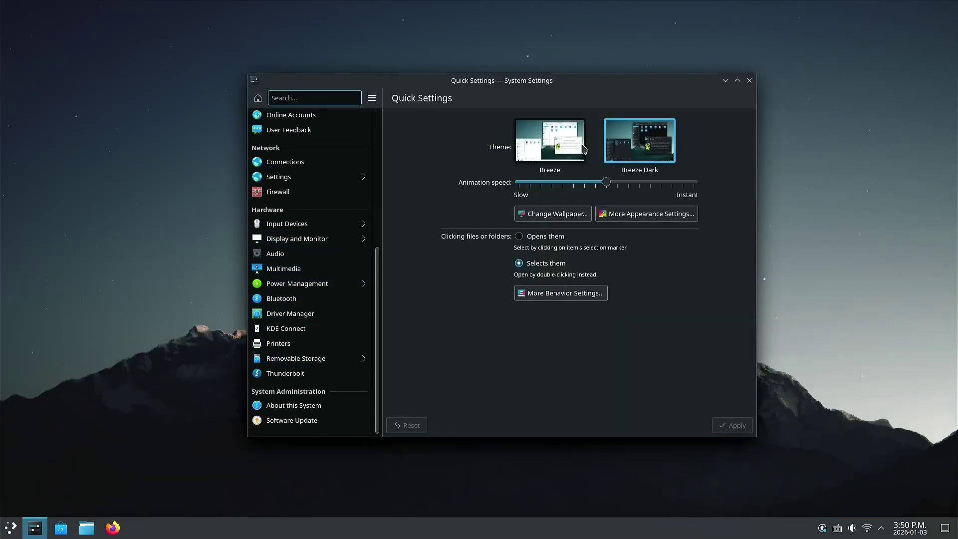
# Step: Close System Settings and open the desktop and wallpaper configuration
pyautogui.click(750, 81)
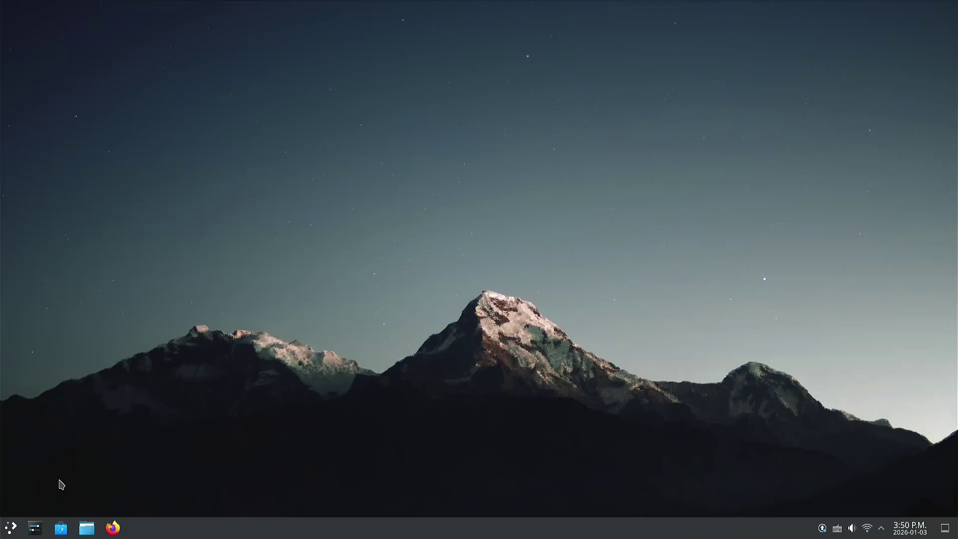
pyautogui.rightClick(354, 315)
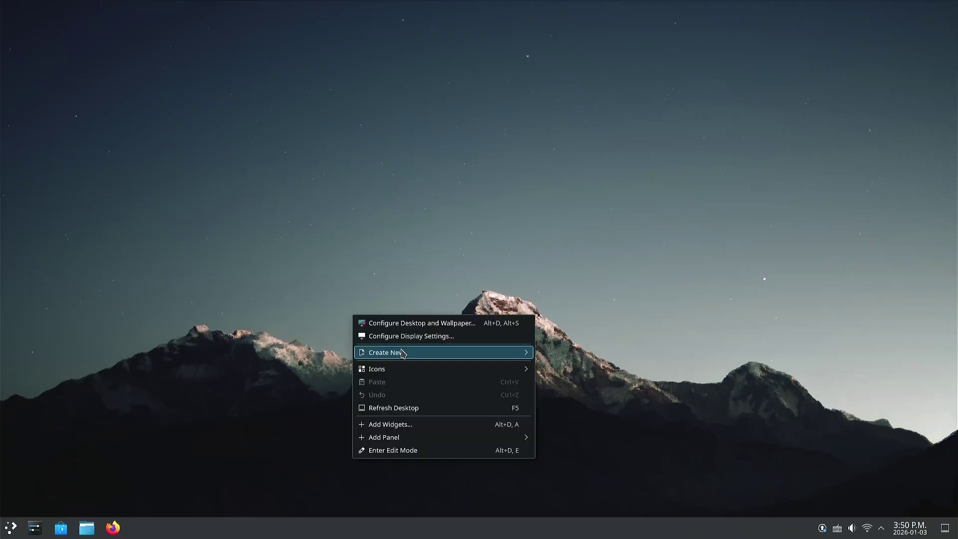
pyautogui.click(405, 324)
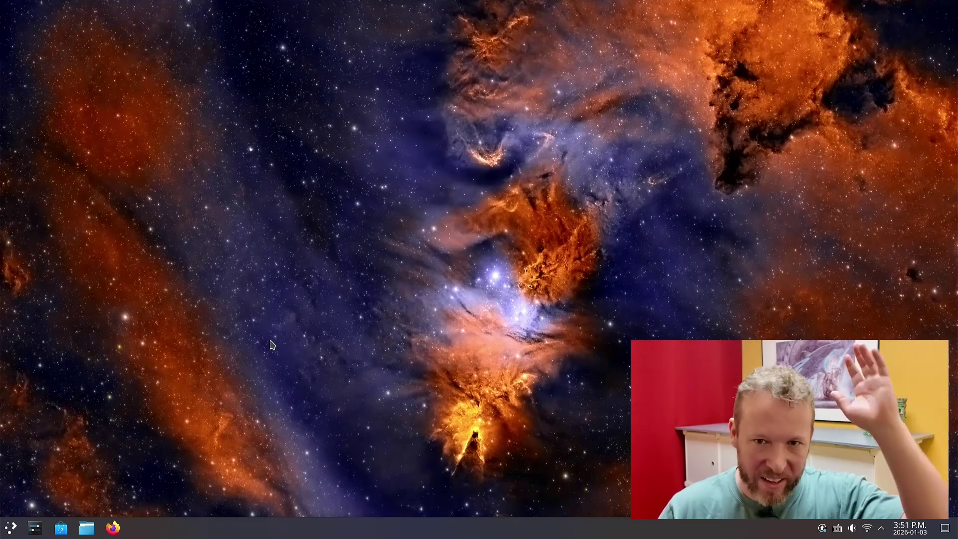
# Step: Shut down the Kubuntu computer from the application launcher
pyautogui.click(11, 528)
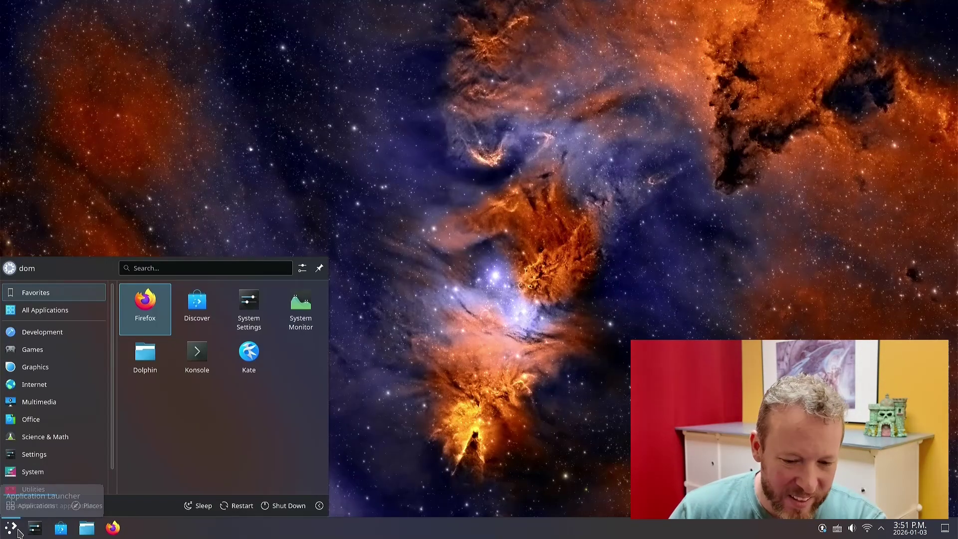
pyautogui.click(288, 509)
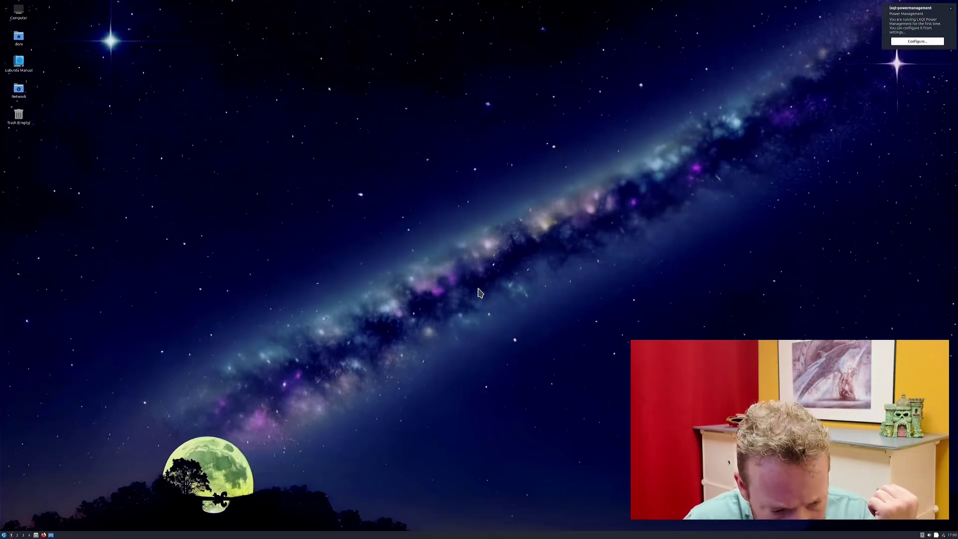
# Step: Look through the General, Background, Slide Show and Advanced pages of Lubuntu's Desktop Preferences and close the dialog
pyautogui.rightClick(447, 284)
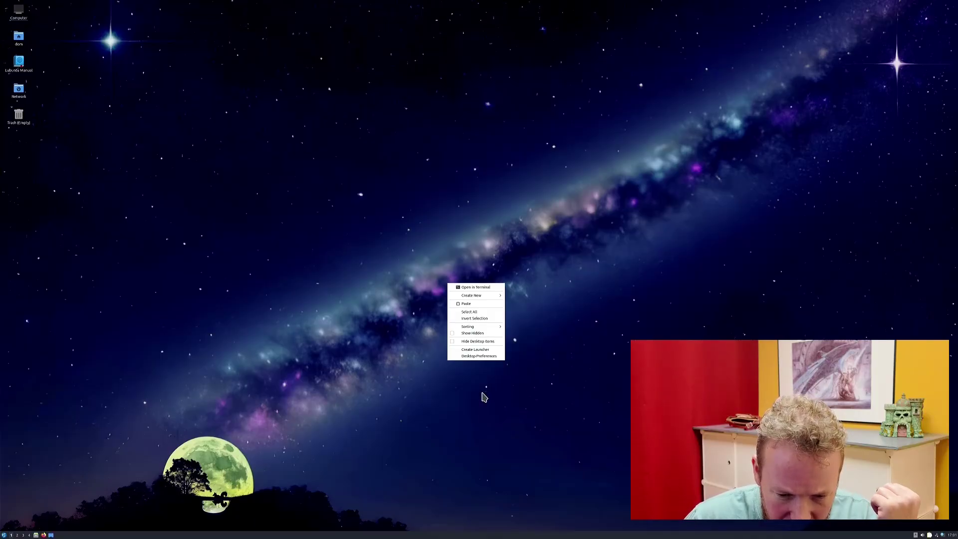
pyautogui.click(480, 356)
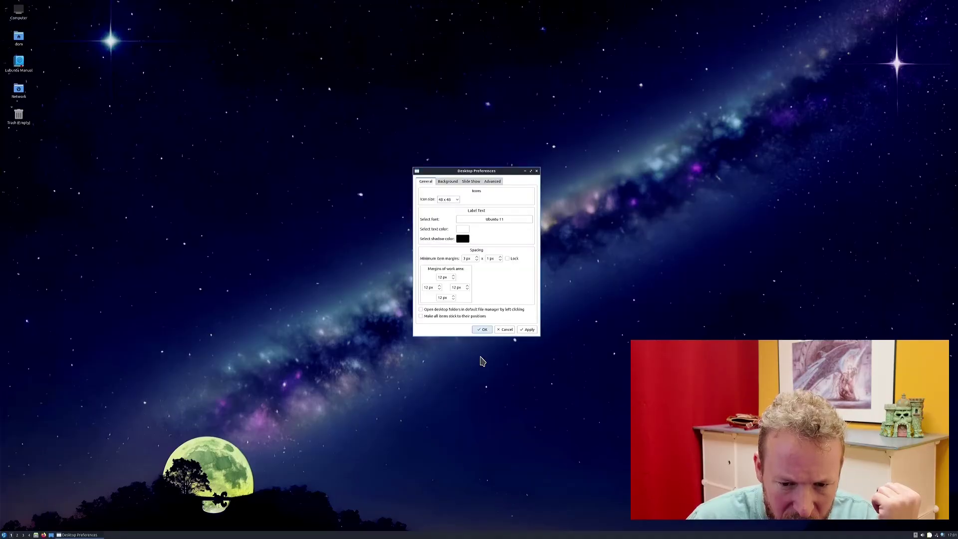
pyautogui.click(447, 183)
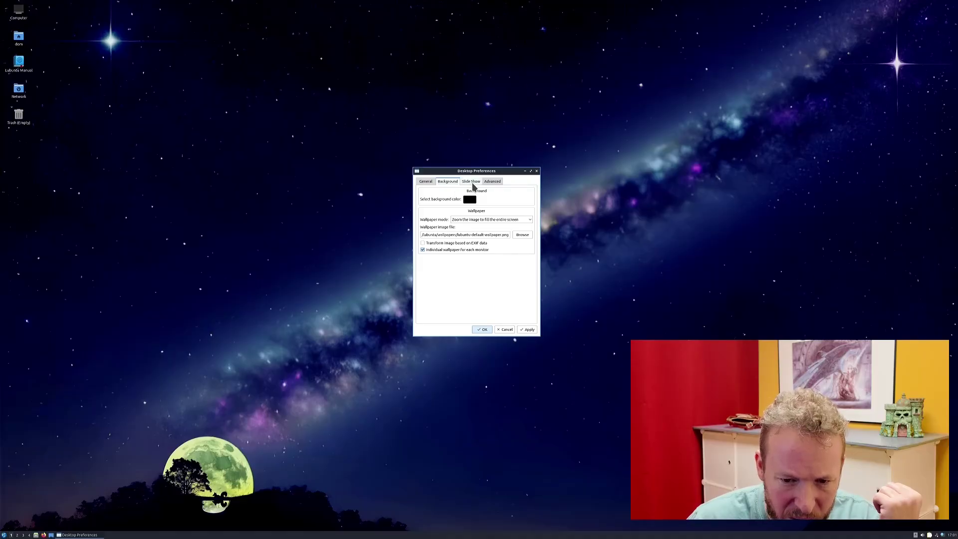
pyautogui.click(473, 184)
pyautogui.click(492, 183)
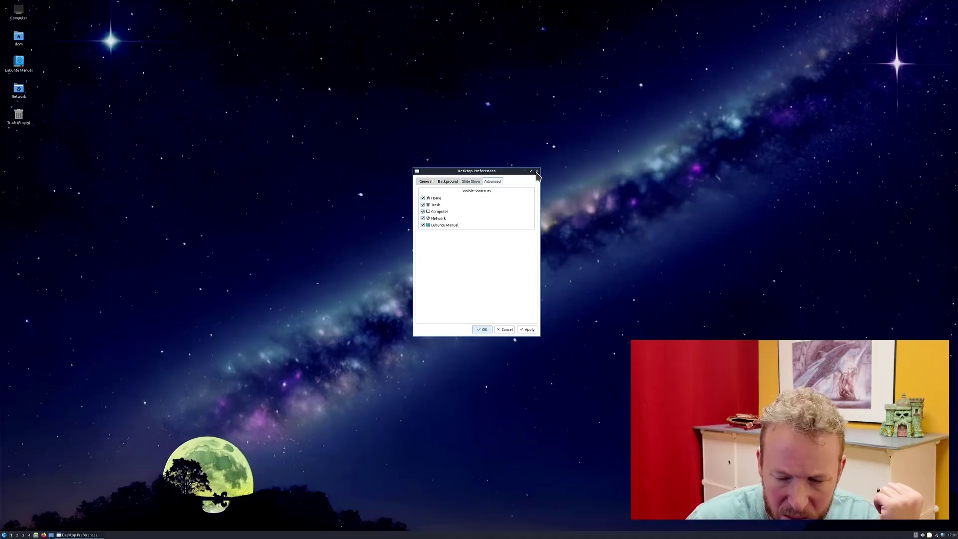
pyautogui.click(536, 172)
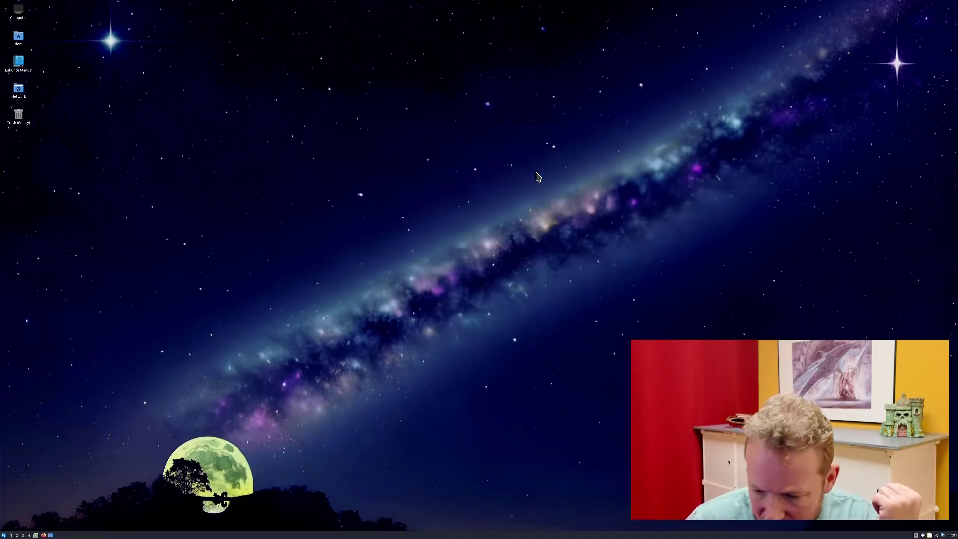
pyautogui.rightClick(456, 318)
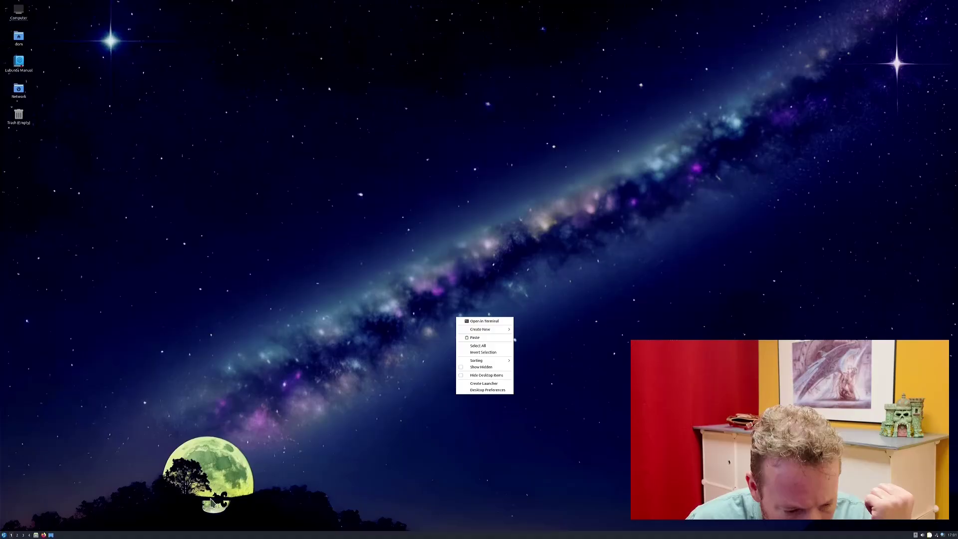
pyautogui.click(215, 482)
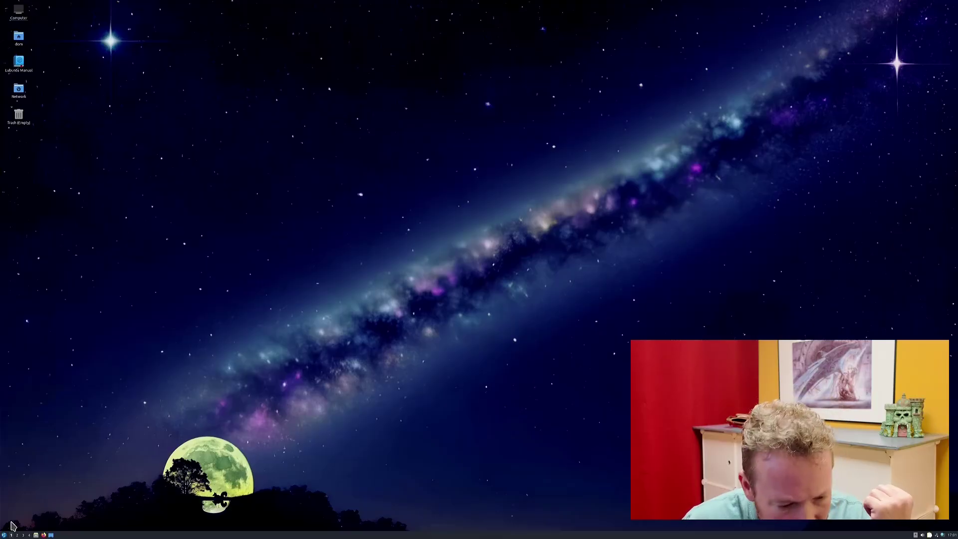
# Step: Set the display resolution to 1920x1080 in Monitor Settings, keep the change, and close the window after bringing it back into view
pyautogui.click(4, 535)
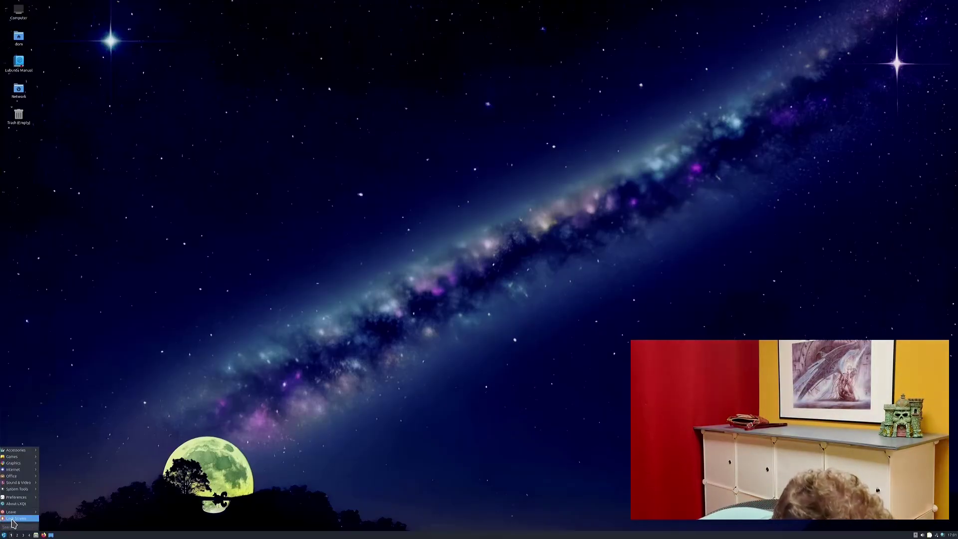
pyautogui.moveTo(19, 498)
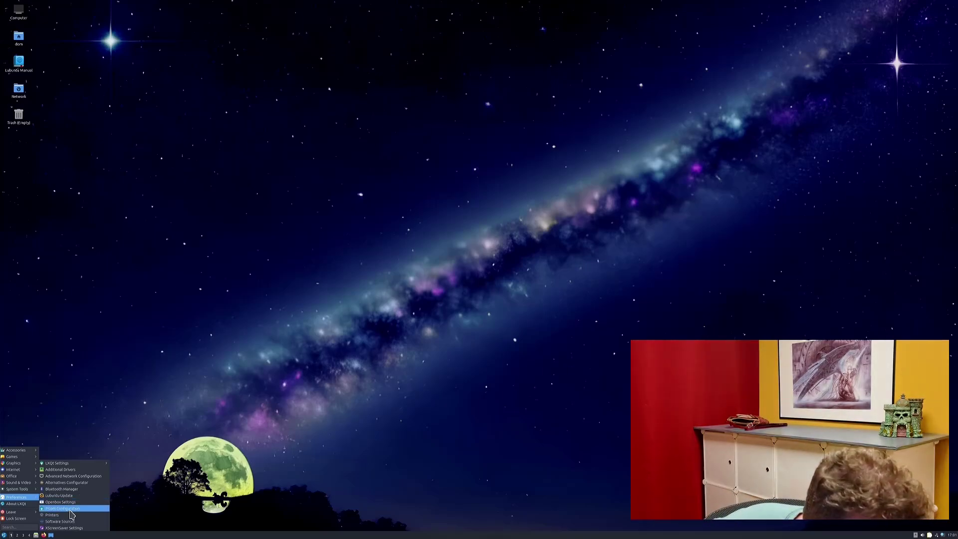
pyautogui.moveTo(62, 464)
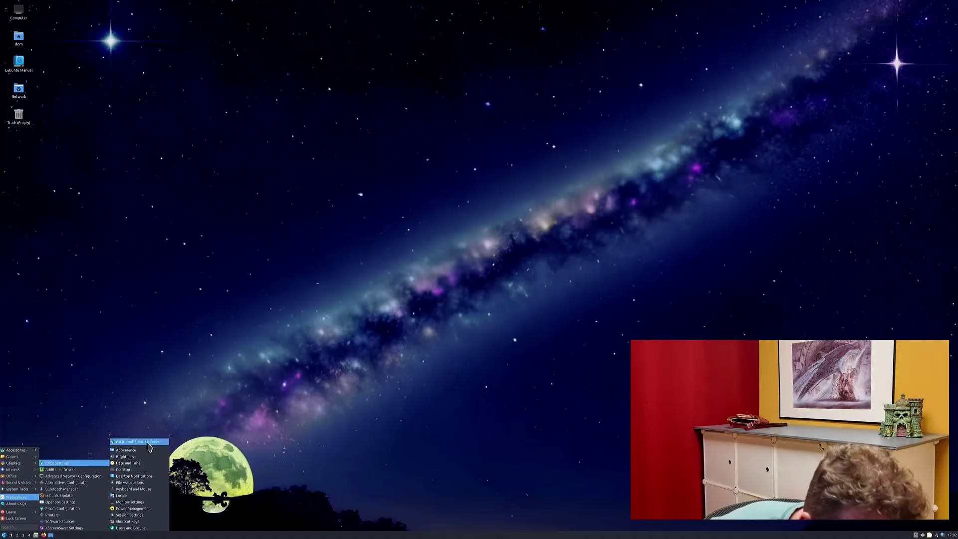
pyautogui.click(130, 501)
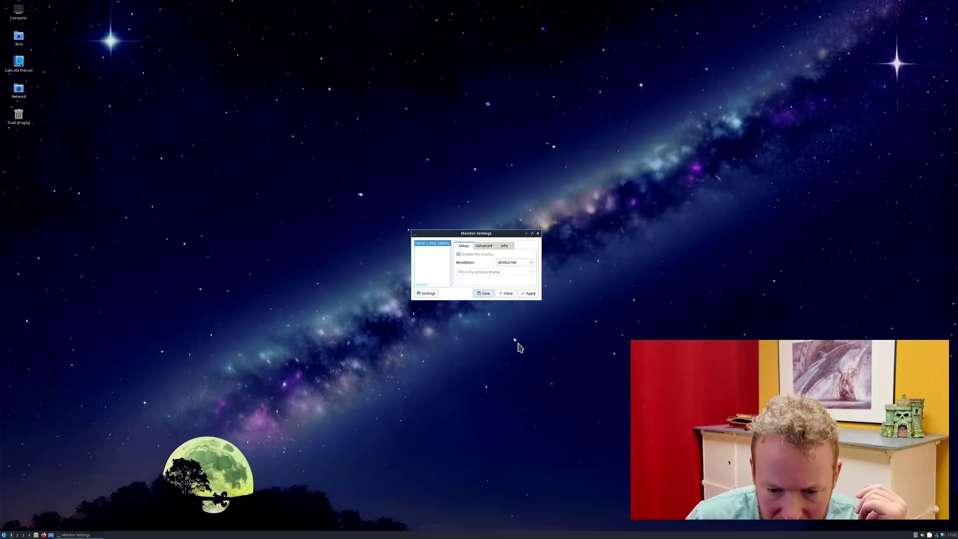
pyautogui.click(532, 262)
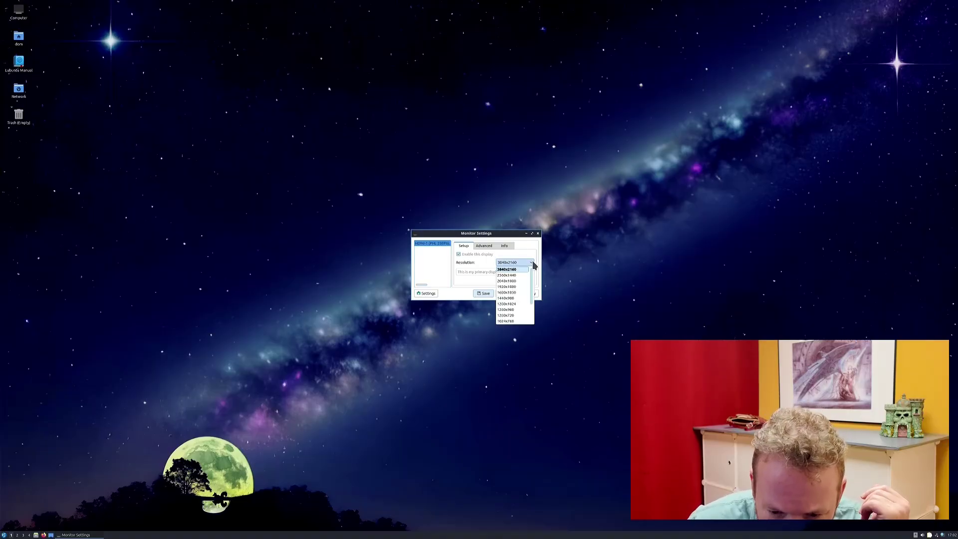
pyautogui.click(509, 286)
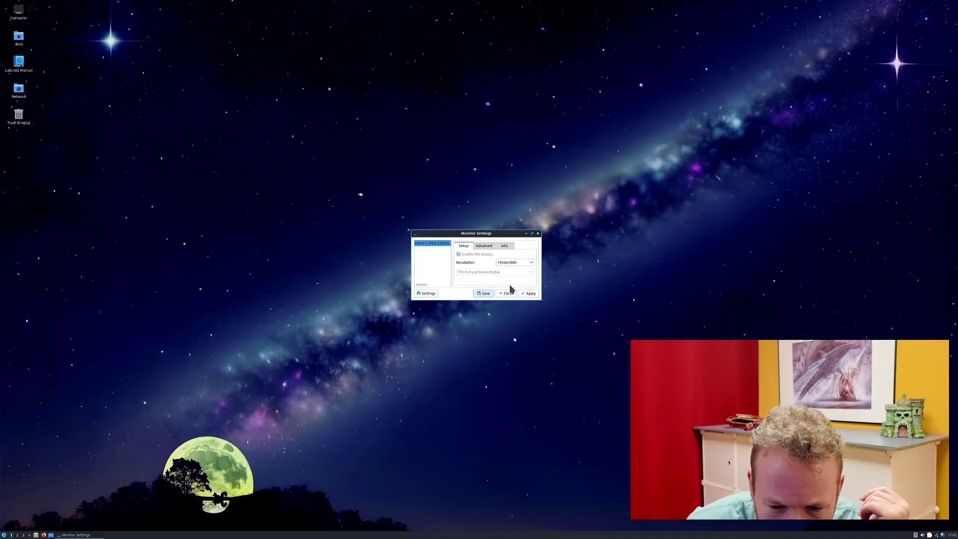
pyautogui.click(530, 294)
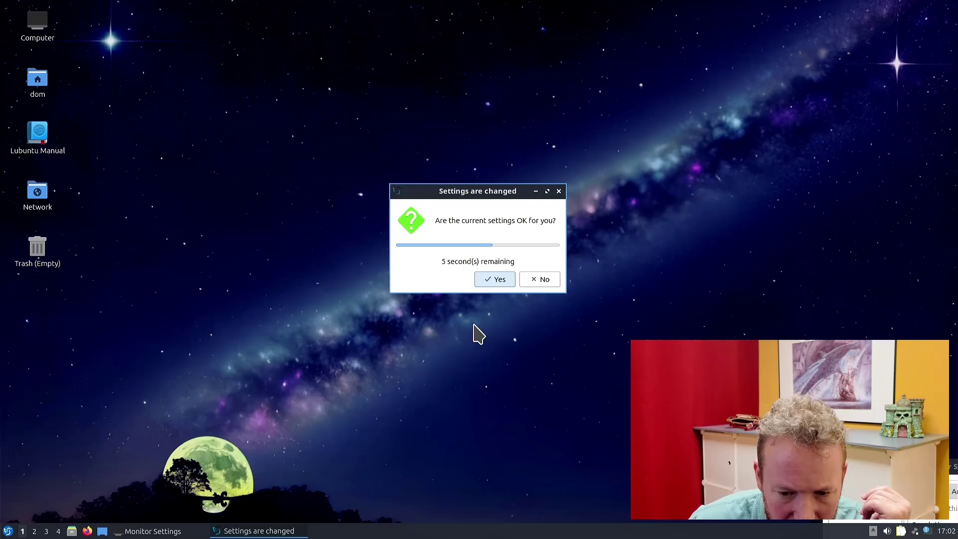
pyautogui.click(495, 278)
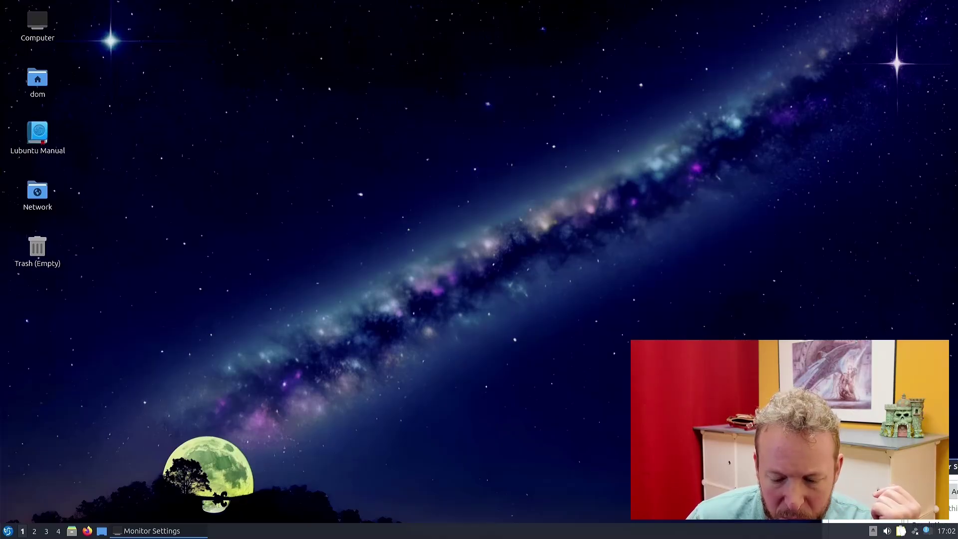
pyautogui.moveTo(954, 467); pyautogui.dragTo(397, 213)
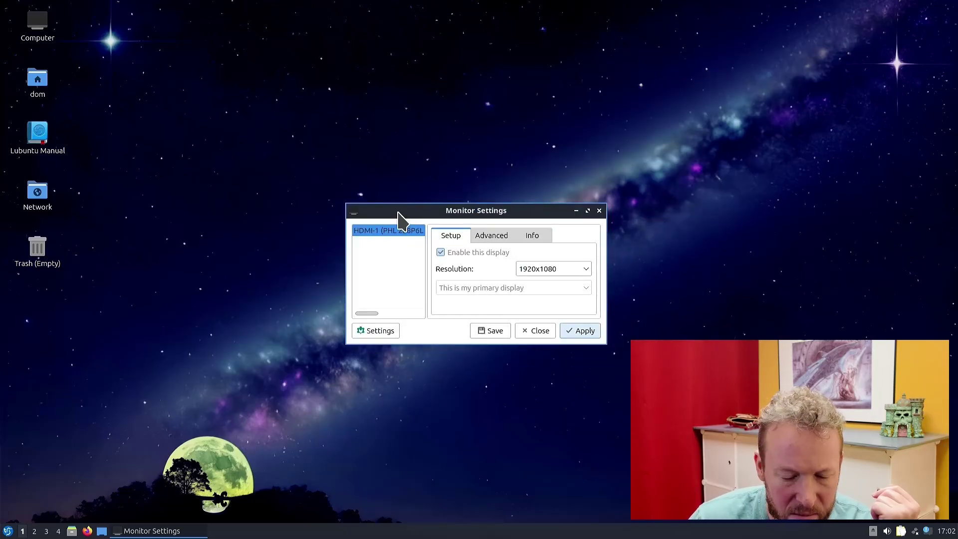
pyautogui.click(599, 211)
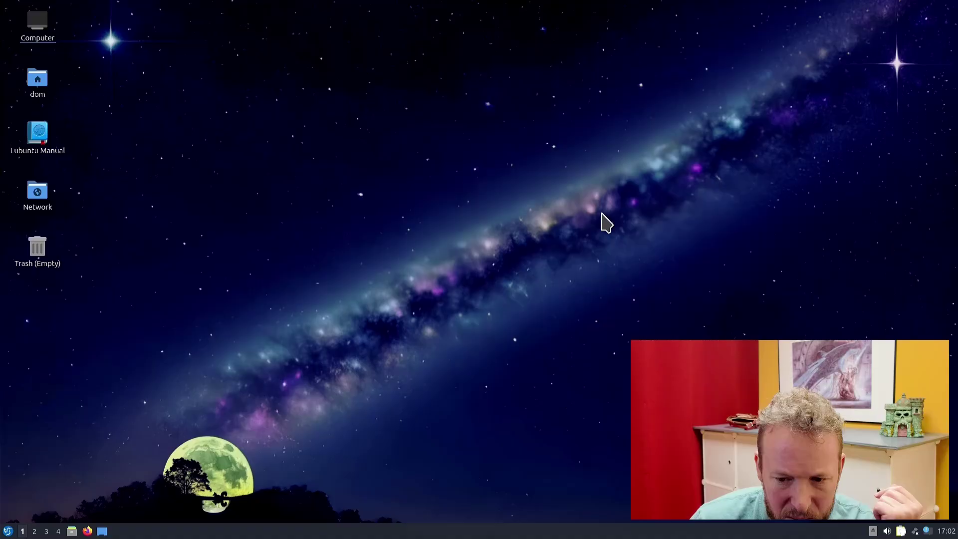
# Step: Reopen Monitor Settings from the LXQt settings and examine the display's advanced options and monitor information
pyautogui.click(8, 529)
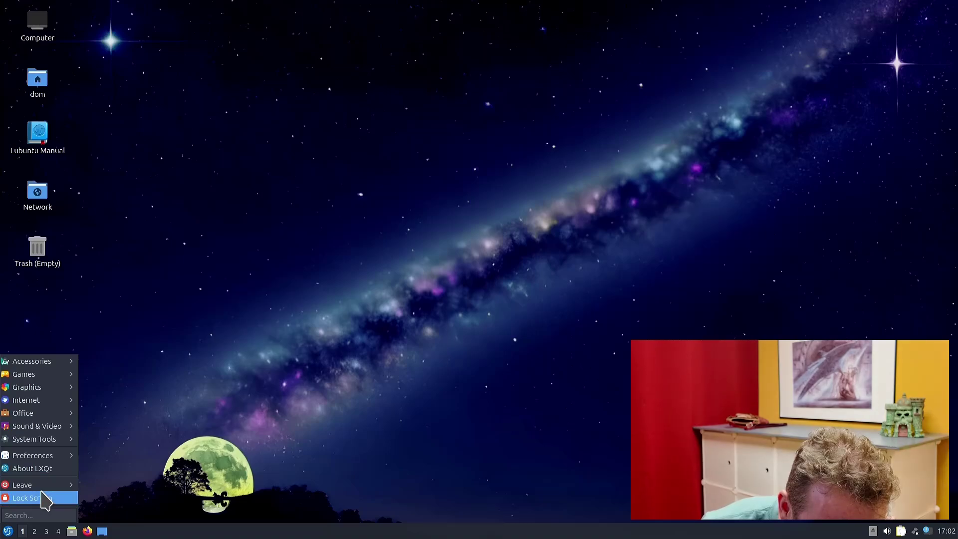
pyautogui.moveTo(40, 456)
pyautogui.moveTo(134, 394)
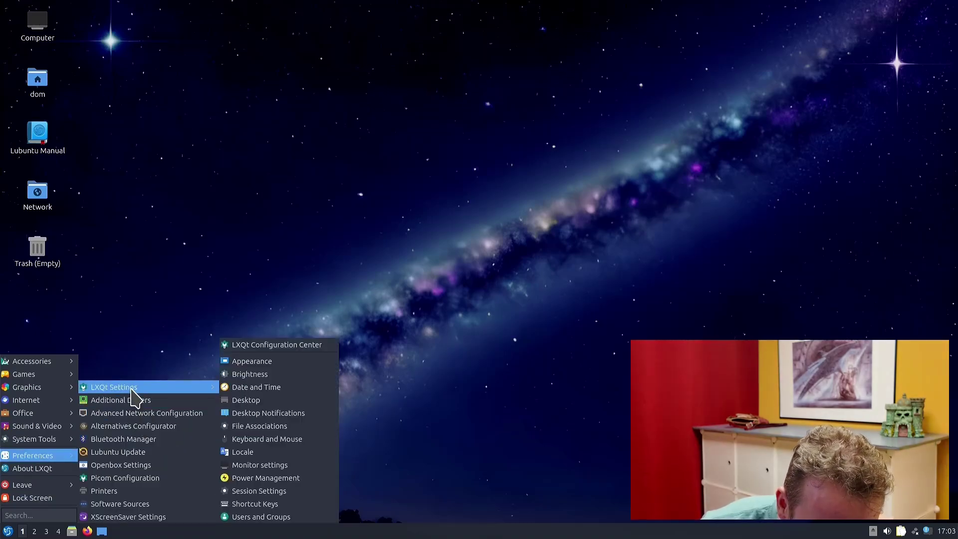
pyautogui.click(269, 474)
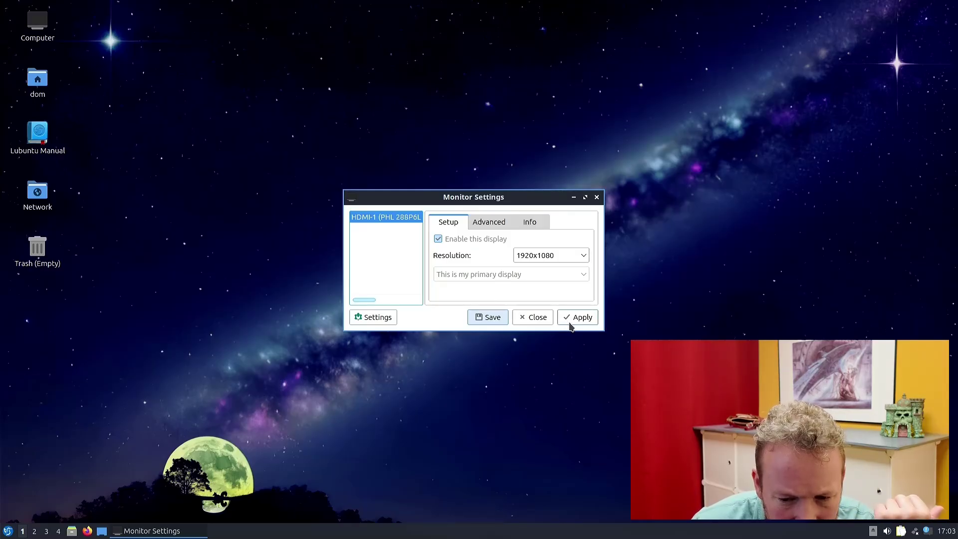
pyautogui.moveTo(599, 329)
pyautogui.mouseDown()
pyautogui.moveTo(603, 341)
pyautogui.moveTo(590, 326)
pyautogui.mouseUp()
pyautogui.click(482, 221)
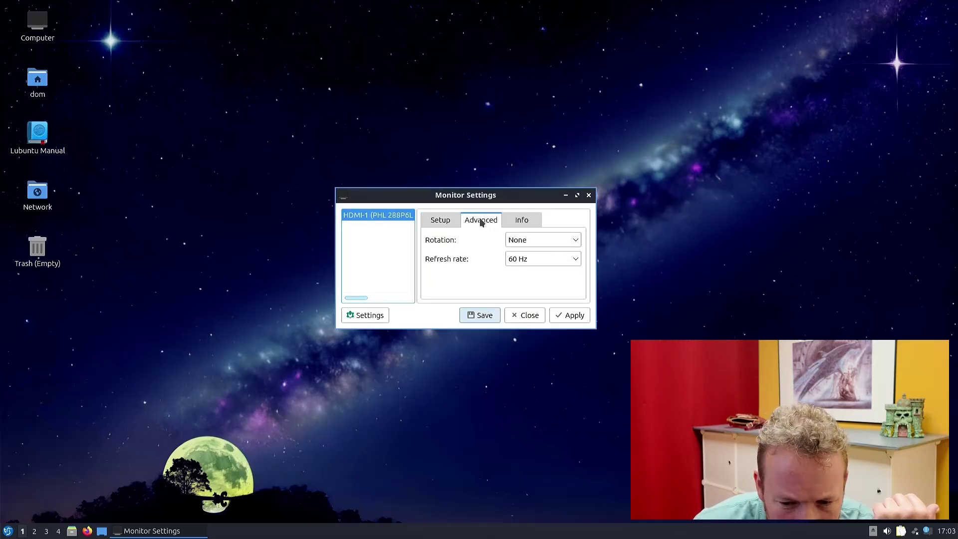
pyautogui.click(523, 222)
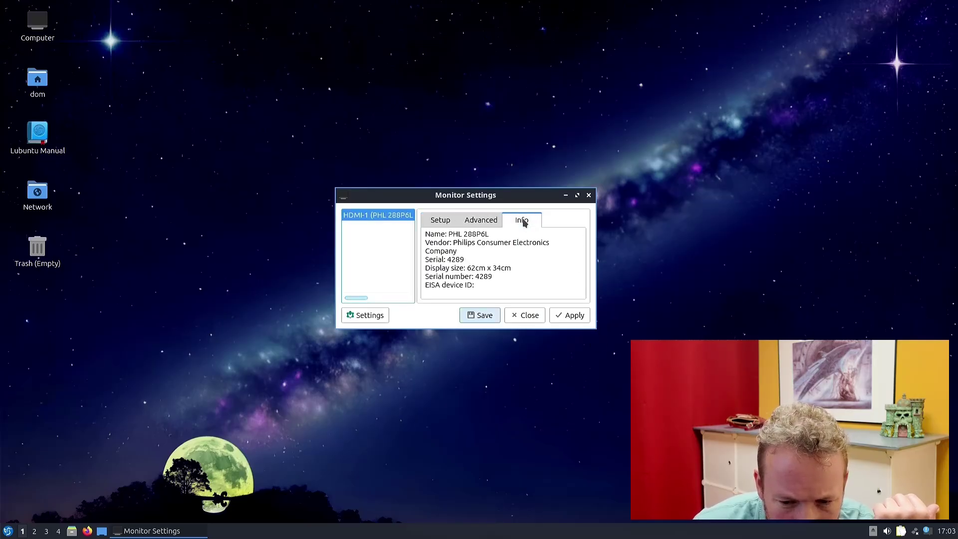
# Step: Reapply the 1920x1080 display setup, accept the settings and close Monitor Settings
pyautogui.click(433, 223)
pyautogui.click(567, 321)
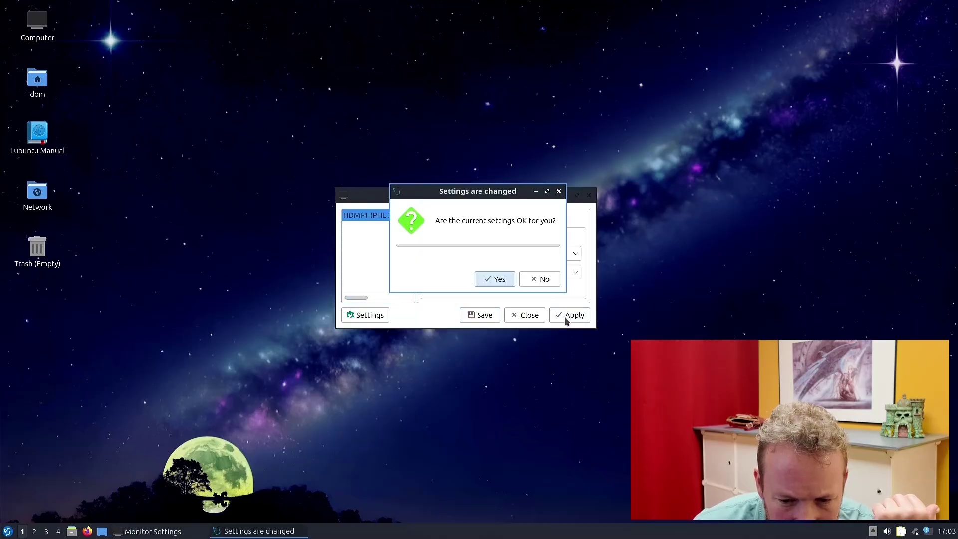
pyautogui.click(492, 281)
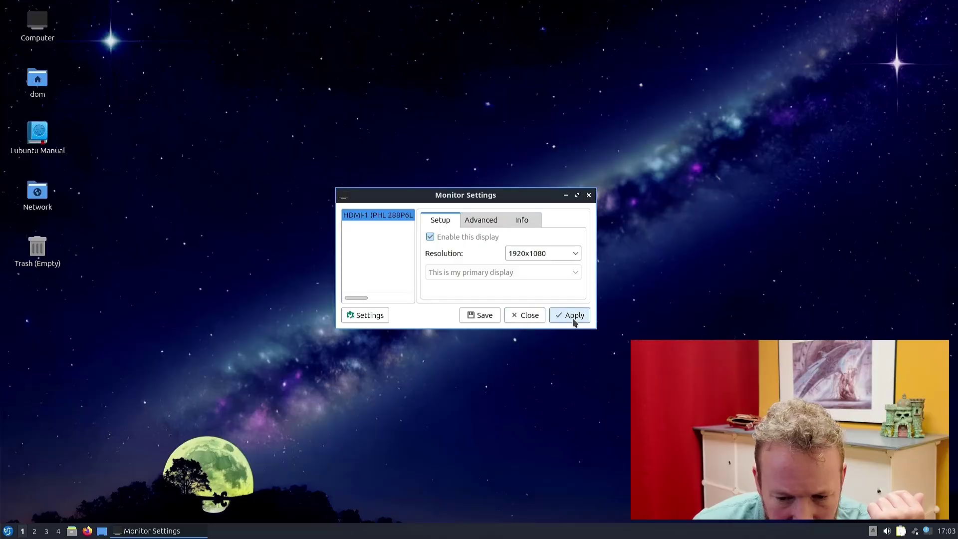
pyautogui.click(552, 379)
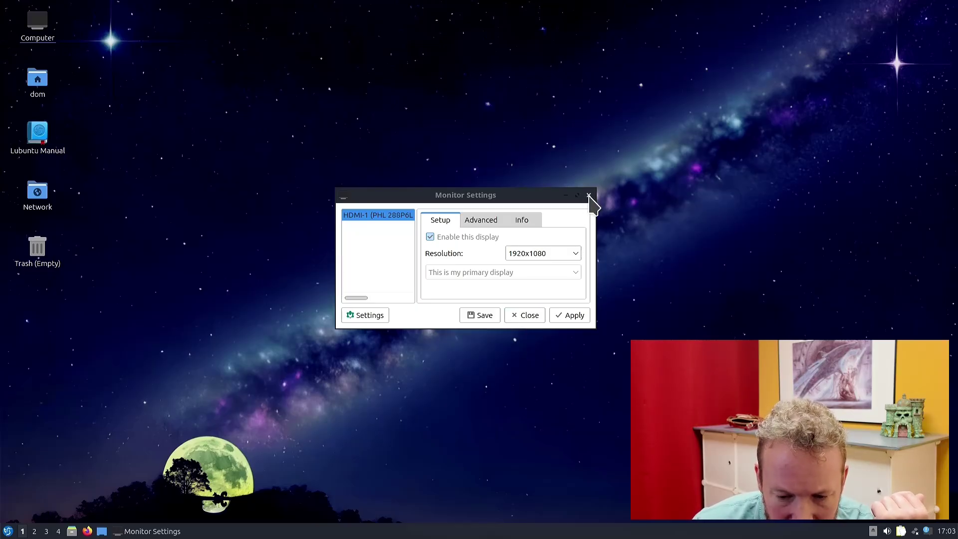
pyautogui.click(528, 315)
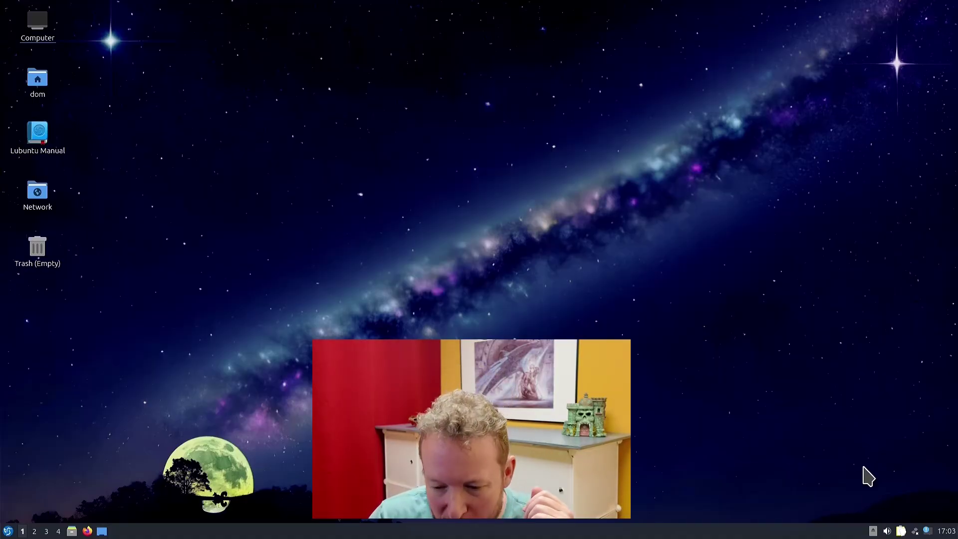
# Step: Connect to the SHAW-0487 Wi-Fi network and check the list of recent desktop notifications
pyautogui.click(914, 531)
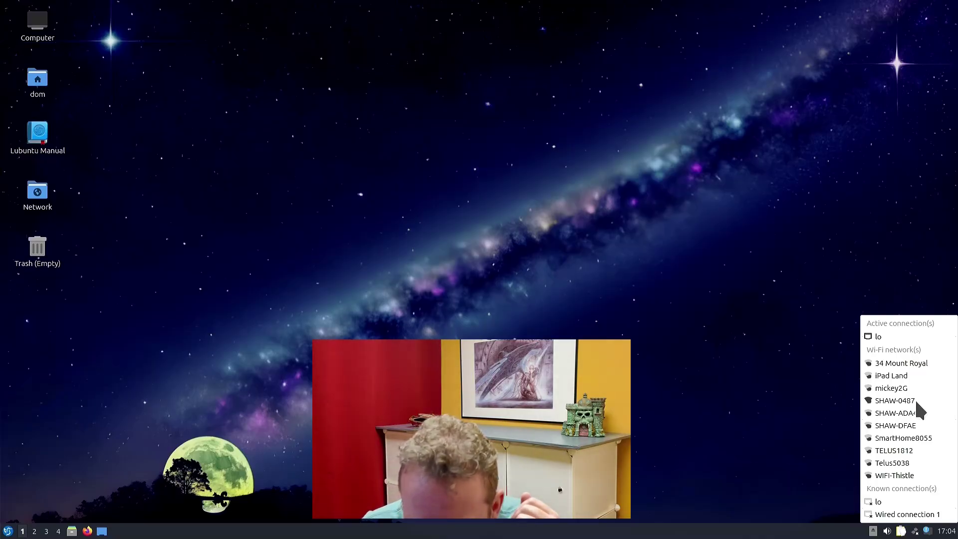
pyautogui.click(895, 401)
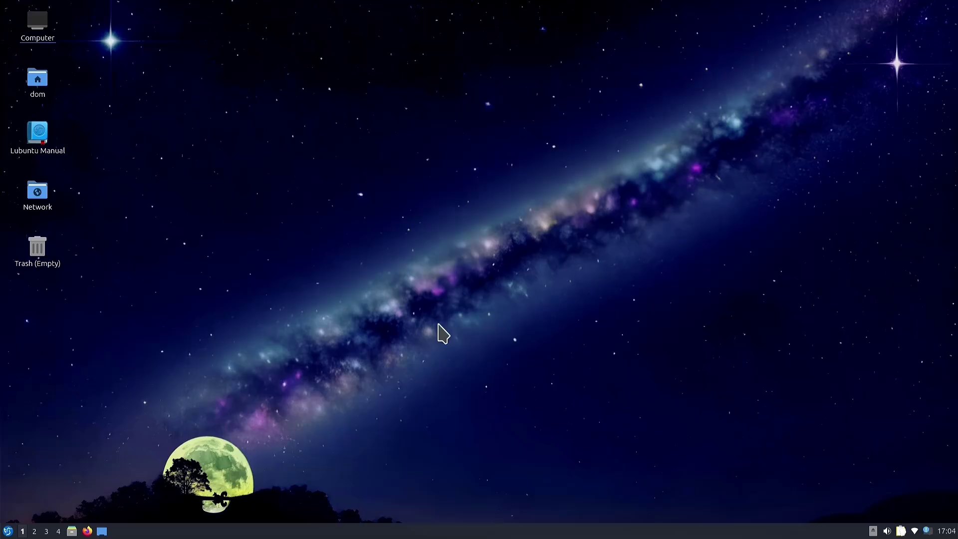
pyautogui.click(929, 533)
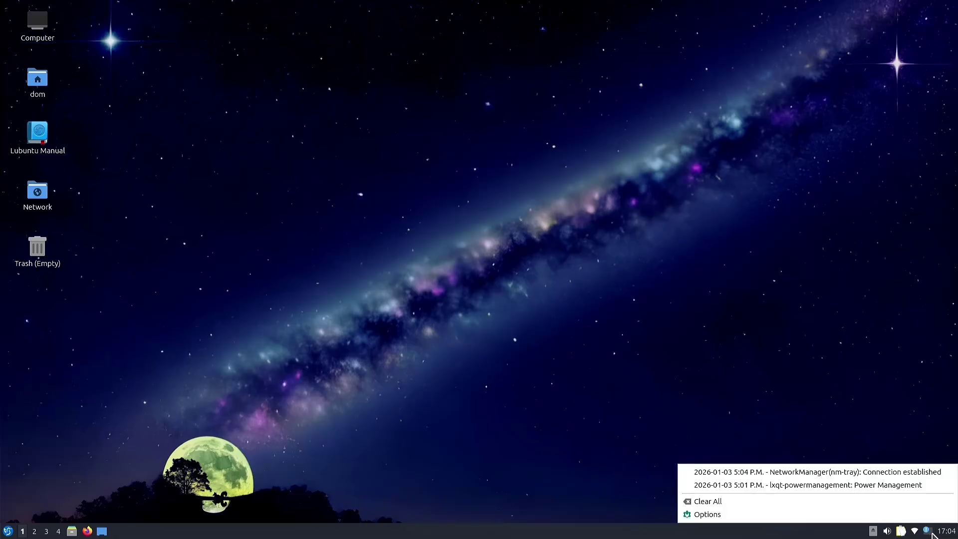
pyautogui.click(879, 394)
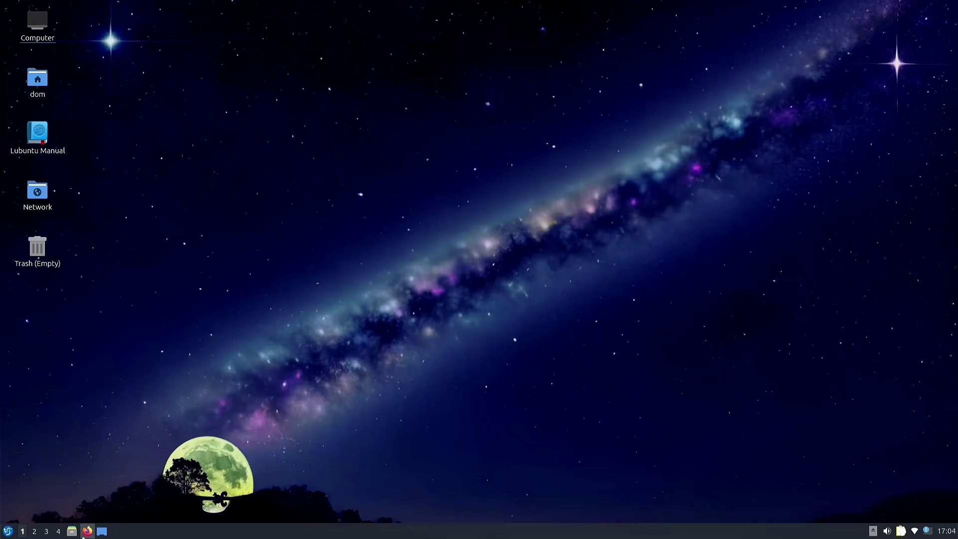
# Step: Launch Firefox, move its new window toward the middle of the desktop, load youtu.be, and close the Welcome to Firefox window
pyautogui.click(87, 532)
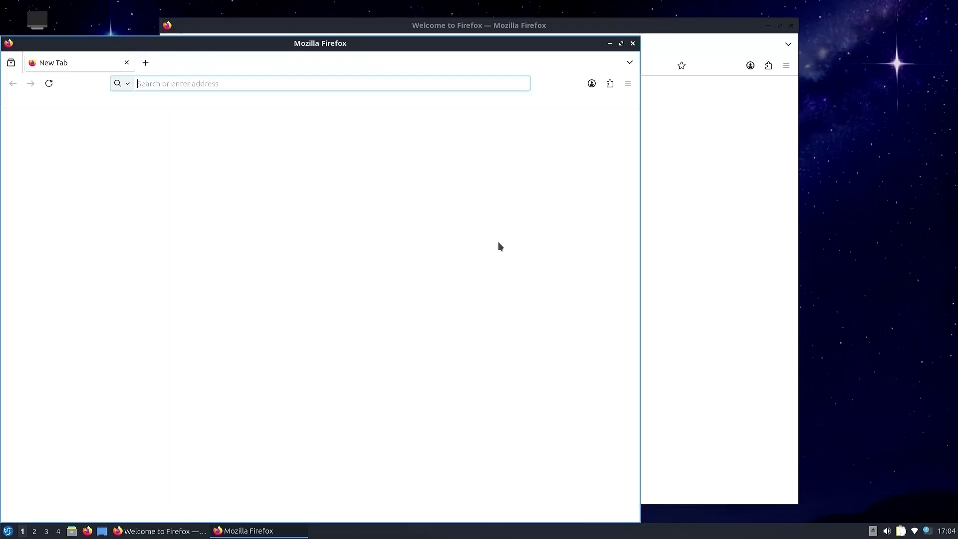
pyautogui.moveTo(306, 47); pyautogui.dragTo(484, 32)
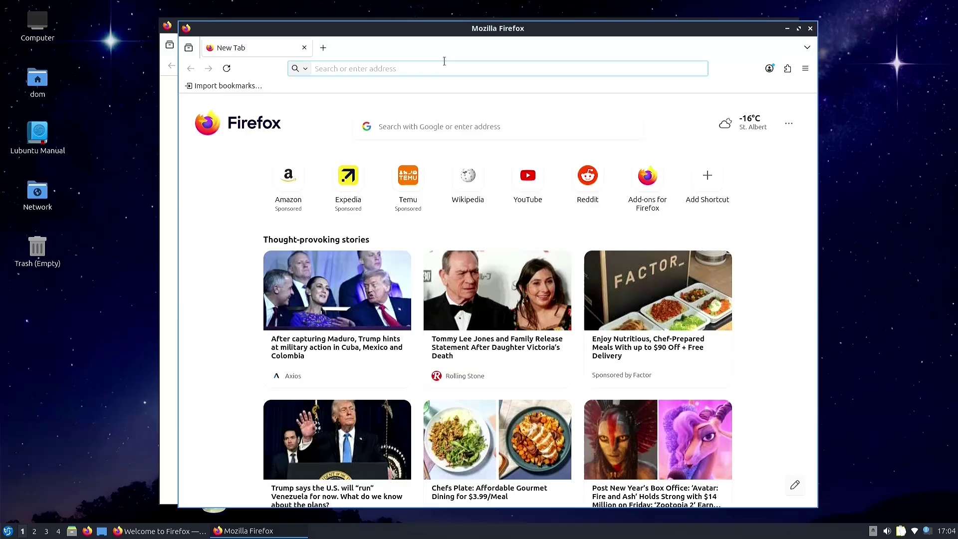
pyautogui.write('y')
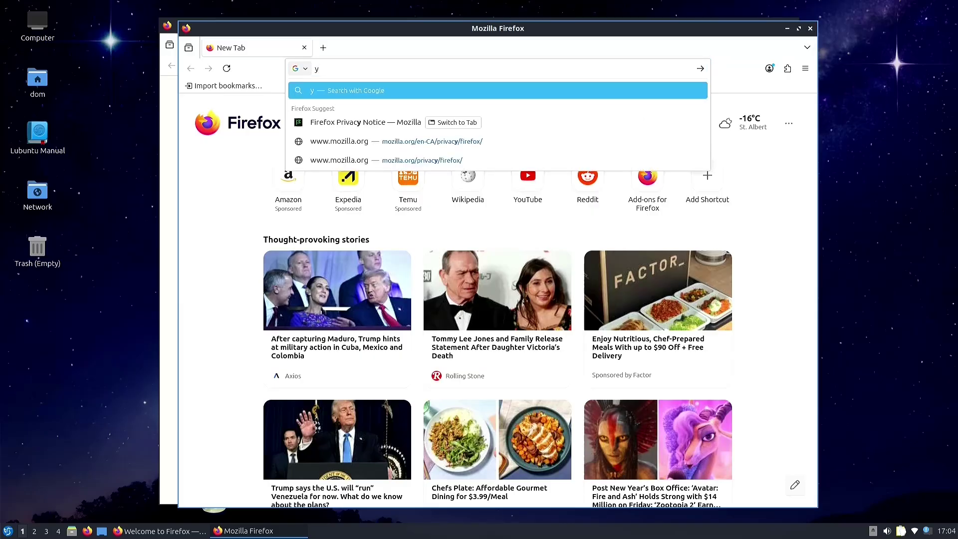
pyautogui.write('out')
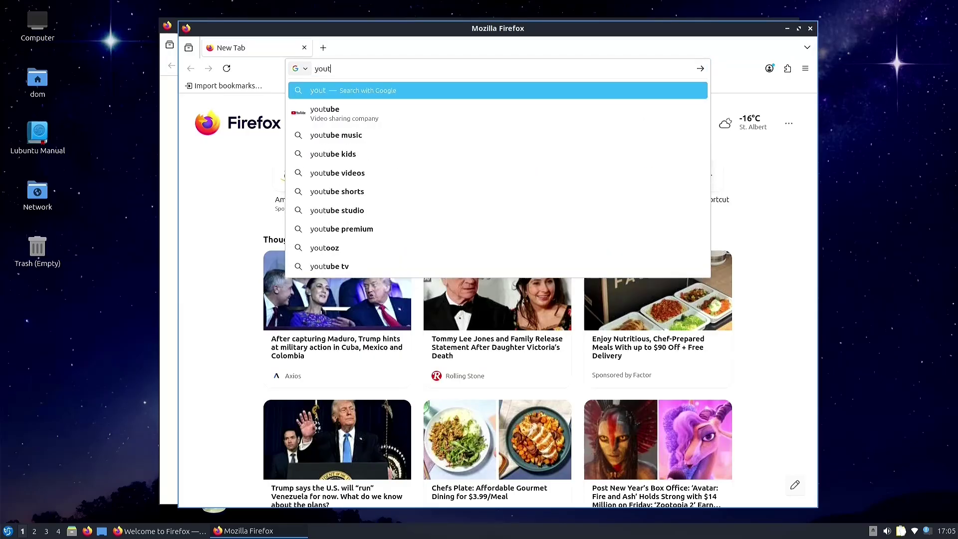
pyautogui.write('u.be')
pyautogui.press('Return')
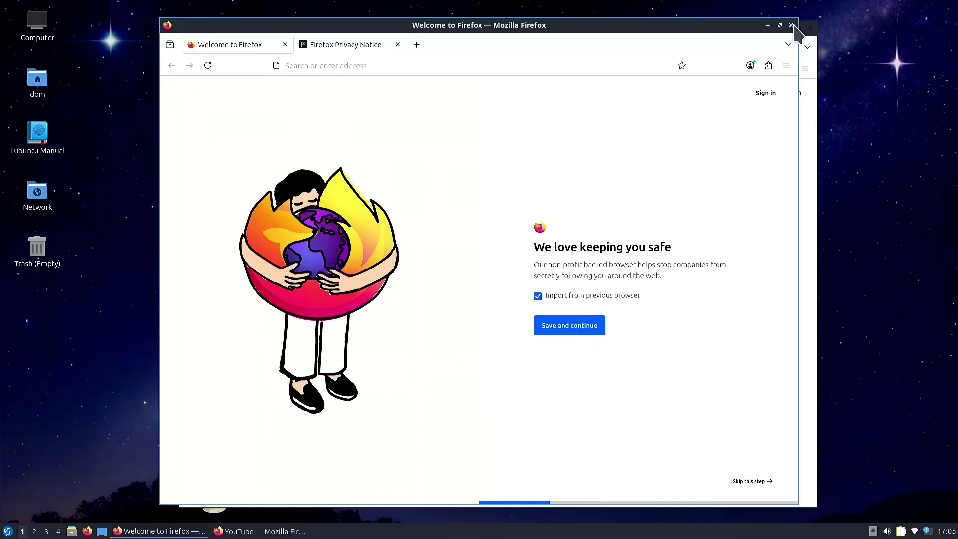
pyautogui.click(796, 30)
# Step: Search YouTube for "domdecodes" to test video playback, and close the browser
pyautogui.click(395, 87)
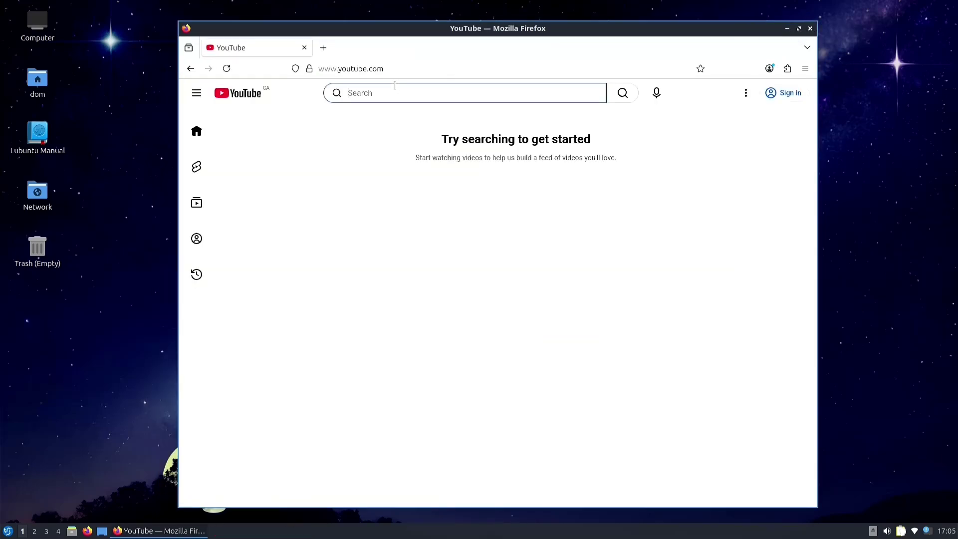
pyautogui.write('domdecodes')
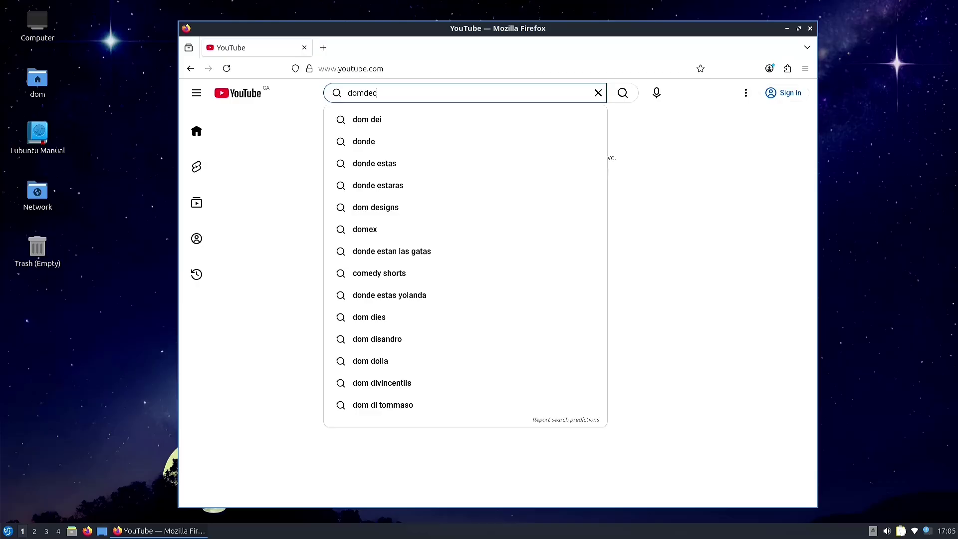
pyautogui.press('Return')
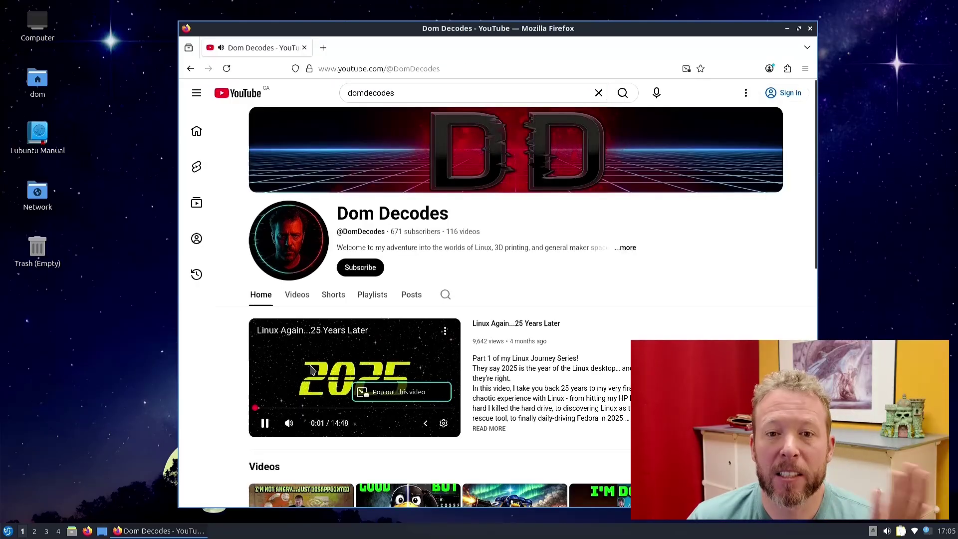
pyautogui.click(809, 28)
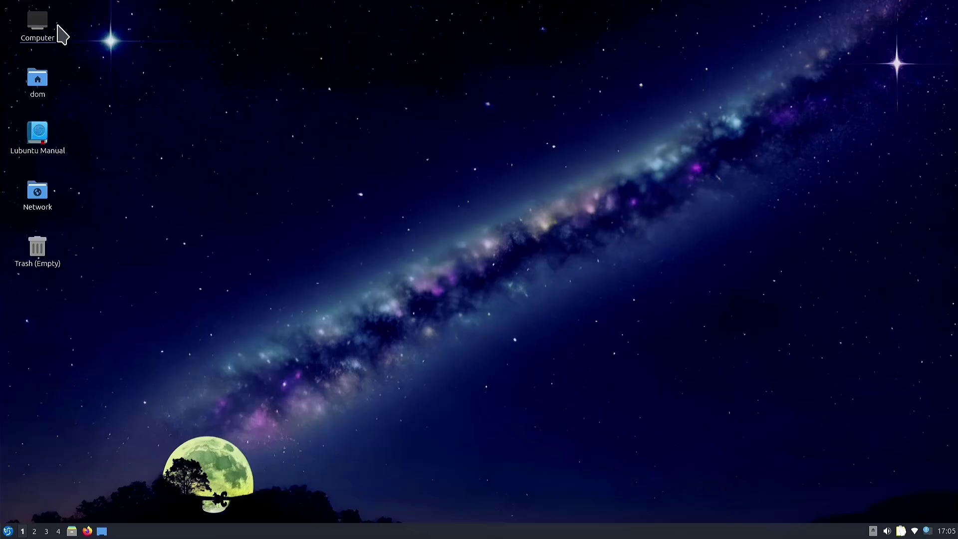
# Step: View the Computer location and the home folder in the file manager, and close the window
pyautogui.doubleClick(42, 29)
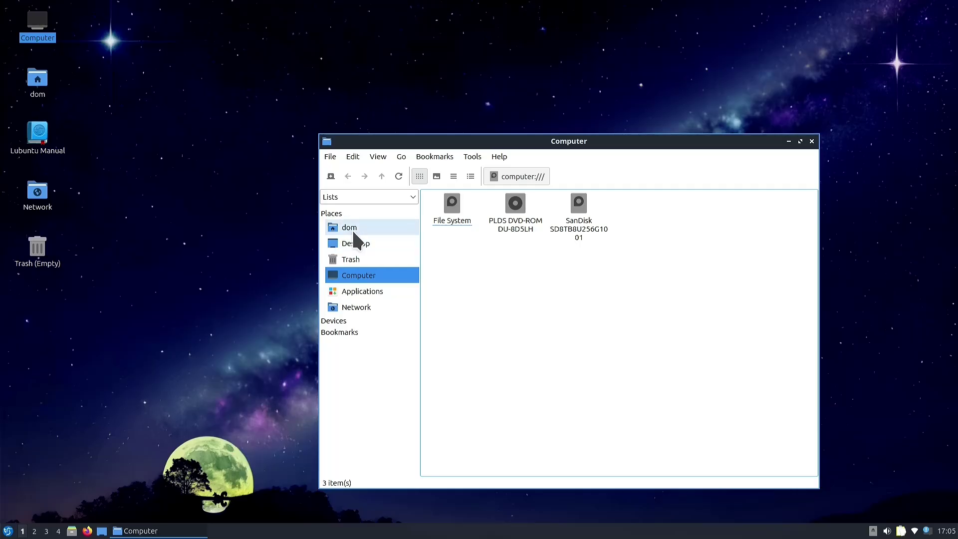
pyautogui.click(353, 228)
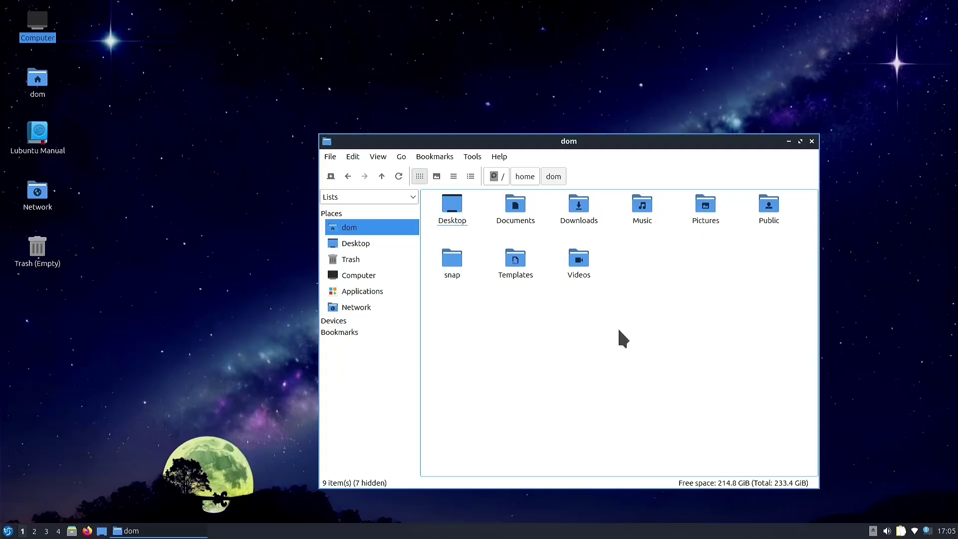
pyautogui.click(811, 142)
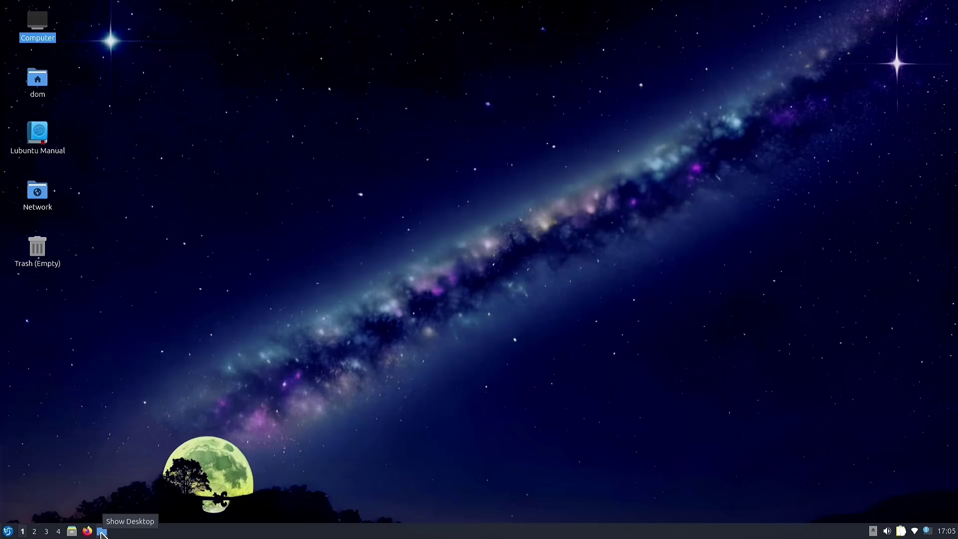
# Step: Test Show Desktop by hiding and restoring a newly opened Firefox window, and close Firefox
pyautogui.click(87, 531)
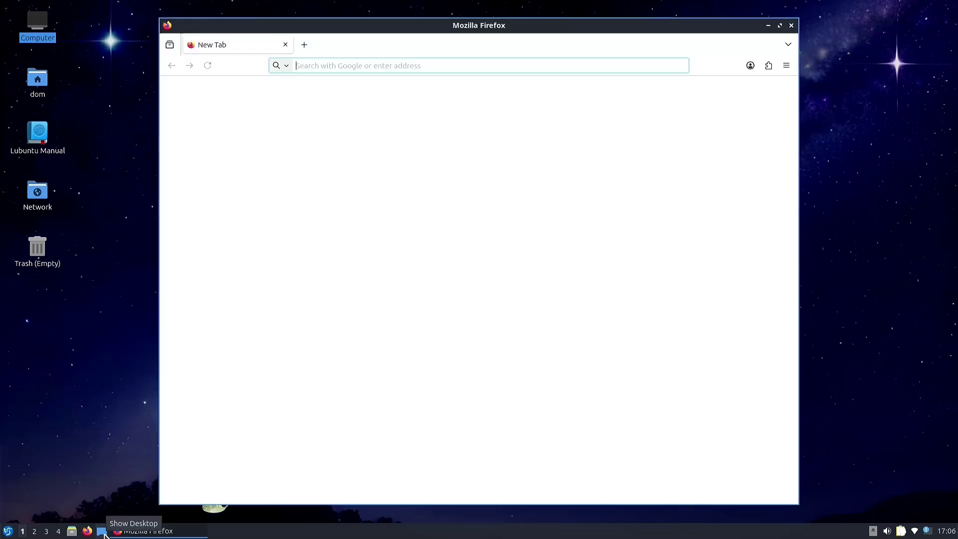
pyautogui.click(104, 533)
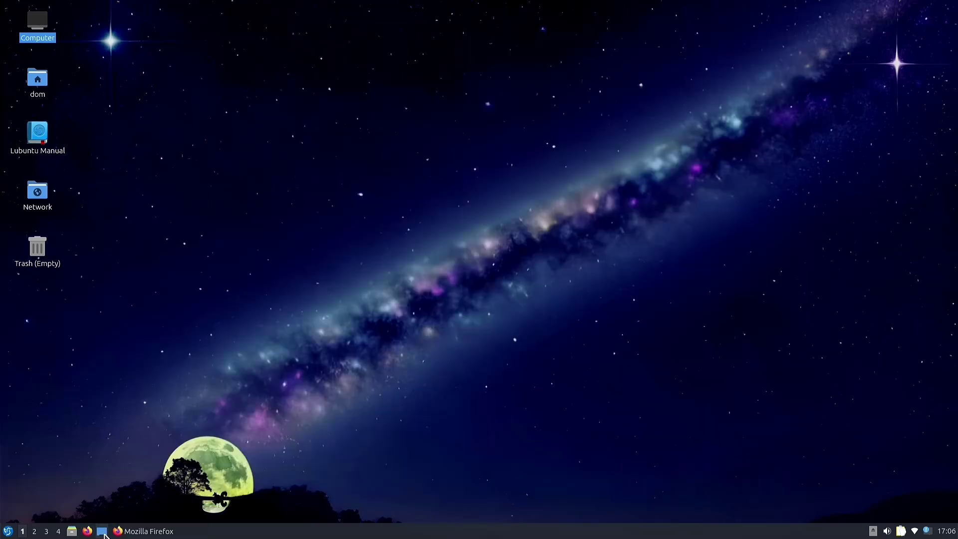
pyautogui.click(104, 534)
pyautogui.click(791, 25)
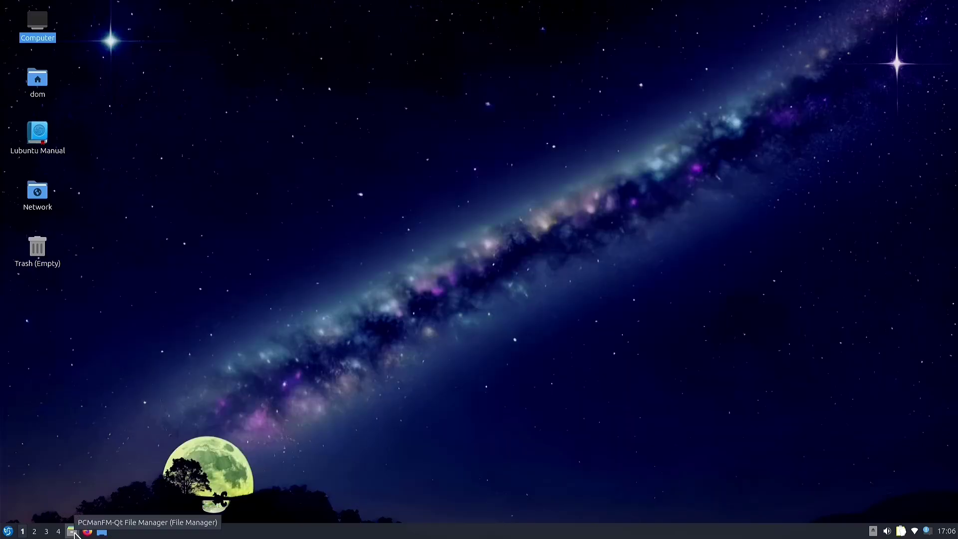
# Step: Open the PCManFM-Qt file manager, try to place the desktop's Computer shortcut on the taskbar, and close the file manager
pyautogui.click(71, 532)
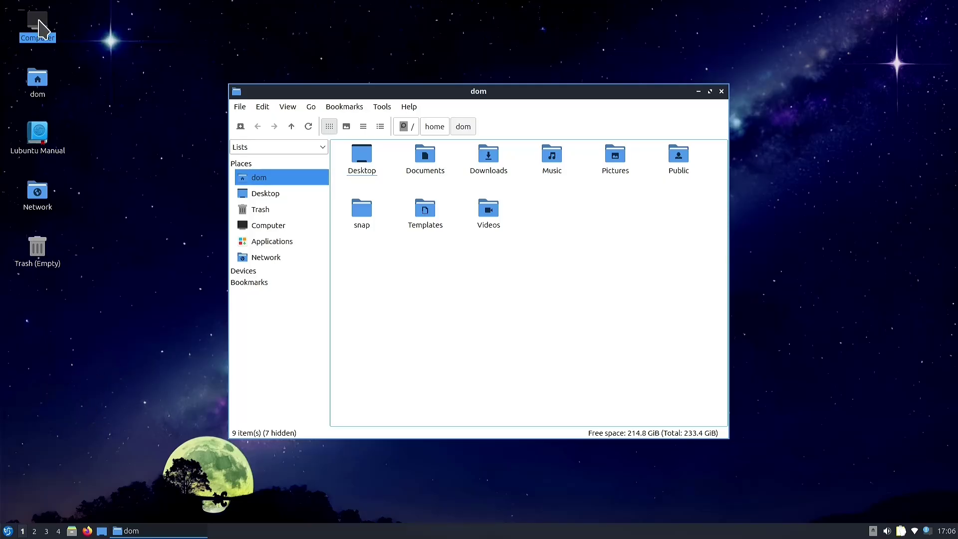
pyautogui.moveTo(42, 30)
pyautogui.mouseDown()
pyautogui.moveTo(49, 214)
pyautogui.moveTo(42, 196)
pyautogui.moveTo(117, 511)
pyautogui.moveTo(97, 535)
pyautogui.mouseUp()
pyautogui.click(721, 91)
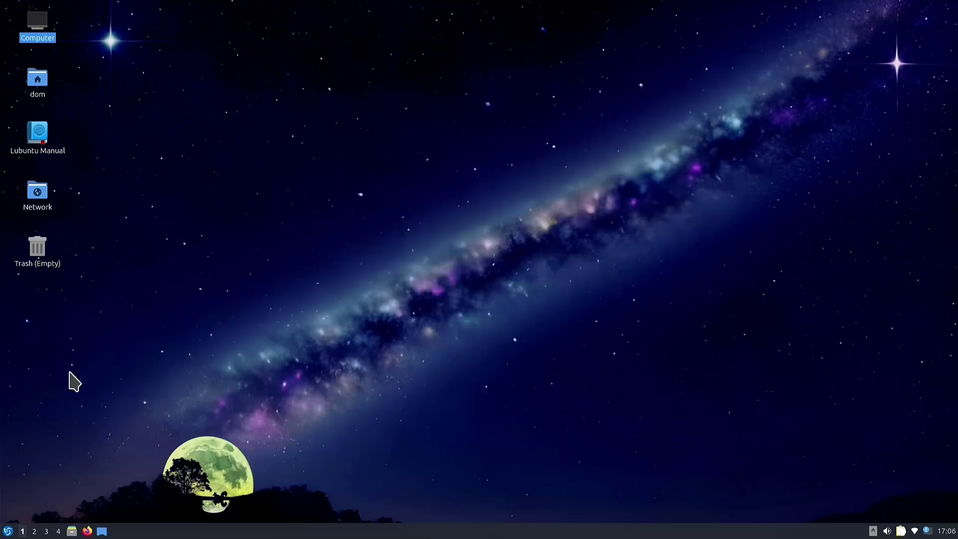
# Step: Launch LibreOffice Writer from the Office applications to test that it starts, and close it
pyautogui.click(8, 531)
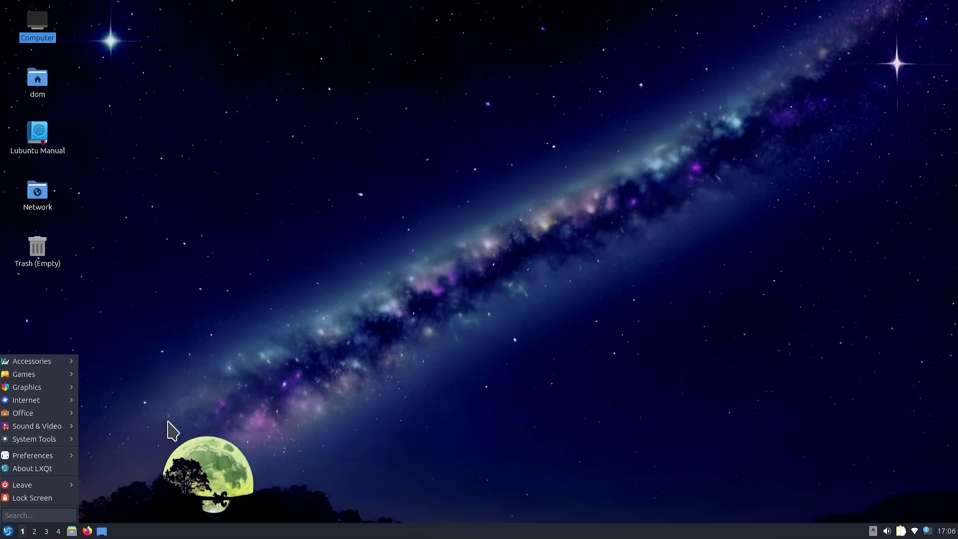
pyautogui.moveTo(46, 420)
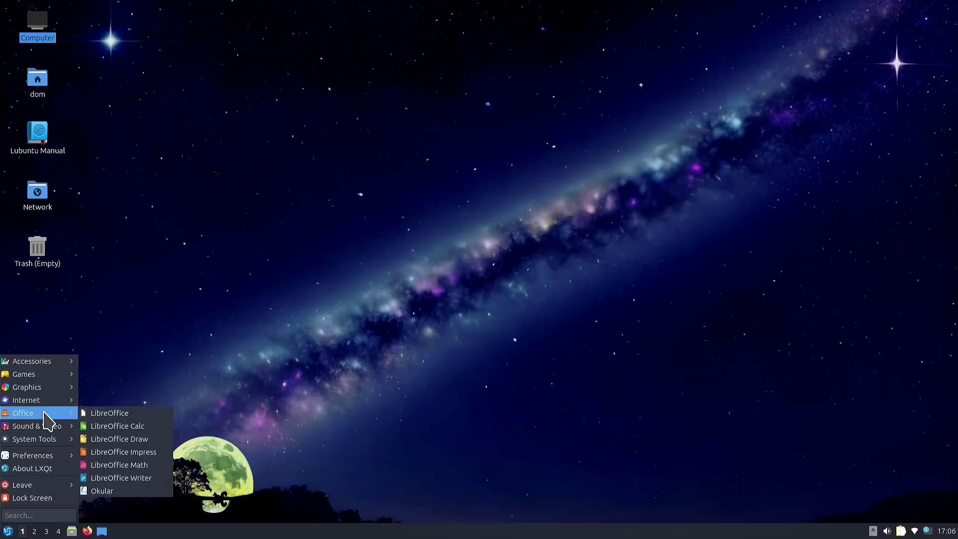
pyautogui.click(120, 478)
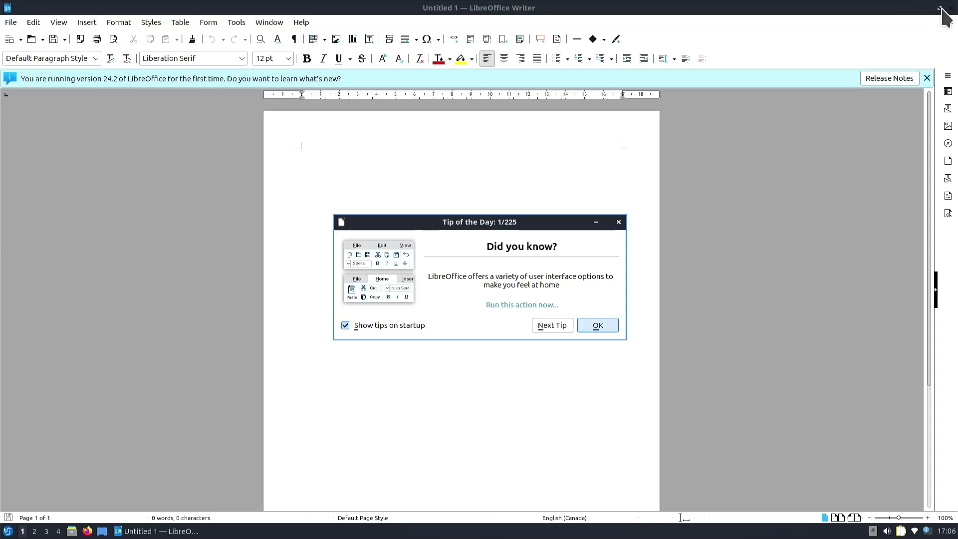
pyautogui.click(929, 8)
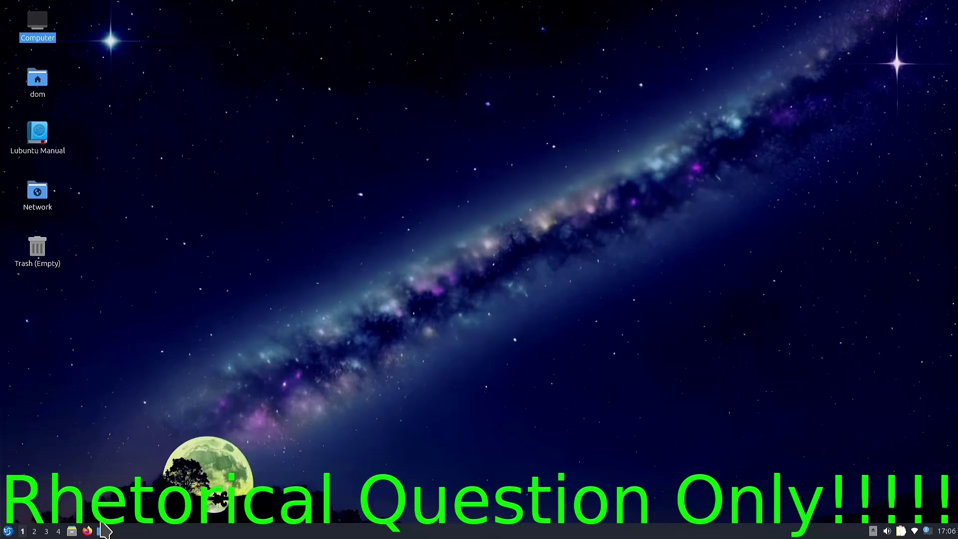
# Step: Browse the installed application categories, reopen LibreOffice Writer, check the printer offered for printing its blank document, and dismiss the Print dialog
pyautogui.click(92, 529)
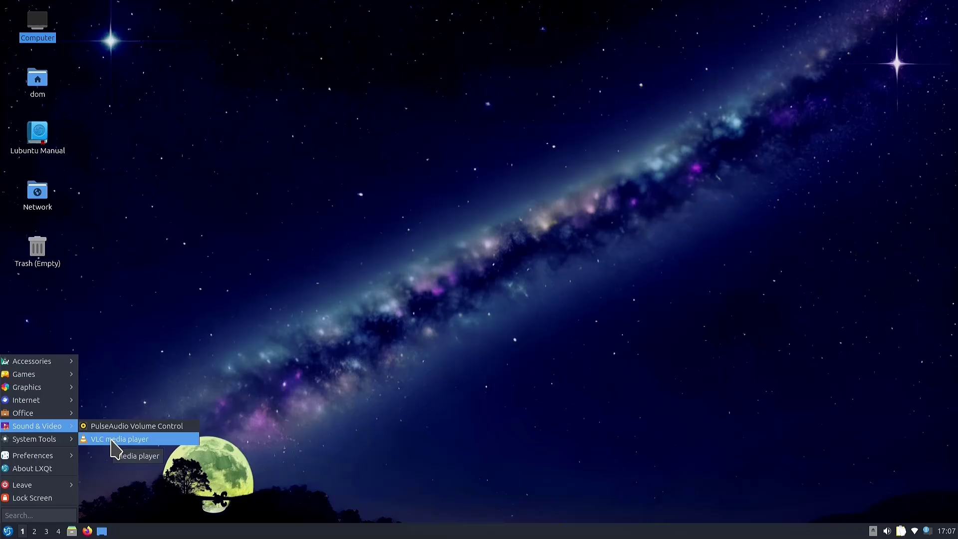
pyautogui.moveTo(58, 388)
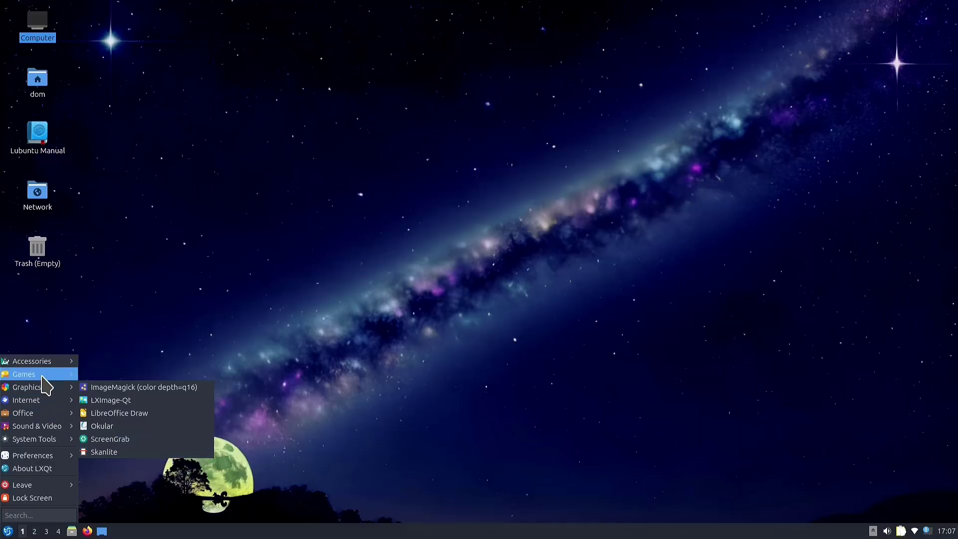
pyautogui.moveTo(42, 414)
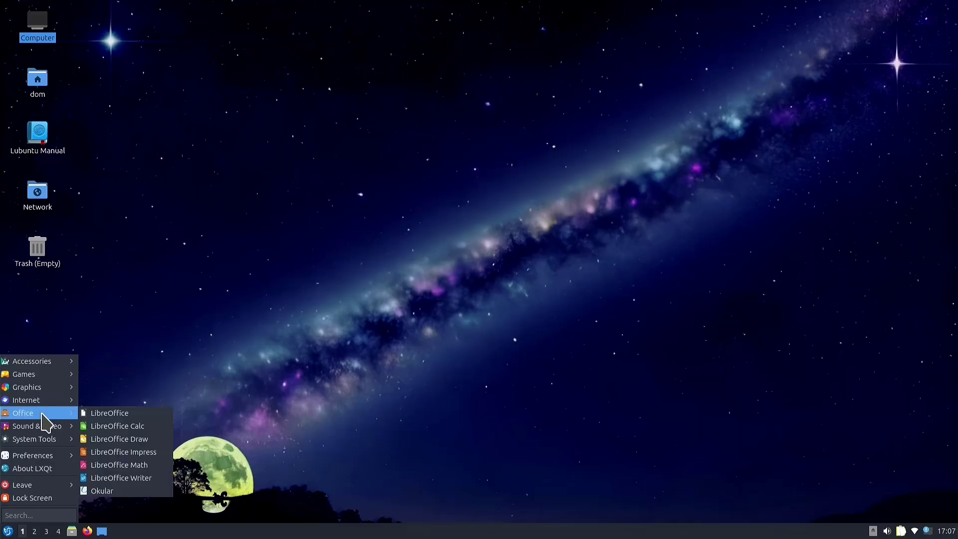
pyautogui.click(127, 478)
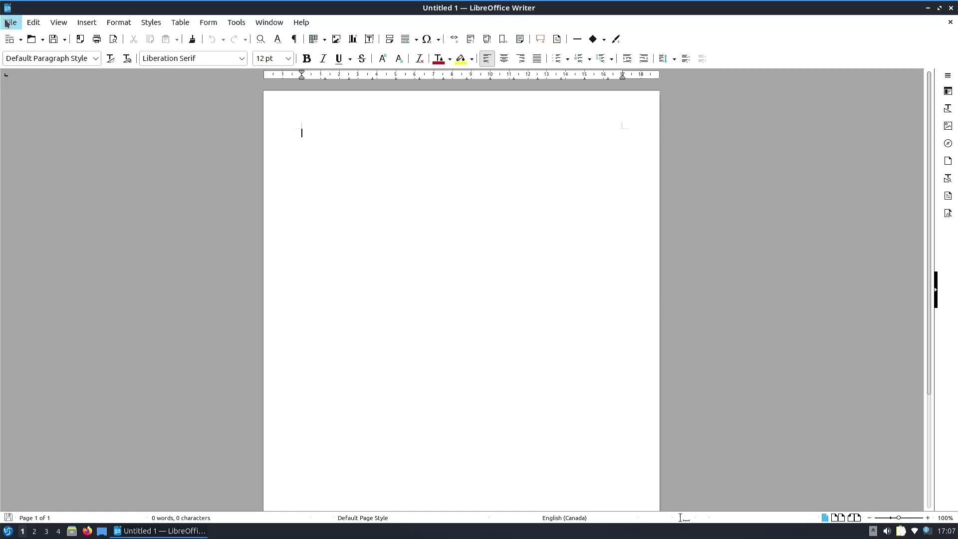
pyautogui.click(10, 23)
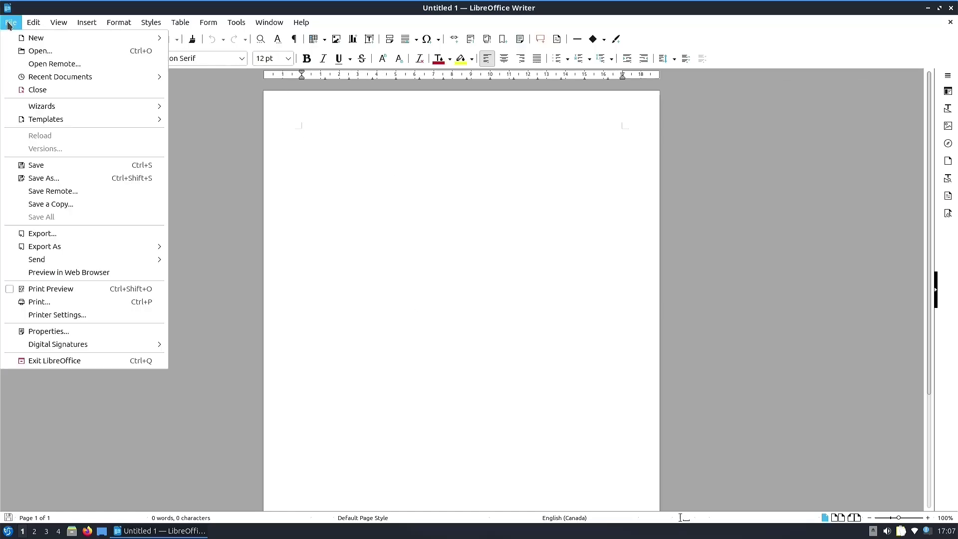
pyautogui.click(61, 301)
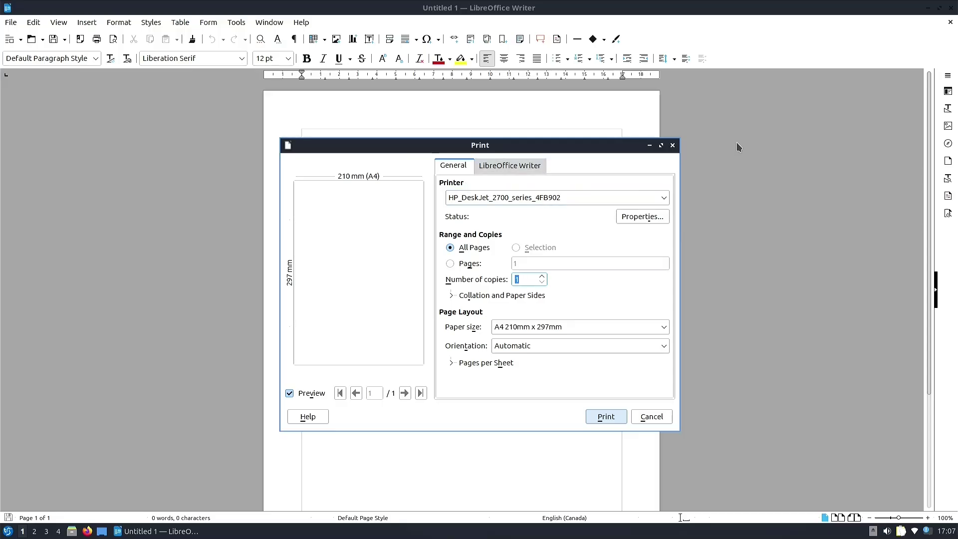
pyautogui.click(672, 145)
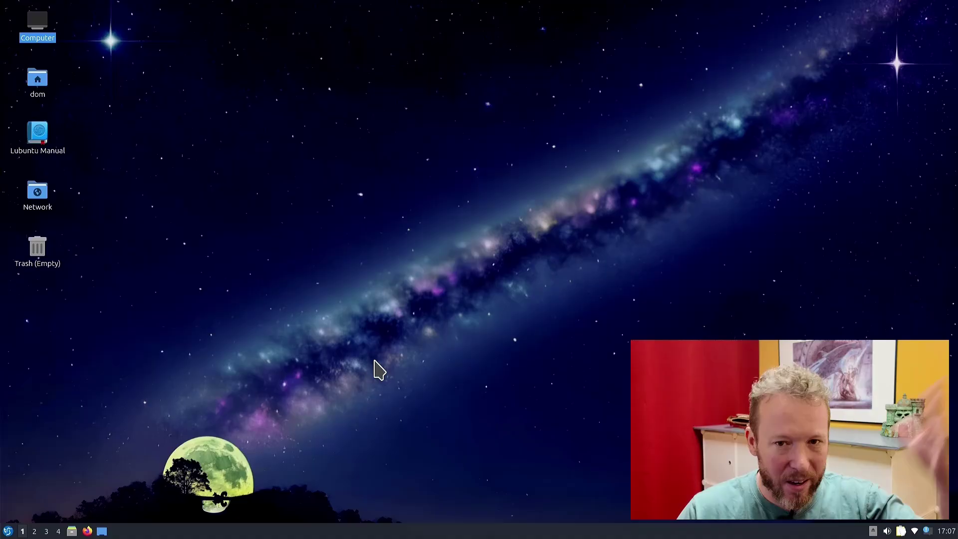
# Step: Look through the System Tools applications and launch the Discover software centre
pyautogui.click(7, 531)
pyautogui.moveTo(11, 441)
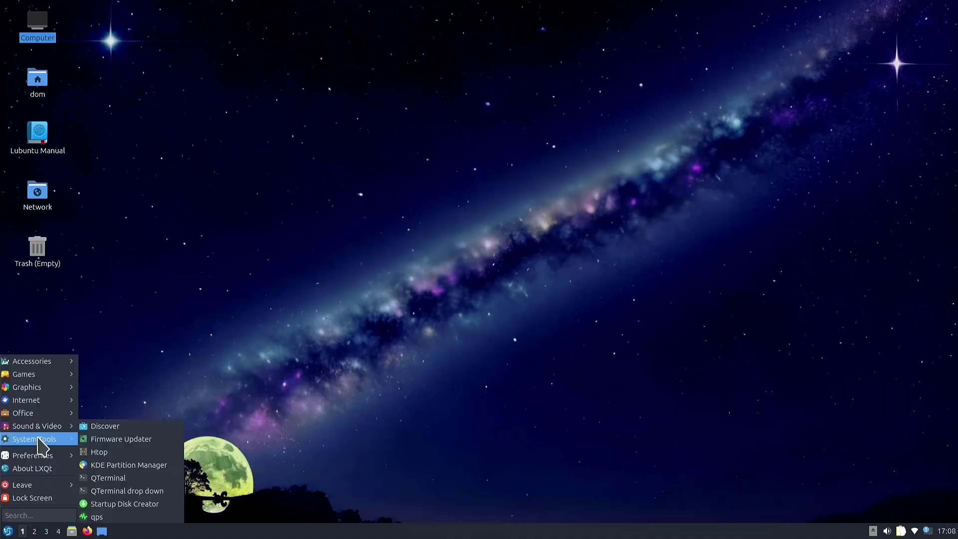
pyautogui.moveTo(35, 455)
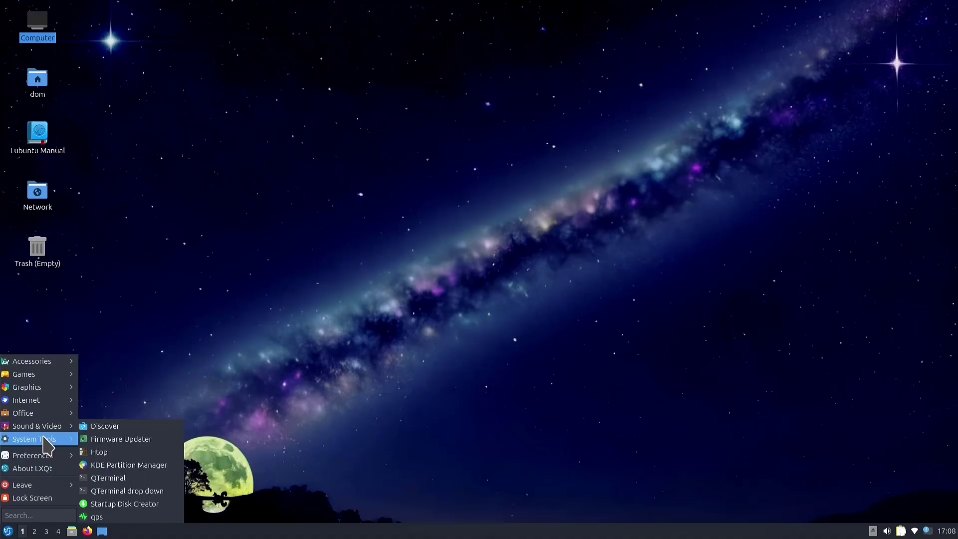
pyautogui.click(95, 428)
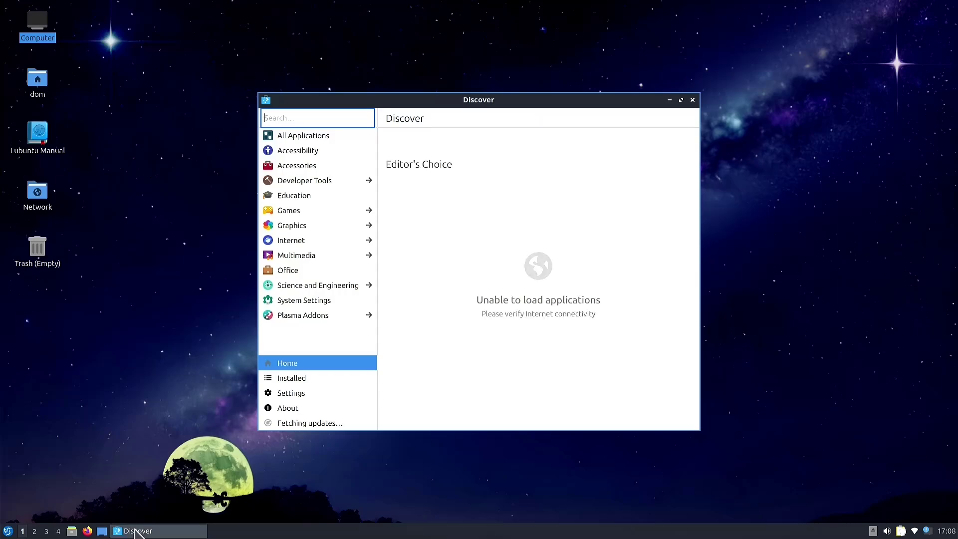
# Step: Examine the window options of Discover's taskbar entry, including its Layer choices, and dismiss them without changes
pyautogui.rightClick(135, 532)
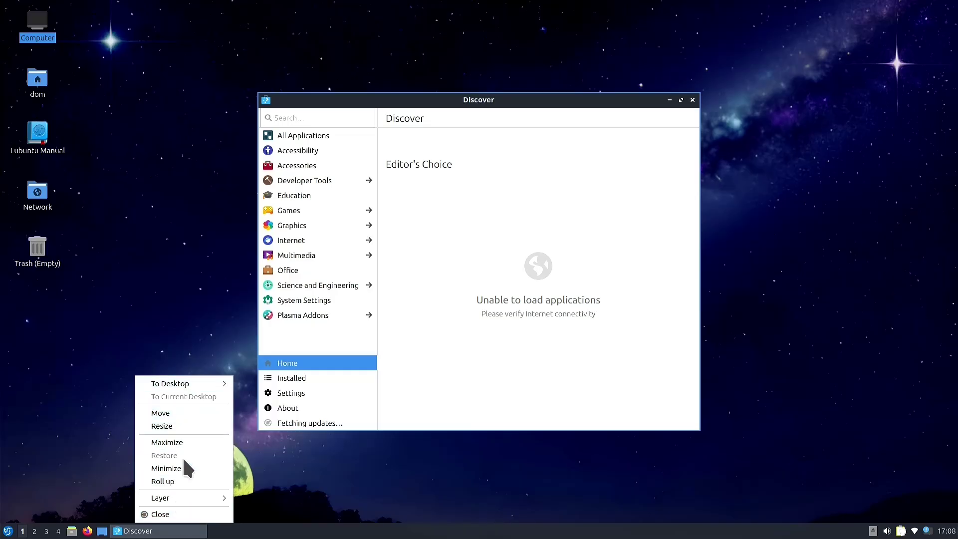
pyautogui.moveTo(216, 497)
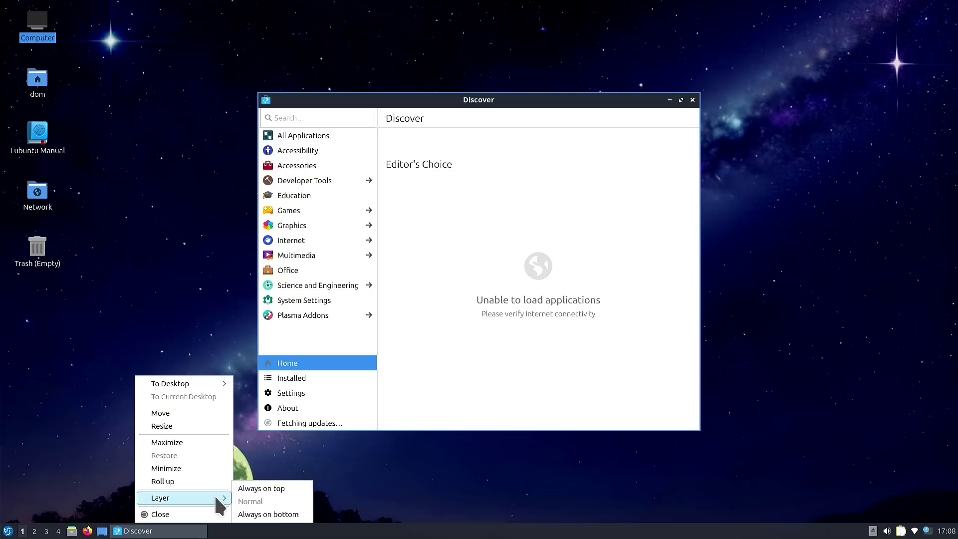
pyautogui.click(120, 534)
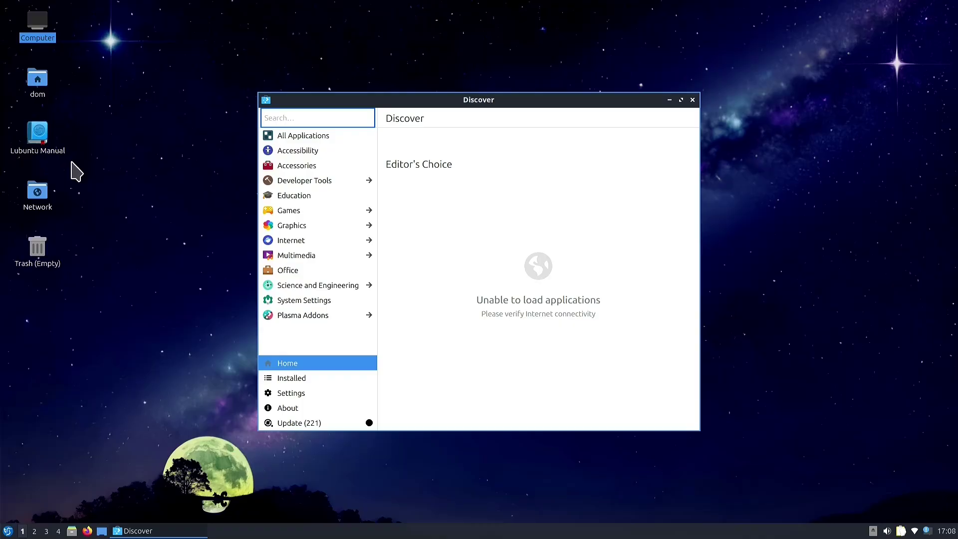
# Step: Close the Discover window and relaunch the software centre so it reloads its applications
pyautogui.click(7, 532)
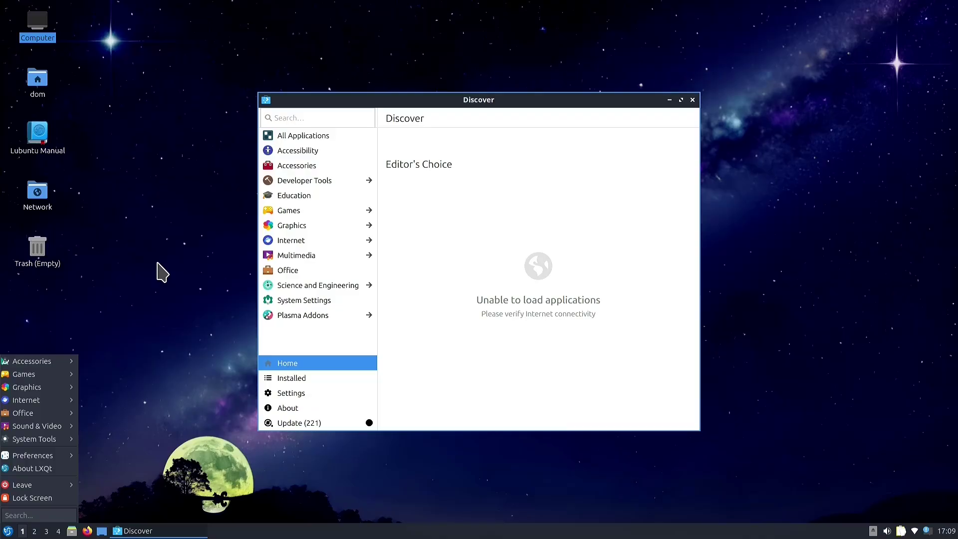
pyautogui.press('Escape')
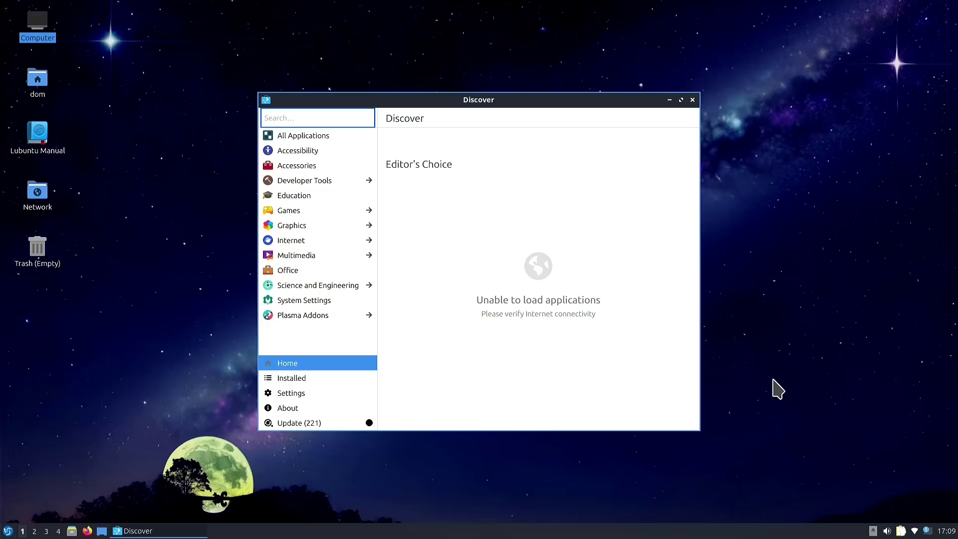
pyautogui.click(692, 100)
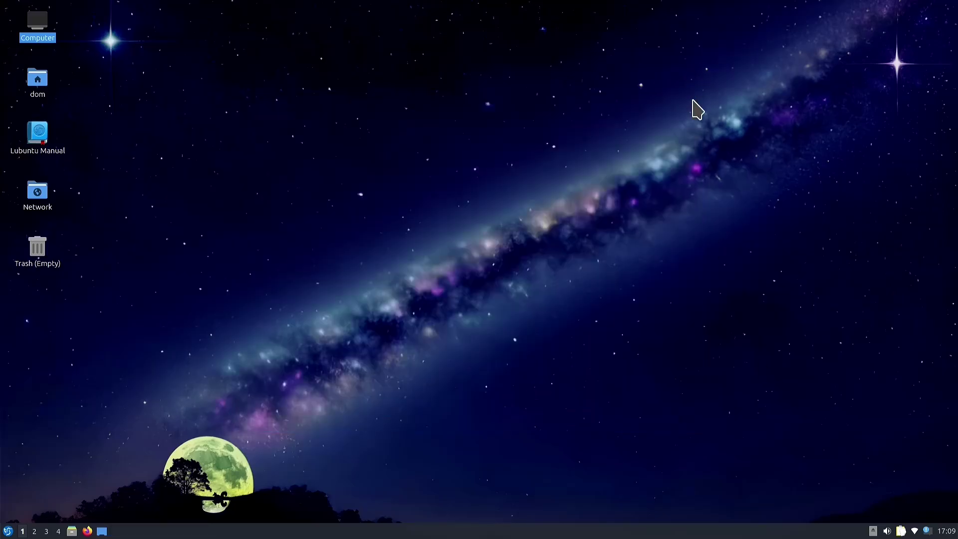
pyautogui.click(8, 531)
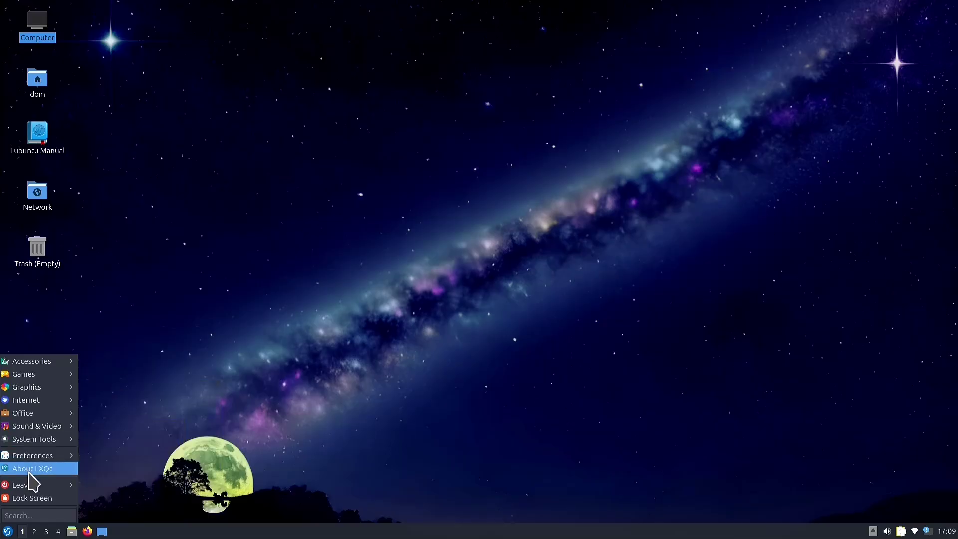
pyautogui.click(239, 394)
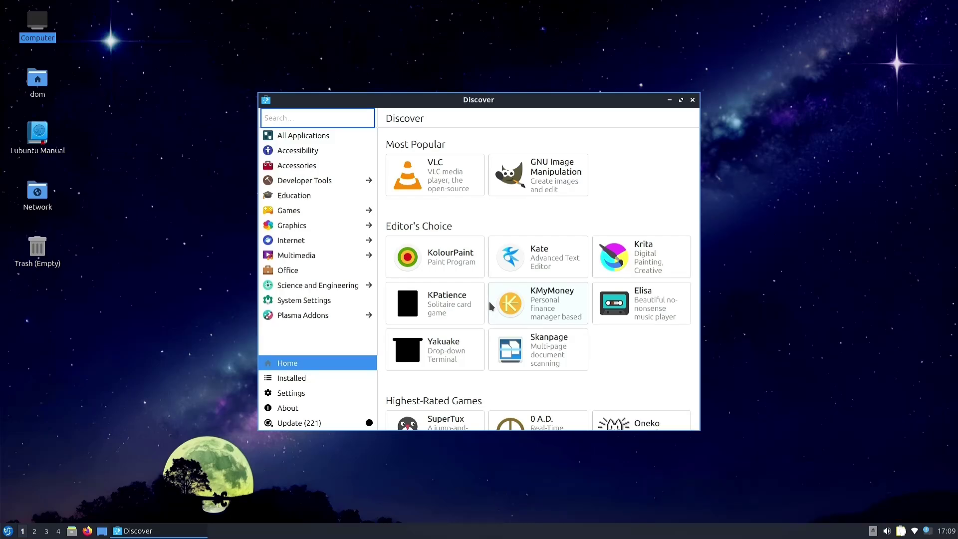
# Step: Open Krita's page from Editor's Choice and view its Snap 5.2.11 source
pyautogui.click(659, 264)
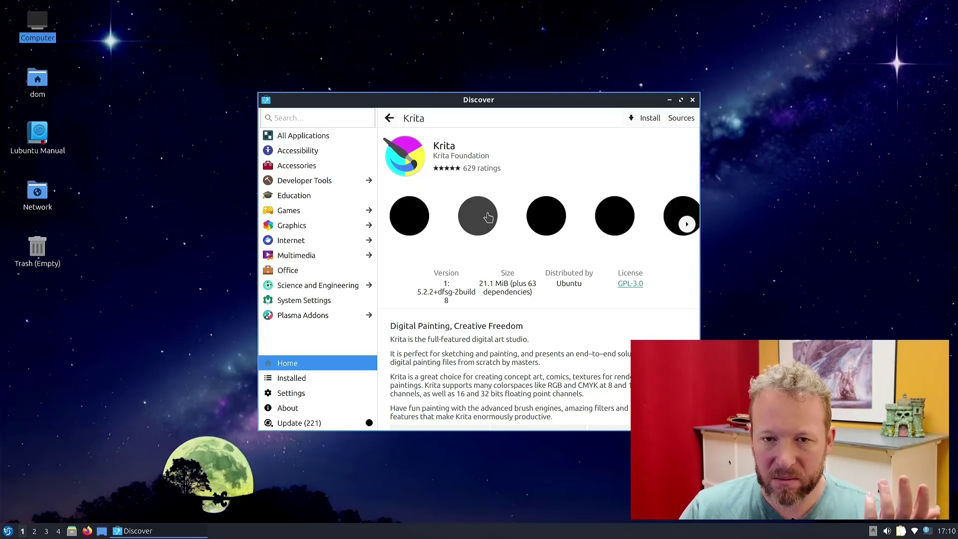
pyautogui.click(681, 120)
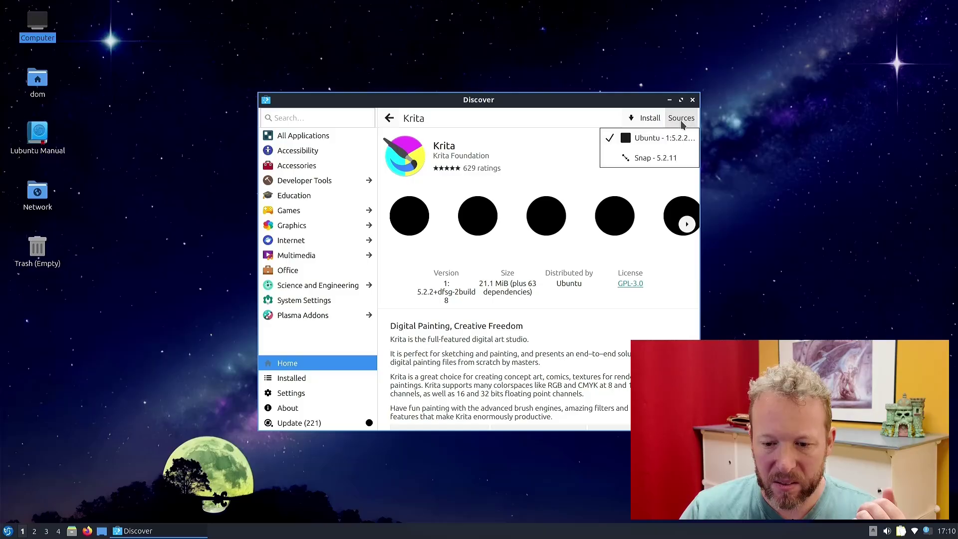
pyautogui.click(644, 162)
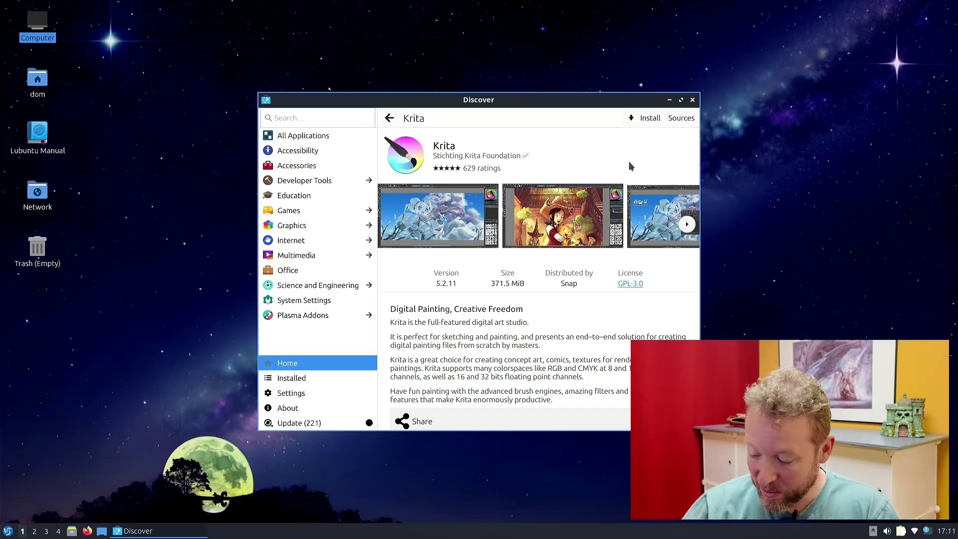
# Step: Switch Krita's source back to the Ubuntu package and install it
pyautogui.click(681, 120)
pyautogui.click(655, 138)
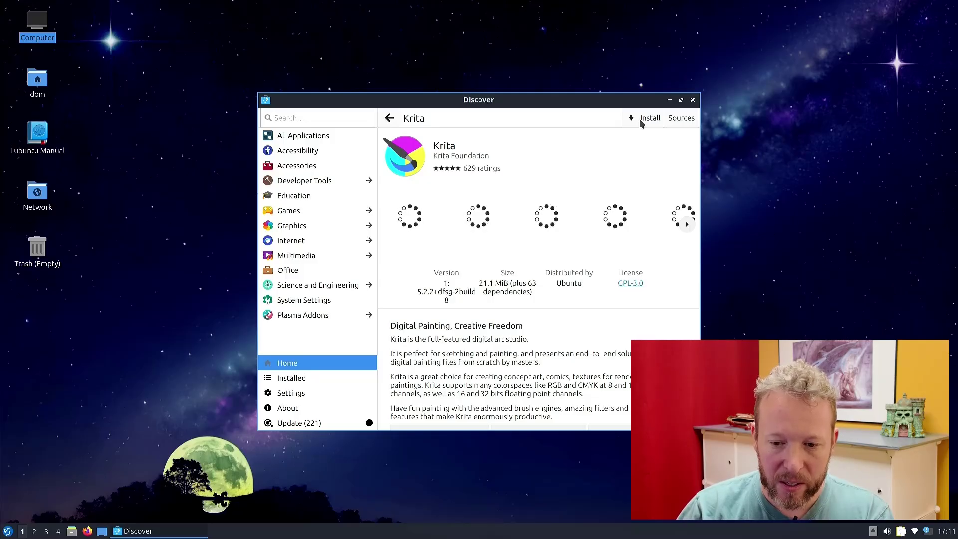
pyautogui.click(647, 117)
# Step: Launch Krita from the Graphics applications to test that it starts, and close it
pyautogui.click(8, 530)
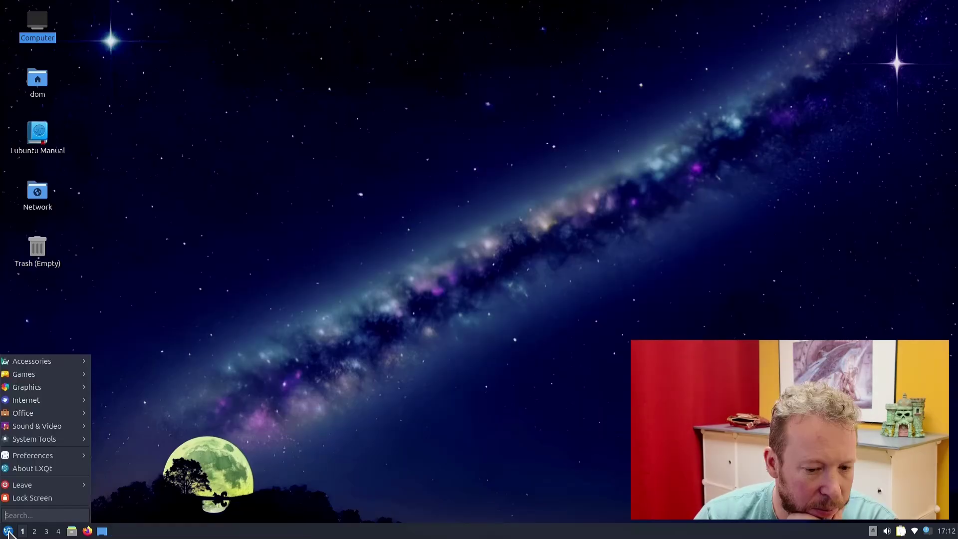
pyautogui.moveTo(30, 388)
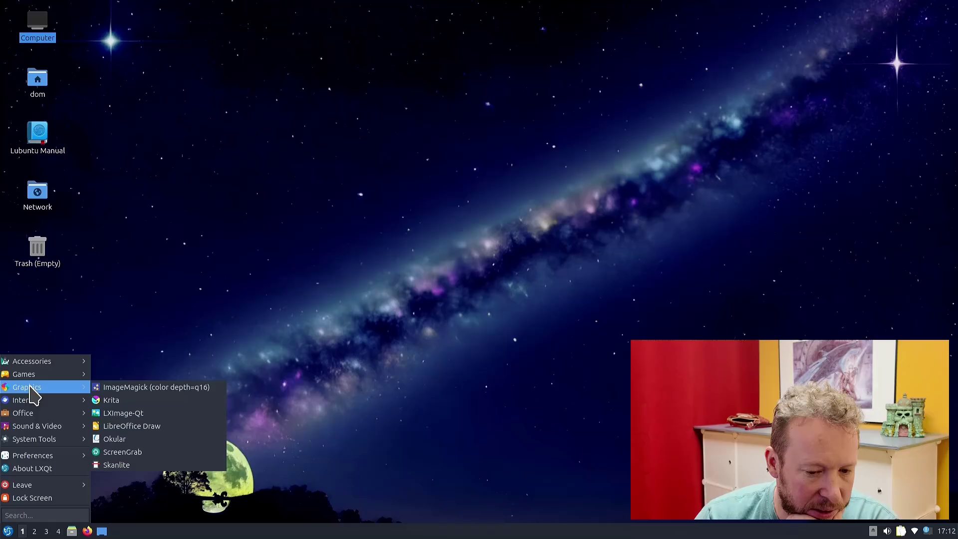
pyautogui.click(111, 399)
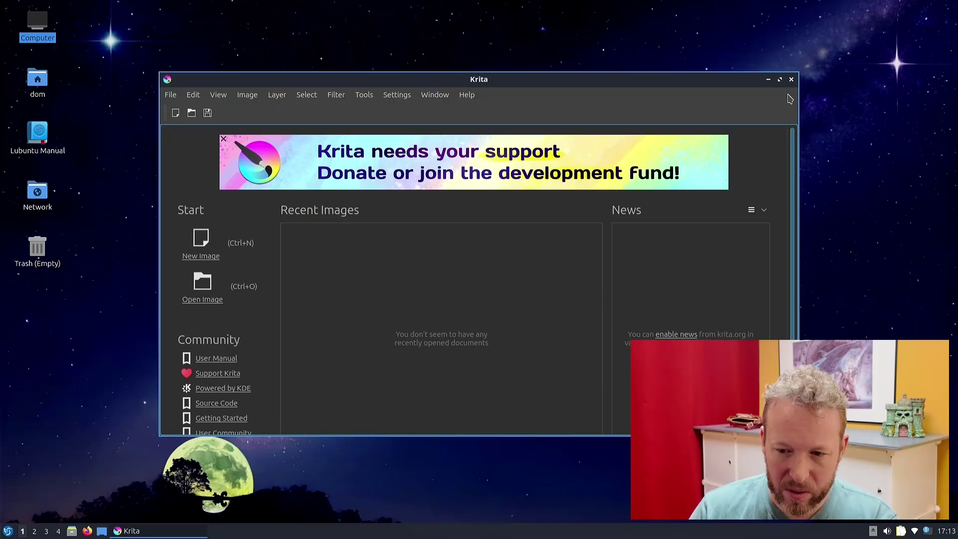
pyautogui.click(790, 79)
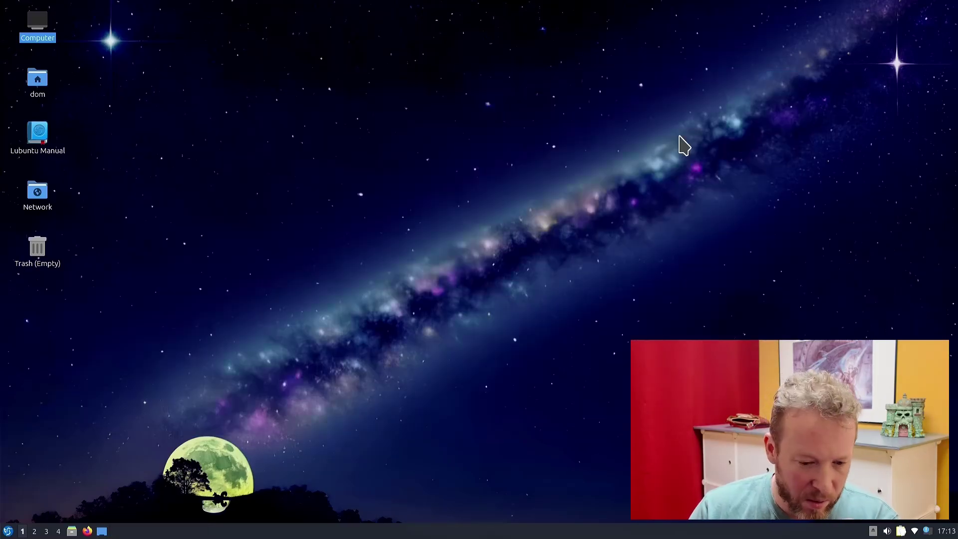
# Step: Start Krita a second time to check its repeat launch speed, and close it
pyautogui.click(7, 531)
pyautogui.moveTo(35, 389)
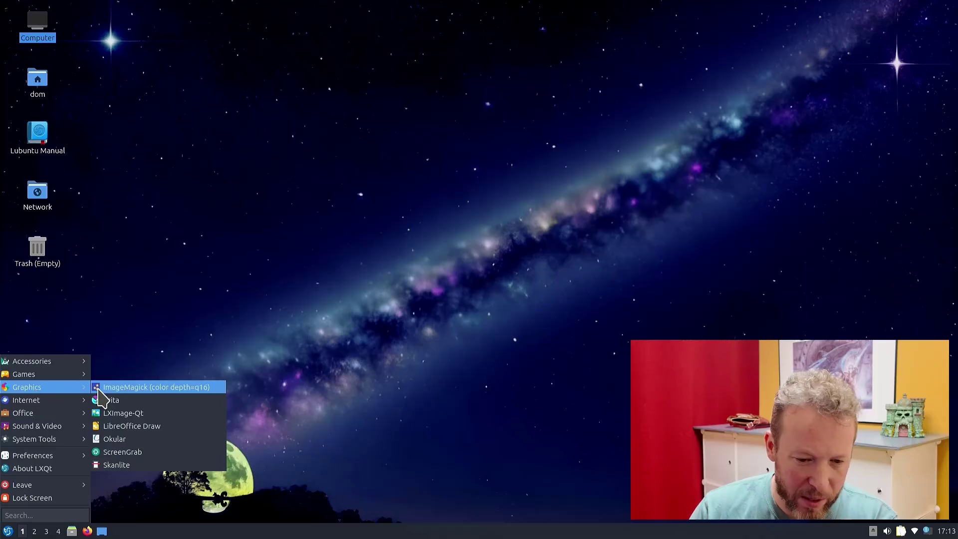
pyautogui.click(119, 401)
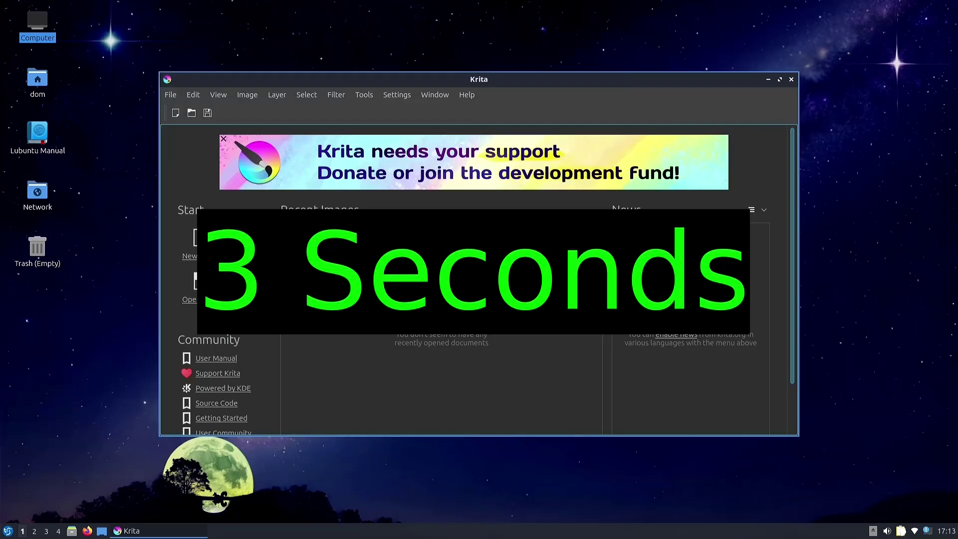
pyautogui.click(789, 79)
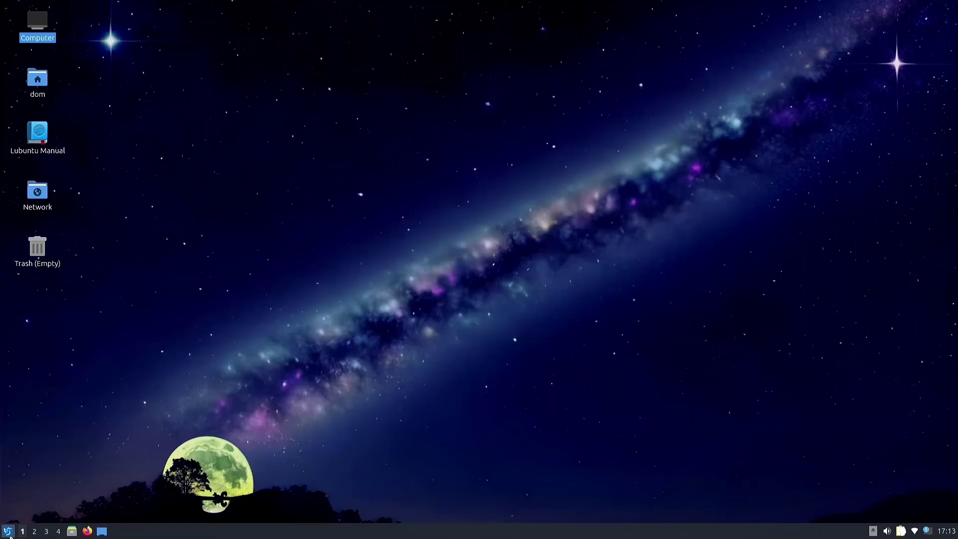
# Step: Reopen Discover from the System Tools applications, go to Krita's page, and remove the installed package
pyautogui.click(8, 531)
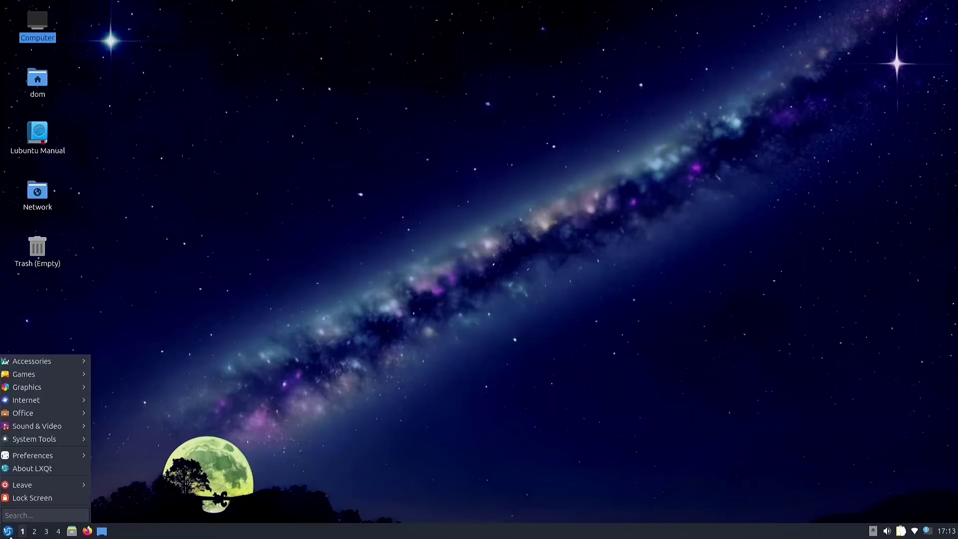
pyautogui.moveTo(49, 439)
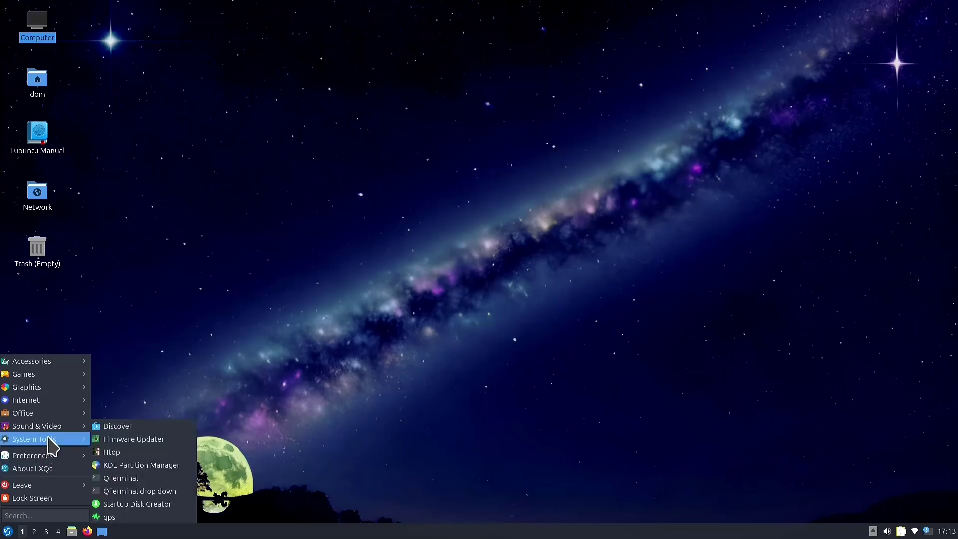
pyautogui.click(119, 427)
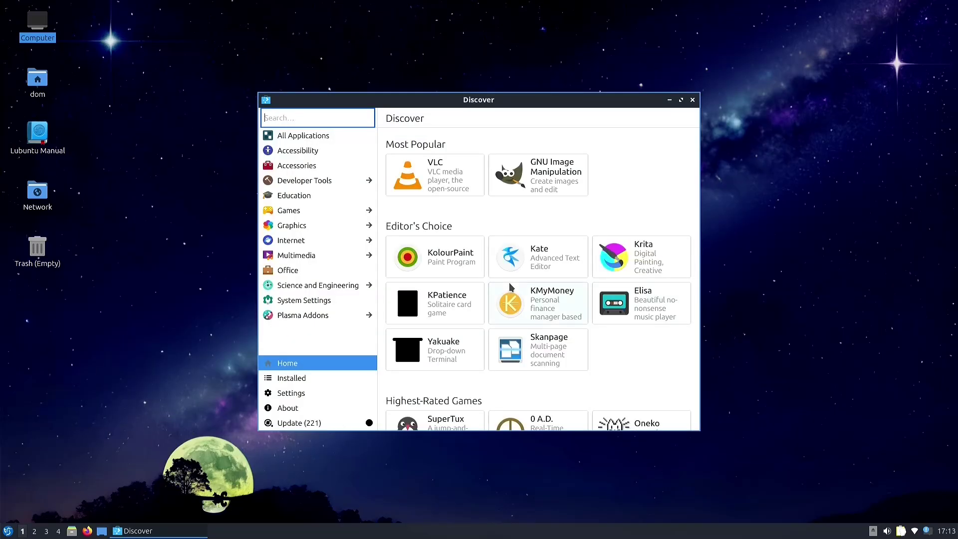
pyautogui.click(631, 249)
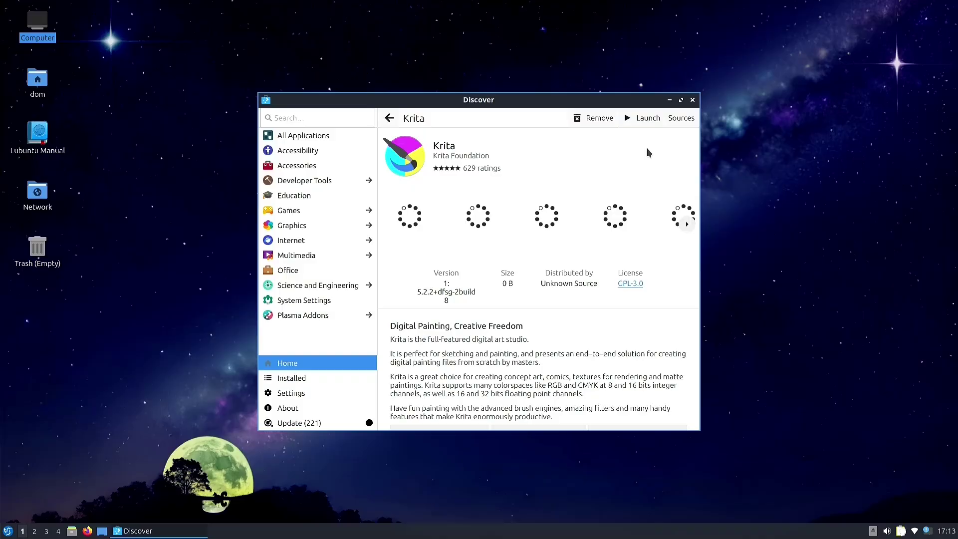
pyautogui.click(589, 120)
# Step: Examine Discover's source settings and browse its System Settings, All Applications, and Science and Engineering categories, closing Discover at the end
pyautogui.click(292, 395)
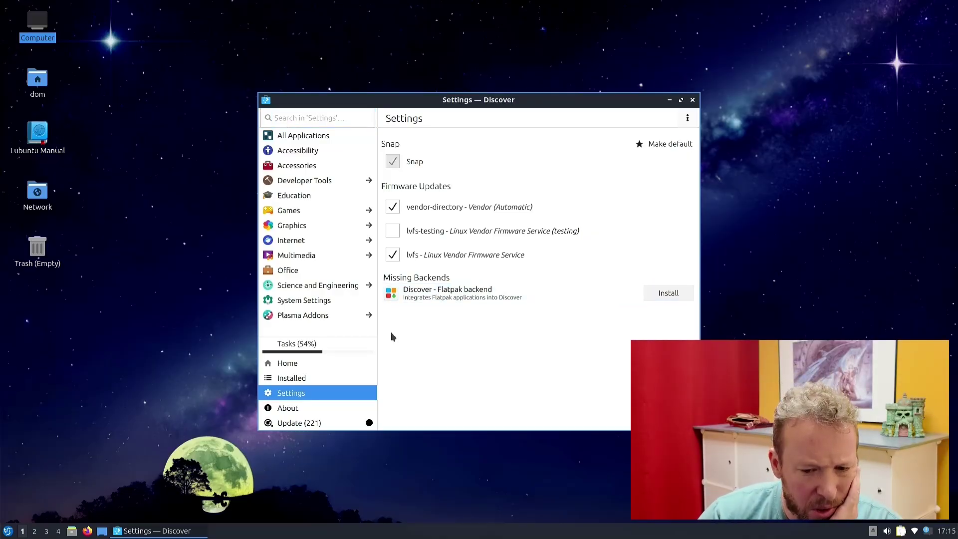
pyautogui.click(314, 303)
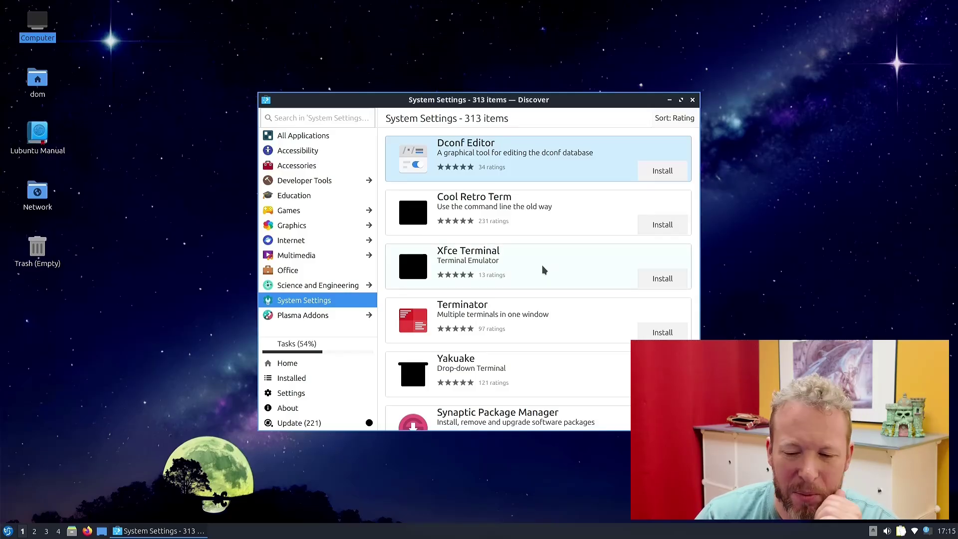
pyautogui.scroll(-10, 545, 271)
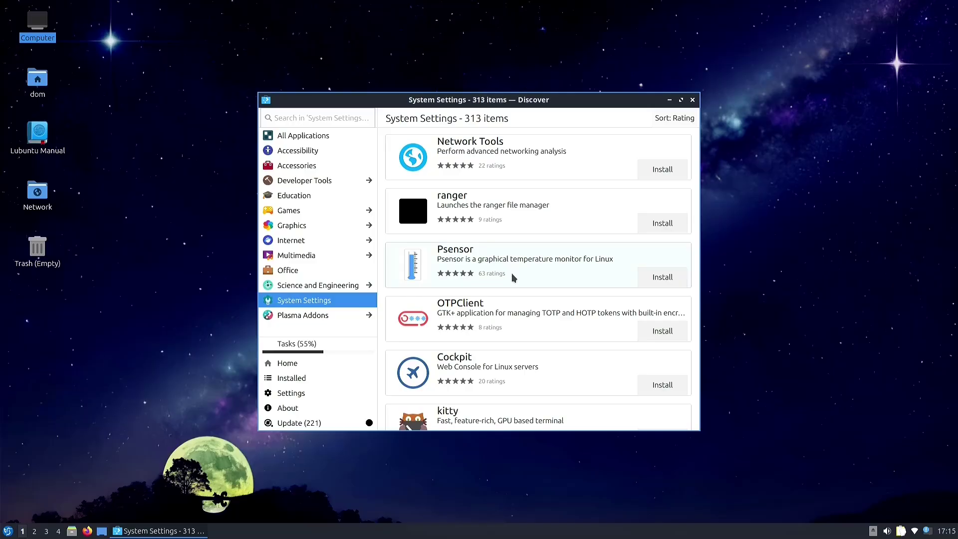
pyautogui.scroll(10, 512, 273)
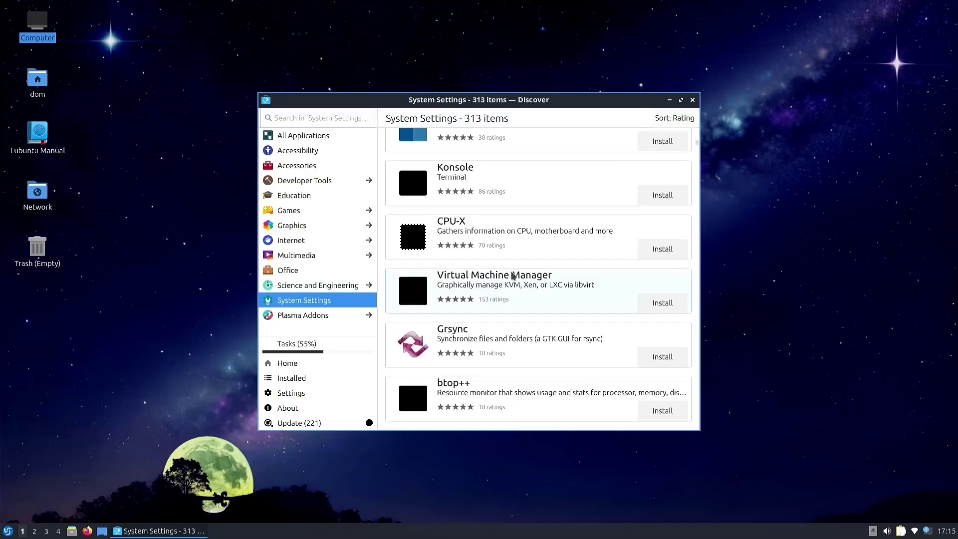
pyautogui.scroll(4, 512, 273)
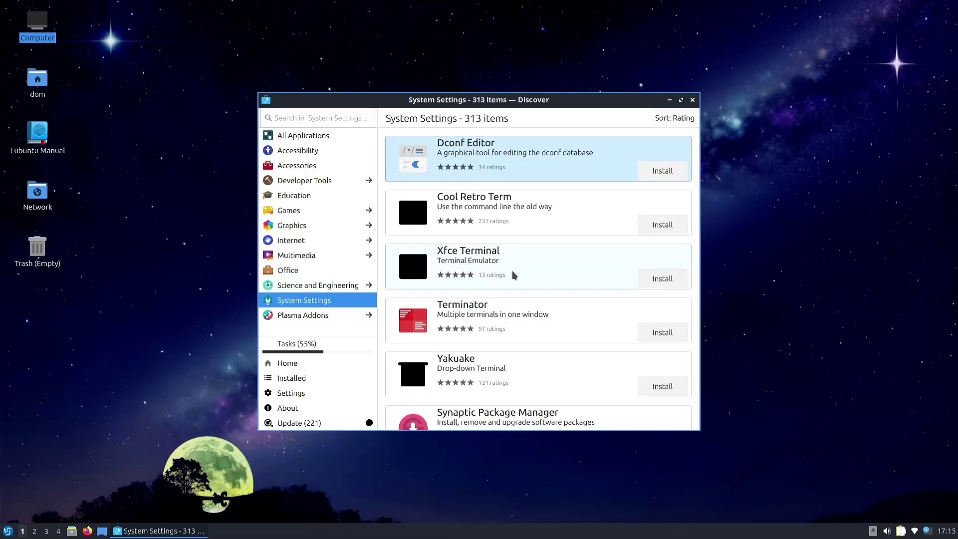
pyautogui.scroll(-20, 513, 275)
pyautogui.scroll(5, 519, 278)
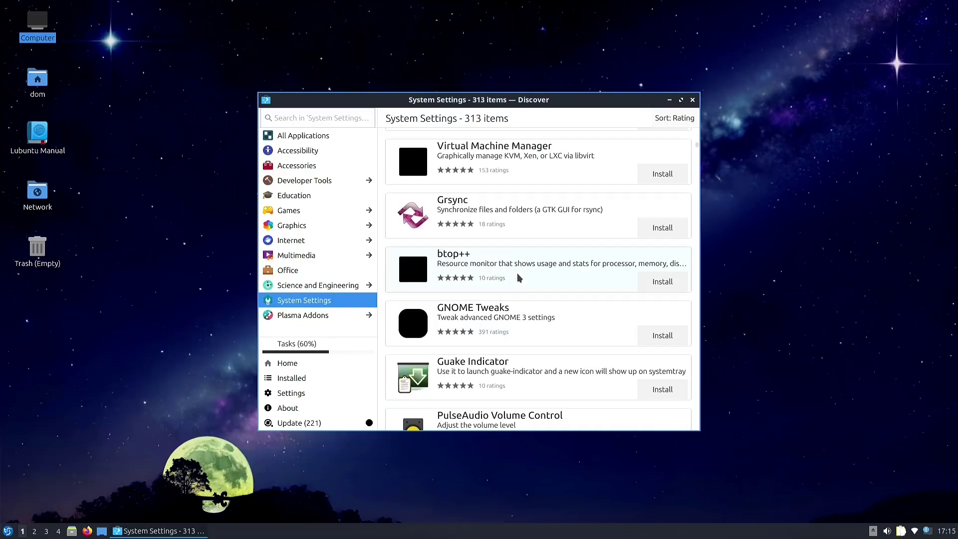
pyautogui.scroll(15, 517, 274)
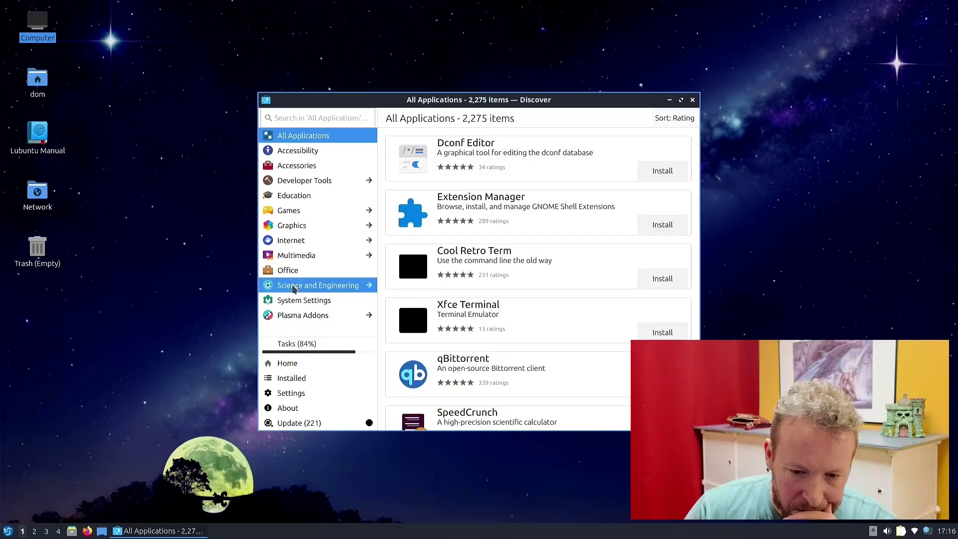
pyautogui.click(292, 285)
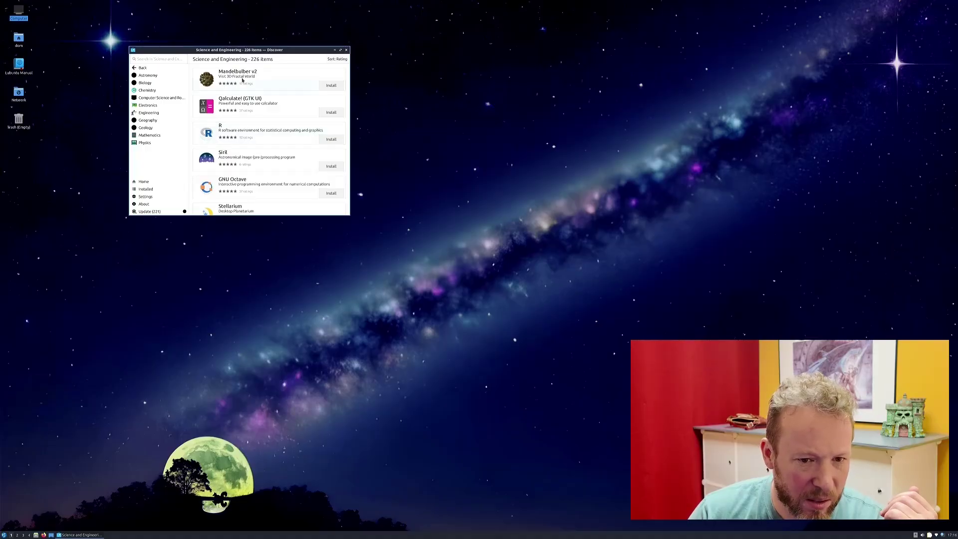
pyautogui.click(347, 50)
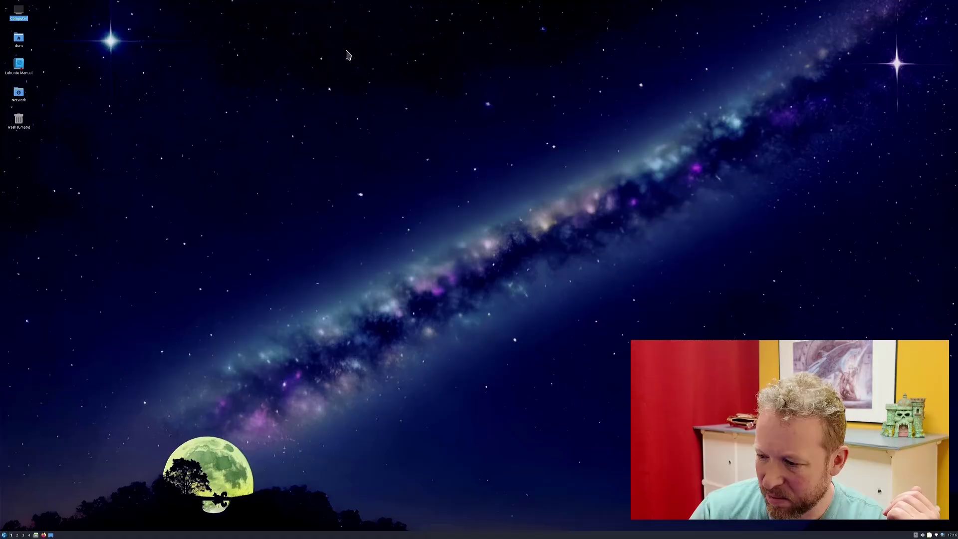
# Step: Open the LXQt monitor settings and check its saved display settings
pyautogui.rightClick(428, 237)
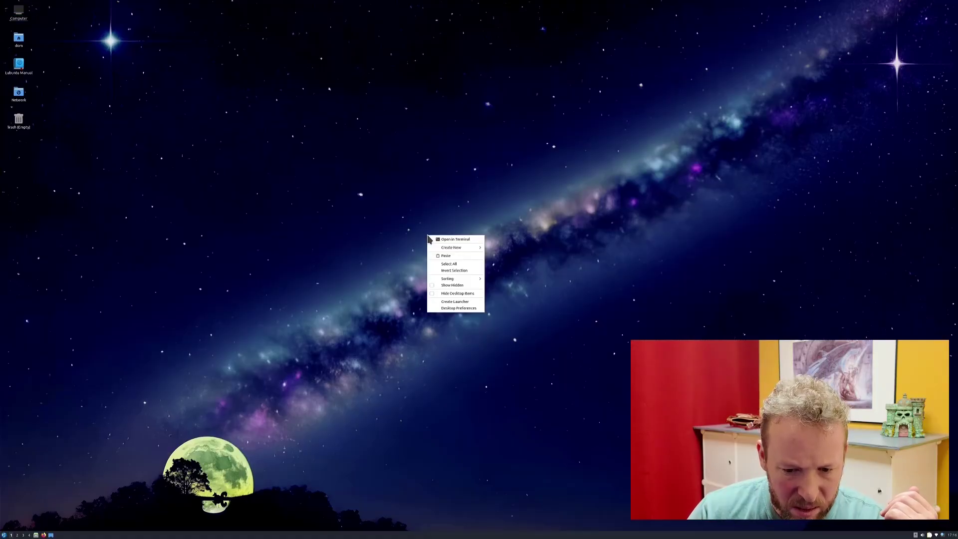
pyautogui.click(269, 339)
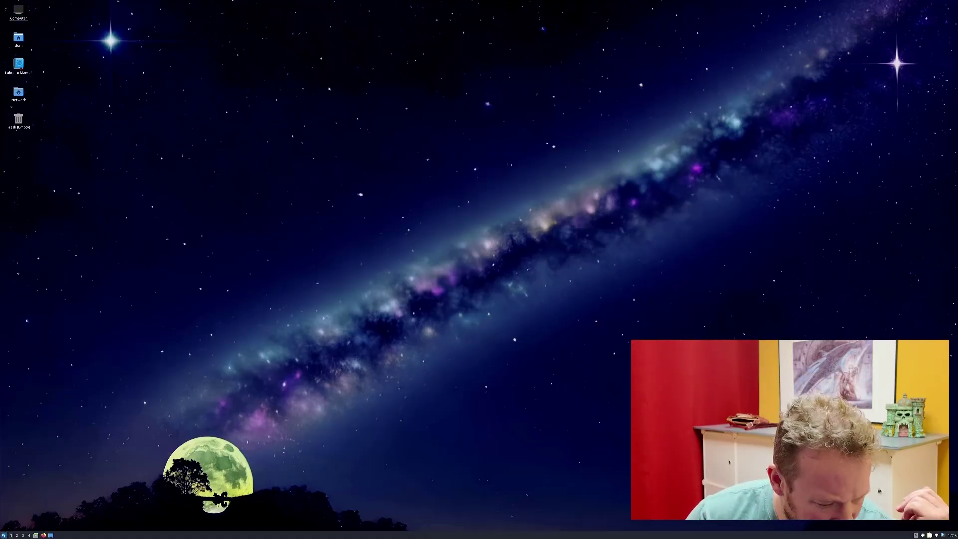
pyautogui.click(4, 534)
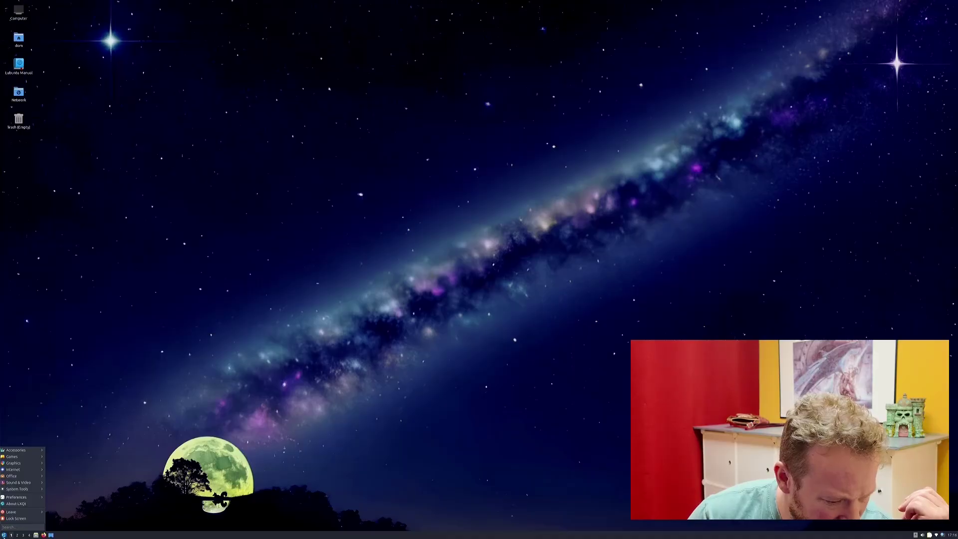
pyautogui.moveTo(20, 497)
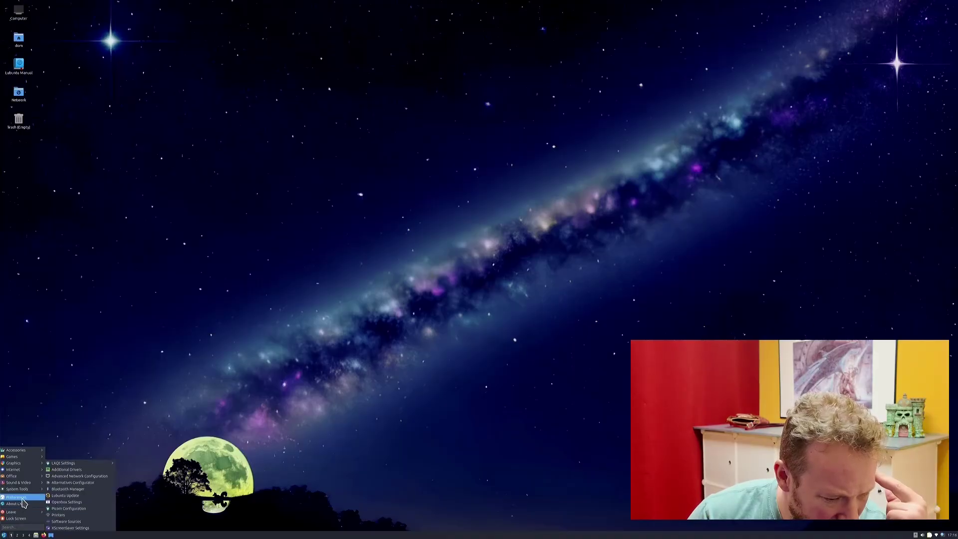
pyautogui.moveTo(65, 464)
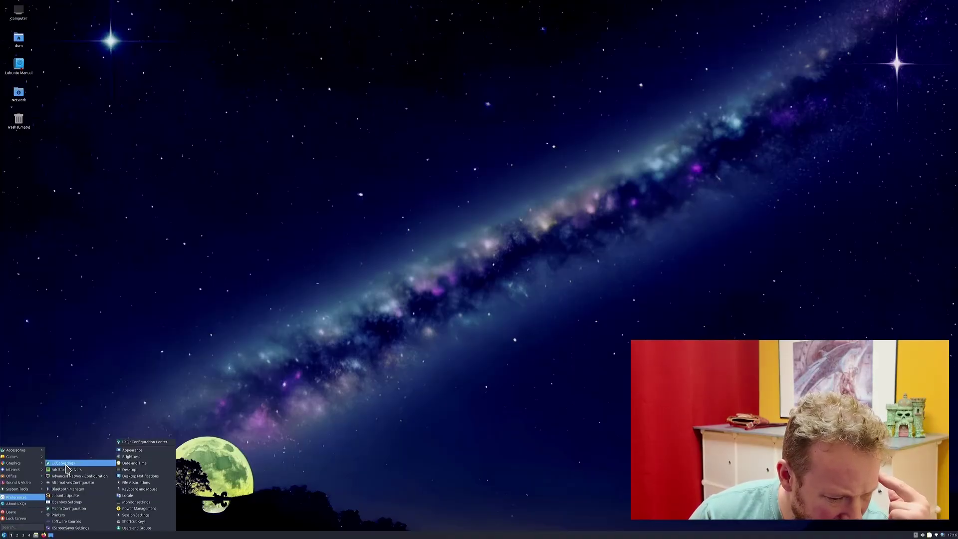
pyautogui.click(136, 503)
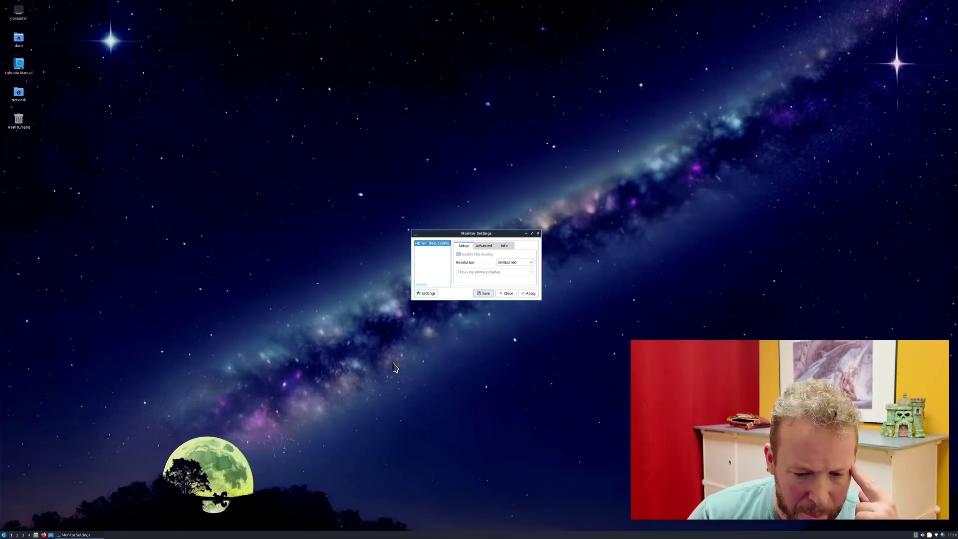
pyautogui.click(430, 294)
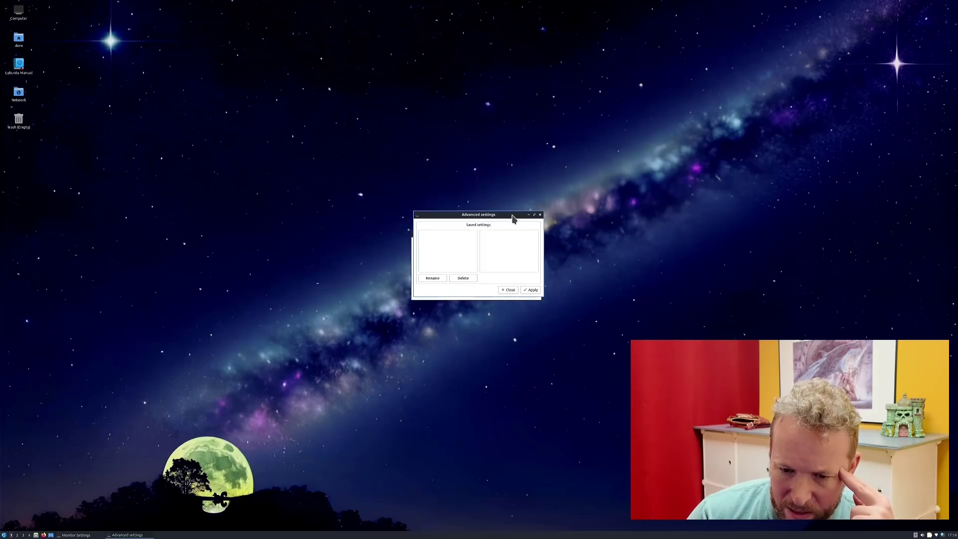
pyautogui.click(540, 214)
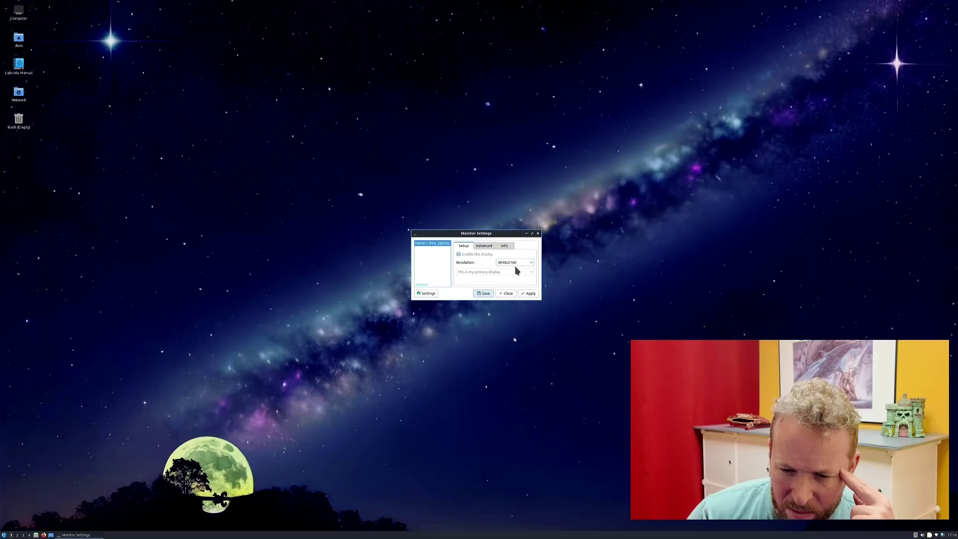
# Step: Set the display resolution to 1920x1080, keep the applied change, and close the monitor settings
pyautogui.click(531, 264)
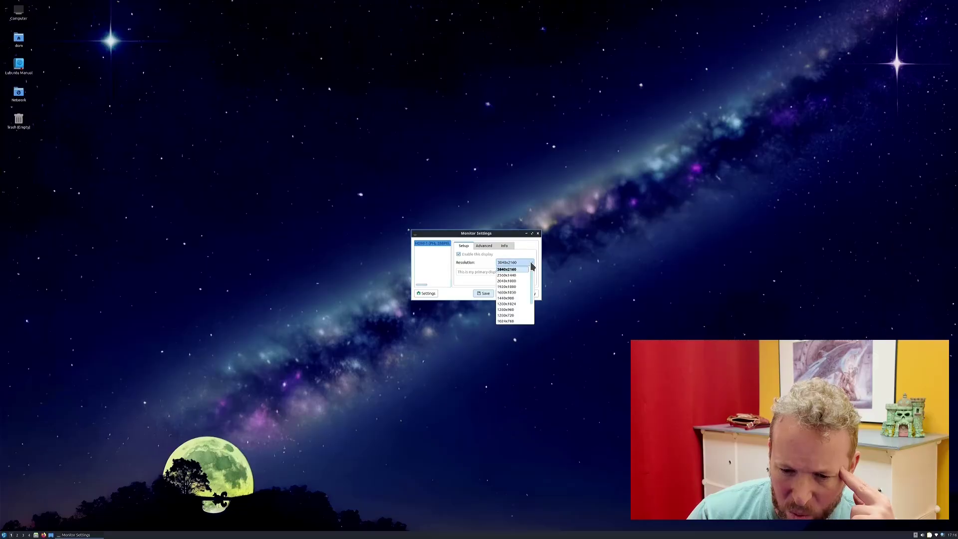
pyautogui.click(514, 287)
pyautogui.click(526, 293)
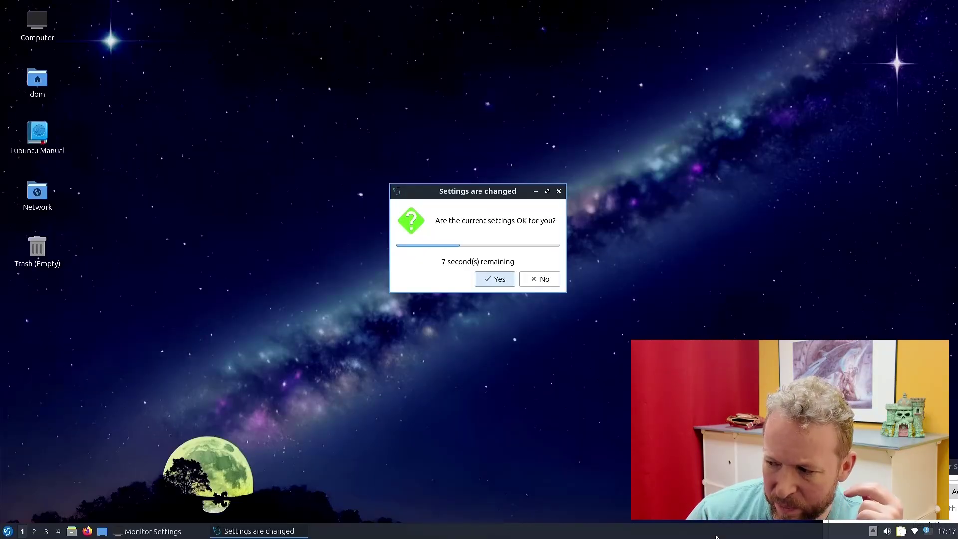
pyautogui.click(497, 282)
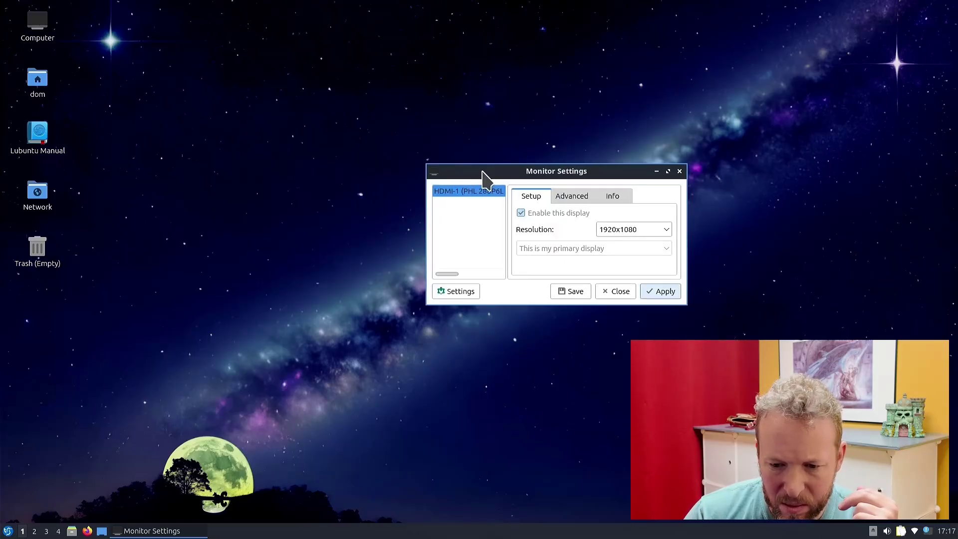
pyautogui.click(614, 293)
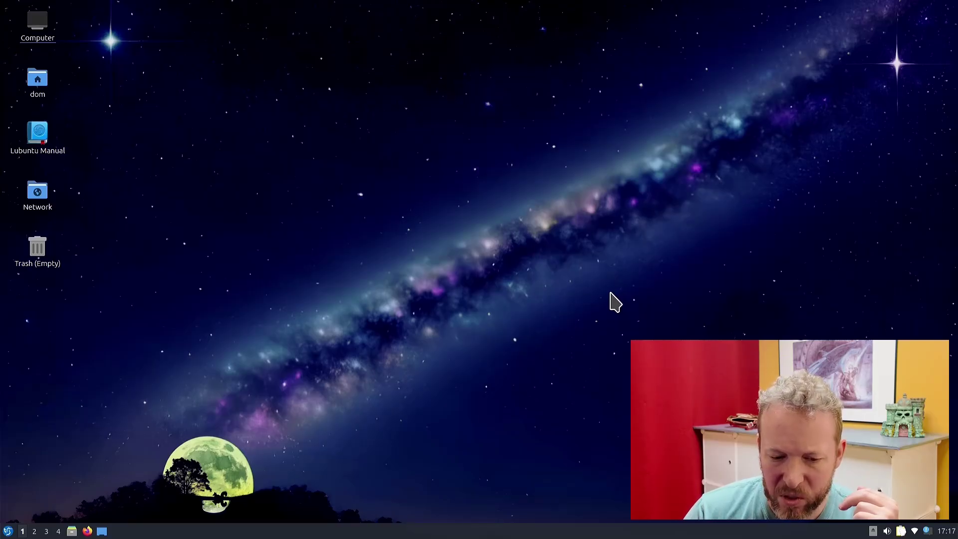
# Step: Launch Krita from the Graphics applications at the new resolution to time its startup, and close it
pyautogui.click(9, 531)
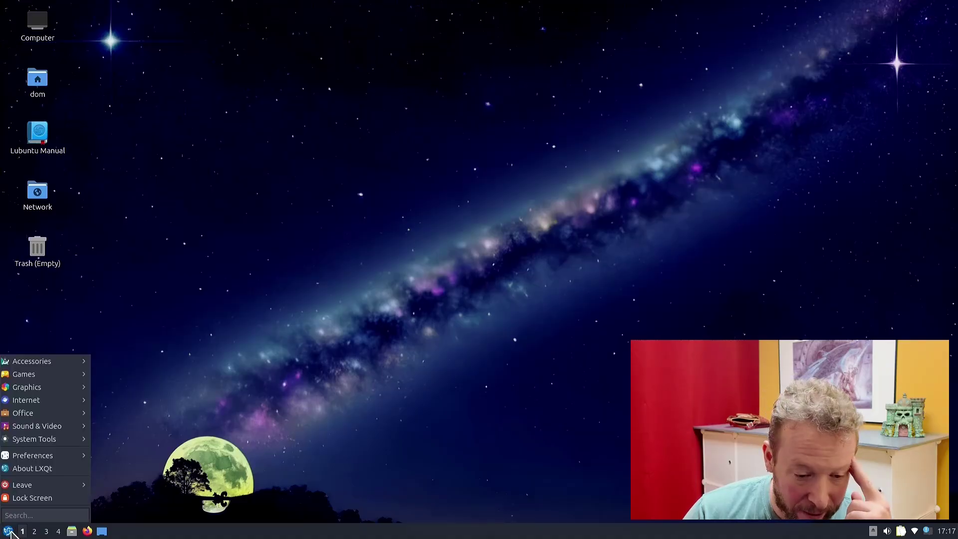
pyautogui.moveTo(58, 391)
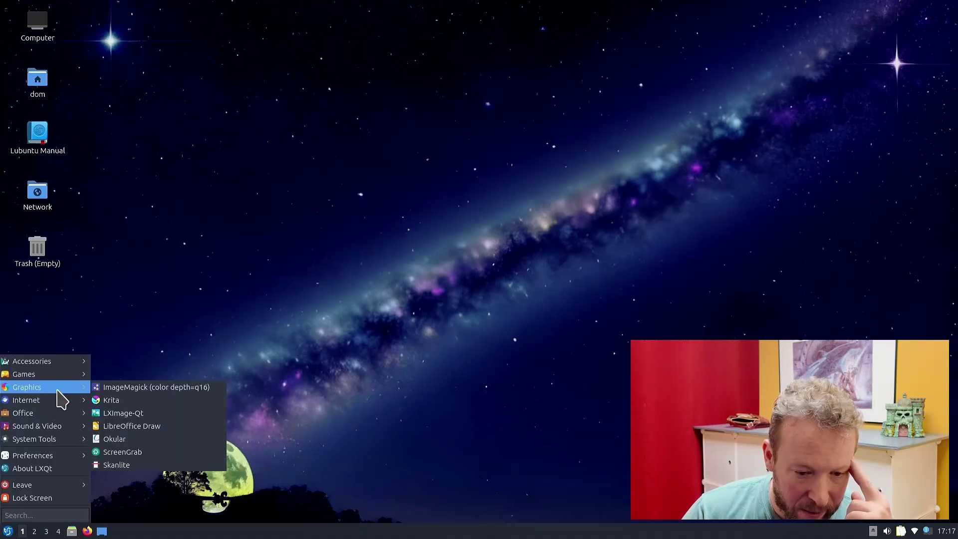
pyautogui.click(132, 401)
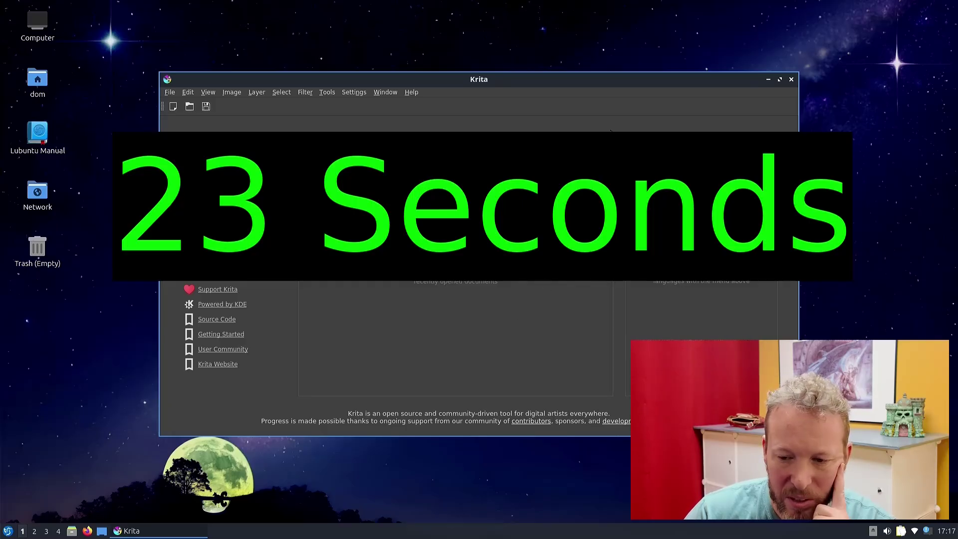
pyautogui.click(791, 80)
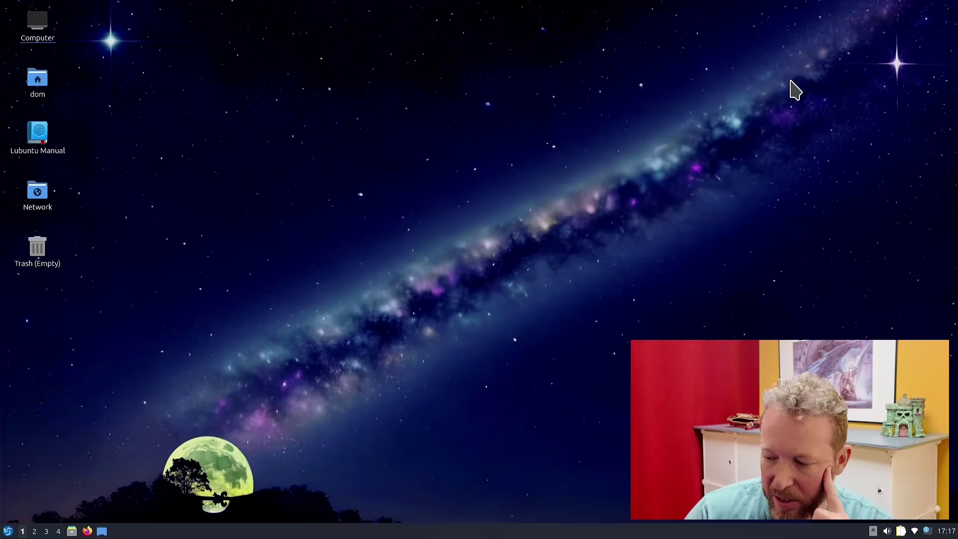
# Step: Open Discover from the System Tools applications and go to Krita's page under Editor's Choice
pyautogui.click(8, 530)
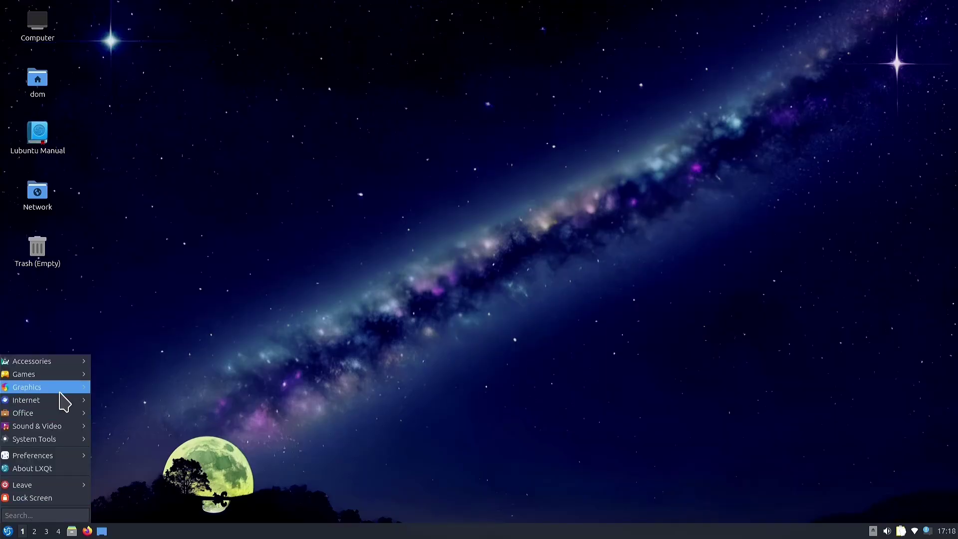
pyautogui.moveTo(59, 389)
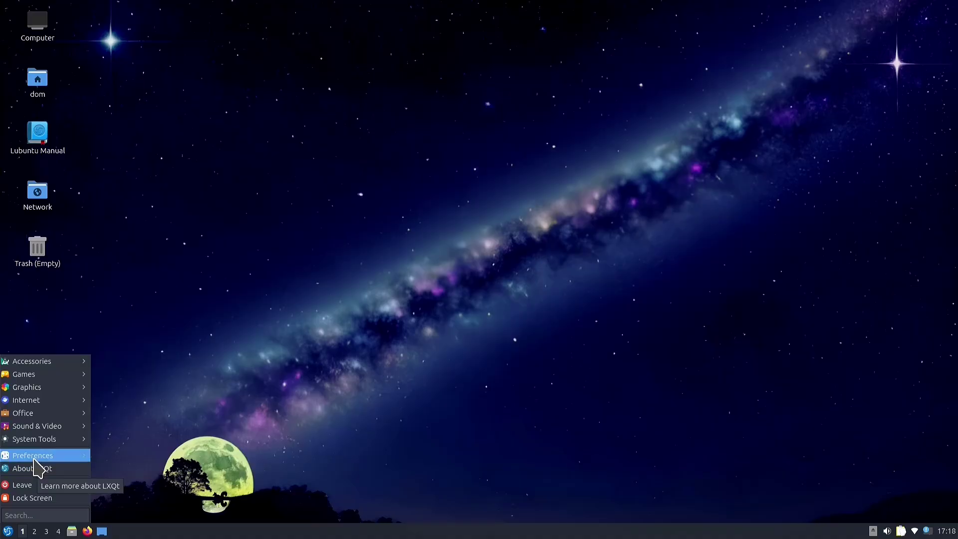
pyautogui.moveTo(39, 439)
pyautogui.click(111, 427)
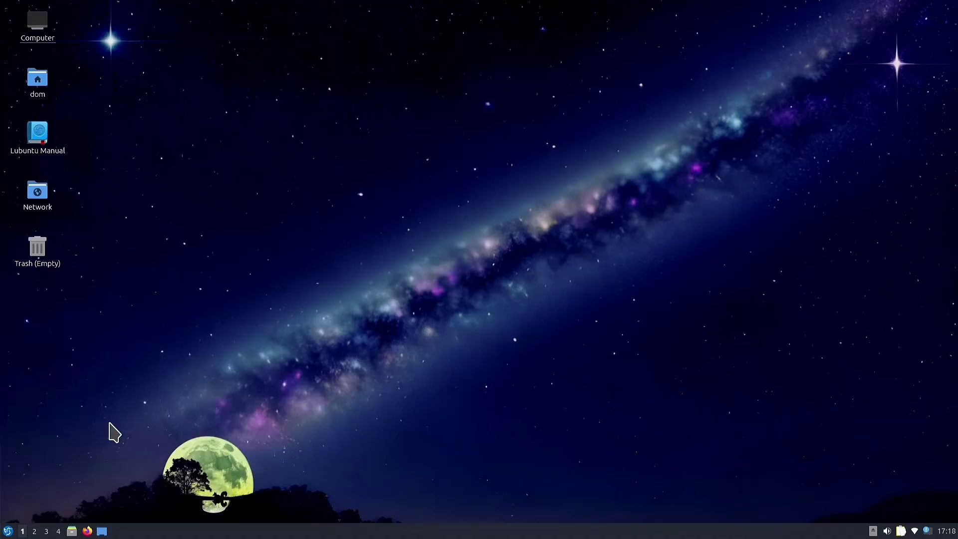
pyautogui.rightClick(159, 535)
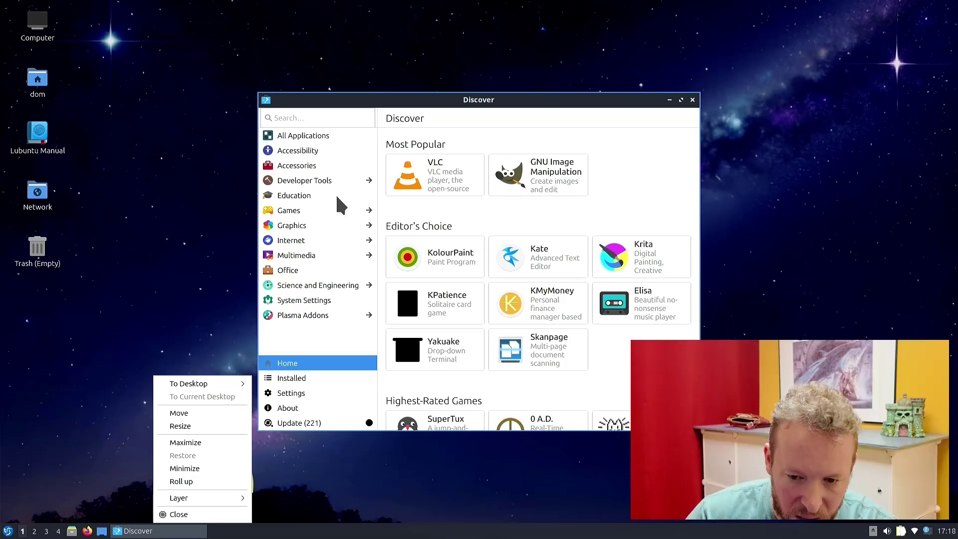
pyautogui.click(590, 265)
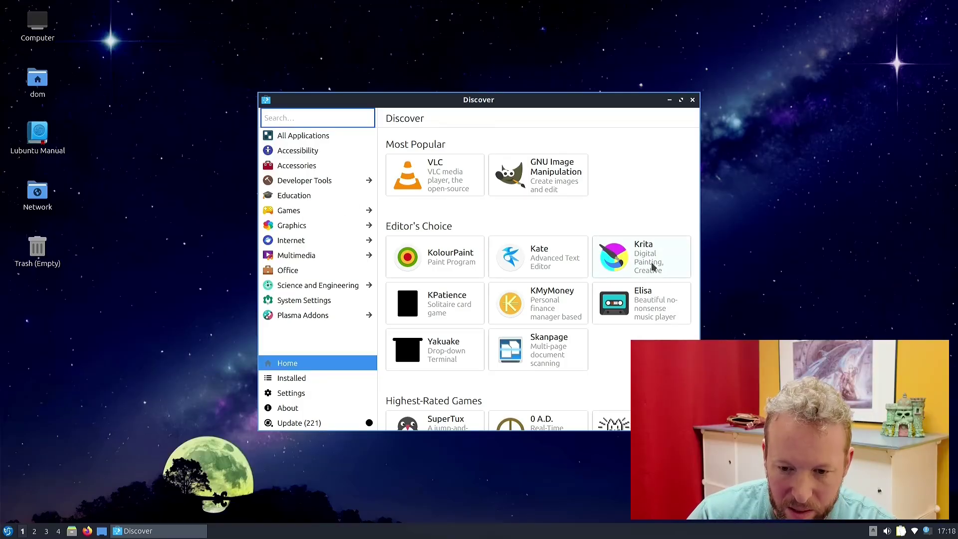
pyautogui.click(651, 265)
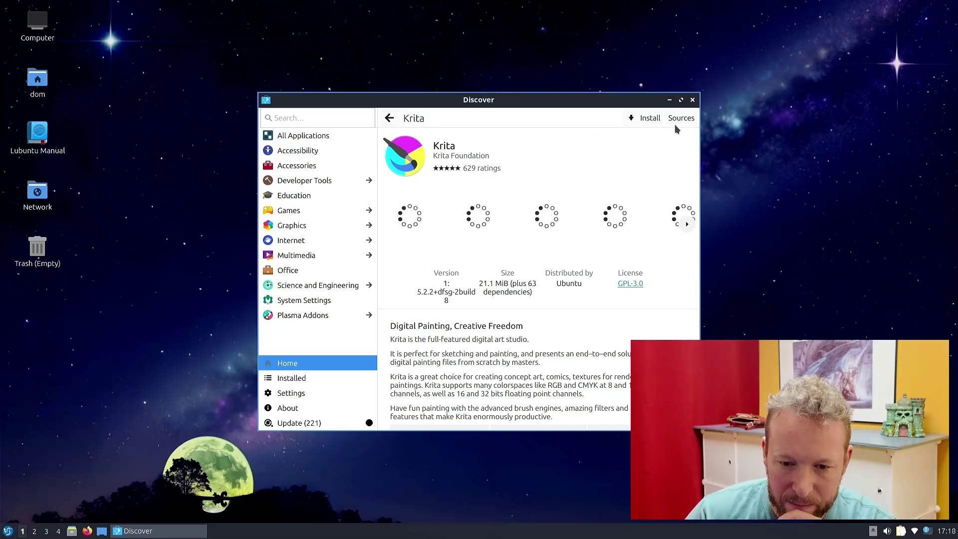
# Step: Choose the Snap - 5.2.11 source for Krita, start its installation, and authenticate with the account password
pyautogui.click(675, 120)
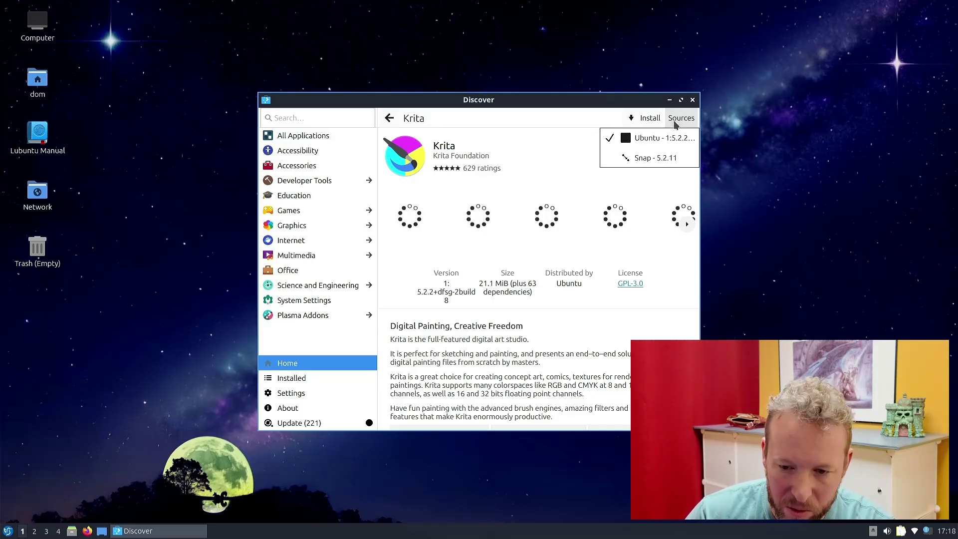
pyautogui.click(644, 158)
pyautogui.click(589, 119)
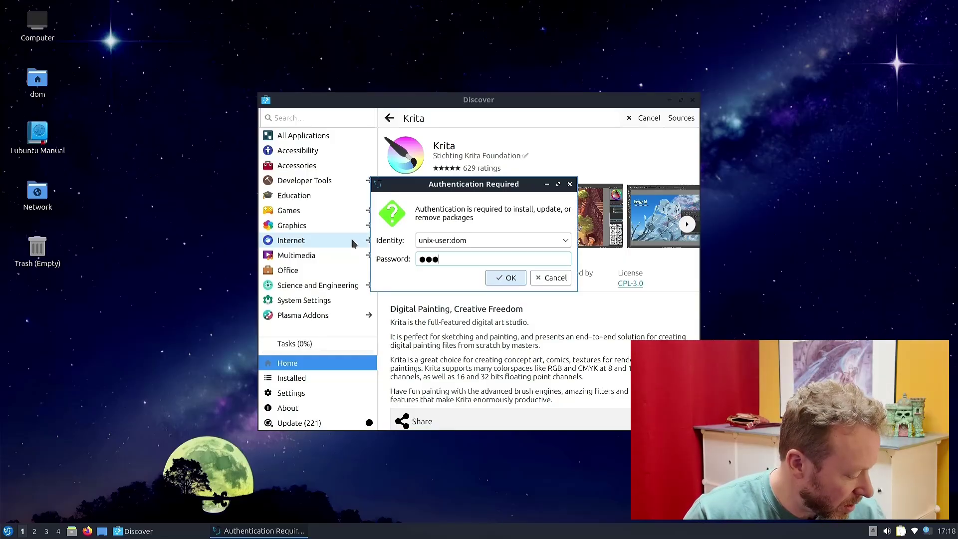
pyautogui.press('Return')
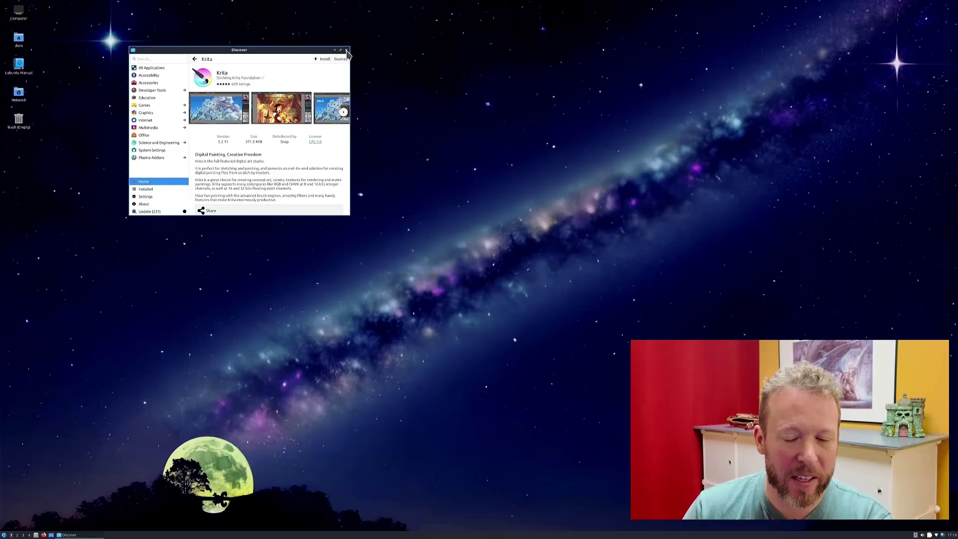
# Step: Reopen the LXQt monitor settings, set the resolution to 1920x1080 again, and keep the applied change
pyautogui.rightClick(483, 184)
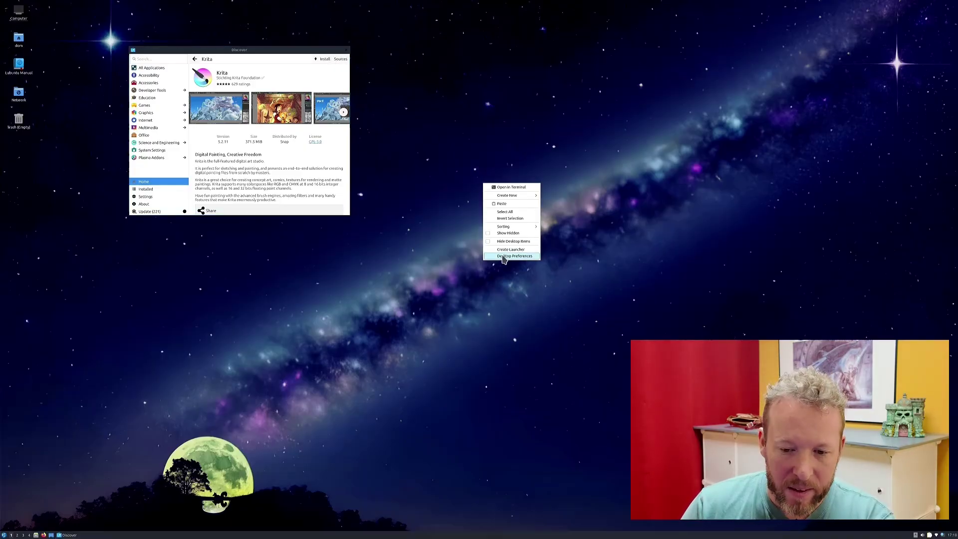
pyautogui.click(363, 306)
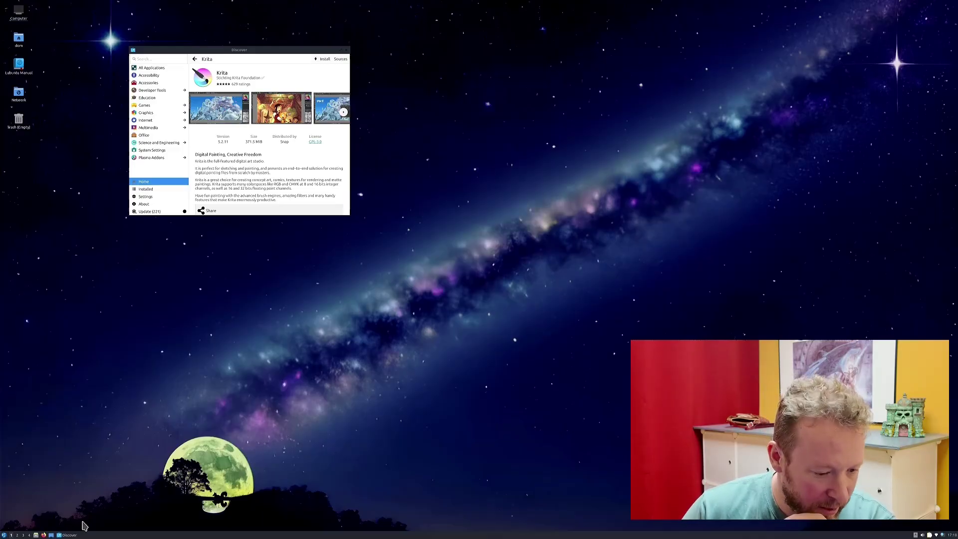
pyautogui.click(4, 534)
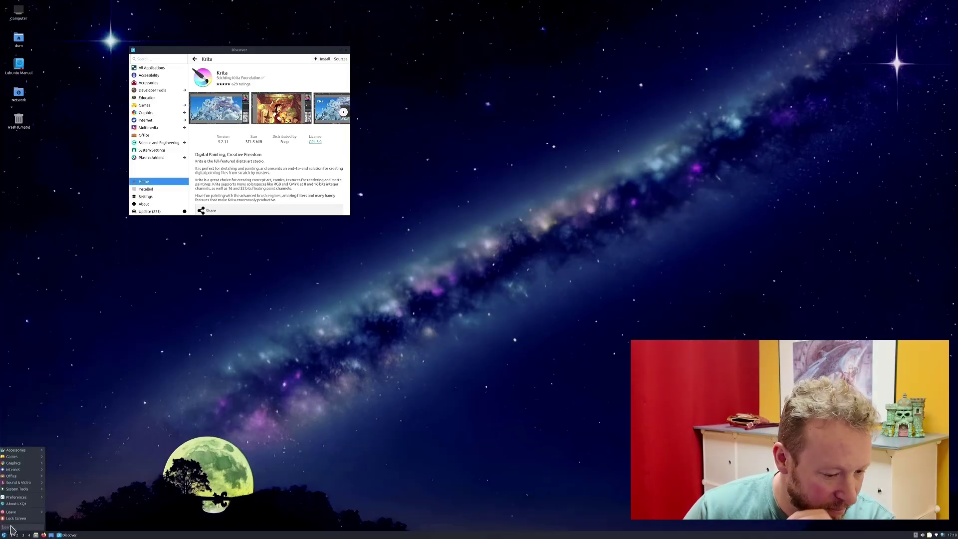
pyautogui.moveTo(16, 497)
pyautogui.moveTo(77, 465)
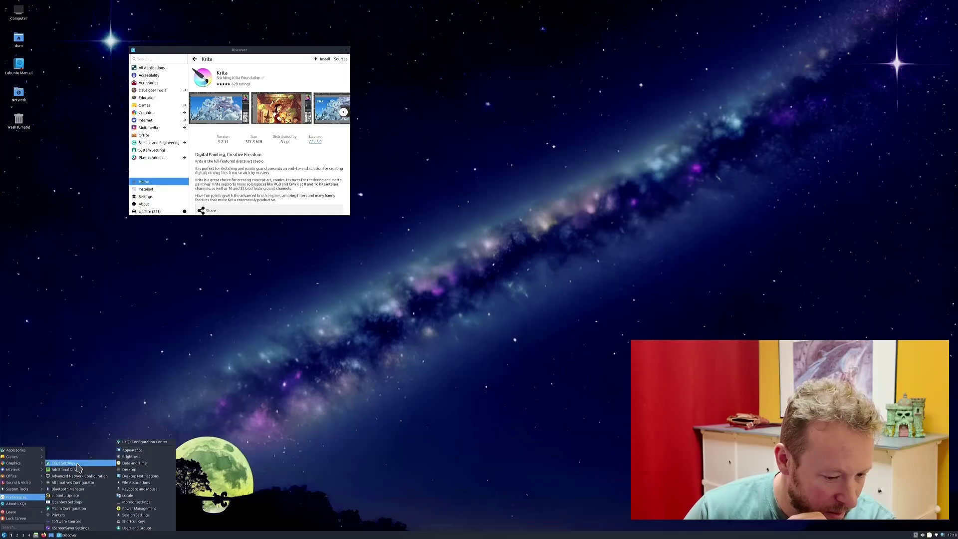
pyautogui.click(136, 502)
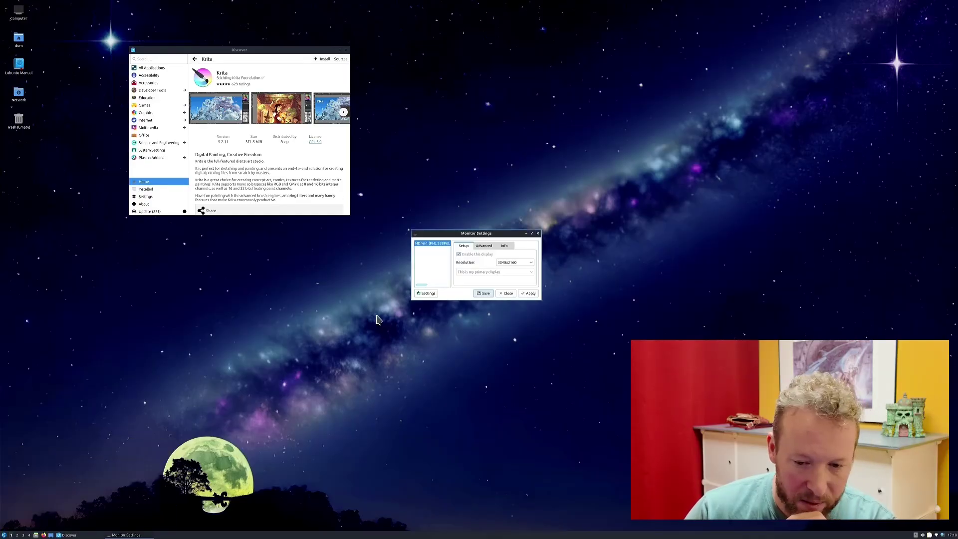
pyautogui.click(531, 263)
pyautogui.click(517, 287)
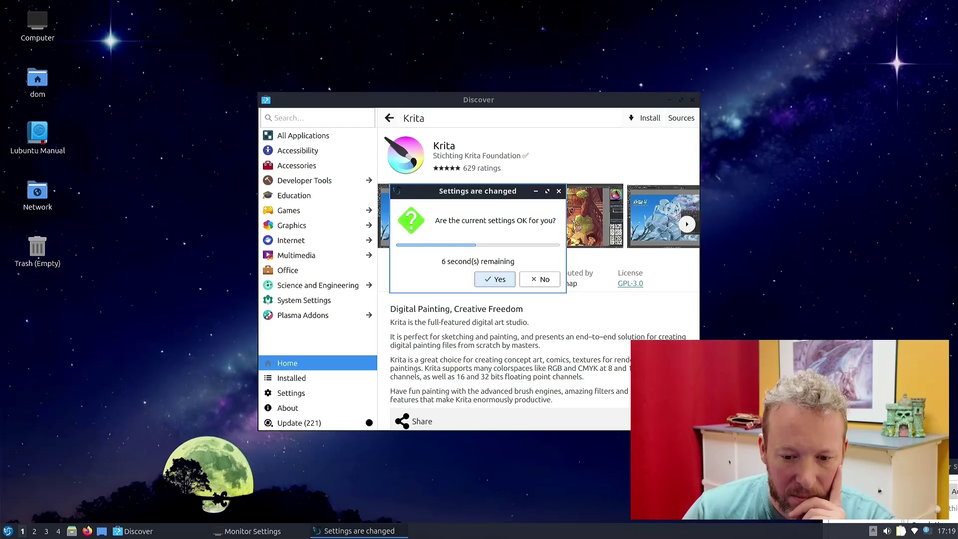
pyautogui.click(494, 280)
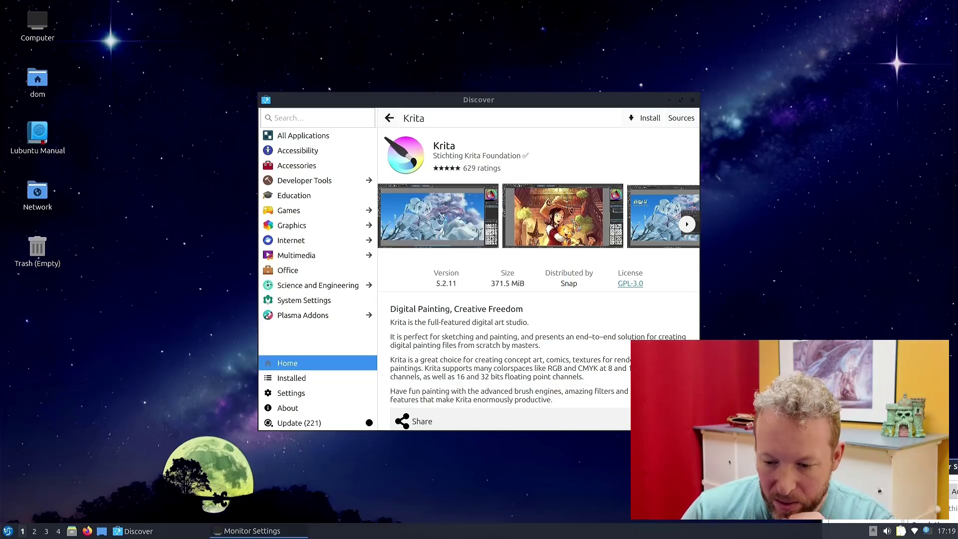
# Step: Move the Monitor Settings and Discover windows apart, and install Discover's missing Flatpak backend, authenticating with the account password
pyautogui.moveTo(870, 465); pyautogui.dragTo(745, 11)
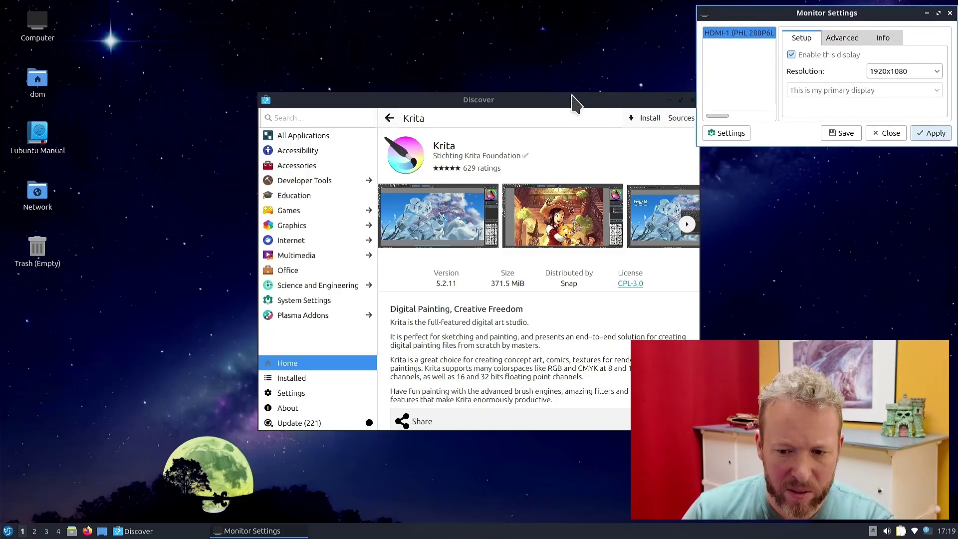
pyautogui.moveTo(573, 100); pyautogui.dragTo(496, 110)
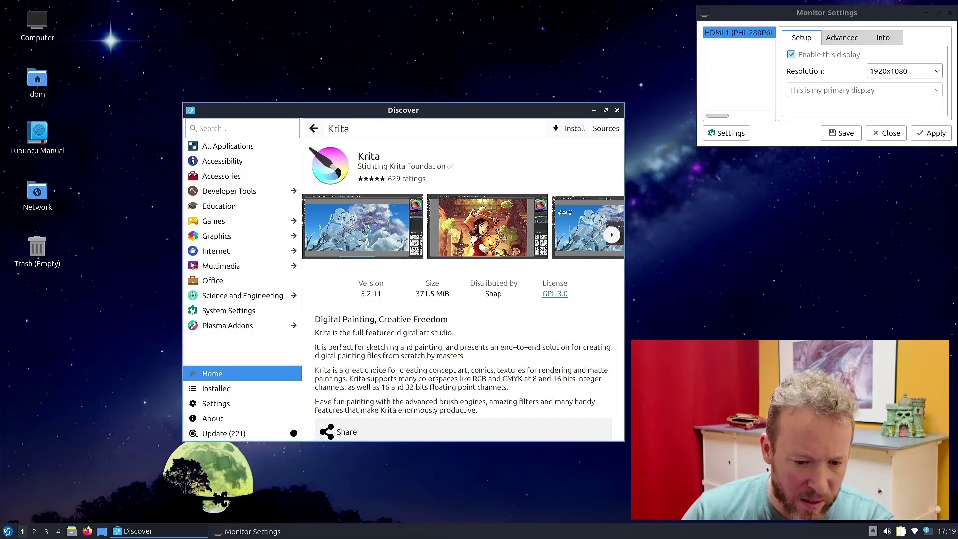
pyautogui.click(220, 403)
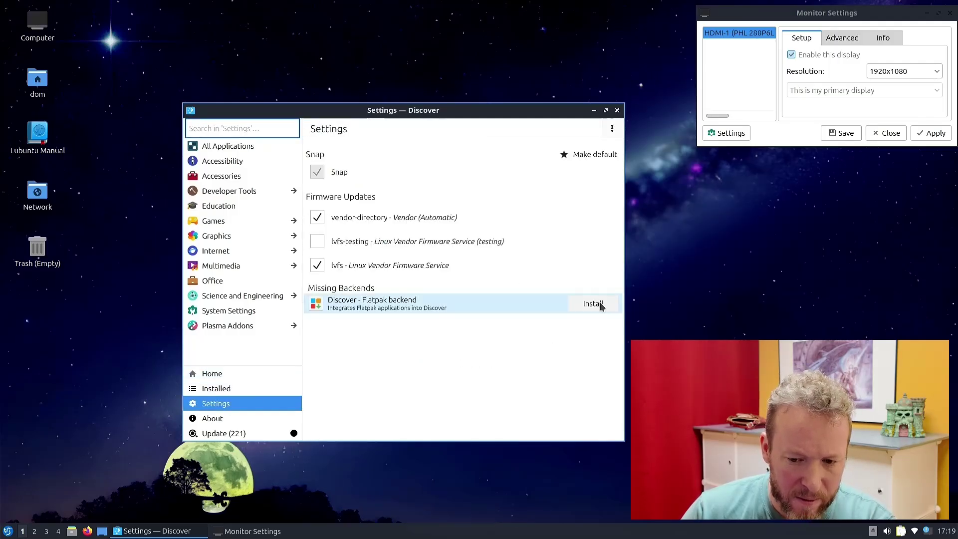
pyautogui.click(594, 304)
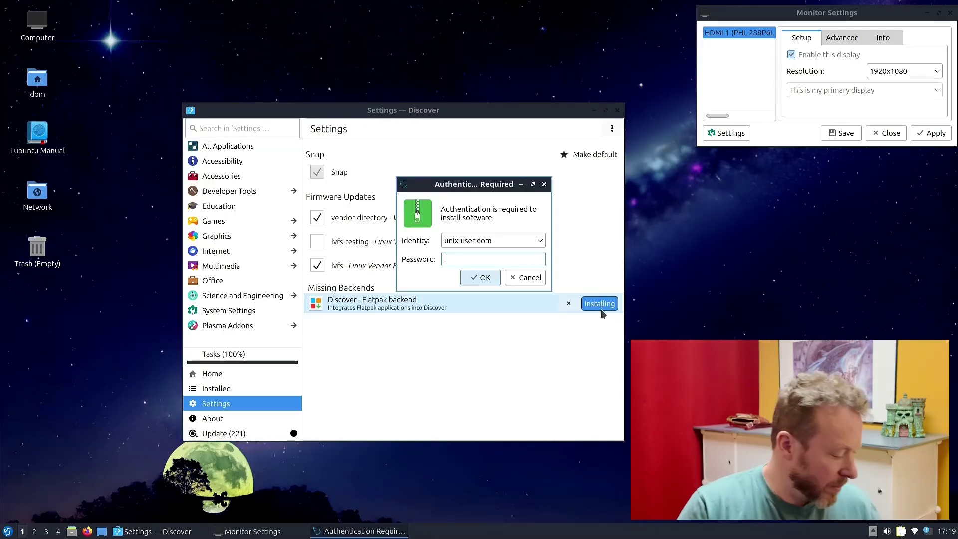
pyautogui.write('***')
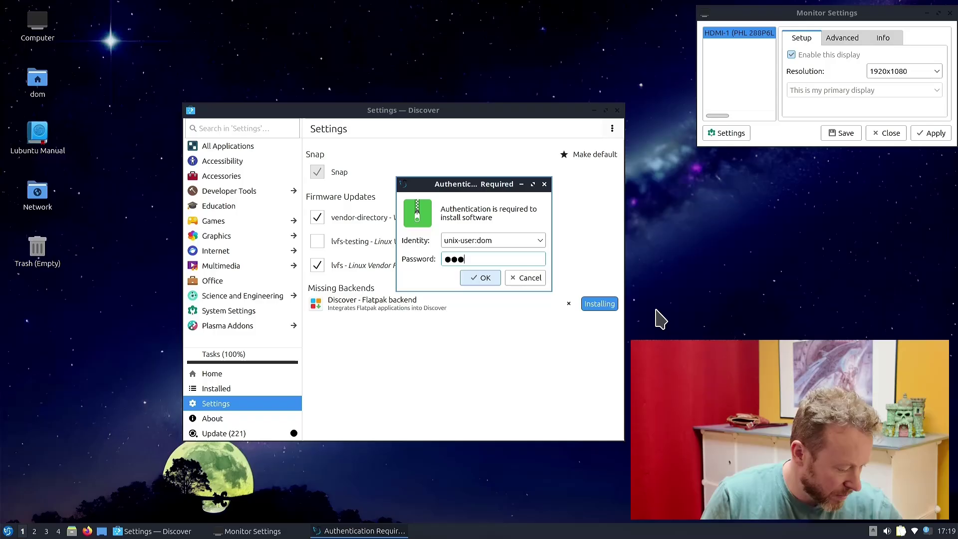
pyautogui.write('*****')
pyautogui.press('Return')
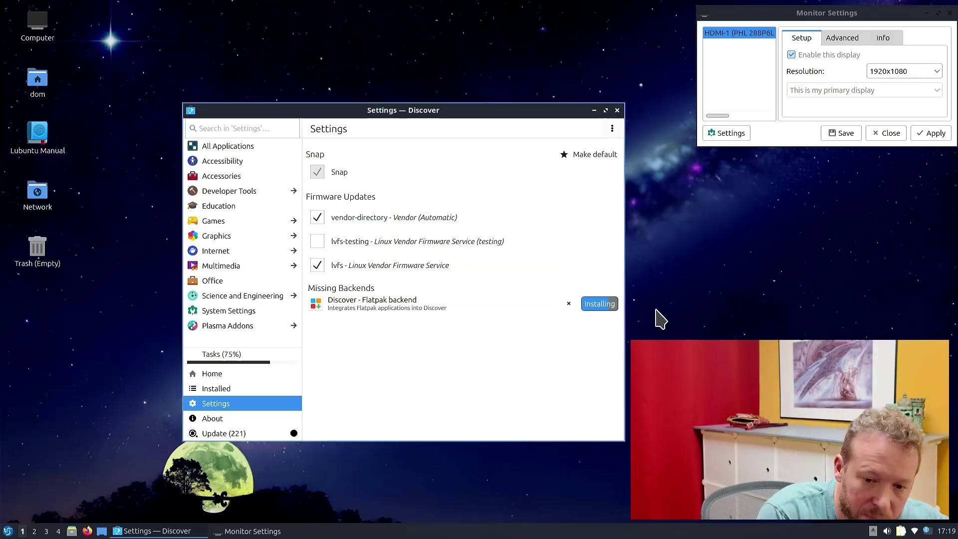
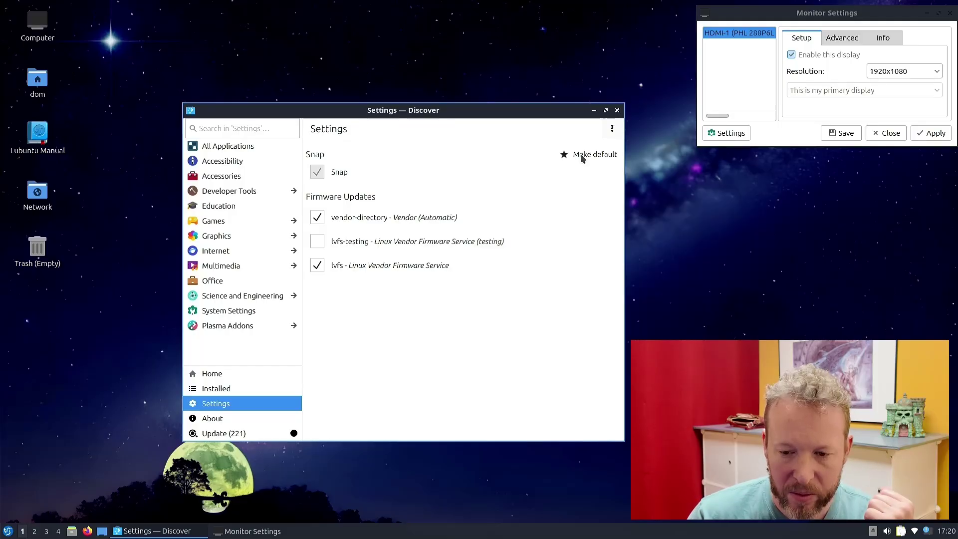
# Step: Restart Discover from the System Tools applications, check which sources Krita's page offers, and close Discover
pyautogui.click(617, 110)
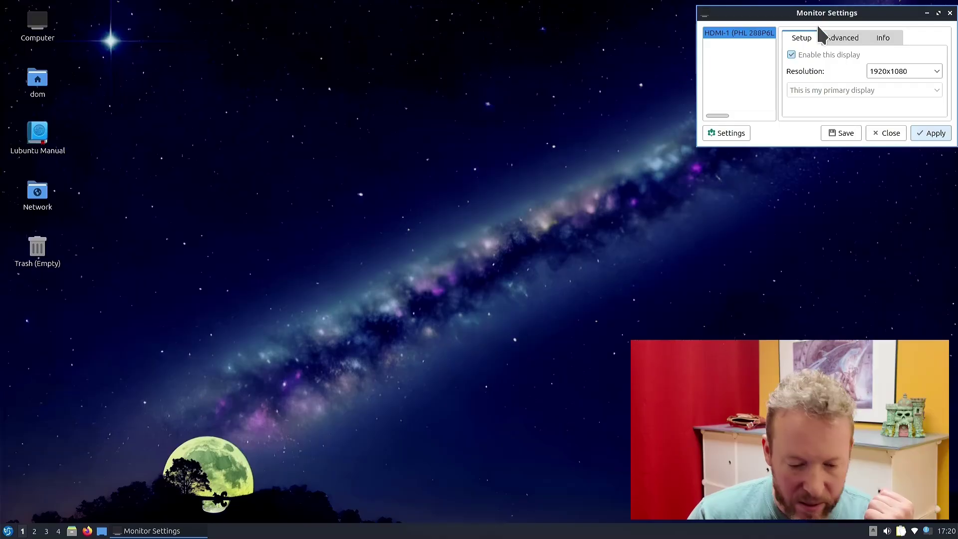
pyautogui.click(7, 532)
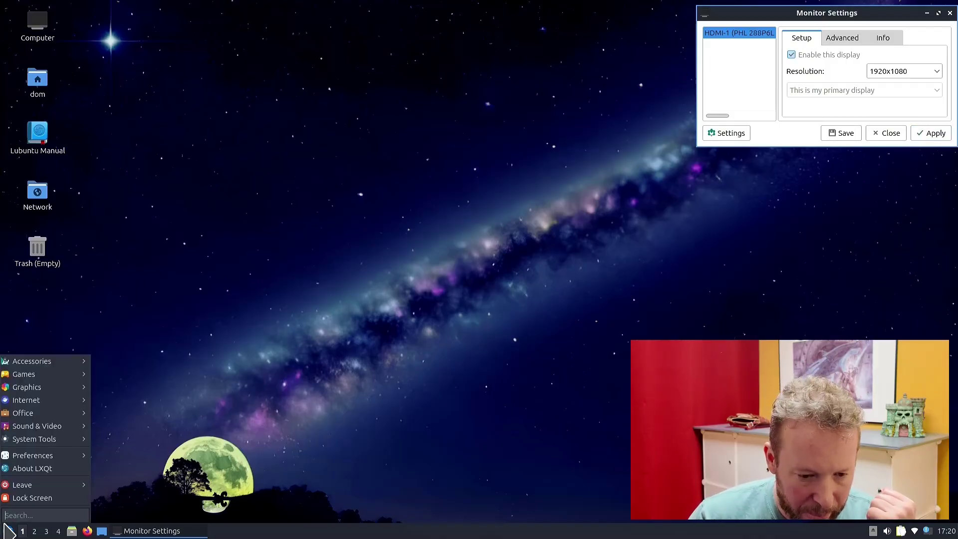
pyautogui.moveTo(32, 459)
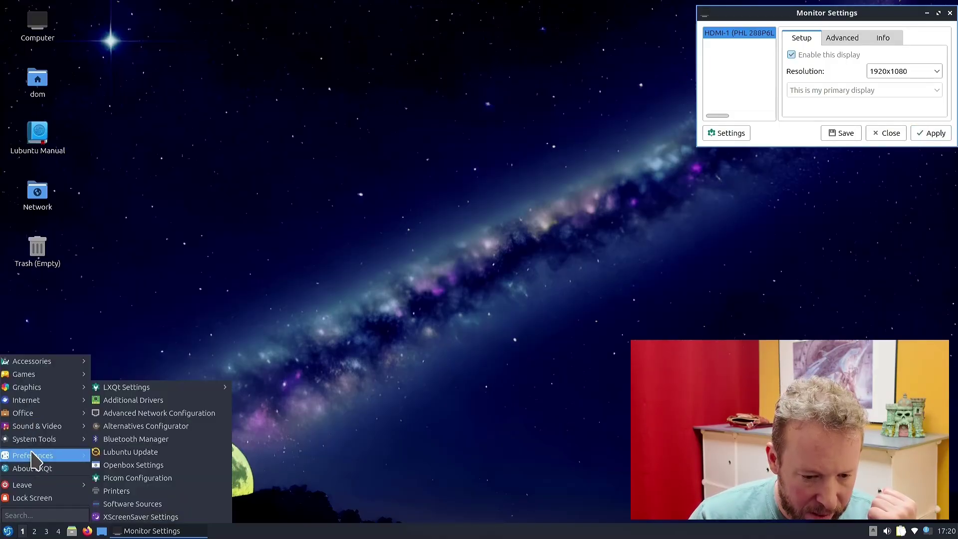
pyautogui.moveTo(50, 438)
pyautogui.click(118, 432)
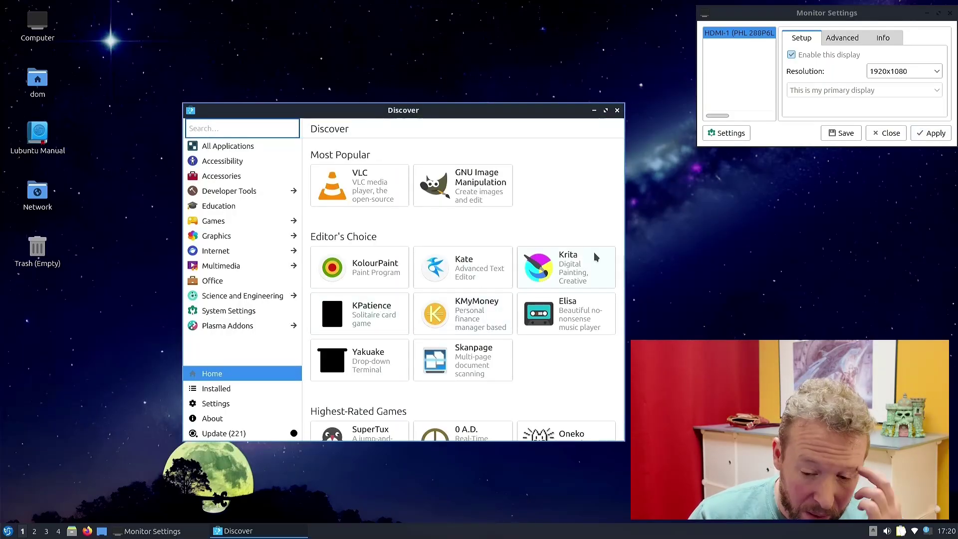
pyautogui.click(576, 270)
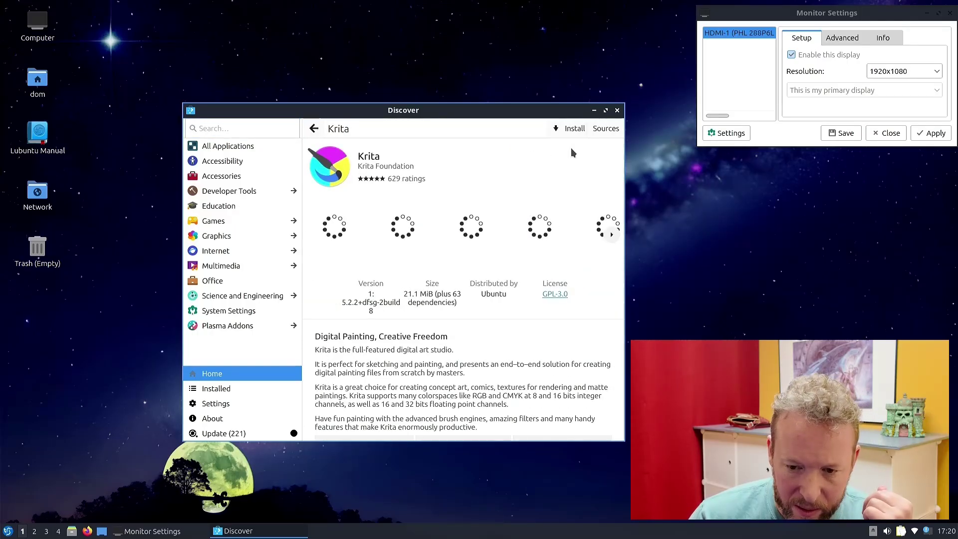
pyautogui.click(606, 131)
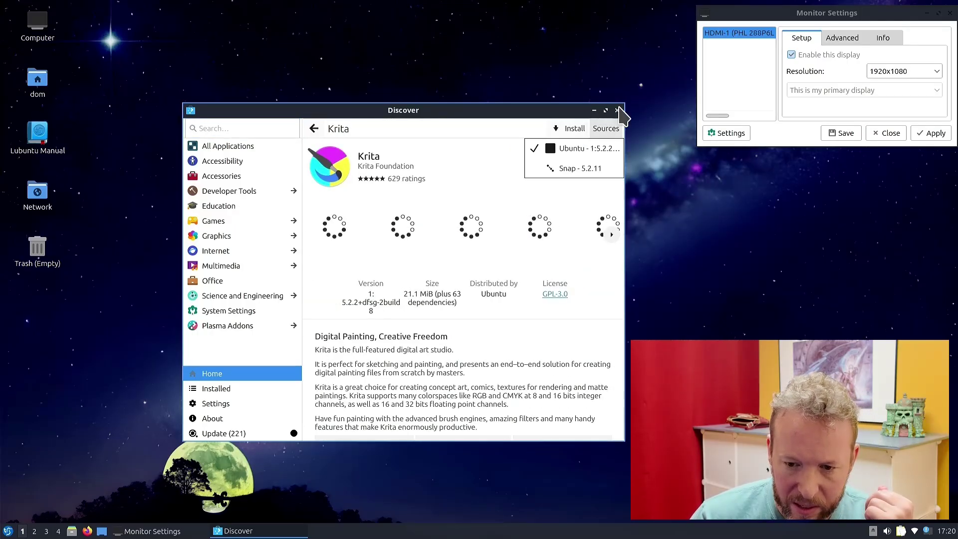
pyautogui.click(617, 111)
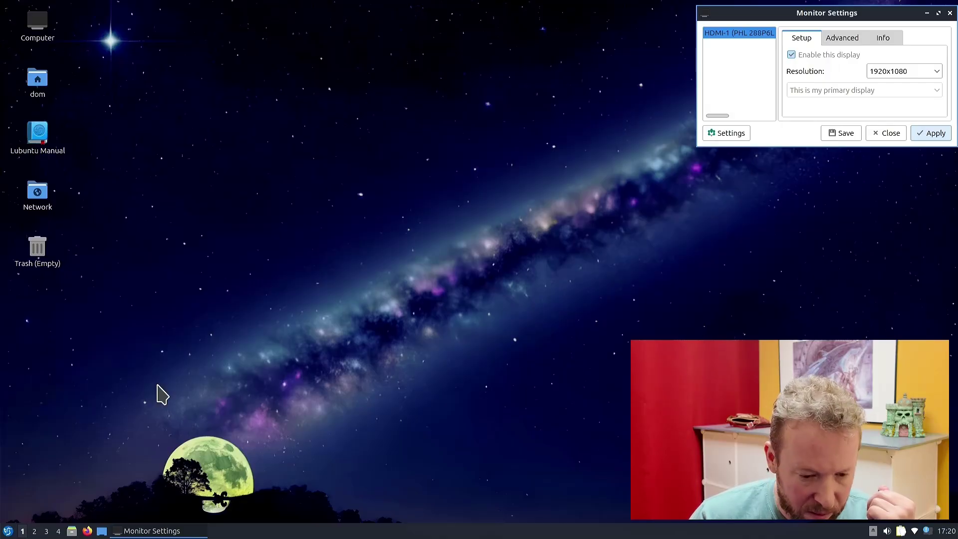
# Step: Log out of the Lubuntu session through the Leave dialog and confirm the logout
pyautogui.click(8, 531)
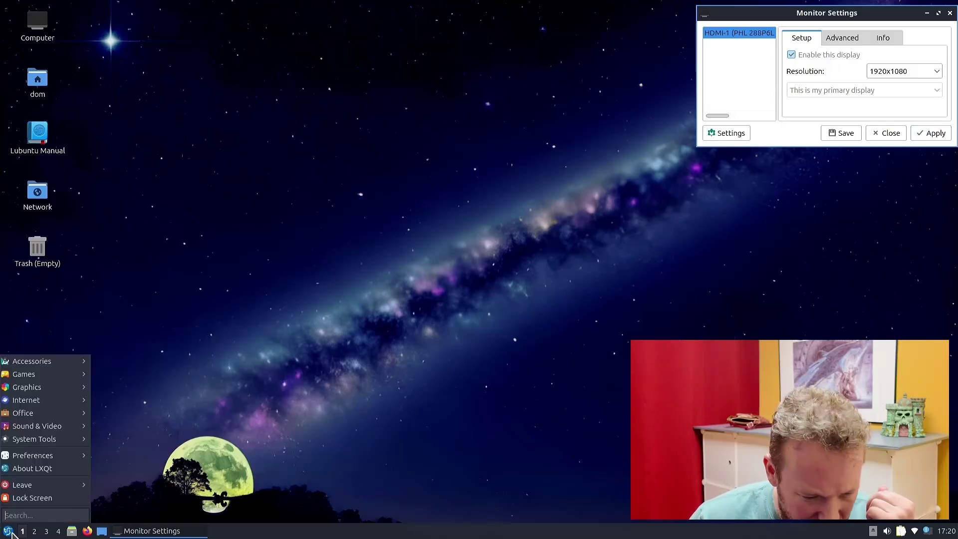
pyautogui.moveTo(31, 484)
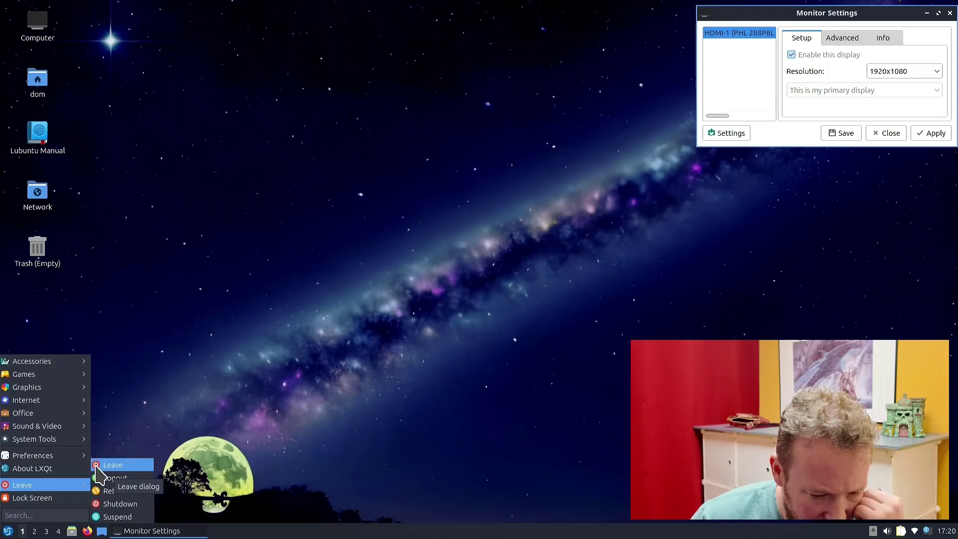
pyautogui.click(134, 468)
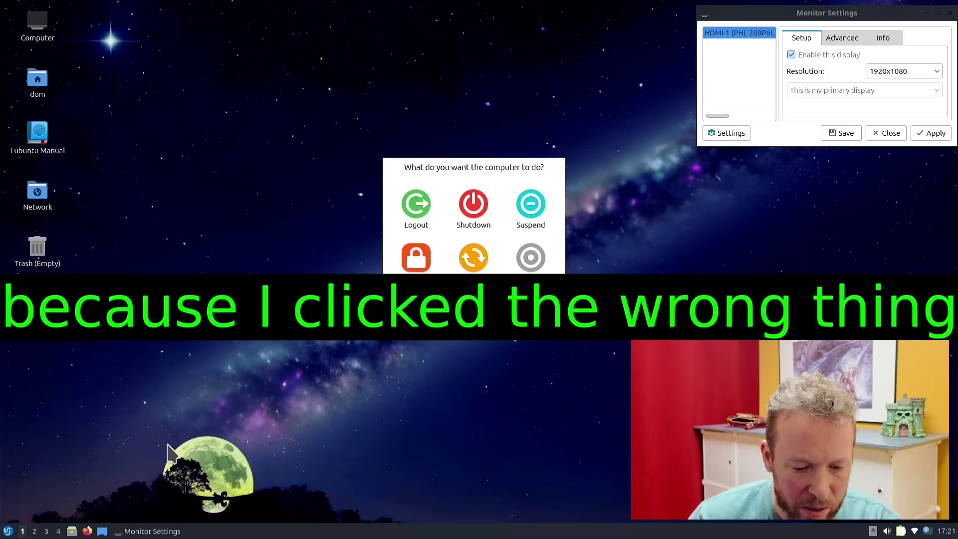
pyautogui.click(417, 204)
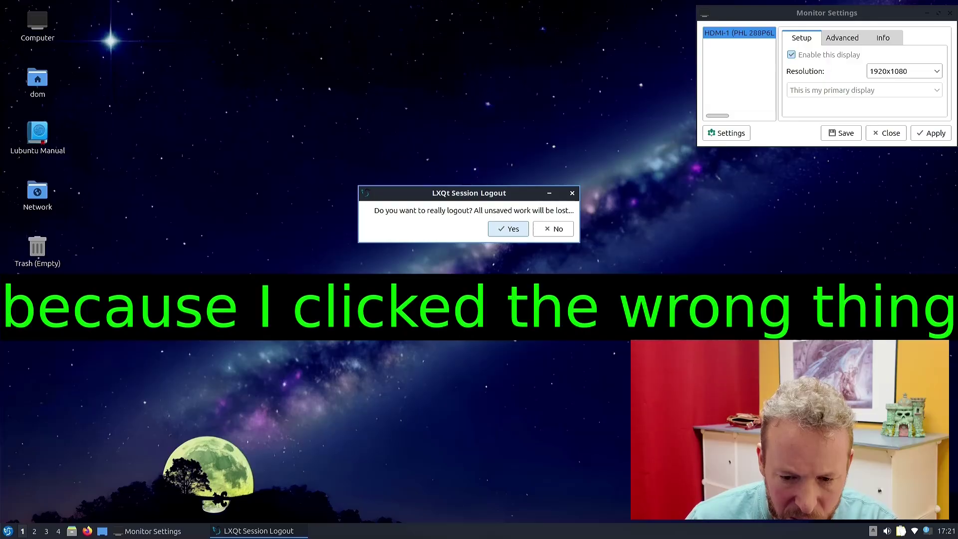
pyautogui.click(506, 234)
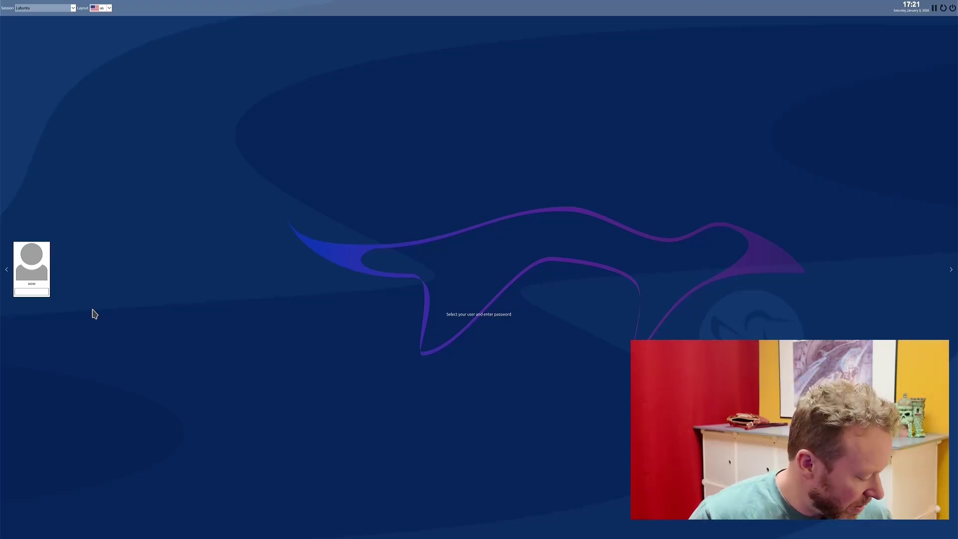
# Step: Log in to the Lubuntu session with the account password
pyautogui.write('******')
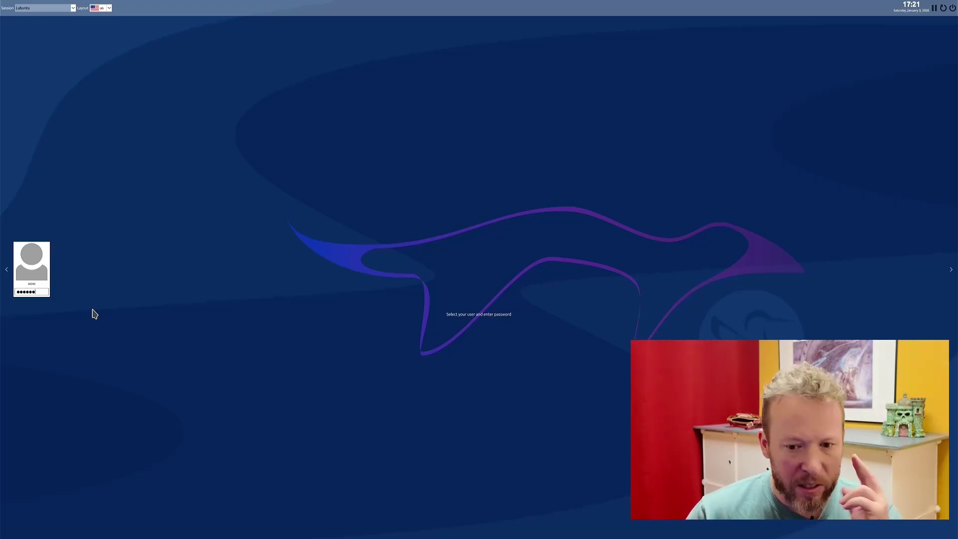
pyautogui.press('Return')
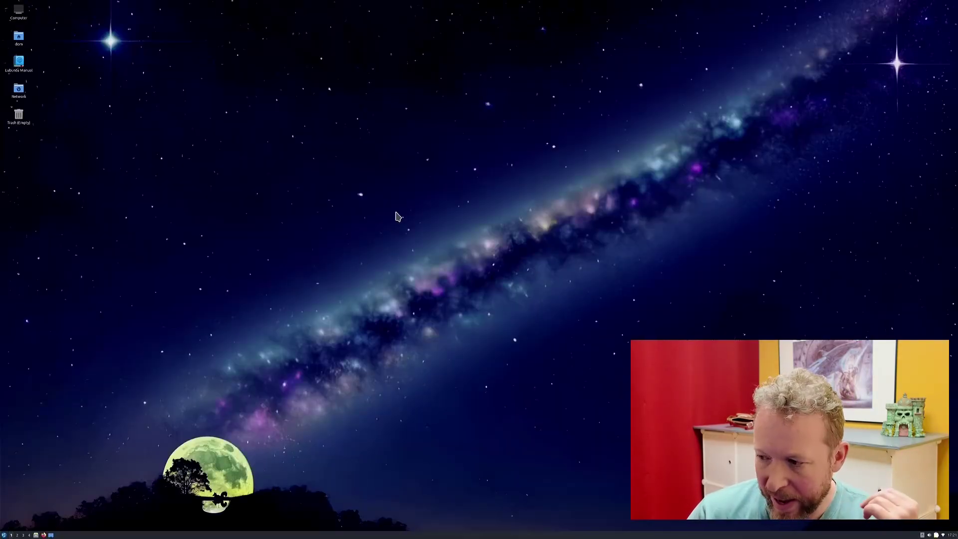
# Step: Set the display resolution to 1920x1080 in Monitor Settings, apply it and minimize that window
pyautogui.rightClick(424, 247)
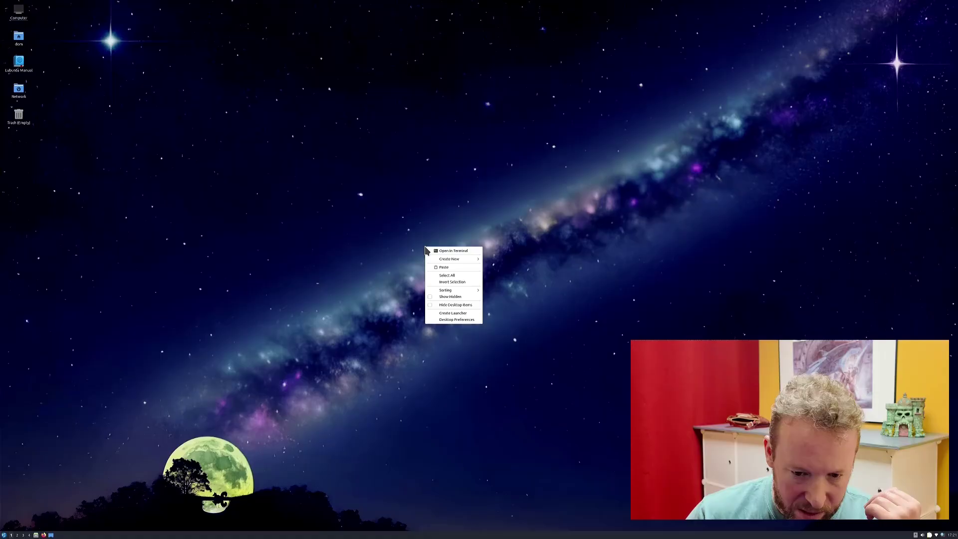
pyautogui.click(374, 275)
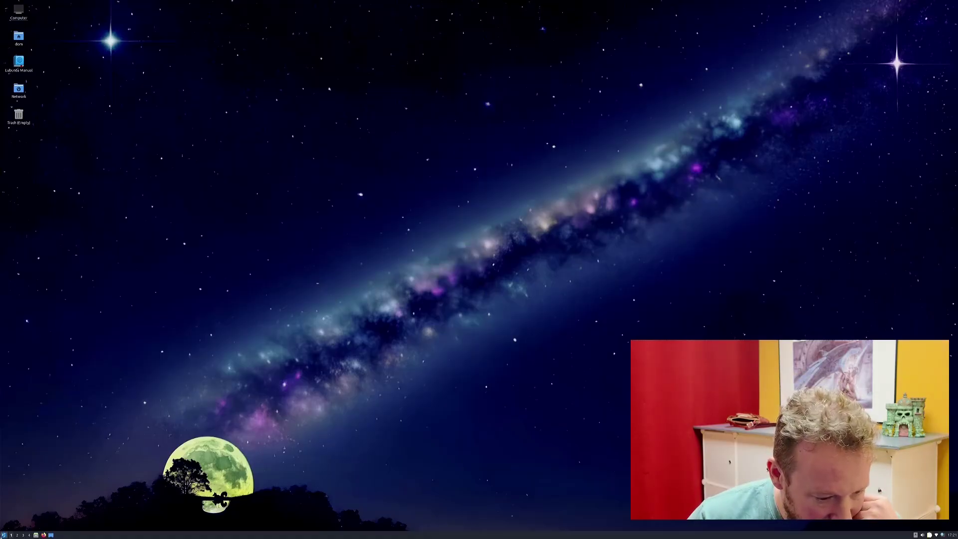
pyautogui.click(4, 536)
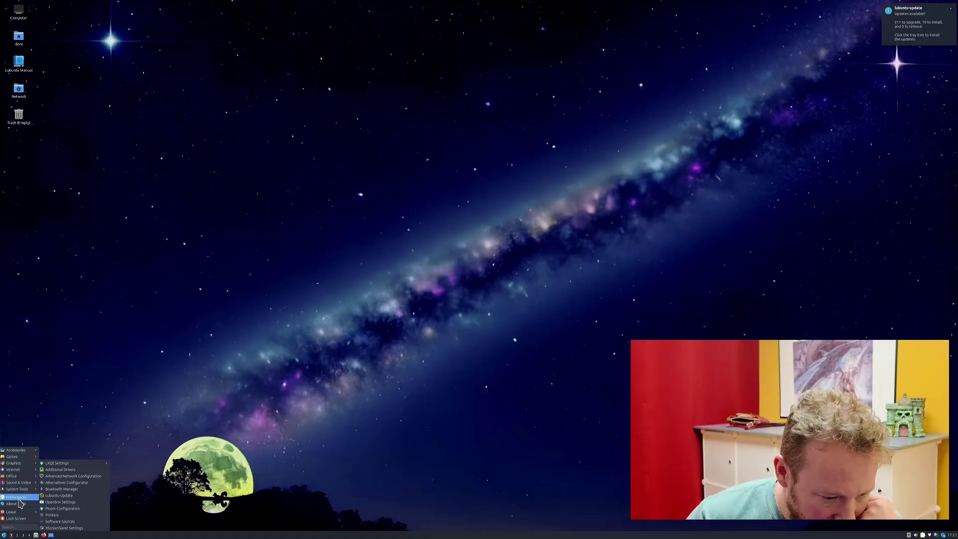
pyautogui.moveTo(74, 464)
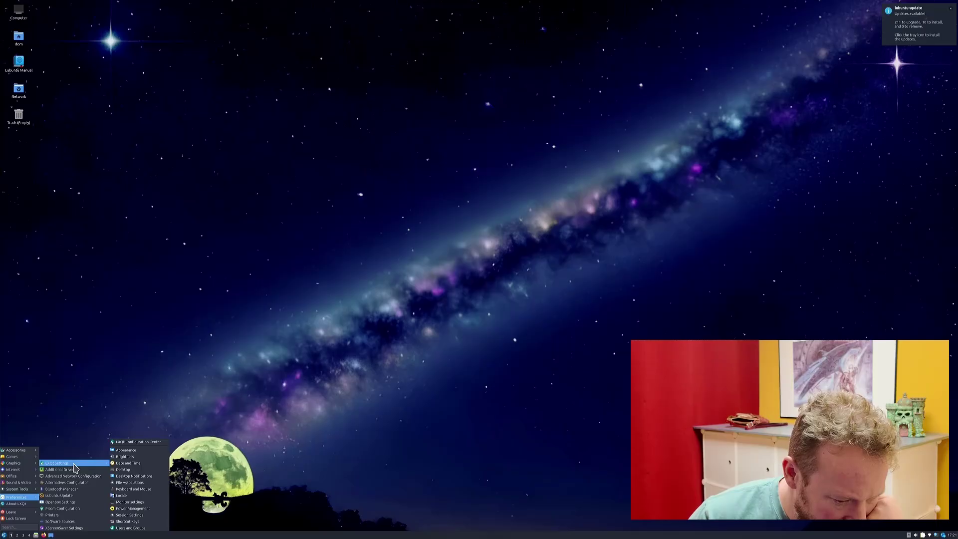
pyautogui.click(130, 502)
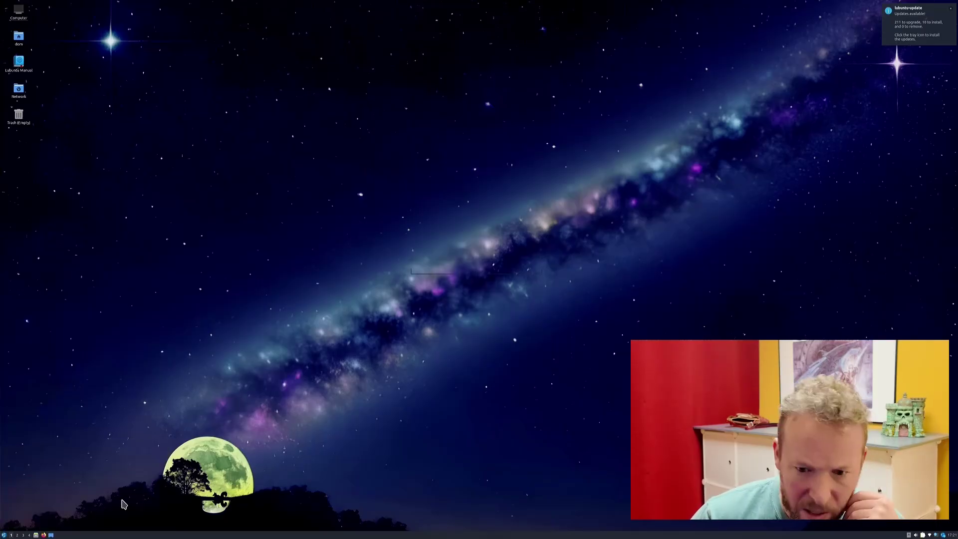
pyautogui.click(531, 263)
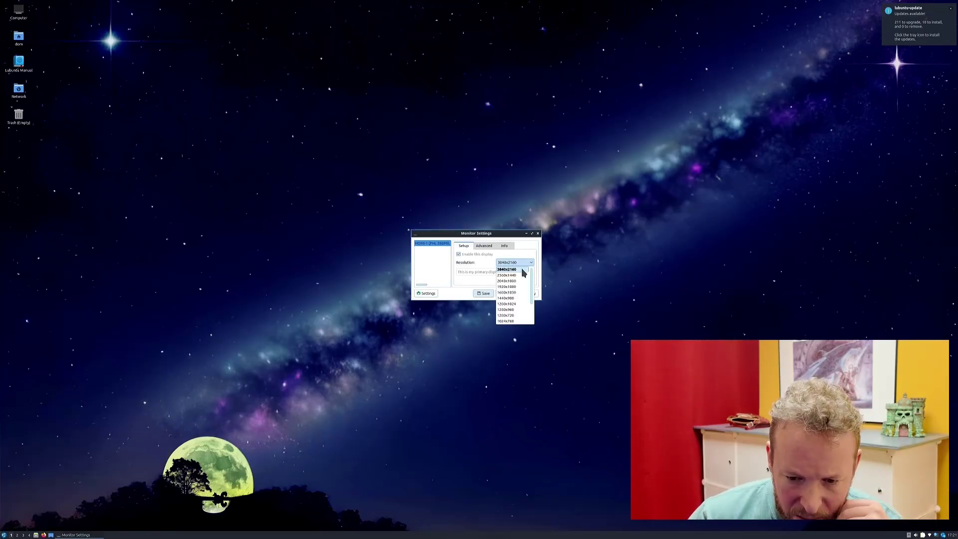
pyautogui.click(517, 287)
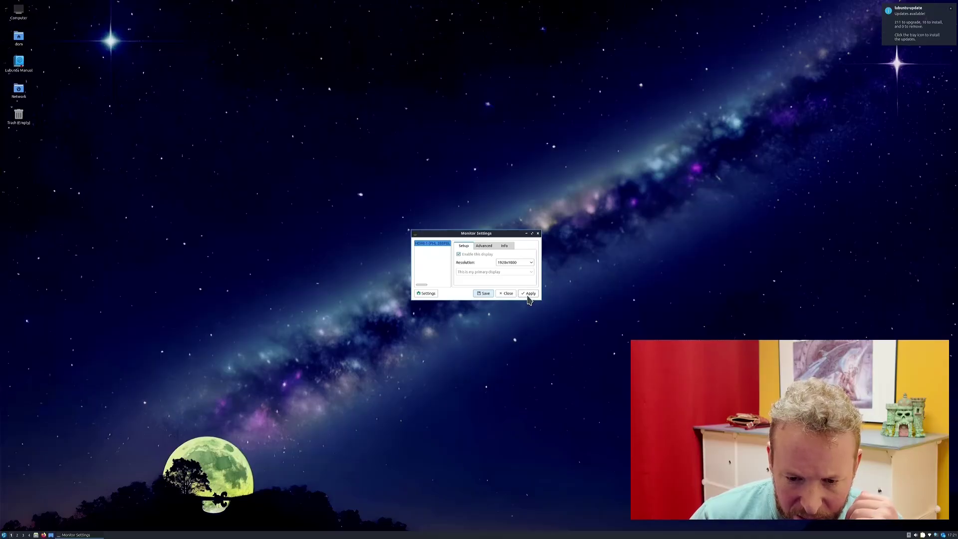
pyautogui.click(529, 294)
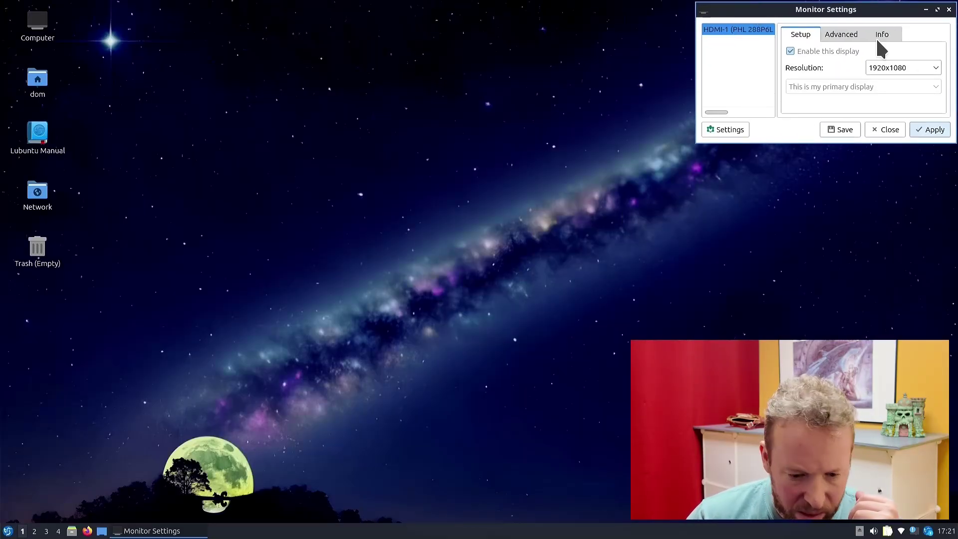
pyautogui.click(926, 10)
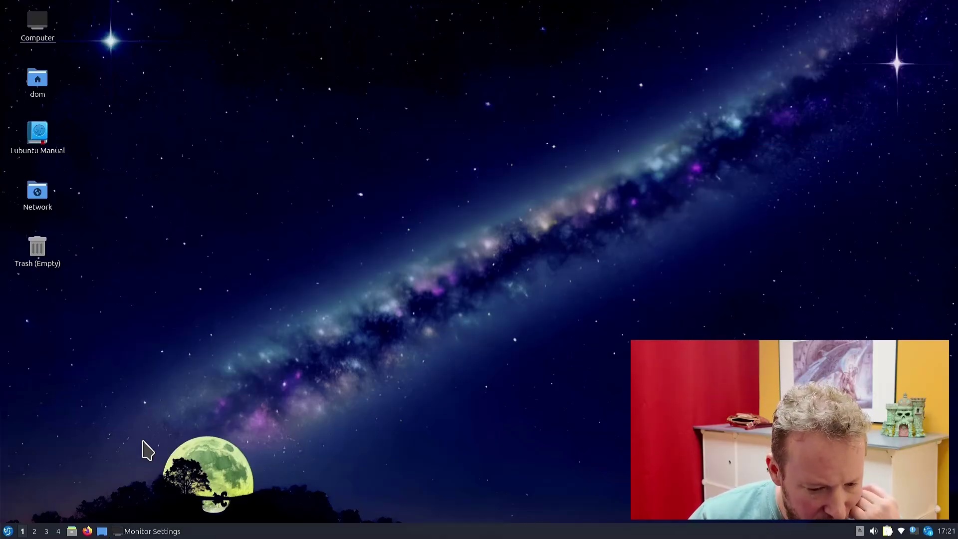
# Step: Open the Discover software center's settings and make Flatpak the default source
pyautogui.click(11, 523)
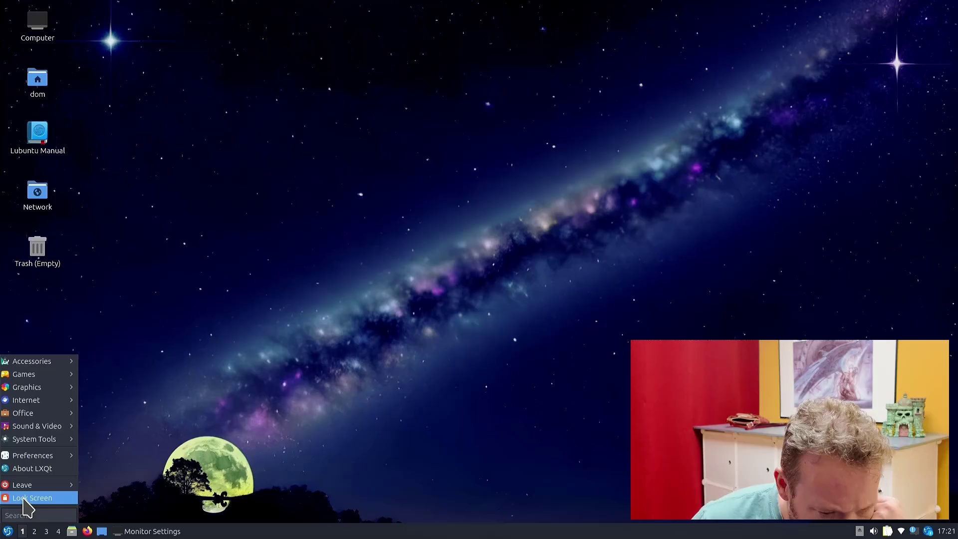
pyautogui.moveTo(43, 460)
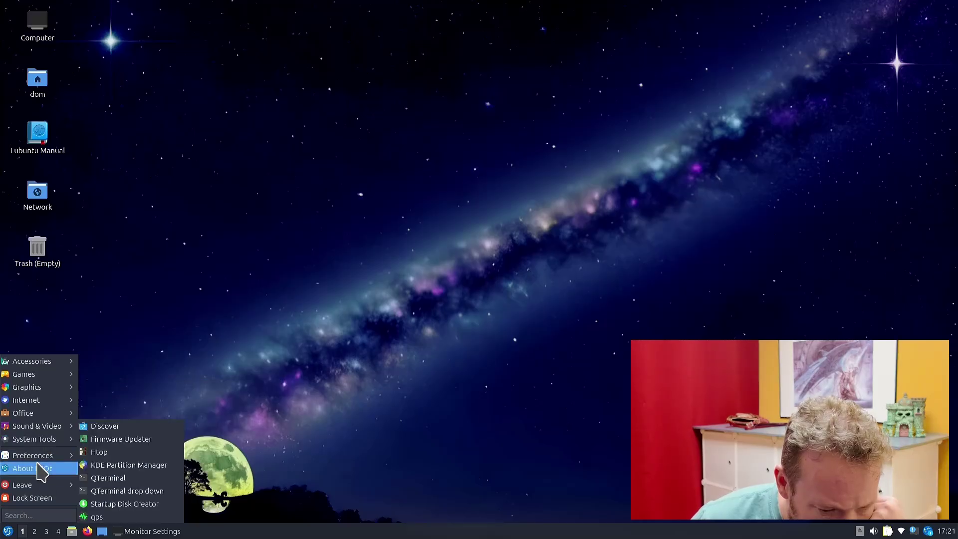
pyautogui.moveTo(40, 442)
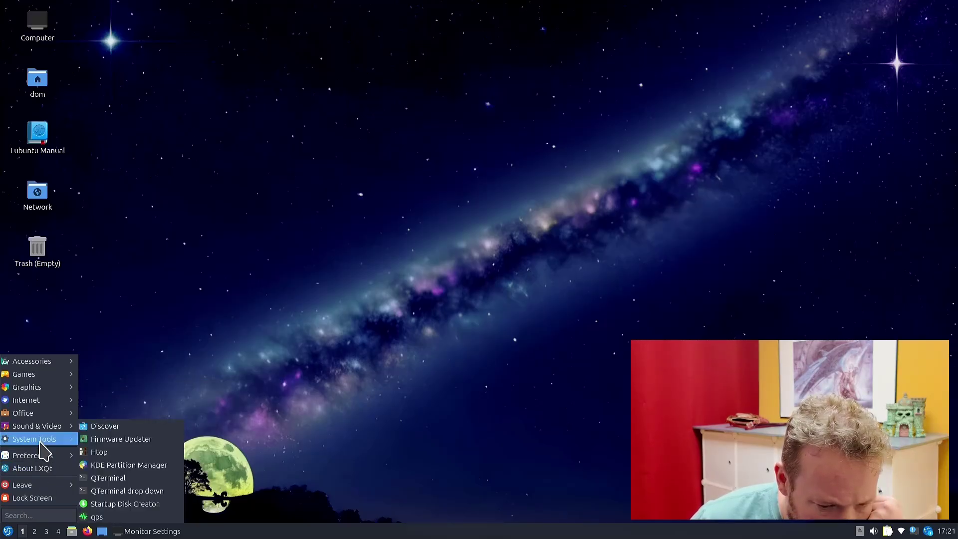
pyautogui.click(95, 426)
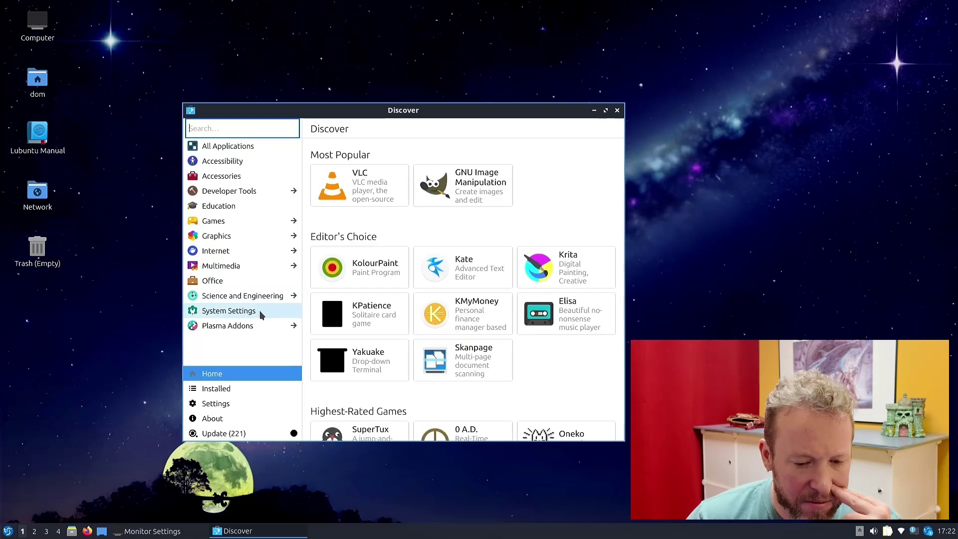
pyautogui.click(230, 408)
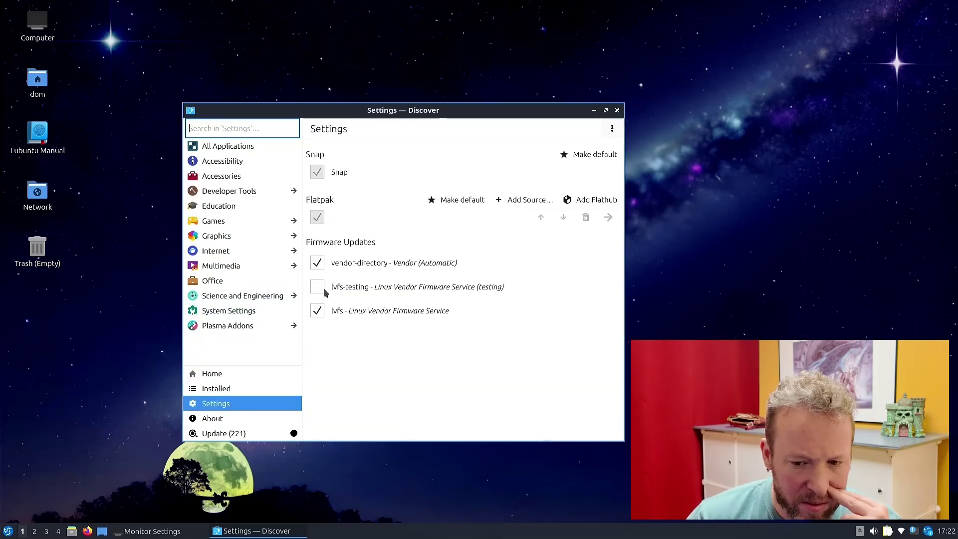
pyautogui.click(464, 200)
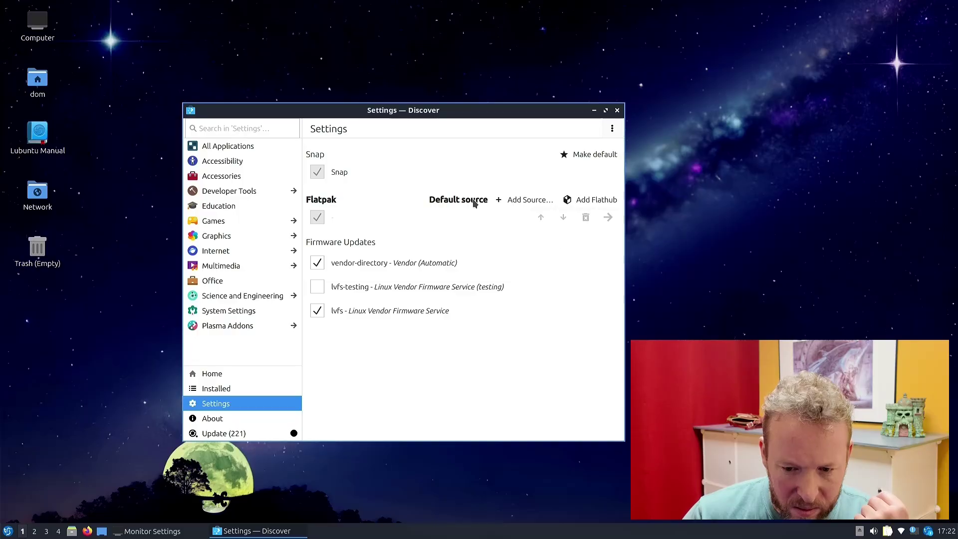
# Step: Add the Flathub repository to the Flatpak sources and authorize it with the account password
pyautogui.click(597, 200)
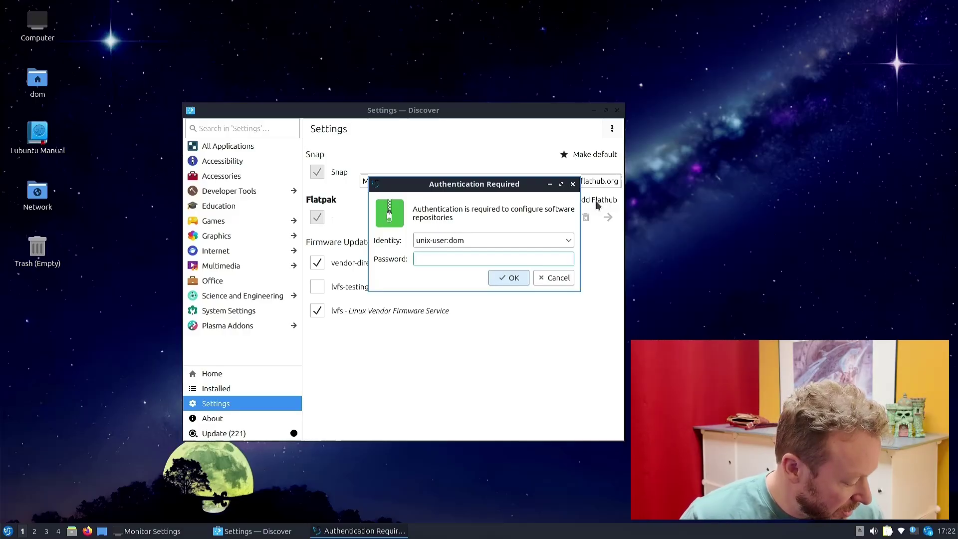
pyautogui.write('●●●●●●')
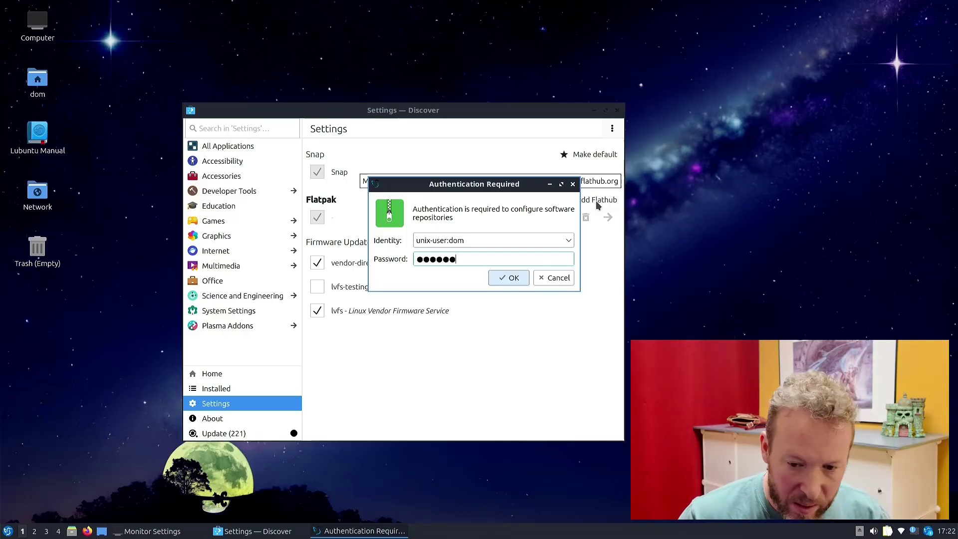
pyautogui.click(511, 277)
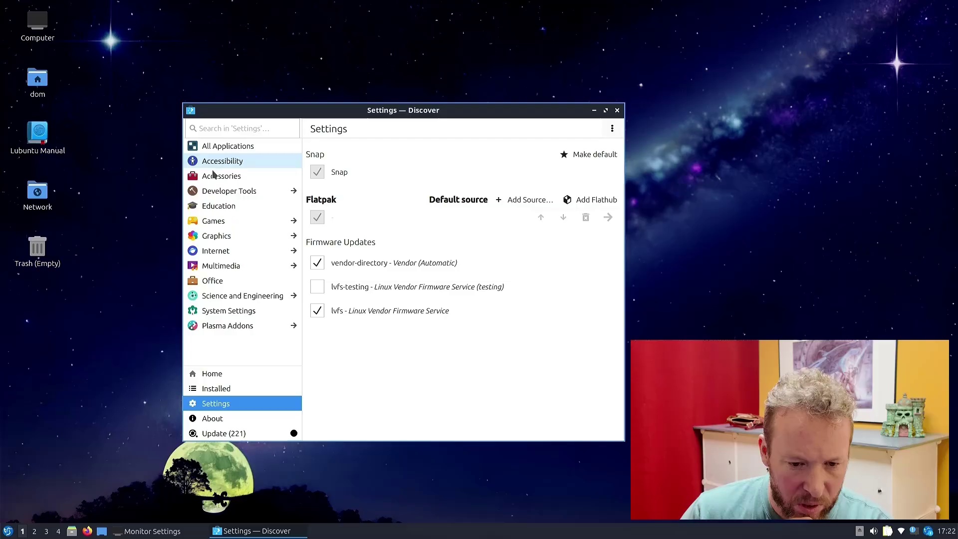
pyautogui.click(235, 132)
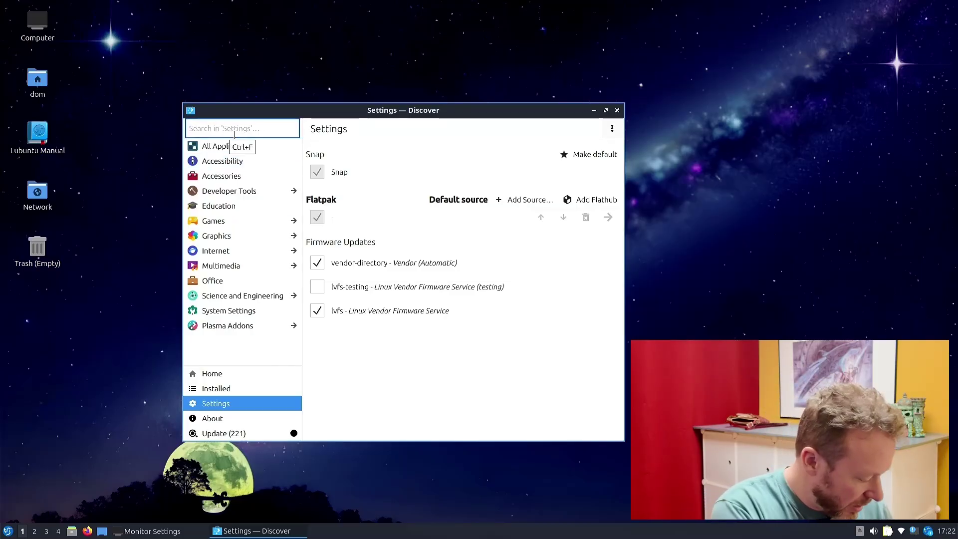
pyautogui.write('krita')
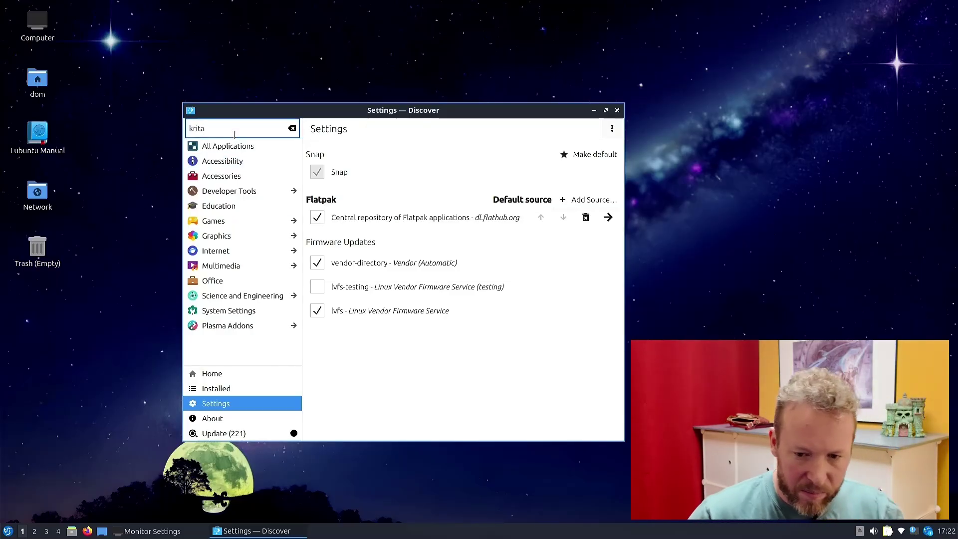
pyautogui.press('Return')
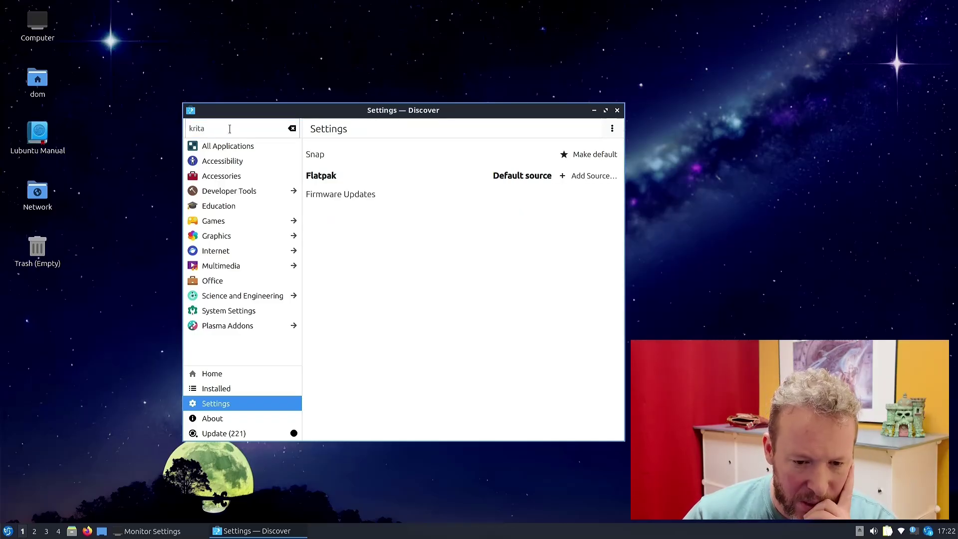
# Step: Search all applications for krita
pyautogui.click(236, 152)
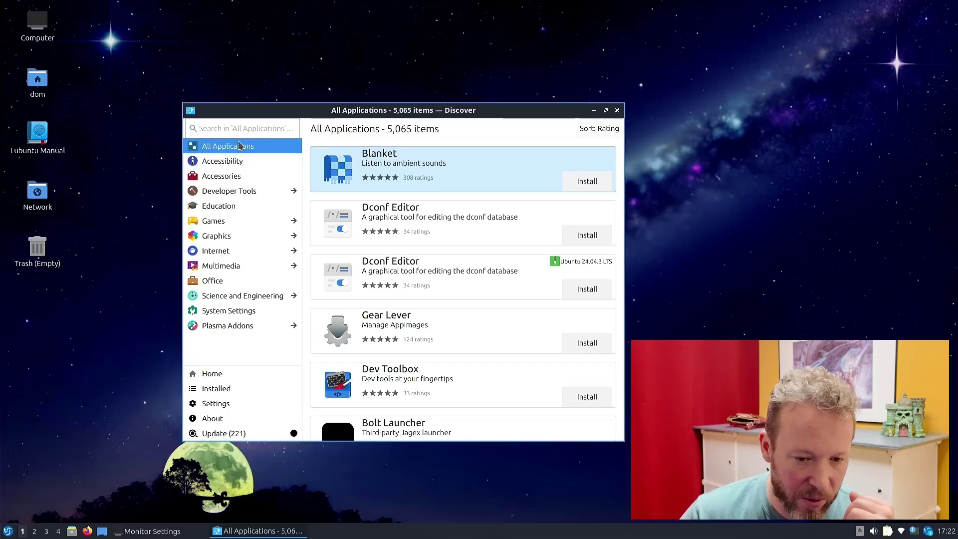
pyautogui.click(233, 131)
pyautogui.write('kr')
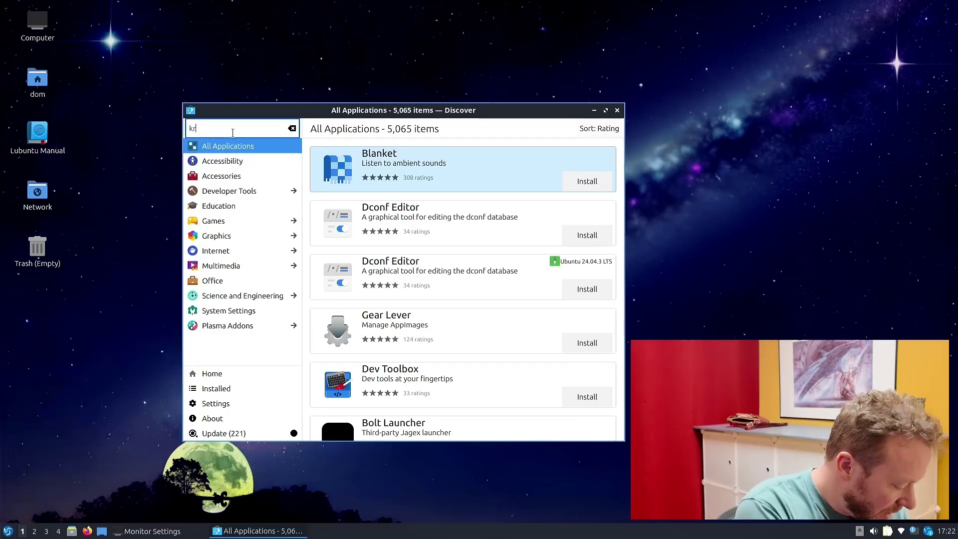
pyautogui.write('ita')
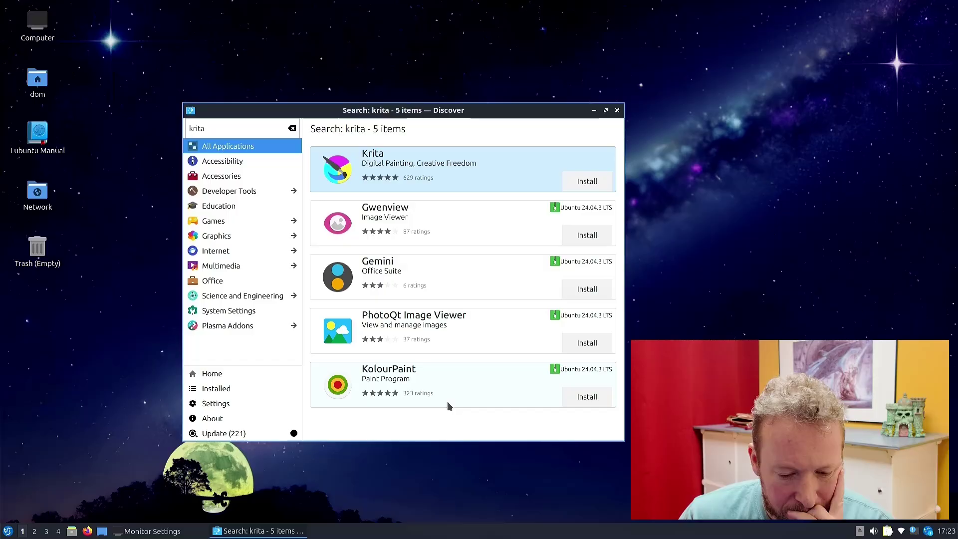
# Step: Check the configured software sources in Settings, and repeat the krita search across all applications
pyautogui.click(226, 404)
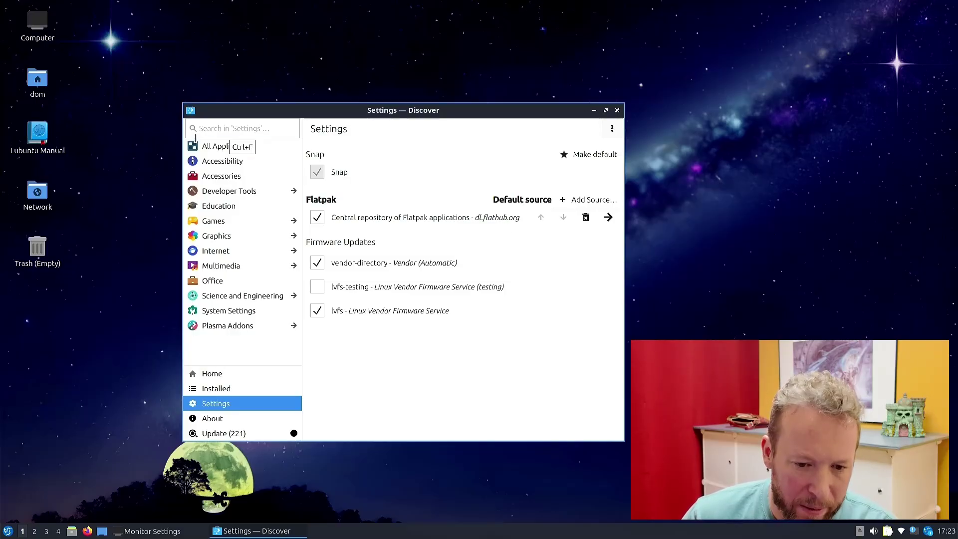
pyautogui.click(229, 145)
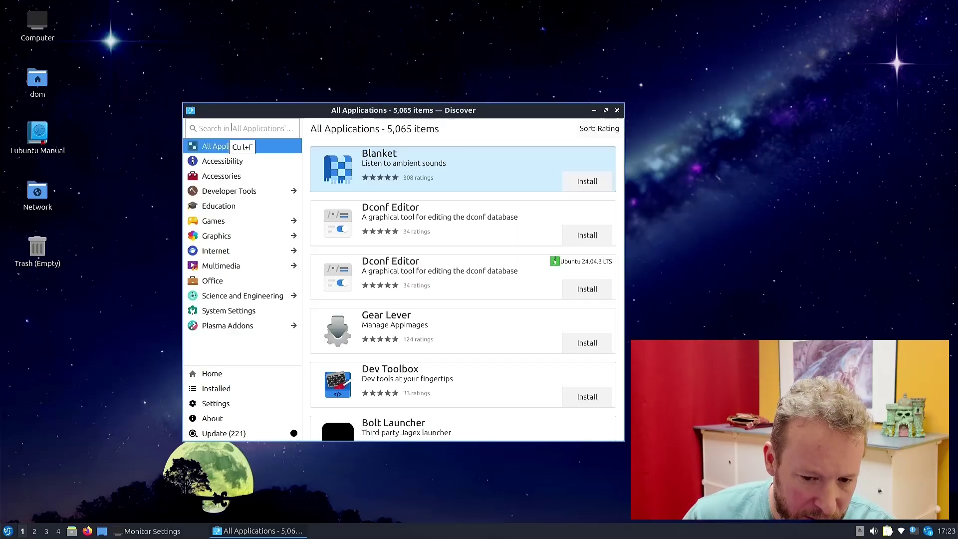
pyautogui.click(231, 128)
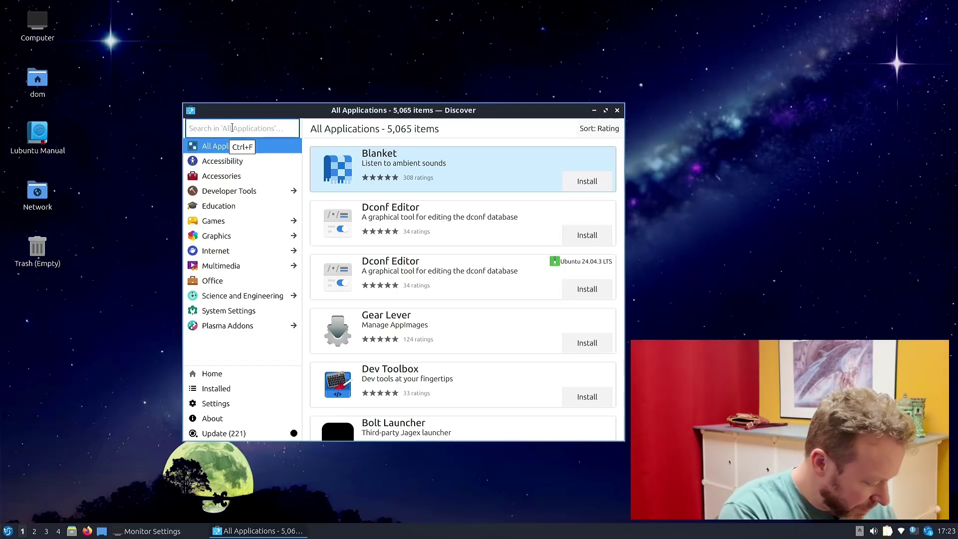
pyautogui.write('krita')
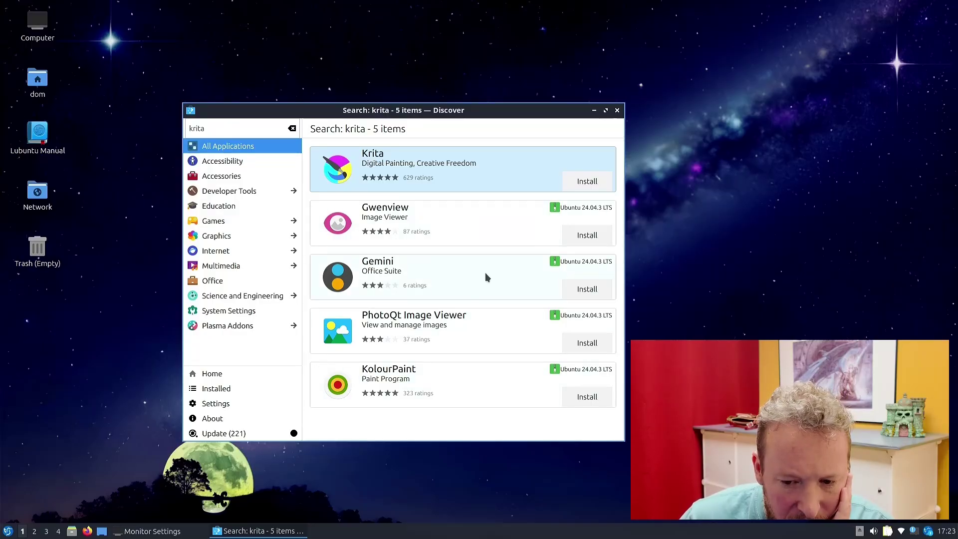
# Step: Examine Gwenview's details and its available installation sources, return to the search results and close Discover
pyautogui.click(394, 216)
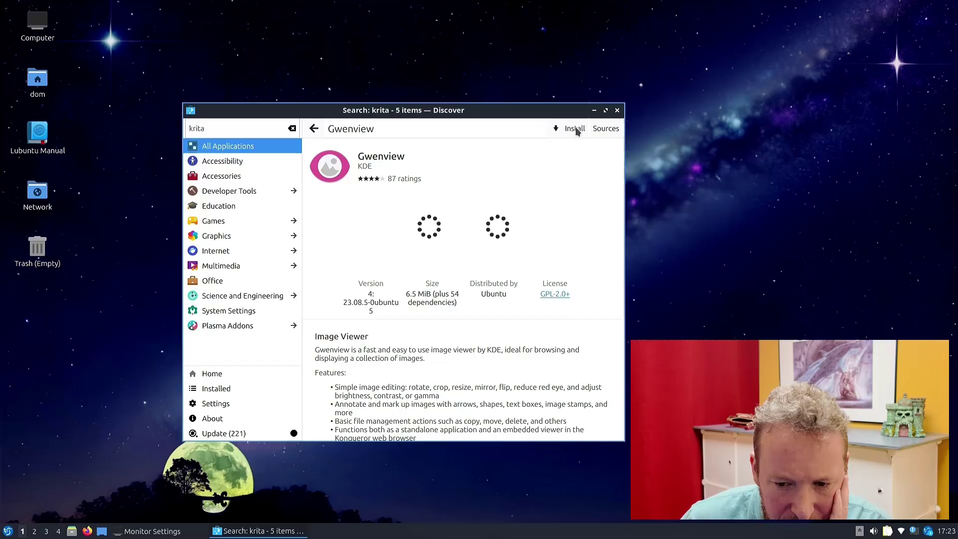
pyautogui.click(605, 130)
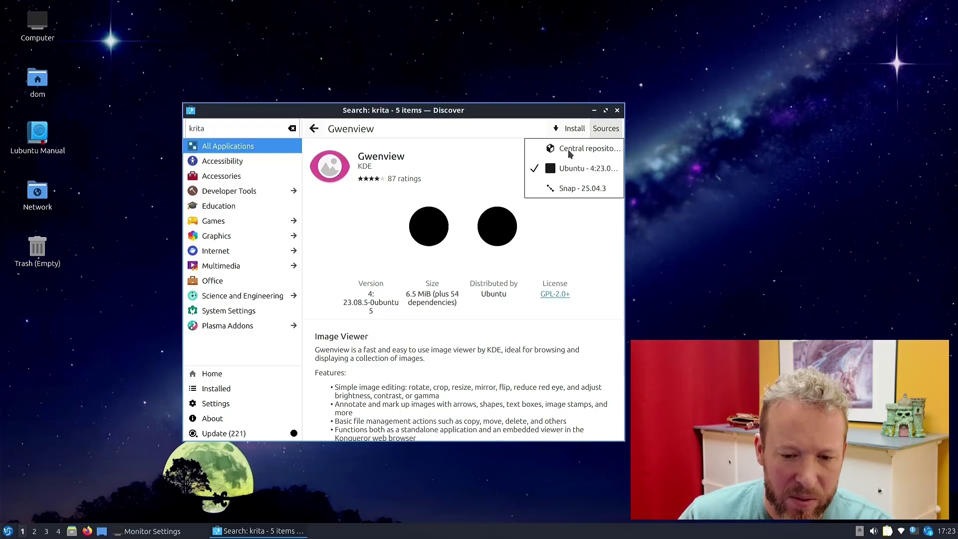
pyautogui.click(313, 129)
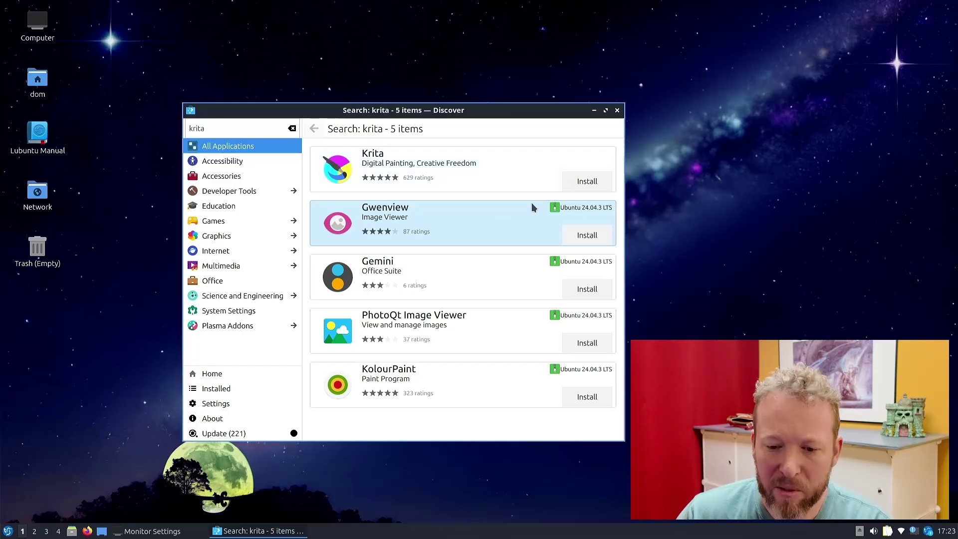
pyautogui.click(617, 110)
# Step: Reopen Discover, search for krita and examine the Krita application's details
pyautogui.click(8, 531)
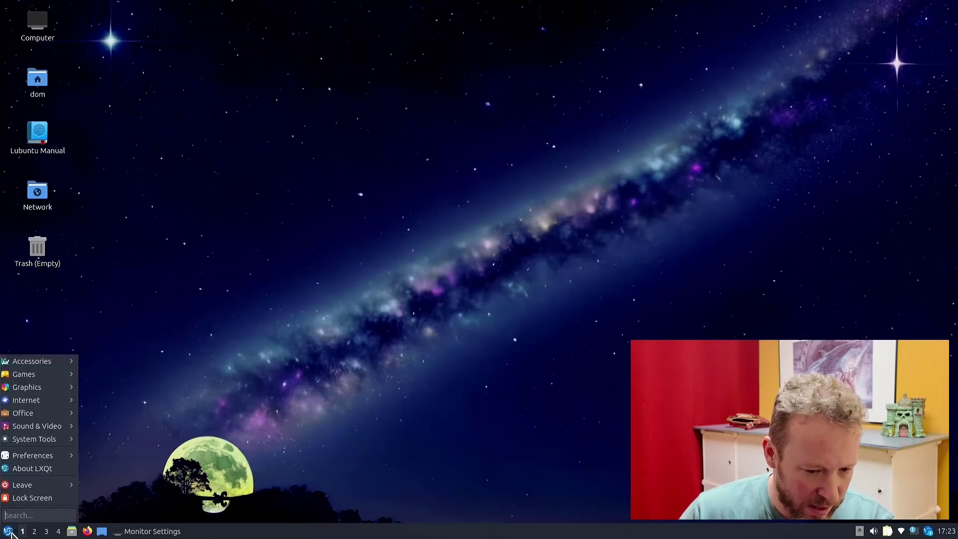
pyautogui.moveTo(36, 461)
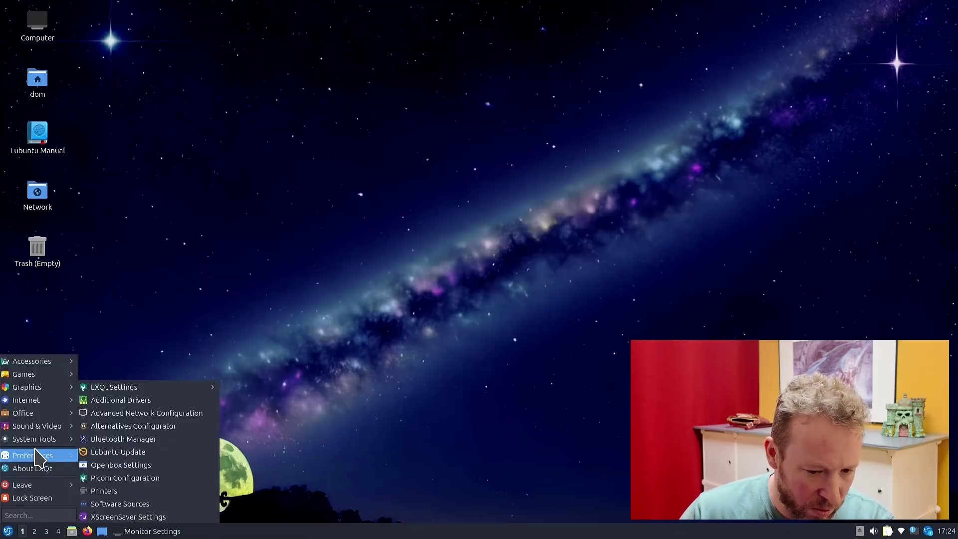
pyautogui.moveTo(36, 440)
pyautogui.click(114, 429)
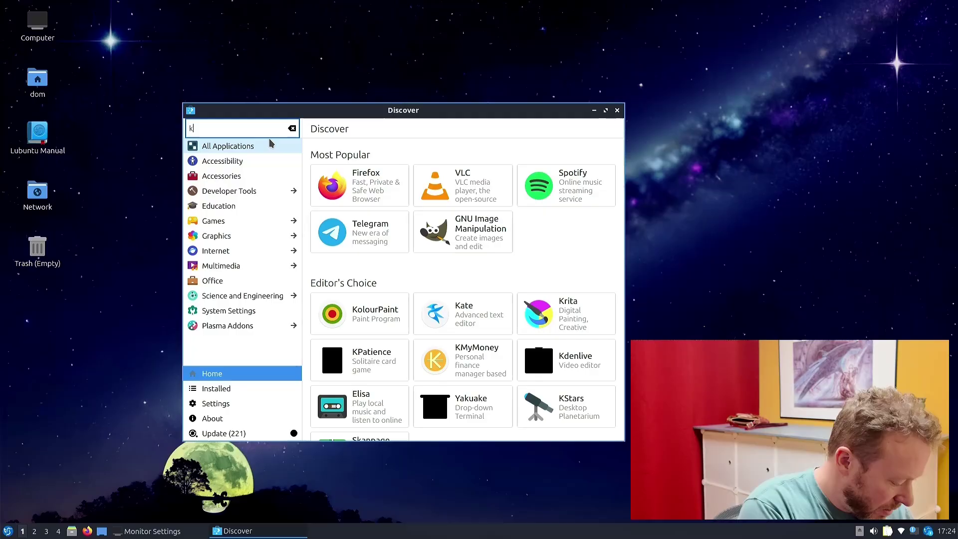
pyautogui.write('krita')
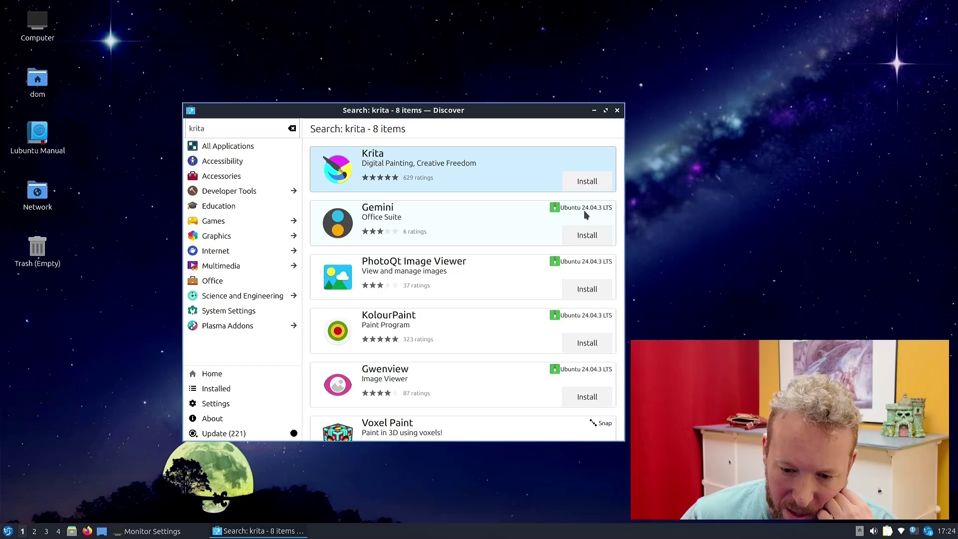
pyautogui.click(465, 173)
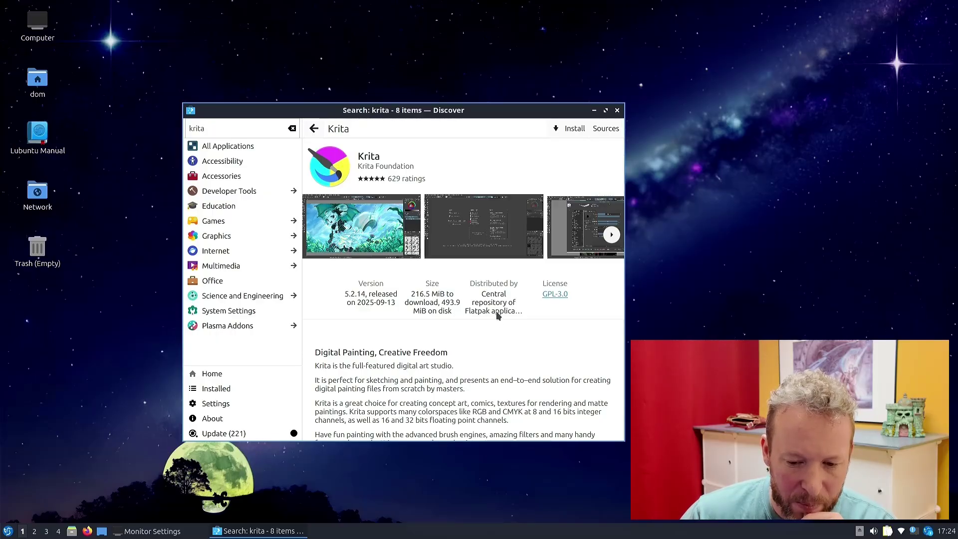
pyautogui.click(314, 129)
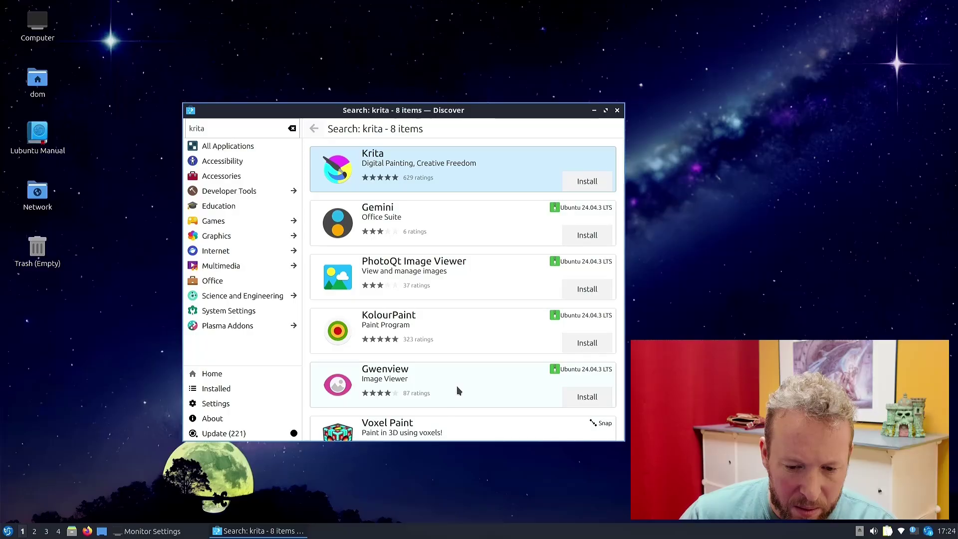
# Step: Search for gemini and examine the details of the Gemini office suite
pyautogui.click(213, 129)
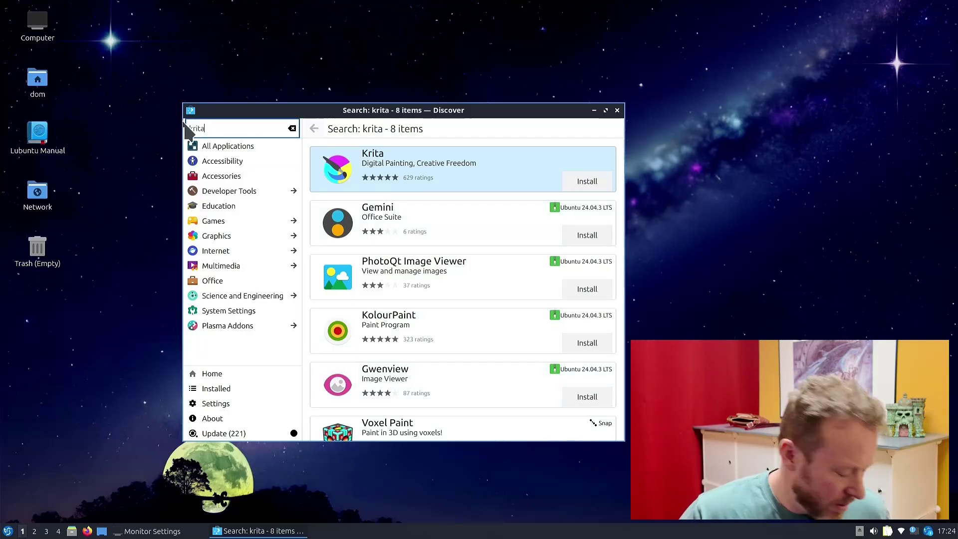
pyautogui.press('BackSpace')
pyautogui.press('BackSpace')
pyautogui.press('BackSpace')
pyautogui.press('BackSpace')
pyautogui.press('BackSpace')
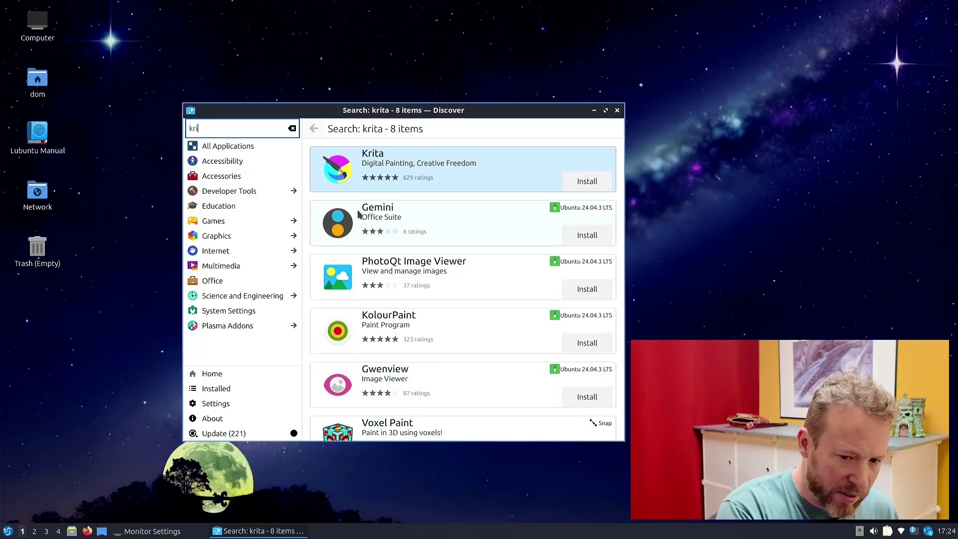
pyautogui.write('gremini')
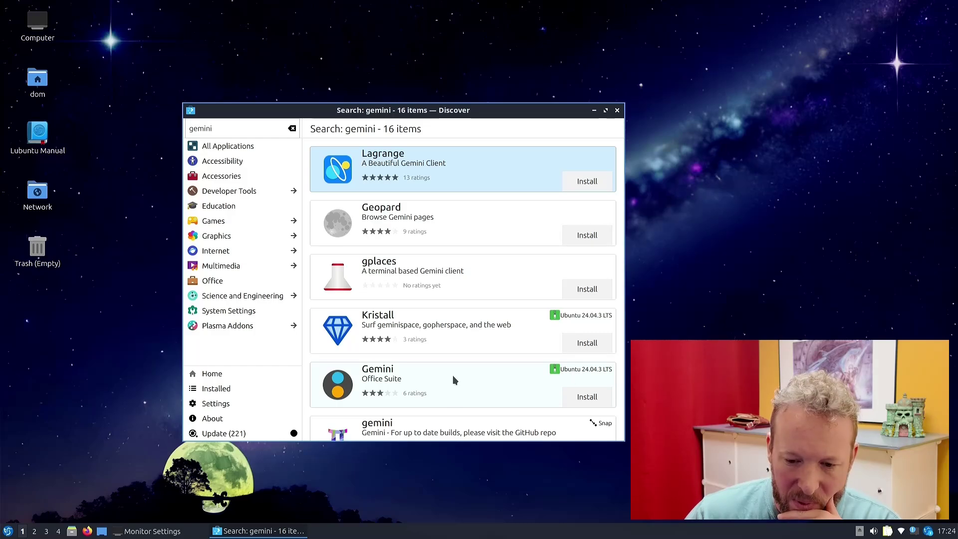
pyautogui.click(453, 378)
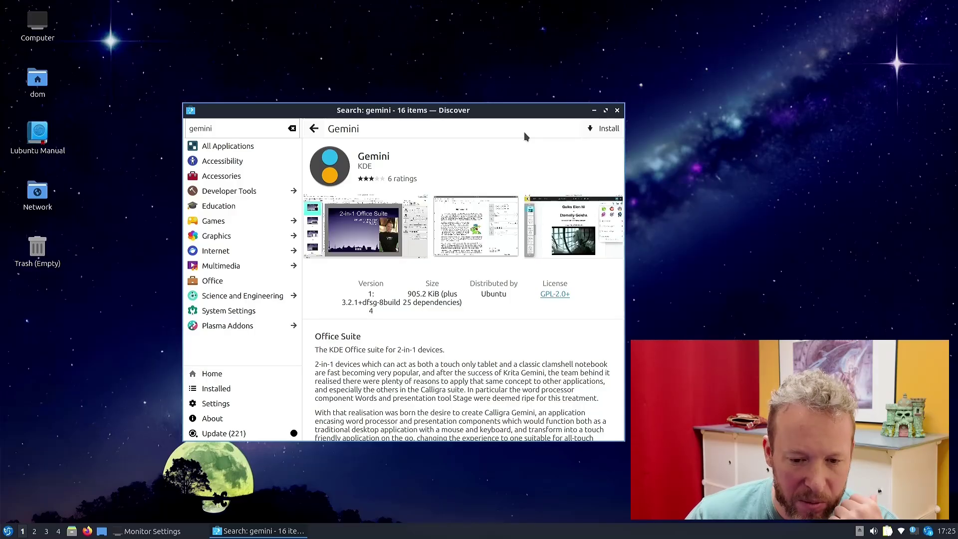
pyautogui.click(314, 130)
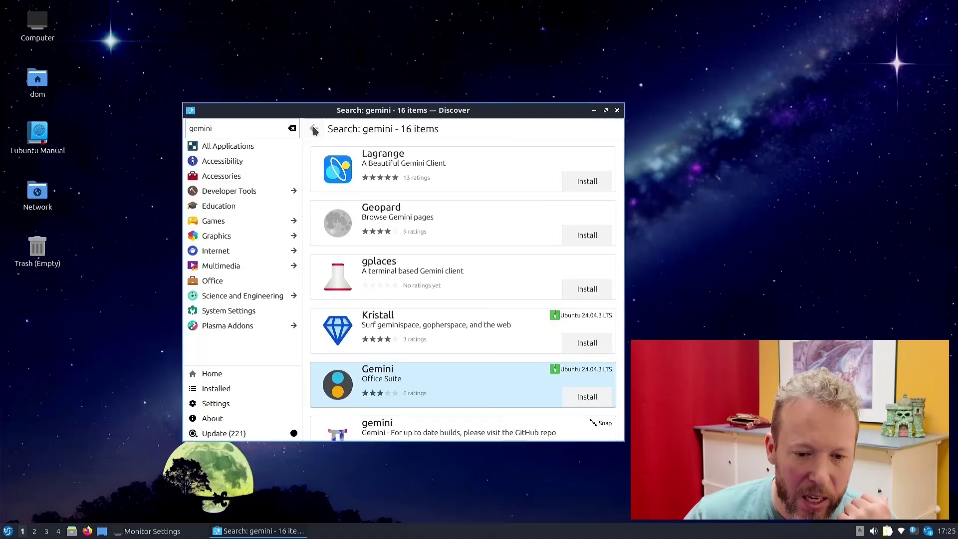
# Step: Search for gwenview and examine the Gwenview image viewer's details and available installation sources
pyautogui.click(224, 128)
pyautogui.press('BackSpace')
pyautogui.press('BackSpace')
pyautogui.press('BackSpace')
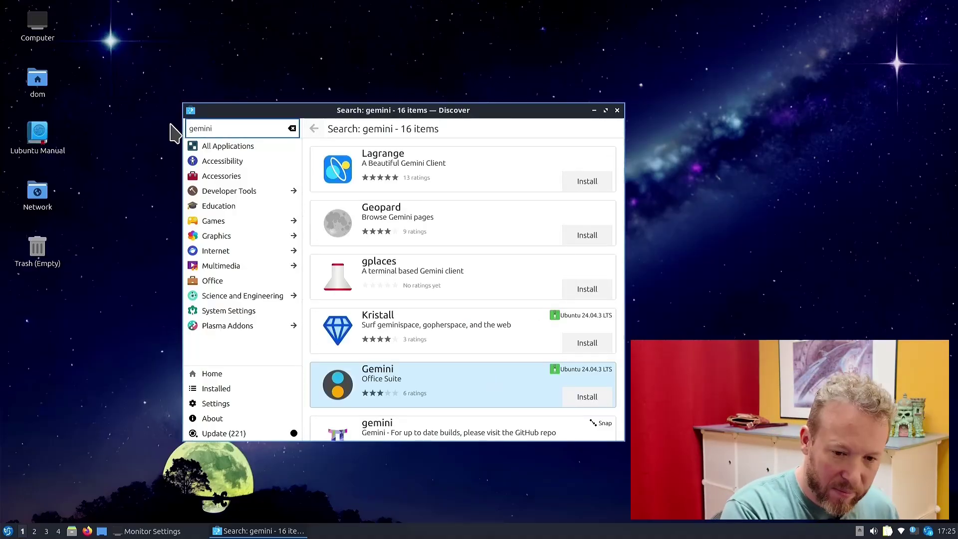
pyautogui.press('BackSpace')
pyautogui.press('BackSpace')
pyautogui.press('BackSpace')
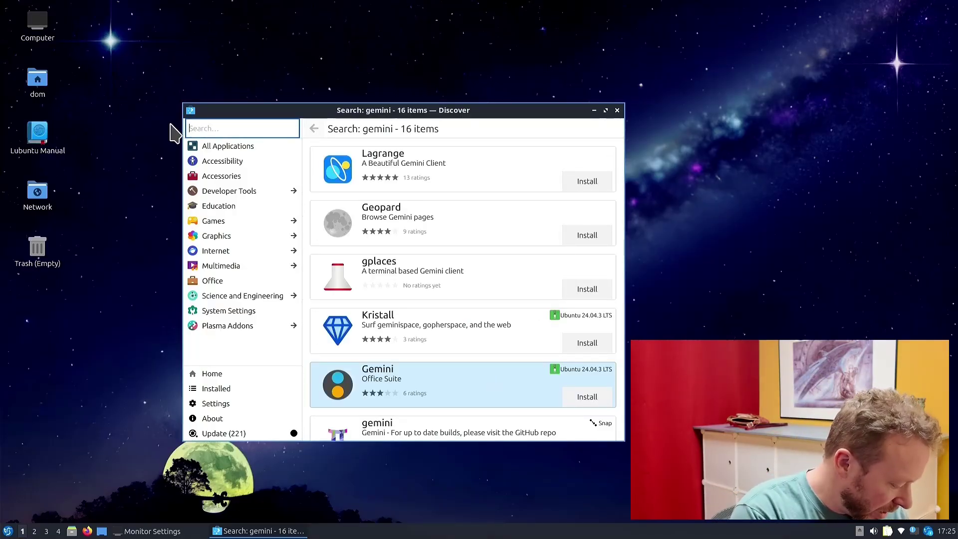
pyautogui.write('gwenview')
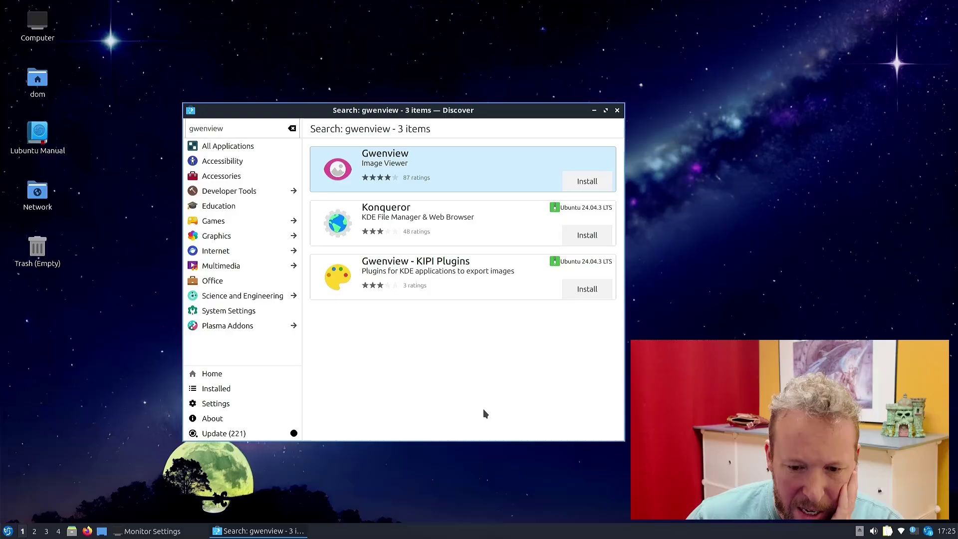
pyautogui.click(481, 168)
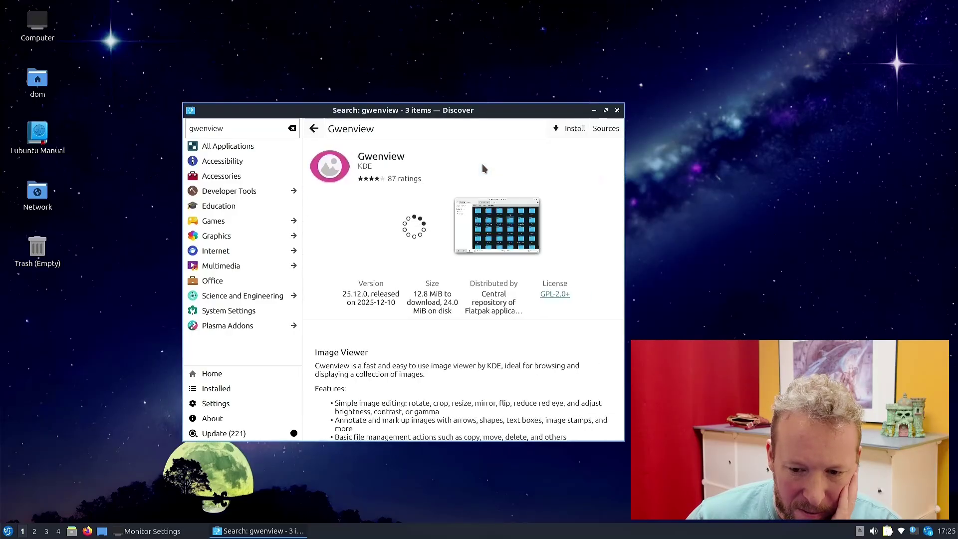
pyautogui.click(597, 128)
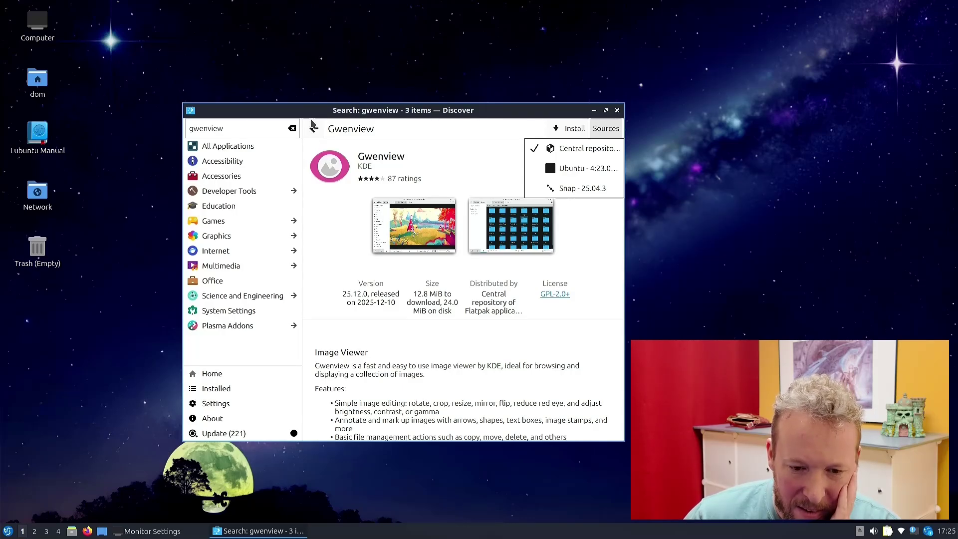
# Step: Clear the gwenview search, find krita and install the Krita digital painting application
pyautogui.click(293, 130)
pyautogui.click(292, 129)
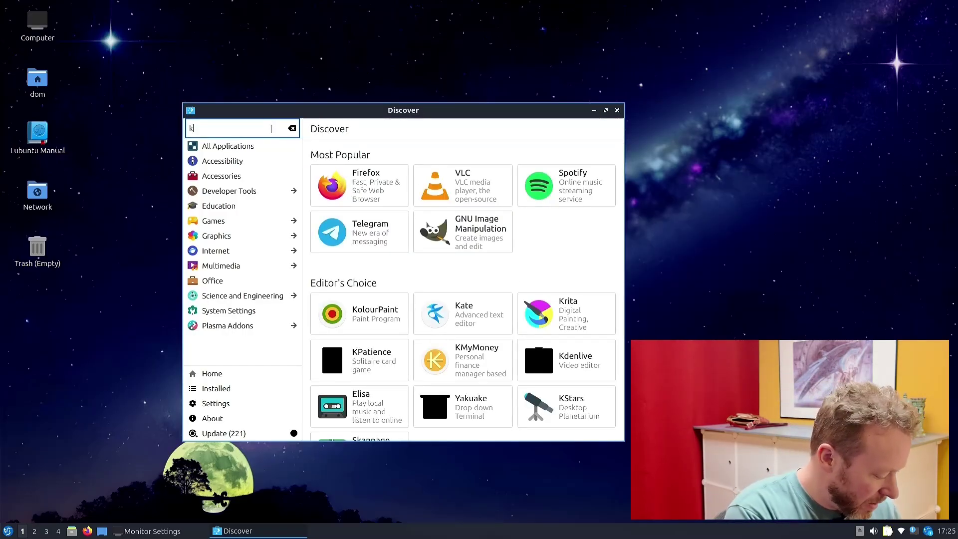
pyautogui.write('krita')
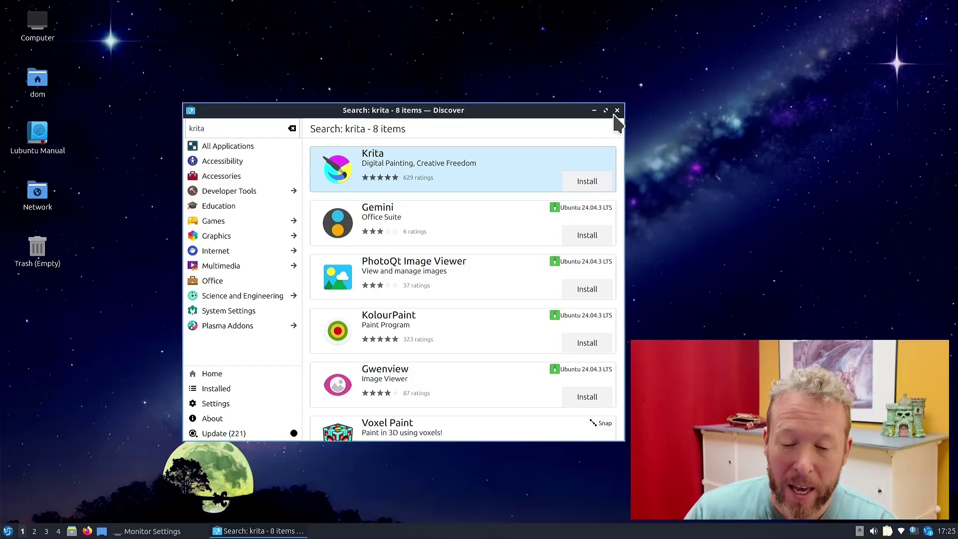
pyautogui.click(586, 182)
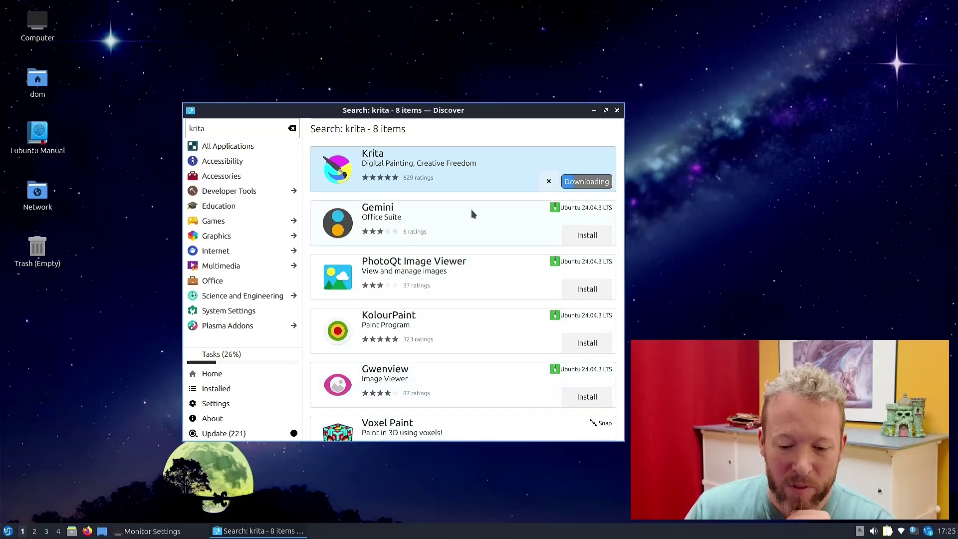
# Step: Examine the details of Voxel Paint and Vara from the krita search results
pyautogui.scroll(-3, 483, 299)
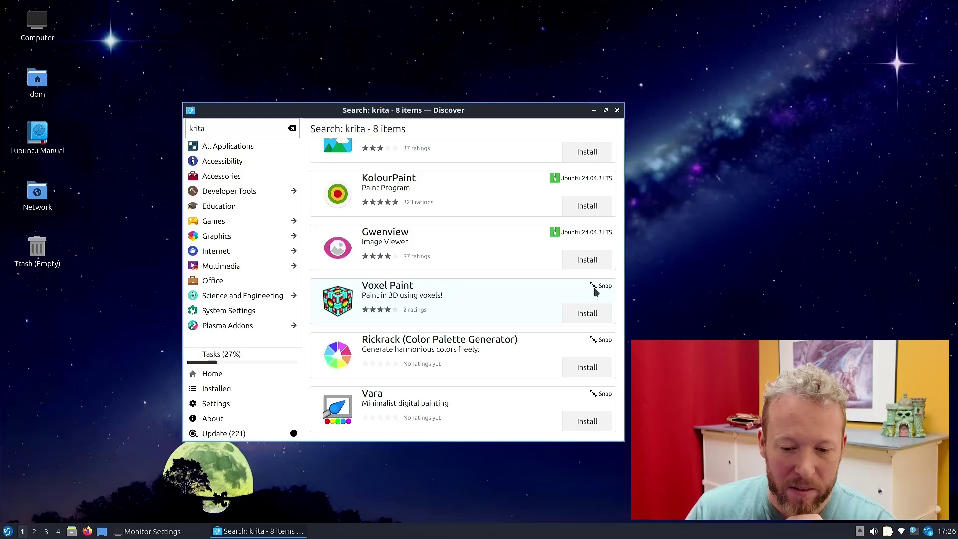
pyautogui.click(474, 298)
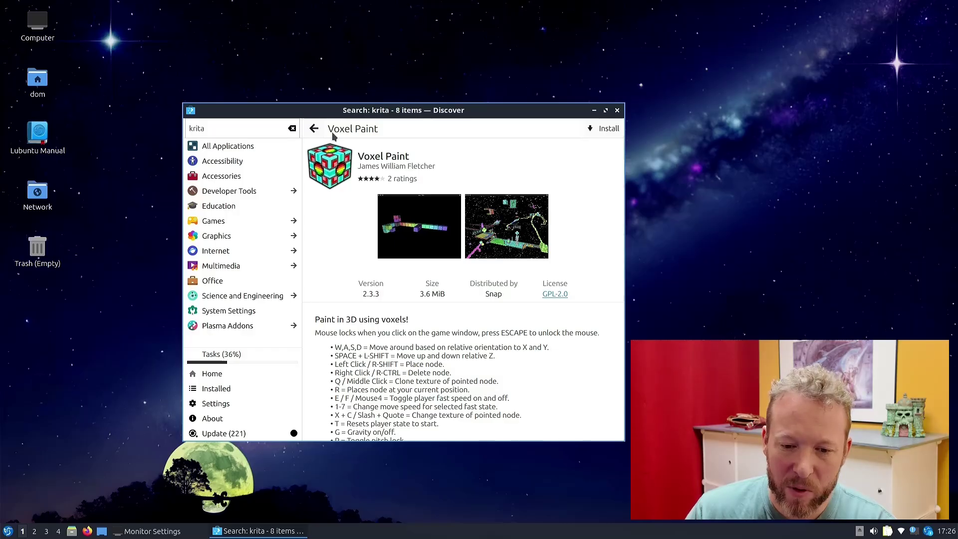
pyautogui.click(314, 128)
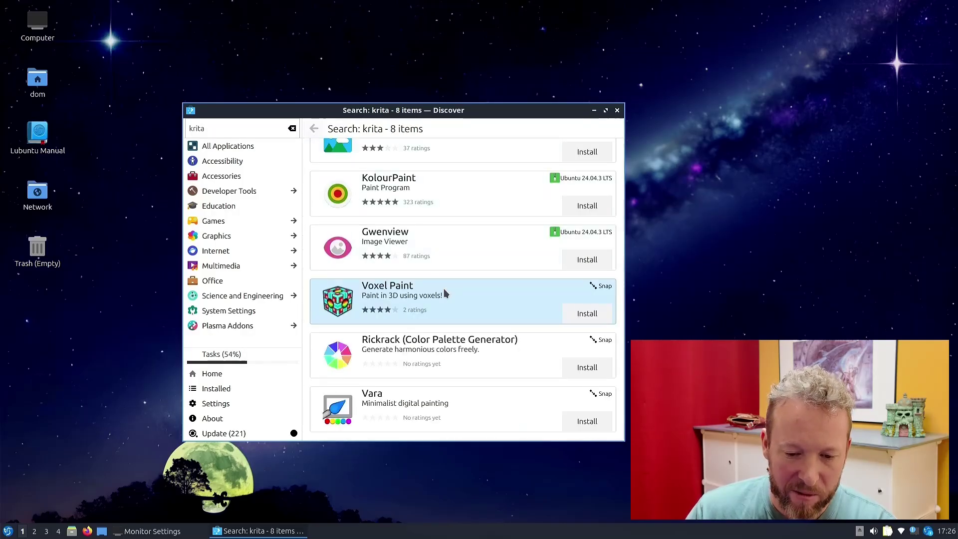
pyautogui.click(466, 405)
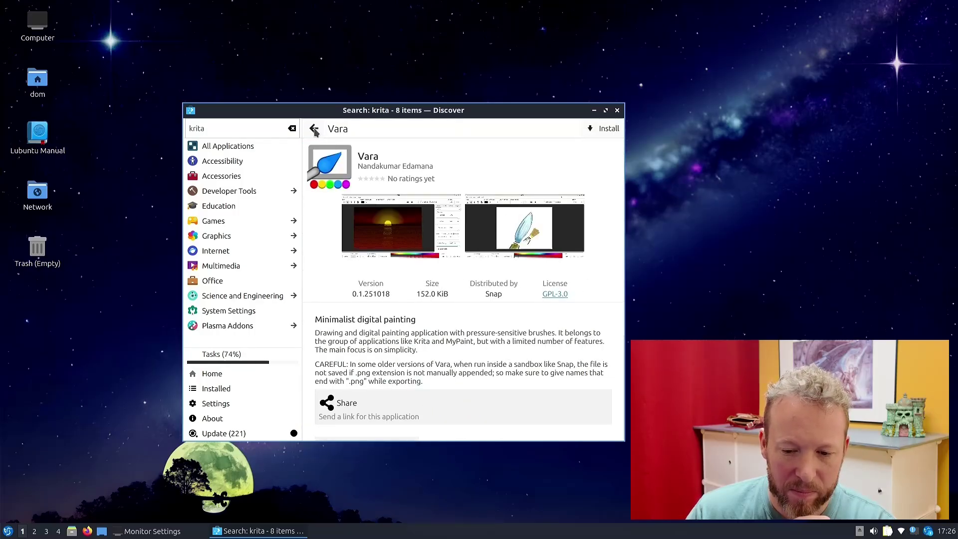
# Step: Replace the krita search with vara and open the first Vara result
pyautogui.click(241, 135)
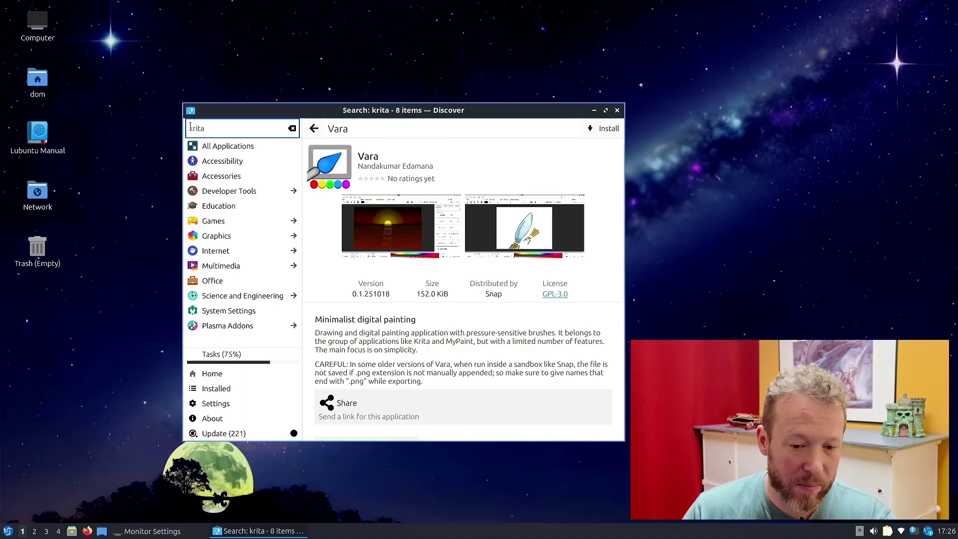
pyautogui.press('BackSpace')
pyautogui.press('BackSpace')
pyautogui.press('BackSpace')
pyautogui.press('BackSpace')
pyautogui.press('BackSpace')
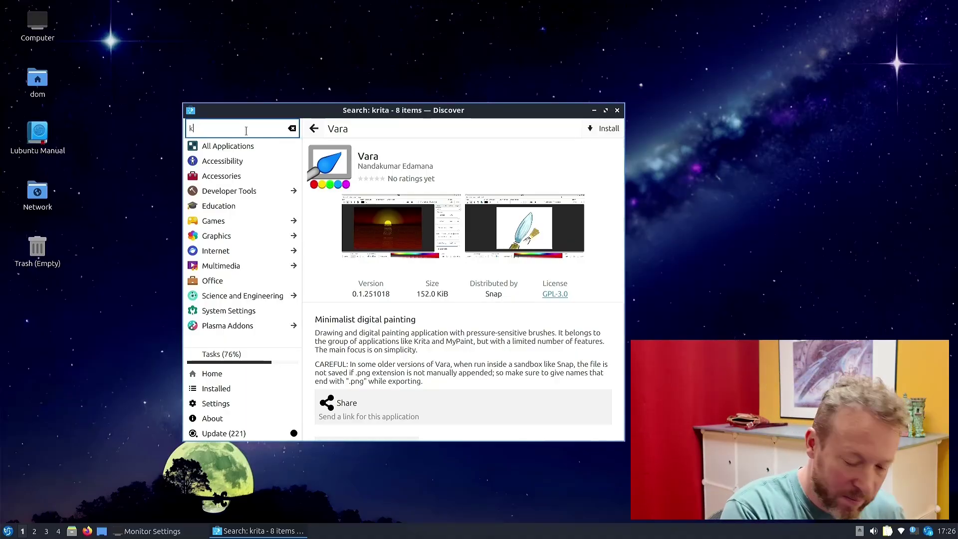
pyautogui.write('vara')
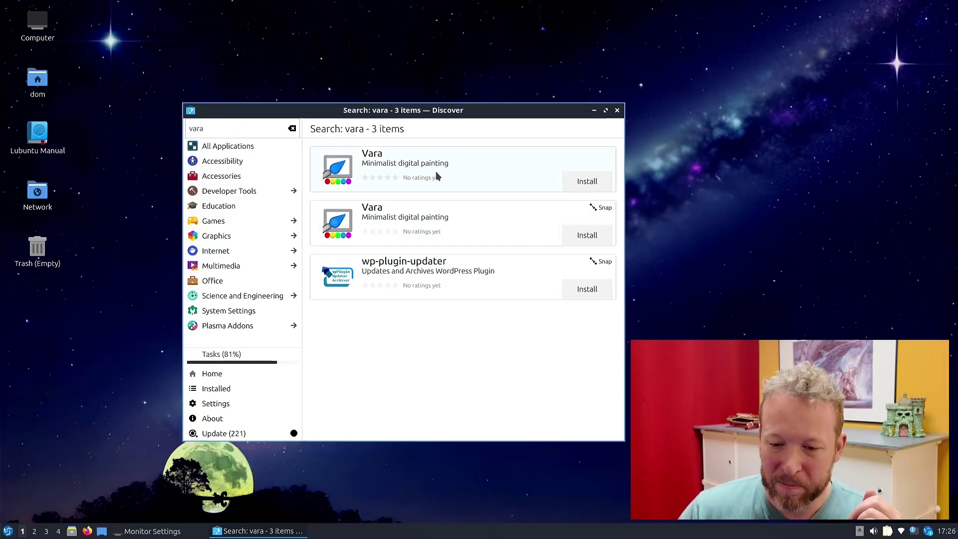
pyautogui.click(484, 169)
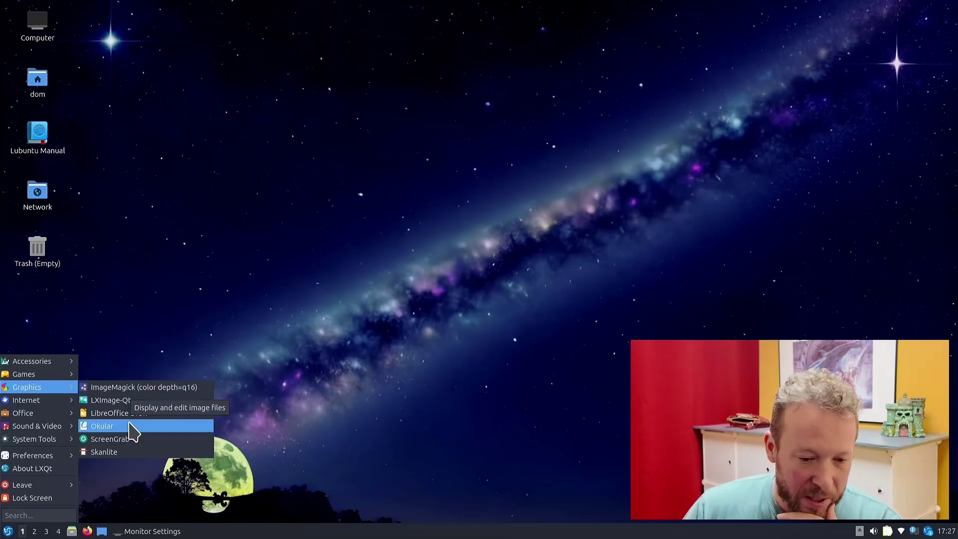
# Step: Look for Krita among the installed applications by searching for krita, and dismiss the application launcher
pyautogui.moveTo(35, 404)
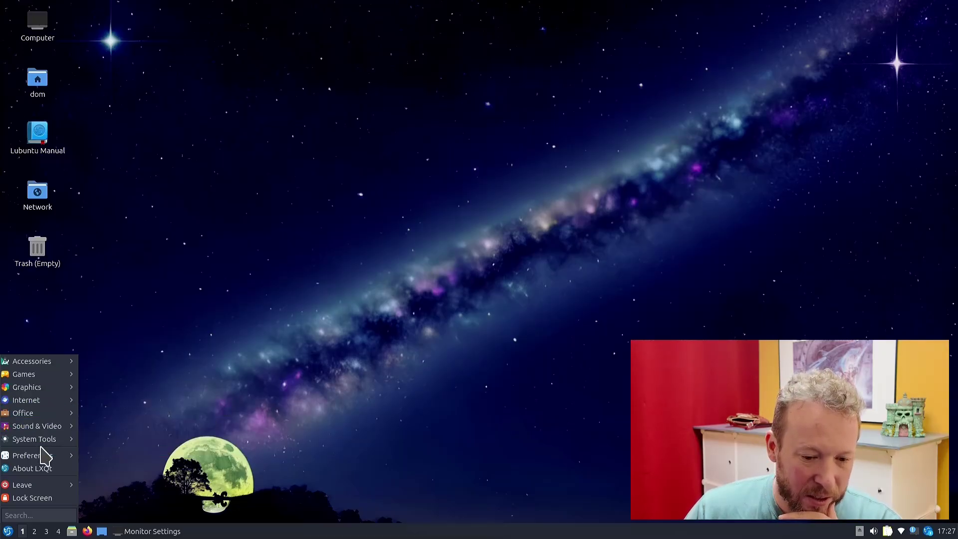
pyautogui.moveTo(40, 363)
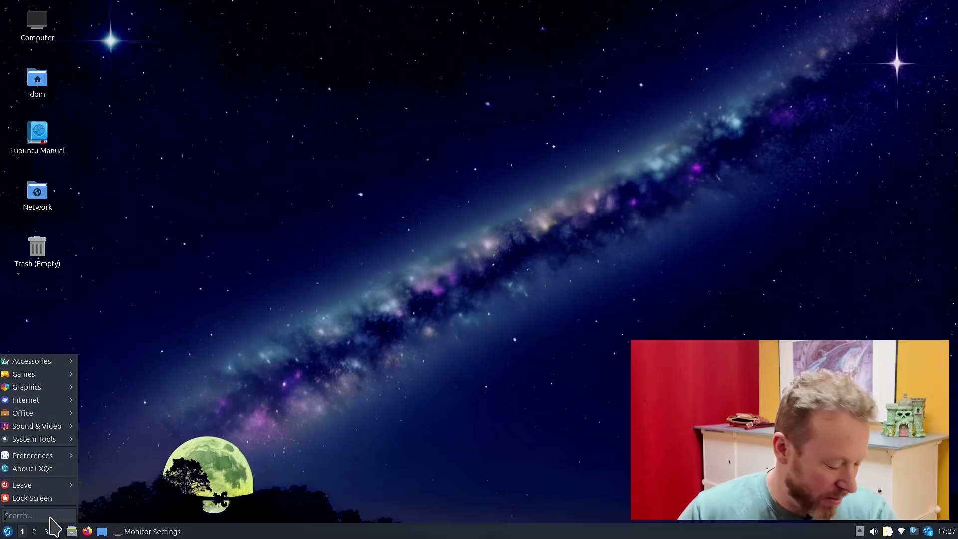
pyautogui.write('krita')
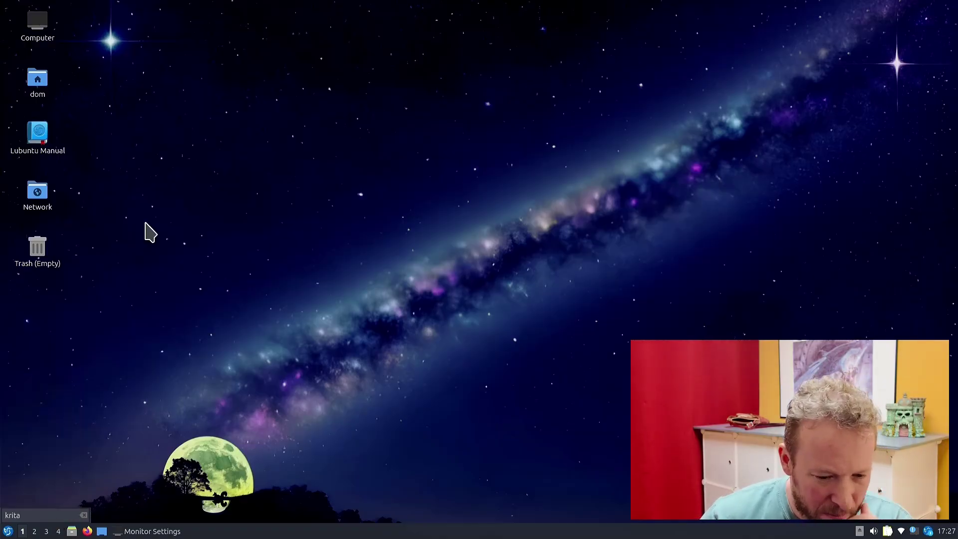
pyautogui.click(119, 417)
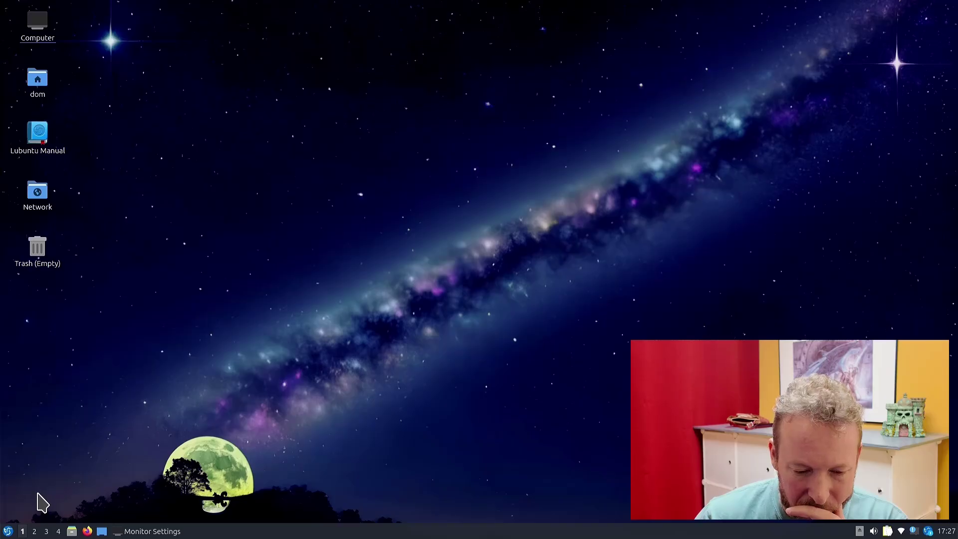
# Step: Log out of the LXQt session and confirm the logout
pyautogui.click(11, 533)
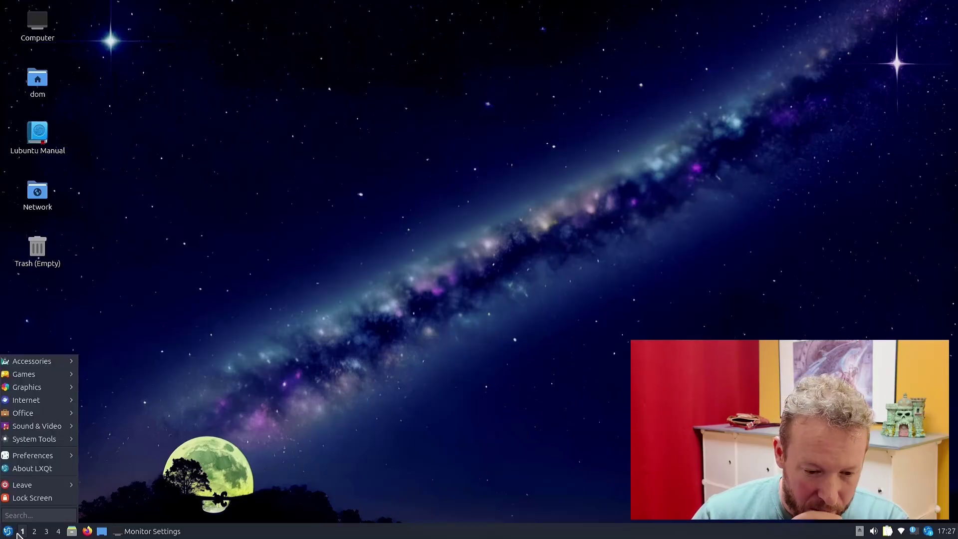
pyautogui.moveTo(31, 487)
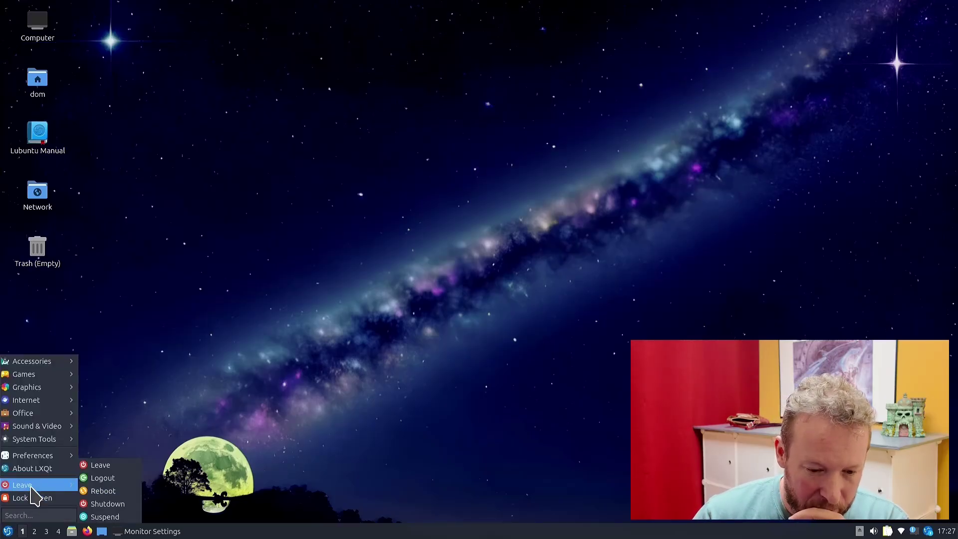
pyautogui.click(111, 480)
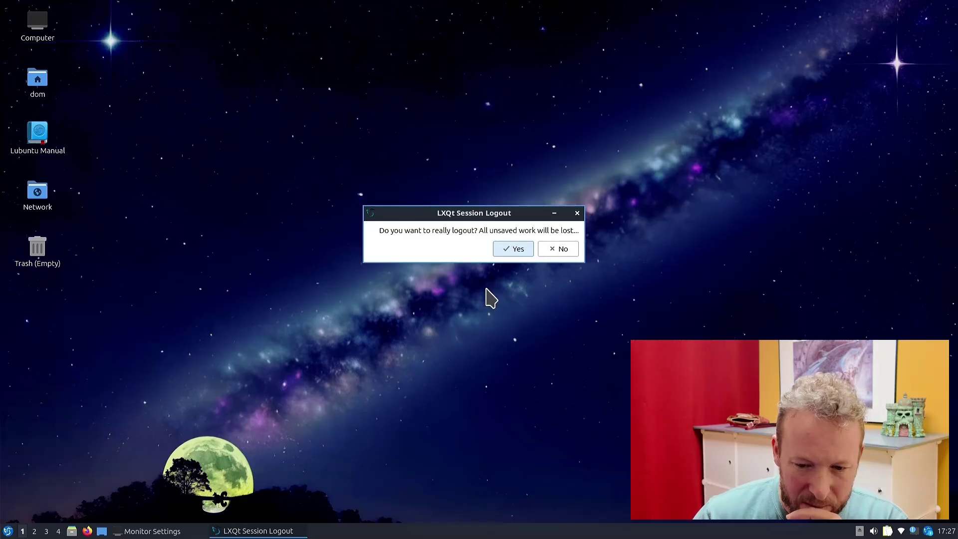
pyautogui.click(511, 251)
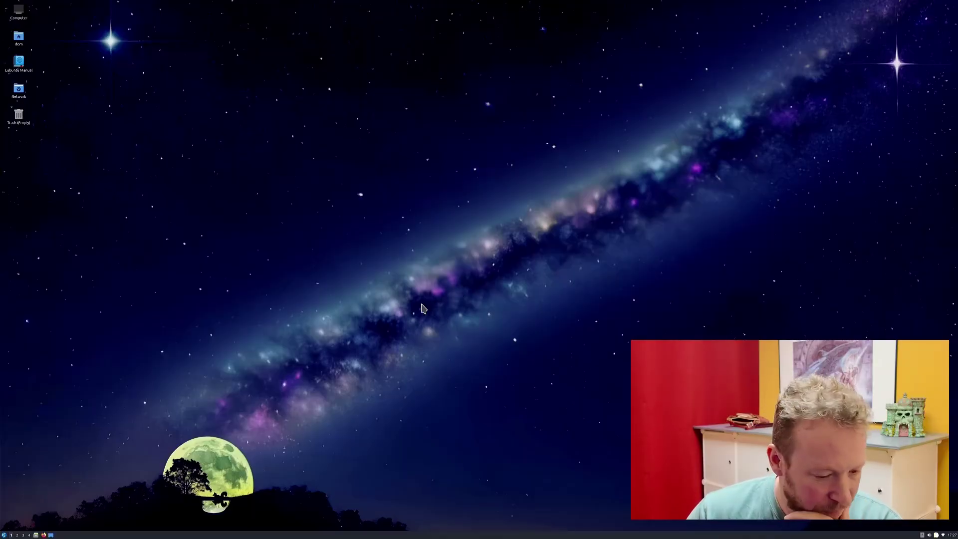
# Step: Launch Krita from the installed graphics applications, close its window, and return to the desktop's Leave options
pyautogui.click(4, 534)
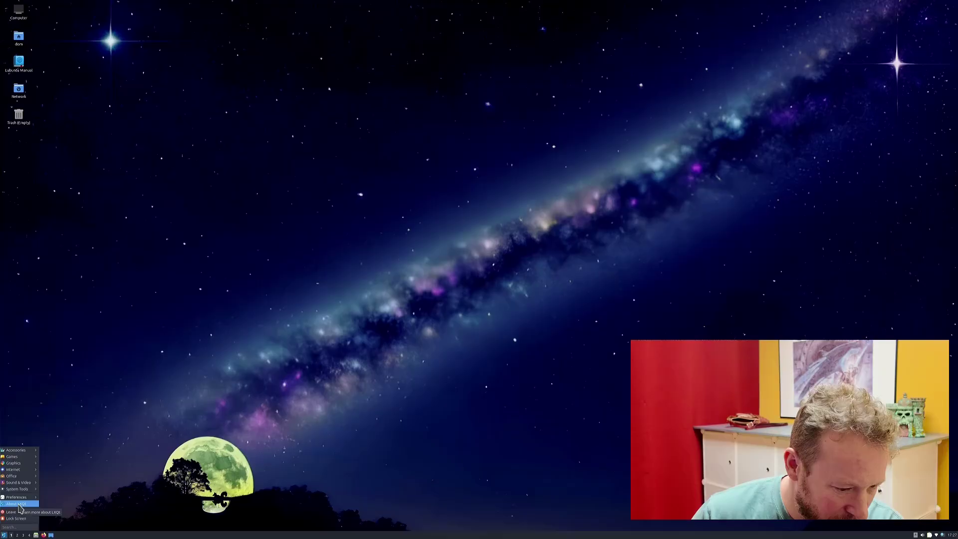
pyautogui.moveTo(19, 467)
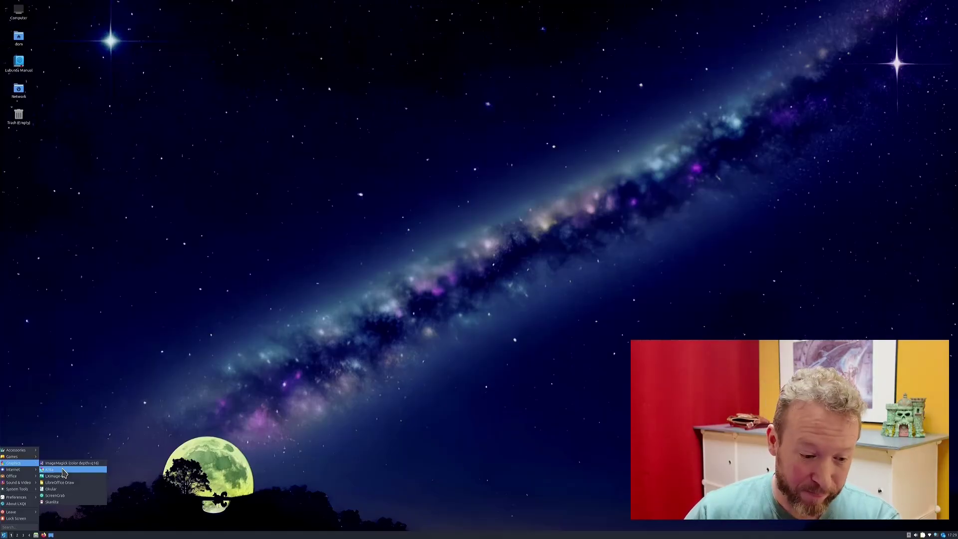
pyautogui.click(63, 470)
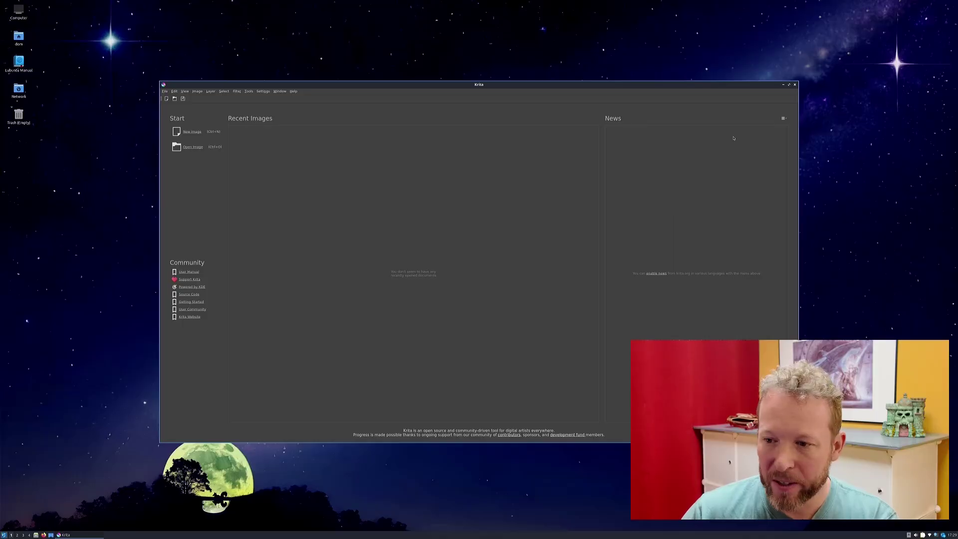
pyautogui.click(794, 85)
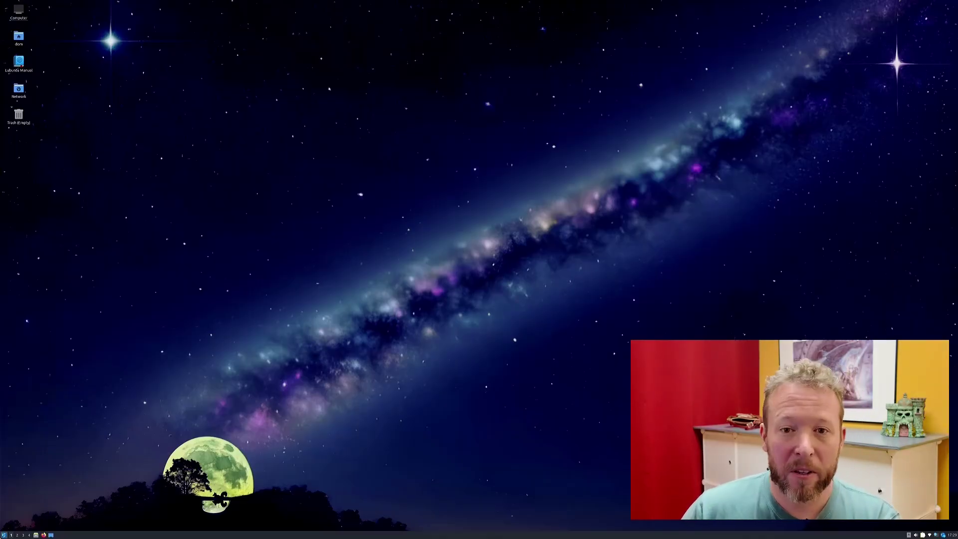
pyautogui.click(4, 534)
pyautogui.moveTo(19, 514)
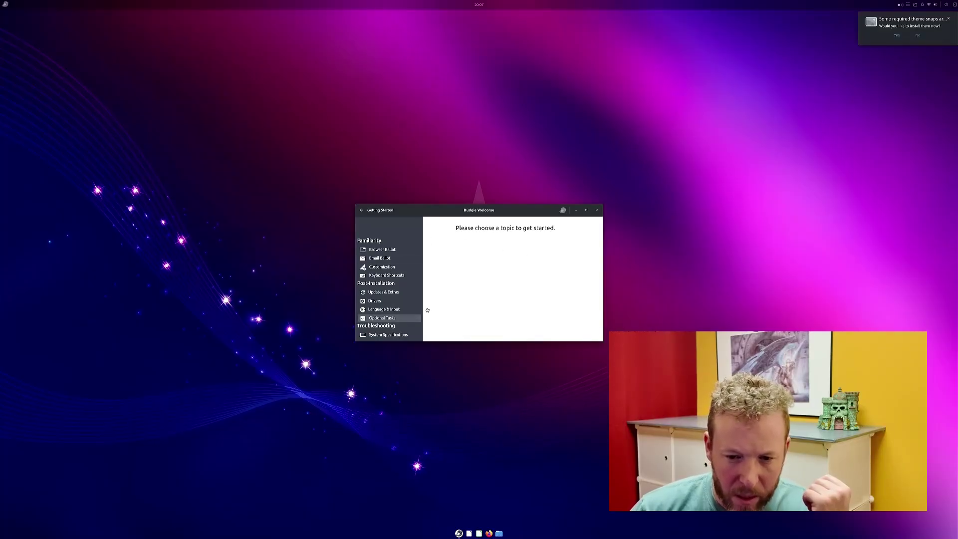
# Step: Close the Budgie Welcome window, and examine the QuickNote applet and the sidebar with widgets and notifications
pyautogui.click(597, 211)
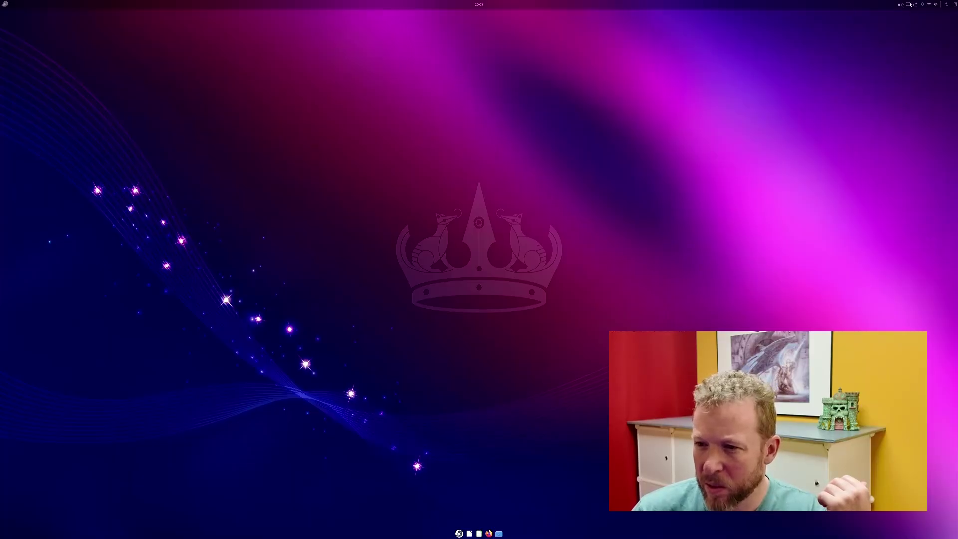
pyautogui.click(908, 5)
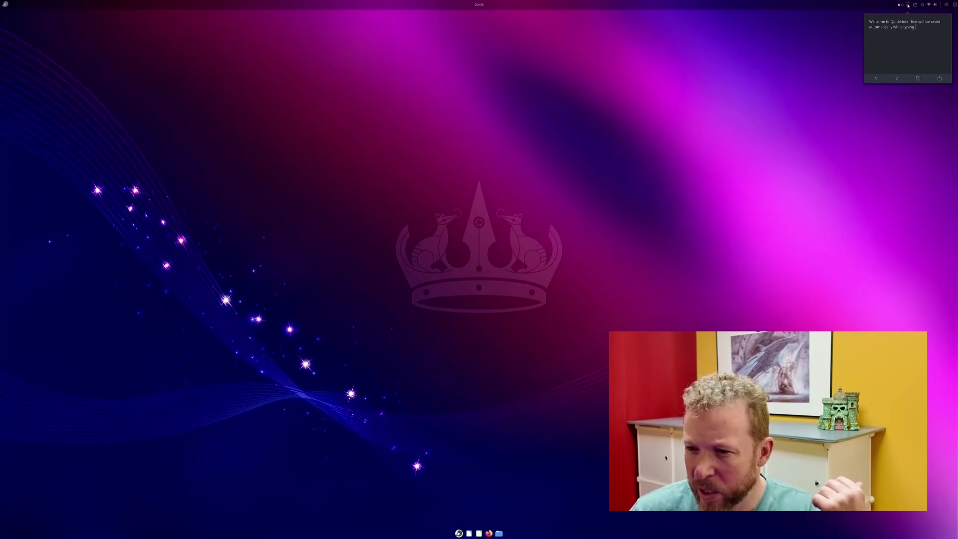
pyautogui.click(865, 124)
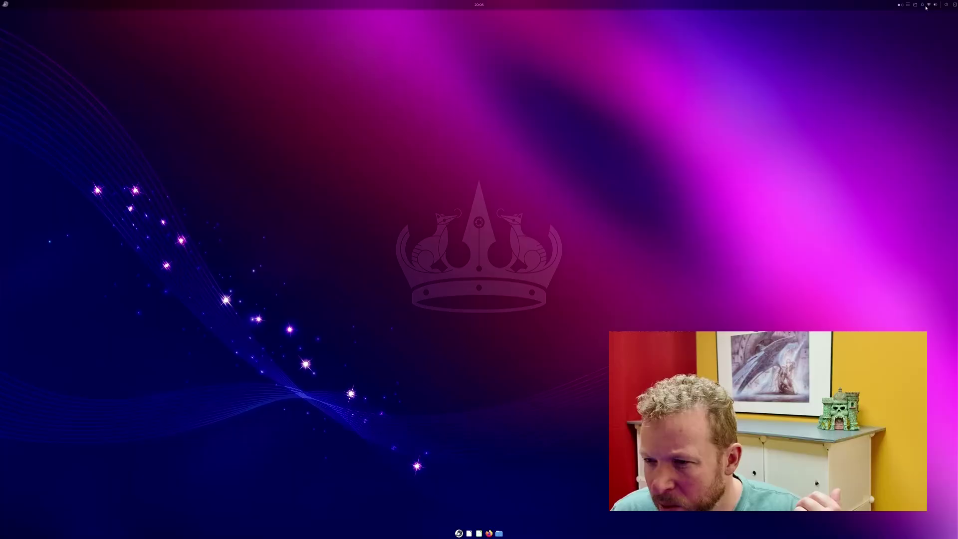
pyautogui.click(955, 5)
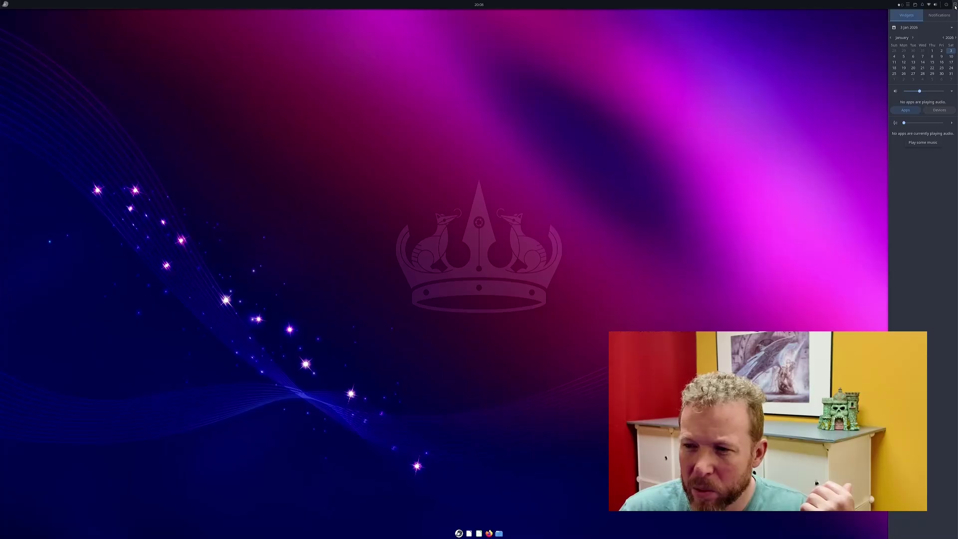
pyautogui.click(954, 5)
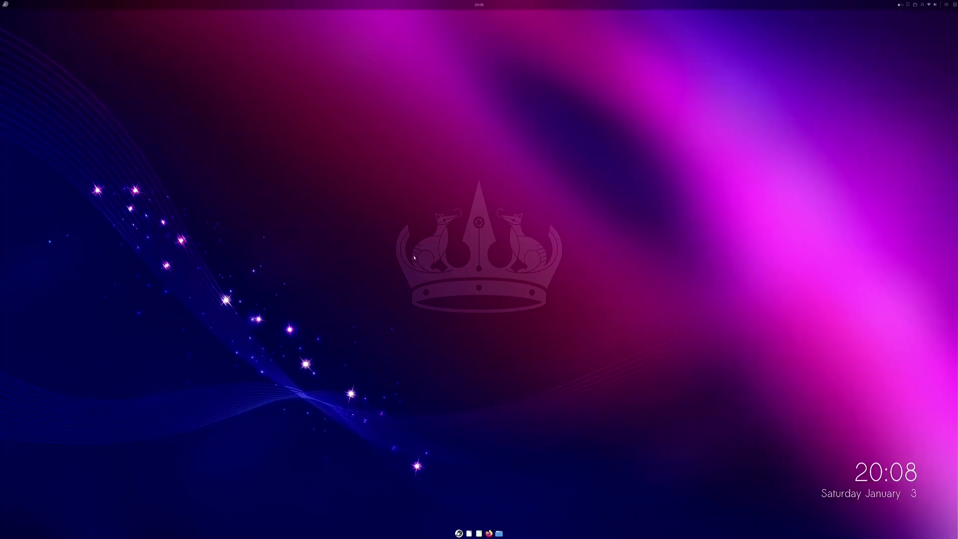
# Step: Examine the installed applications grid, the Budgie Welcome launcher in the dock, and the dock icon's options
pyautogui.click(5, 5)
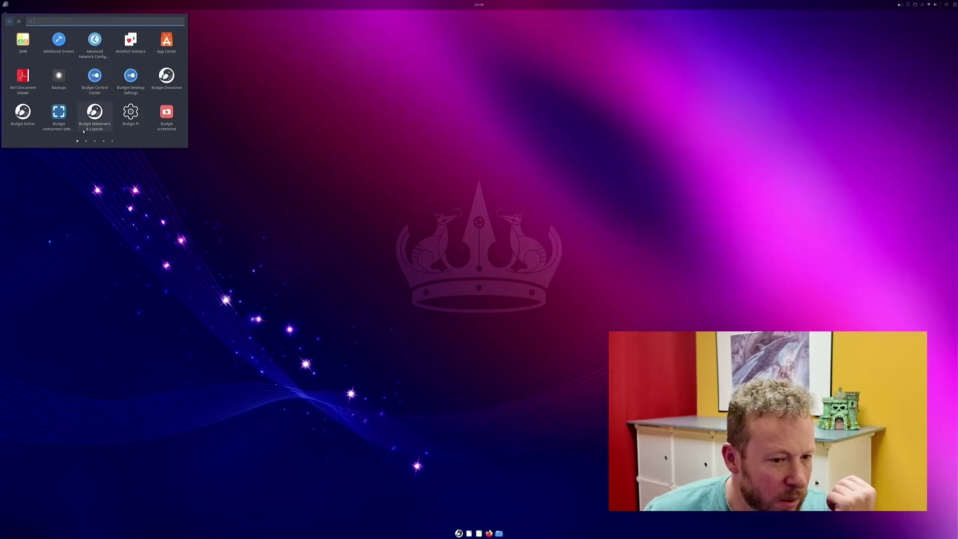
pyautogui.click(370, 412)
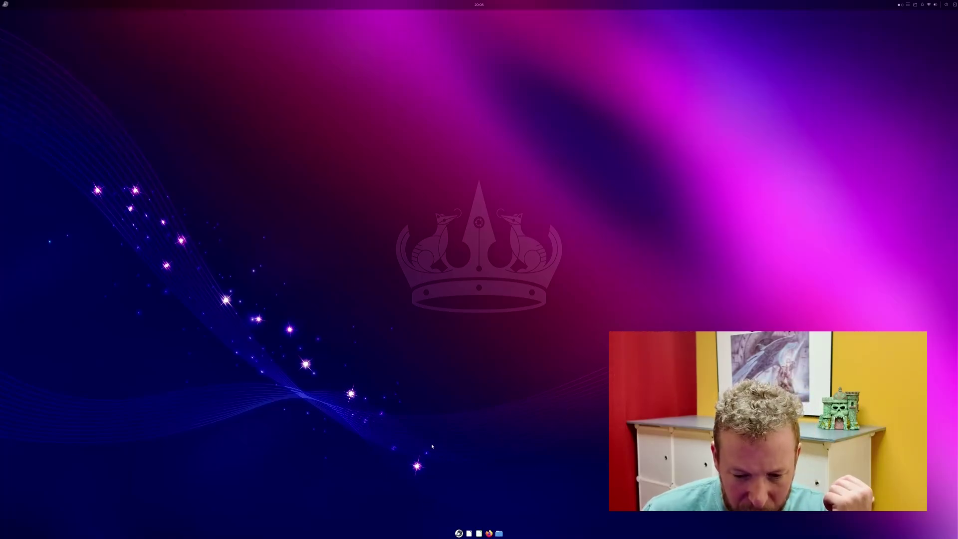
pyautogui.click(458, 534)
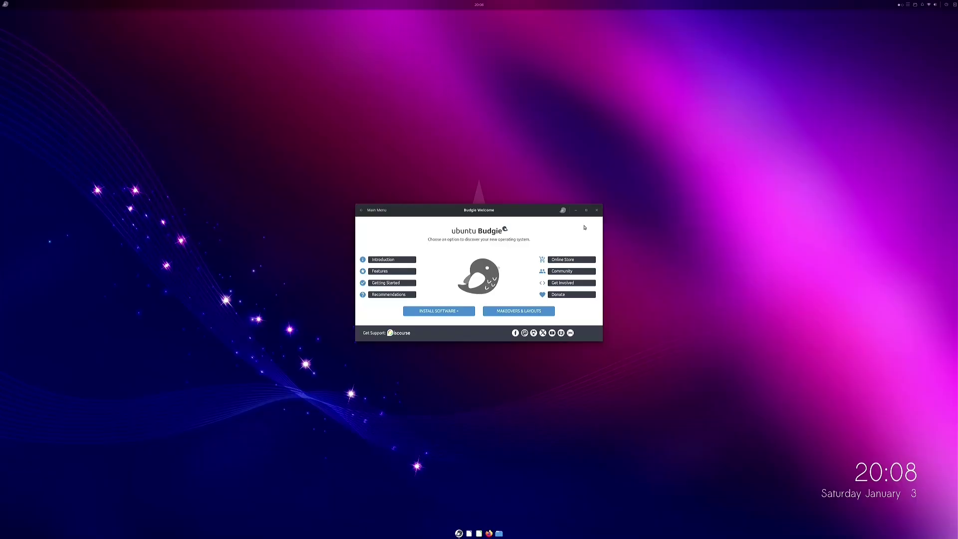
pyautogui.rightClick(458, 533)
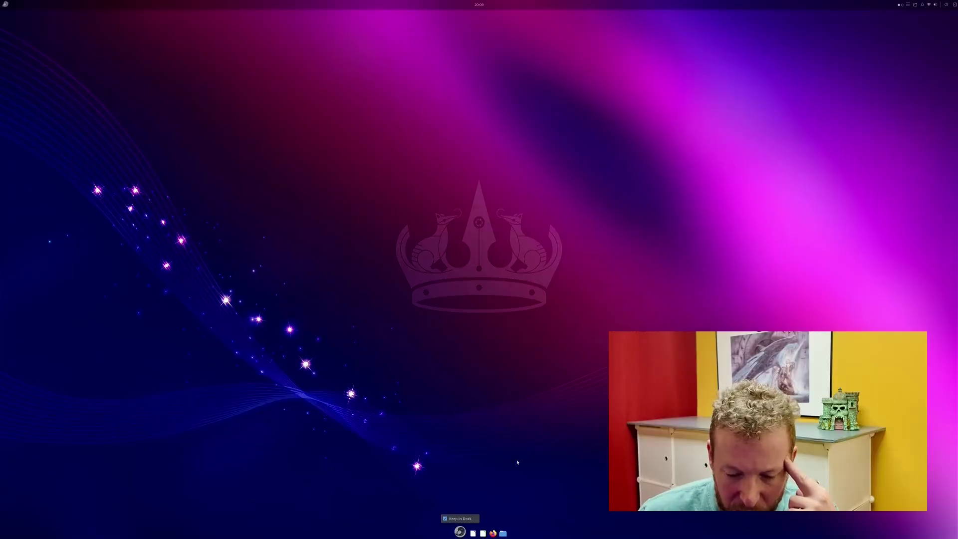
pyautogui.click(455, 518)
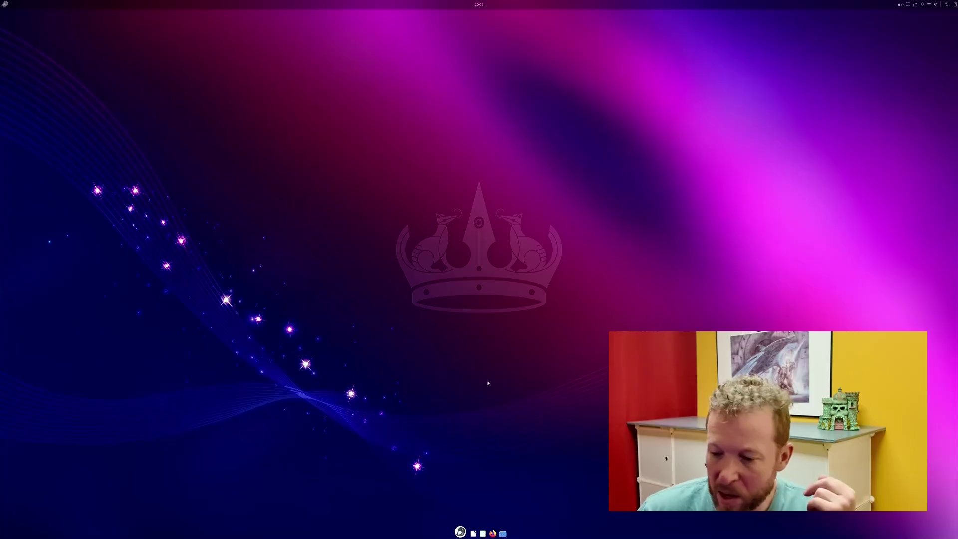
# Step: Open Desktop Settings from the desktop background, review its Style options, and close it
pyautogui.rightClick(438, 227)
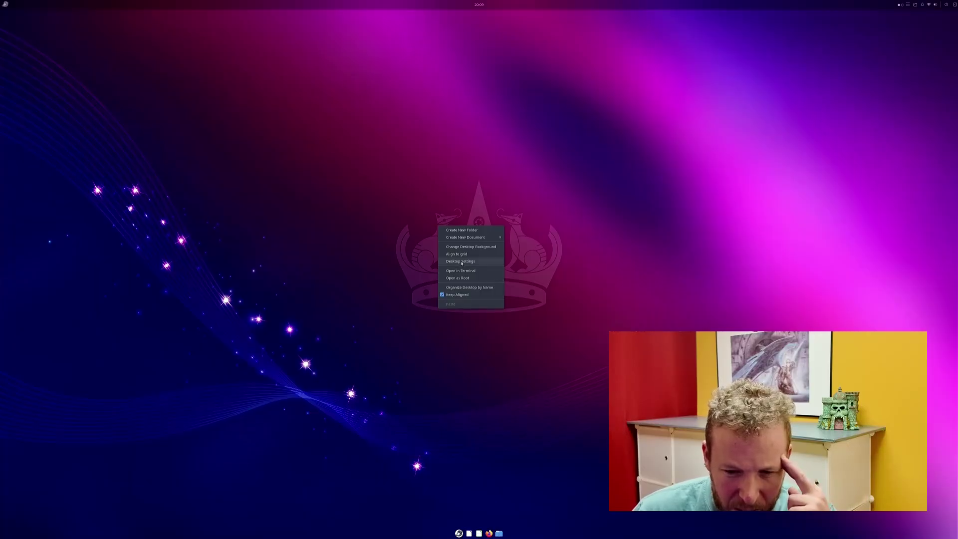
pyautogui.moveTo(471, 242)
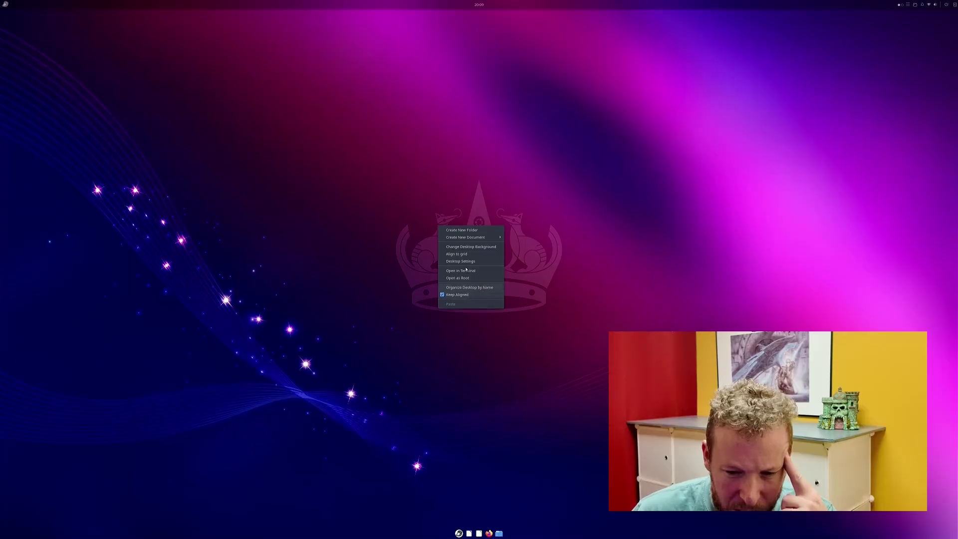
pyautogui.click(467, 261)
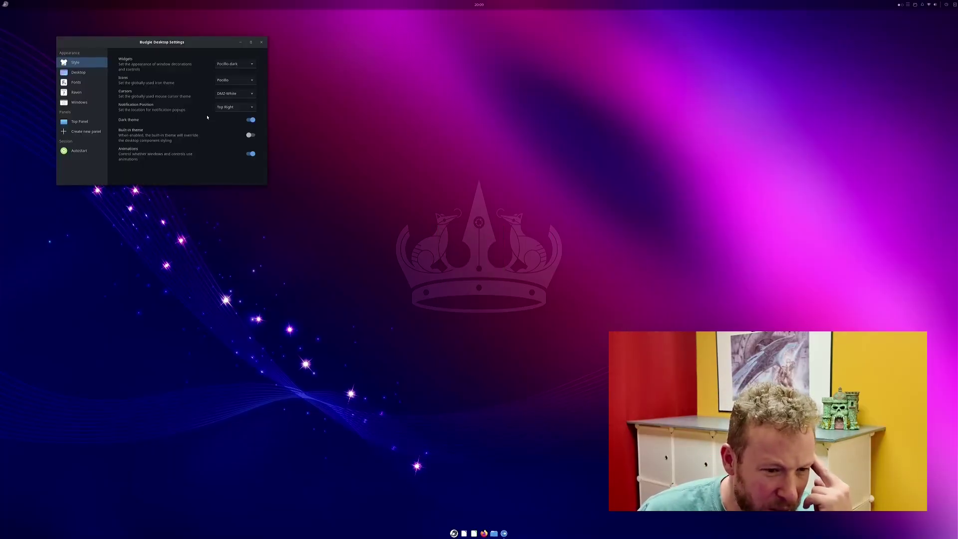
pyautogui.click(261, 44)
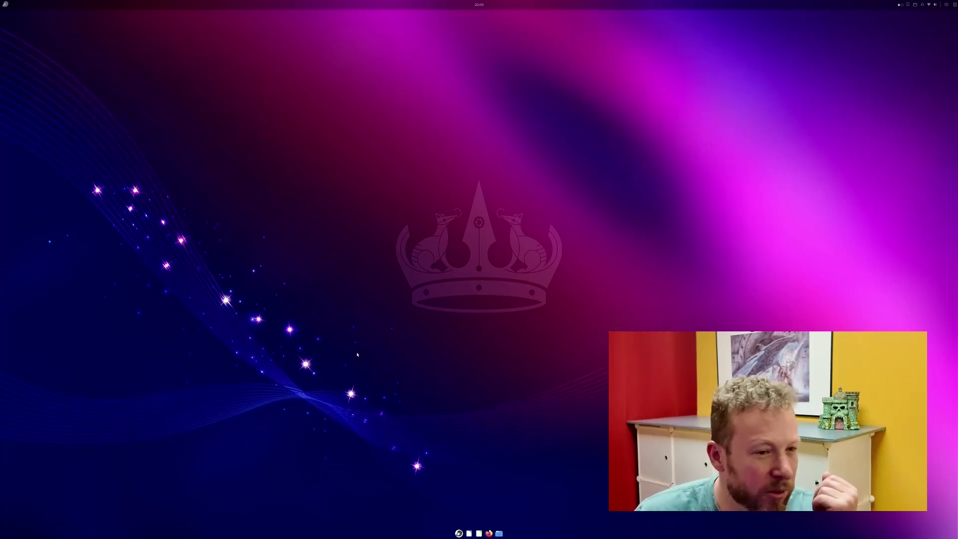
# Step: Find the Displays settings by searching for display, set the resolution to 1920 × 1080, and close the settings
pyautogui.click(7, 4)
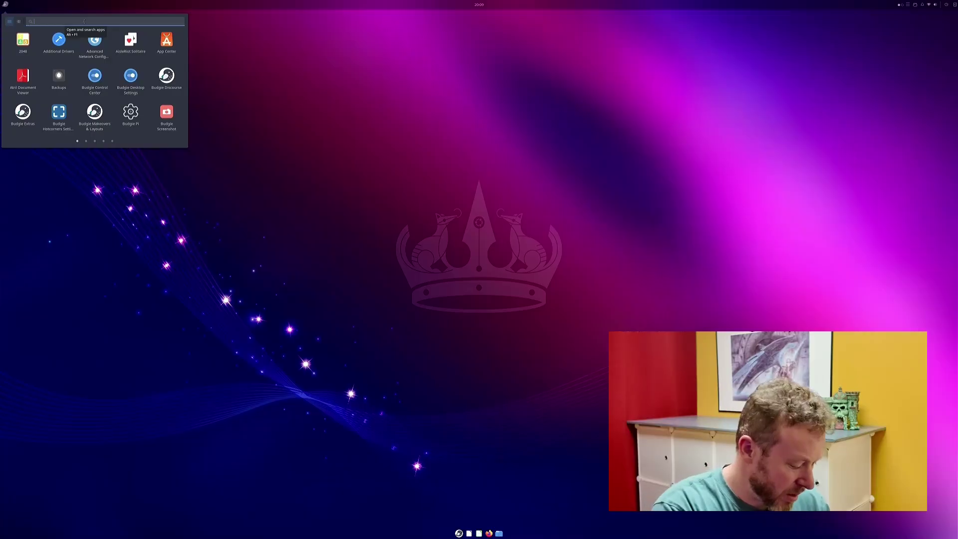
pyautogui.write('disp')
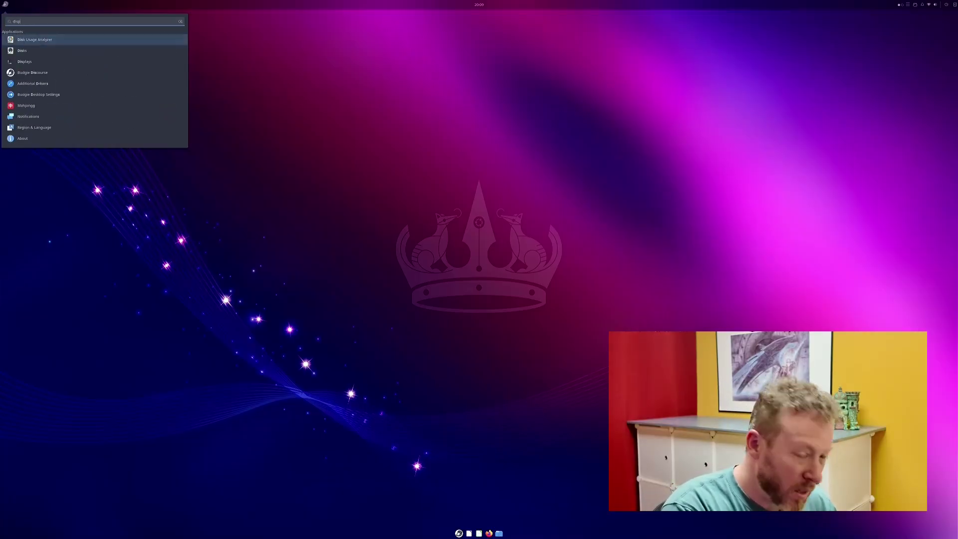
pyautogui.write('lay')
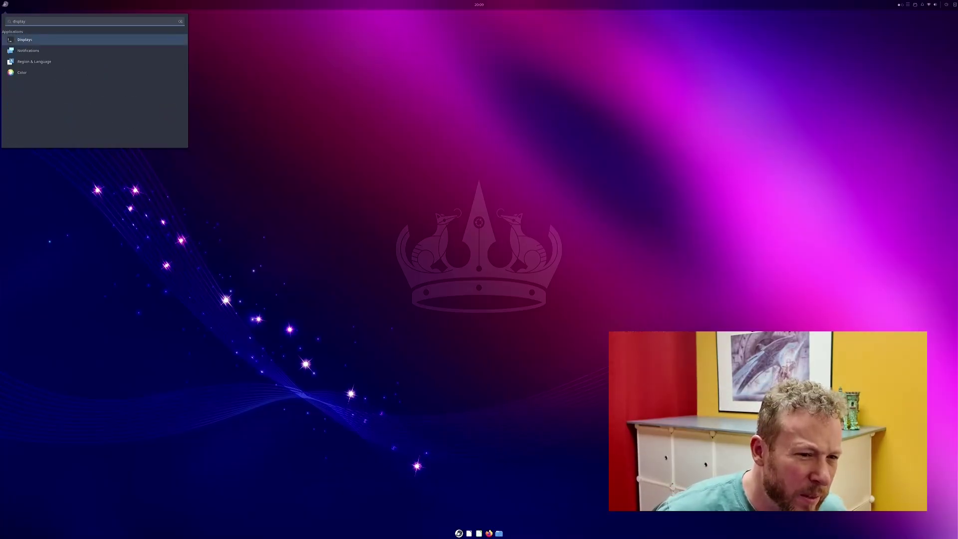
pyautogui.click(51, 42)
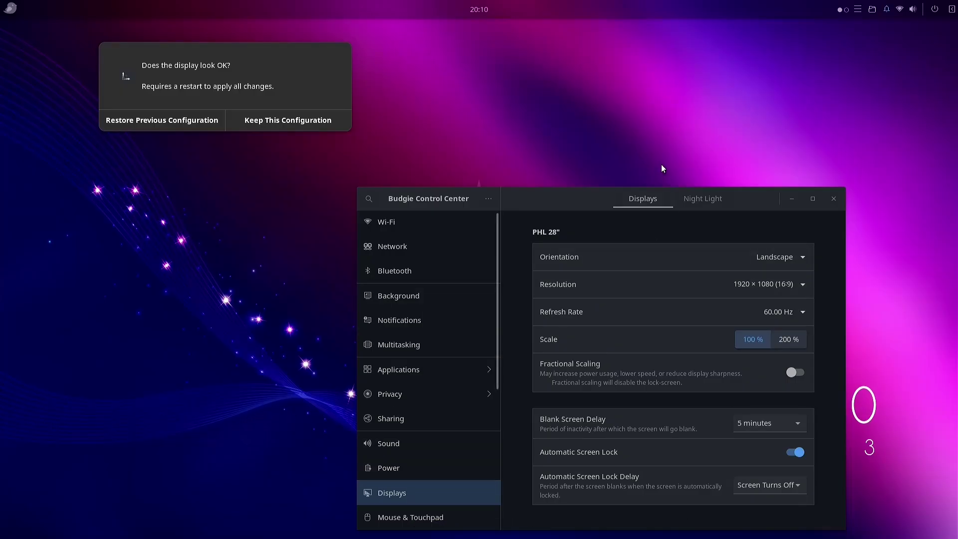
pyautogui.click(833, 199)
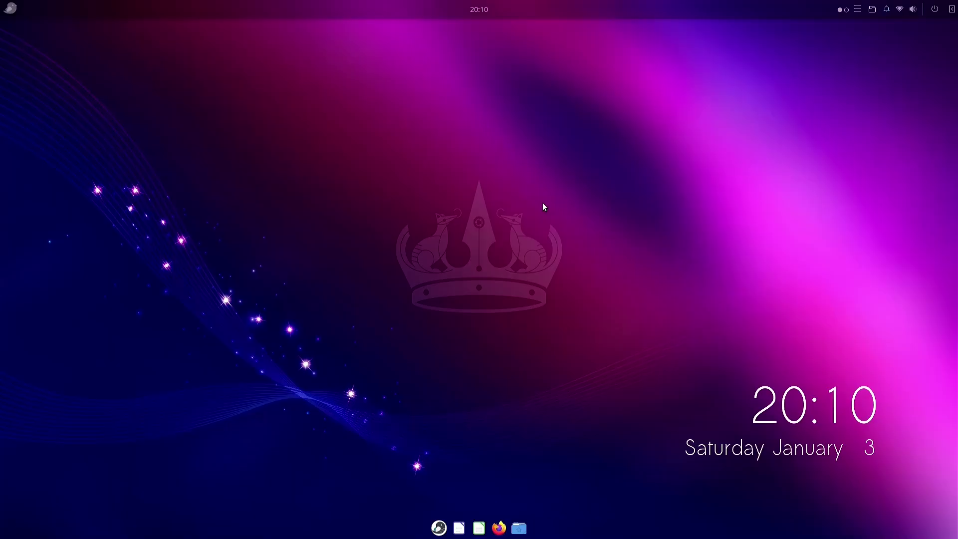
# Step: Reopen Budgie Control Center, turn on Fractional Scaling for the display, and close the settings
pyautogui.click(13, 14)
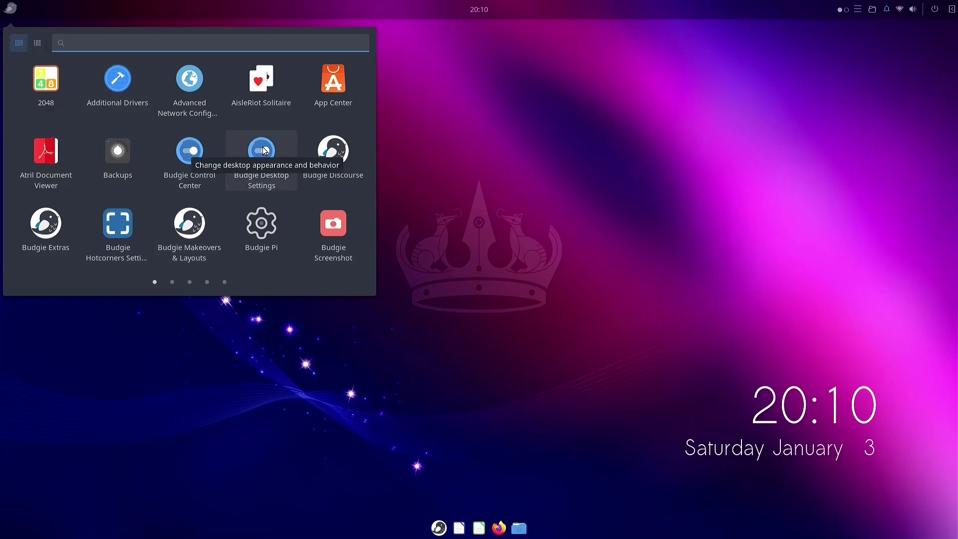
pyautogui.click(197, 148)
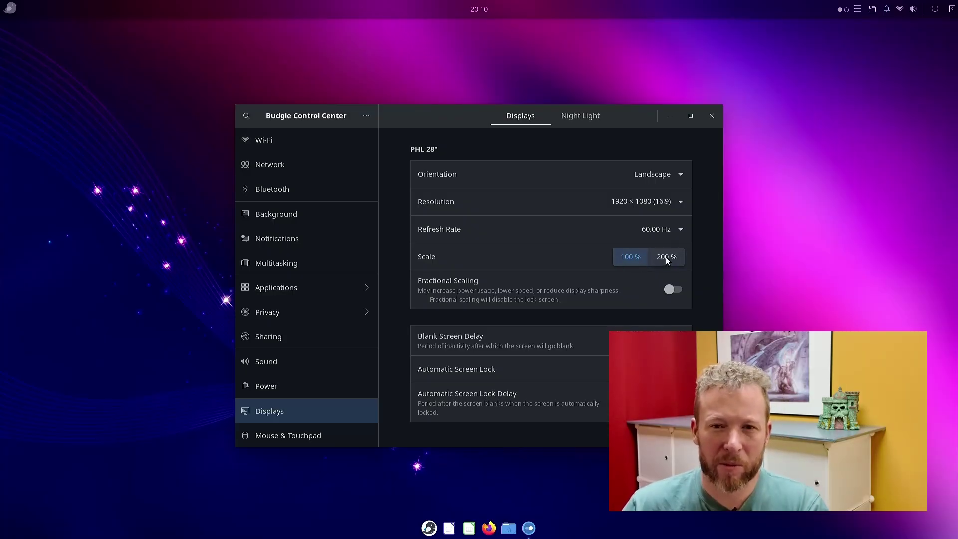
pyautogui.click(673, 289)
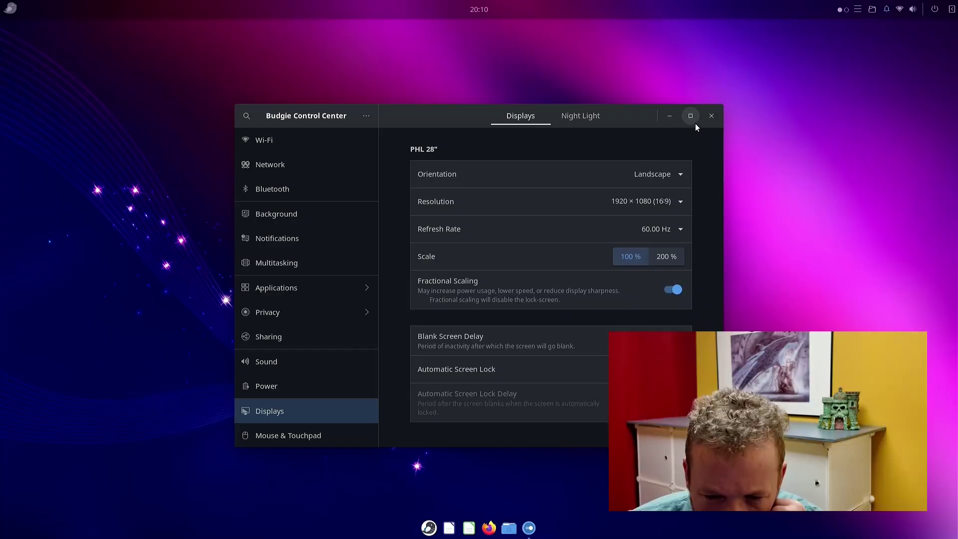
pyautogui.click(711, 117)
# Step: Reopen the Displays settings, apply a display scale of 125 %, and keep the configuration
pyautogui.press('super')
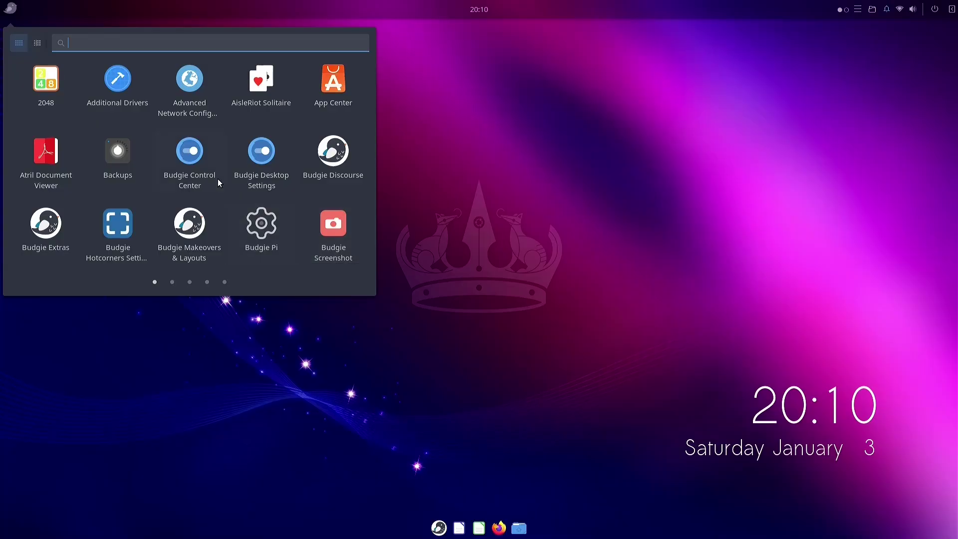
pyautogui.click(197, 155)
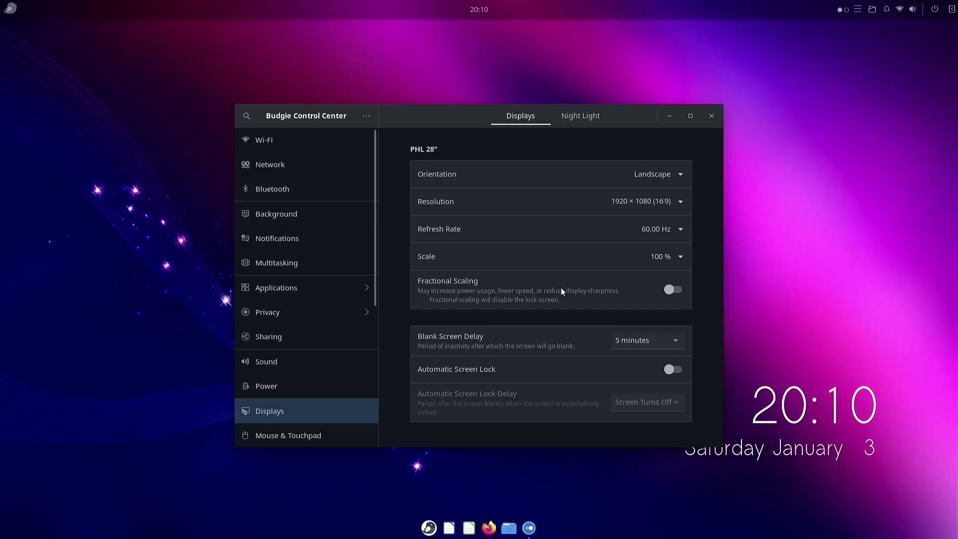
pyautogui.click(680, 256)
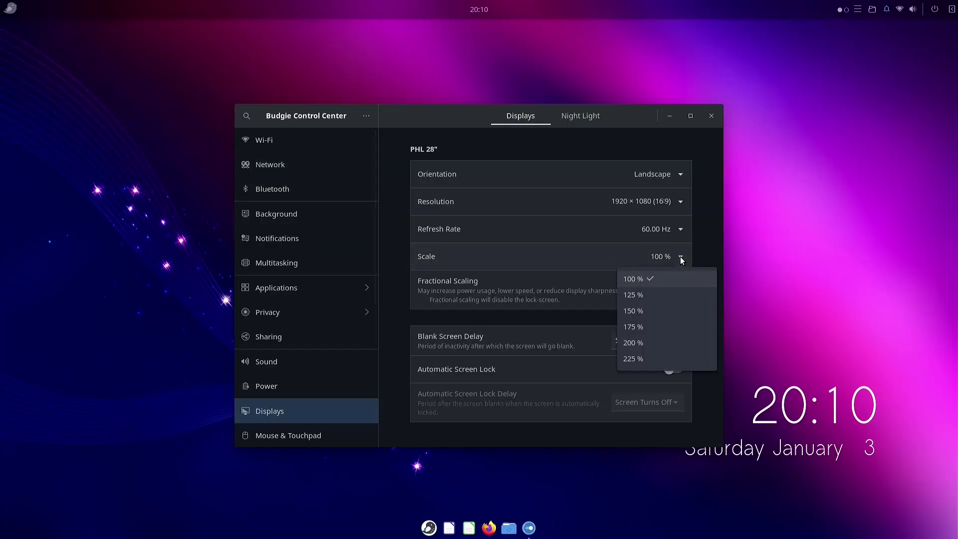
pyautogui.click(647, 299)
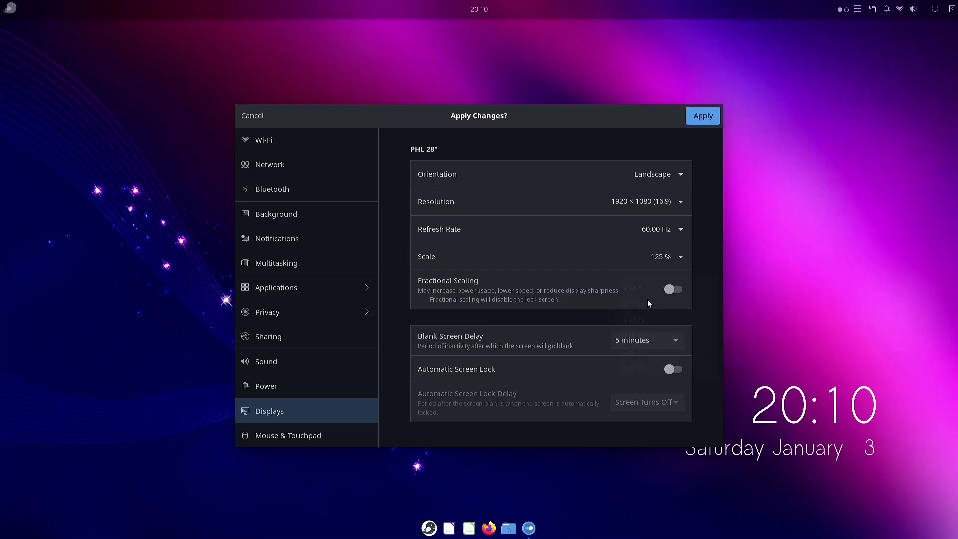
pyautogui.click(698, 115)
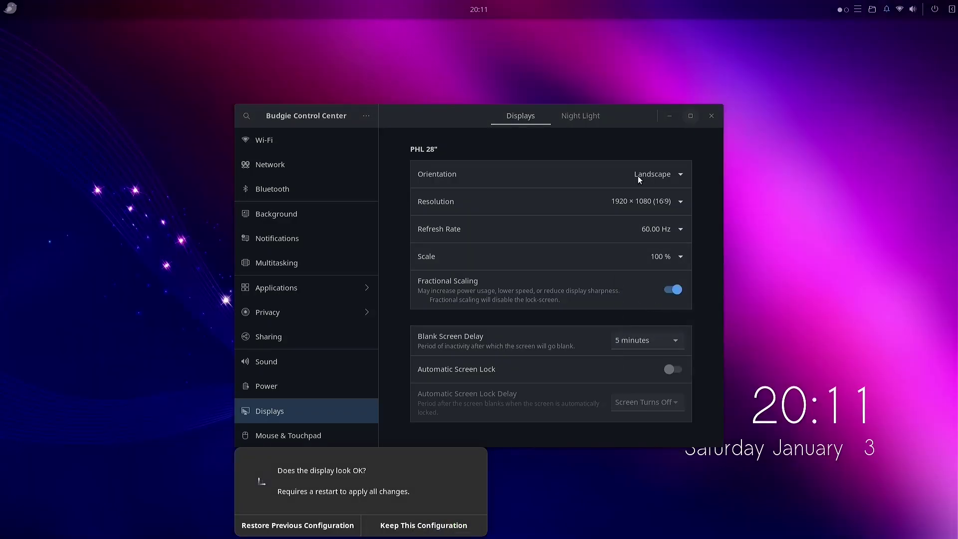
pyautogui.click(429, 526)
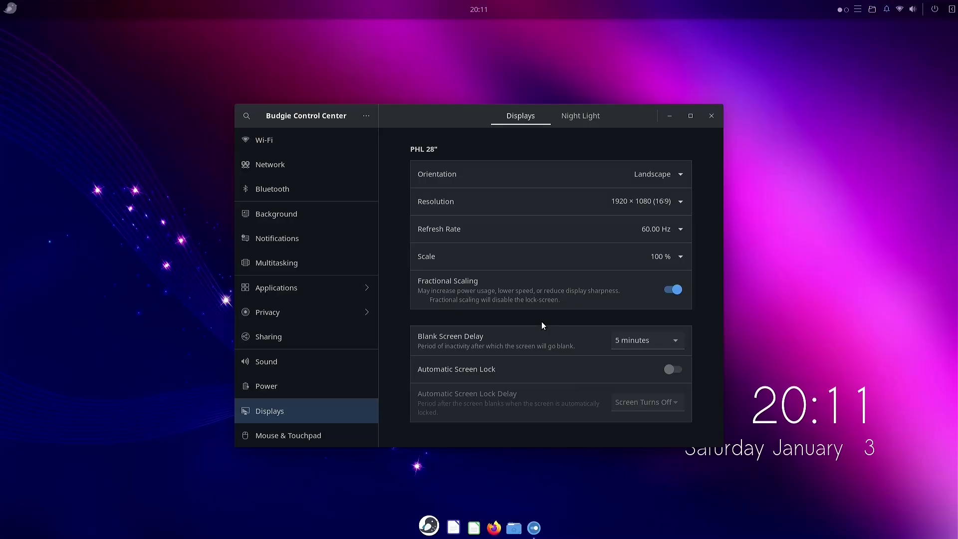
# Step: Apply a display scale of 125 % again, keep the configuration, and reposition the settings window on the desktop
pyautogui.click(678, 259)
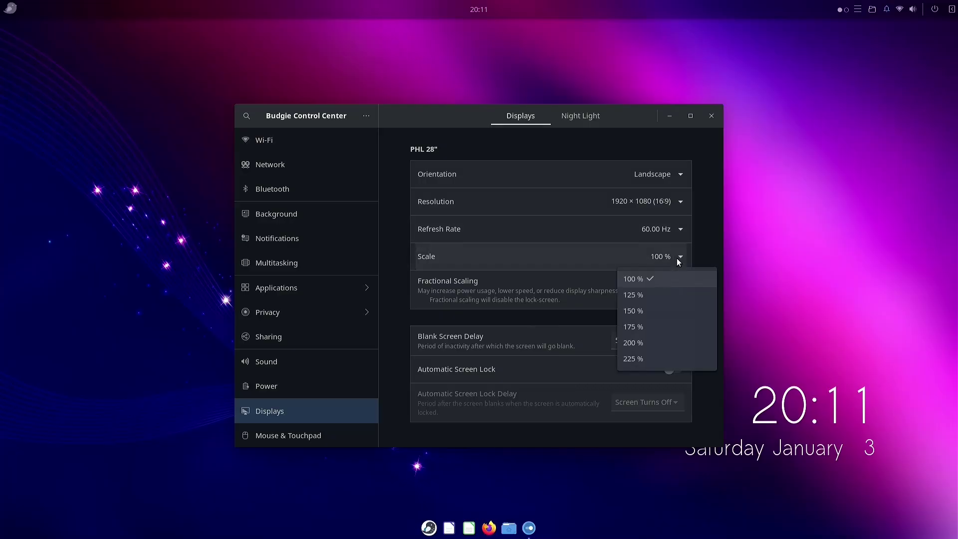
pyautogui.click(637, 298)
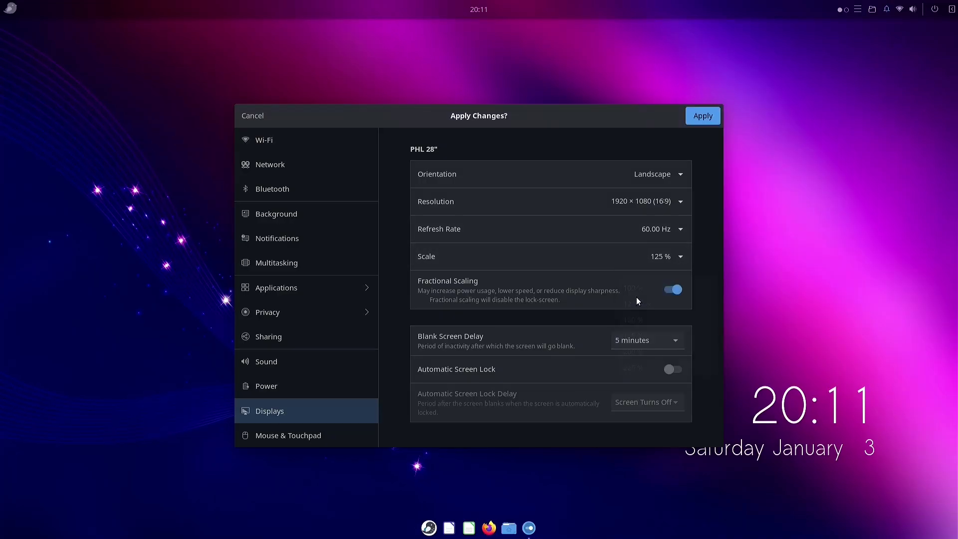
pyautogui.click(699, 116)
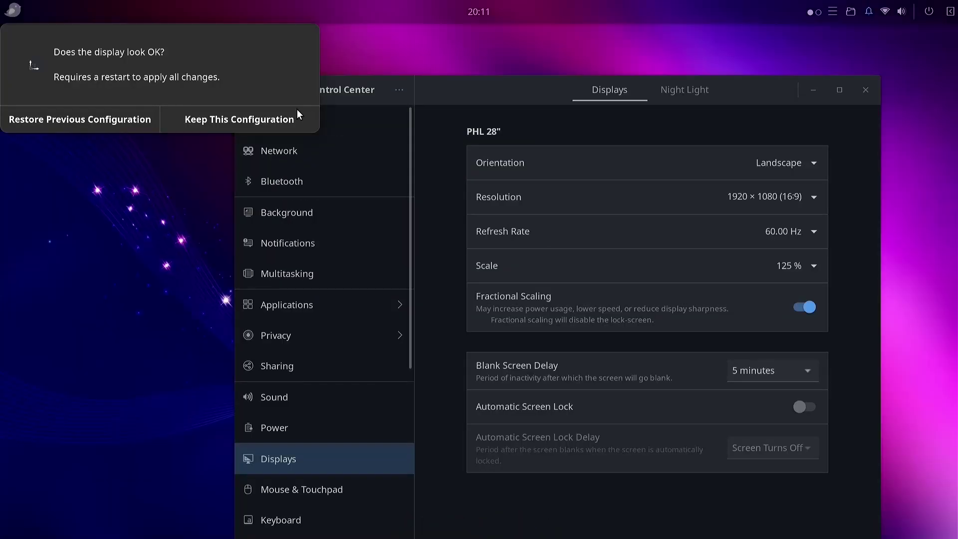
pyautogui.click(276, 116)
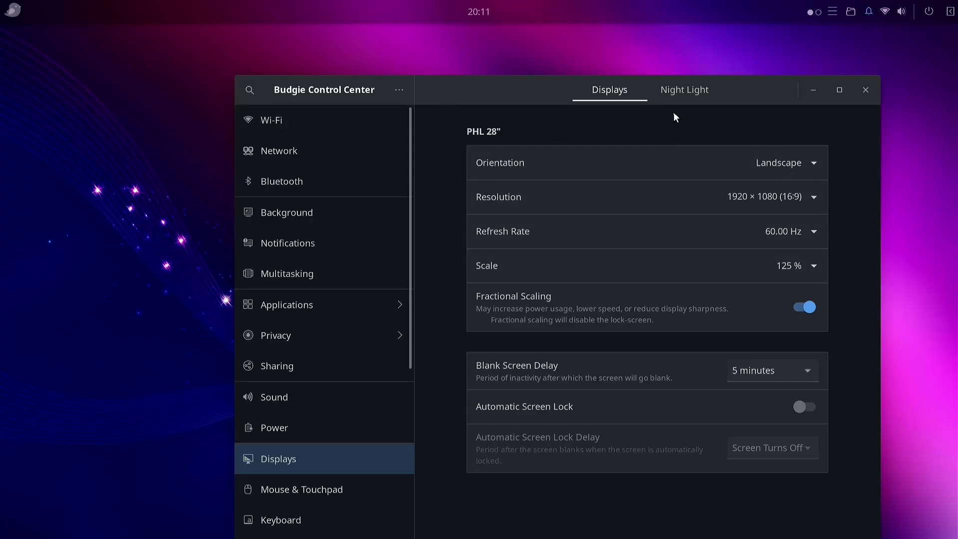
pyautogui.moveTo(699, 98); pyautogui.dragTo(622, 79)
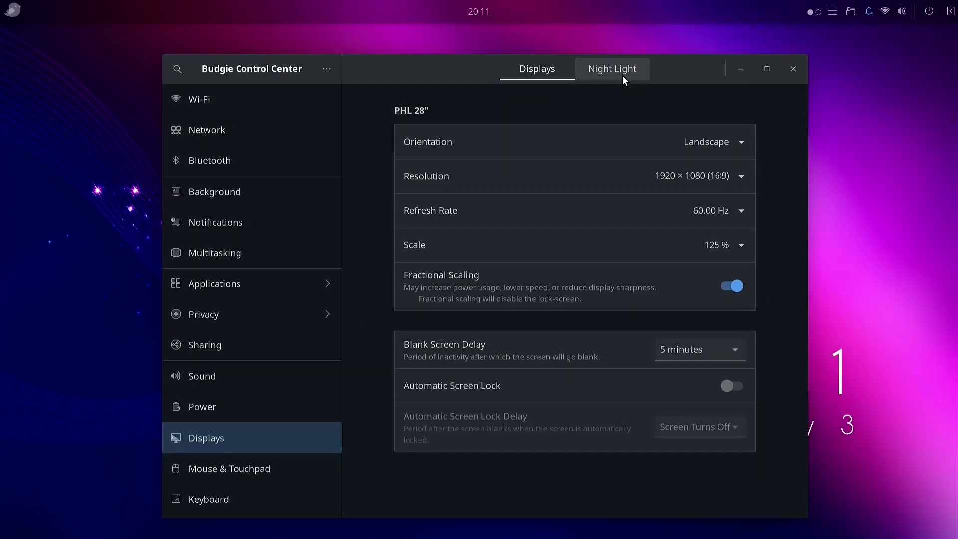
# Step: Review the available scale values, apply a display scale of 100 %, and keep the configuration
pyautogui.click(734, 245)
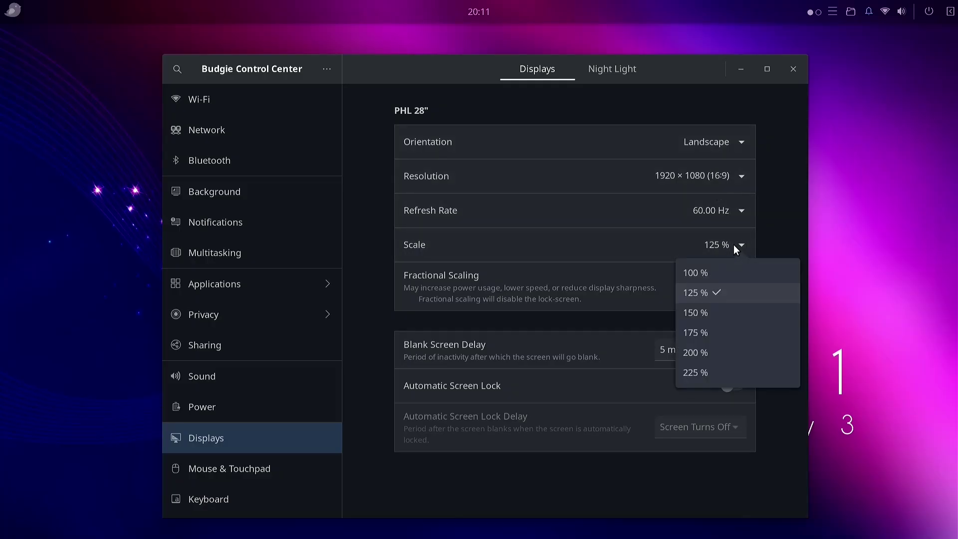
pyautogui.click(664, 244)
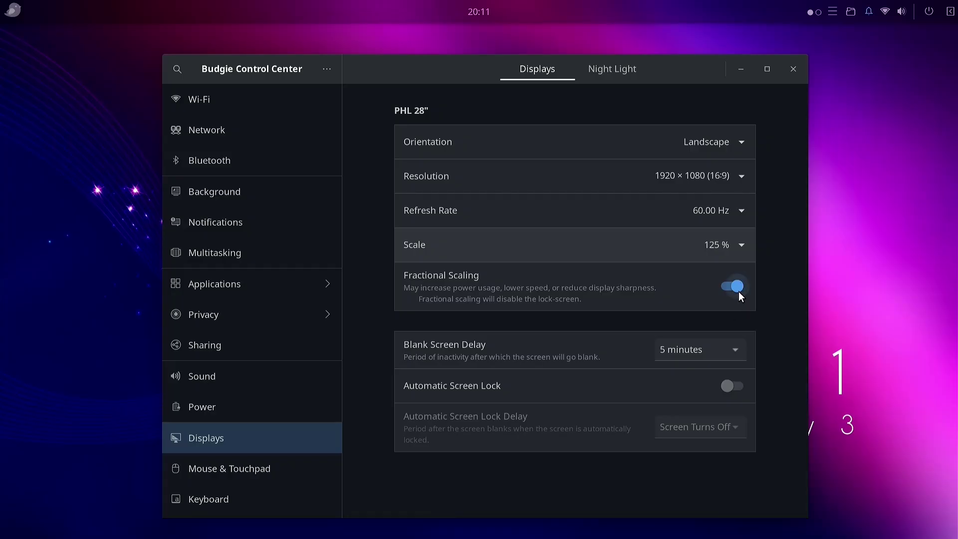
pyautogui.click(743, 246)
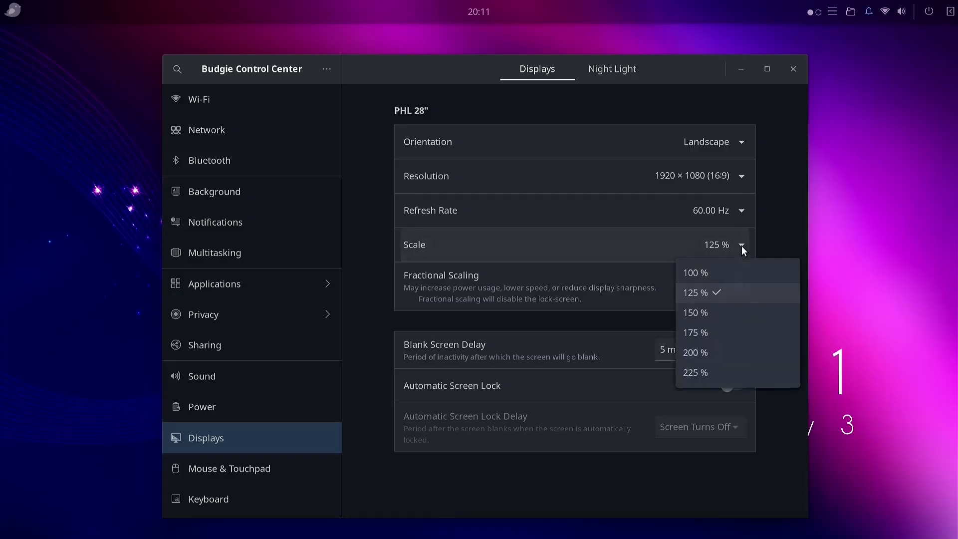
pyautogui.click(704, 271)
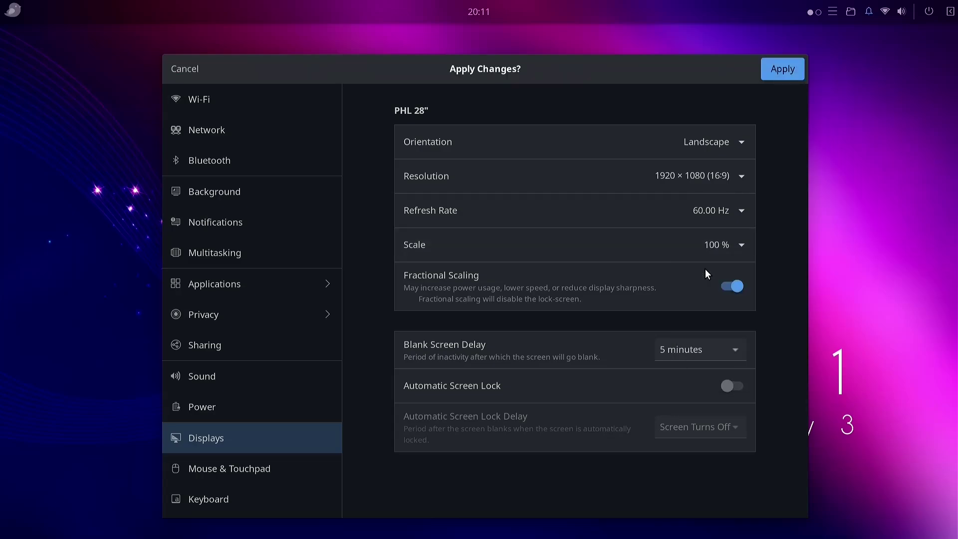
pyautogui.click(784, 70)
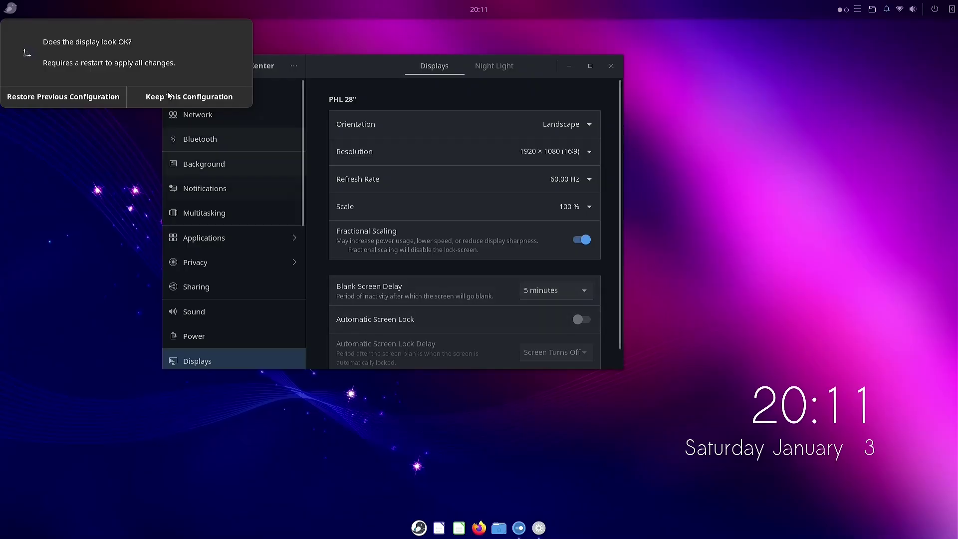
pyautogui.click(202, 98)
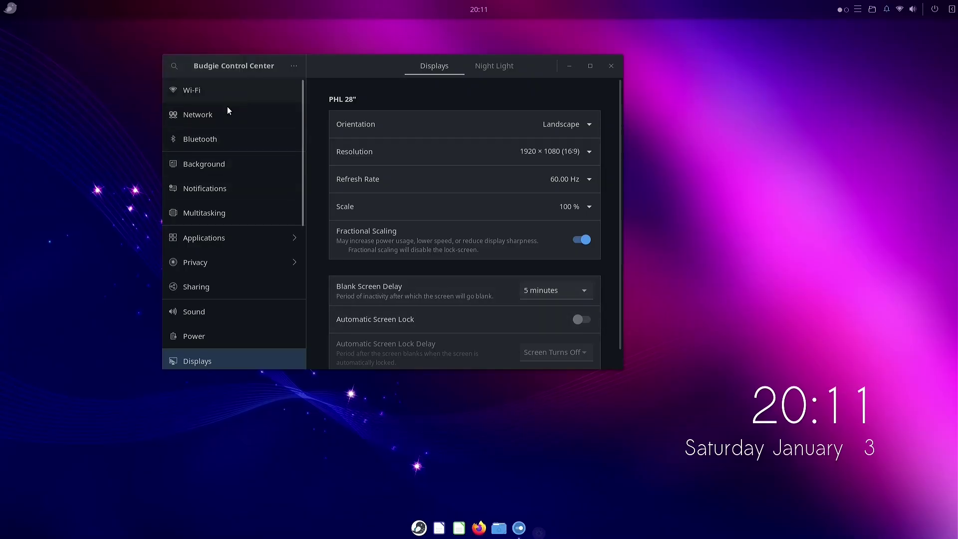
# Step: Turn off Fractional Scaling, check the scale options on offer, and close the settings
pyautogui.click(582, 241)
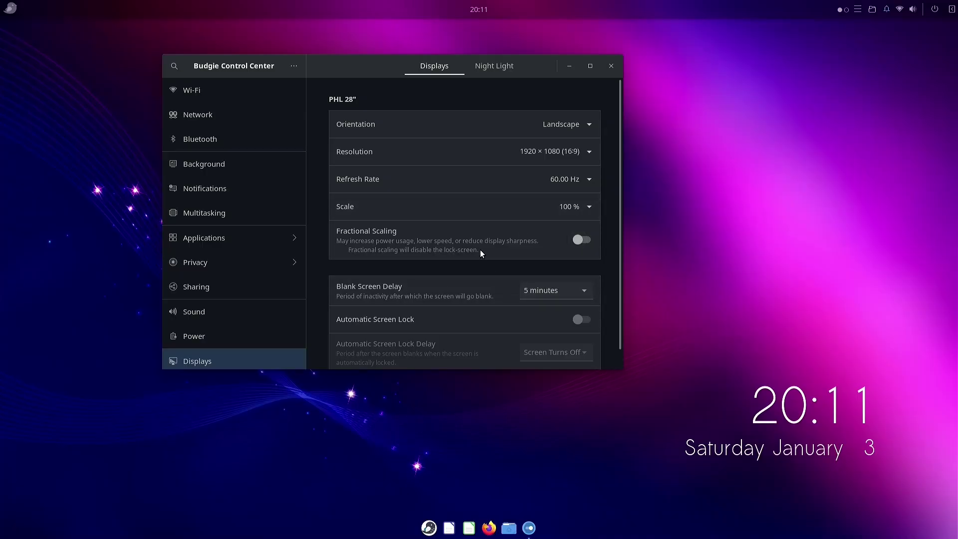
pyautogui.click(578, 204)
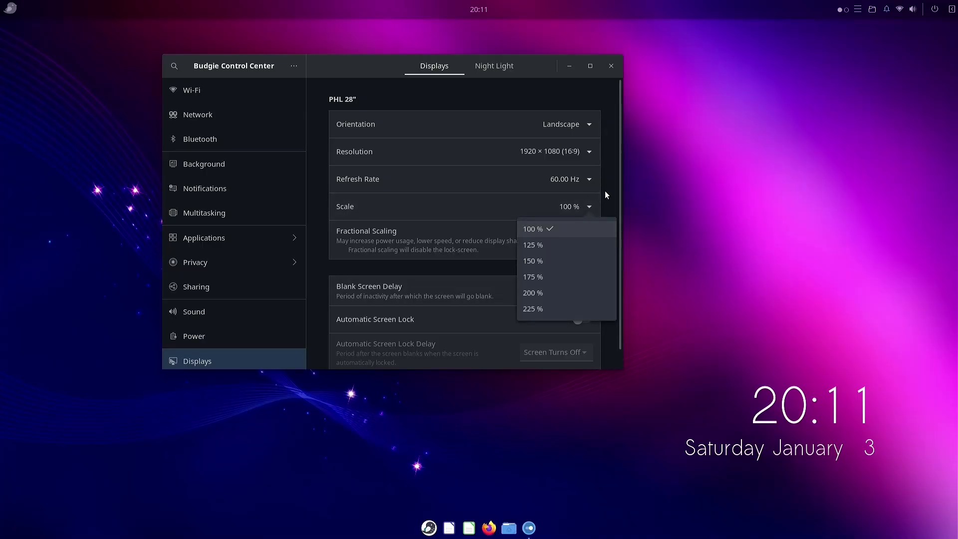
pyautogui.click(612, 66)
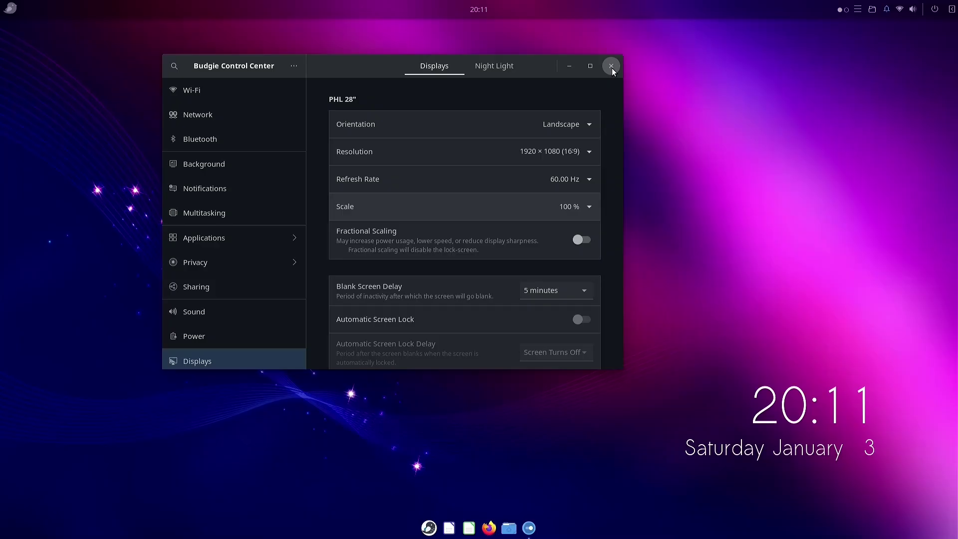
pyautogui.click(611, 67)
# Step: Reopen Budgie Control Center and try a 200 % scale with Fractional Scaling on and off, returning to 100 % before closing it
pyautogui.click(10, 8)
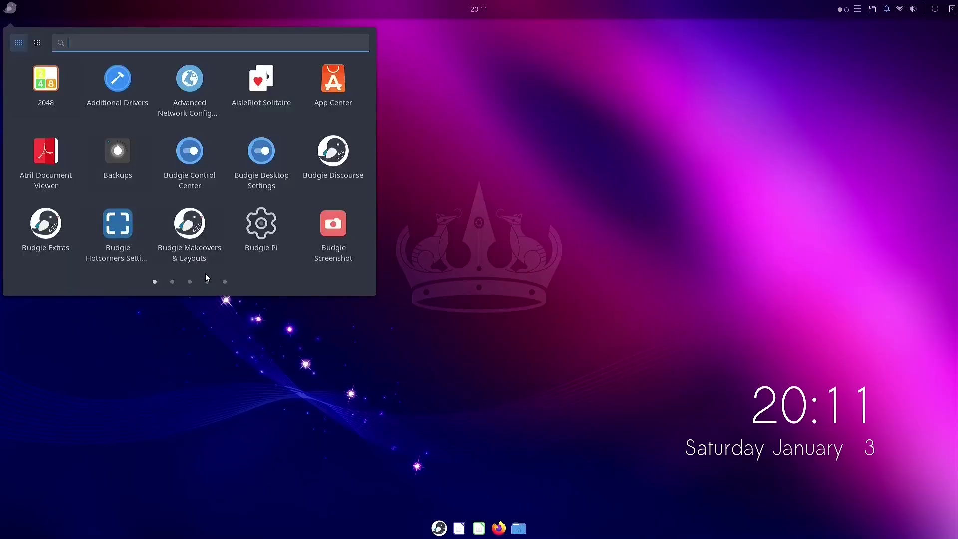
pyautogui.click(192, 159)
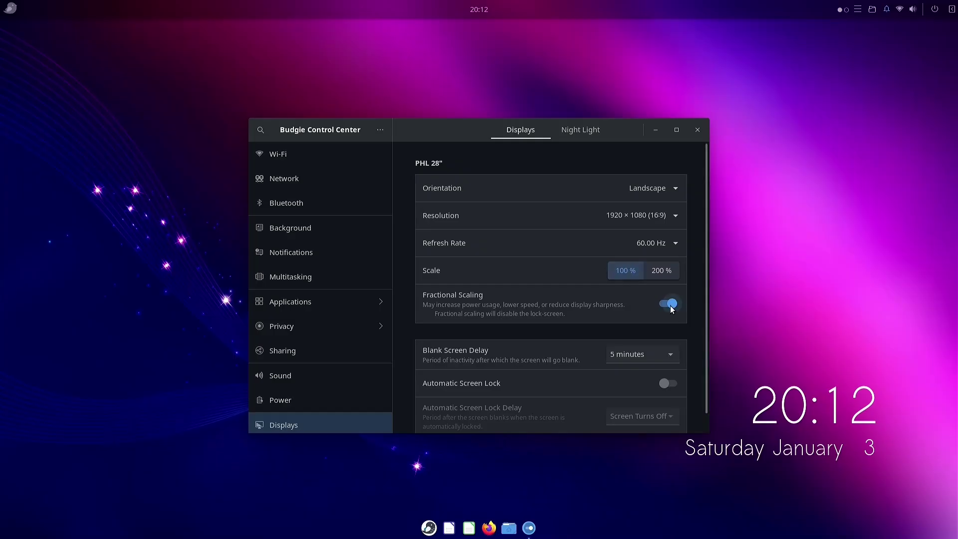
pyautogui.click(663, 273)
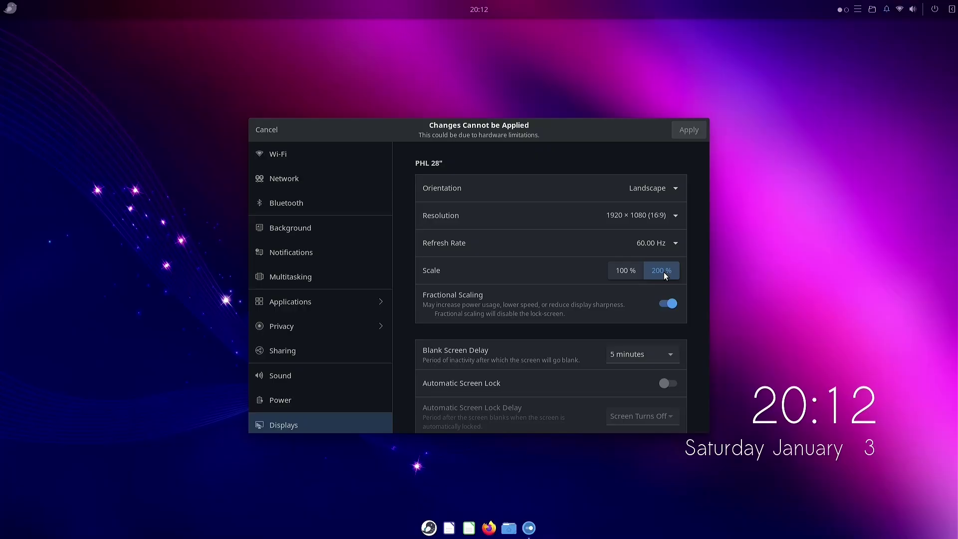
pyautogui.click(628, 270)
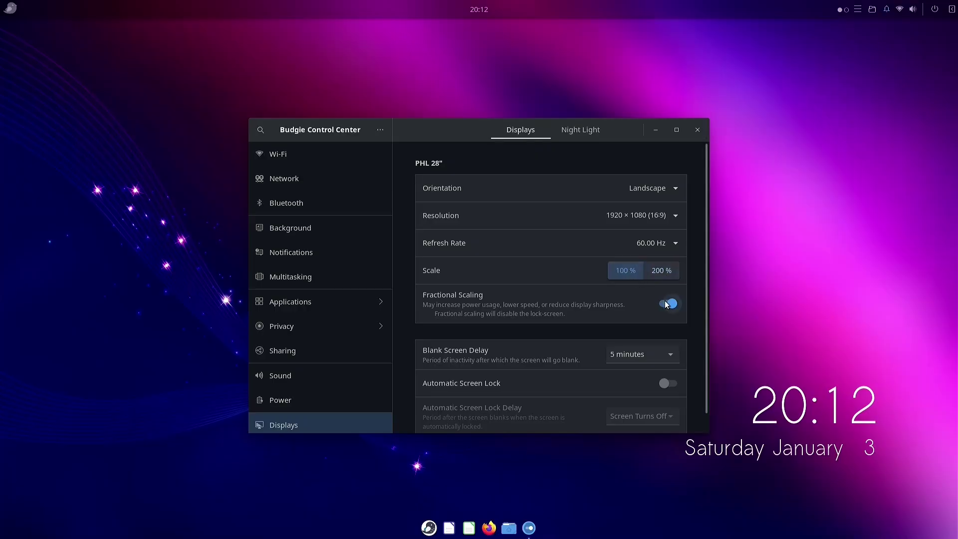
pyautogui.click(670, 306)
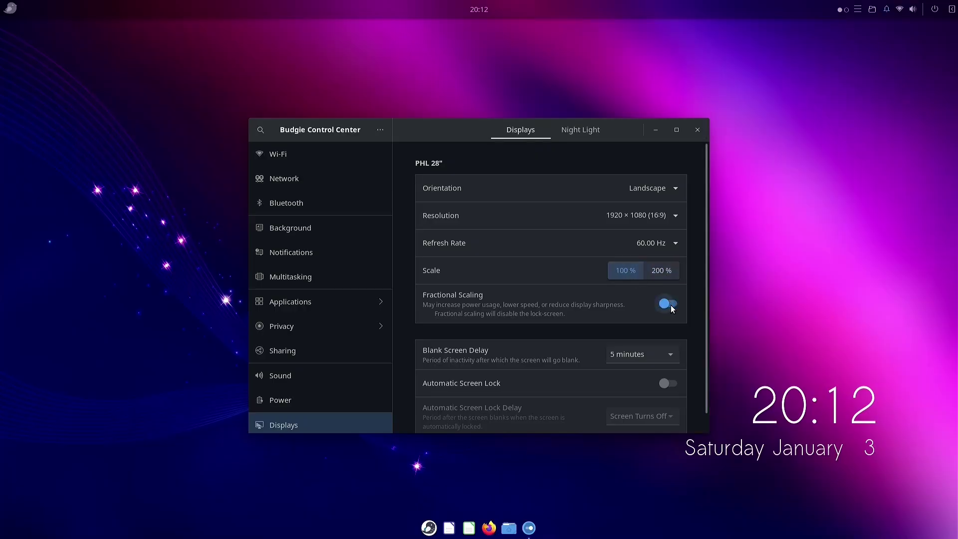
pyautogui.click(654, 271)
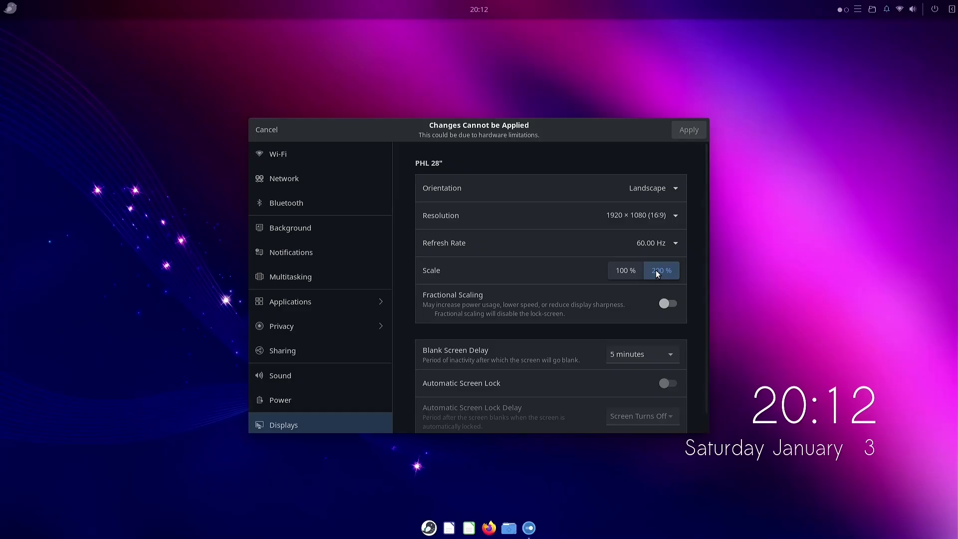
pyautogui.click(627, 268)
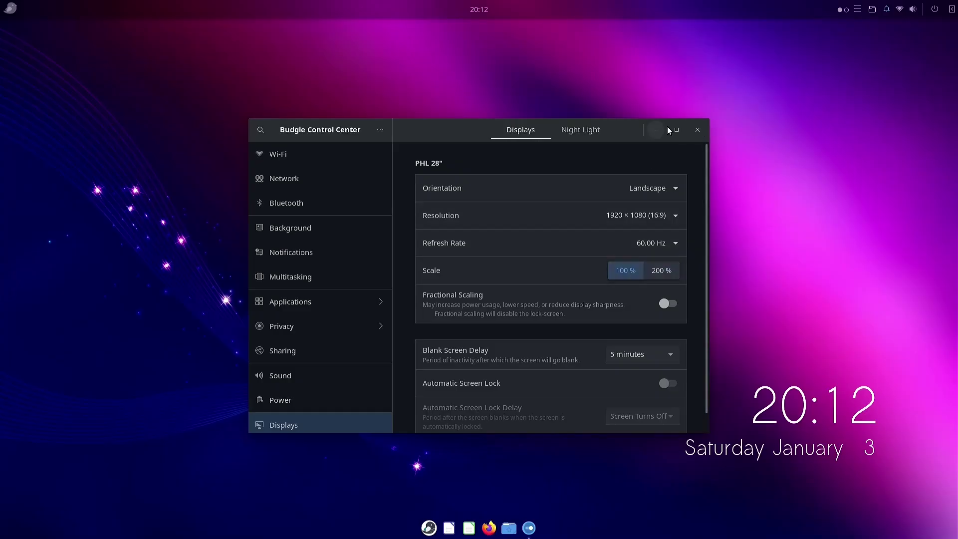
pyautogui.click(698, 129)
# Step: Reopen the Displays settings with Fractional Scaling on, try a 200 % scale, cancel the change, and close the settings
pyautogui.click(9, 8)
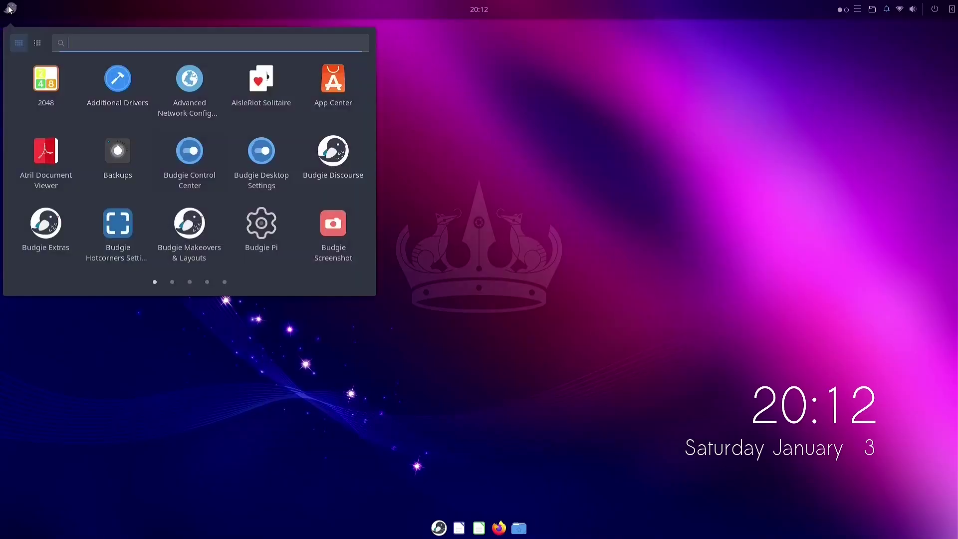
pyautogui.click(197, 154)
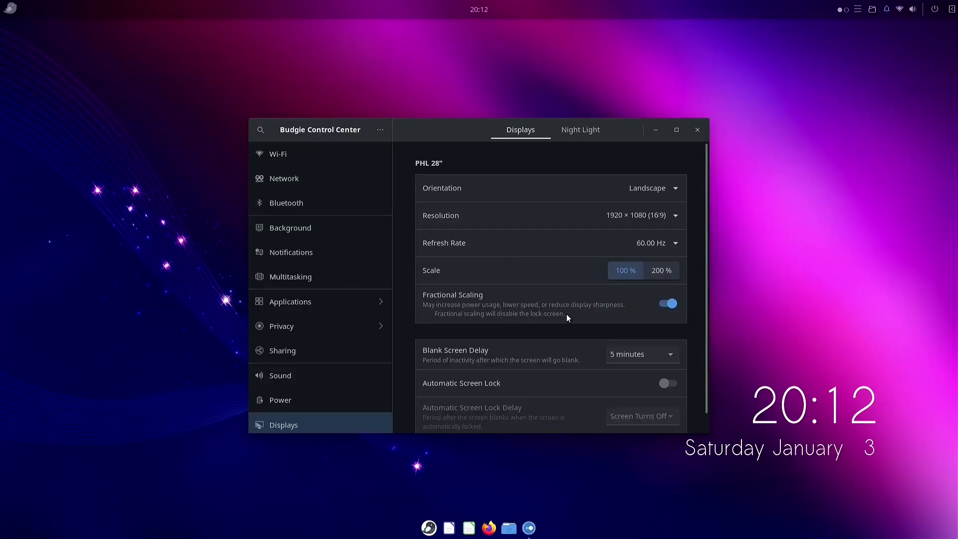
pyautogui.click(660, 269)
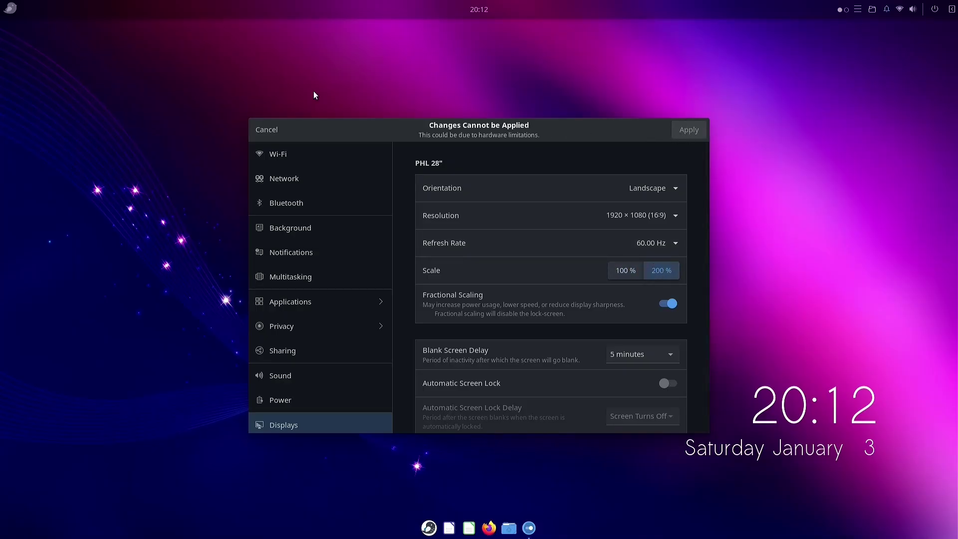
pyautogui.click(273, 131)
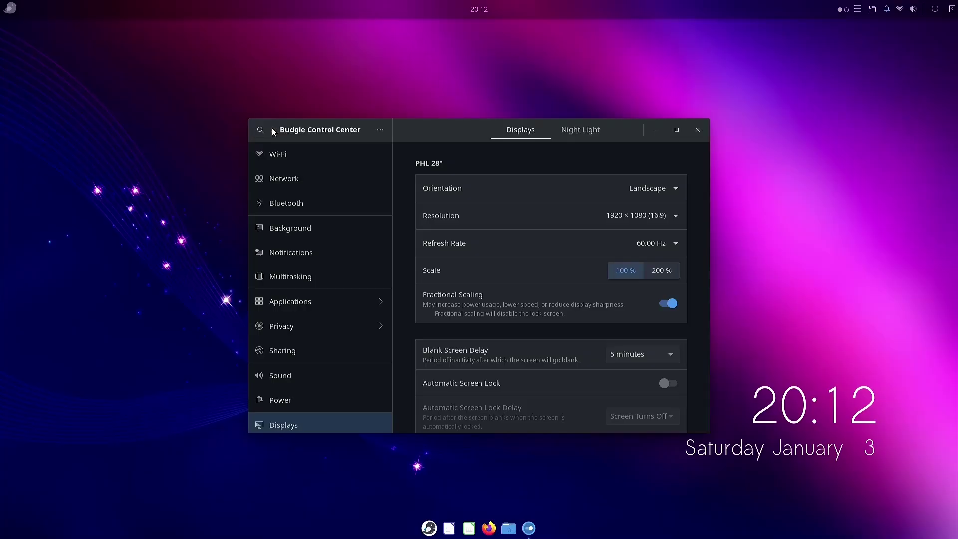
pyautogui.click(696, 129)
# Step: Close the applications menu and dismiss the problem report about the Files application without sending it
pyautogui.click(10, 8)
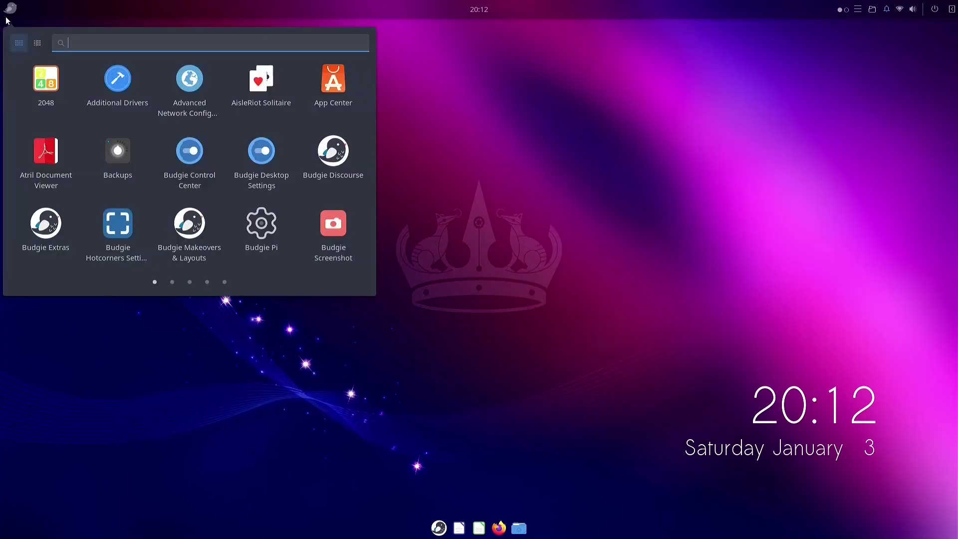
pyautogui.click(697, 248)
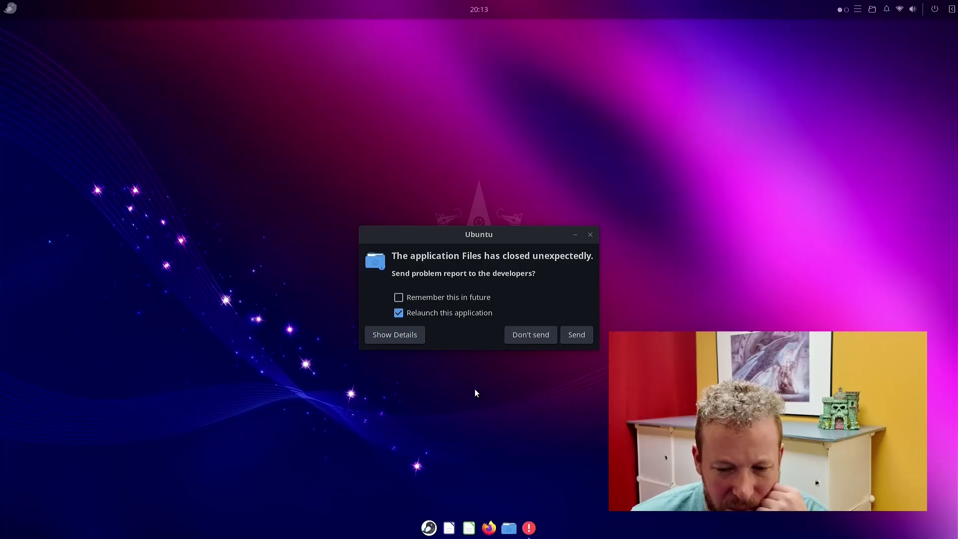
pyautogui.click(590, 235)
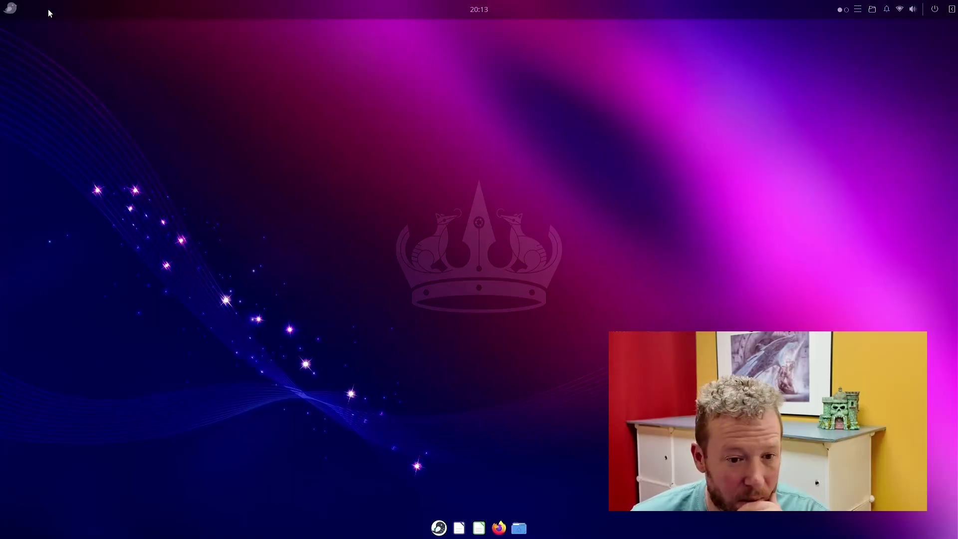
# Step: Reopen the Displays settings in Budgie Control Center, try to apply a 200 % scale, and keep the configuration
pyautogui.click(10, 11)
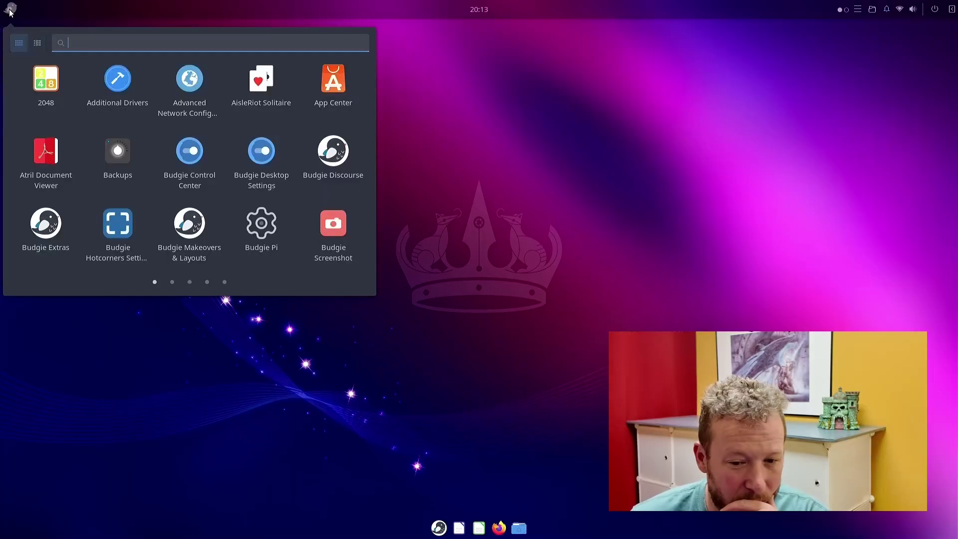
pyautogui.click(187, 151)
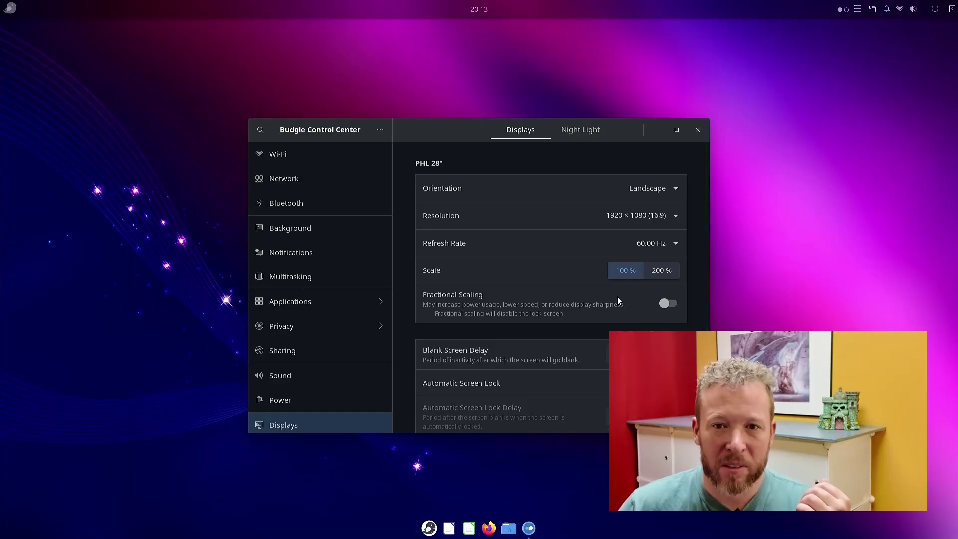
pyautogui.click(657, 276)
pyautogui.click(689, 135)
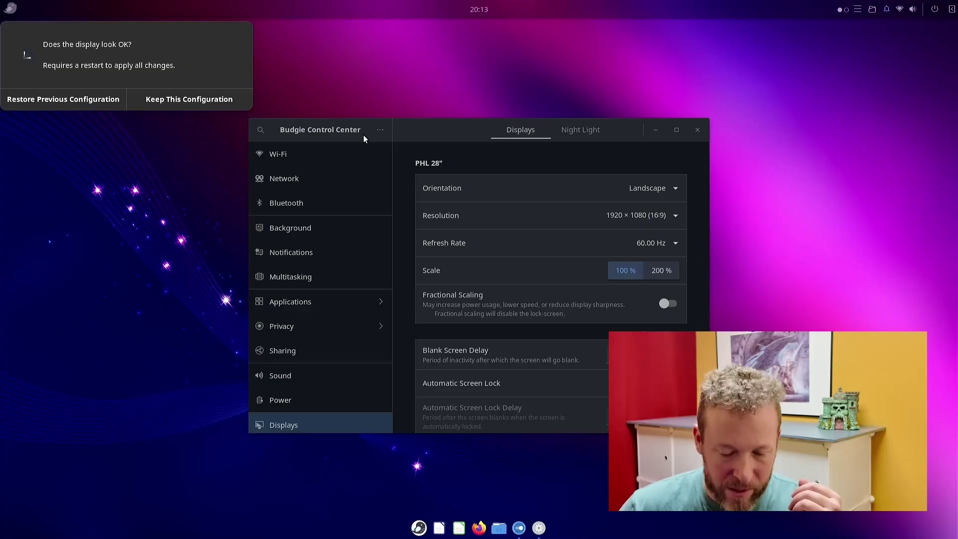
pyautogui.click(190, 103)
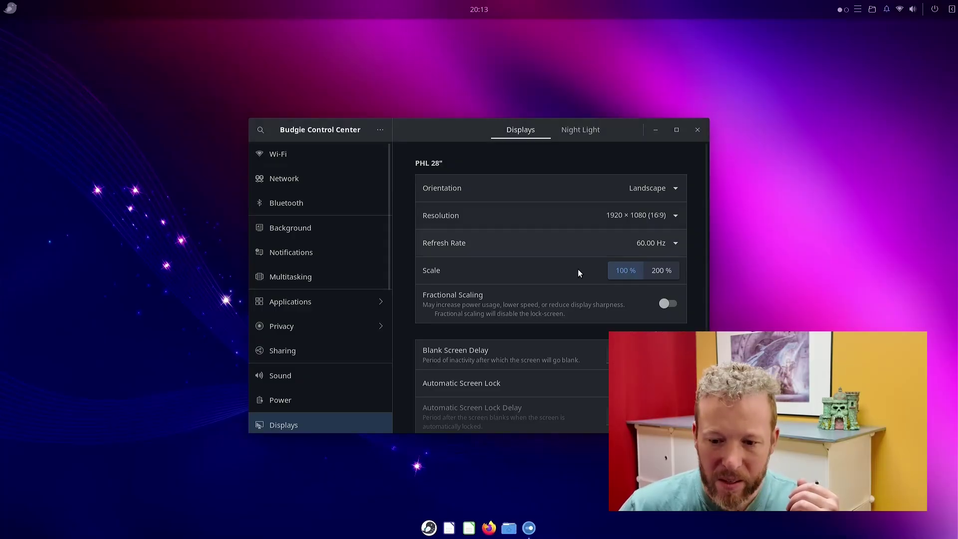
# Step: Apply a display scale of 200 %, keep the configuration, and try to tile the settings window on the screen
pyautogui.click(660, 272)
pyautogui.click(687, 130)
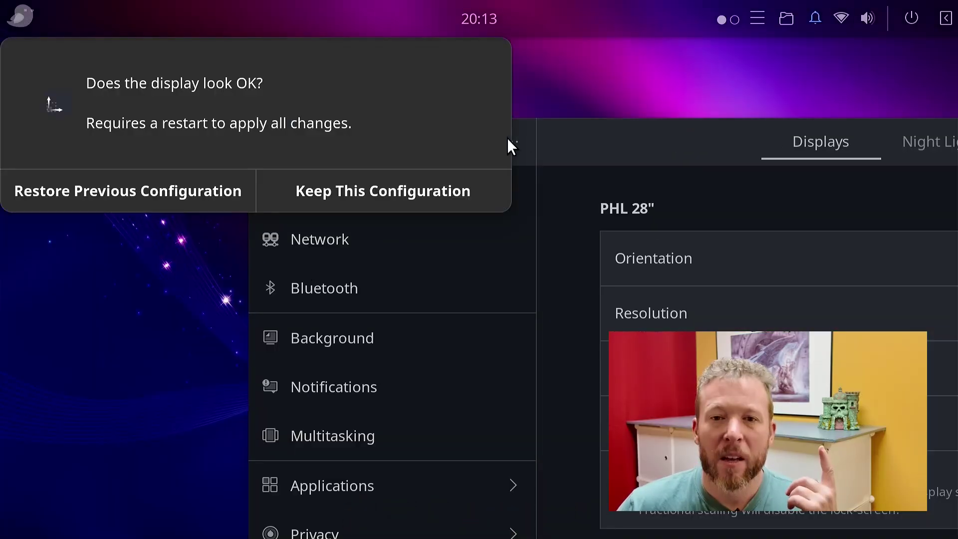
pyautogui.click(411, 197)
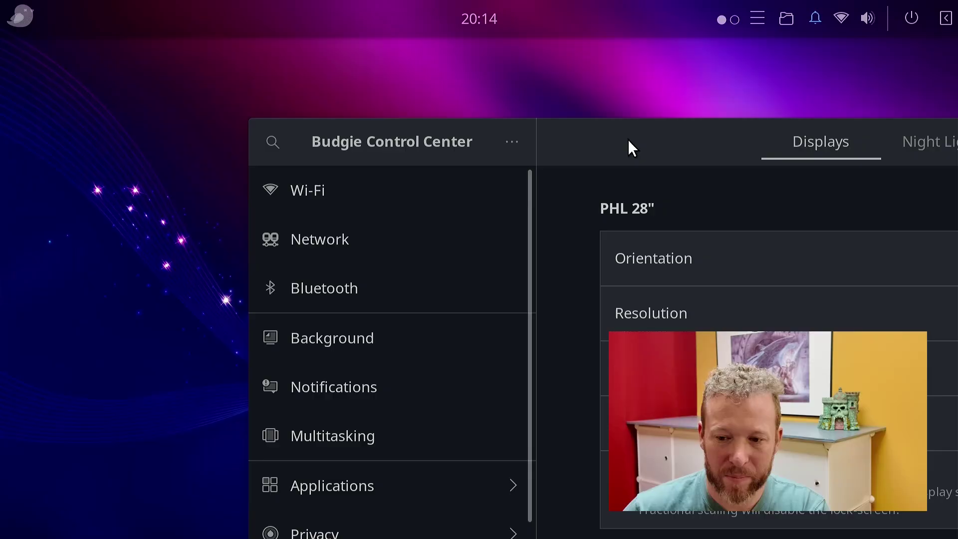
pyautogui.press('super+Up')
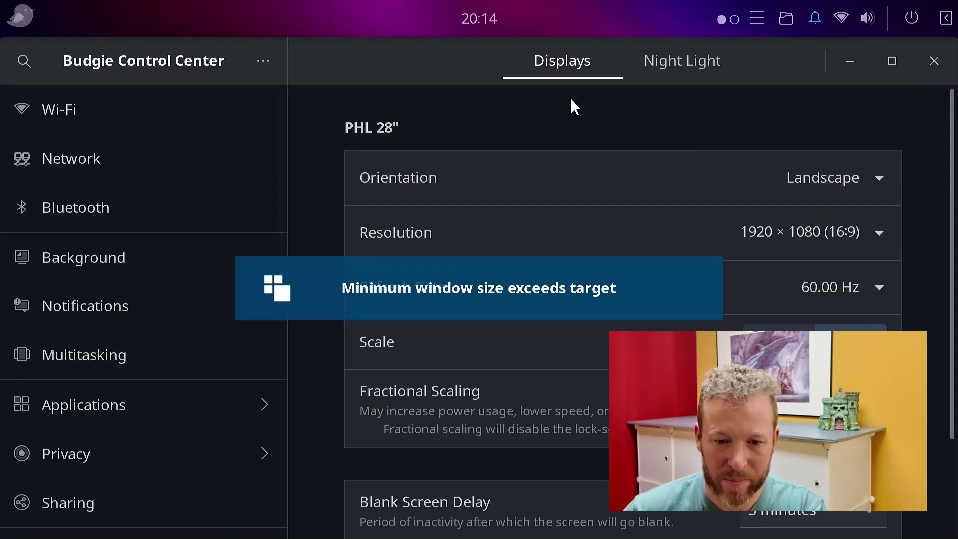
# Step: Try to tile the settings window, narrow it to its single-column layout, and close it
pyautogui.press('super+Right')
pyautogui.moveTo(472, 80); pyautogui.dragTo(485, 1)
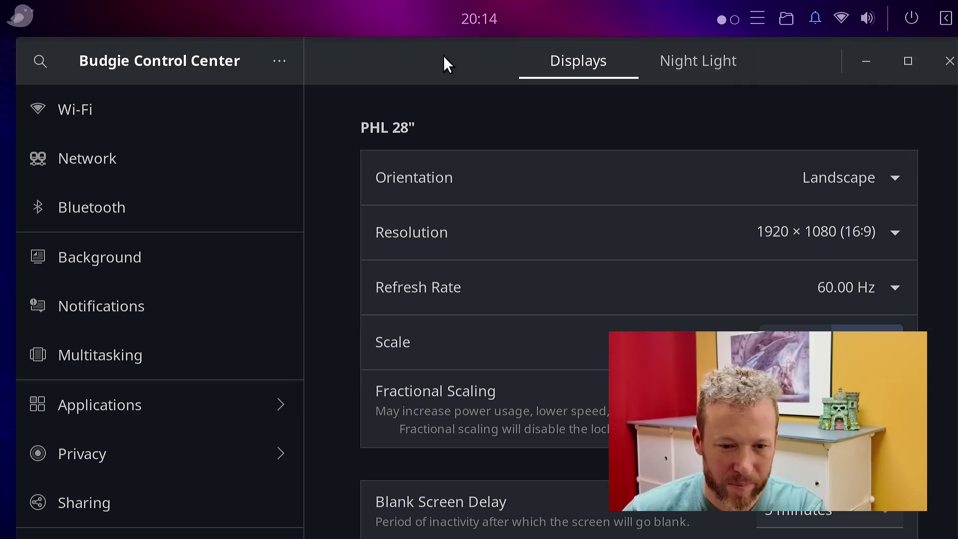
pyautogui.moveTo(443, 55); pyautogui.dragTo(552, 116)
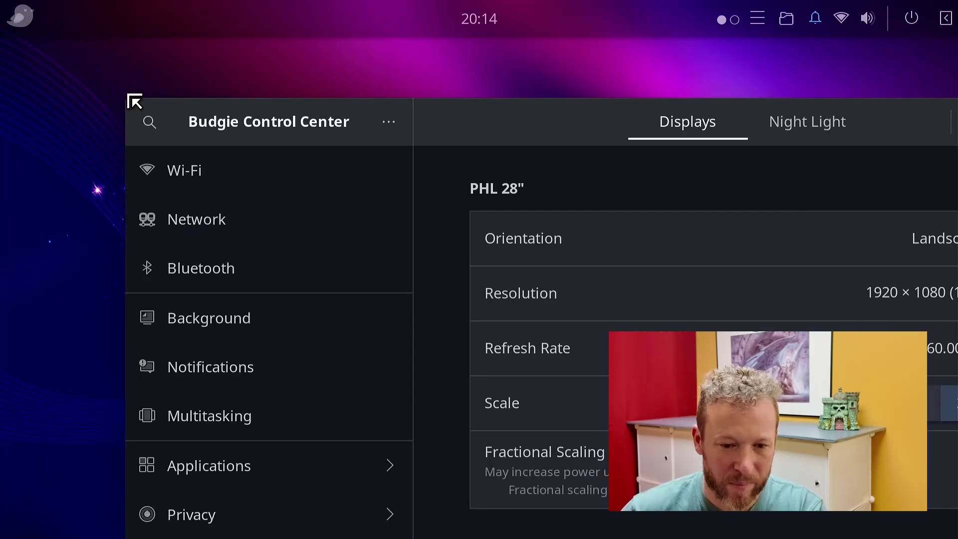
pyautogui.moveTo(129, 99); pyautogui.dragTo(569, 353)
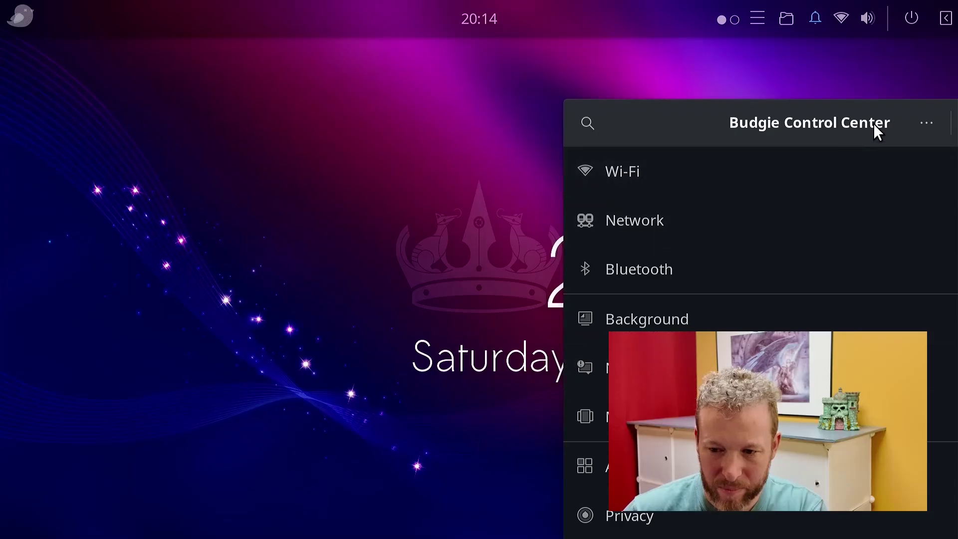
pyautogui.moveTo(872, 122); pyautogui.dragTo(486, 90)
pyautogui.click(700, 89)
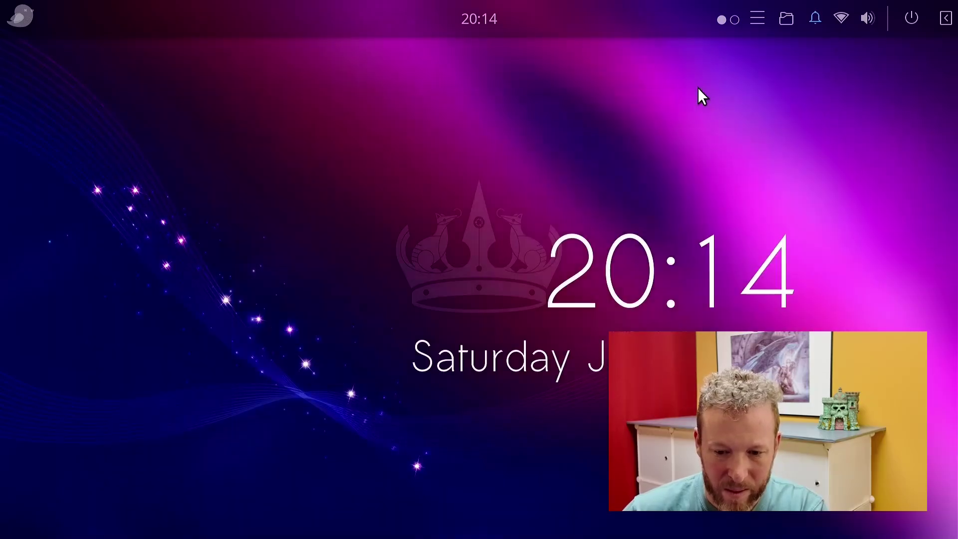
# Step: Reopen Budgie Control Center from the applications menu and show the Displays settings
pyautogui.click(13, 20)
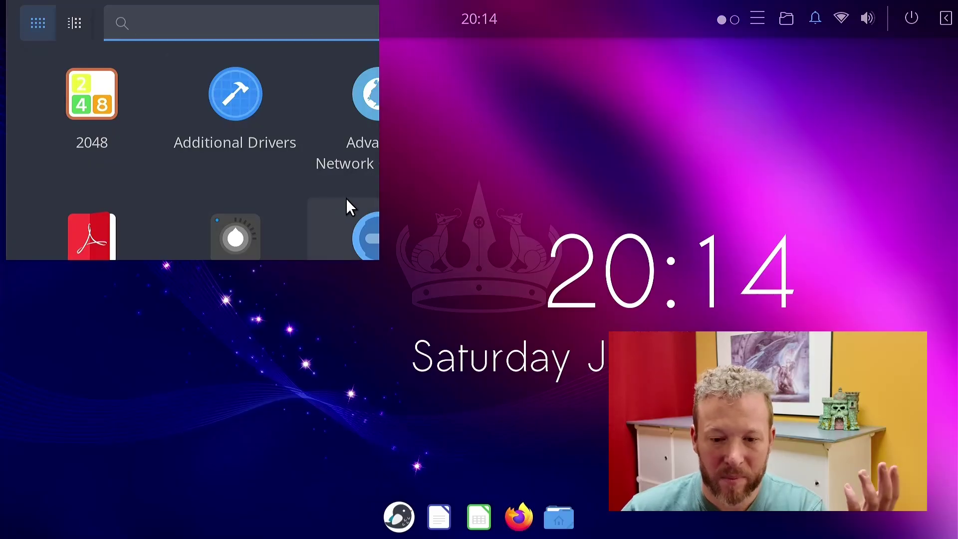
pyautogui.click(363, 240)
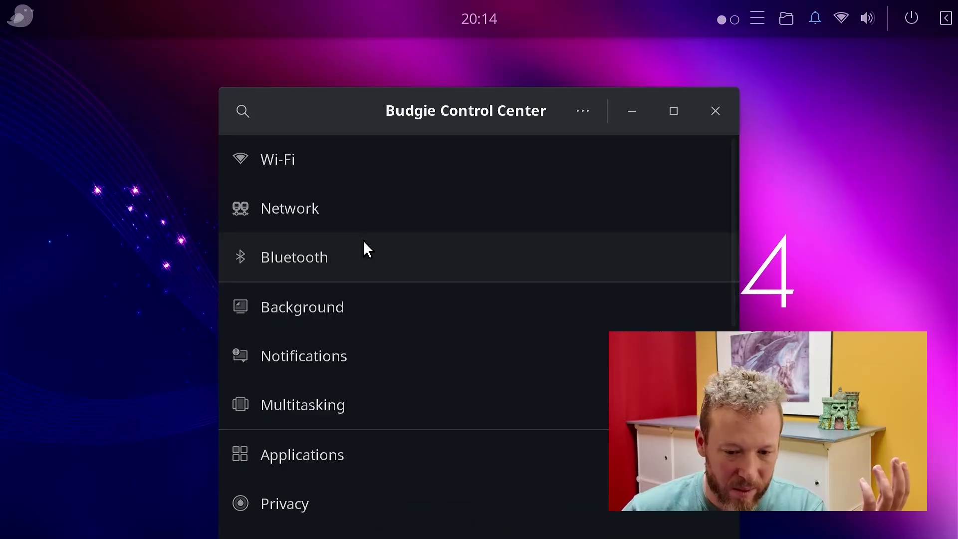
pyautogui.scroll(-6, 367, 288)
pyautogui.scroll(-2, 367, 289)
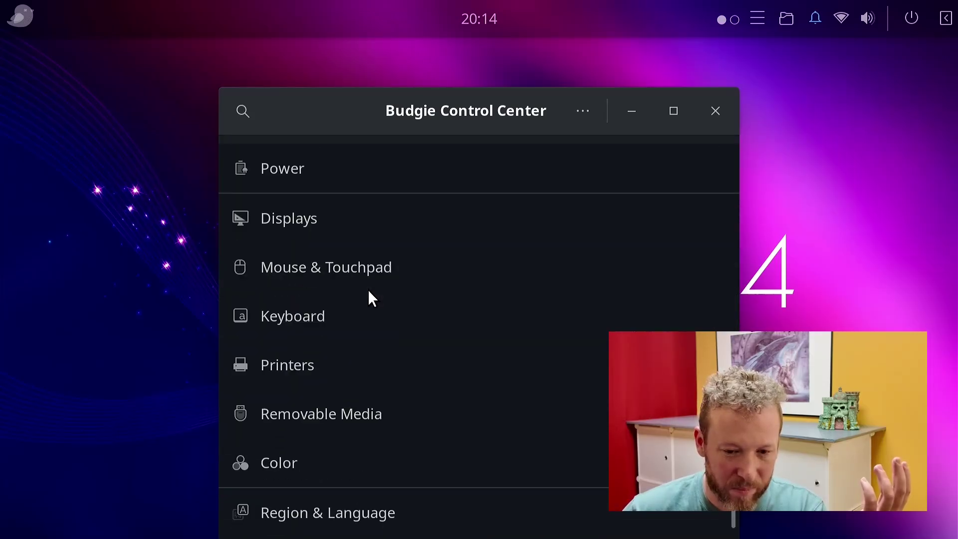
pyautogui.click(334, 230)
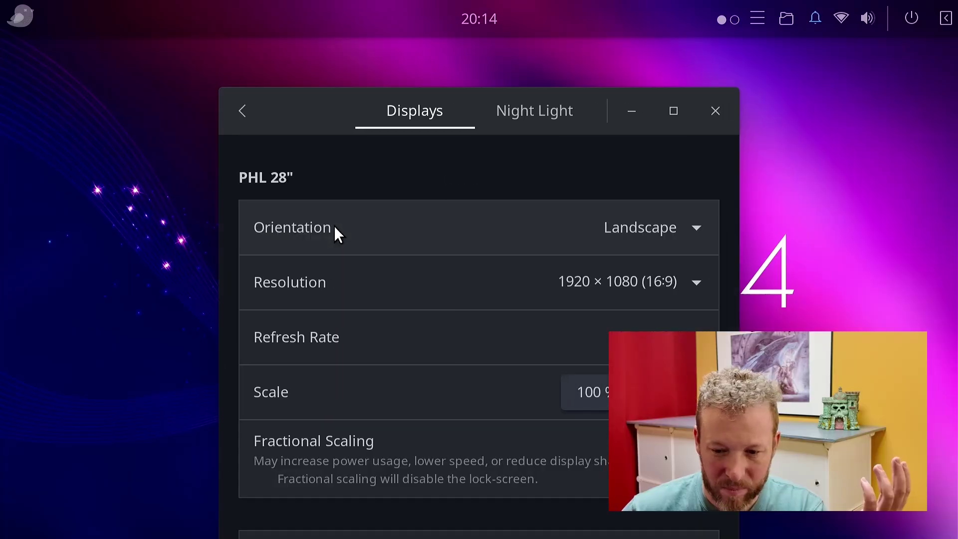
# Step: Set the display resolution to 3840 × 2160 (16:9), apply it, and keep the configuration
pyautogui.click(694, 283)
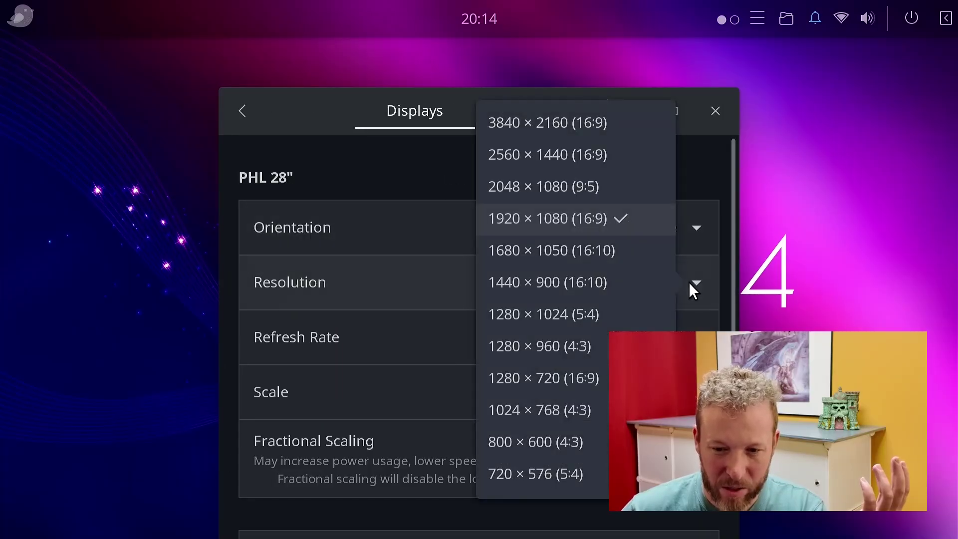
pyautogui.click(565, 127)
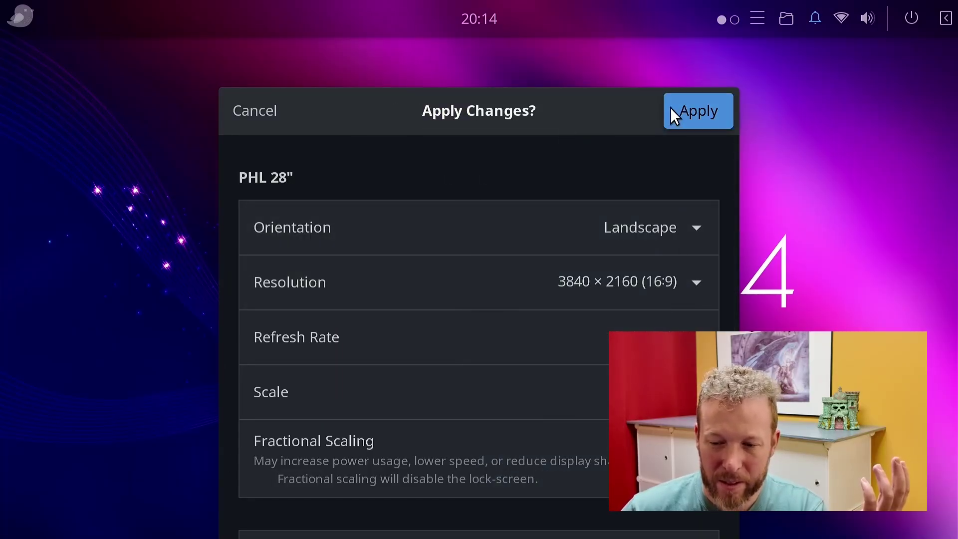
pyautogui.click(692, 110)
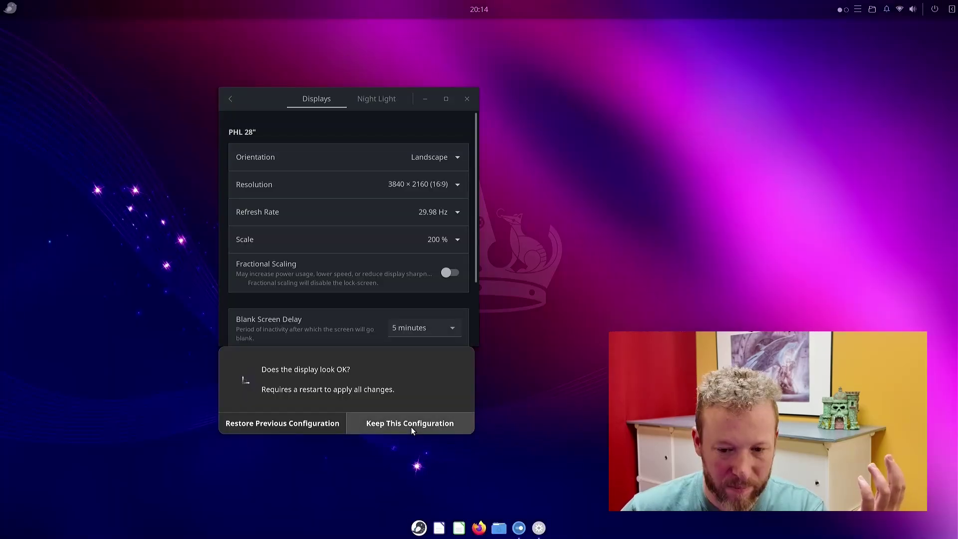
pyautogui.click(412, 426)
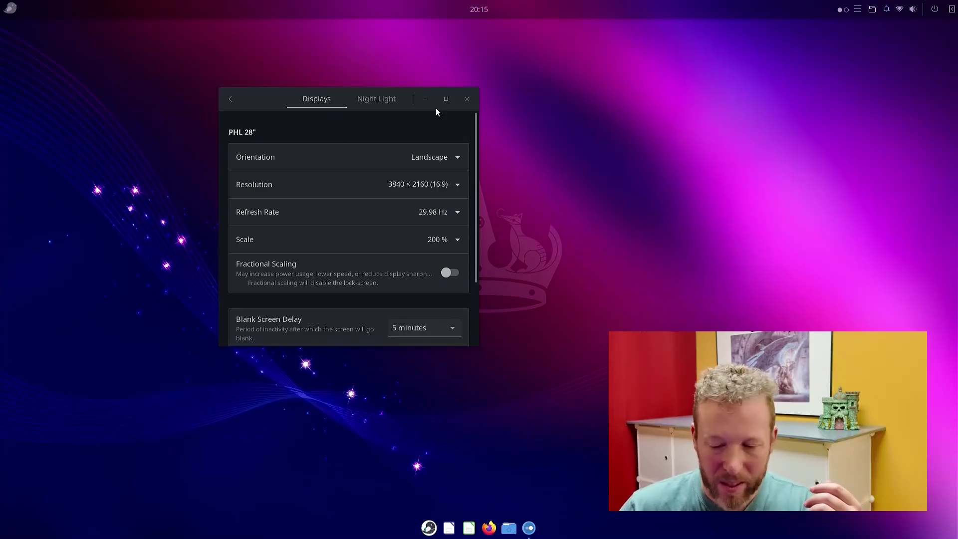
# Step: Try to apply a display scale of 100 % at the 3840 × 2160 resolution and keep the configuration
pyautogui.click(455, 241)
pyautogui.click(392, 262)
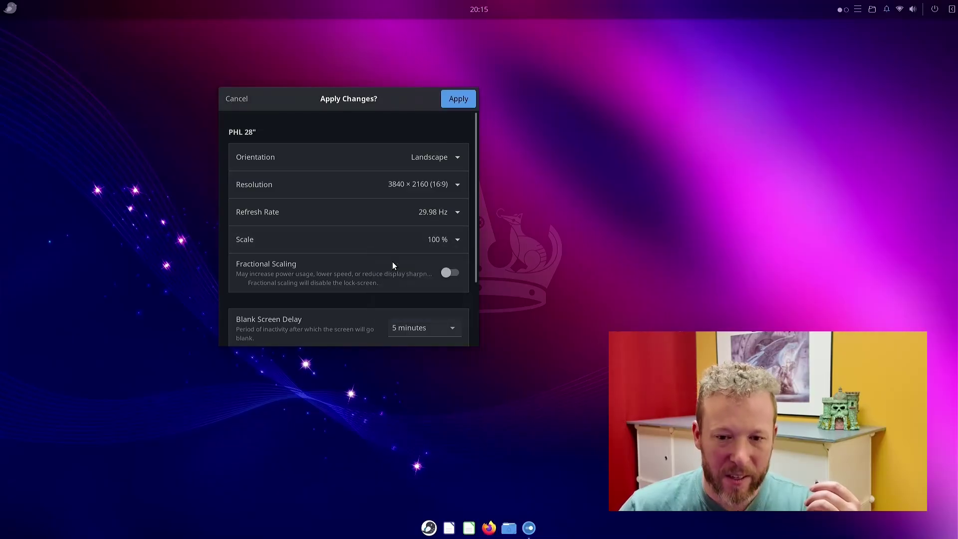
pyautogui.click(460, 99)
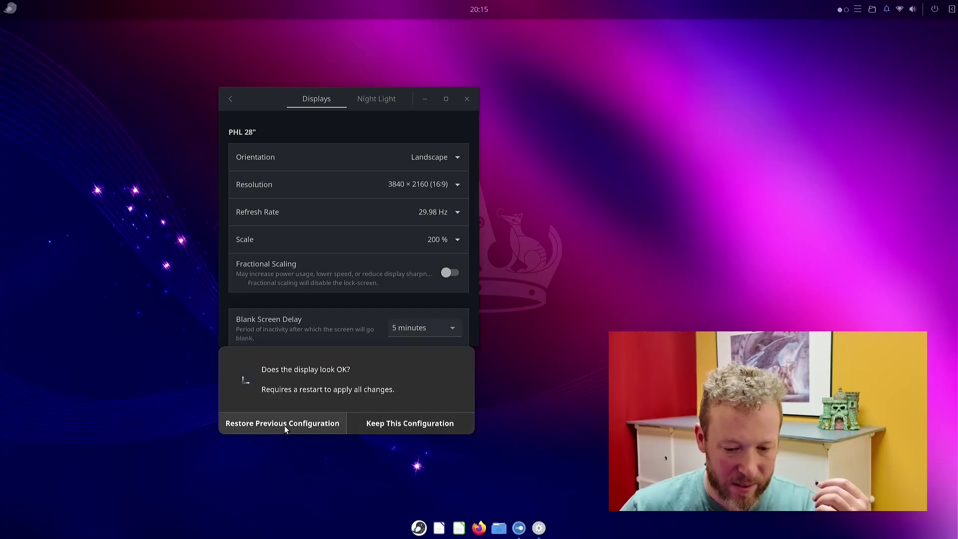
pyautogui.click(388, 427)
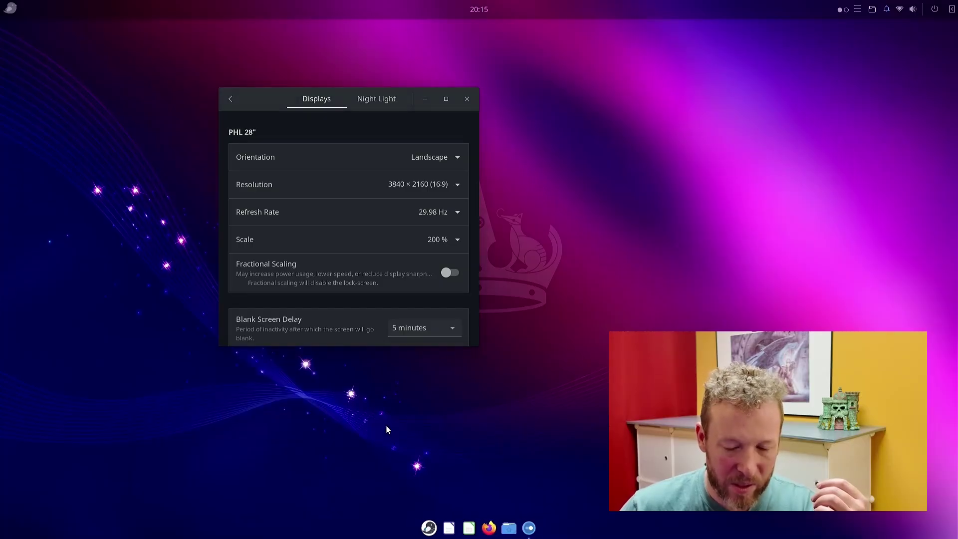
# Step: Select the 100 % display scale again, apply the change, and keep the new configuration
pyautogui.click(454, 238)
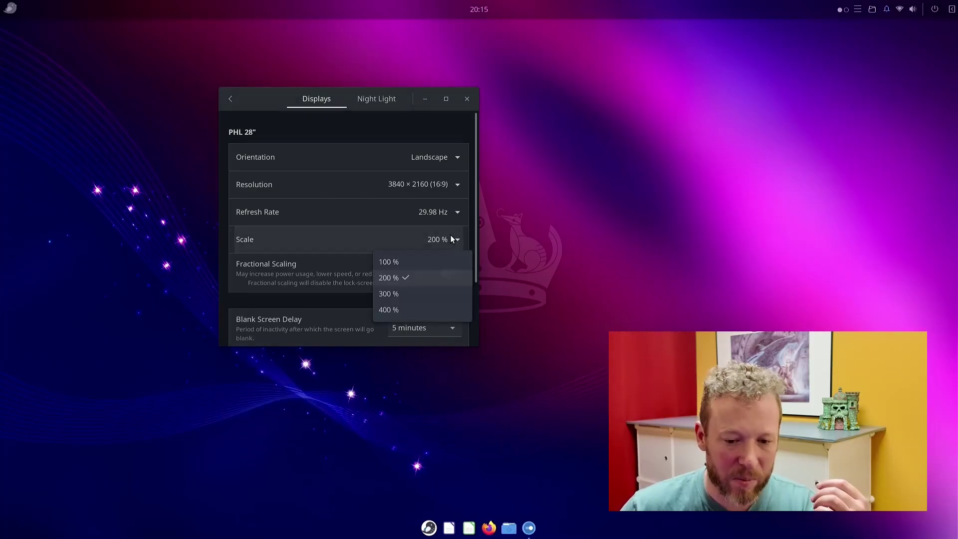
pyautogui.click(403, 262)
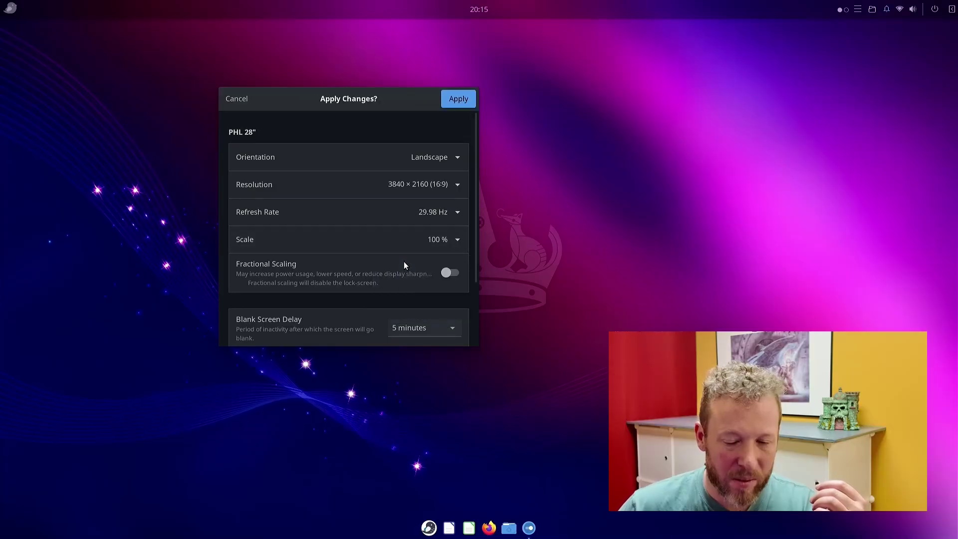
pyautogui.click(454, 238)
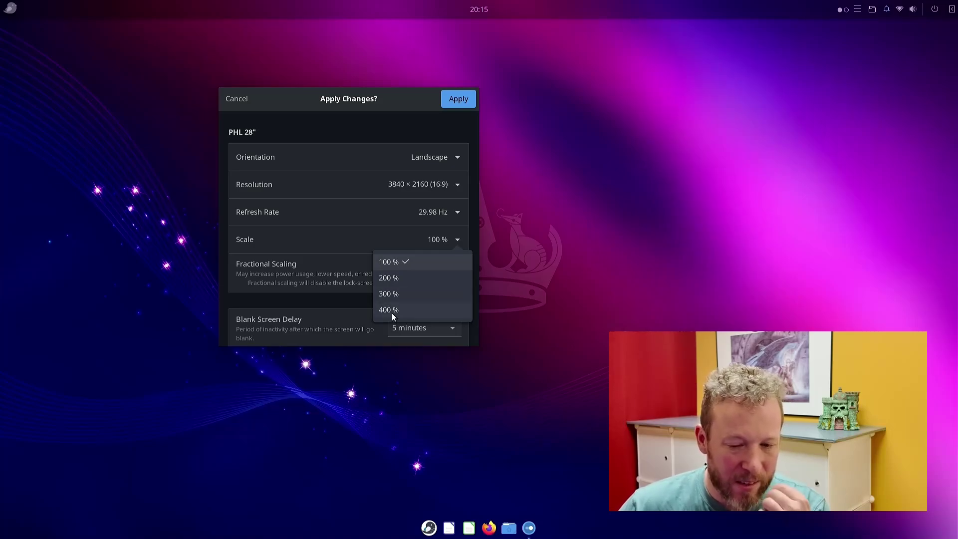
pyautogui.click(392, 238)
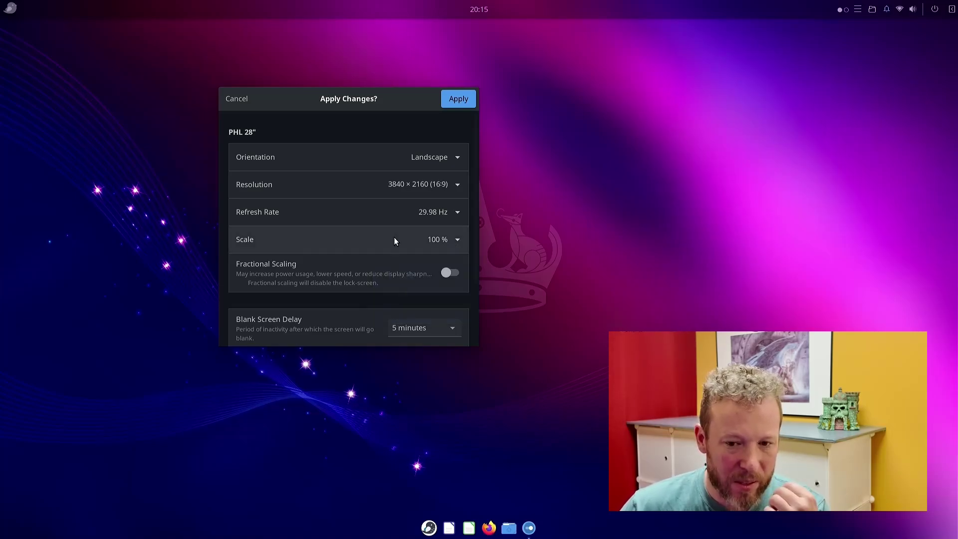
pyautogui.click(456, 104)
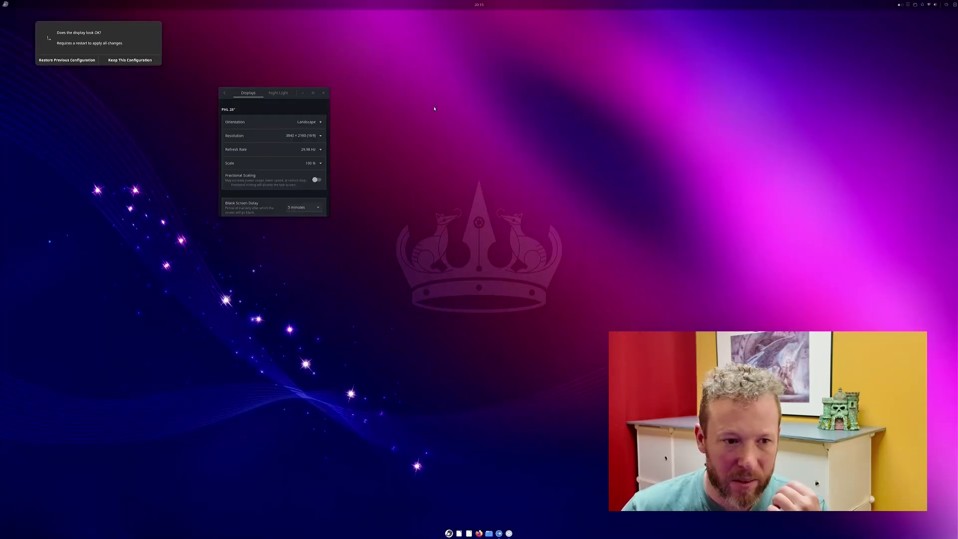
pyautogui.click(131, 61)
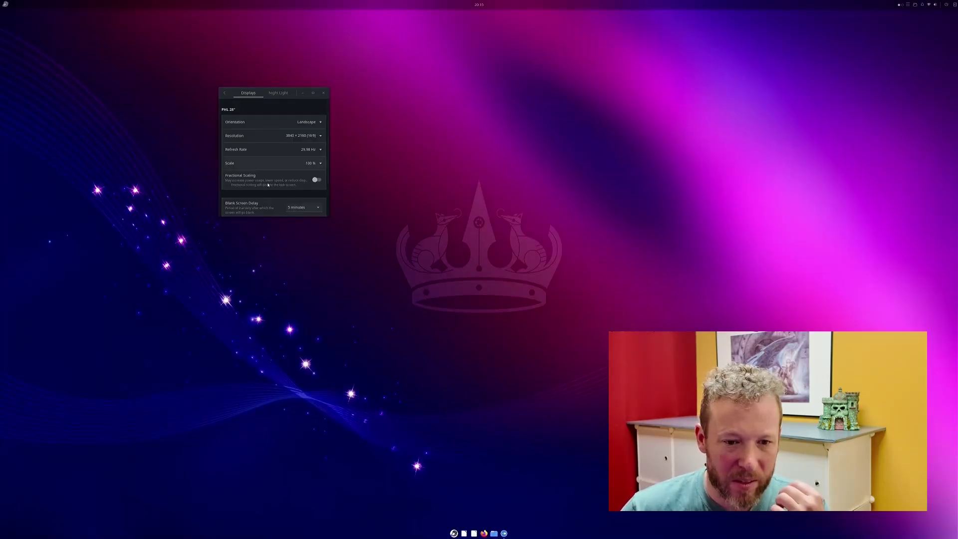
# Step: Apply a display scale of 400 % and keep the configuration
pyautogui.click(315, 165)
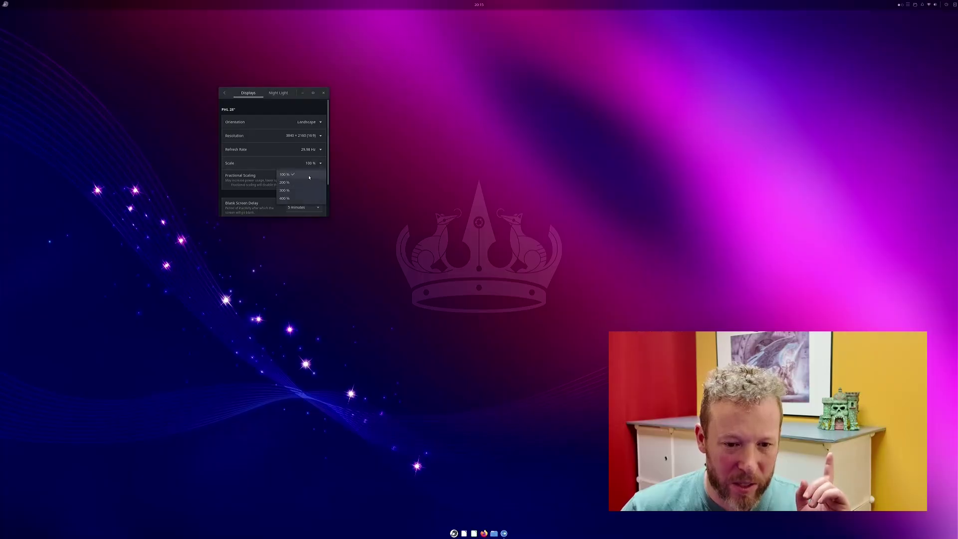
pyautogui.click(287, 199)
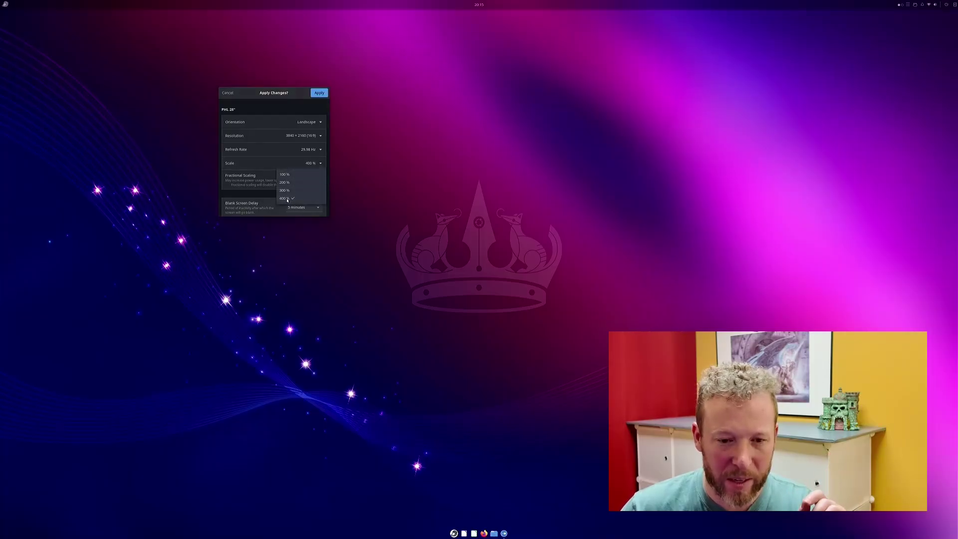
pyautogui.click(319, 93)
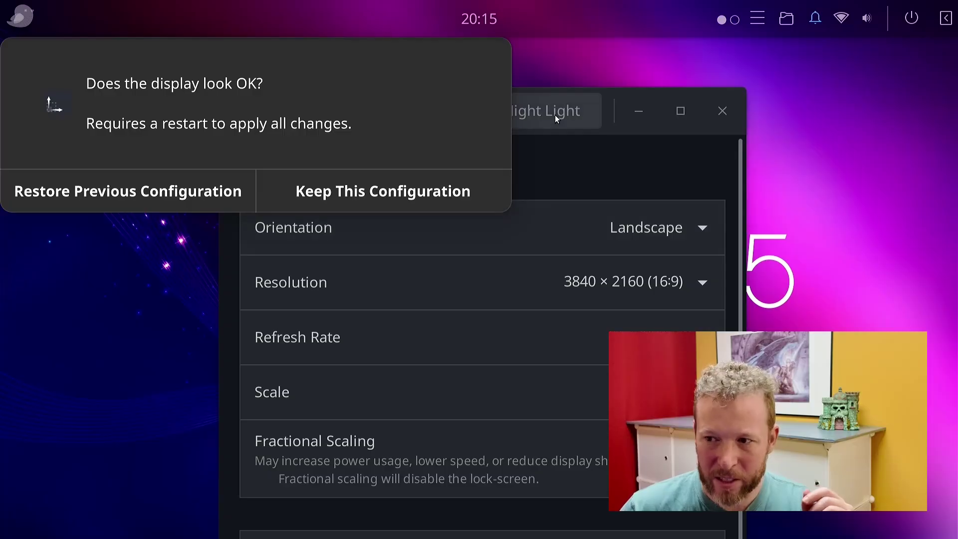
pyautogui.click(407, 188)
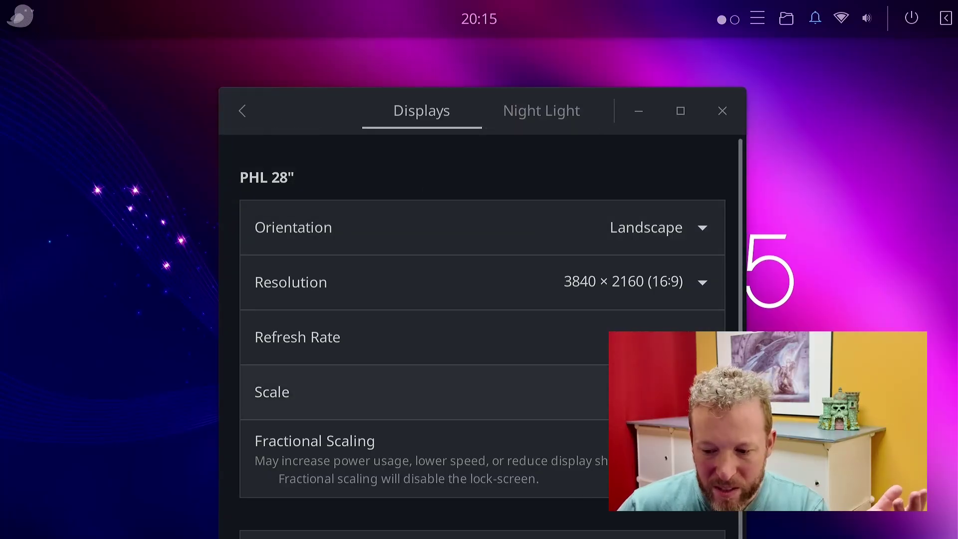
# Step: Try to tile the enlarged Displays settings window on the screen and close the window
pyautogui.scroll(-2, 623, 498)
pyautogui.scroll(3, 421, 283)
pyautogui.moveTo(335, 110); pyautogui.dragTo(327, 58)
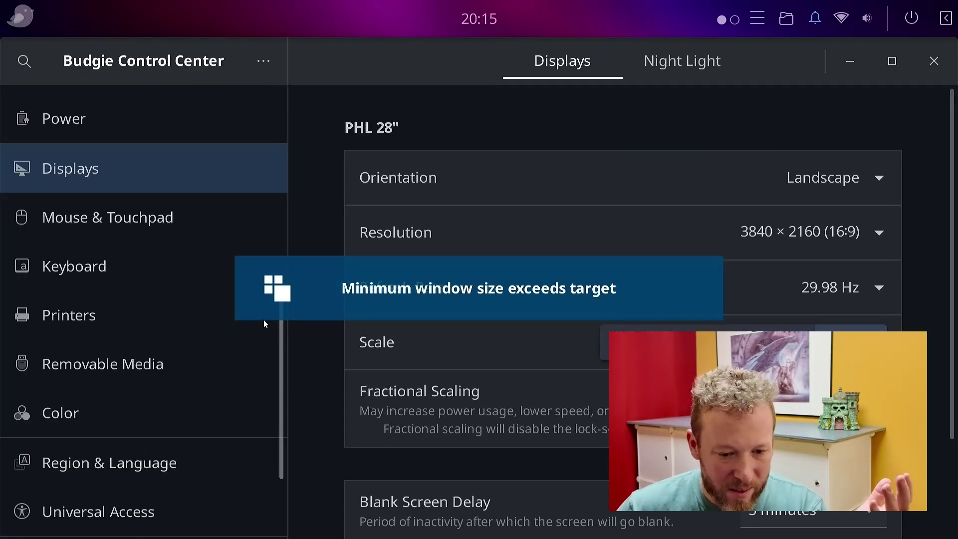
pyautogui.scroll(-4, 264, 319)
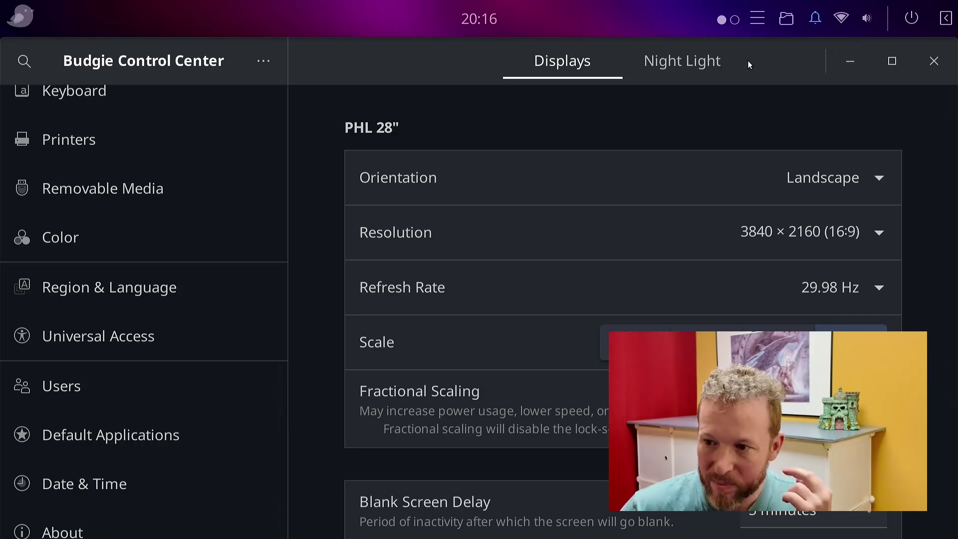
pyautogui.moveTo(747, 61); pyautogui.dragTo(698, 4)
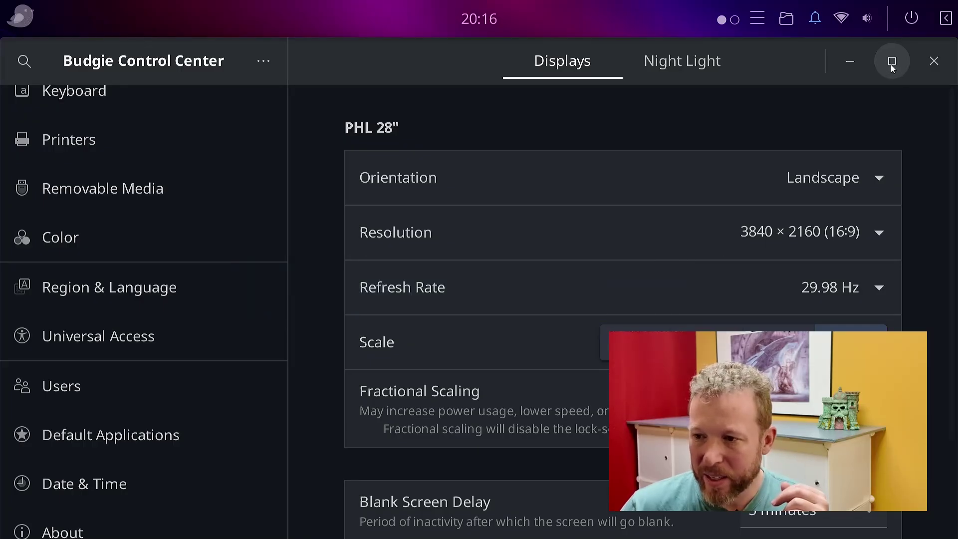
pyautogui.click(928, 65)
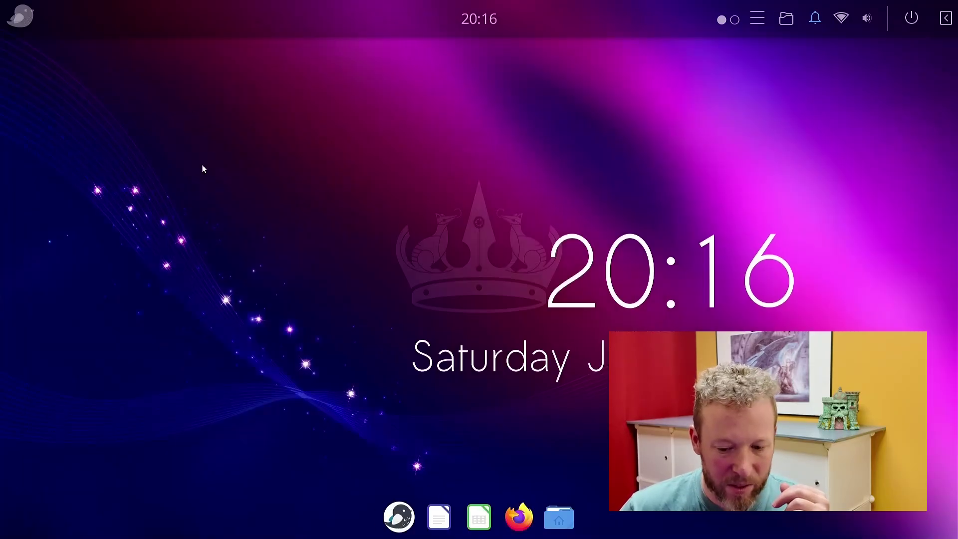
# Step: Open Additional Drivers from the applications menu
pyautogui.click(30, 24)
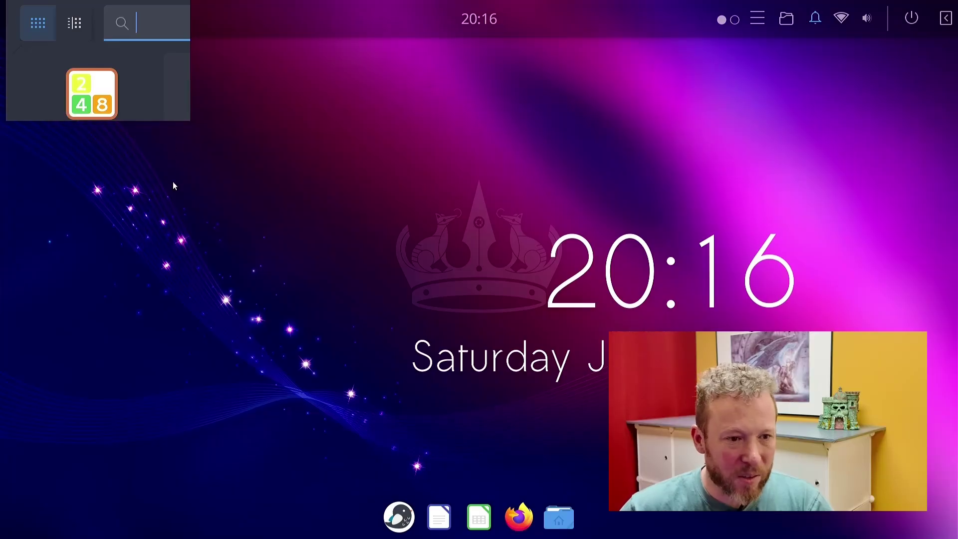
pyautogui.click(287, 155)
# Step: Search the applications for Displays, set the display scale to 100 %, apply the change and keep the configuration
pyautogui.click(28, 19)
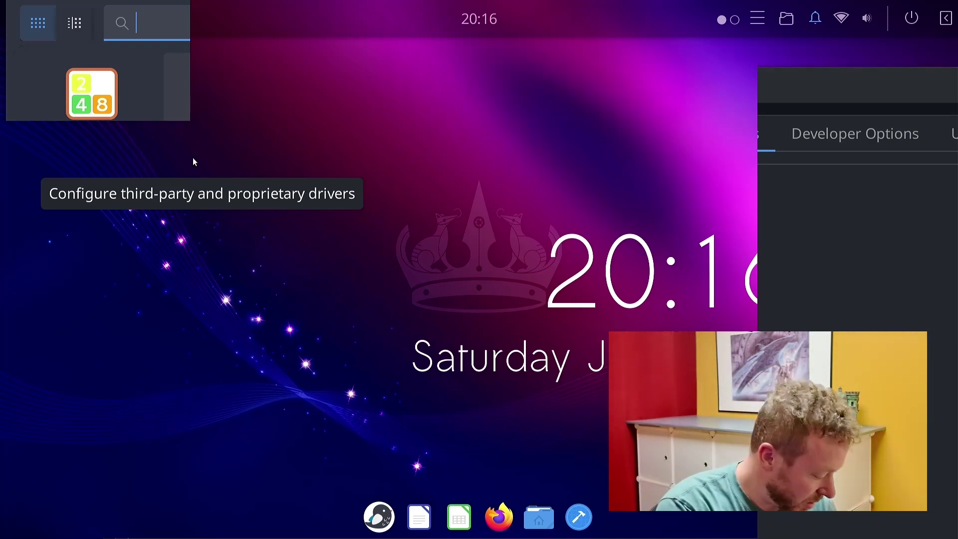
pyautogui.write('display')
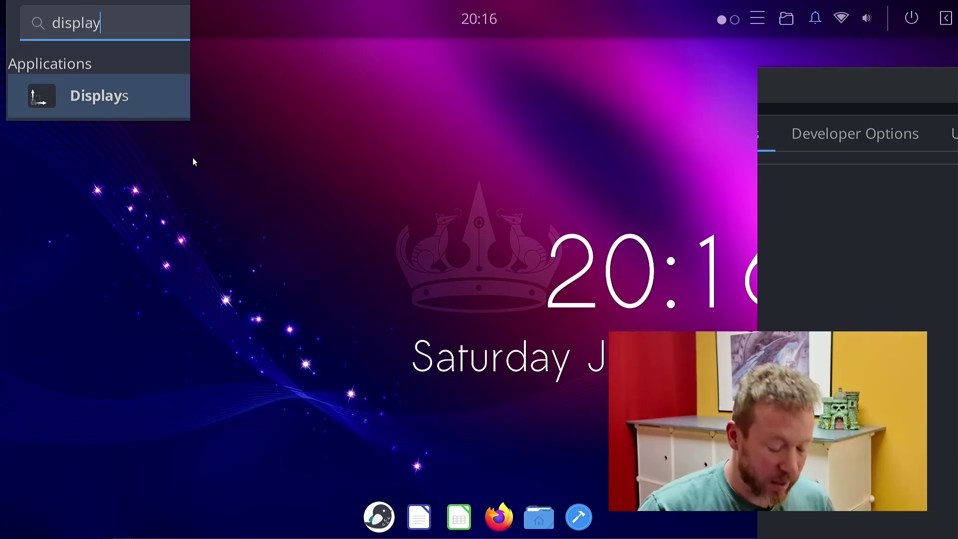
pyautogui.press('Return')
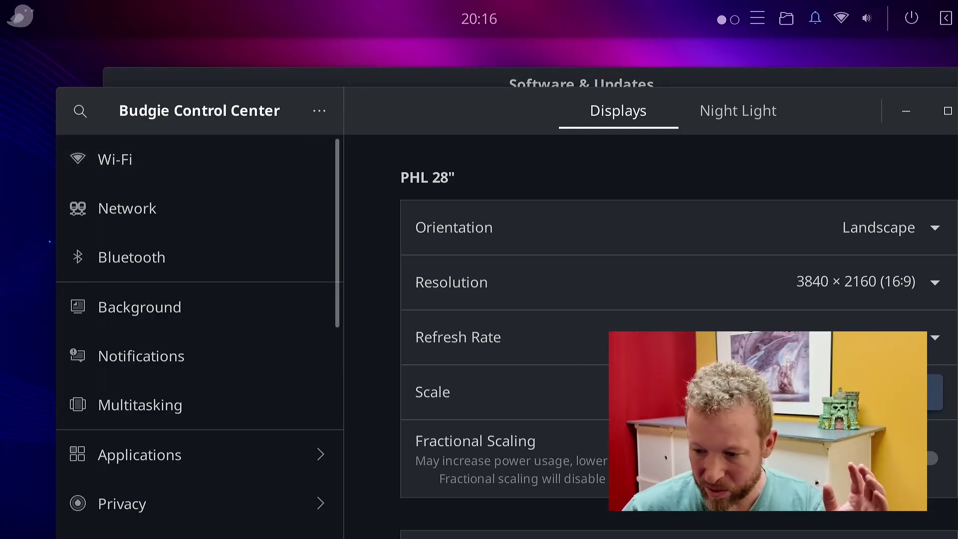
pyautogui.click(843, 392)
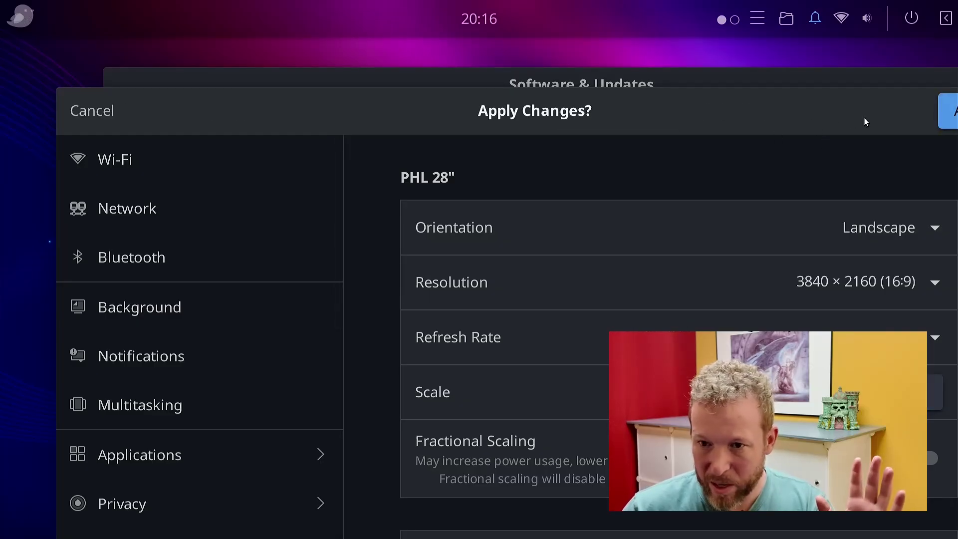
pyautogui.moveTo(838, 116); pyautogui.dragTo(628, 110)
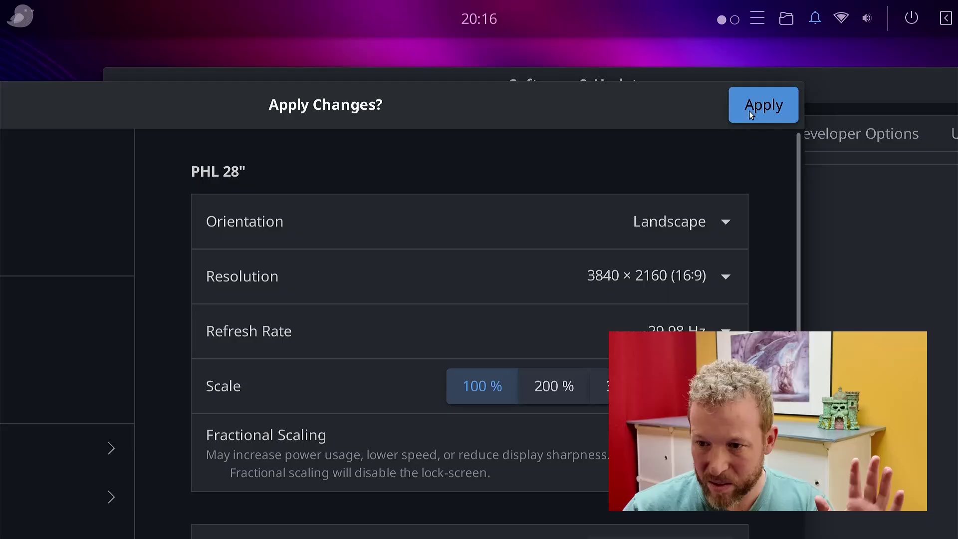
pyautogui.click(750, 110)
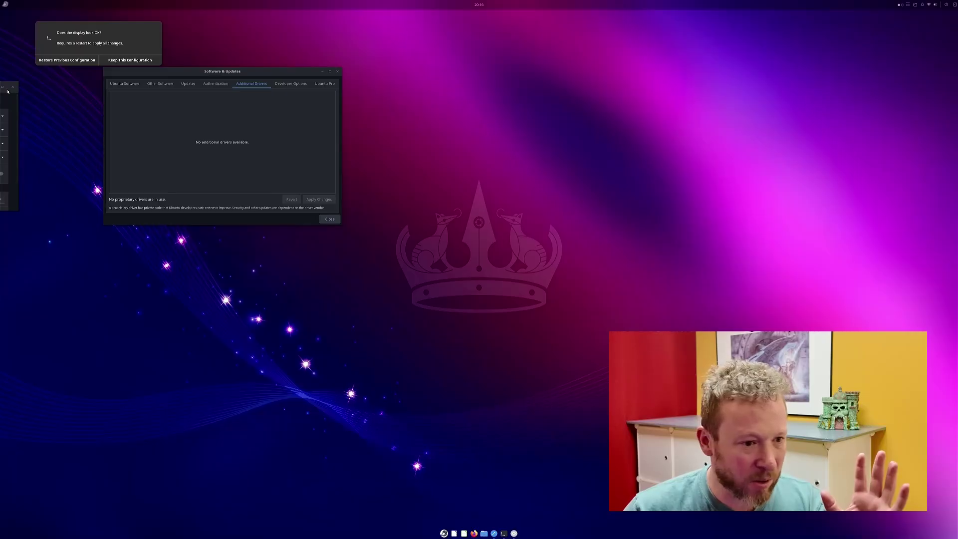
pyautogui.click(131, 60)
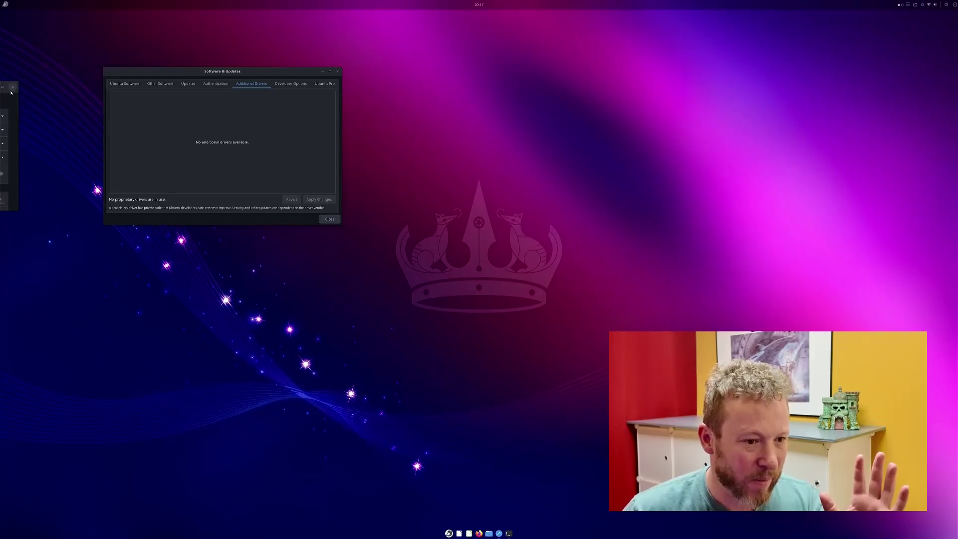
# Step: Move the Displays settings window to the middle of the desktop and close Software & Updates
pyautogui.moveTo(11, 93); pyautogui.dragTo(561, 185)
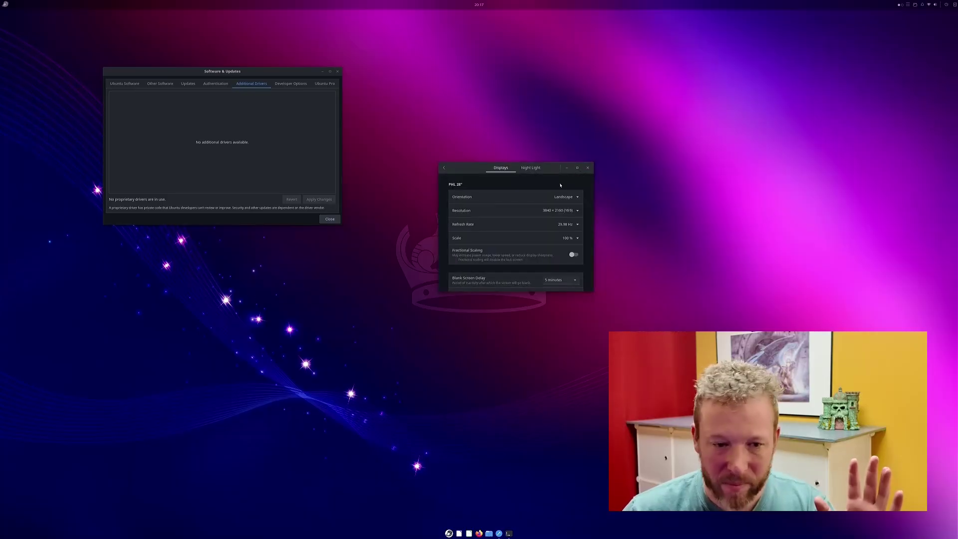
pyautogui.click(330, 219)
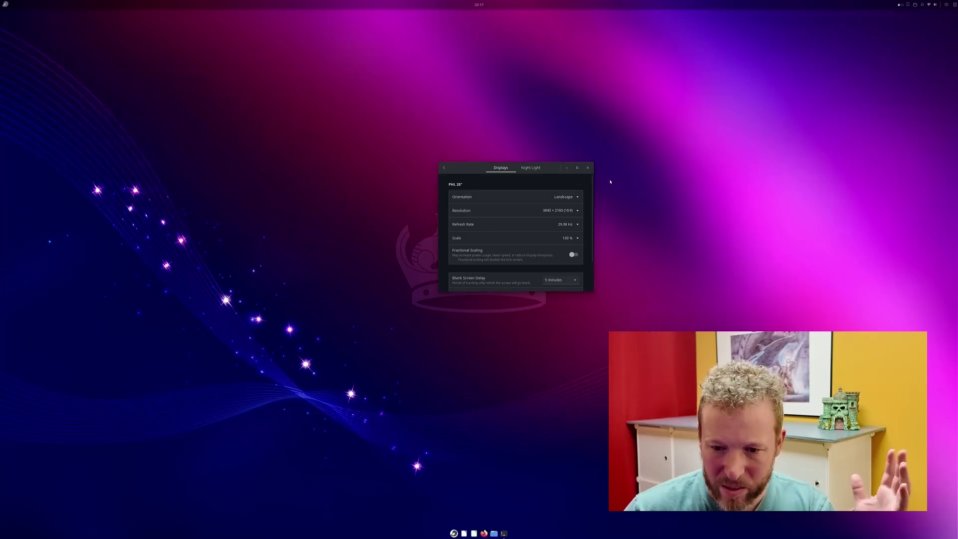
# Step: Set the display resolution to 1920 × 1080, keep the new configuration and close the Displays settings
pyautogui.click(541, 214)
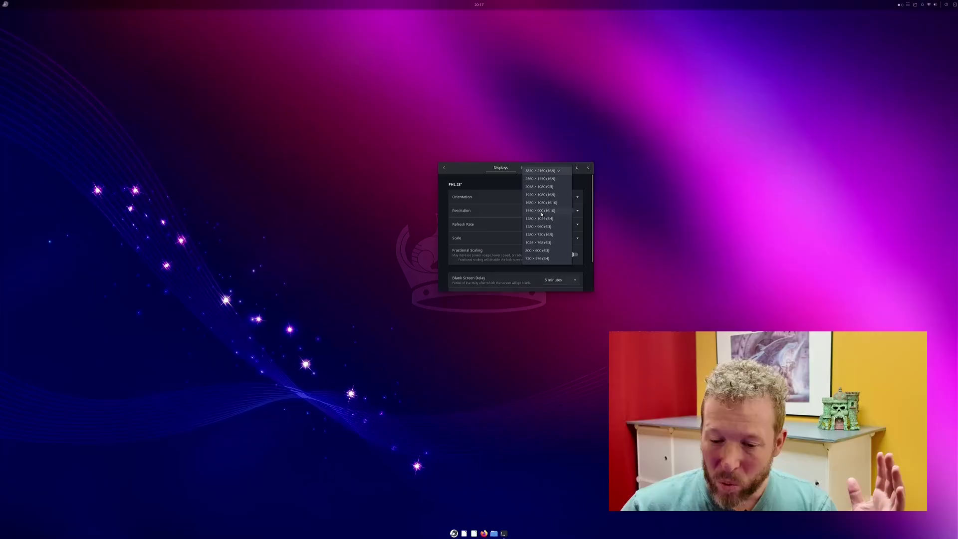
pyautogui.click(541, 196)
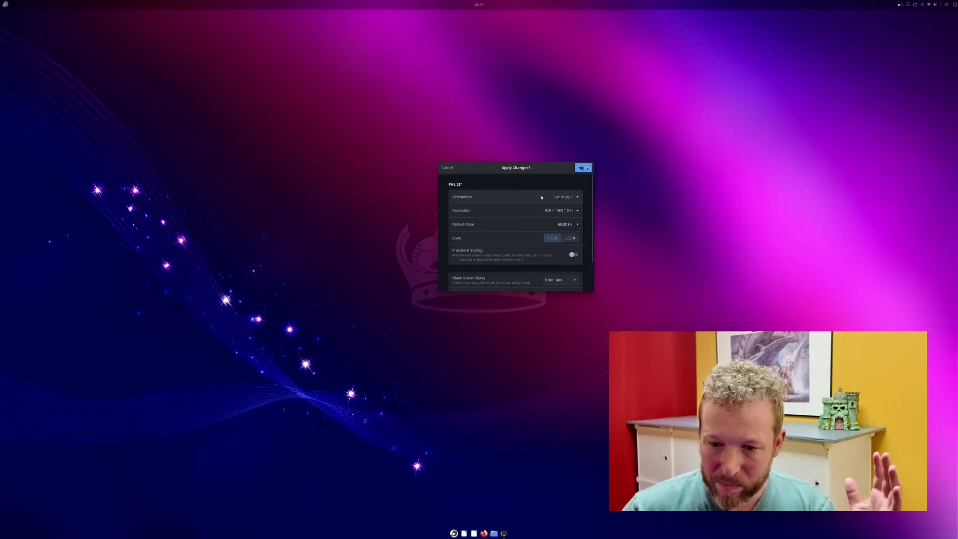
pyautogui.click(583, 168)
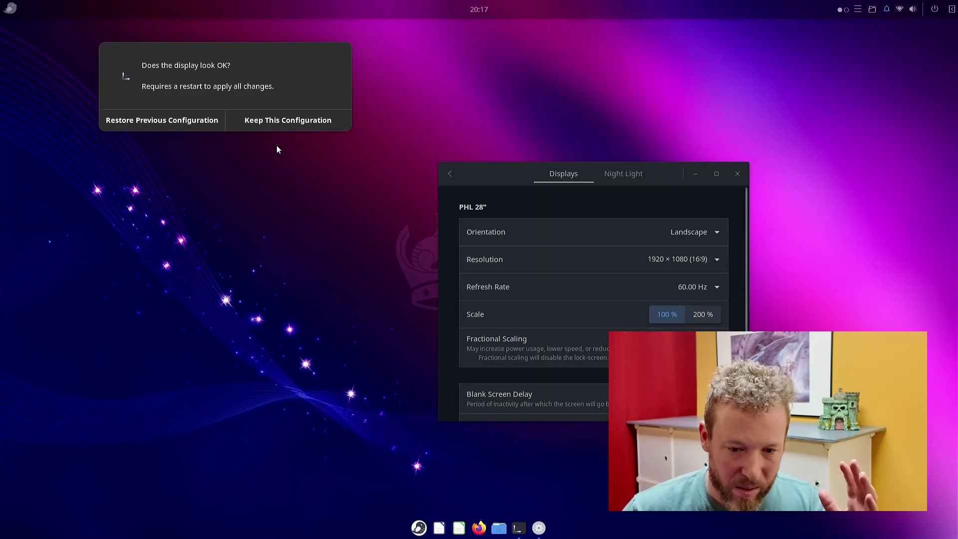
pyautogui.click(277, 120)
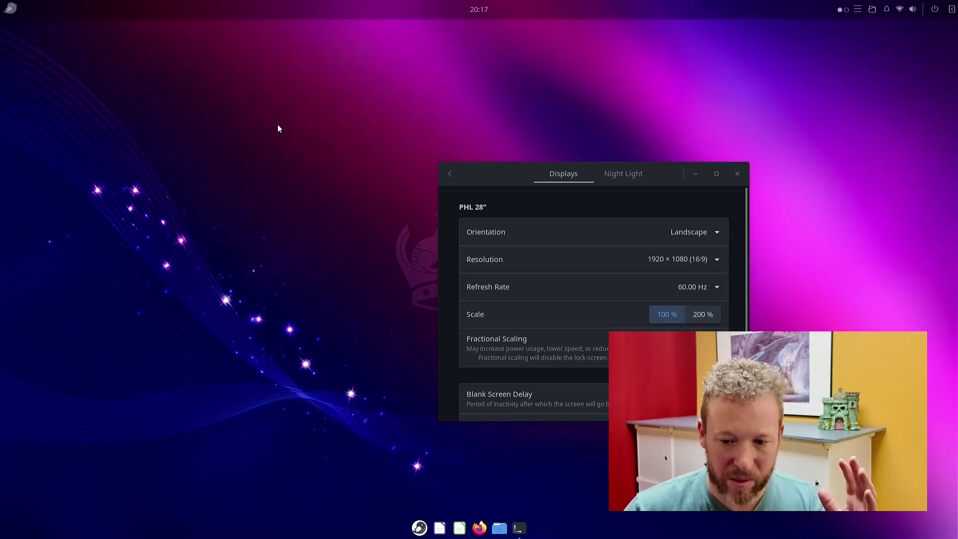
pyautogui.click(738, 174)
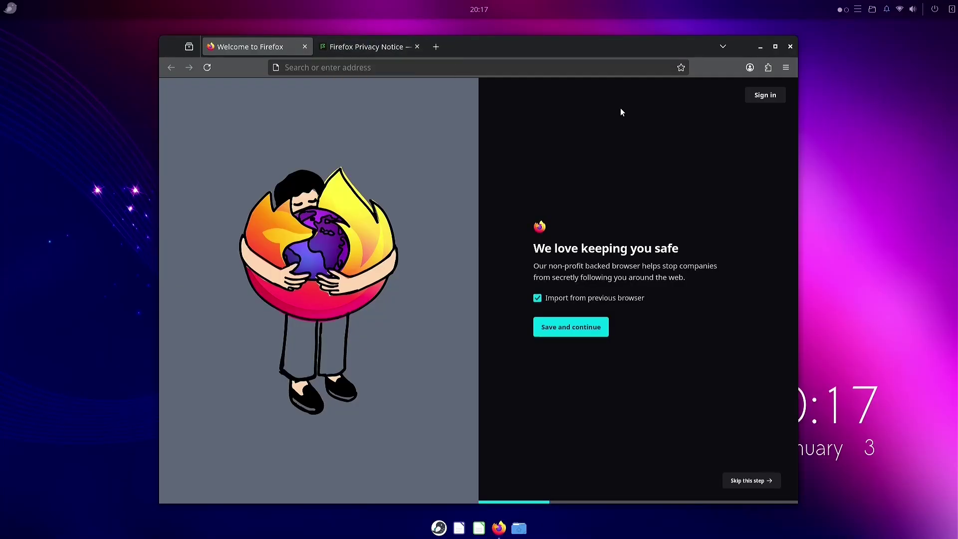
# Step: Open the Dom Decodes channel on YouTube in Firefox, then clear the browser window from the desktop
pyautogui.click(387, 73)
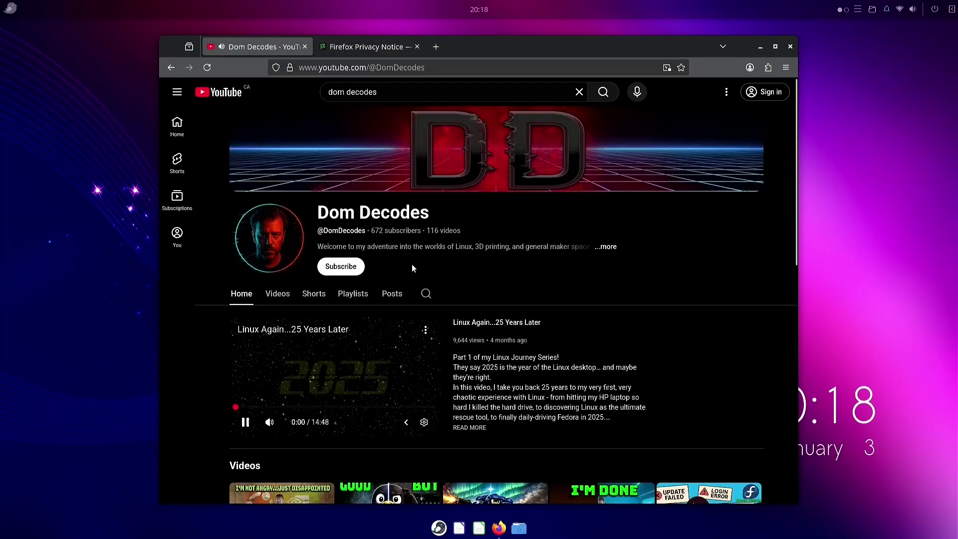
pyautogui.click(759, 47)
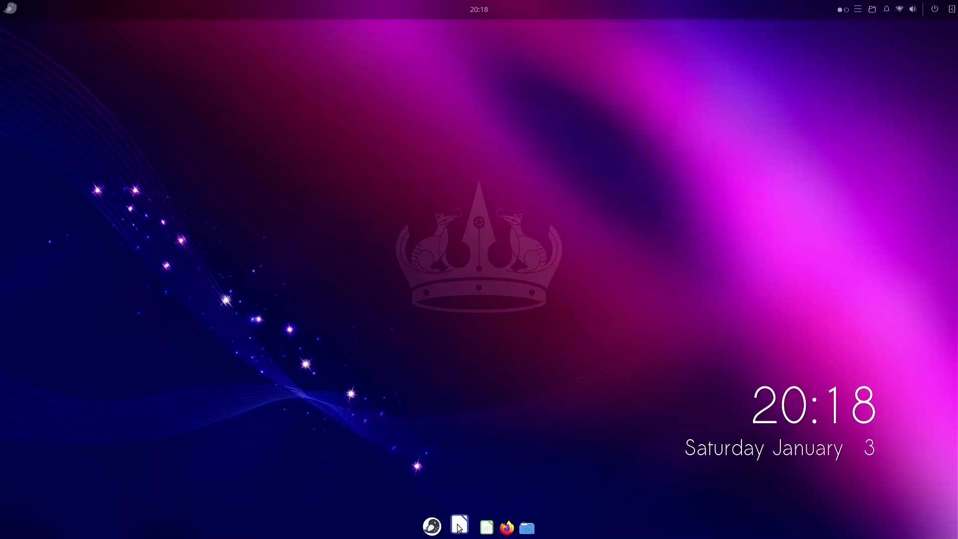
# Step: Open LibreOffice Writer, check the available printer in the Print dialog and close Writer without printing
pyautogui.click(460, 528)
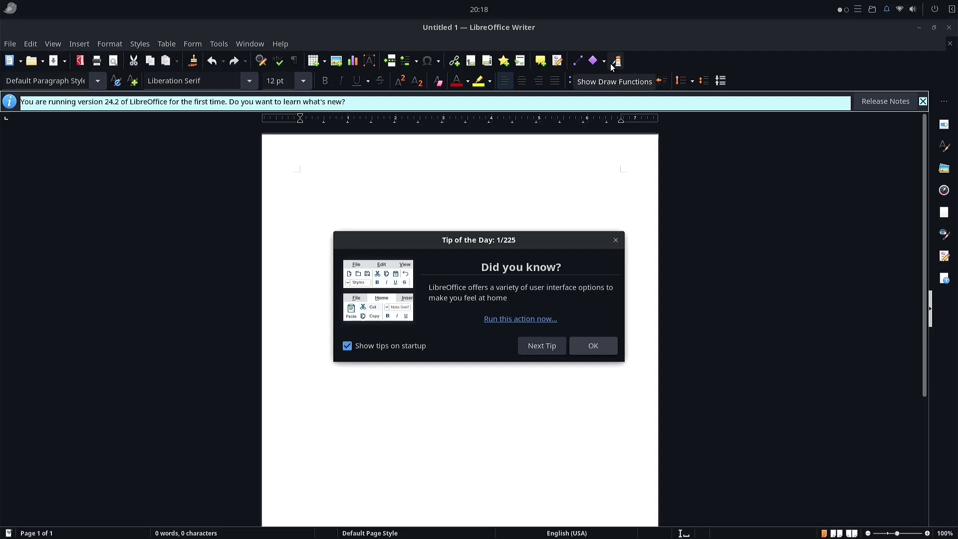
pyautogui.click(589, 356)
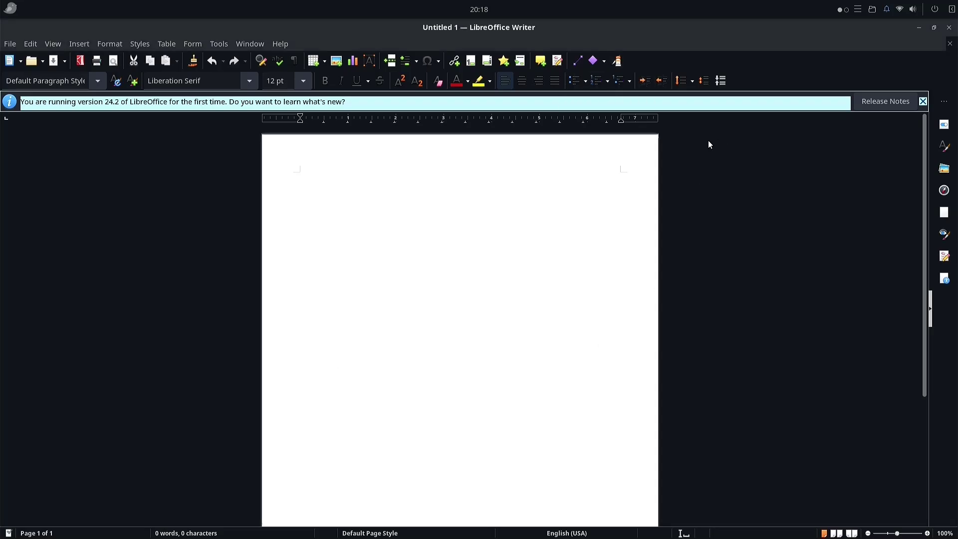
pyautogui.click(10, 44)
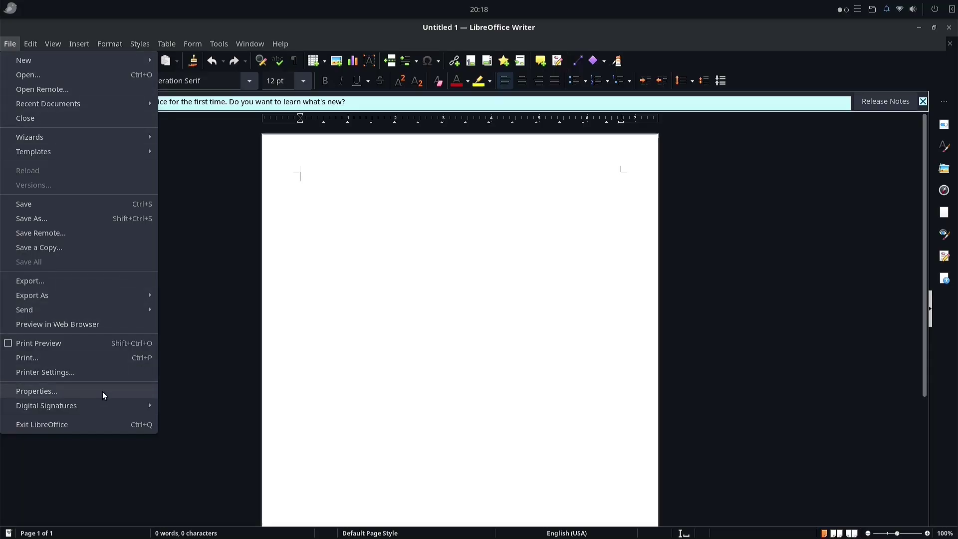
pyautogui.click(64, 356)
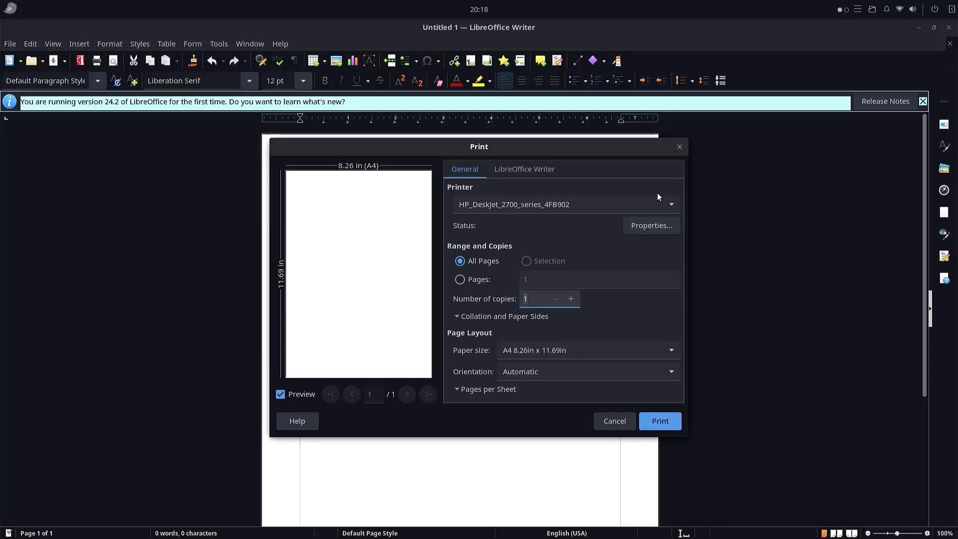
pyautogui.click(680, 147)
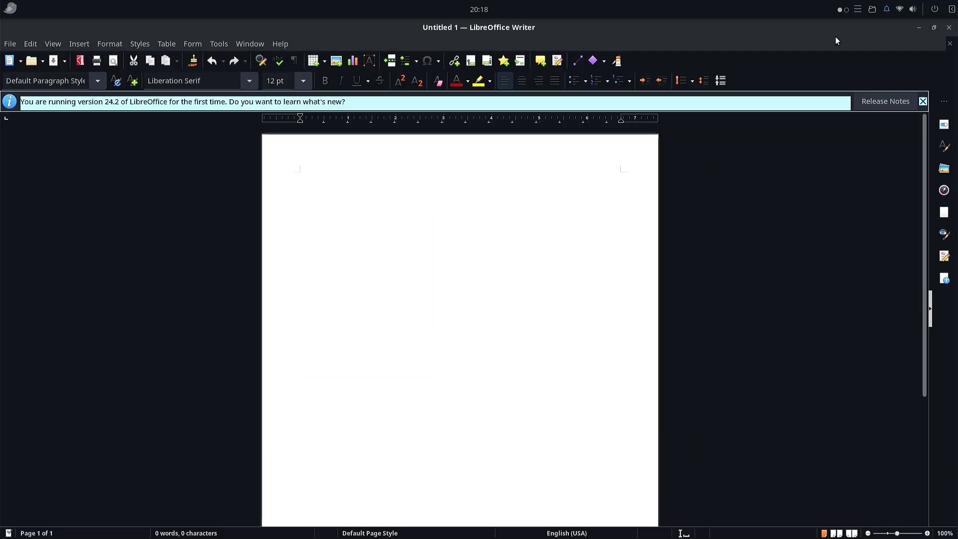
pyautogui.click(949, 28)
# Step: Look through the first three pages of installed applications and return to the first page
pyautogui.click(10, 9)
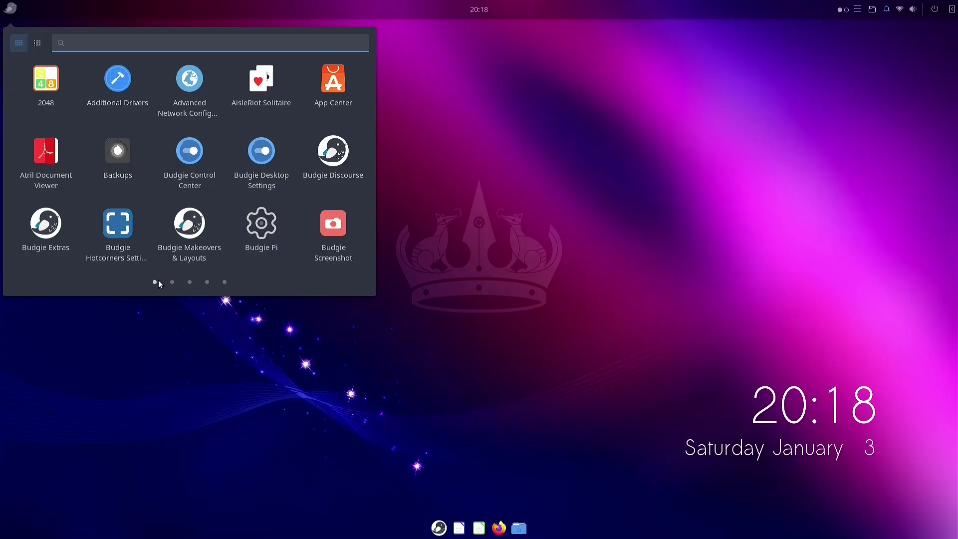
pyautogui.click(172, 283)
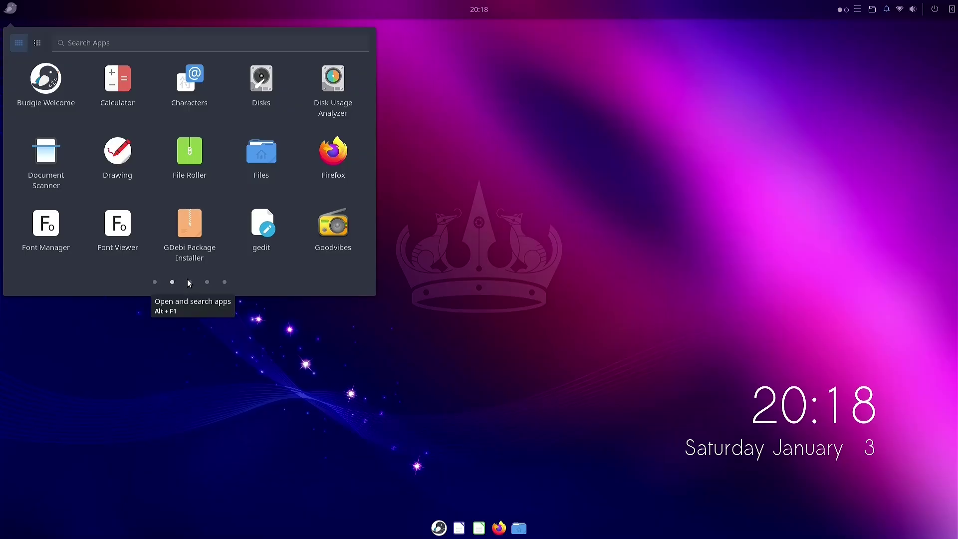
pyautogui.click(193, 282)
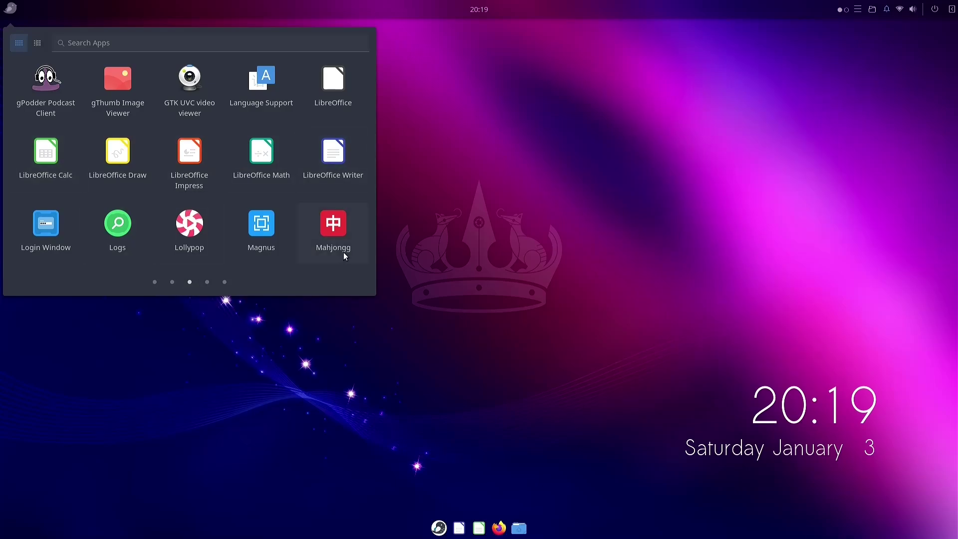
pyautogui.click(154, 282)
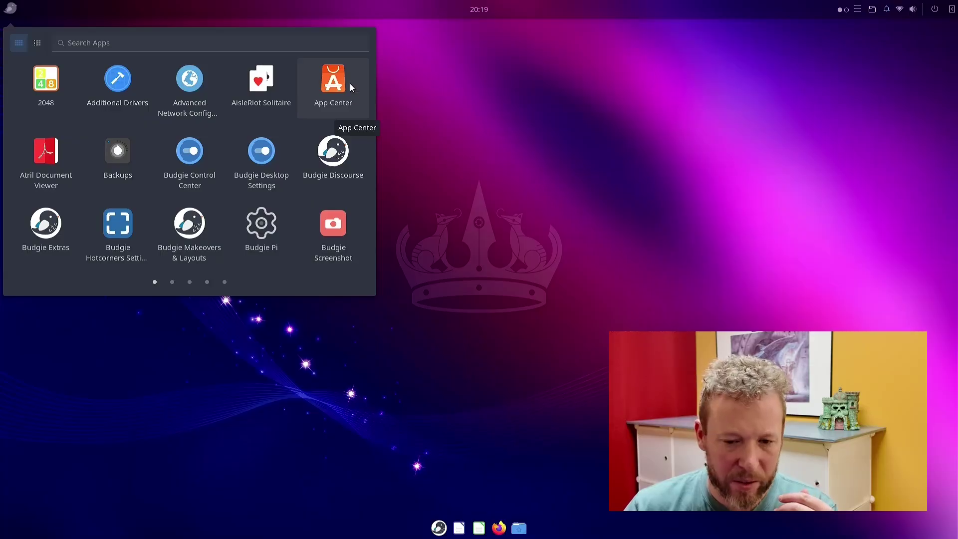
# Step: Open App Center and review the available updates and installed snaps
pyautogui.click(337, 85)
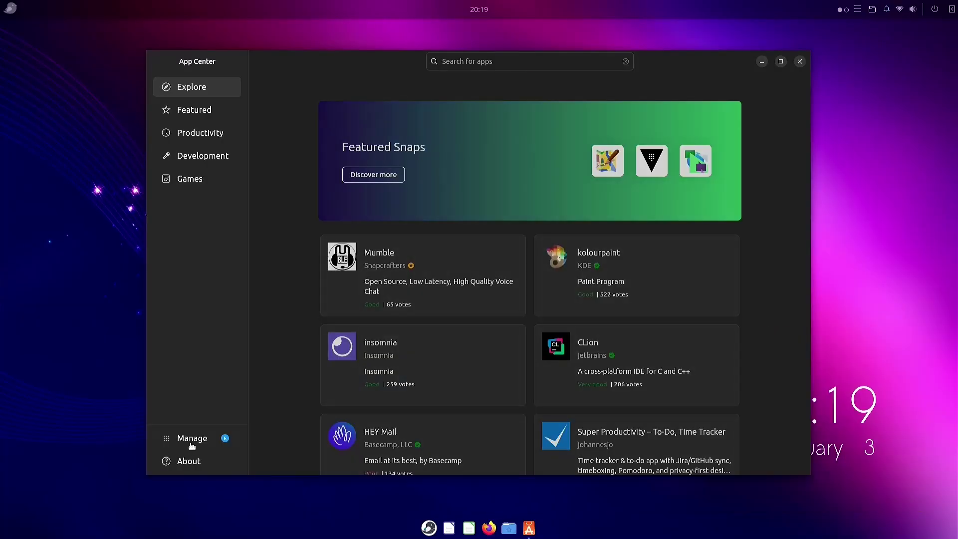
pyautogui.click(192, 443)
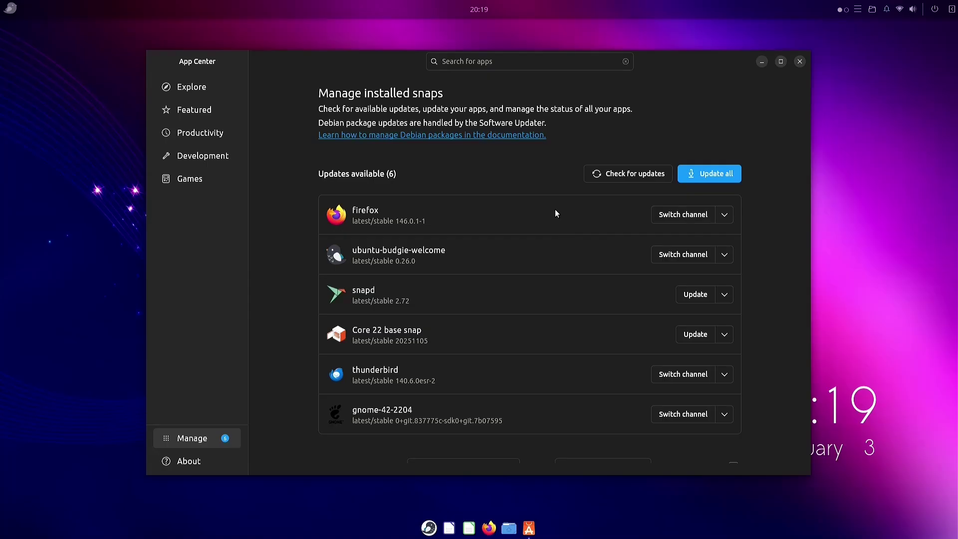
pyautogui.scroll(-3, 556, 214)
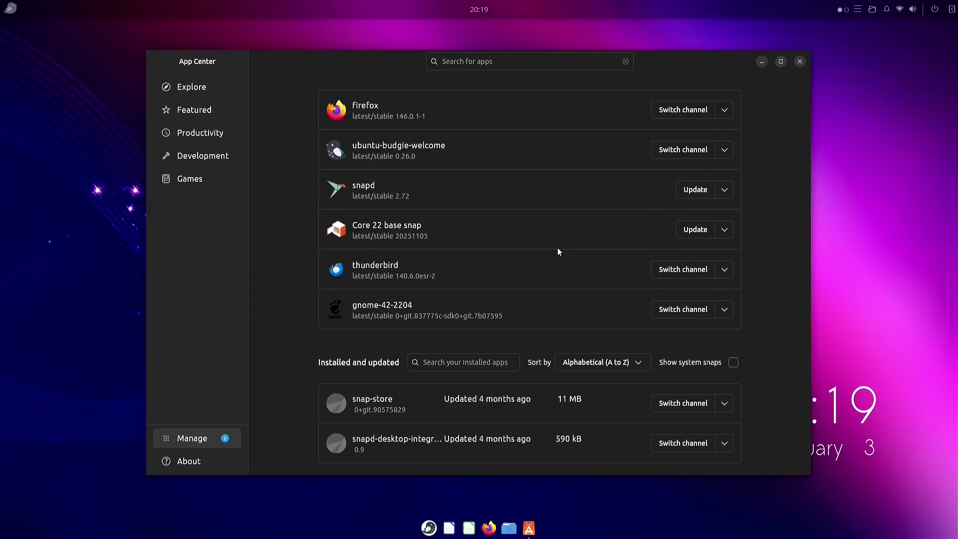
pyautogui.scroll(3, 557, 248)
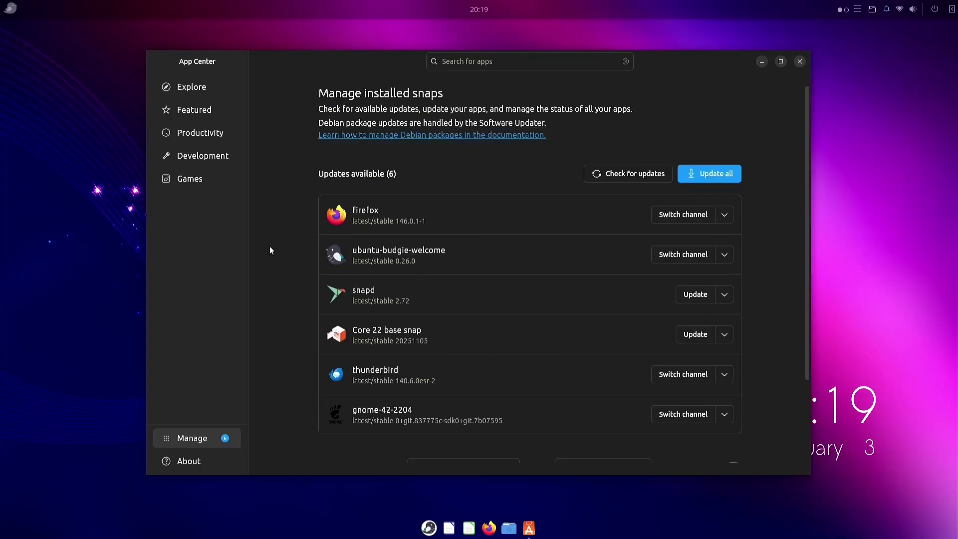
# Step: Search App Center for krita and check the package type filter options, keeping Snap packages selected
pyautogui.click(193, 86)
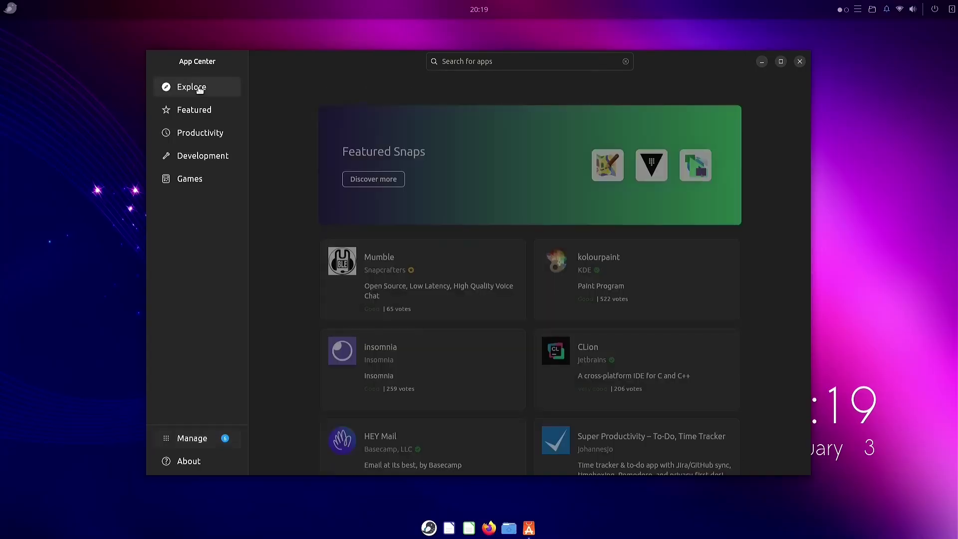
pyautogui.click(520, 59)
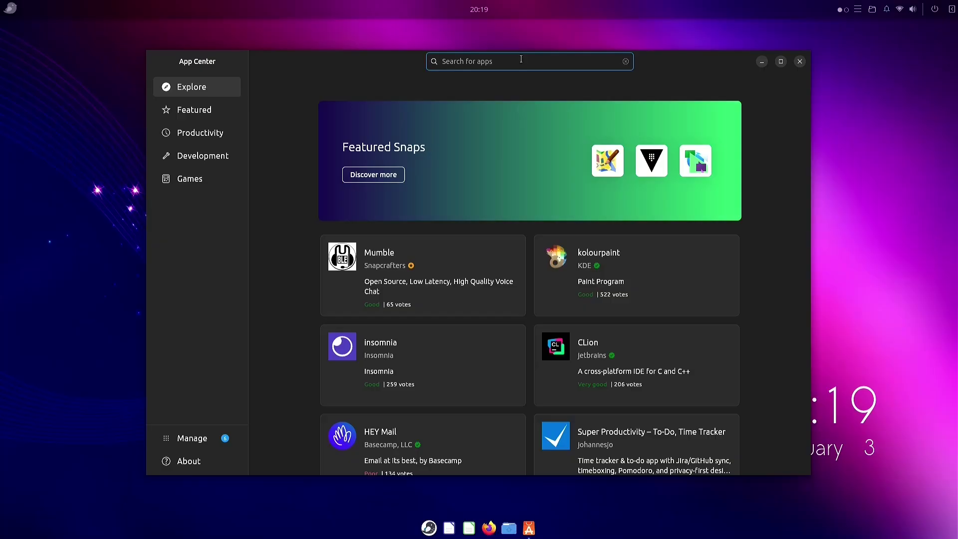
pyautogui.write('krita')
pyautogui.press('Return')
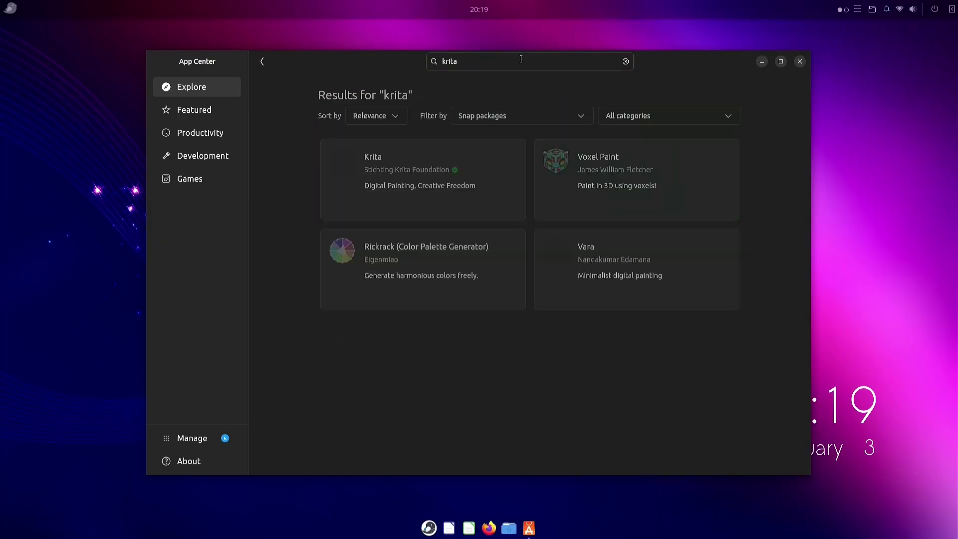
pyautogui.click(583, 116)
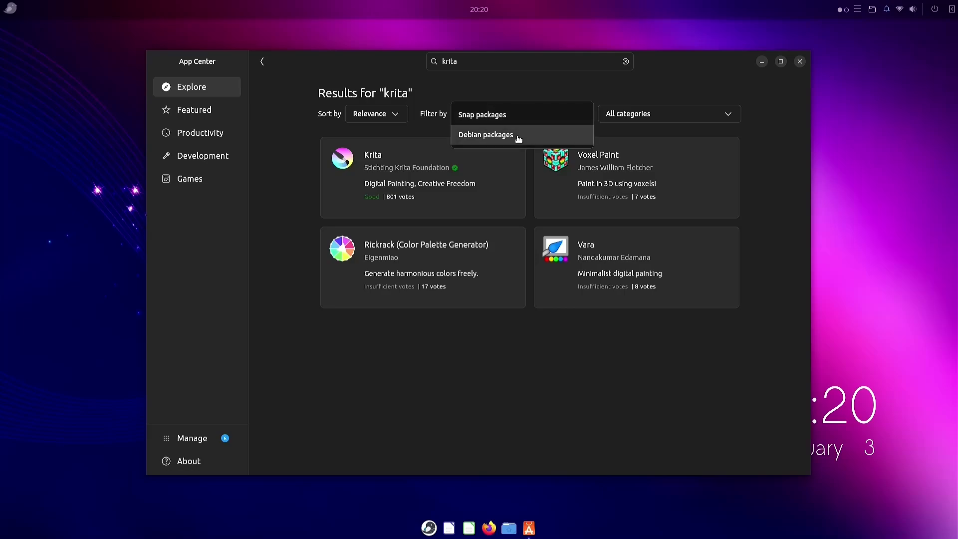
pyautogui.click(546, 88)
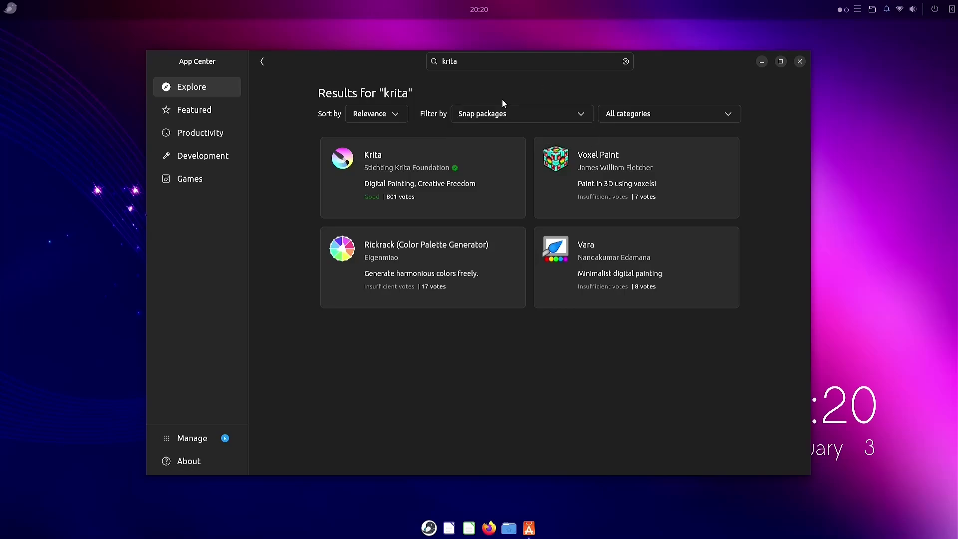
# Step: Open the details of the Krita snap and examine its available channels
pyautogui.click(423, 154)
pyautogui.click(452, 170)
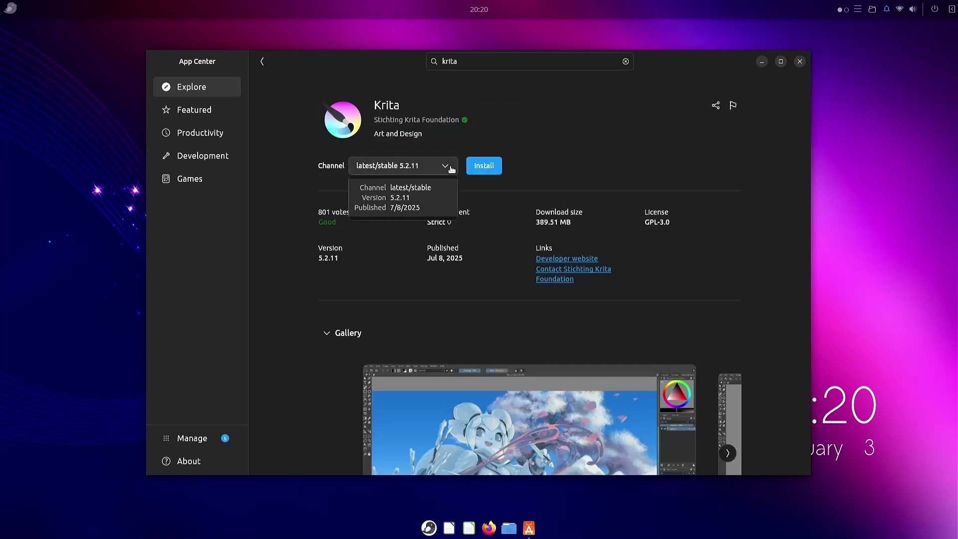
# Step: Close the Krita channel list, view App Center's About page, and review the installed snaps and their available updates
pyautogui.click(452, 170)
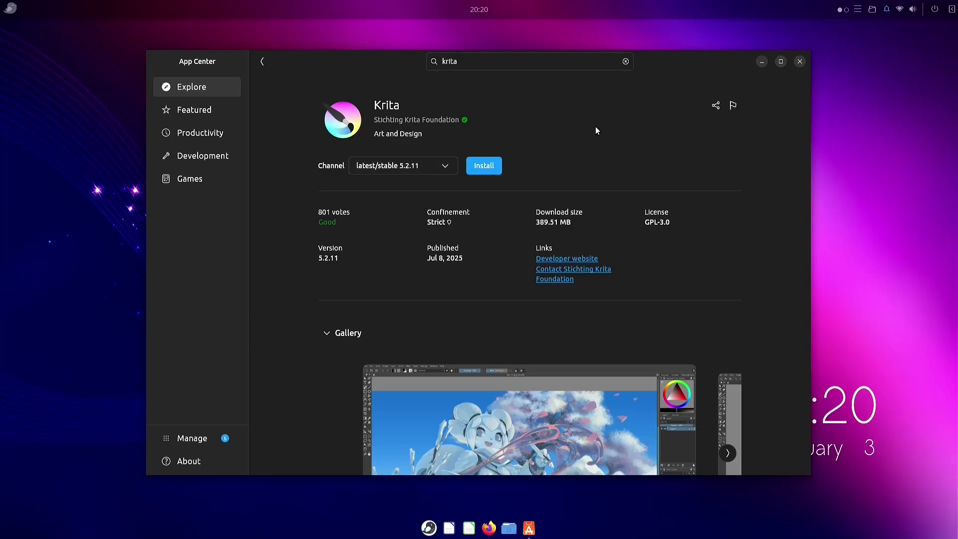
pyautogui.click(185, 464)
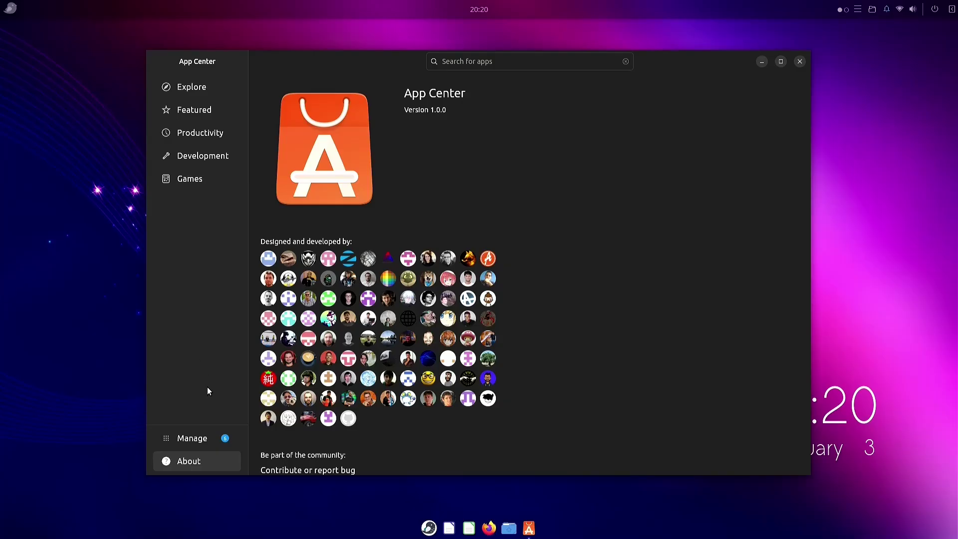
pyautogui.click(185, 438)
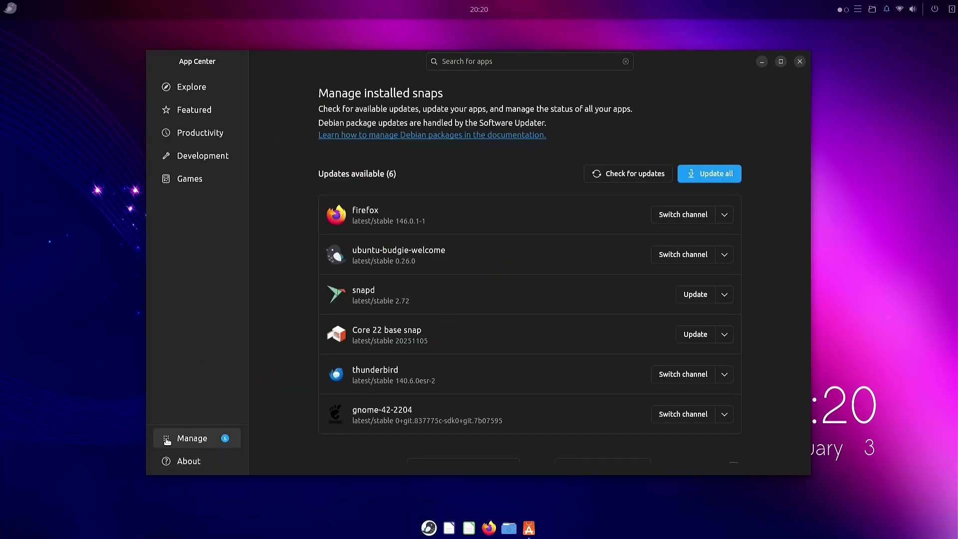
pyautogui.scroll(-4, 790, 161)
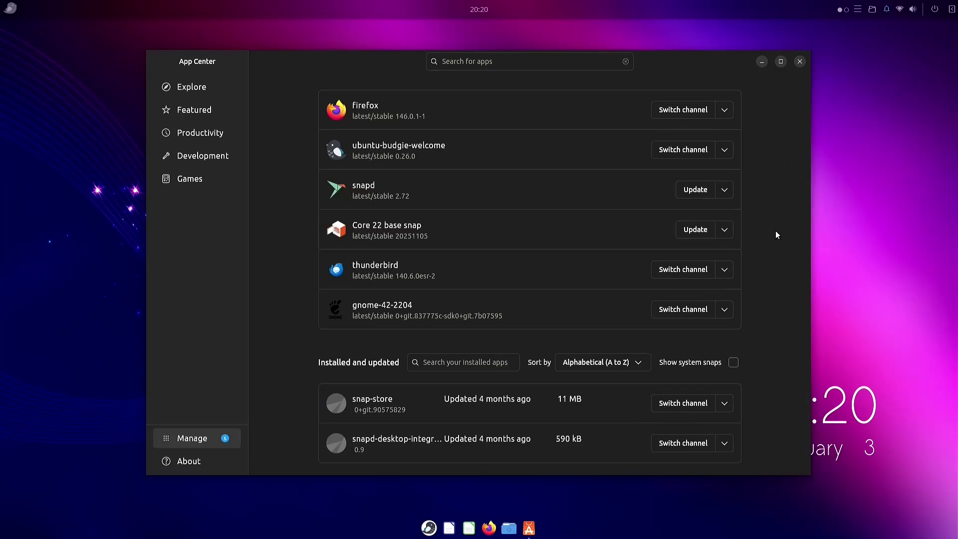
pyautogui.scroll(4, 775, 231)
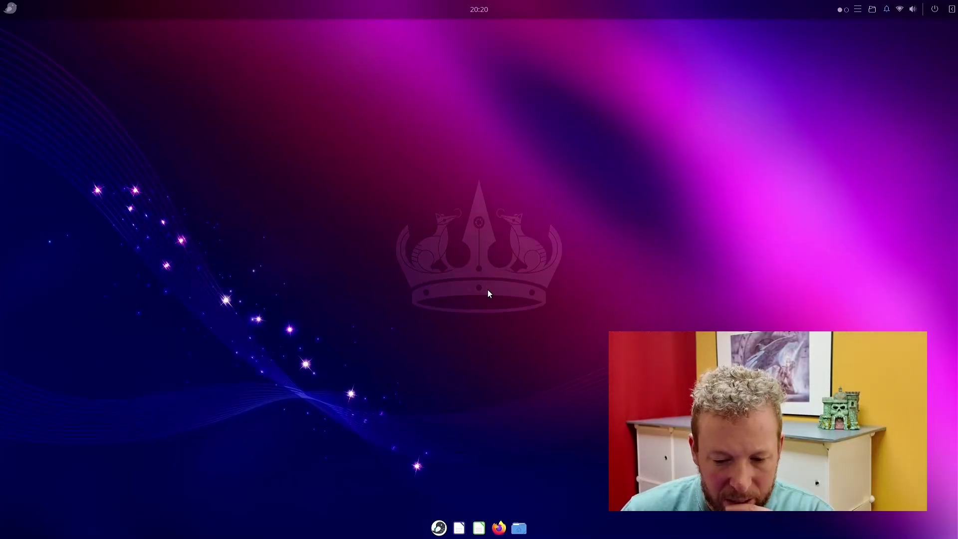
# Step: Search the installed applications for flatpak and flathu, then dismiss the search
pyautogui.click(10, 8)
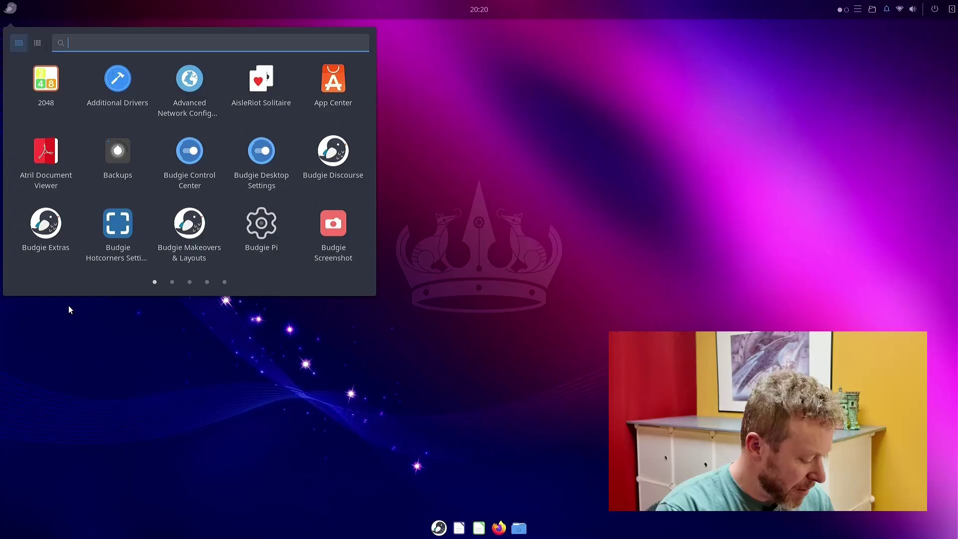
pyautogui.write('flat')
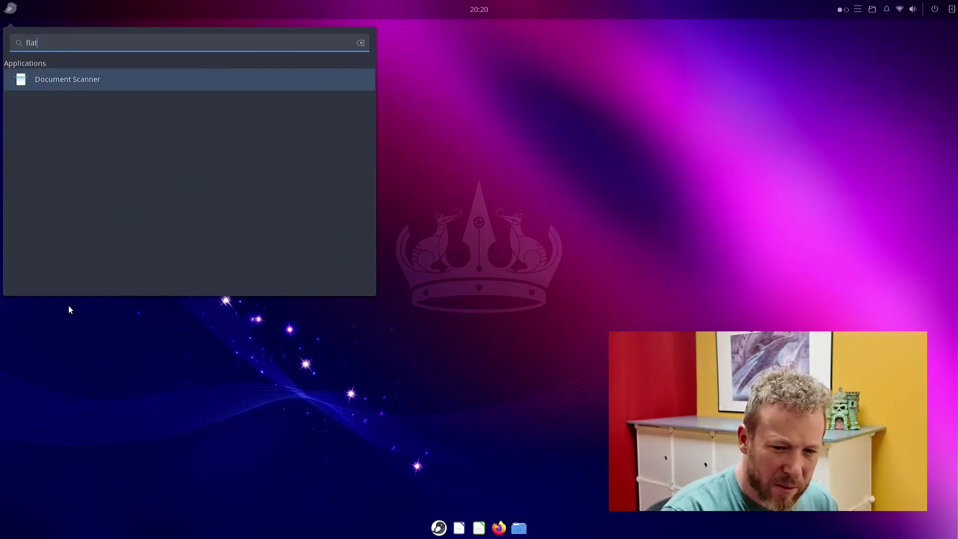
pyautogui.write('pak')
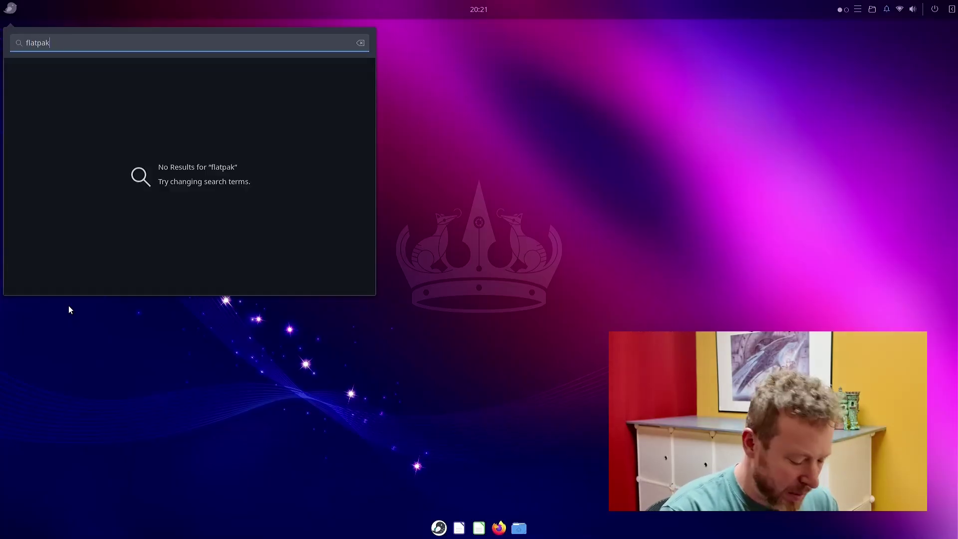
pyautogui.press('BackSpace')
pyautogui.press('BackSpace')
pyautogui.press('BackSpace')
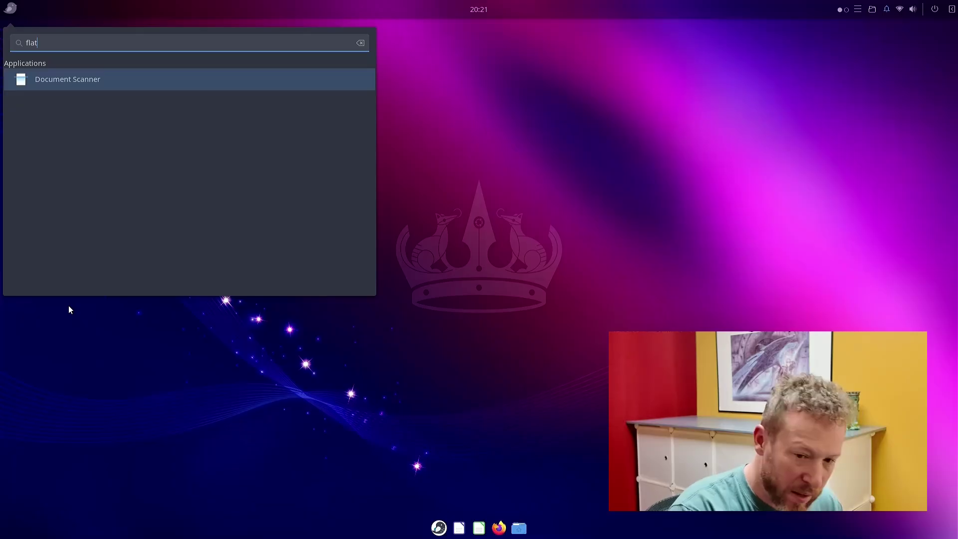
pyautogui.write('hu')
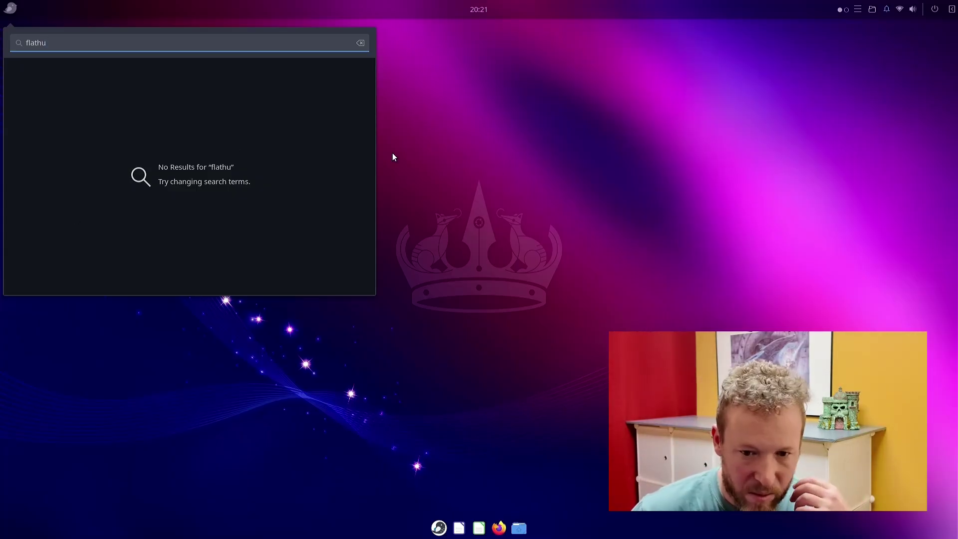
pyautogui.click(494, 169)
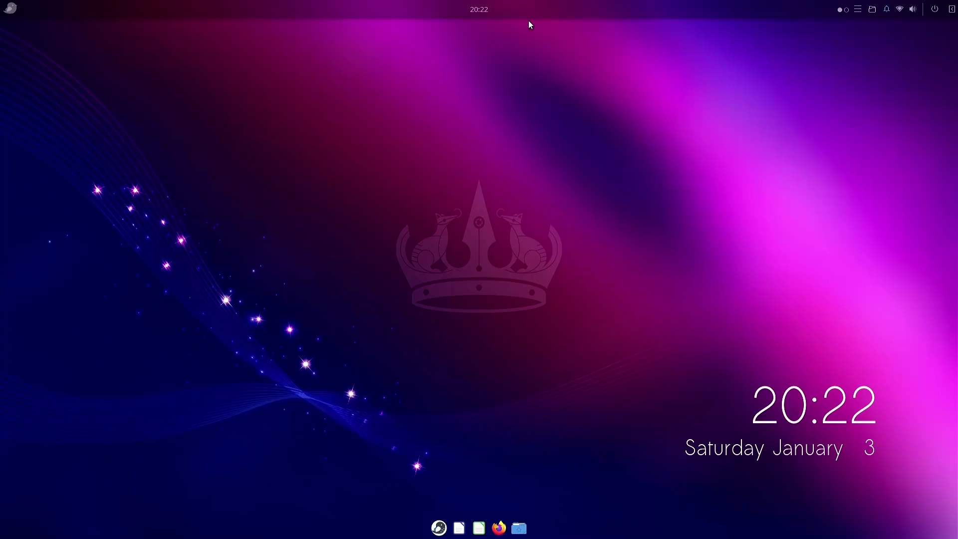
# Step: Set the dock's position to Top in its appearance preferences and close the preferences
pyautogui.click(857, 11)
pyautogui.click(503, 270)
pyautogui.rightClick(469, 537)
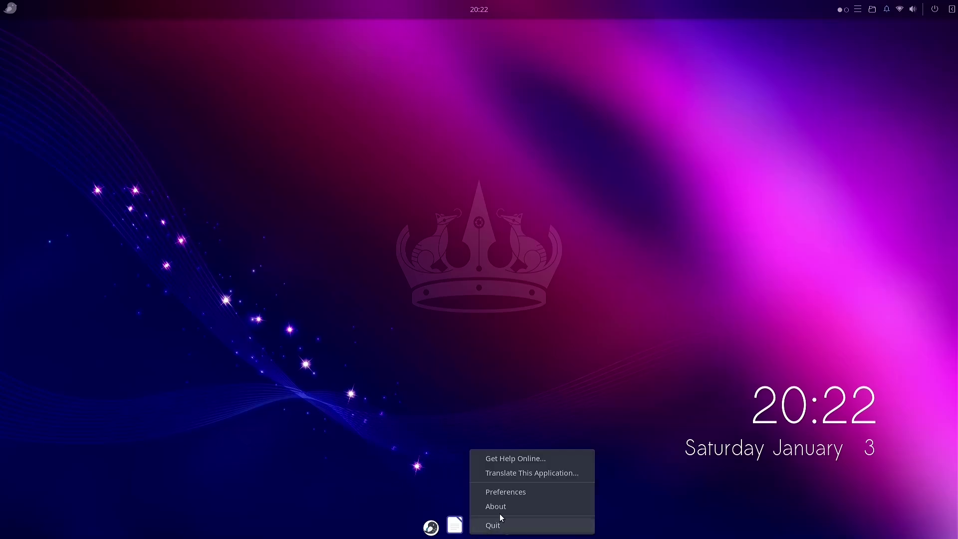
pyautogui.click(520, 491)
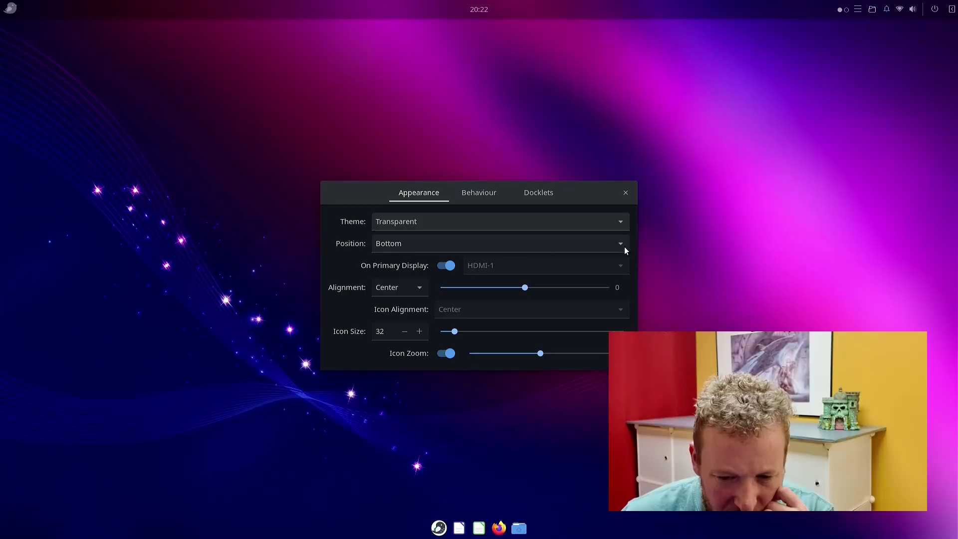
pyautogui.click(624, 245)
pyautogui.click(552, 230)
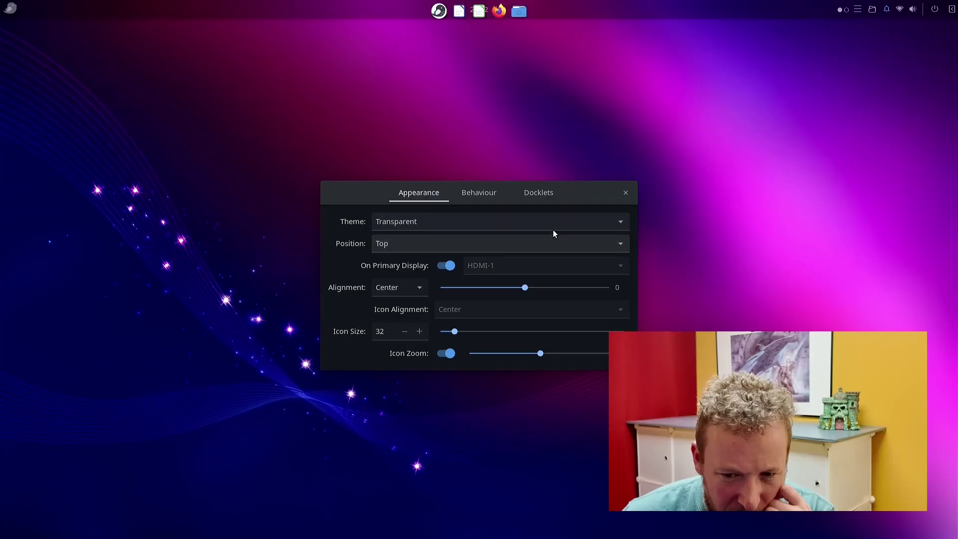
pyautogui.click(625, 193)
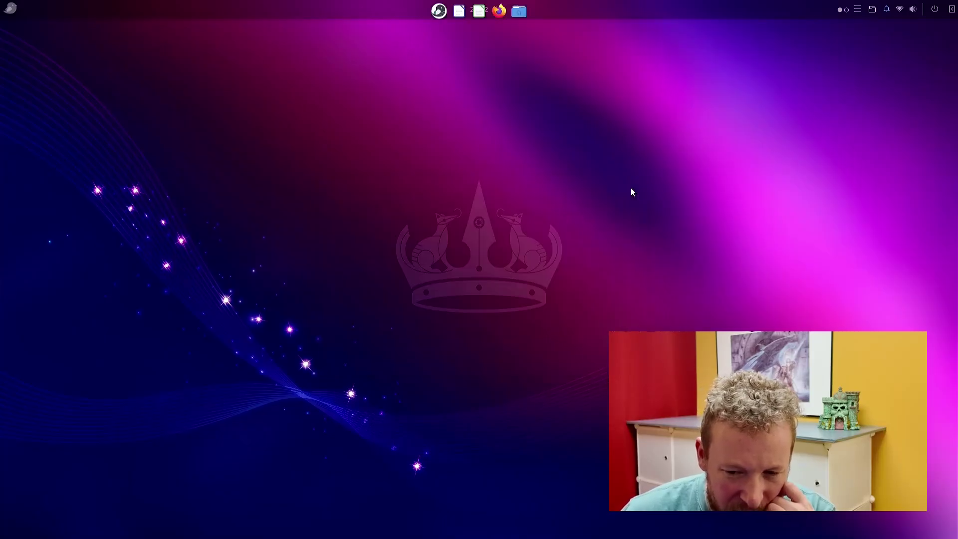
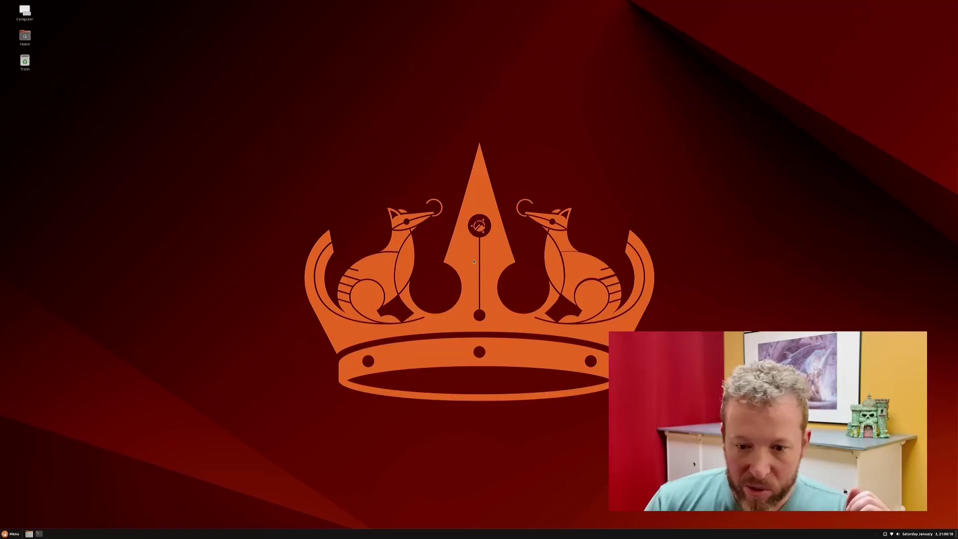
# Step: Open the desktop's display settings, set the user interface scale to 400 %, and apply and keep the new configuration
pyautogui.rightClick(410, 160)
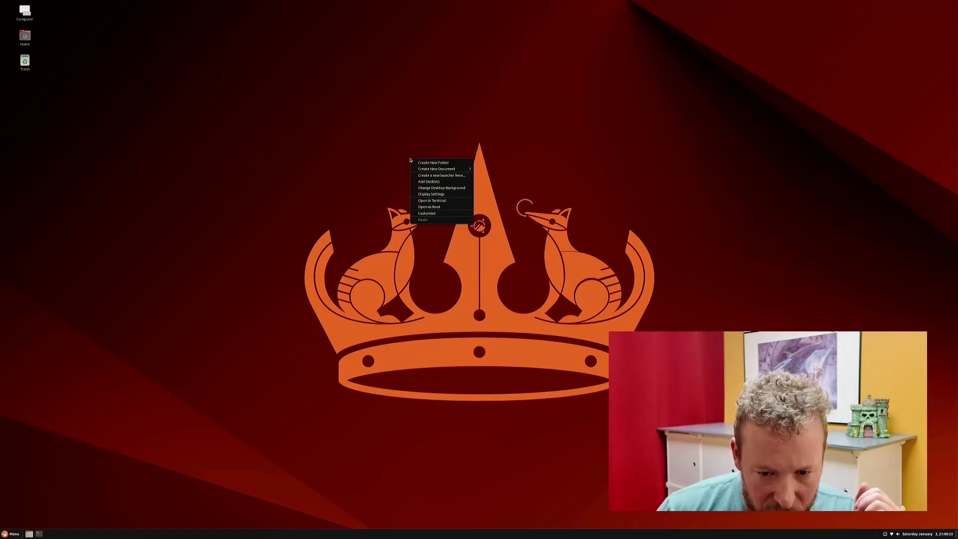
pyautogui.click(431, 194)
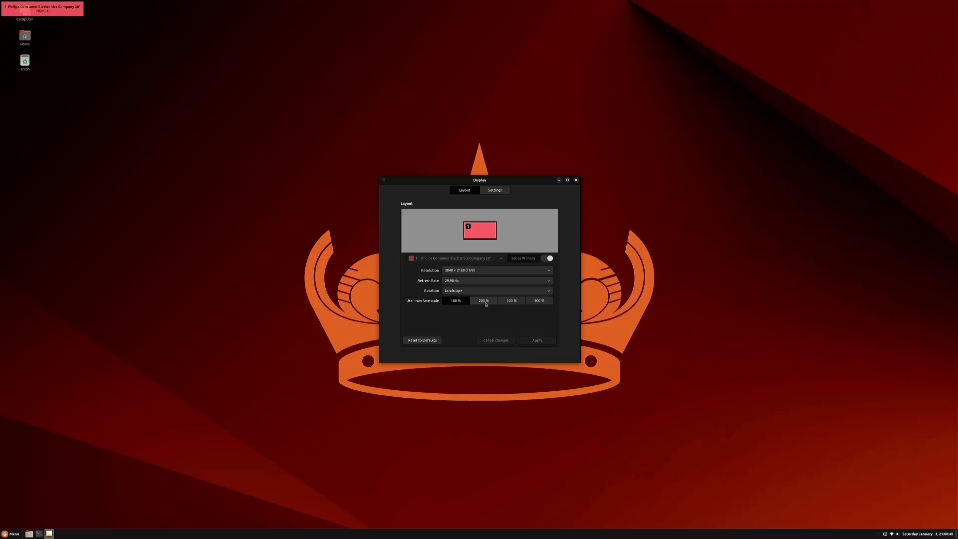
pyautogui.click(540, 301)
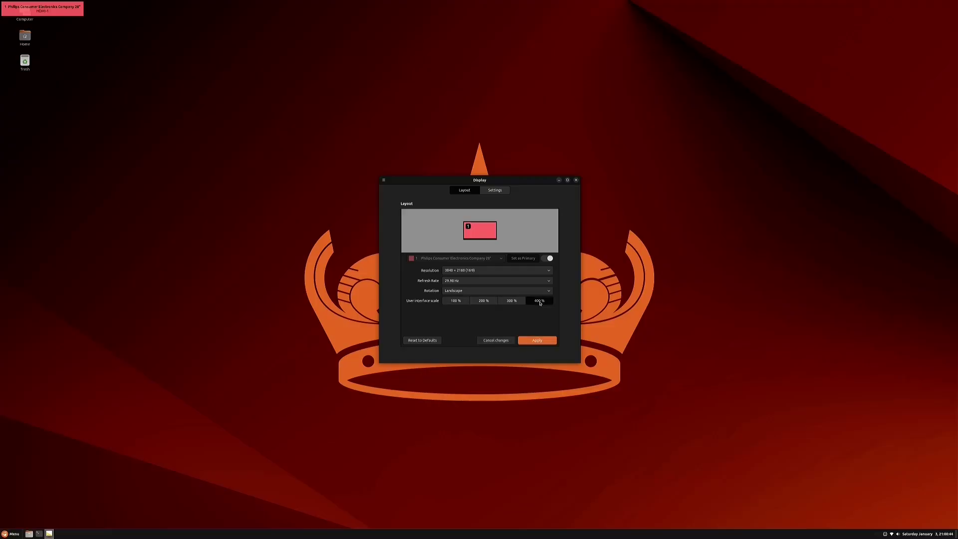
pyautogui.click(538, 343)
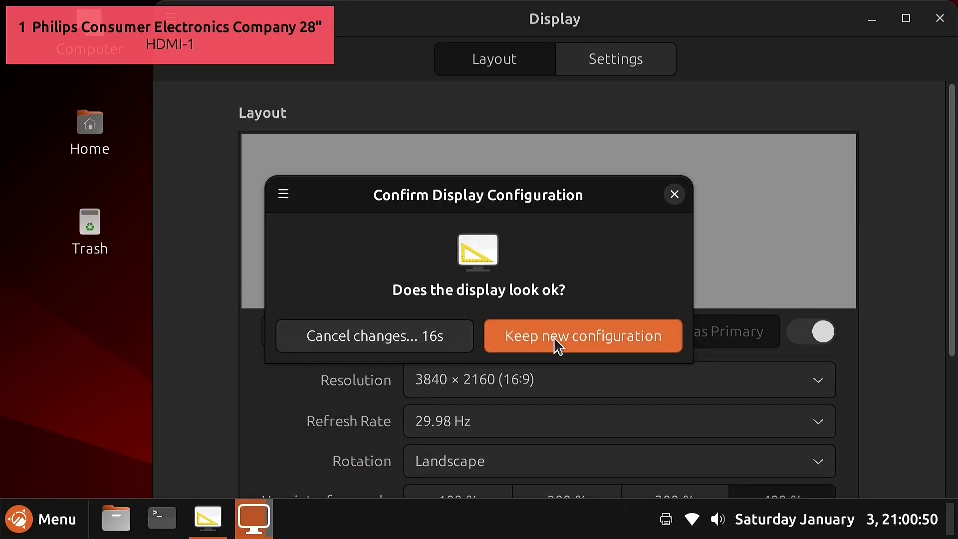
pyautogui.click(554, 339)
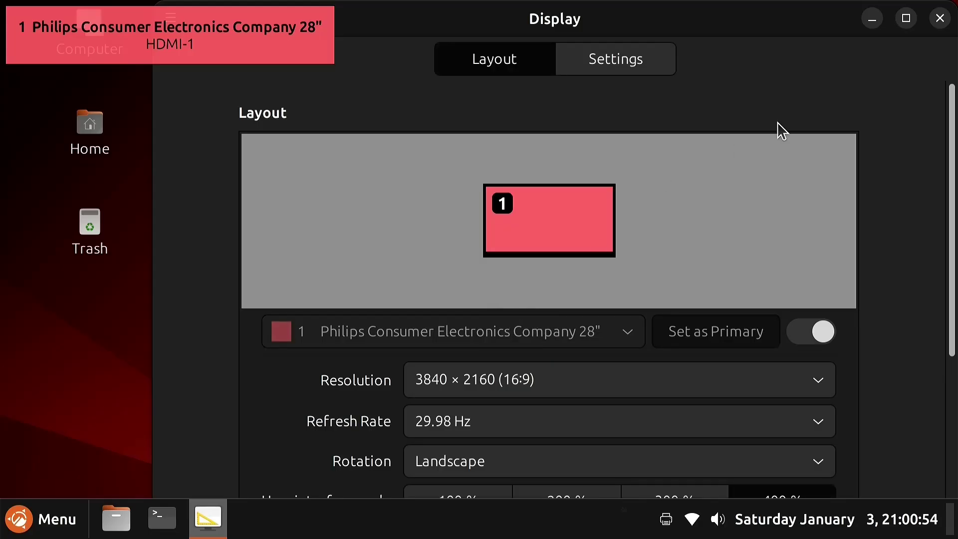
# Step: Maximize the Display window and compare the interface scale options at 1280 × 720, 1920 × 1080, 2560 × 1440 and 3840 × 2160
pyautogui.click(906, 20)
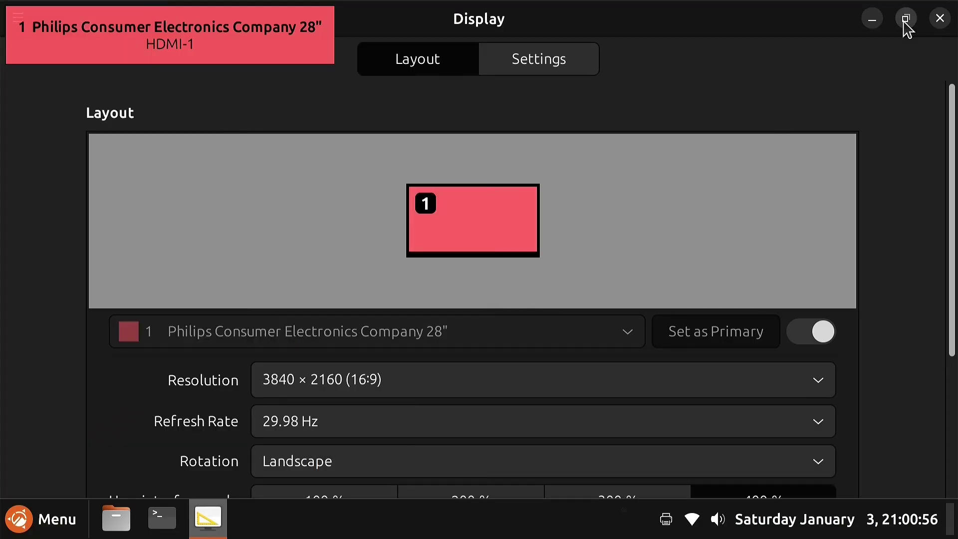
pyautogui.scroll(-3, 810, 287)
pyautogui.scroll(-4, 810, 282)
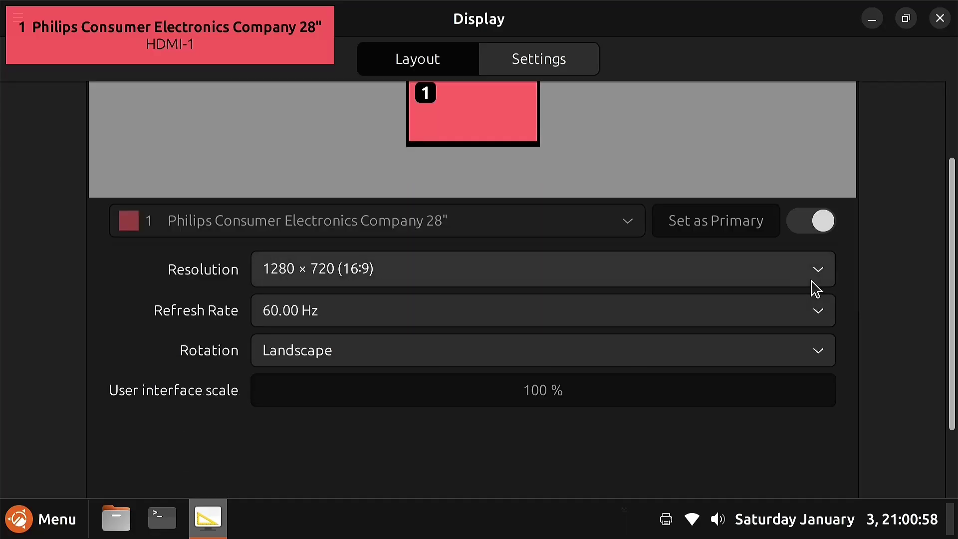
pyautogui.scroll(6, 810, 276)
pyautogui.scroll(-2, 810, 273)
pyautogui.scroll(-1, 815, 281)
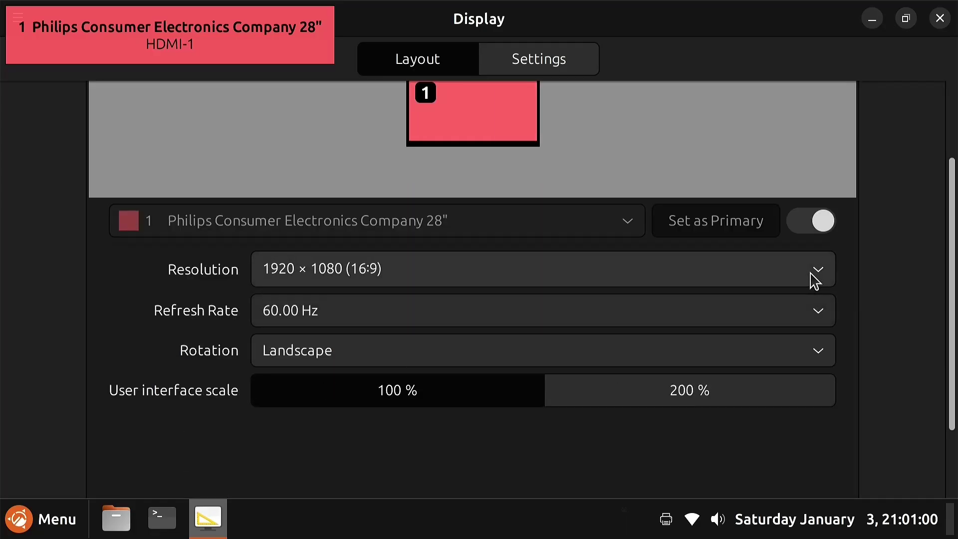
pyautogui.scroll(2, 815, 281)
pyautogui.scroll(1, 814, 282)
pyautogui.scroll(-2, 814, 282)
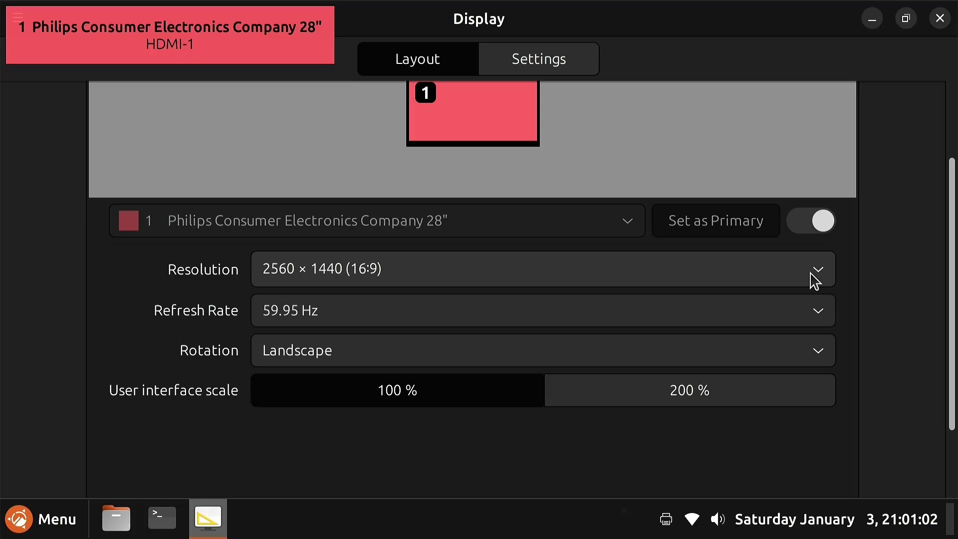
pyautogui.scroll(2, 815, 281)
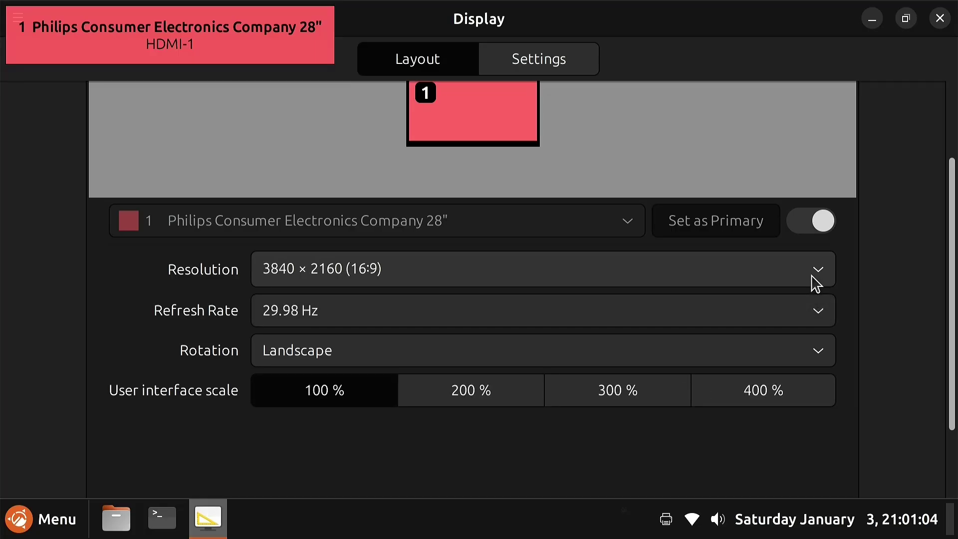
pyautogui.scroll(-2, 904, 241)
pyautogui.scroll(4, 907, 241)
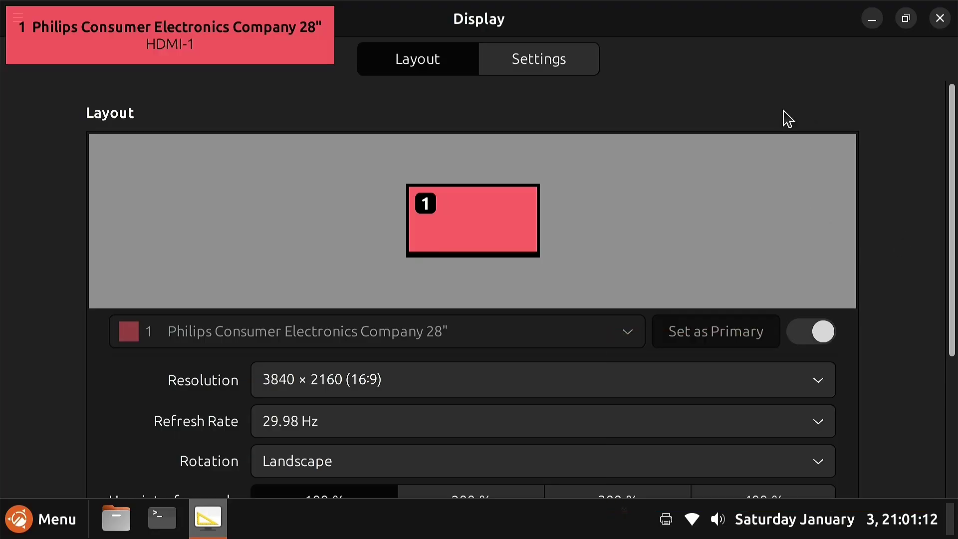
# Step: Try selecting a lower display resolution, starting with 2560 × 1440 (16:9), without applying it
pyautogui.scroll(-5, 787, 118)
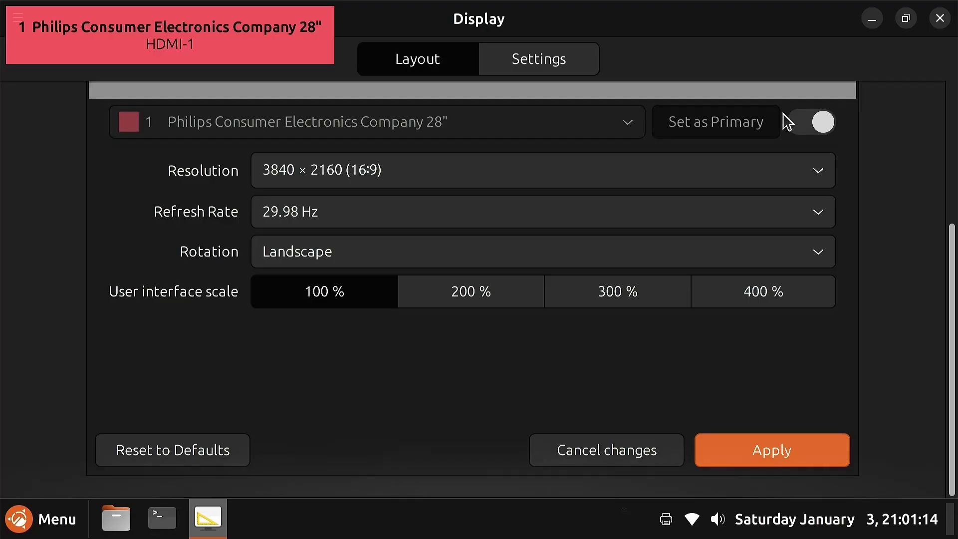
pyautogui.scroll(-4, 794, 181)
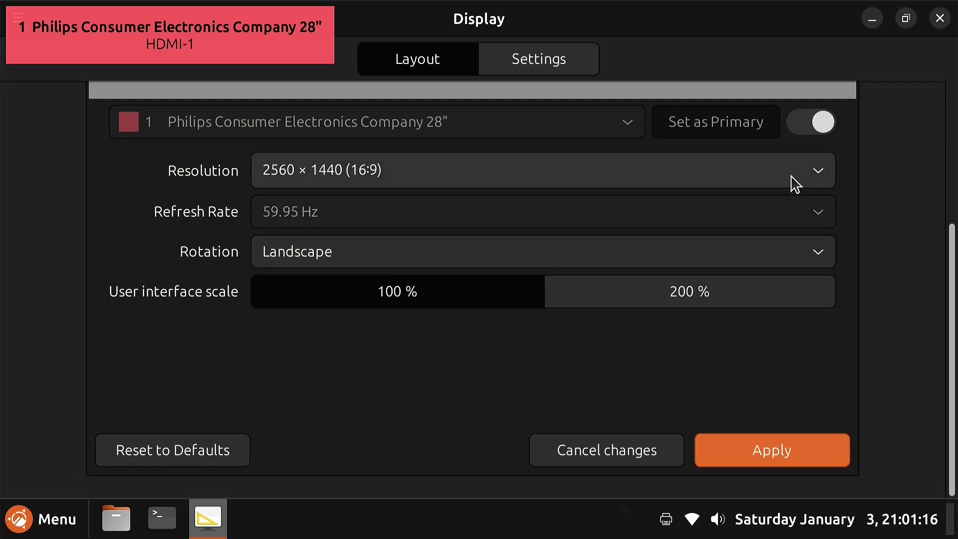
pyautogui.scroll(-2, 793, 180)
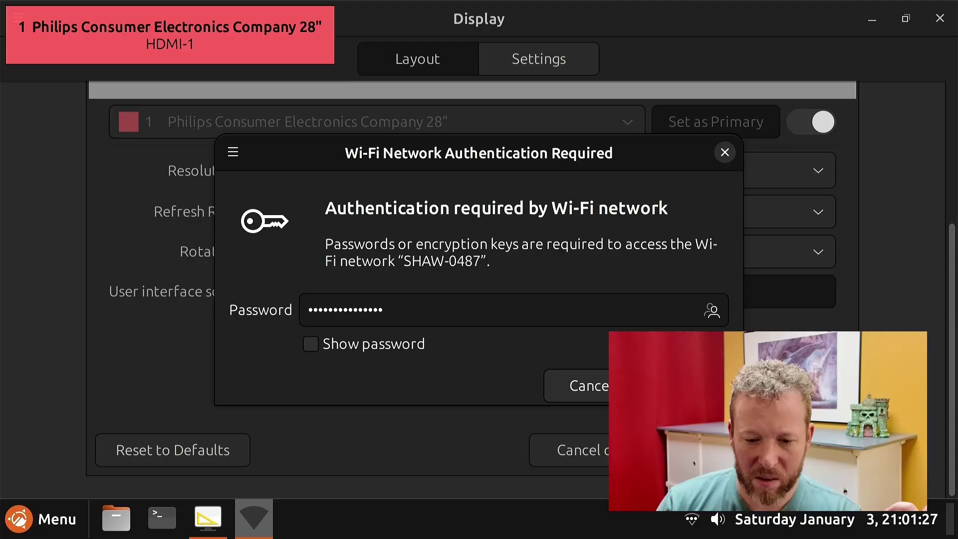
# Step: Submit the Wi-Fi password to authenticate with the wireless network
pyautogui.press('Return')
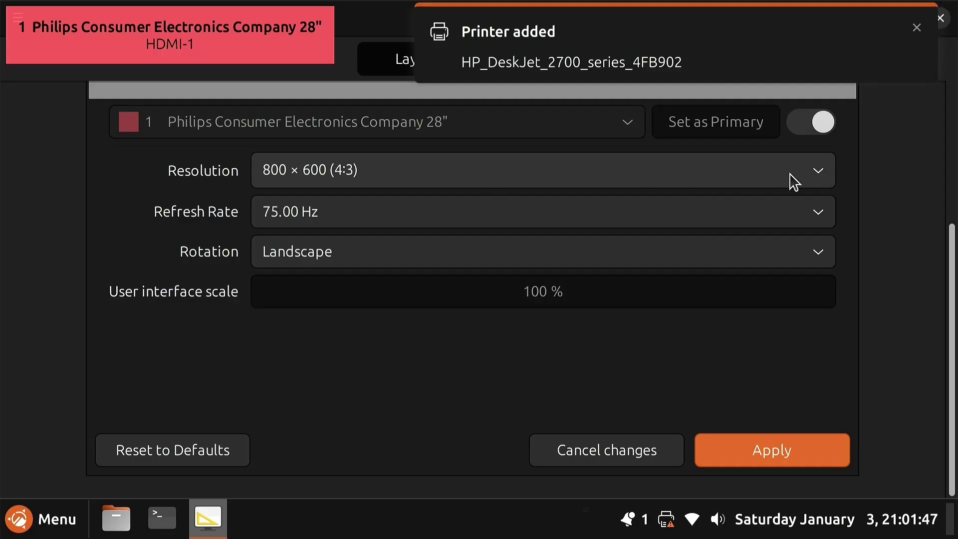
# Step: Select the 3840 × 2160 (16:9) display resolution without applying it, and review the layout settings
pyautogui.scroll(5, 793, 181)
pyautogui.scroll(1, 793, 182)
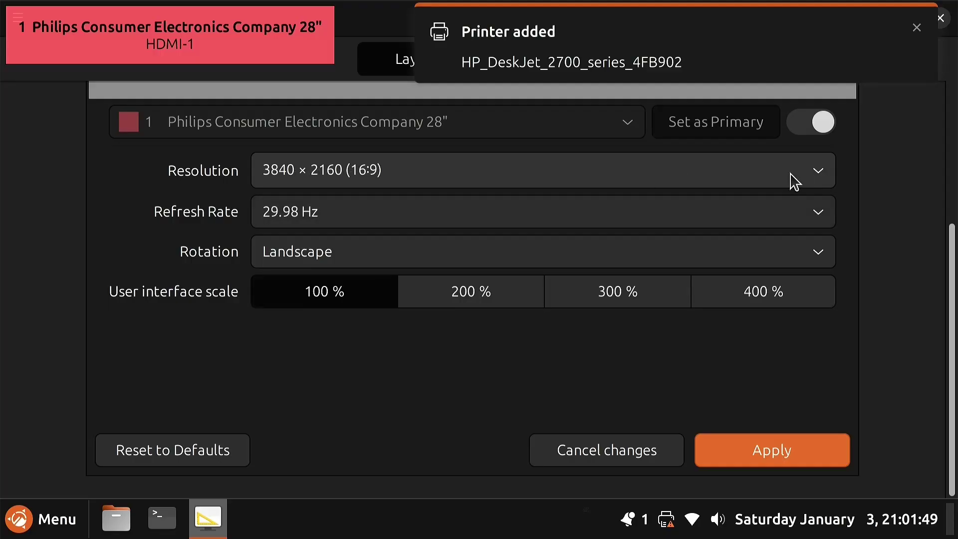
pyautogui.scroll(5, 897, 231)
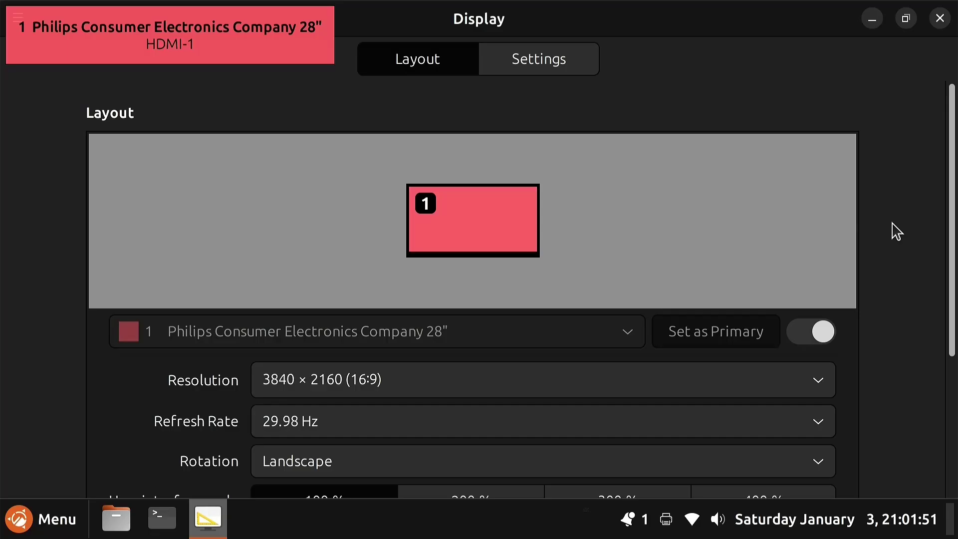
pyautogui.scroll(-5, 896, 231)
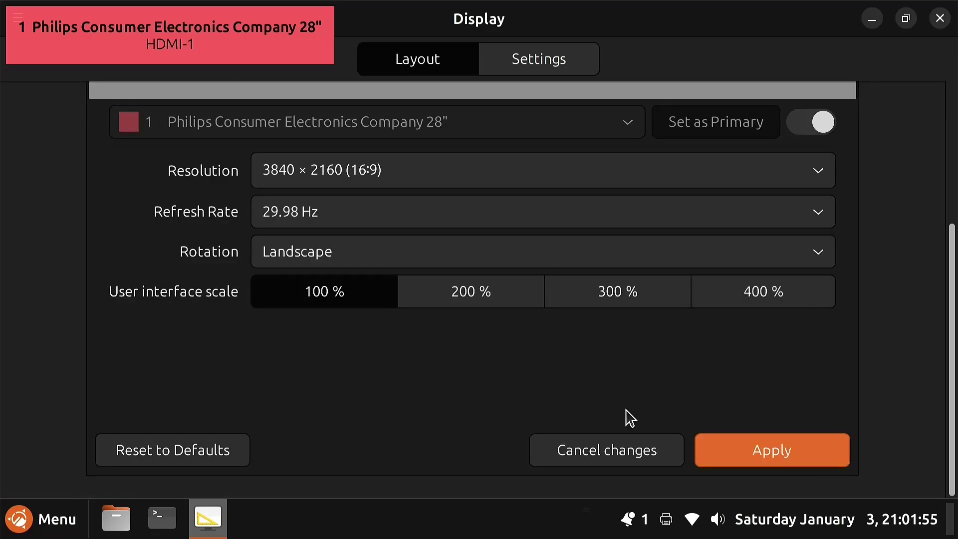
pyautogui.click(66, 524)
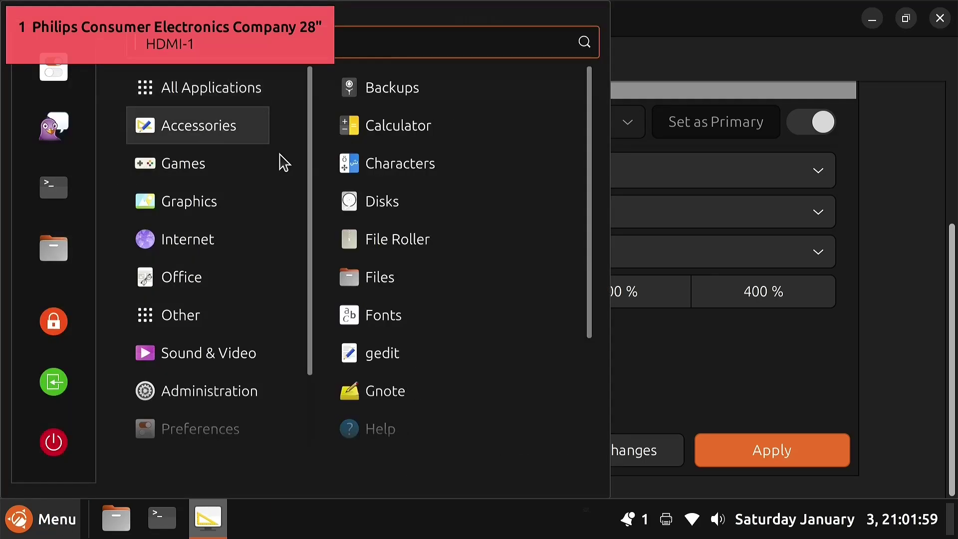
pyautogui.moveTo(154, 327)
pyautogui.moveTo(148, 393)
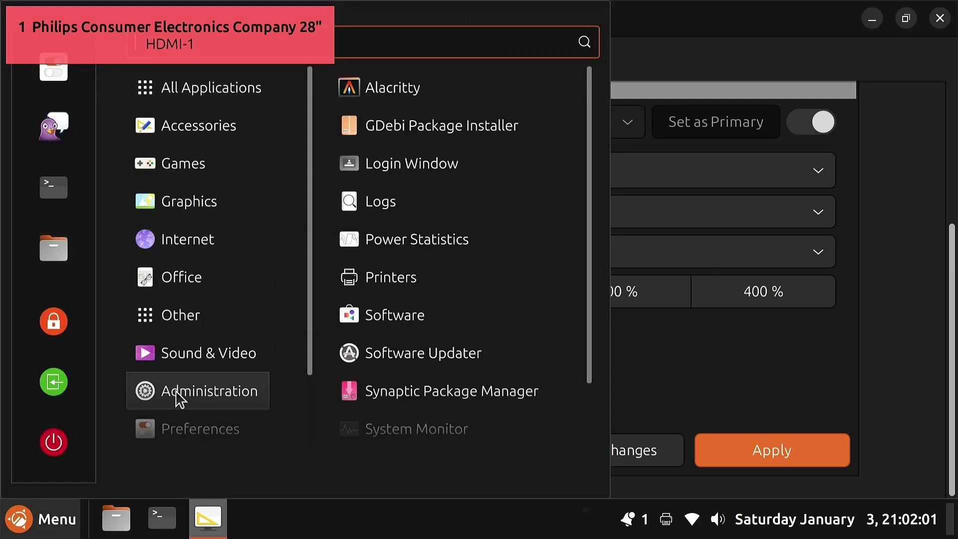
pyautogui.click(896, 307)
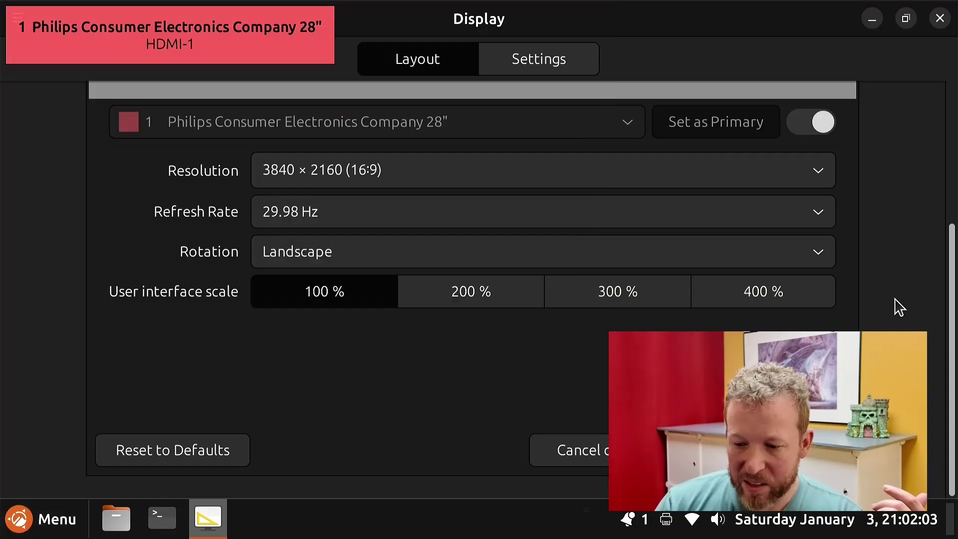
pyautogui.scroll(3, 894, 306)
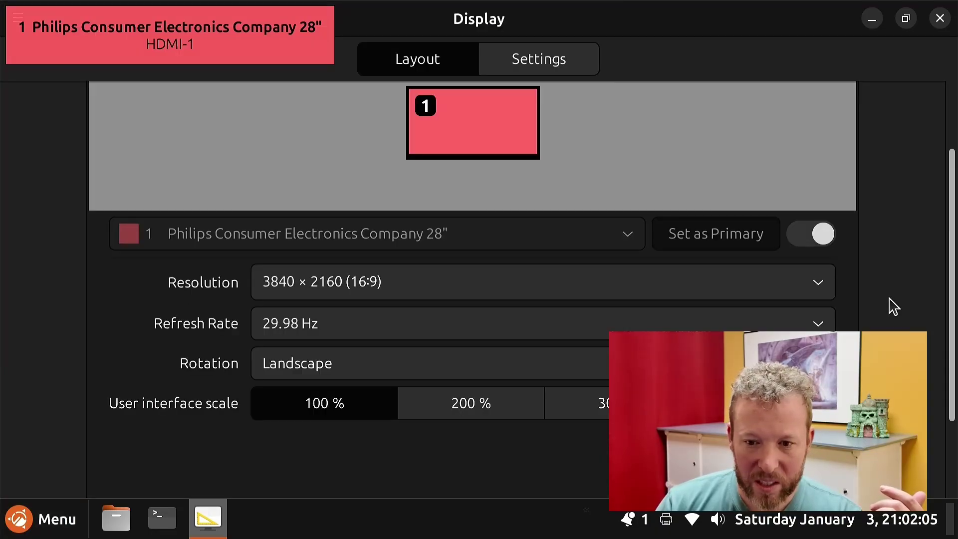
pyautogui.scroll(3, 892, 306)
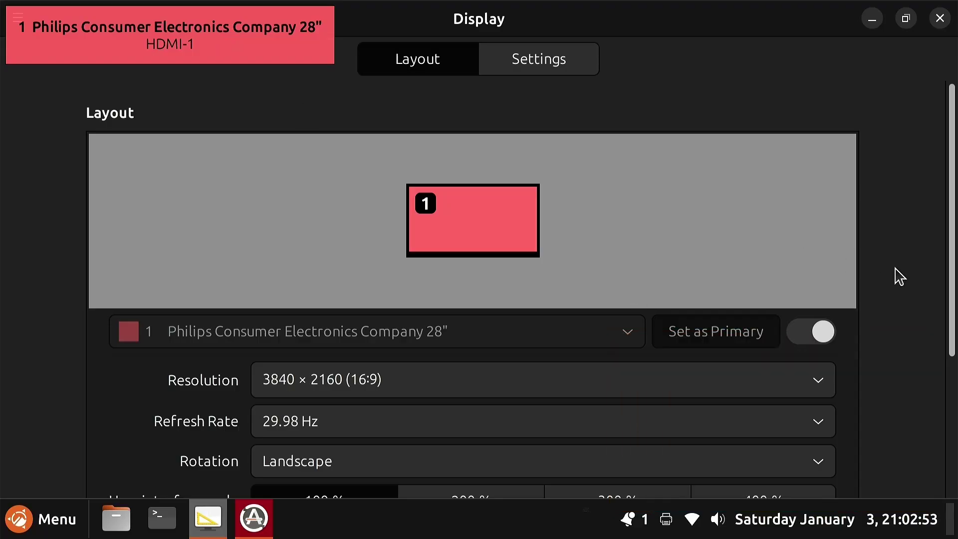
# Step: Set the display resolution to 1920 × 1080 (16:9) and apply the change
pyautogui.scroll(-5, 901, 277)
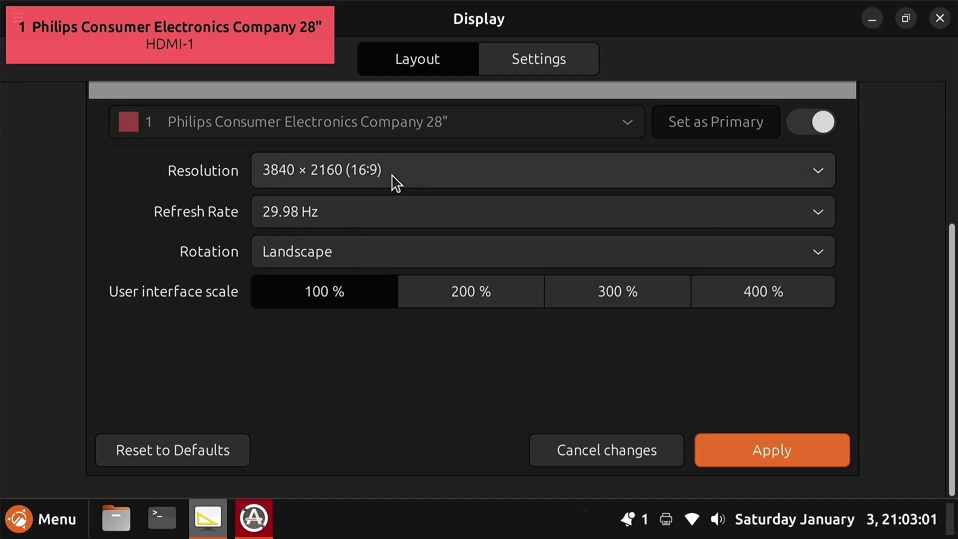
pyautogui.click(819, 177)
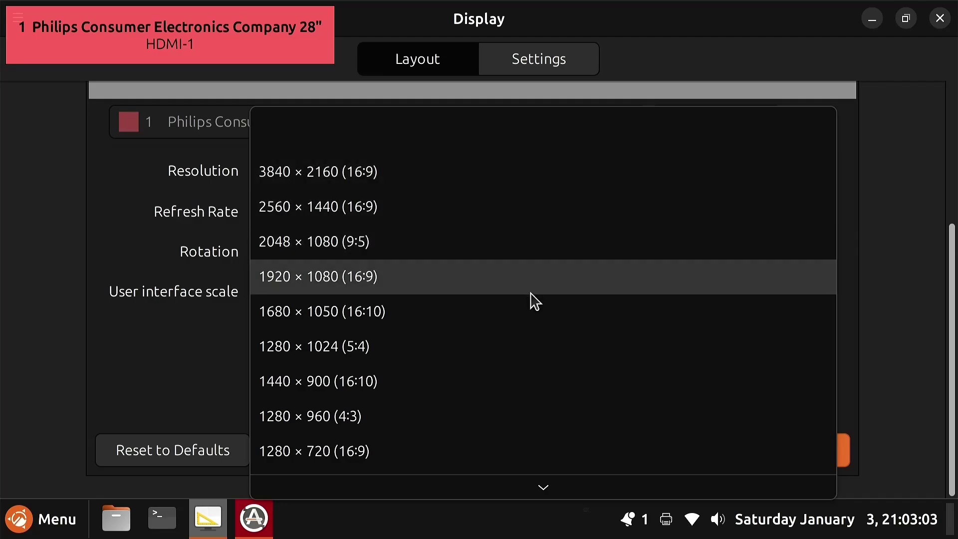
pyautogui.click(357, 273)
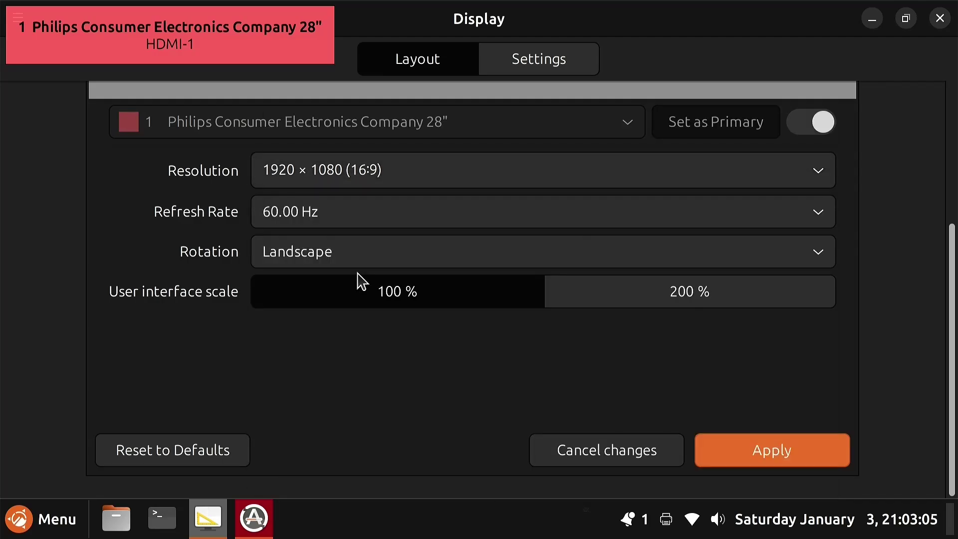
pyautogui.click(763, 451)
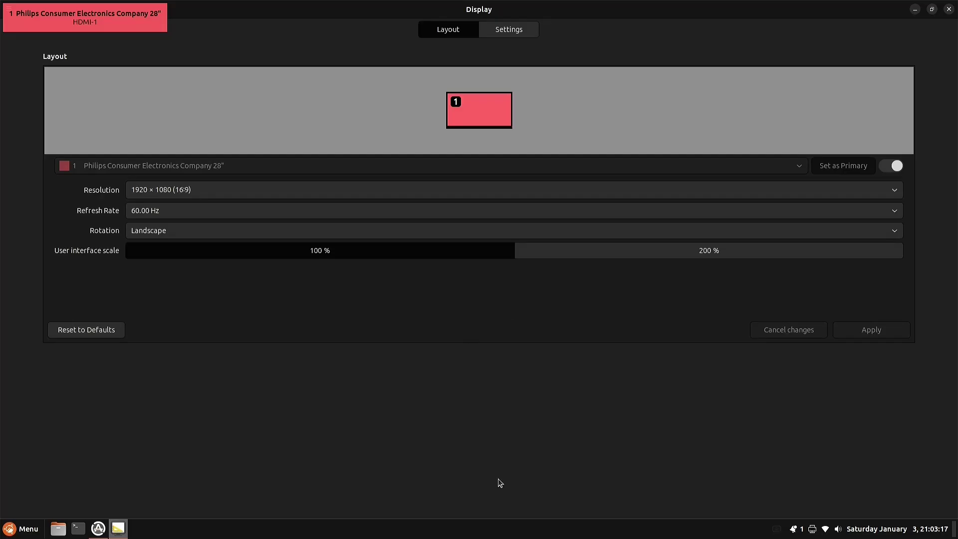
# Step: Check the automatic rotation and fractional scaling options in the display settings, and return to the layout
pyautogui.click(517, 35)
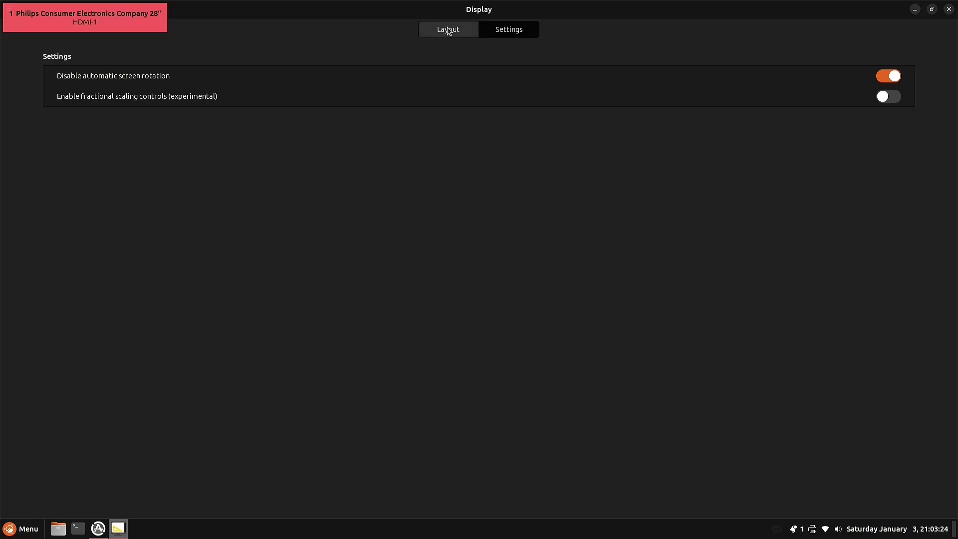
pyautogui.click(427, 33)
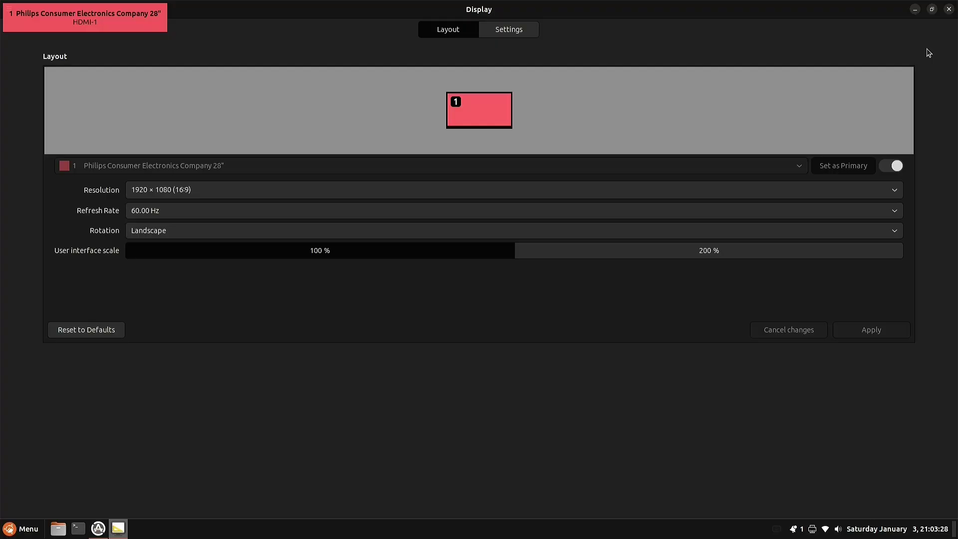
# Step: Close the Display window and postpone the offered software updates
pyautogui.click(948, 9)
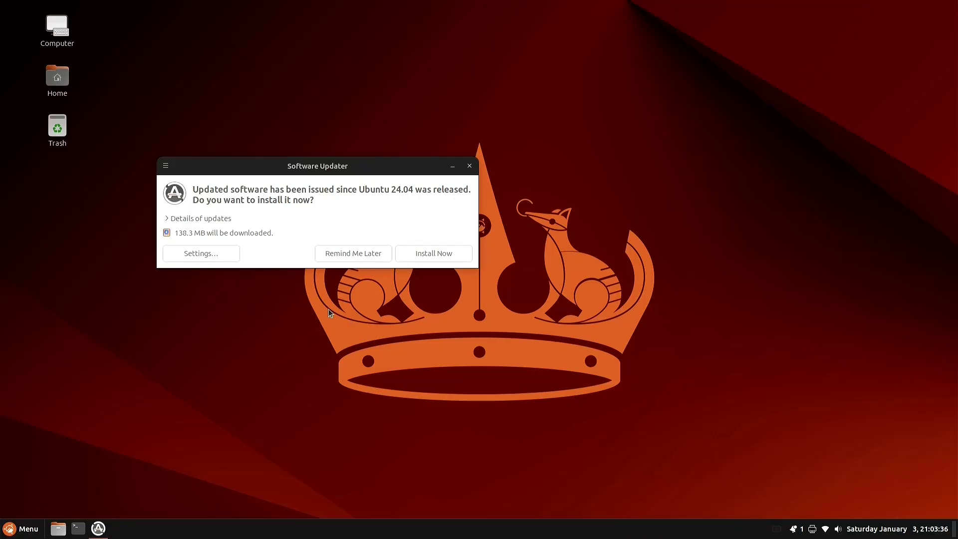
pyautogui.click(365, 256)
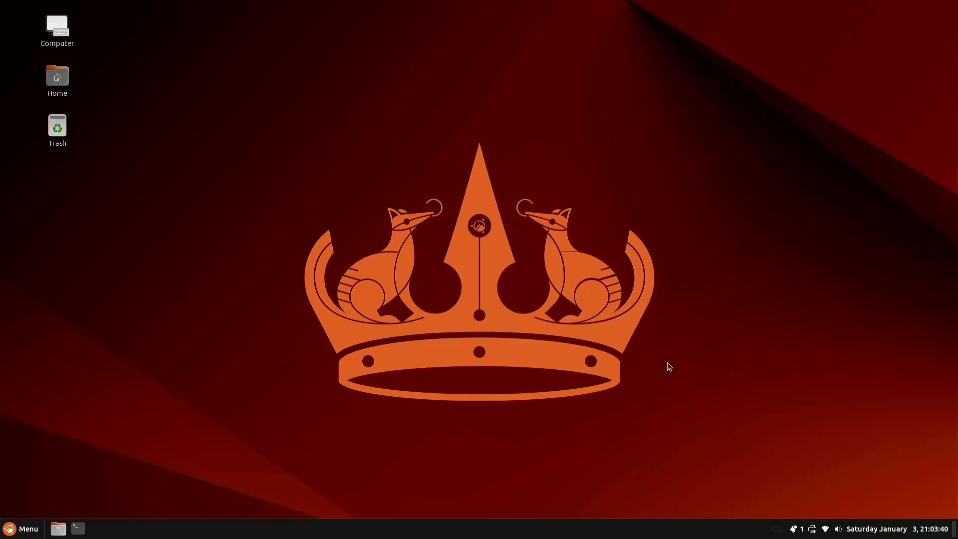
# Step: Check the automatically configured HP DeskJet 2700 series printer from the system tray
pyautogui.click(812, 530)
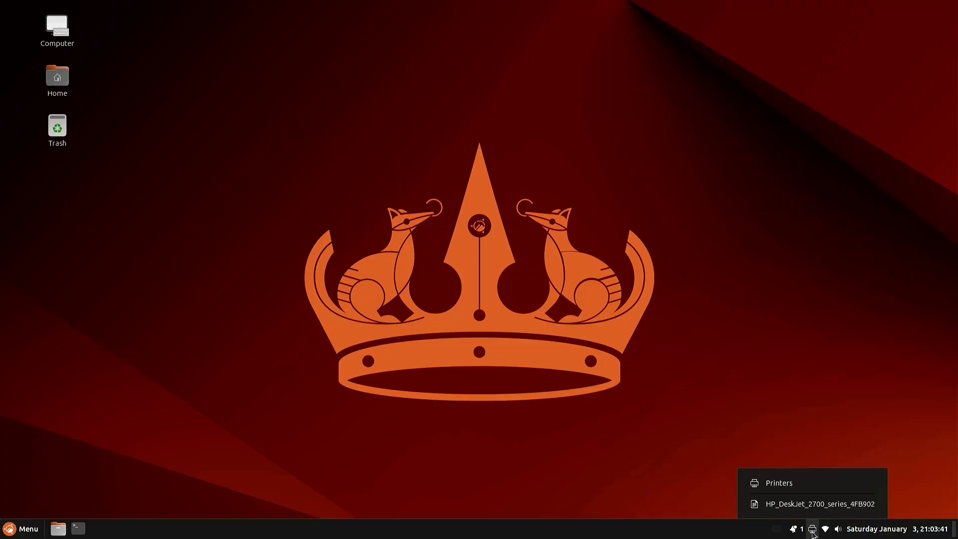
pyautogui.click(818, 503)
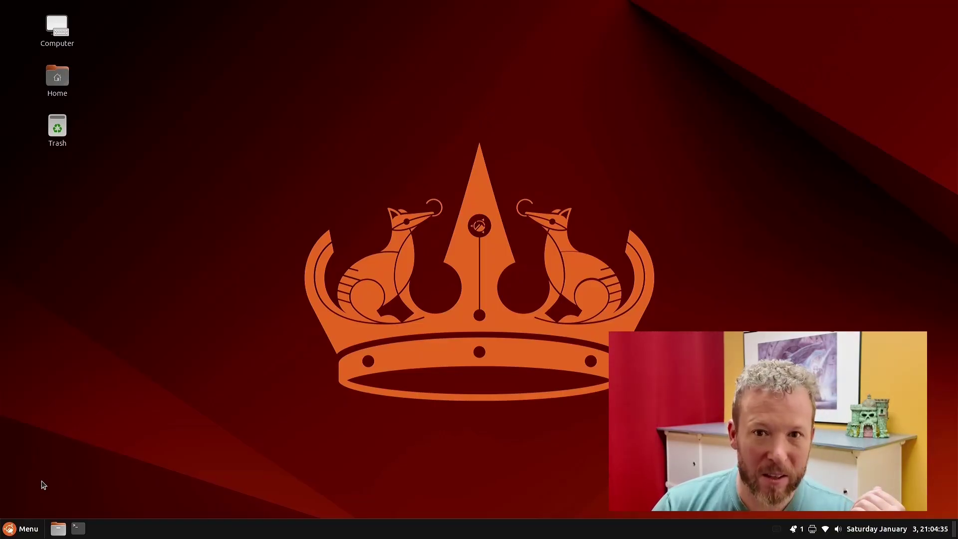
# Step: Examine the appearance, preferences and hardware modules in System Settings, including the theme options, and close the window
pyautogui.click(29, 532)
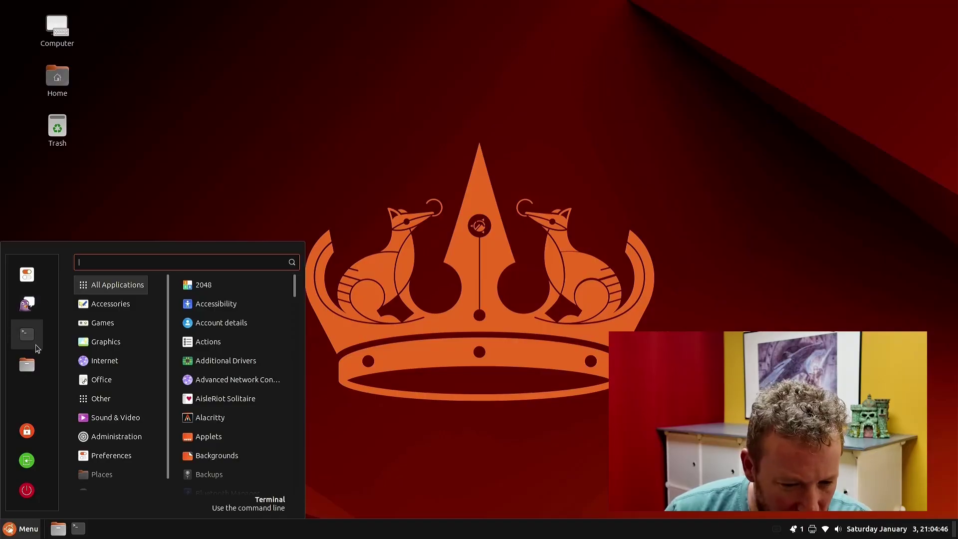
pyautogui.moveTo(135, 443)
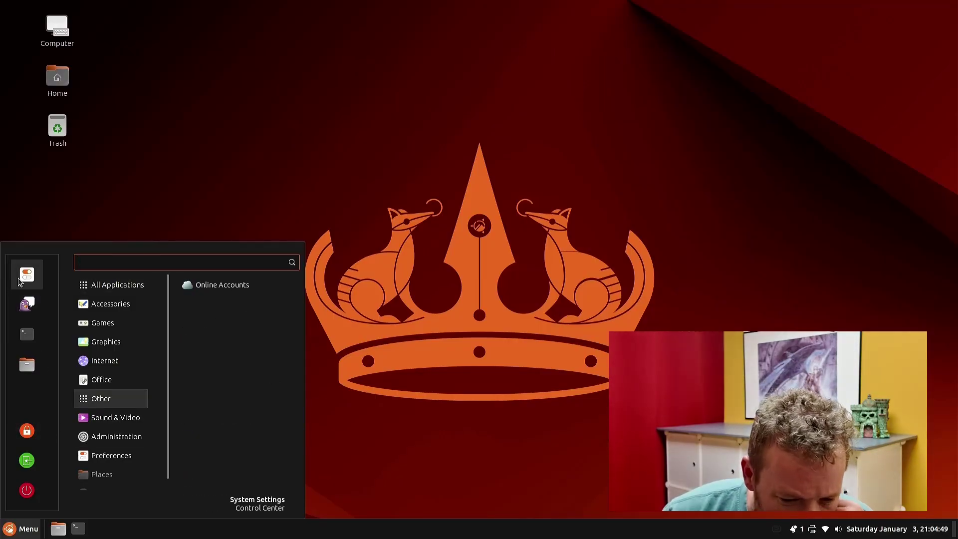
pyautogui.click(32, 284)
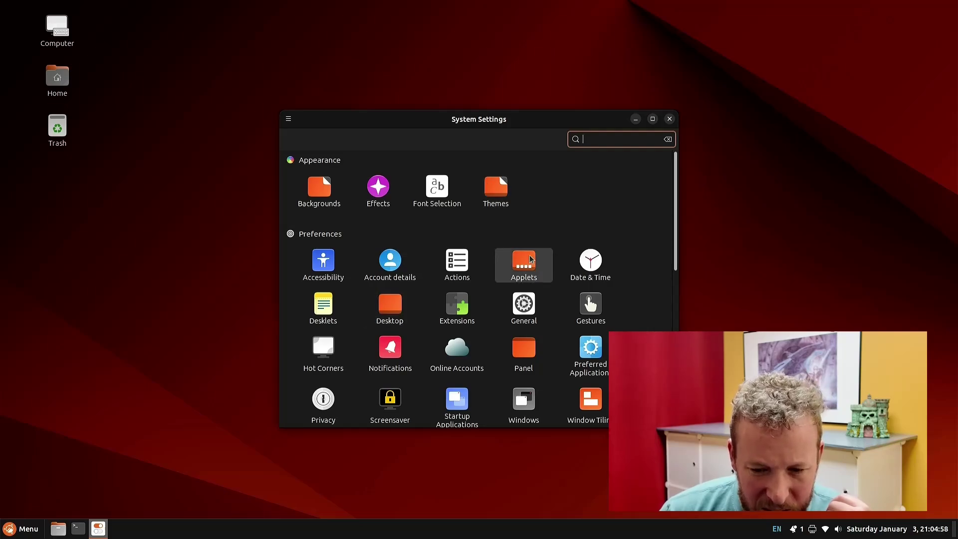
pyautogui.scroll(-1, 533, 330)
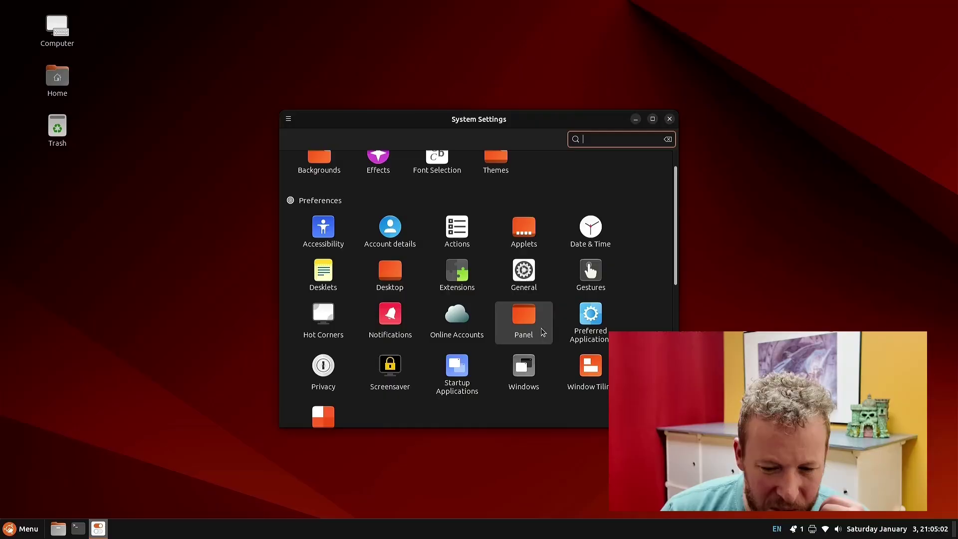
pyautogui.scroll(-2, 567, 337)
pyautogui.scroll(-3, 449, 349)
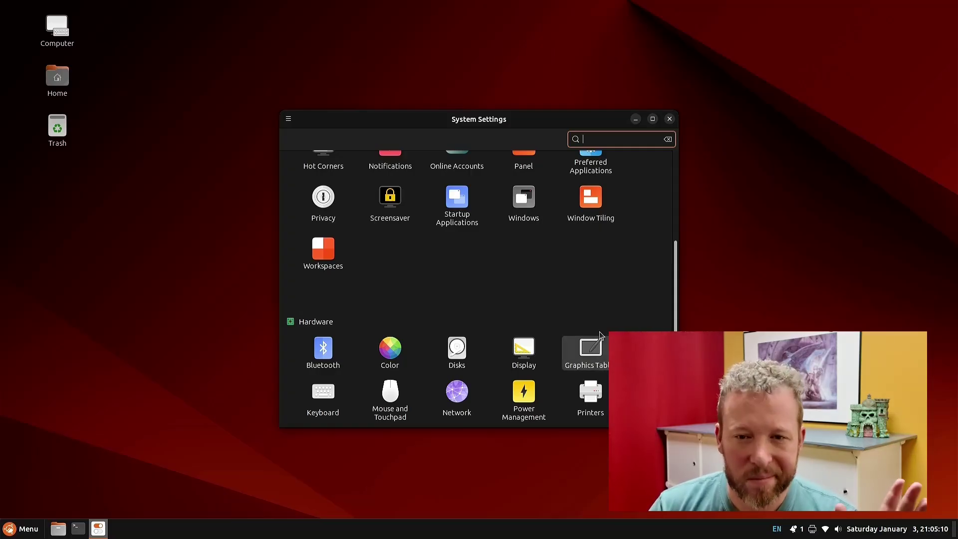
pyautogui.scroll(1, 599, 311)
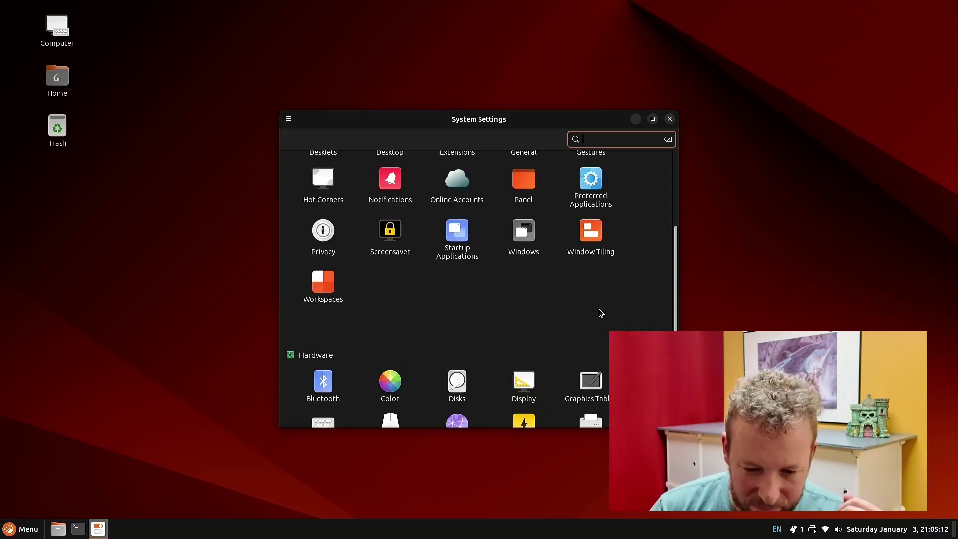
pyautogui.scroll(-4, 599, 310)
pyautogui.scroll(6, 599, 312)
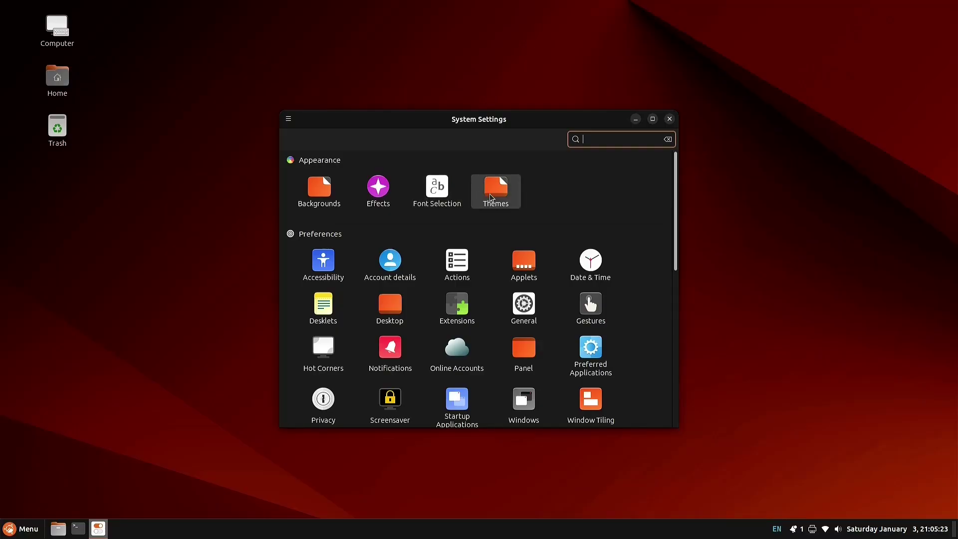
pyautogui.click(490, 196)
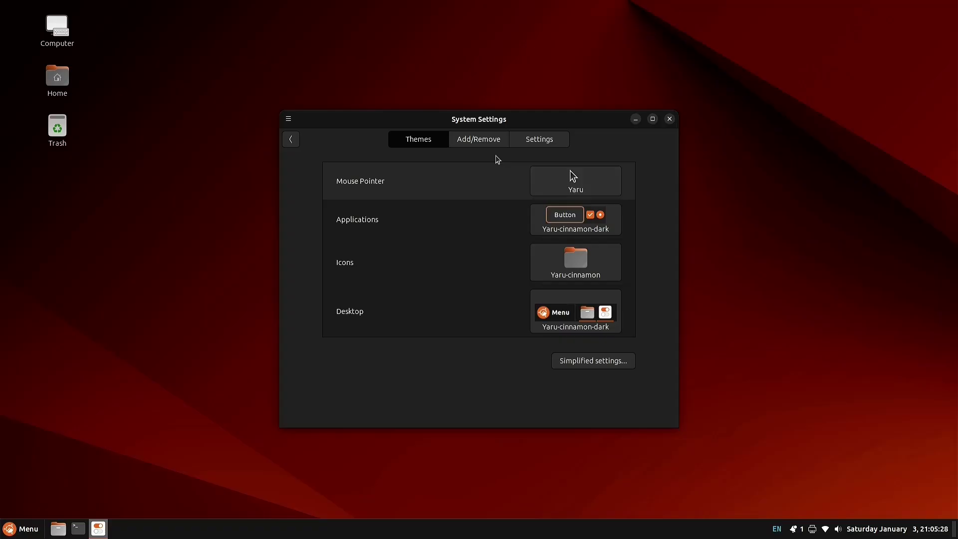
pyautogui.click(668, 122)
# Step: Review the bundled applications by category, including Graphics, Office and Internet
pyautogui.click(24, 530)
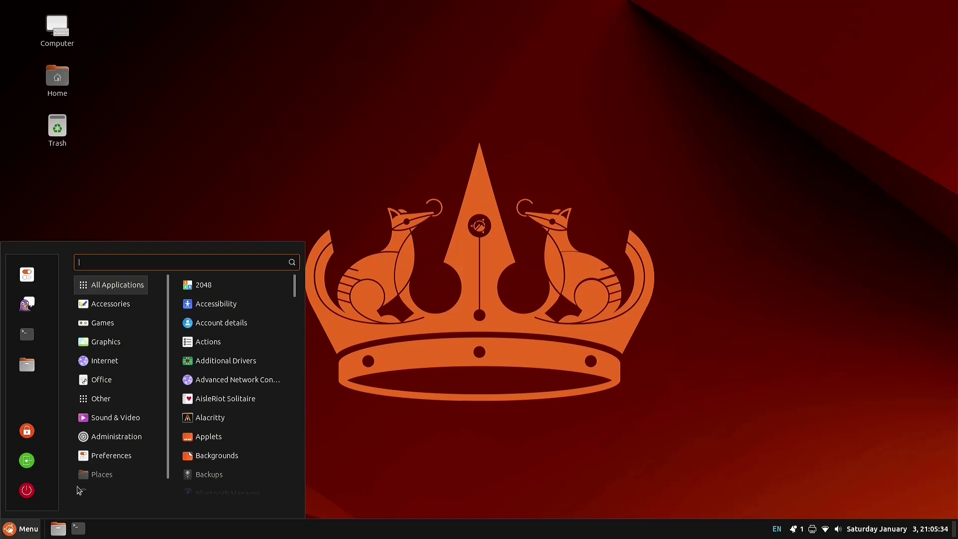
pyautogui.moveTo(123, 346)
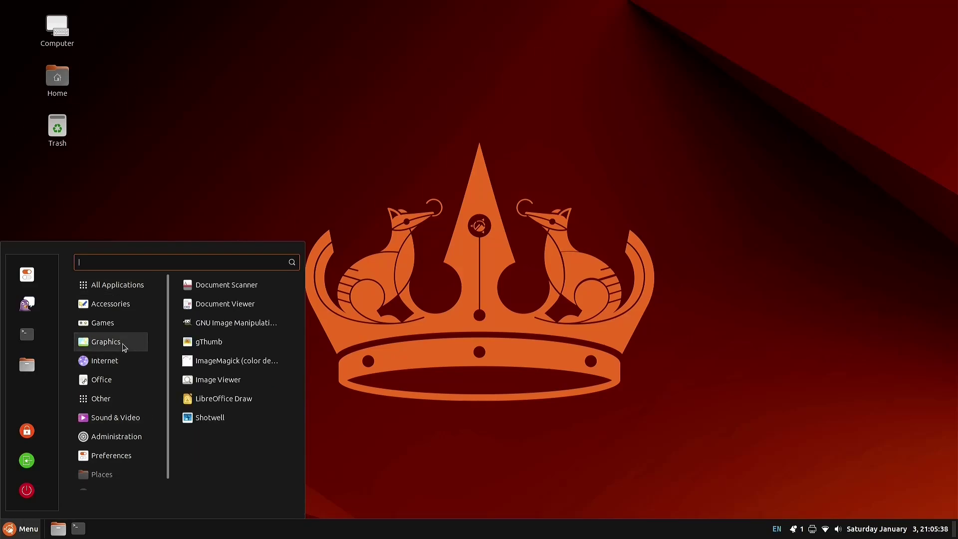
pyautogui.moveTo(107, 362)
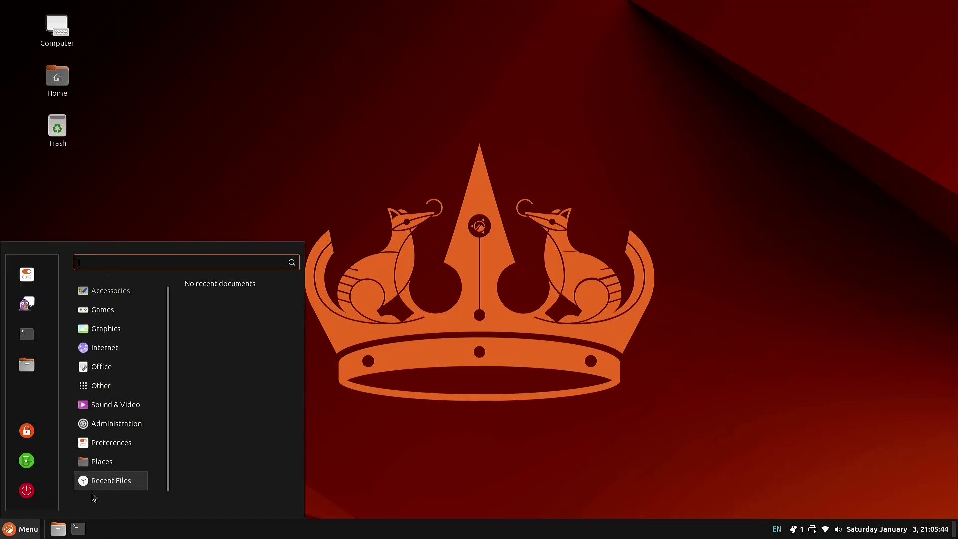
pyautogui.moveTo(112, 385)
pyautogui.scroll(1, 112, 386)
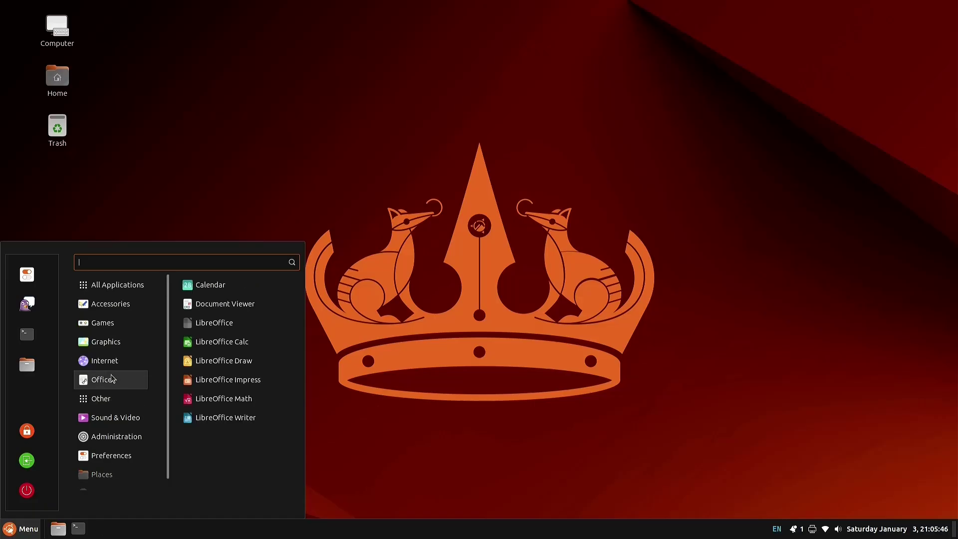
pyautogui.moveTo(118, 448)
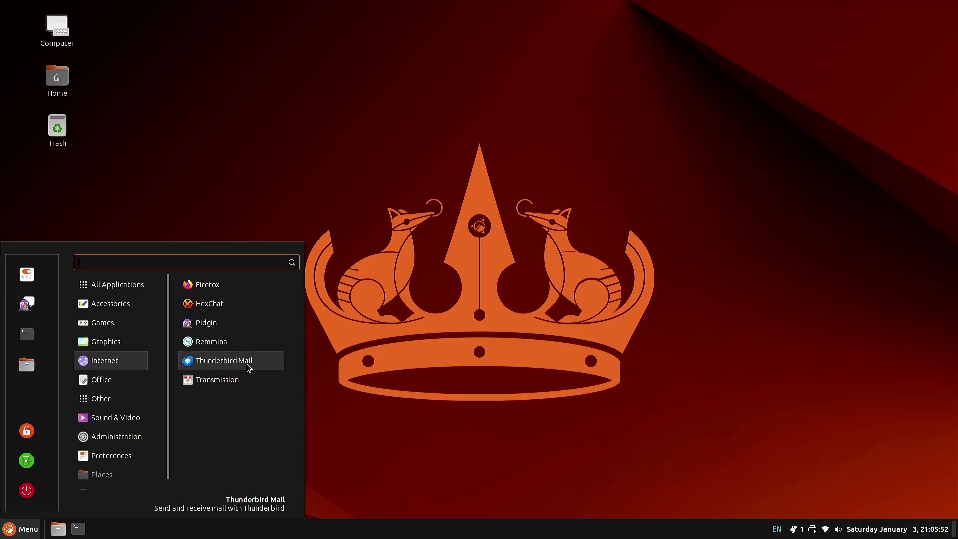
# Step: Launch Firefox and pin it to the panel
pyautogui.click(220, 287)
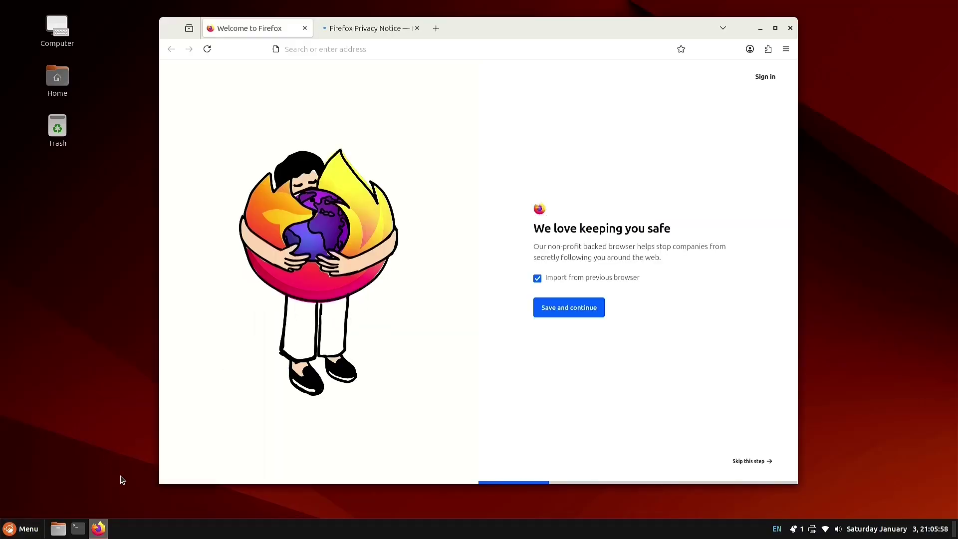
pyautogui.rightClick(100, 530)
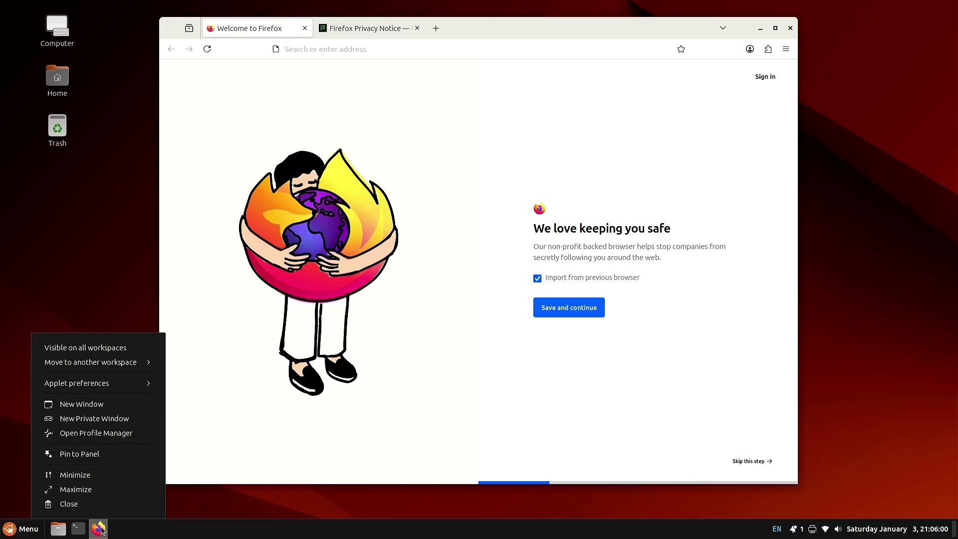
pyautogui.click(107, 454)
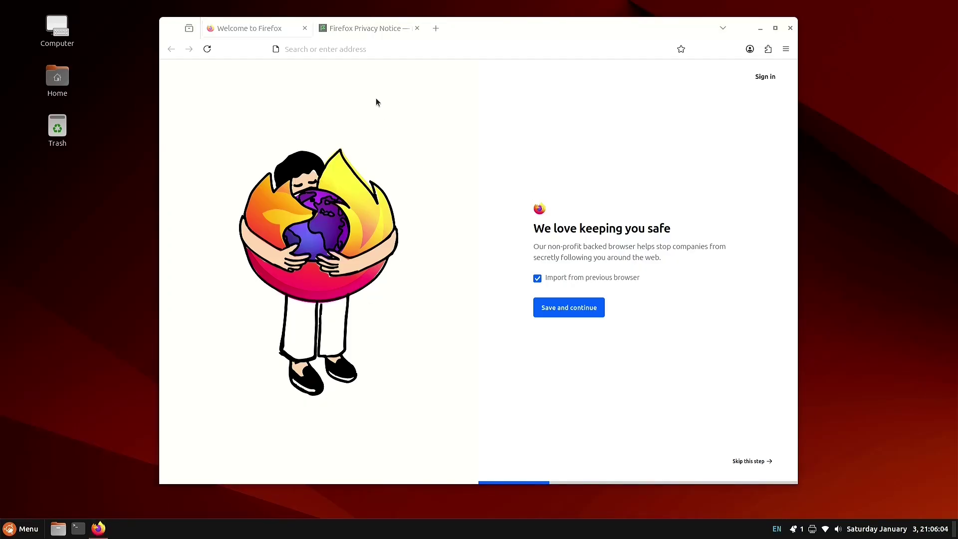
# Step: Open YouTube in Firefox and search for "domdecodes"
pyautogui.click(384, 52)
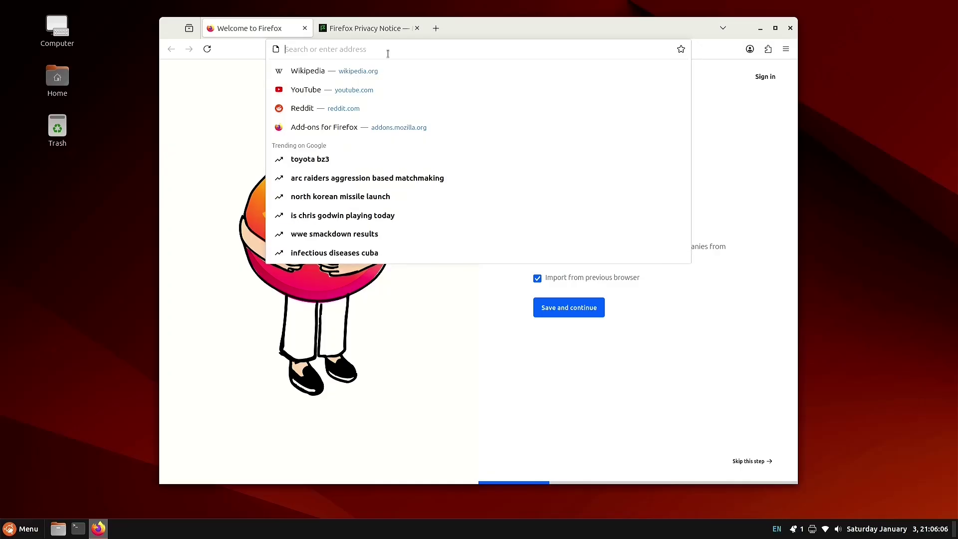
pyautogui.click(320, 90)
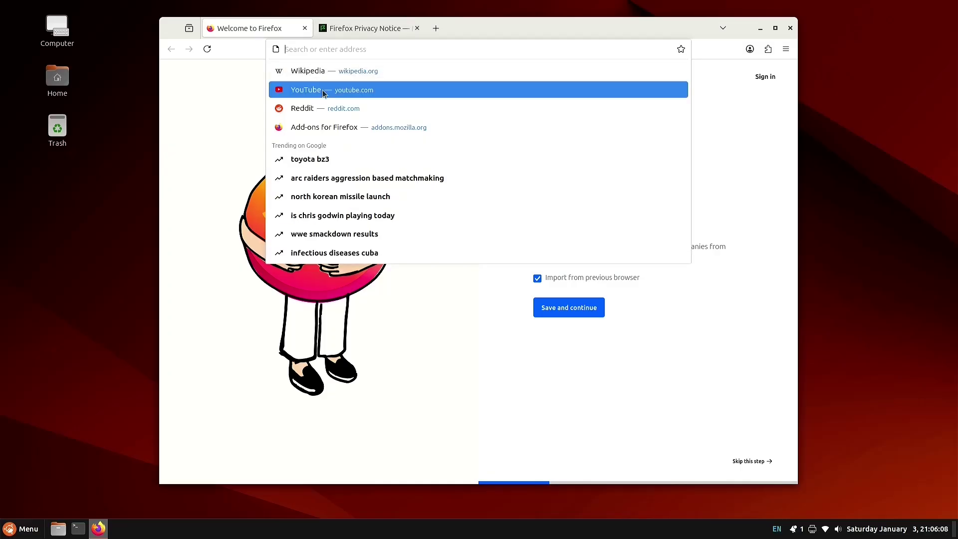
pyautogui.click(425, 78)
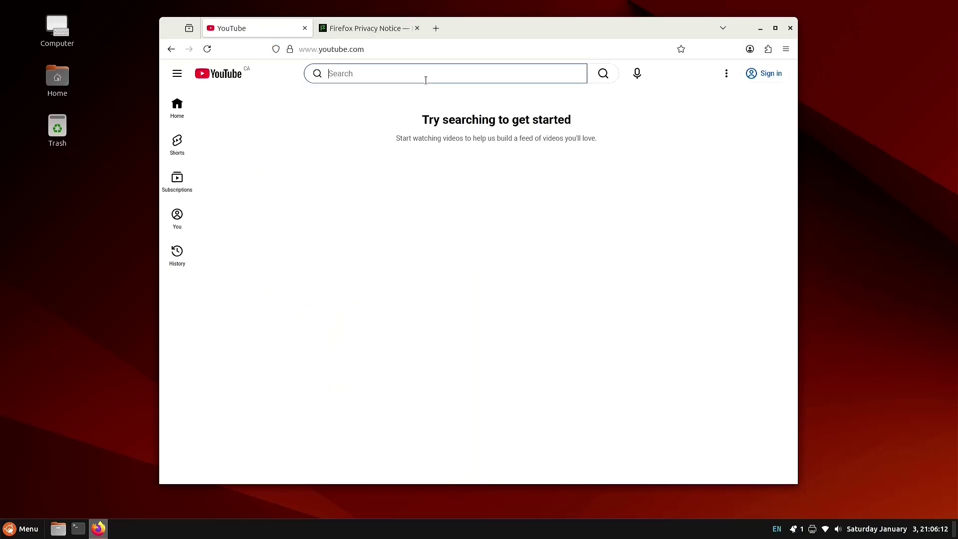
pyautogui.write('domdecodes')
pyautogui.press('Return')
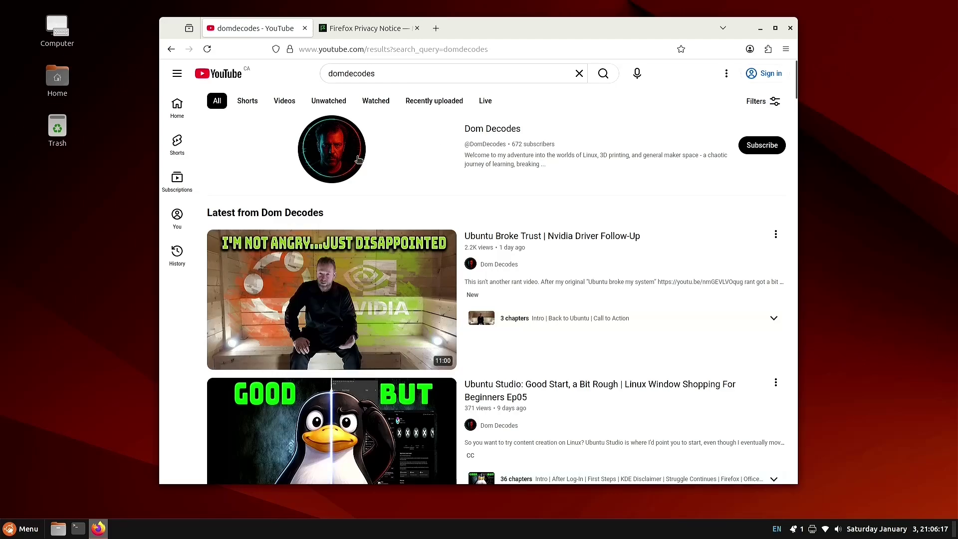
# Step: Open the Dom Decodes channel from the YouTube search results and close Firefox
pyautogui.click(357, 159)
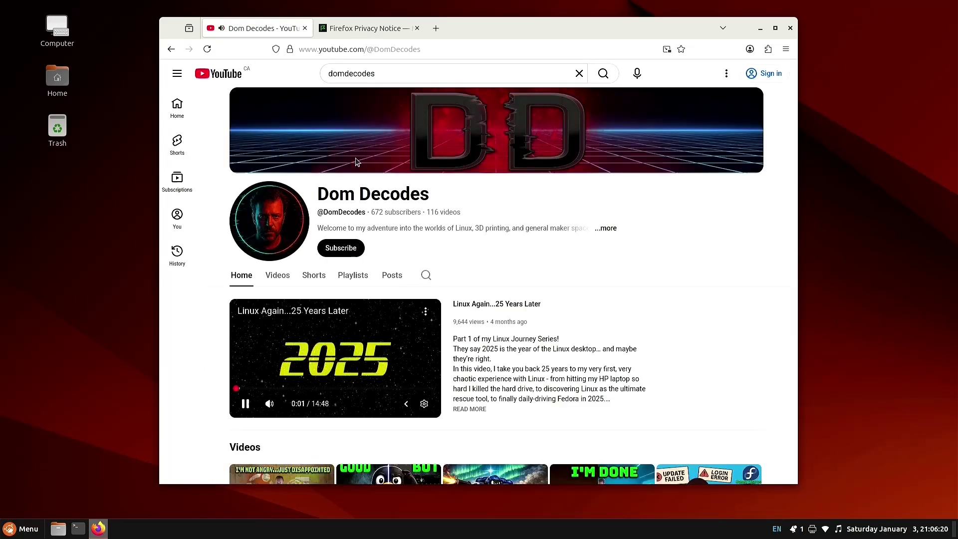
pyautogui.click(790, 28)
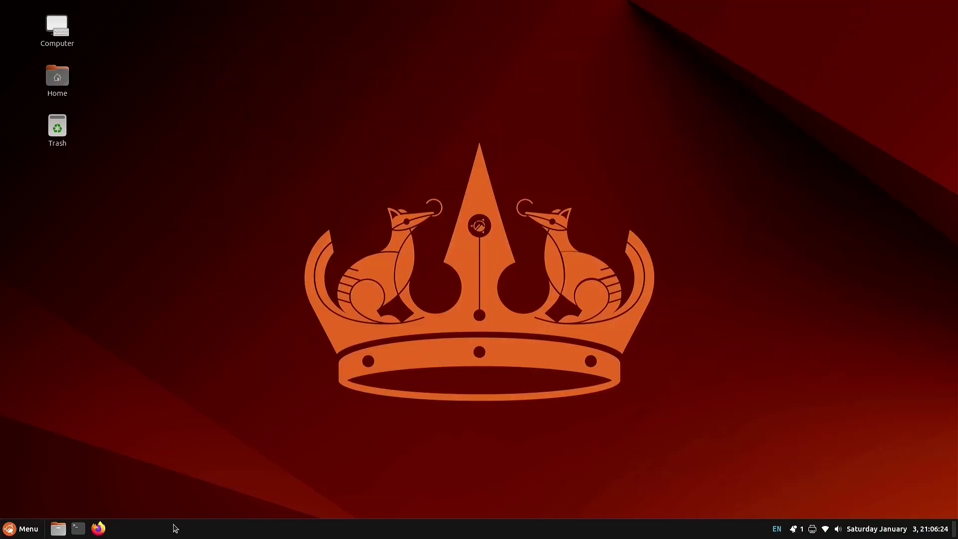
# Step: Launch LibreOffice Writer from the Office applications, dismiss its startup tip and release notice, and close it
pyautogui.click(23, 533)
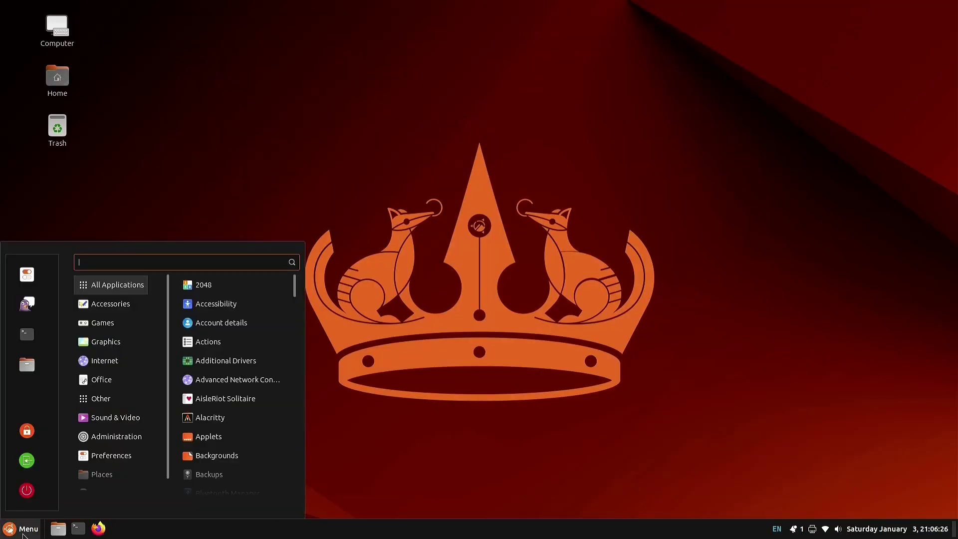
pyautogui.moveTo(112, 387)
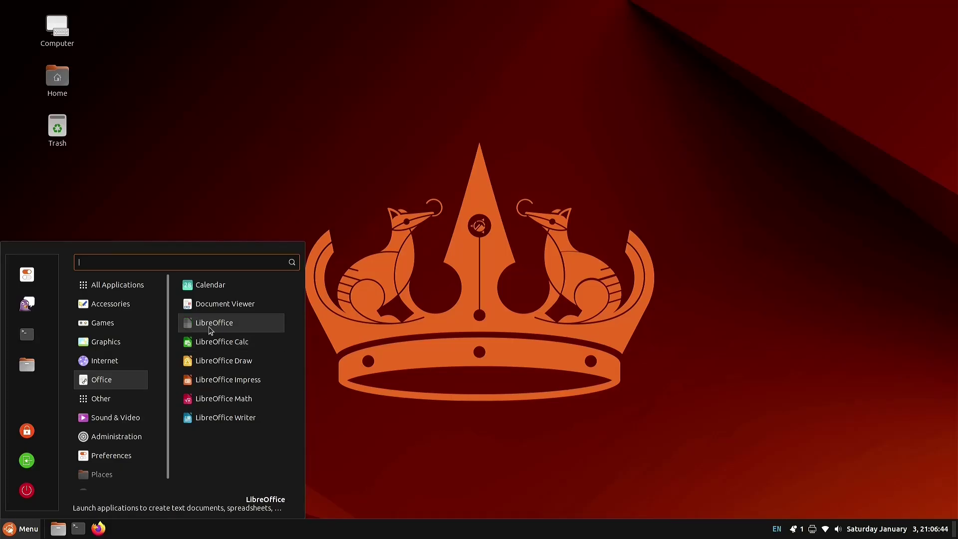
pyautogui.click(221, 327)
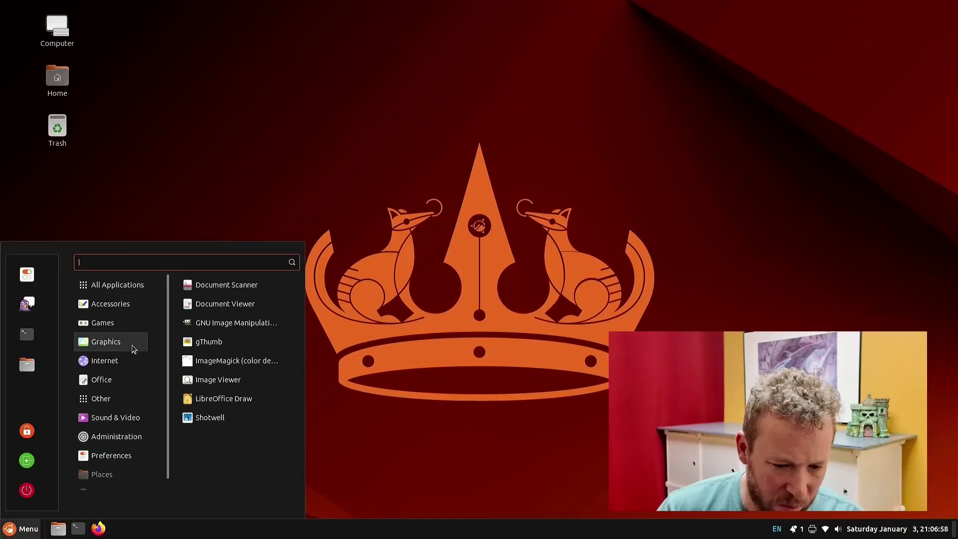
pyautogui.moveTo(124, 381)
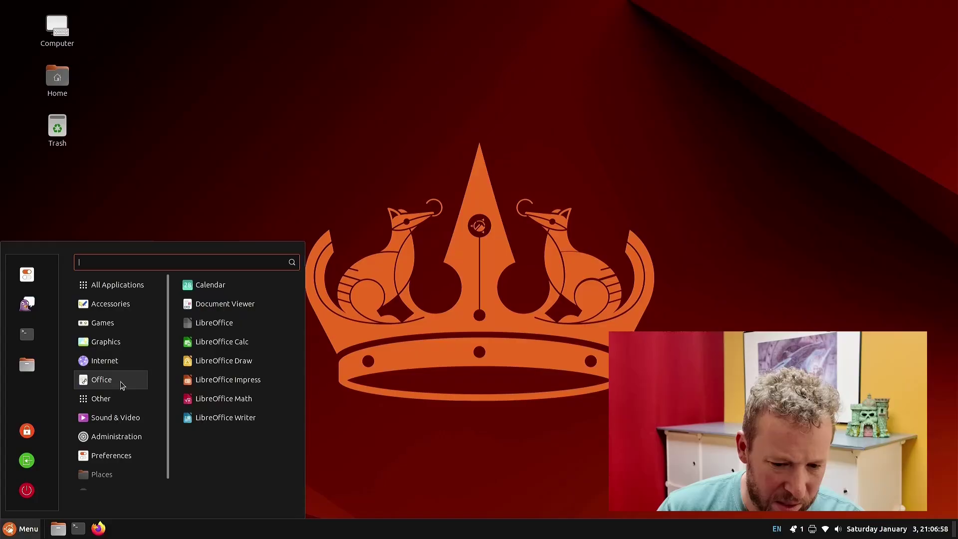
pyautogui.click(241, 418)
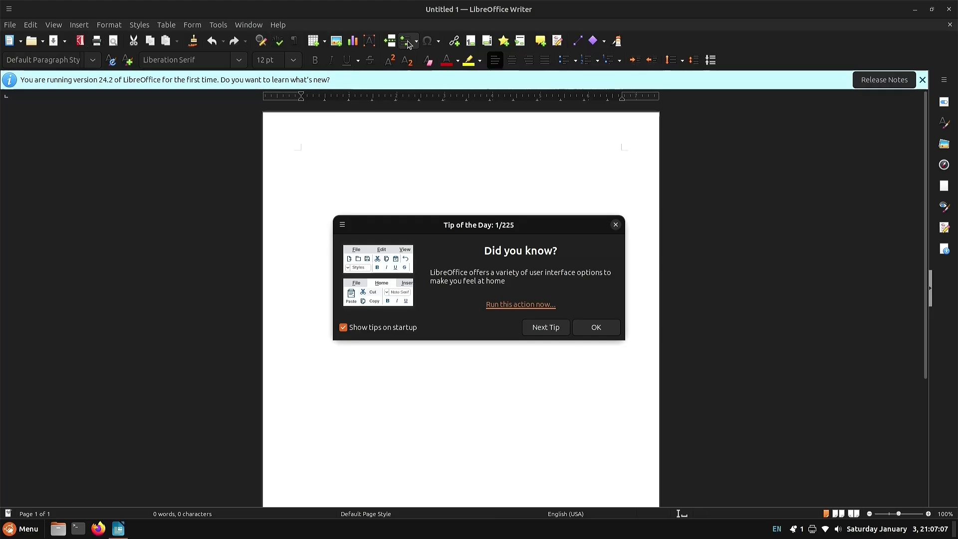
pyautogui.click(602, 327)
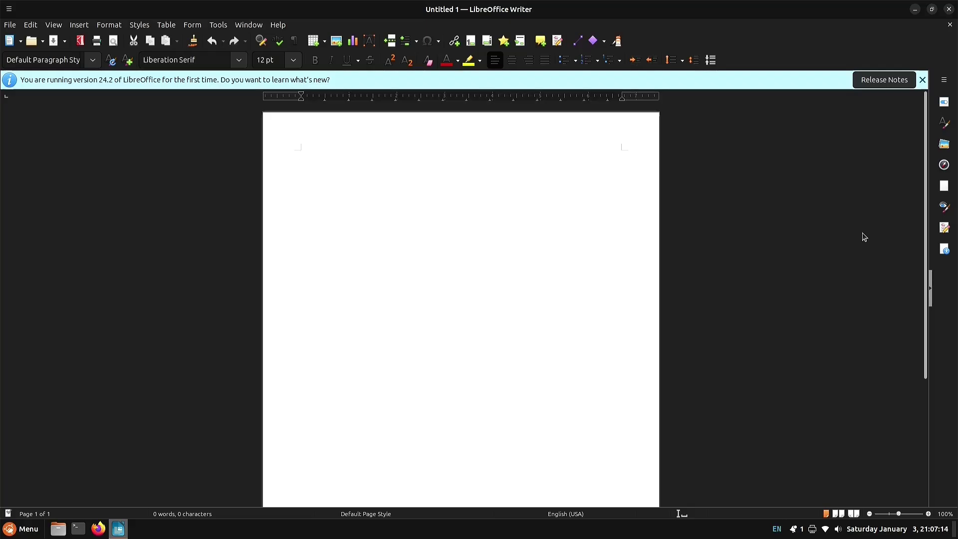
pyautogui.click(922, 79)
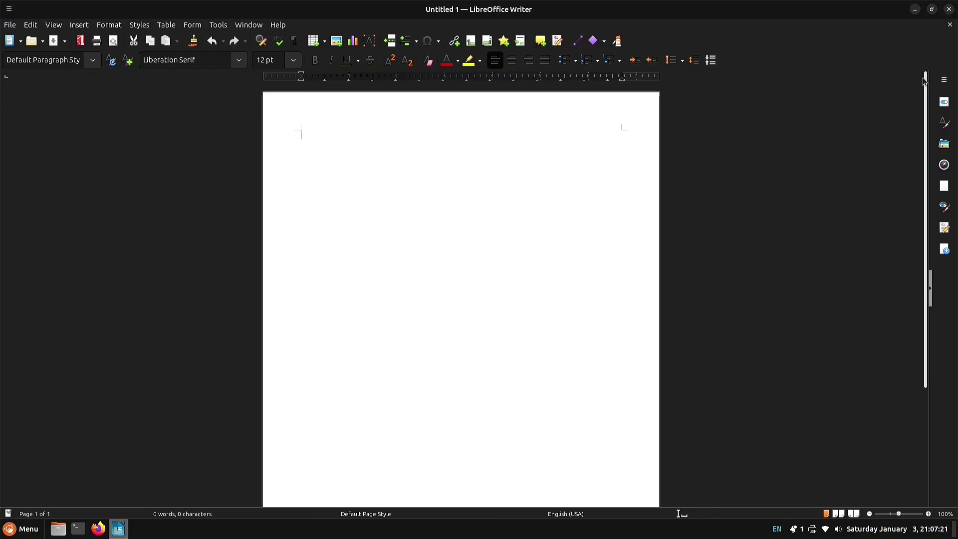
pyautogui.click(949, 10)
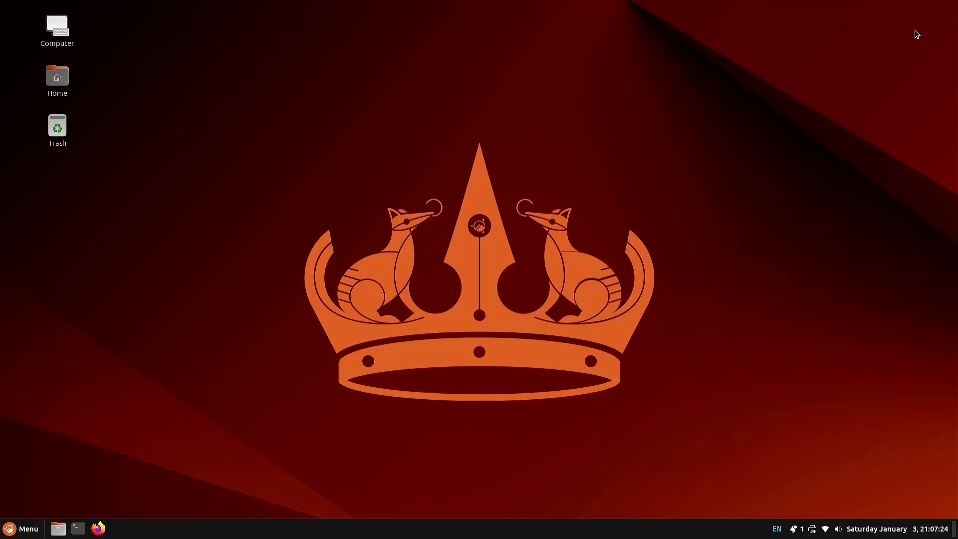
# Step: Look through the Administration, Games and Graphics application categories, search the applications for "software", and dismiss the results
pyautogui.click(20, 534)
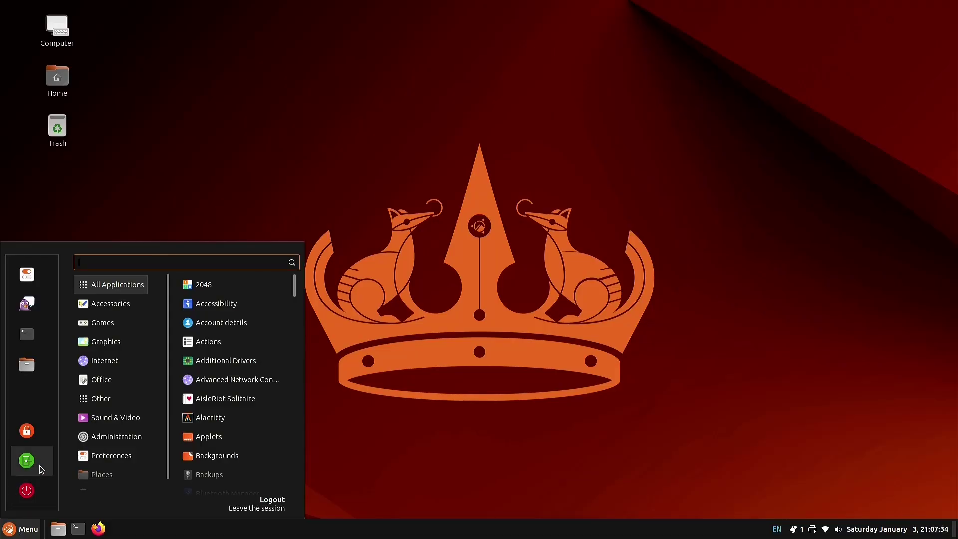
pyautogui.moveTo(132, 435)
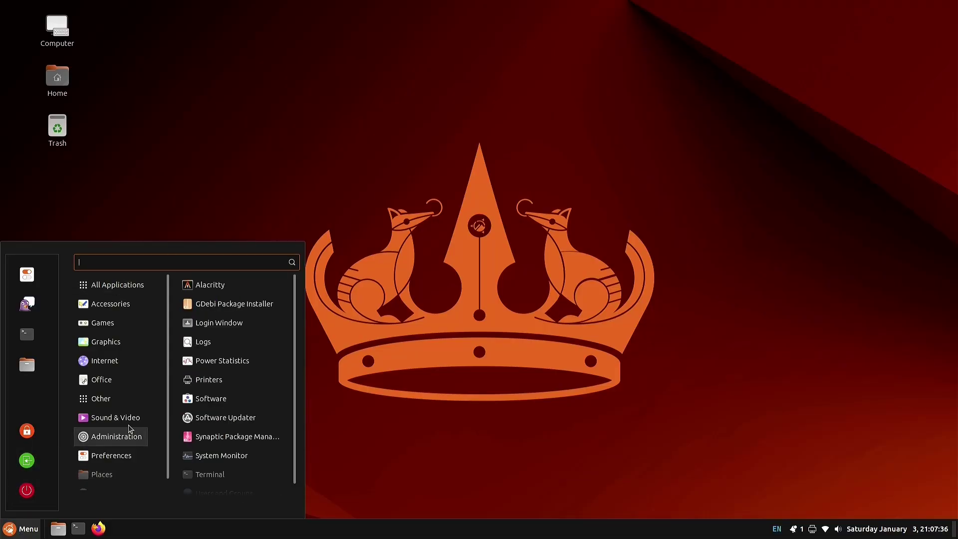
pyautogui.moveTo(116, 330)
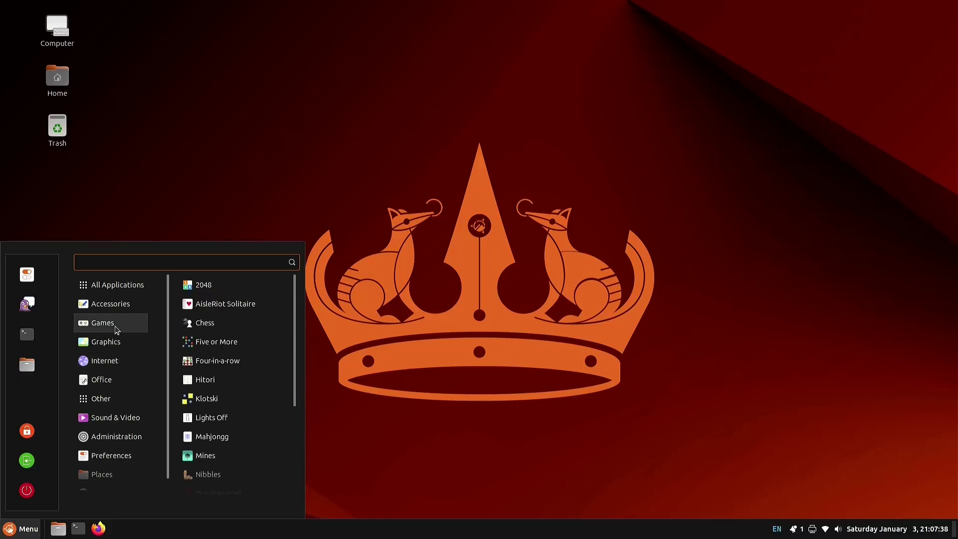
pyautogui.scroll(-1, 116, 329)
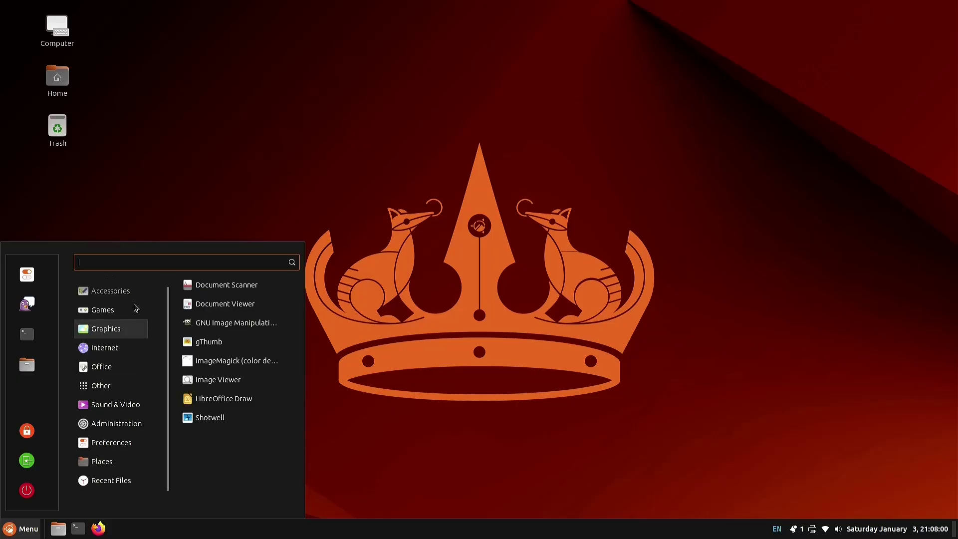
pyautogui.scroll(1, 133, 328)
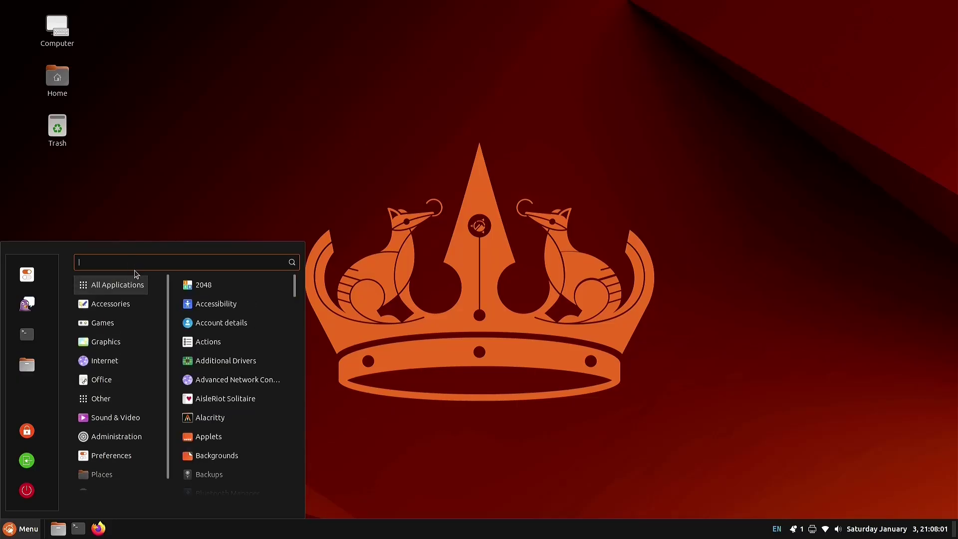
pyautogui.write('software')
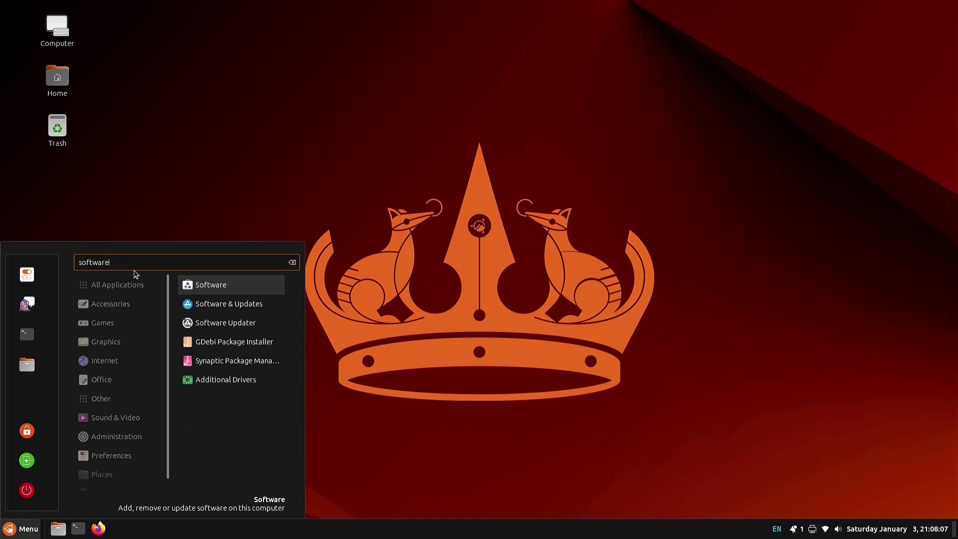
pyautogui.press('Escape')
pyautogui.click(410, 436)
# Step: Launch the Software application from the Administration category
pyautogui.click(20, 528)
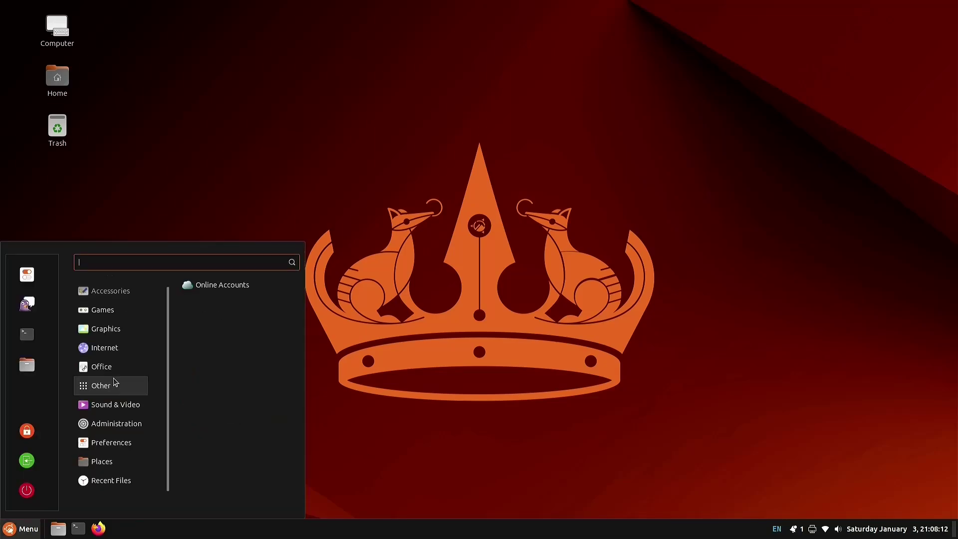
pyautogui.moveTo(115, 481)
pyautogui.moveTo(115, 421)
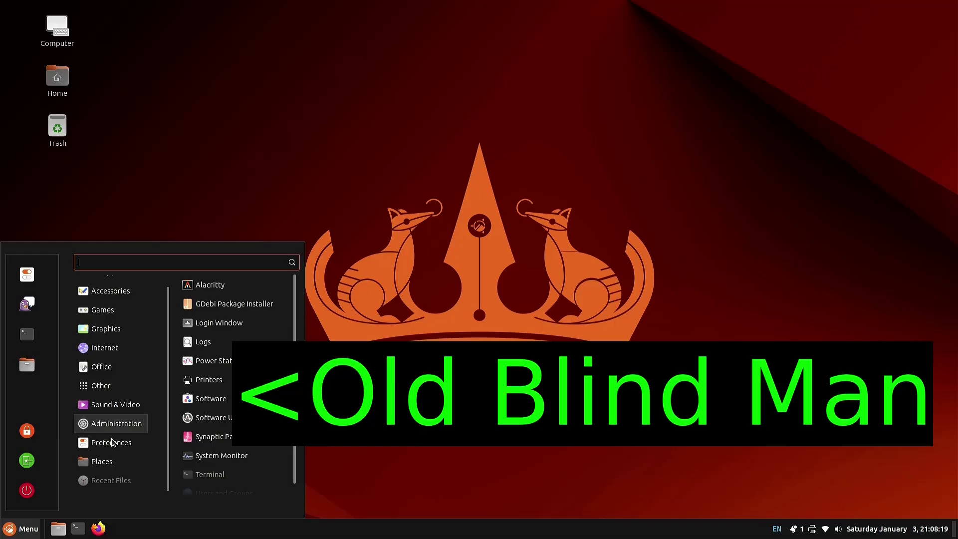
pyautogui.moveTo(110, 463)
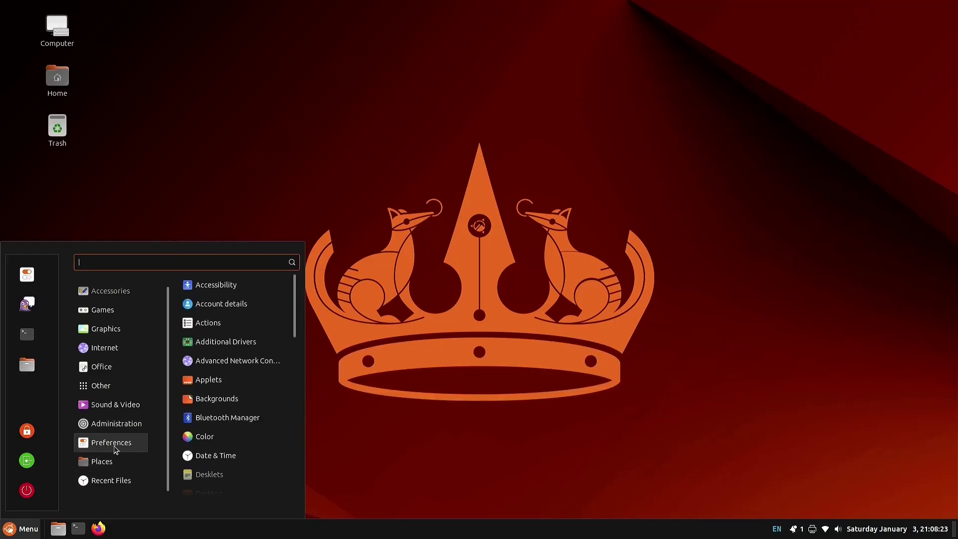
pyautogui.scroll(-10, 201, 435)
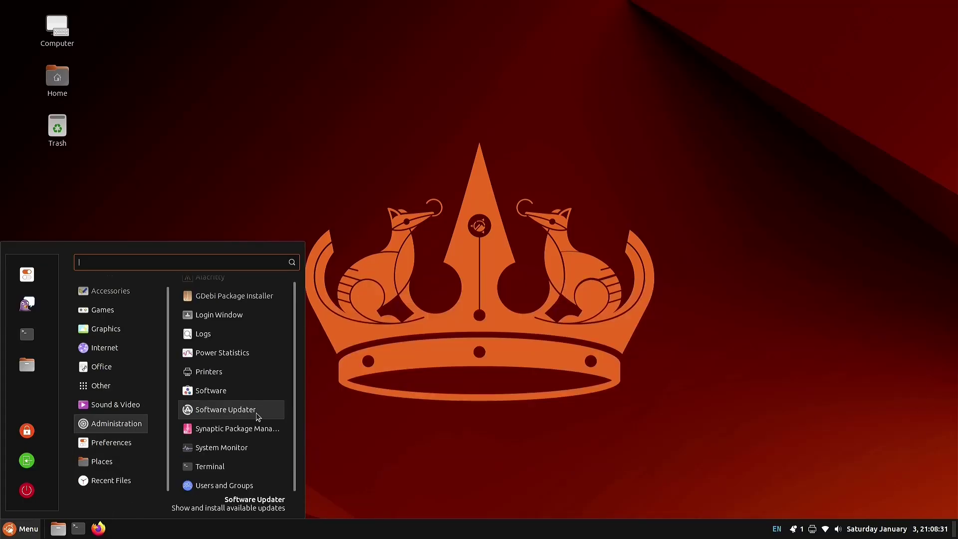
pyautogui.click(223, 396)
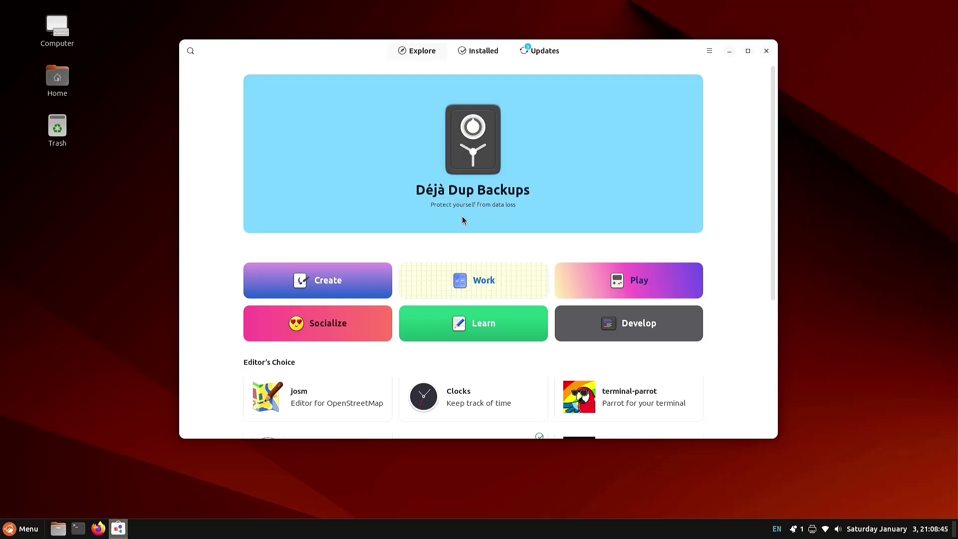
# Step: Review the list of installed applications in Software
pyautogui.click(478, 54)
pyautogui.scroll(-10, 516, 295)
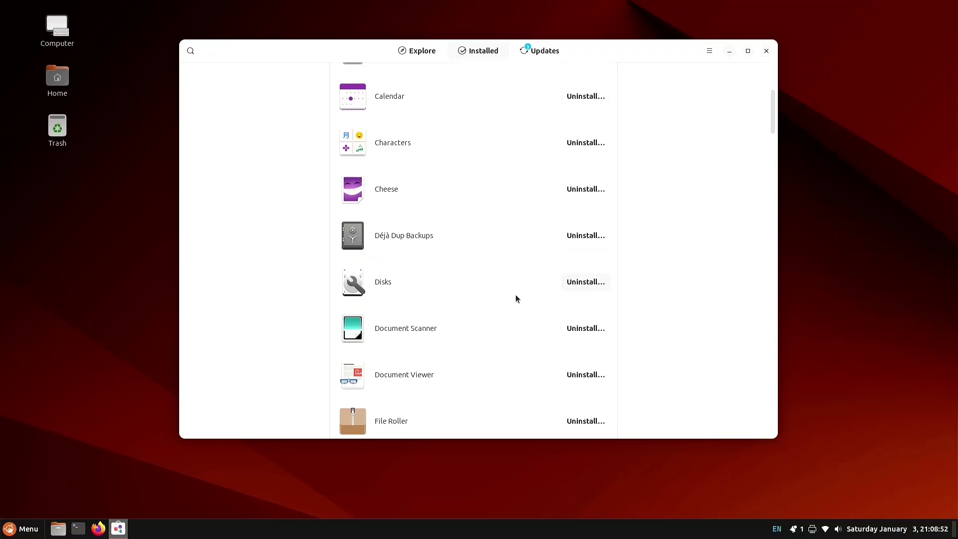
pyautogui.scroll(10, 515, 294)
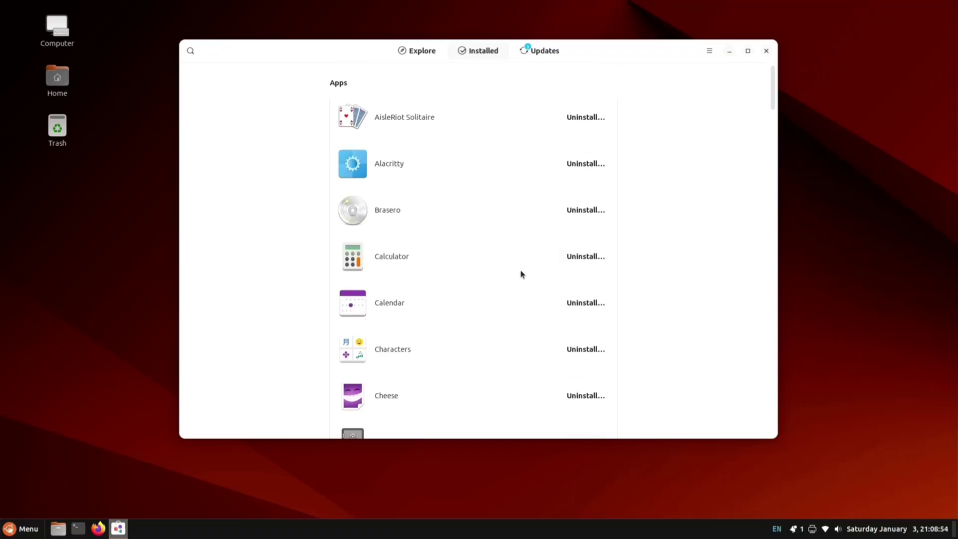
# Step: Open the software repositories settings and try to add a volume under Other Software, authenticating with the account password
pyautogui.click(709, 53)
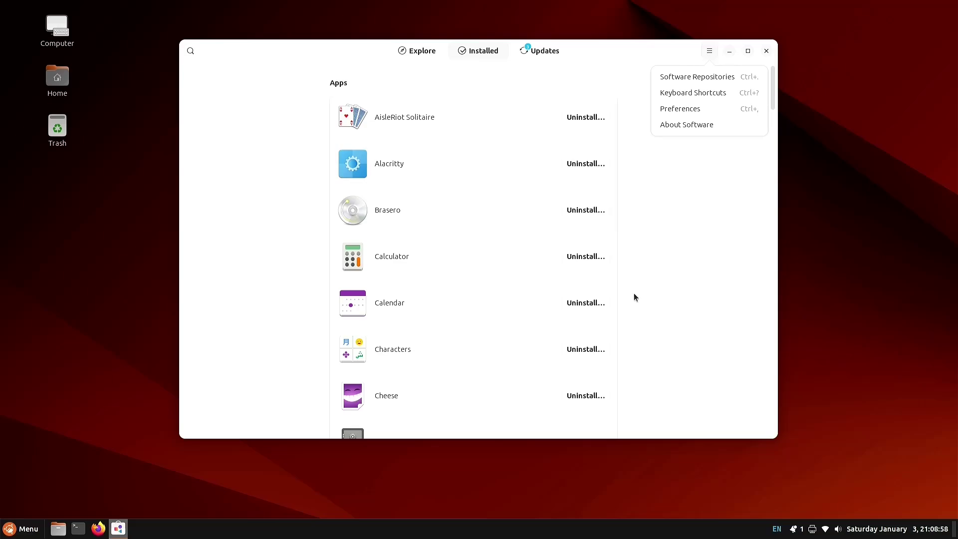
pyautogui.click(682, 83)
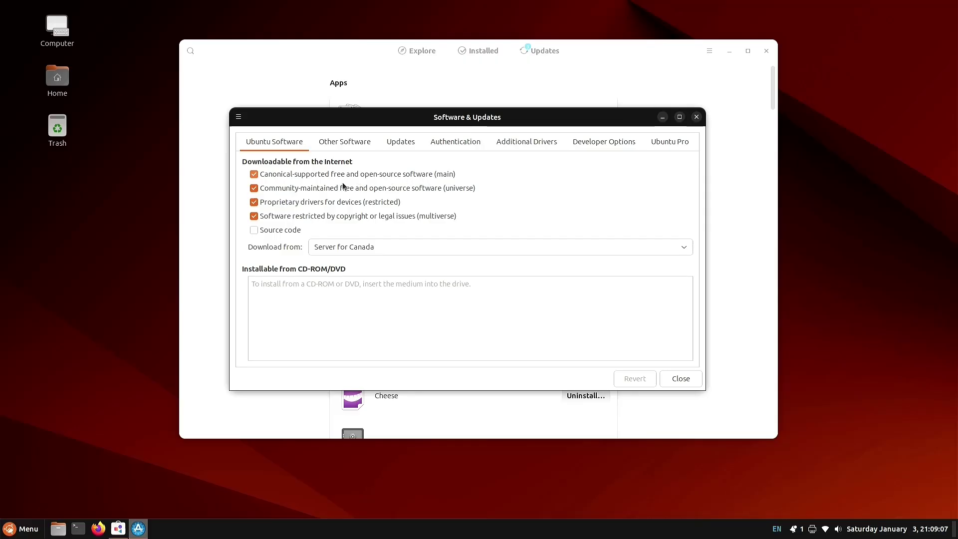
pyautogui.click(347, 143)
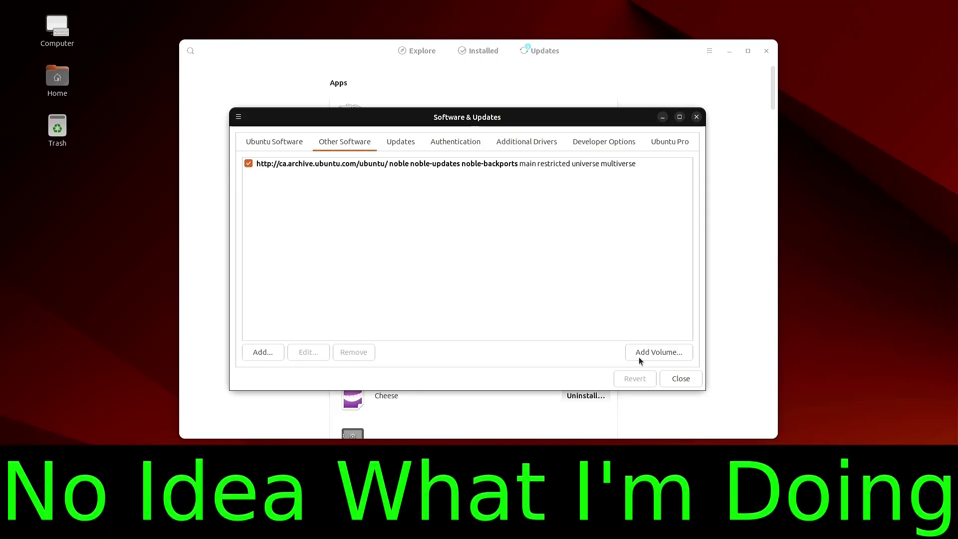
pyautogui.click(640, 359)
pyautogui.write('•••••')
pyautogui.press('Return')
pyautogui.click(466, 297)
# Step: Check the option to add an APT repository, review the Updates and Authentication settings, and close Software & Updates
pyautogui.click(261, 352)
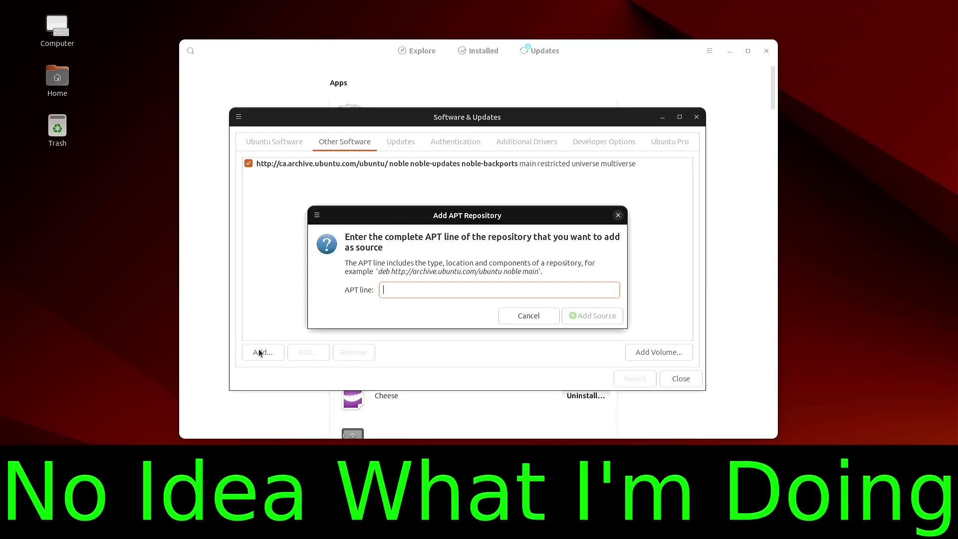
pyautogui.press('Escape')
pyautogui.click(404, 142)
pyautogui.click(456, 142)
pyautogui.click(344, 142)
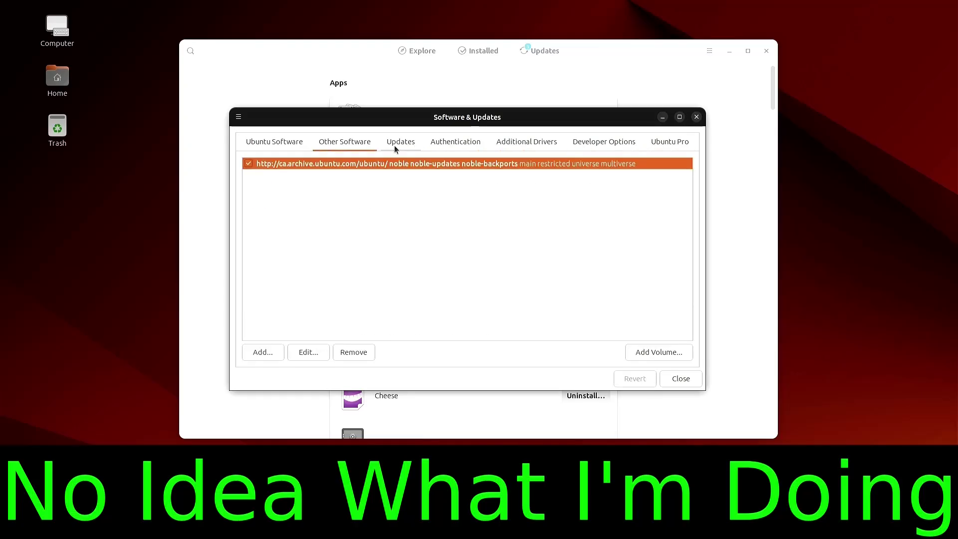
pyautogui.click(401, 144)
pyautogui.click(696, 118)
# Step: Search Software for "flat" and open the details page of Discover
pyautogui.click(190, 54)
pyautogui.write('flat')
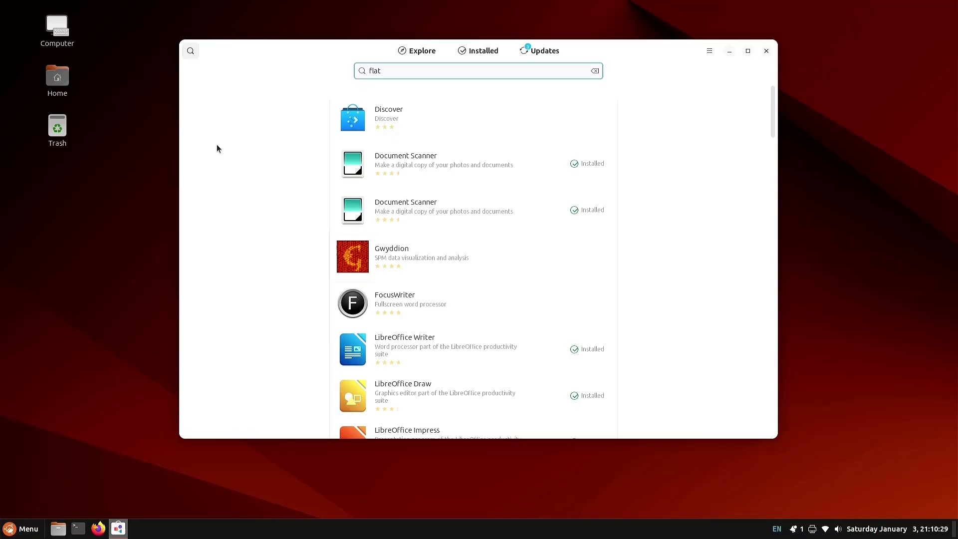
pyautogui.click(403, 116)
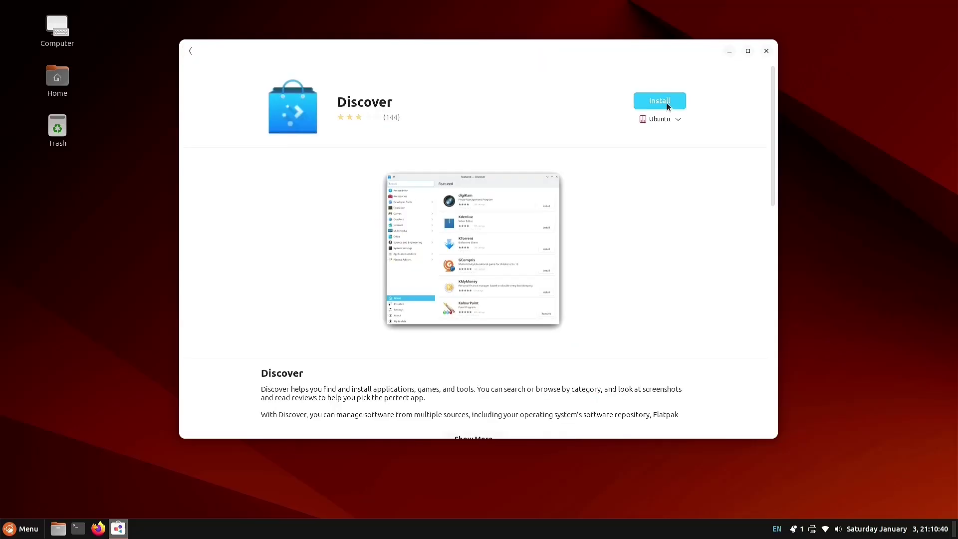
# Step: Check the available package sources for Discover and install the Ubuntu DEB version, authenticating with the account password
pyautogui.click(678, 120)
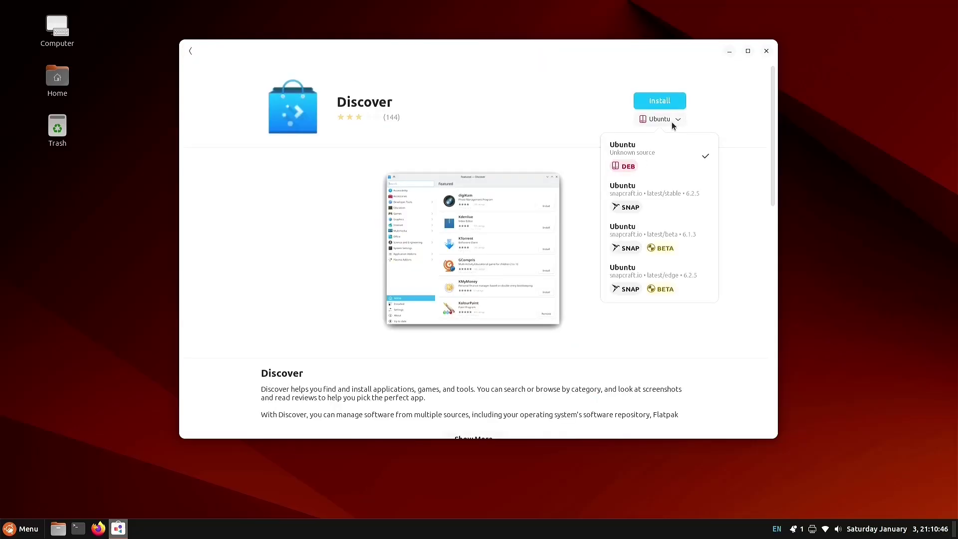
pyautogui.click(723, 118)
pyautogui.click(652, 100)
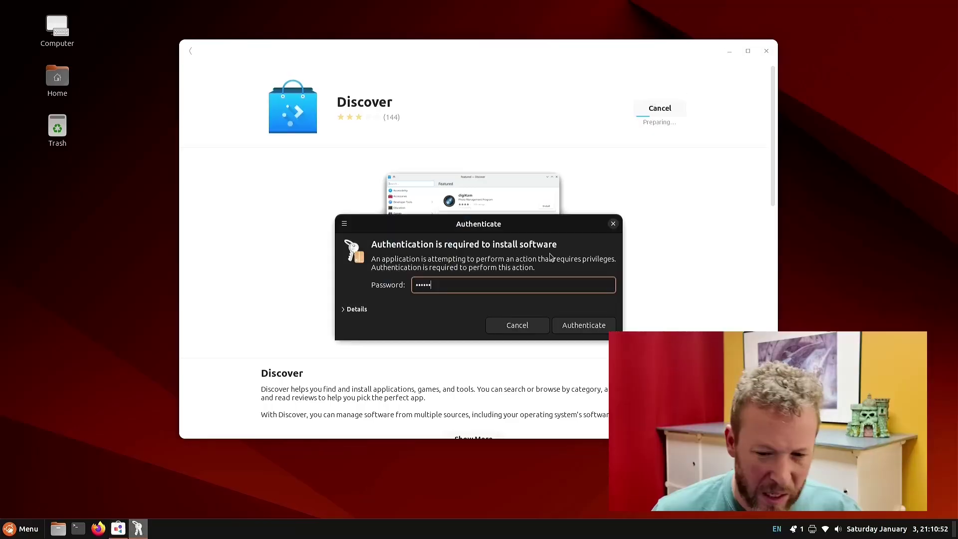
pyautogui.press('Return')
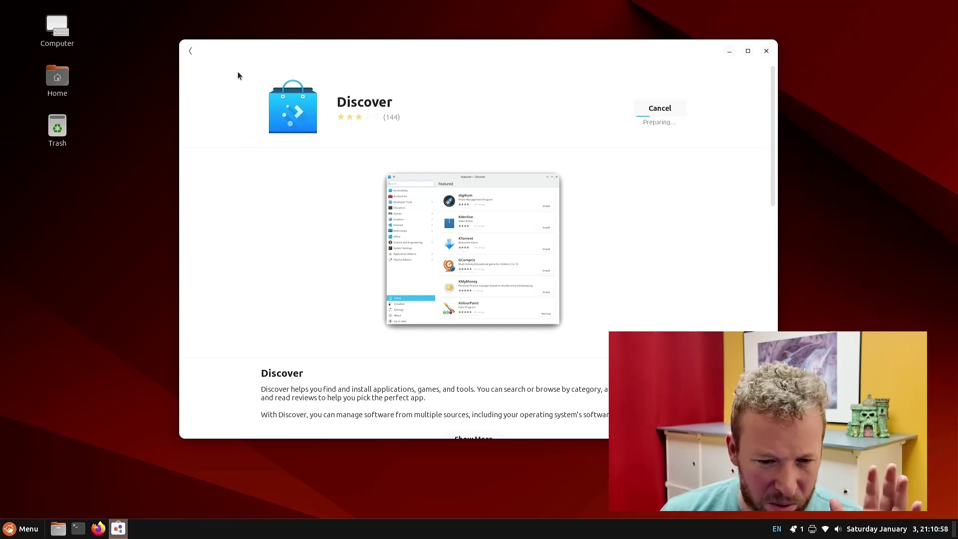
# Step: Return from the Discover page to the search results and try replacing the search term with "krita"
pyautogui.click(191, 51)
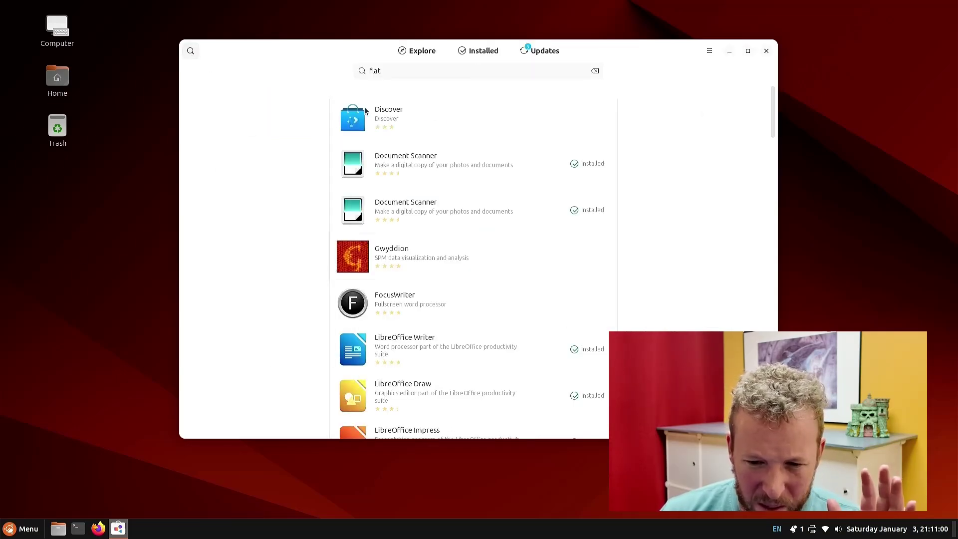
pyautogui.click(406, 71)
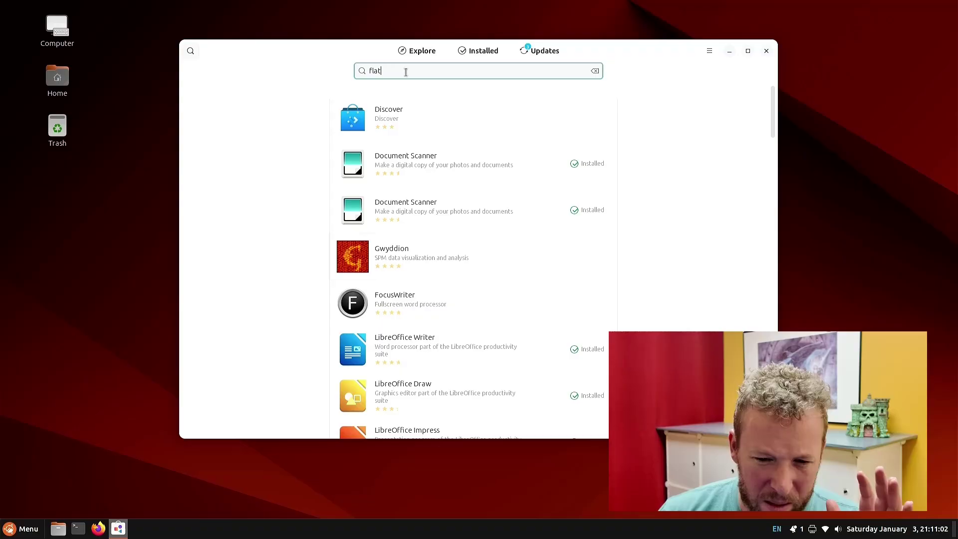
pyautogui.hotkey('ctrl', 'a')
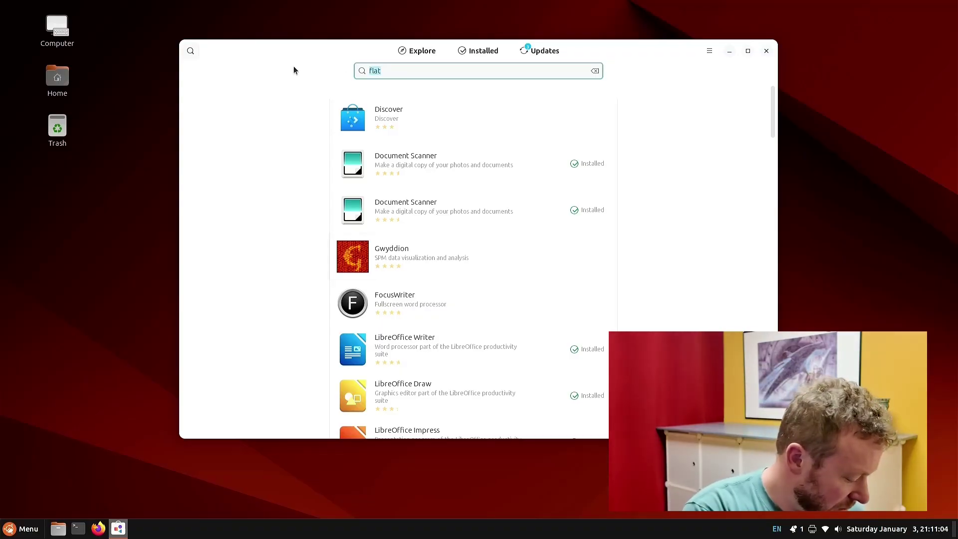
pyautogui.write('krita')
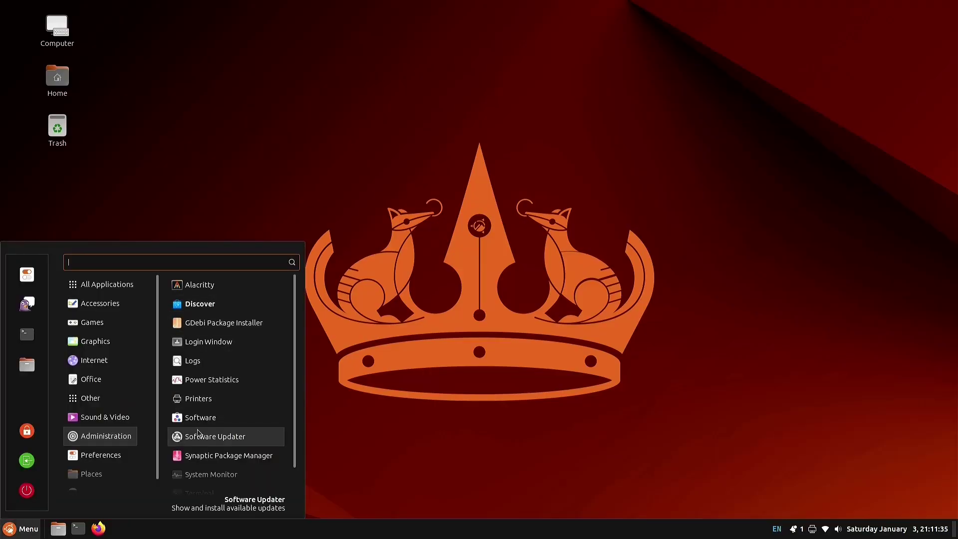
# Step: Reopen Software, search for "krita" and open the details page of Krita
pyautogui.click(194, 435)
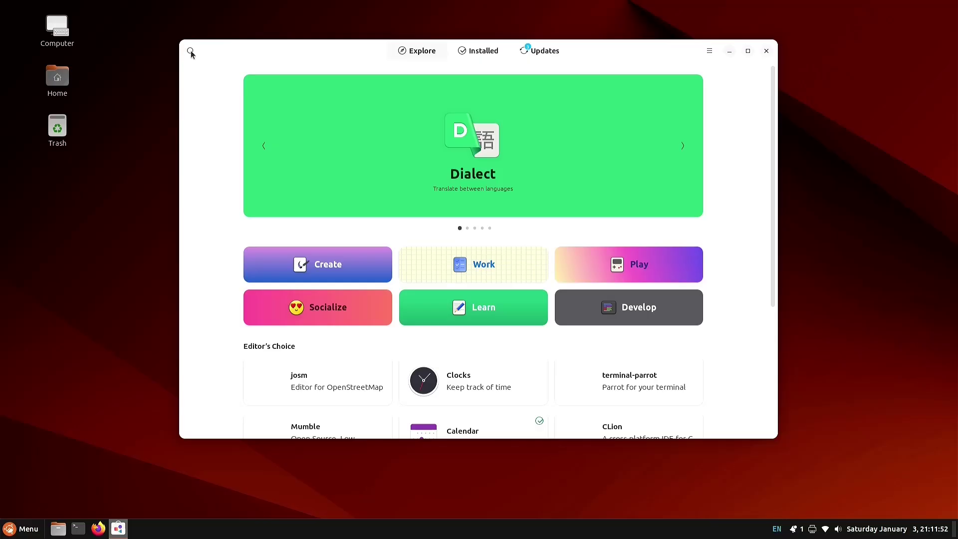
pyautogui.click(194, 54)
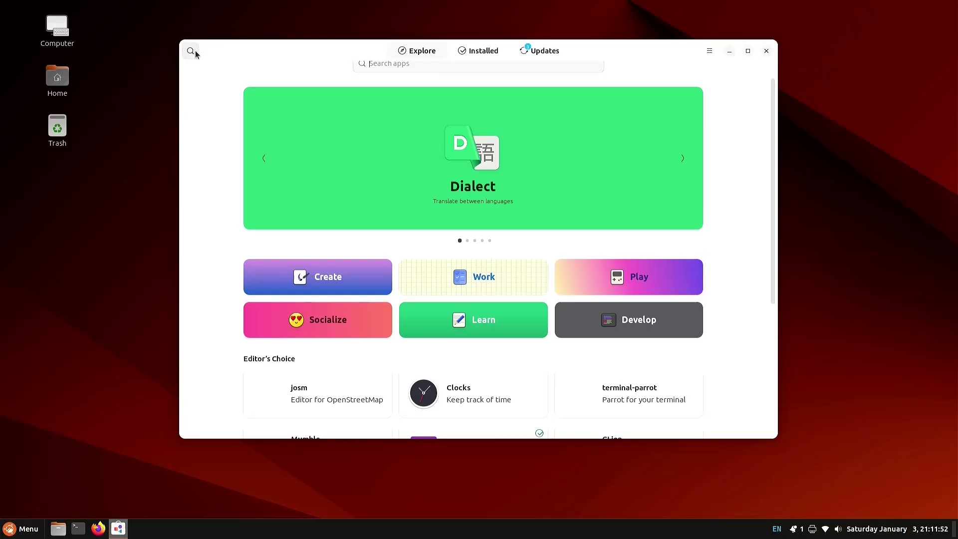
pyautogui.write('krita')
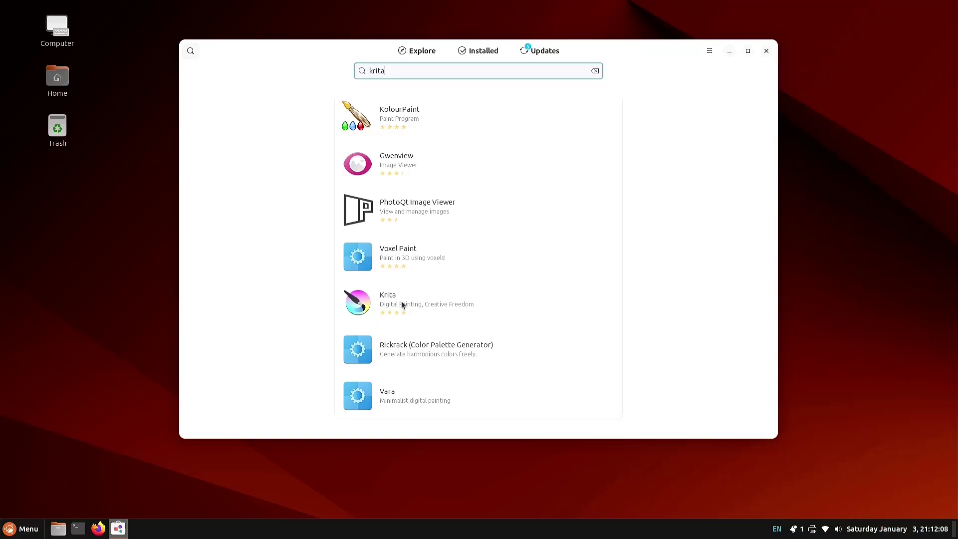
pyautogui.click(492, 299)
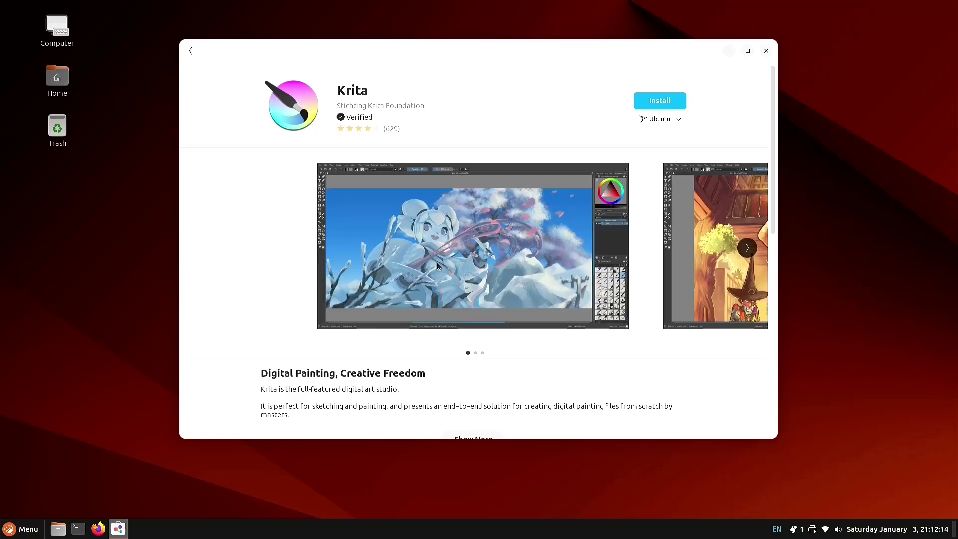
# Step: Check the package sources available for Krita and review its screenshots, description, download size and version details
pyautogui.click(677, 119)
pyautogui.click(543, 120)
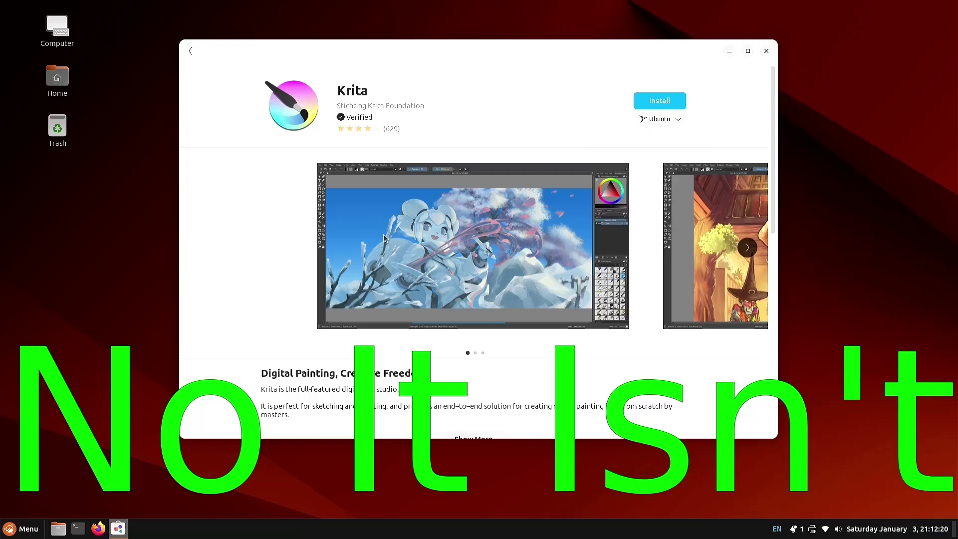
pyautogui.click(745, 247)
pyautogui.click(745, 248)
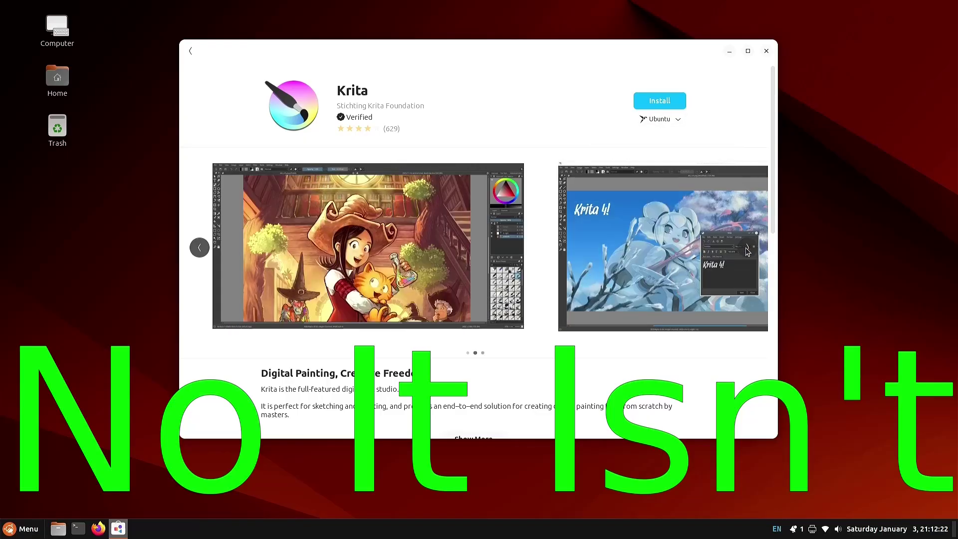
pyautogui.scroll(-3, 513, 275)
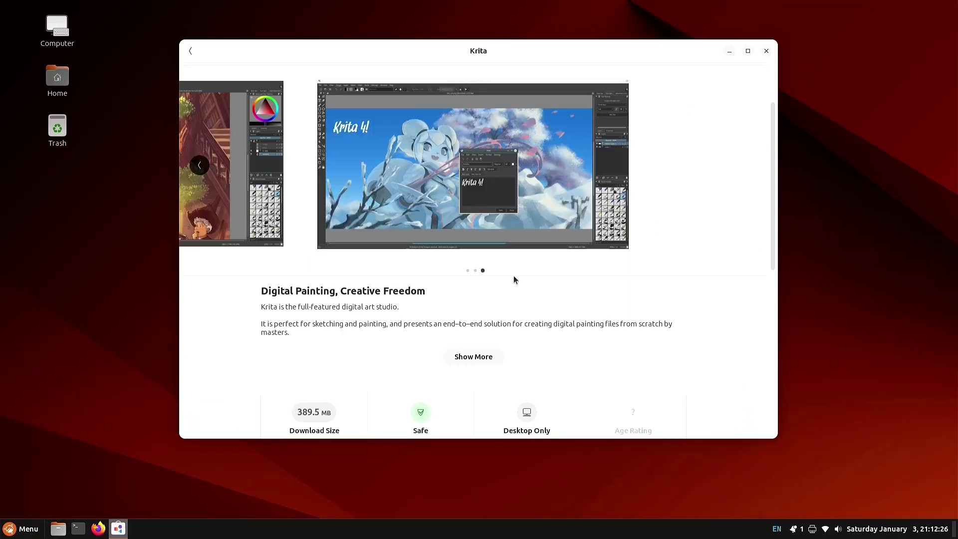
pyautogui.scroll(-4, 496, 319)
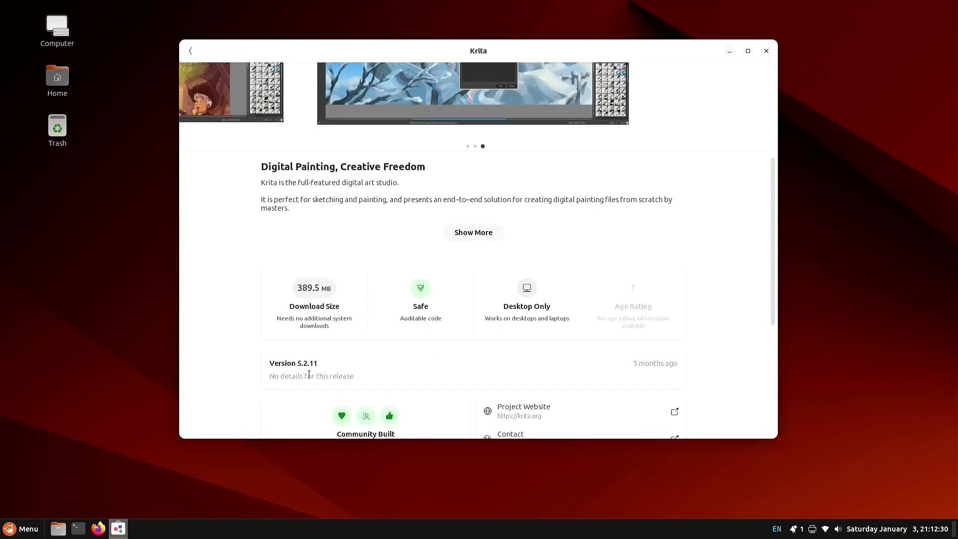
pyautogui.scroll(-5, 311, 369)
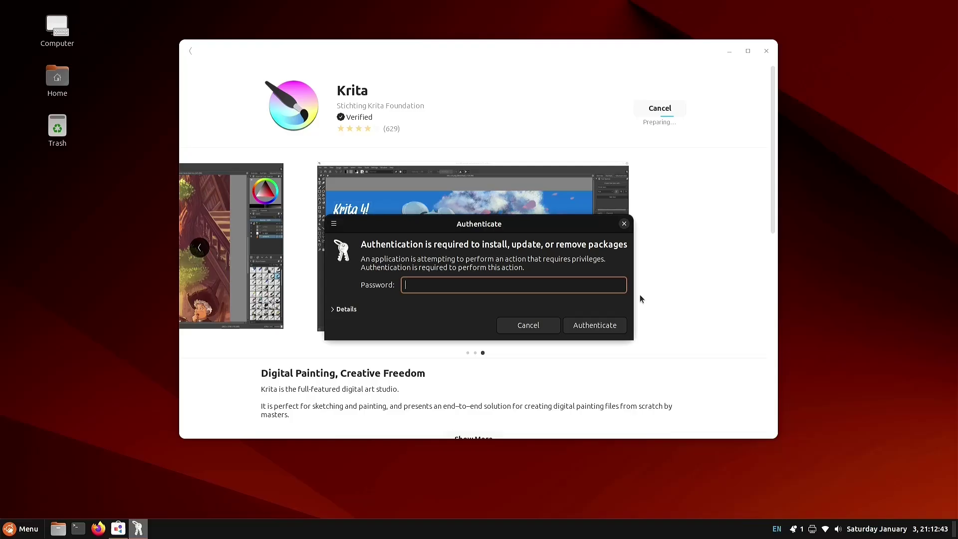
# Step: Install the Ubuntu version of Krita, authenticating with the account password, and minimize the Software window
pyautogui.write('••••')
pyautogui.press('Return')
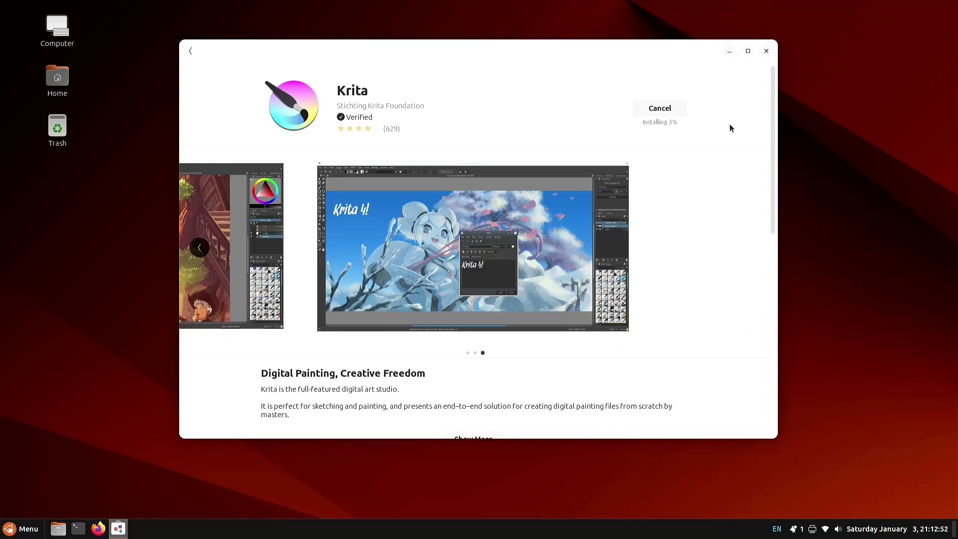
pyautogui.click(729, 52)
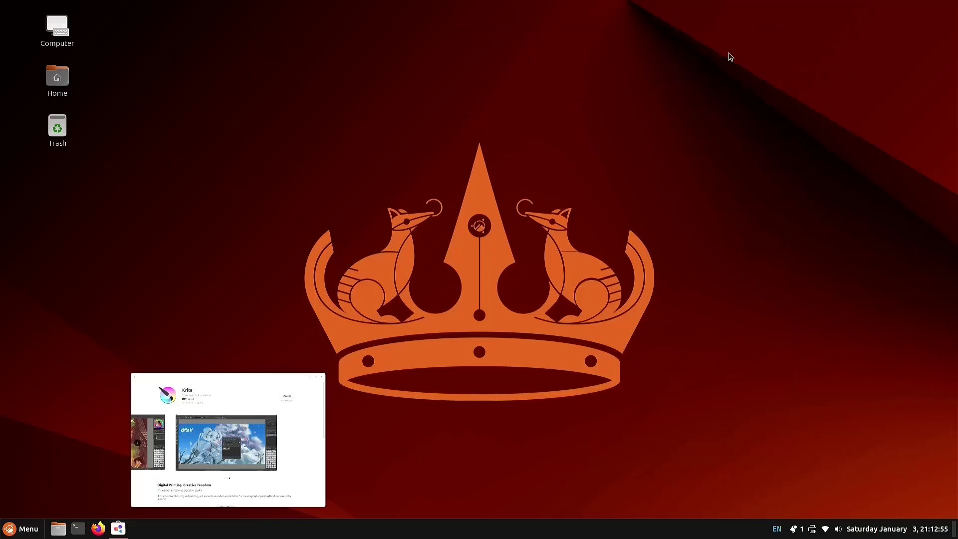
# Step: Launch Discover from the Administration applications and move its window away from the centre of the desktop
pyautogui.click(28, 529)
pyautogui.moveTo(134, 301)
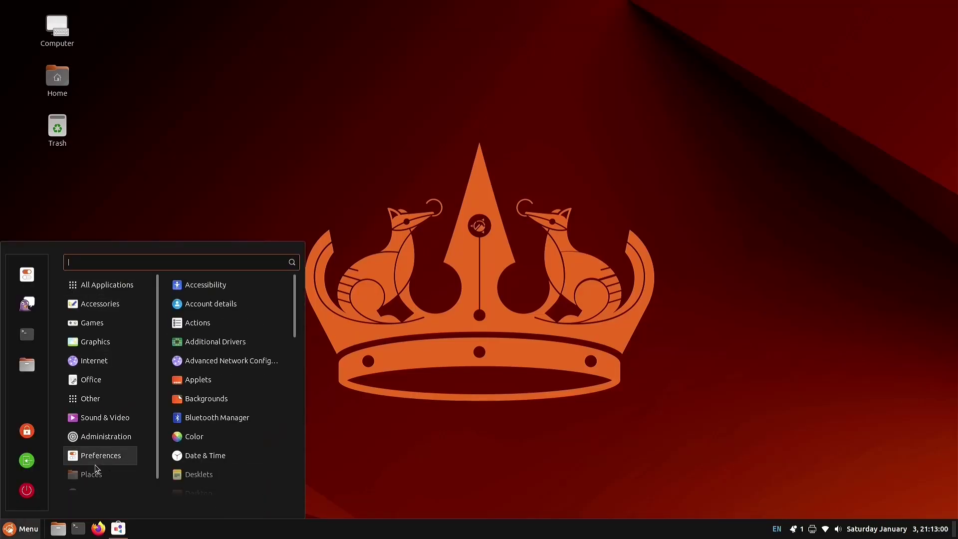
pyautogui.moveTo(96, 481)
pyautogui.moveTo(105, 424)
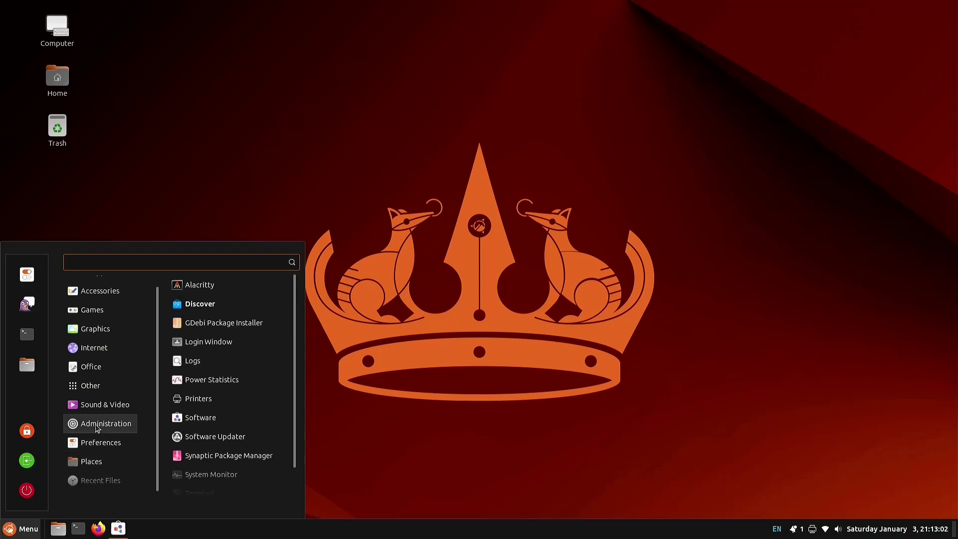
pyautogui.click(215, 306)
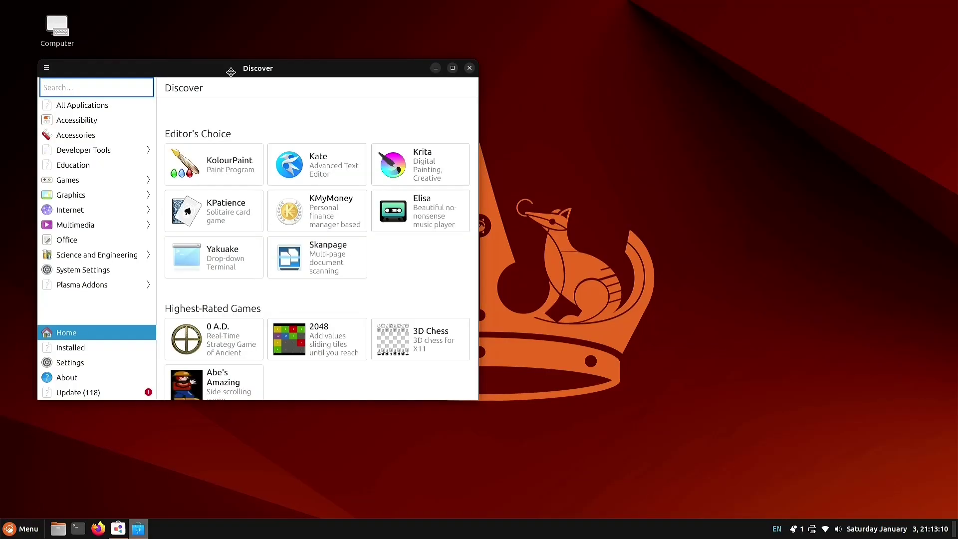
pyautogui.moveTo(231, 72); pyautogui.dragTo(829, 55)
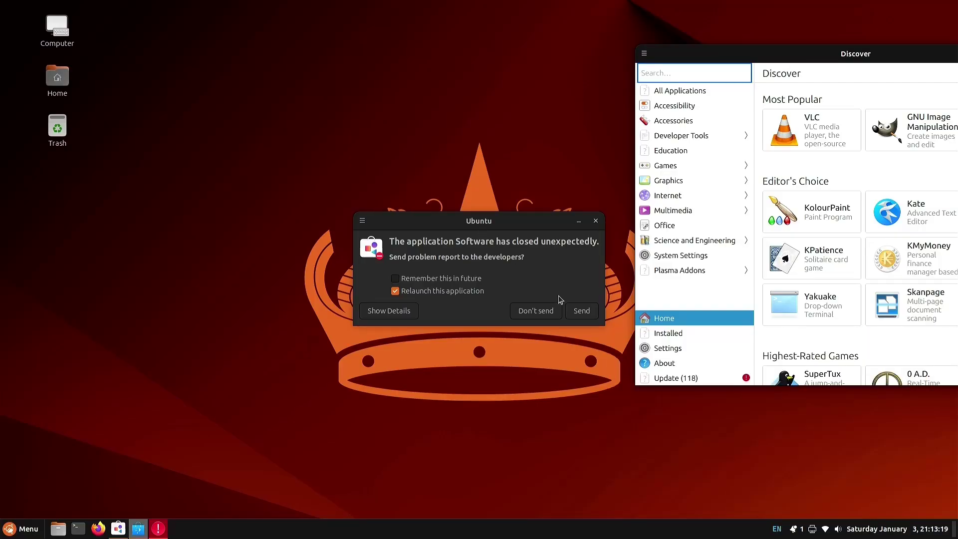
# Step: Dismiss the crash report for Software without sending it and try to bring Software back up
pyautogui.click(594, 222)
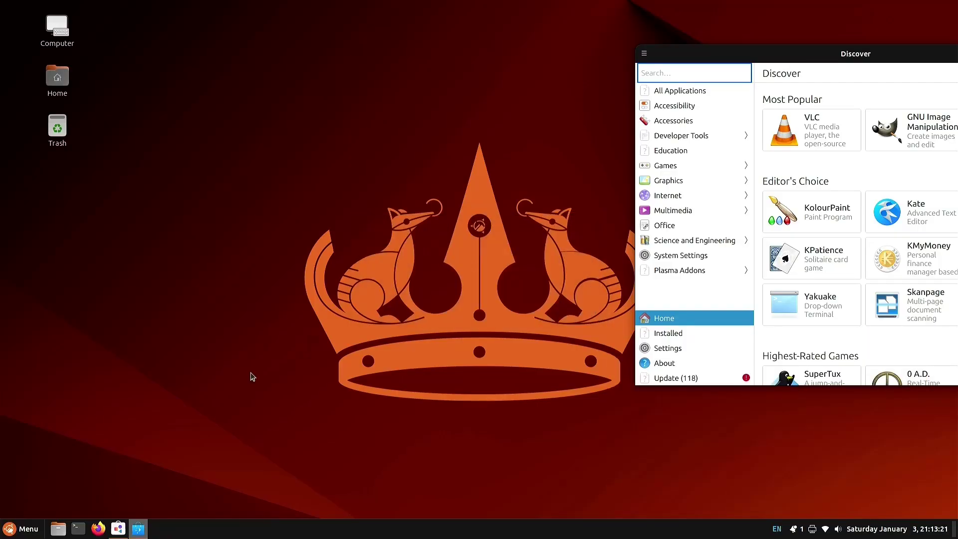
pyautogui.click(119, 531)
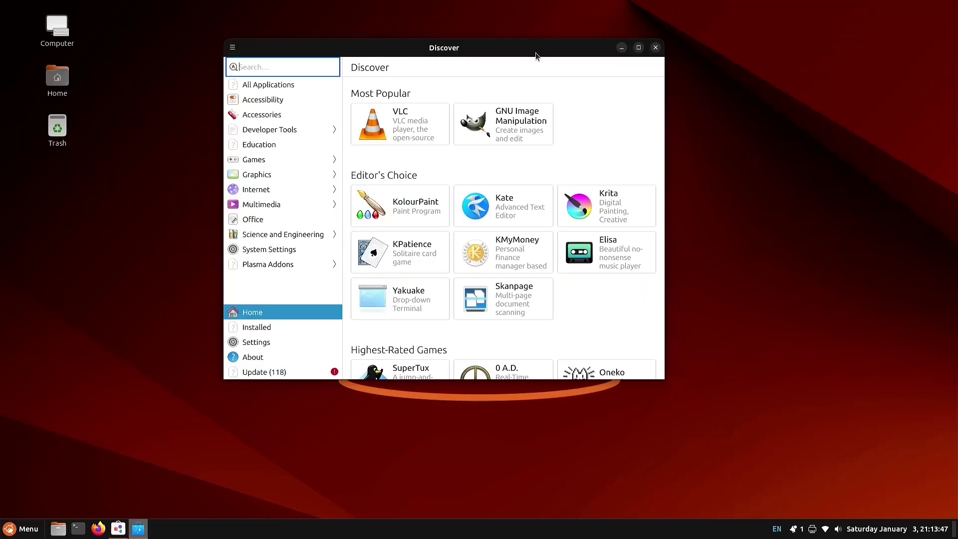
# Step: Install the missing Flatpak backend from Discover's settings, and close the Discover and Software windows
pyautogui.scroll(-2, 560, 199)
pyautogui.scroll(-3, 561, 199)
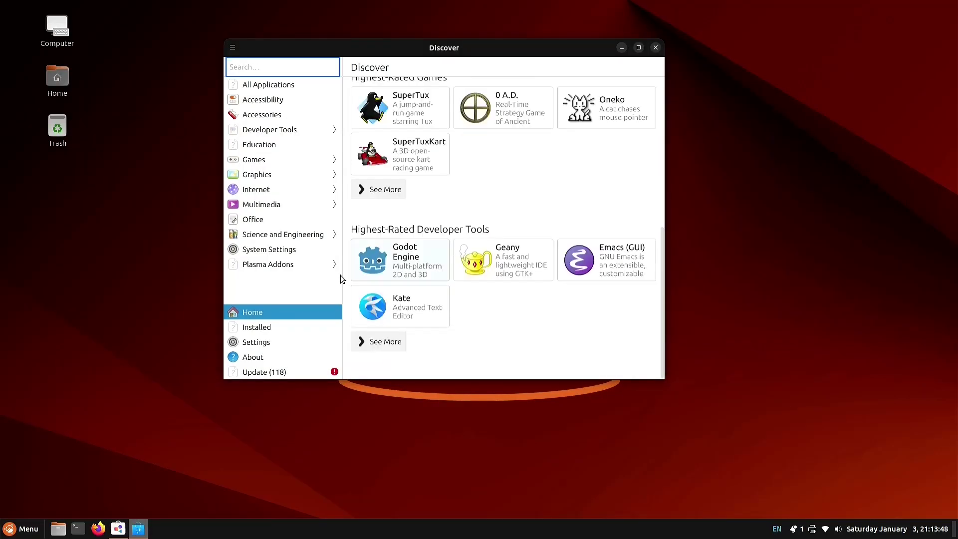
pyautogui.click(271, 342)
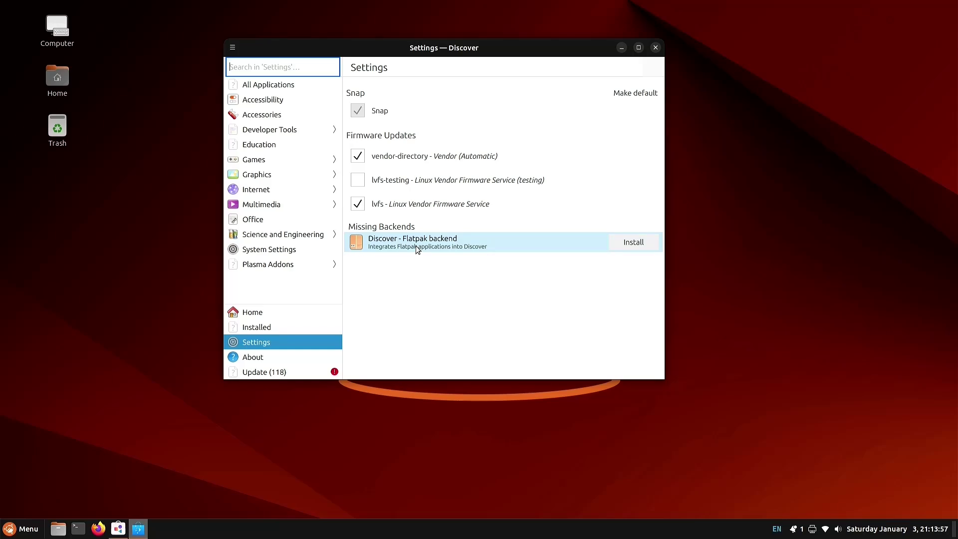
pyautogui.click(633, 242)
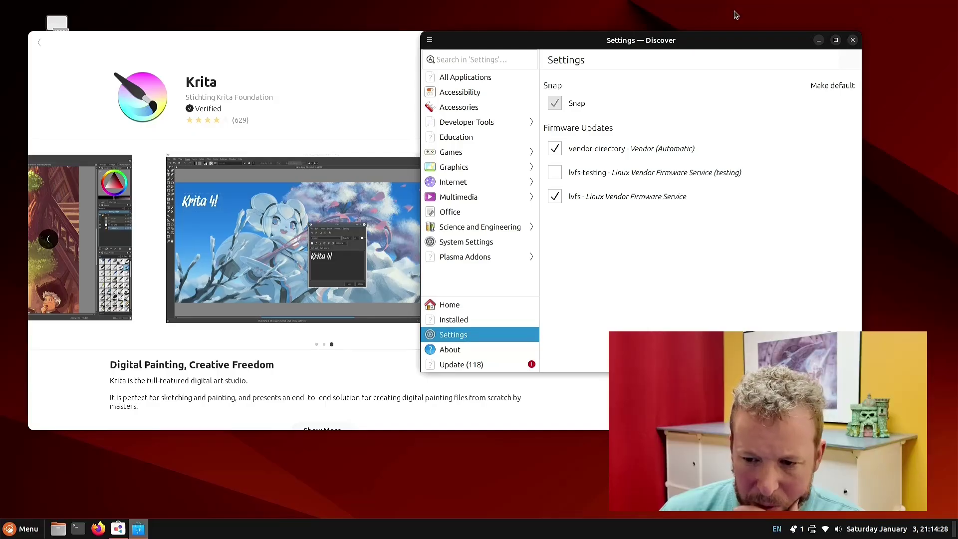
pyautogui.click(853, 40)
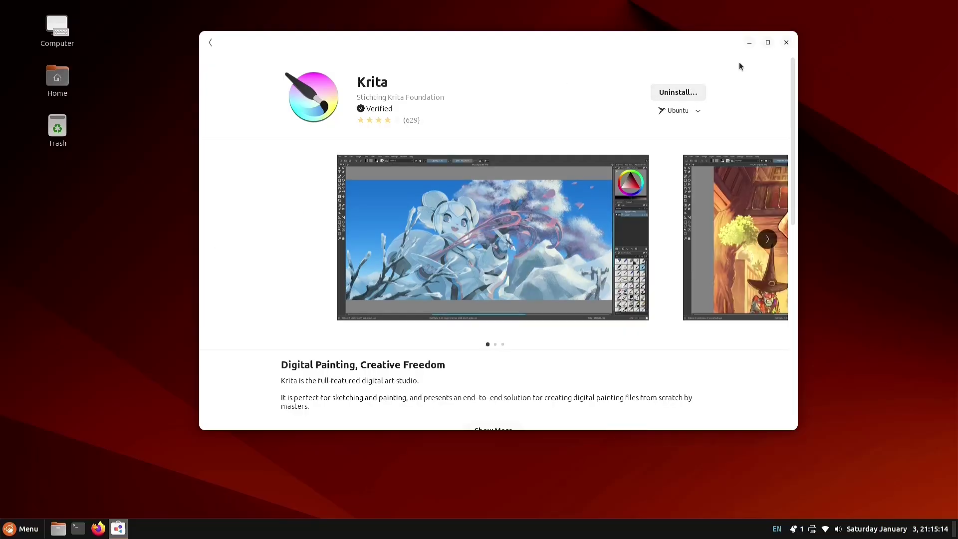
pyautogui.click(786, 42)
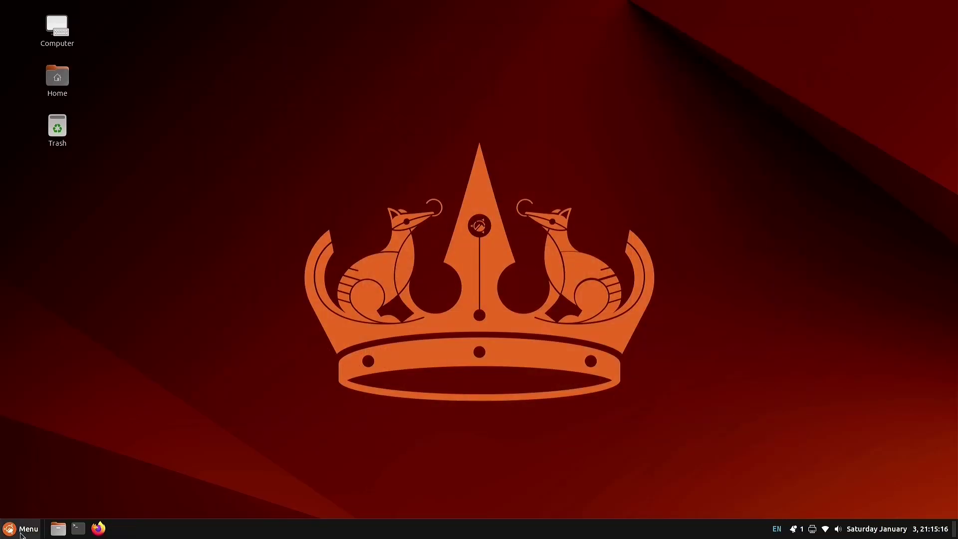
# Step: Launch Krita from the Graphics applications
pyautogui.click(28, 530)
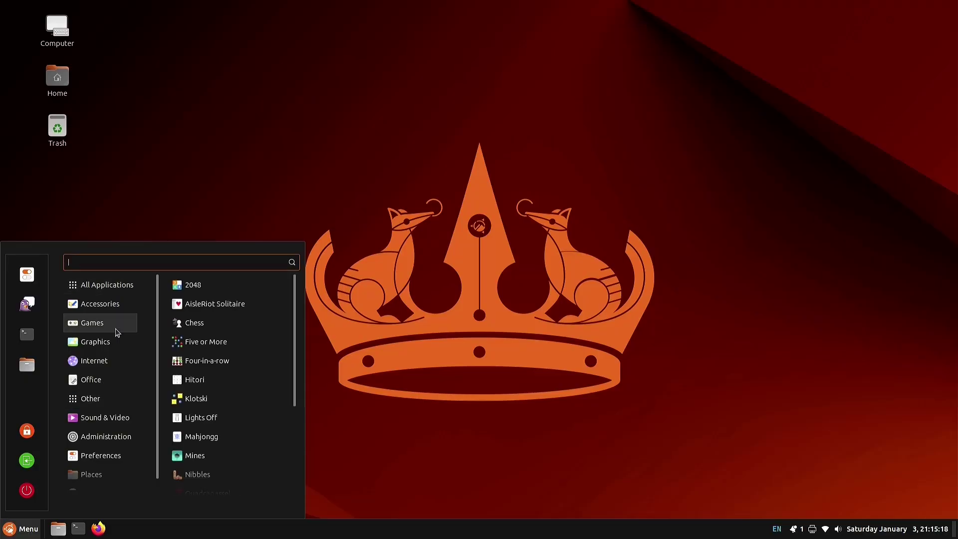
pyautogui.moveTo(108, 348)
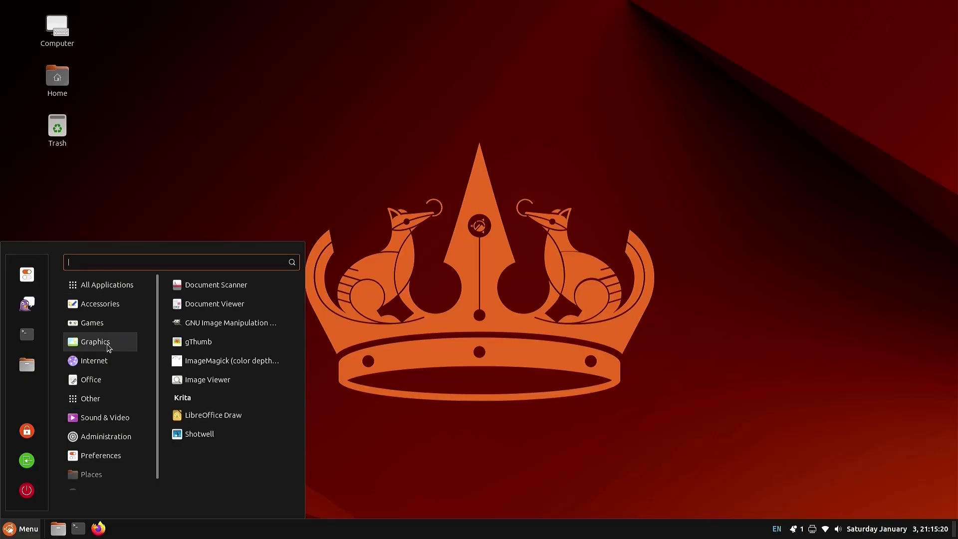
pyautogui.click(183, 399)
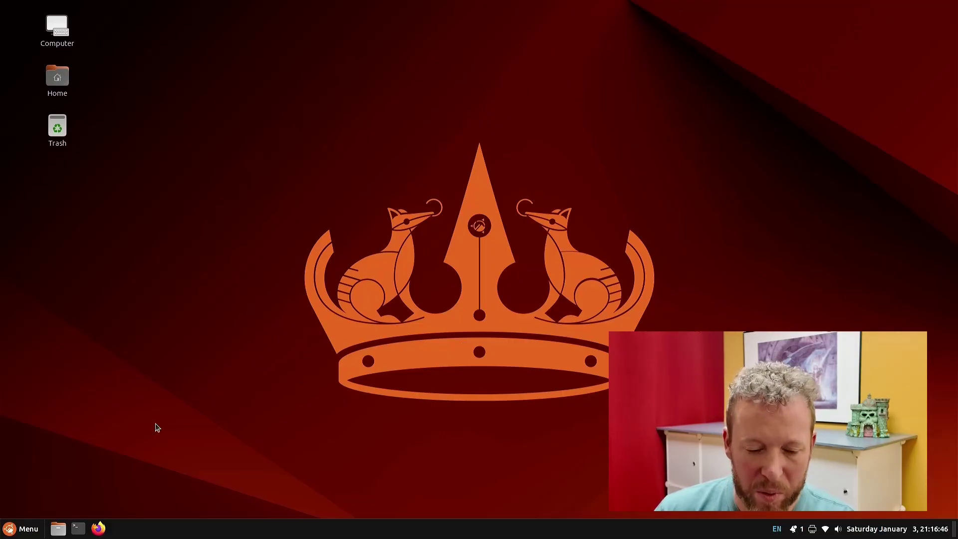
# Step: Open the Software store from the Administration applications and bring up Krita's page from the installed apps
pyautogui.click(20, 528)
pyautogui.scroll(-1, 103, 441)
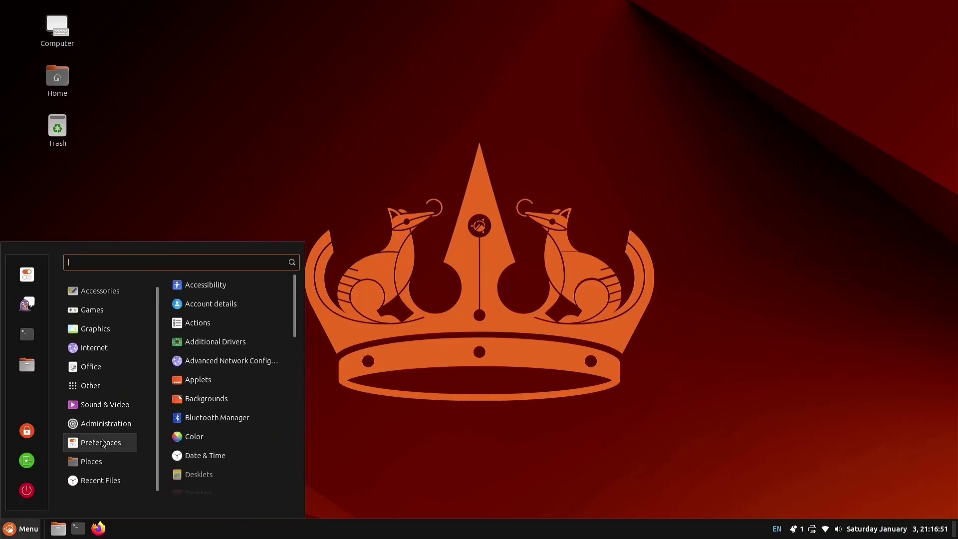
pyautogui.moveTo(100, 432)
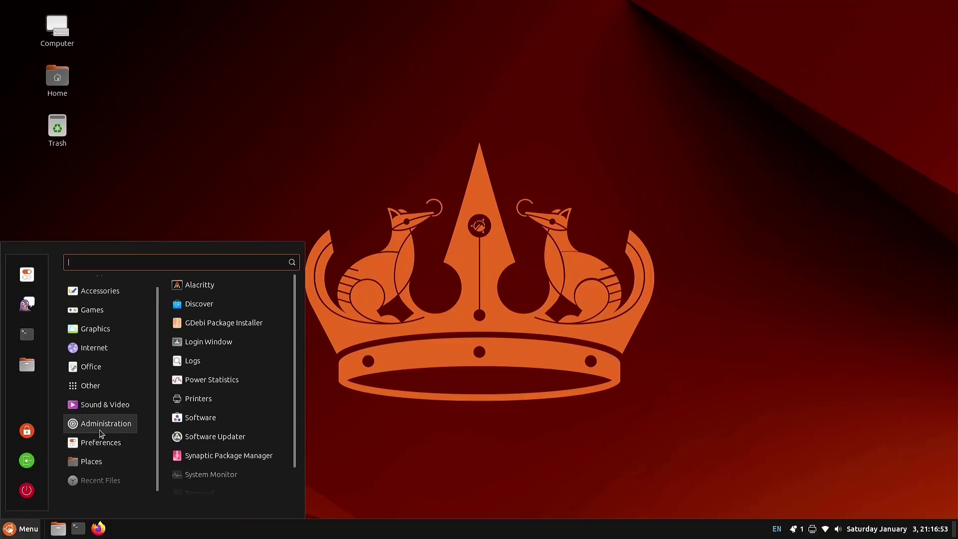
pyautogui.click(209, 419)
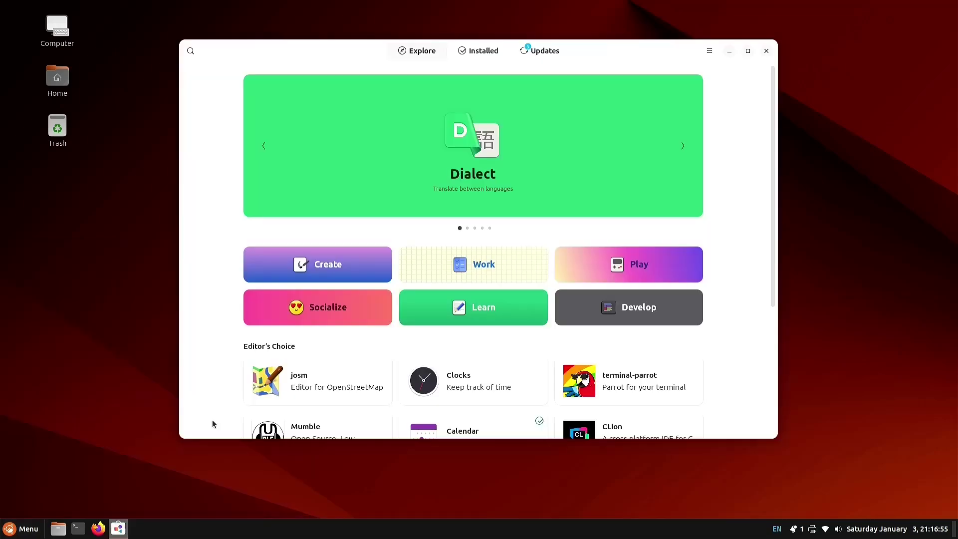
pyautogui.click(476, 54)
pyautogui.scroll(-10, 474, 234)
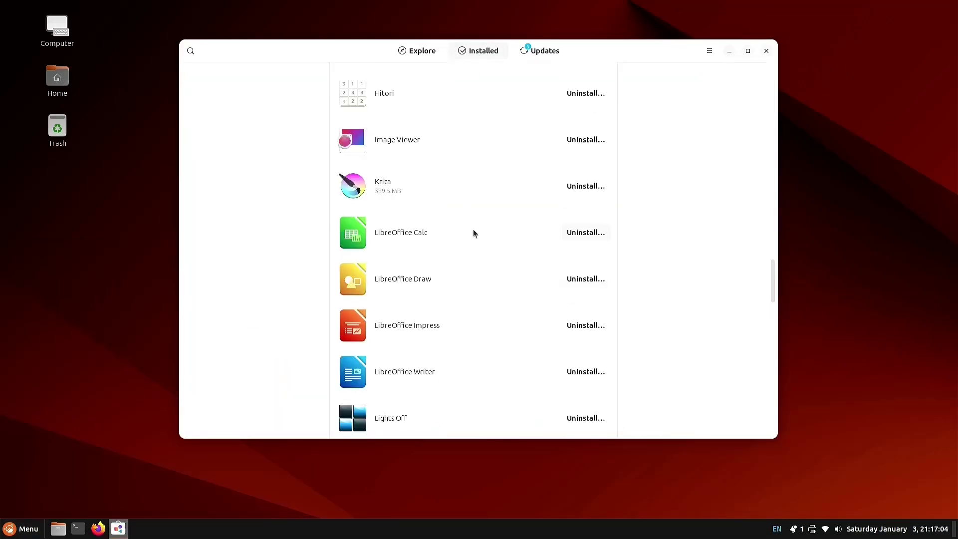
pyautogui.click(424, 185)
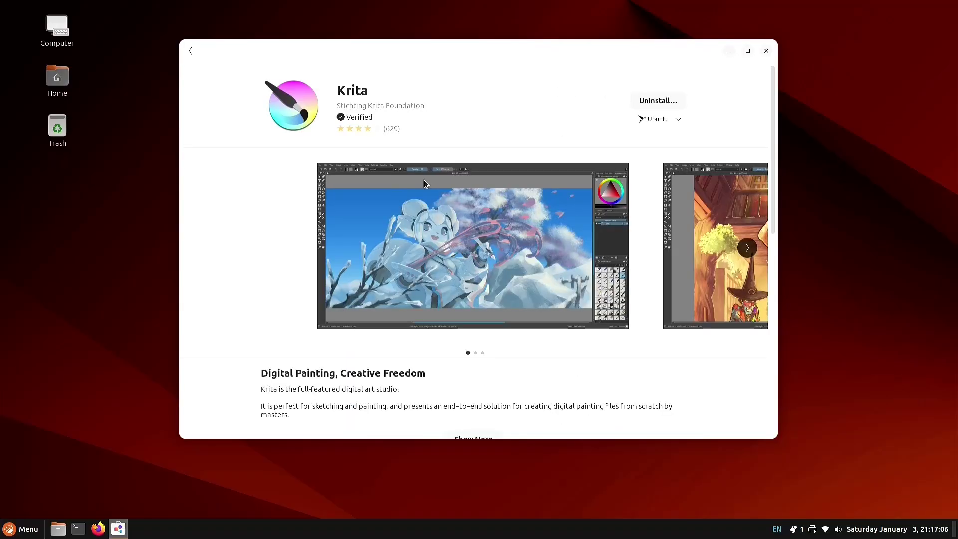
# Step: Review Krita's package details and uninstall its Snap version
pyautogui.scroll(-5, 426, 264)
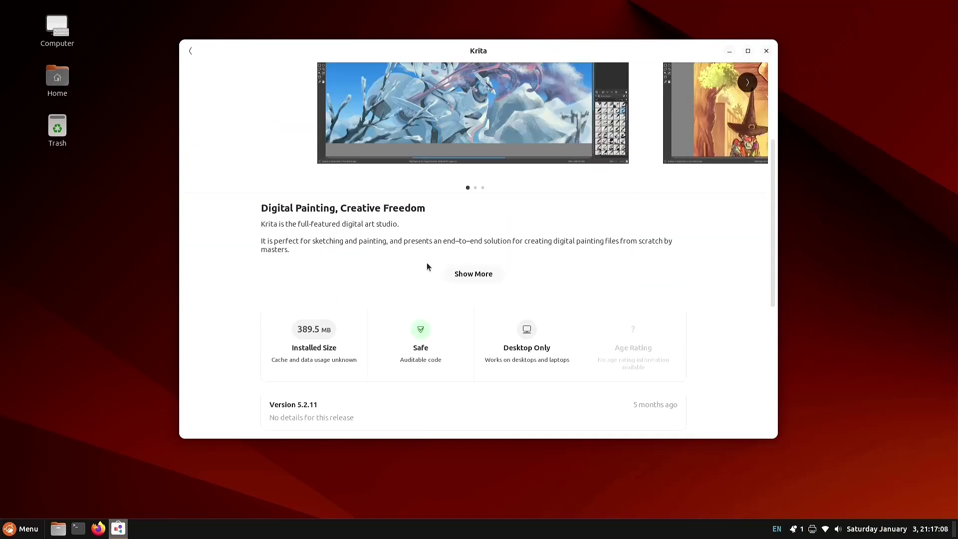
pyautogui.scroll(-3, 426, 263)
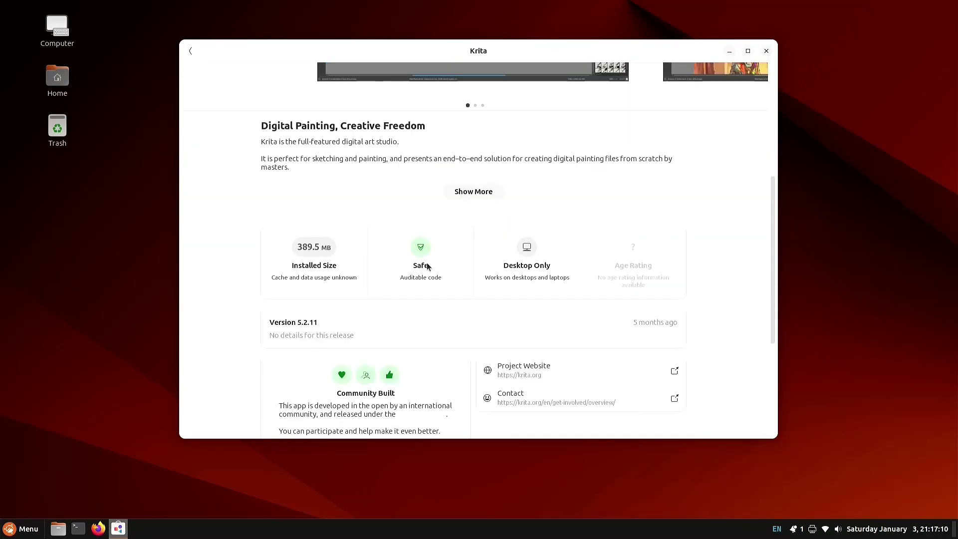
pyautogui.scroll(8, 460, 328)
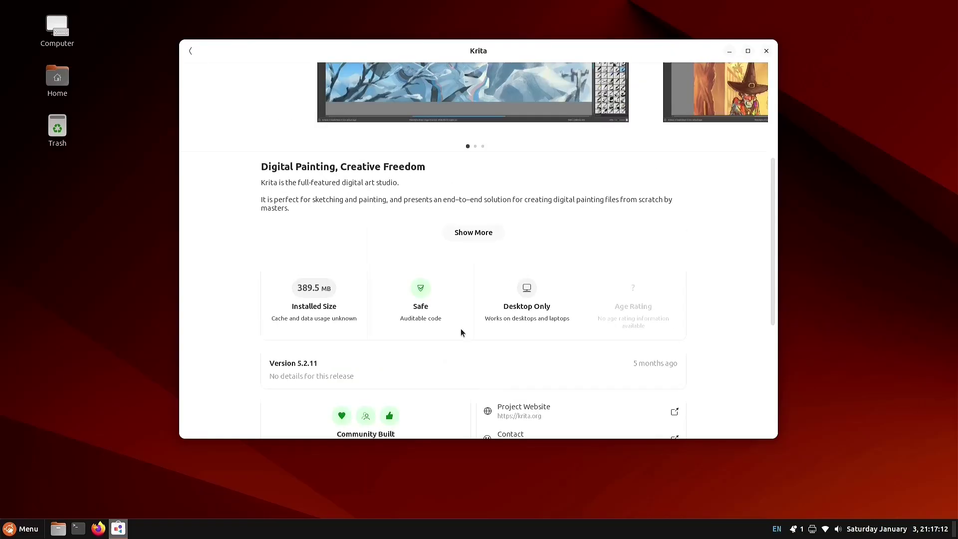
pyautogui.click(672, 119)
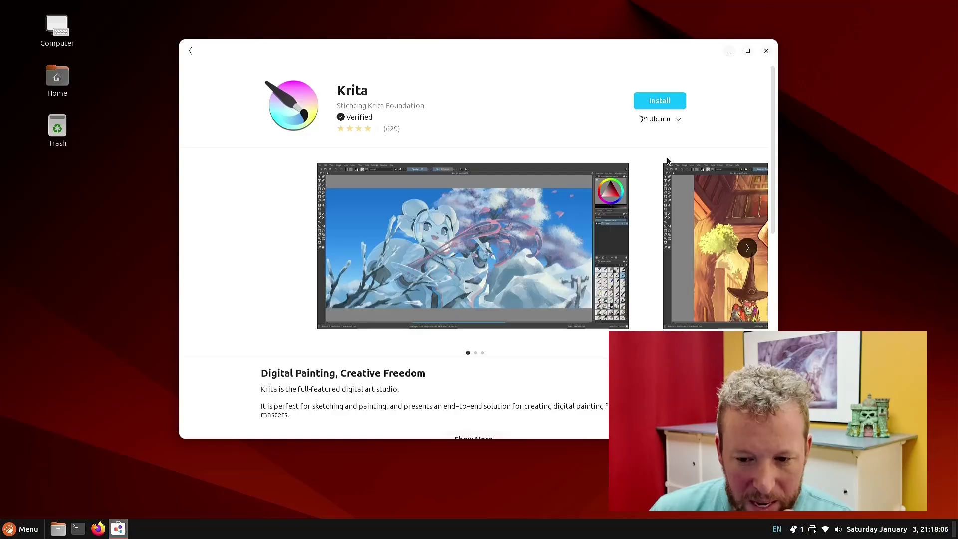
# Step: Examine Krita's available package sources and the Snap package's download size, version and project details
pyautogui.click(677, 123)
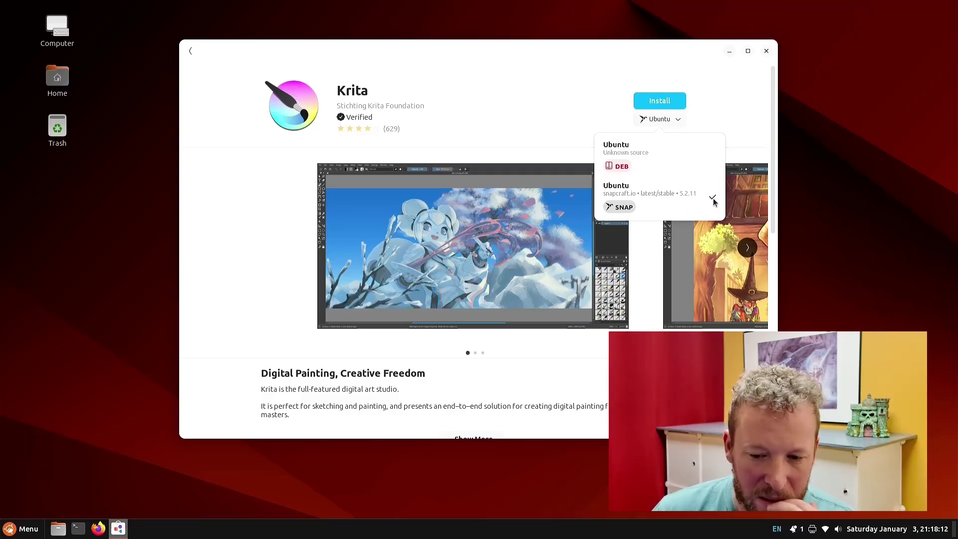
pyautogui.click(716, 125)
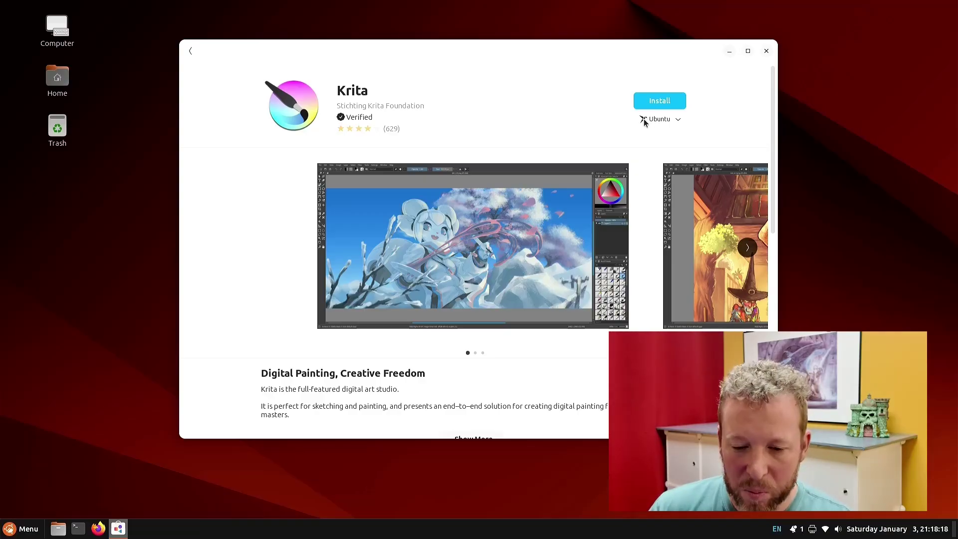
pyautogui.scroll(-5, 423, 238)
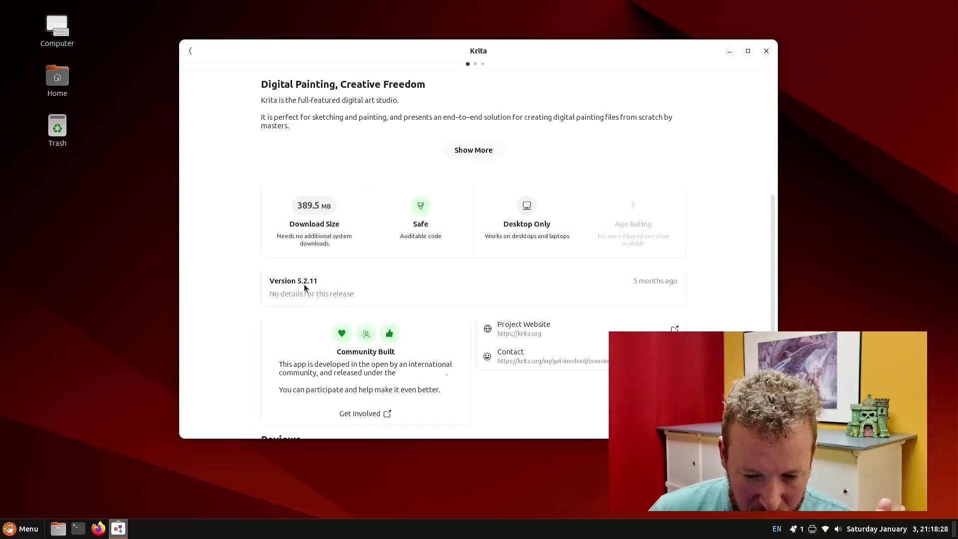
pyautogui.scroll(-2, 491, 312)
pyautogui.scroll(5, 485, 301)
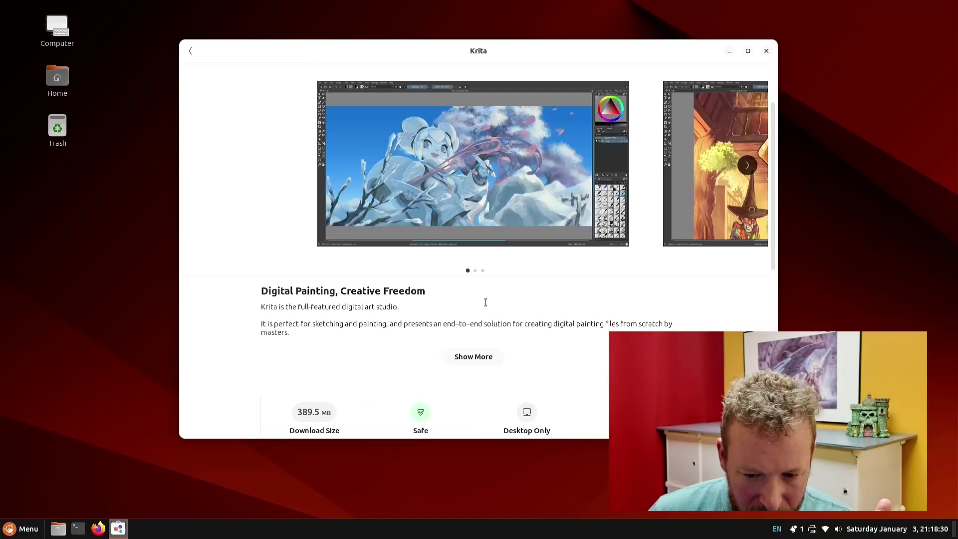
pyautogui.scroll(2, 599, 344)
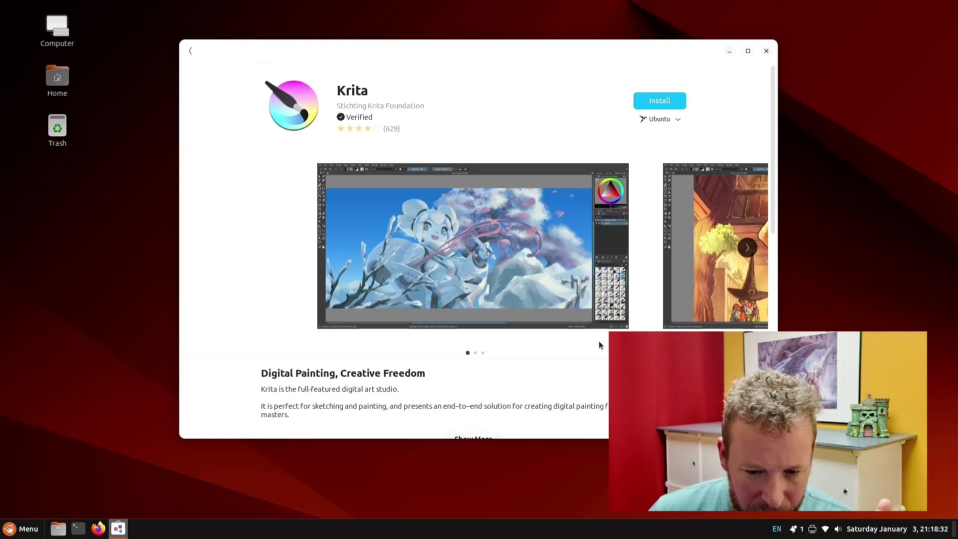
pyautogui.scroll(-3, 598, 249)
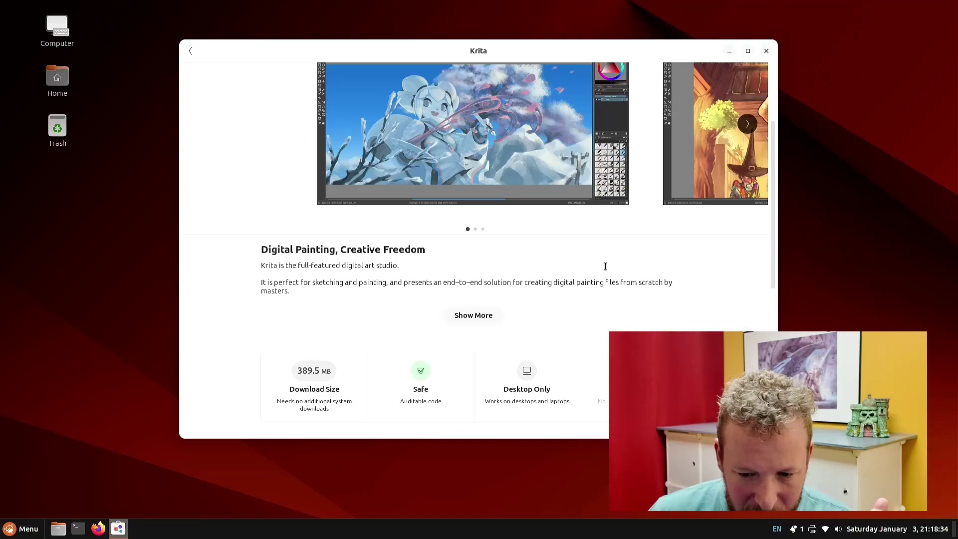
pyautogui.scroll(-3, 606, 267)
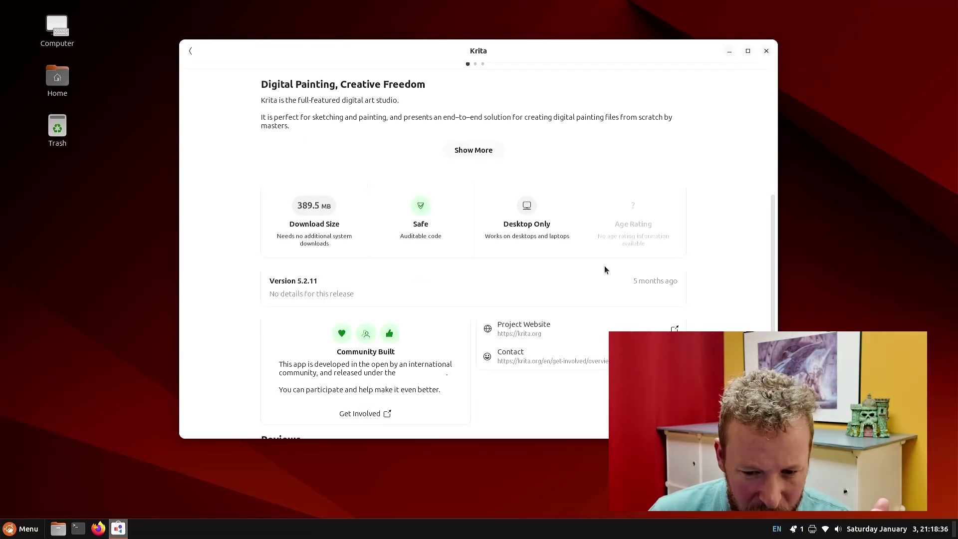
pyautogui.scroll(-3, 603, 265)
pyautogui.scroll(3, 603, 266)
pyautogui.scroll(6, 603, 262)
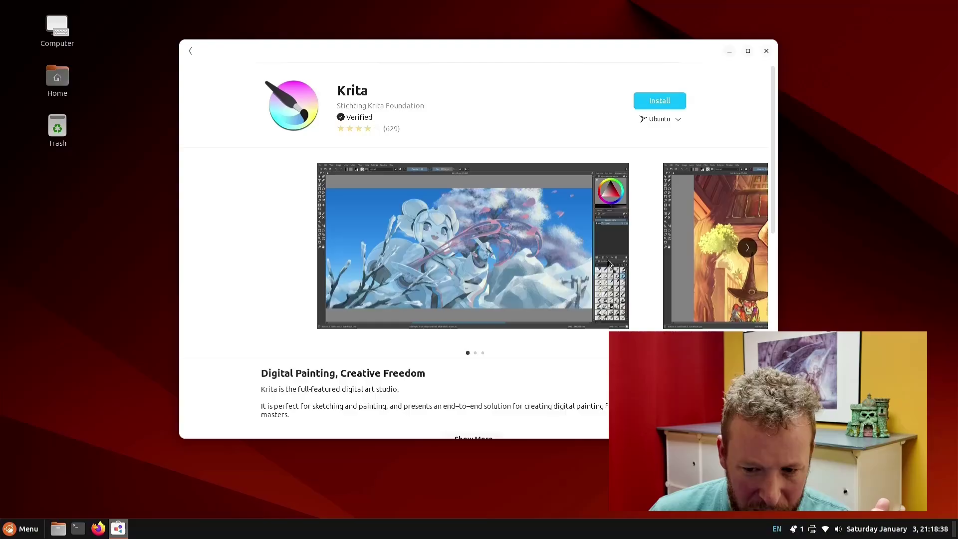
# Step: Switch Krita's source to the Ubuntu DEB package and examine its screenshots, download size and version
pyautogui.click(674, 118)
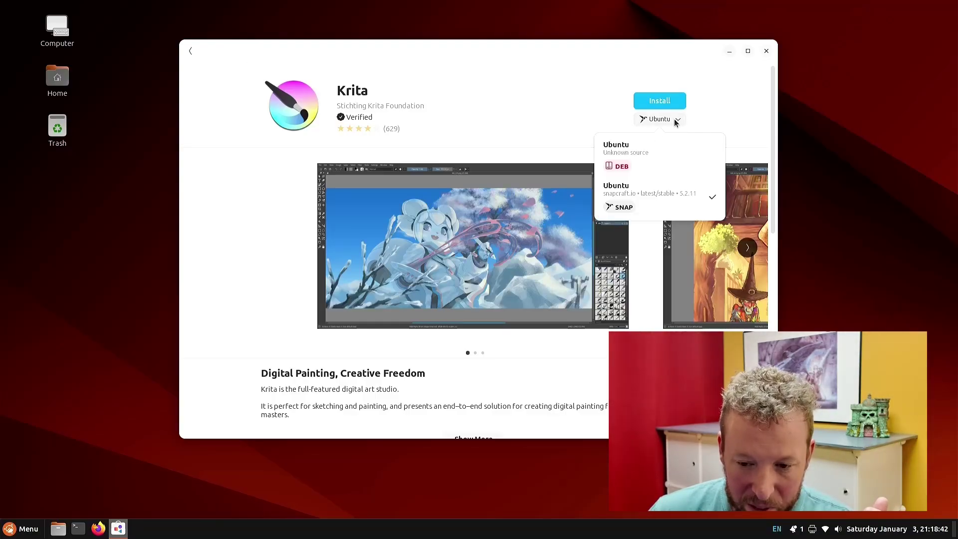
pyautogui.click(651, 156)
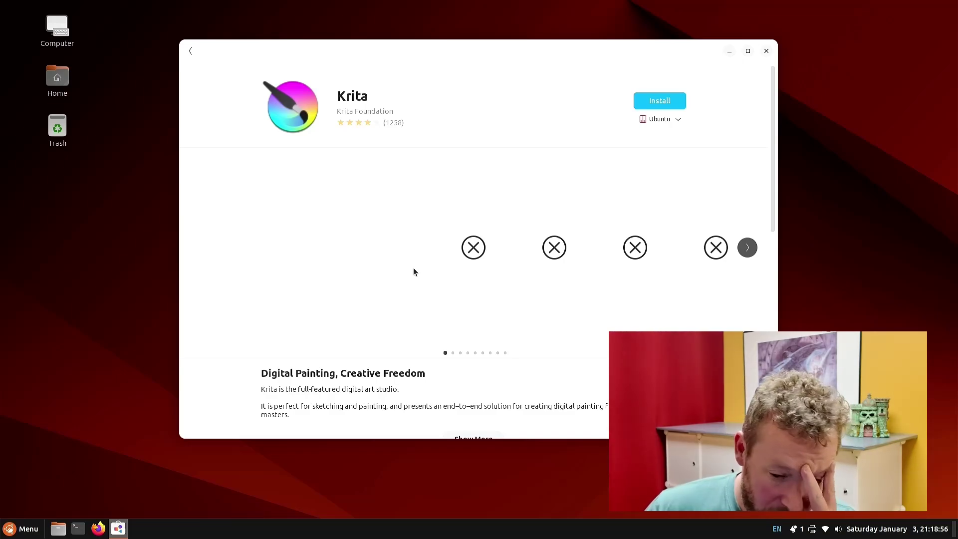
pyautogui.click(747, 248)
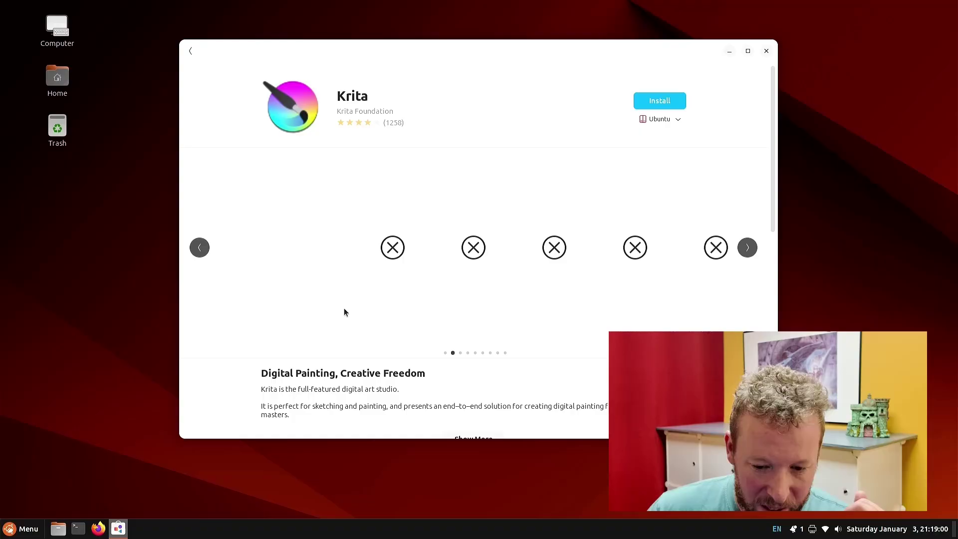
pyautogui.scroll(-3, 347, 308)
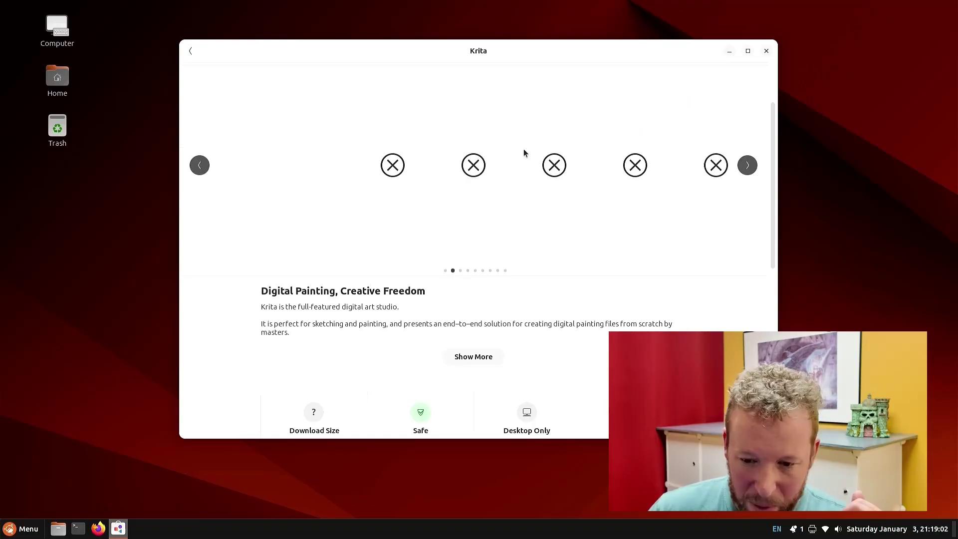
pyautogui.scroll(-3, 668, 210)
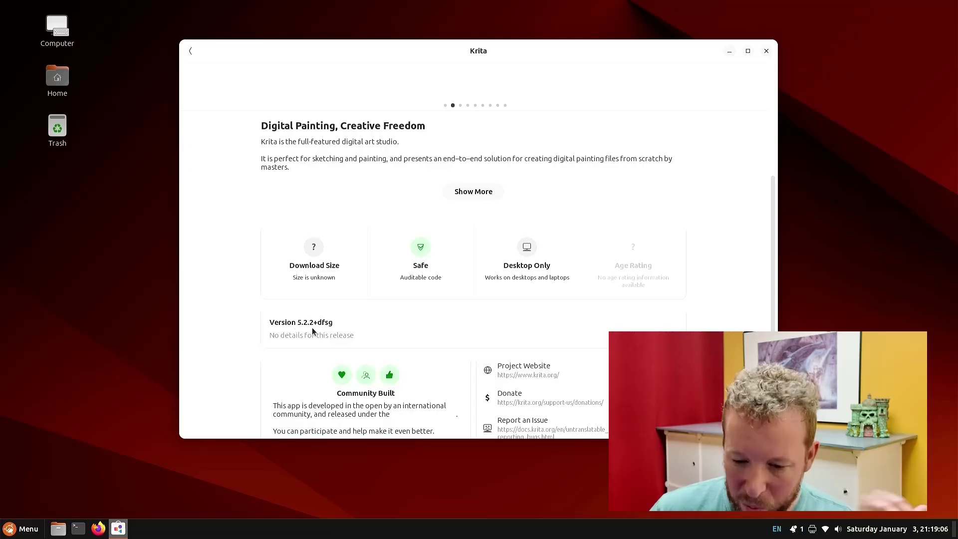
pyautogui.scroll(5, 319, 324)
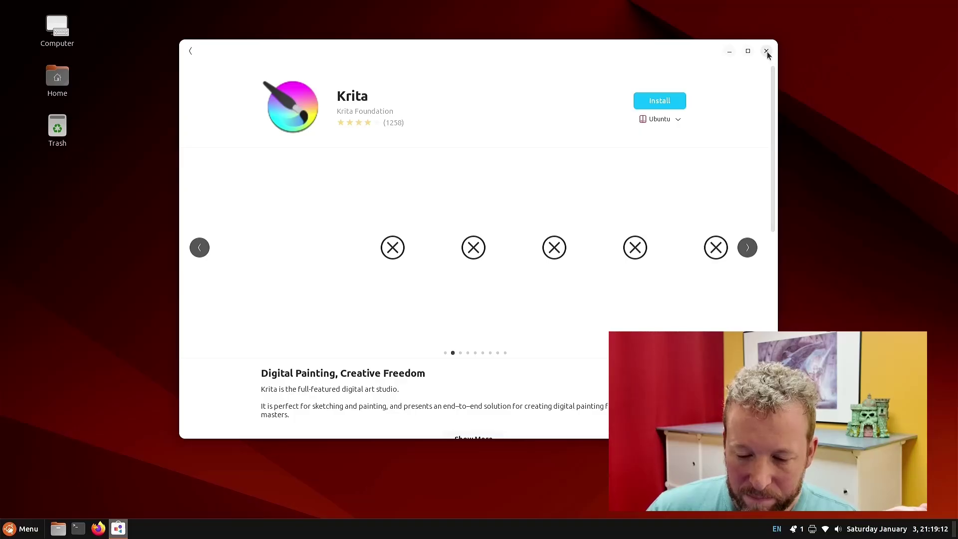
# Step: Switch Krita's source back to the Snap package, recheck the available sources and close the Software store
pyautogui.click(677, 119)
pyautogui.click(648, 194)
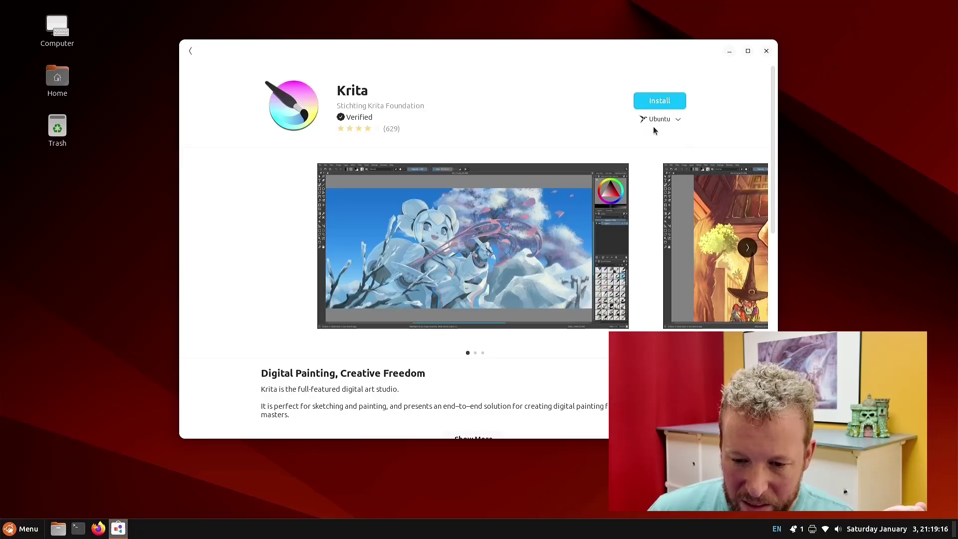
pyautogui.click(677, 122)
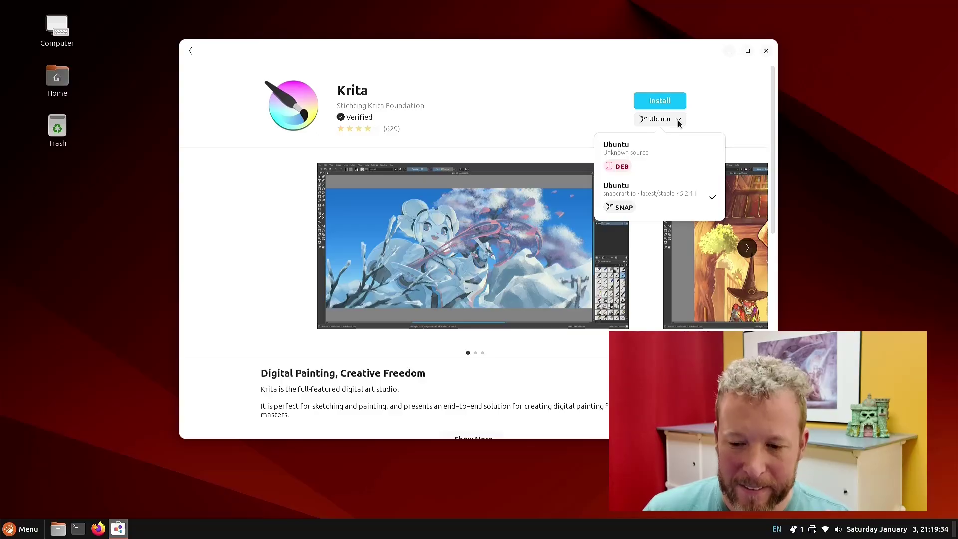
pyautogui.click(718, 116)
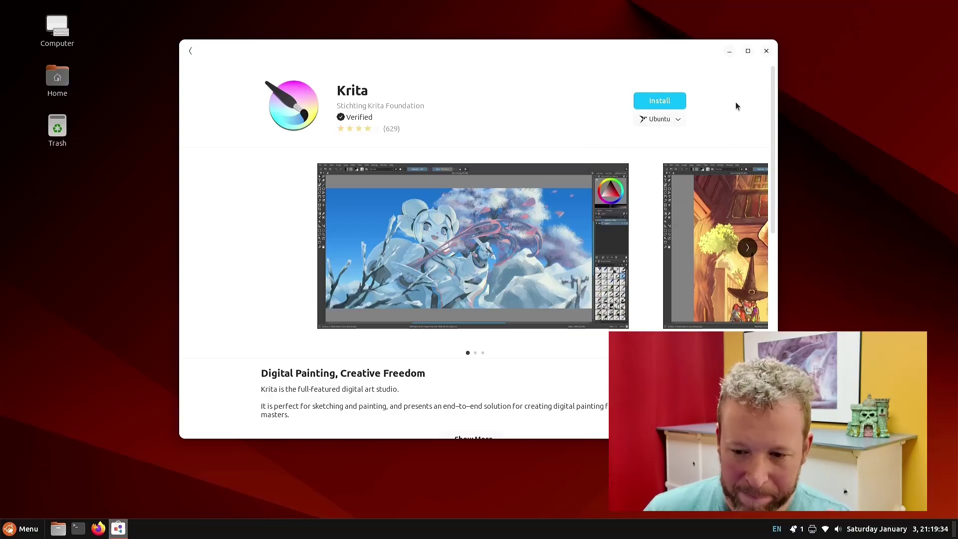
pyautogui.click(766, 50)
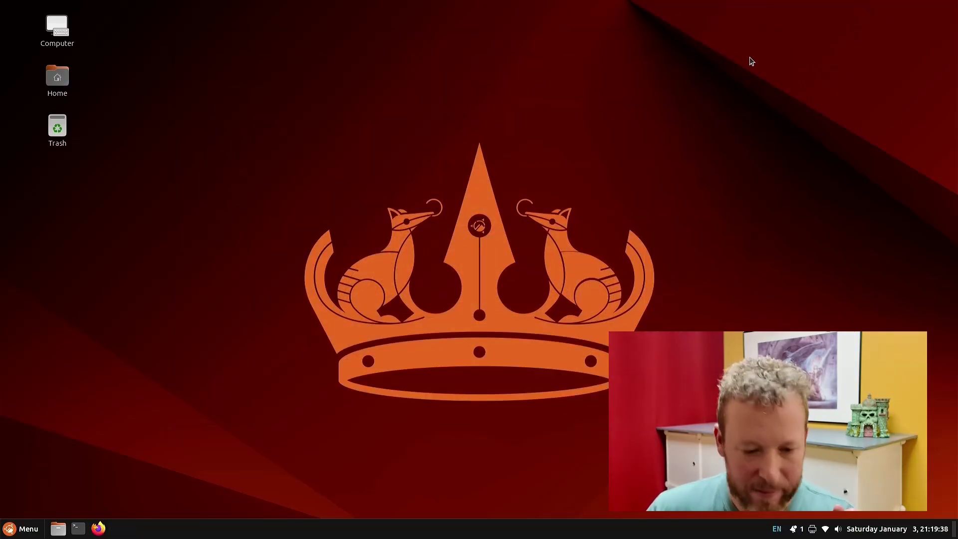
# Step: In Discover's settings, make Flatpak the default source, add the Flathub repository, and close Discover
pyautogui.click(22, 528)
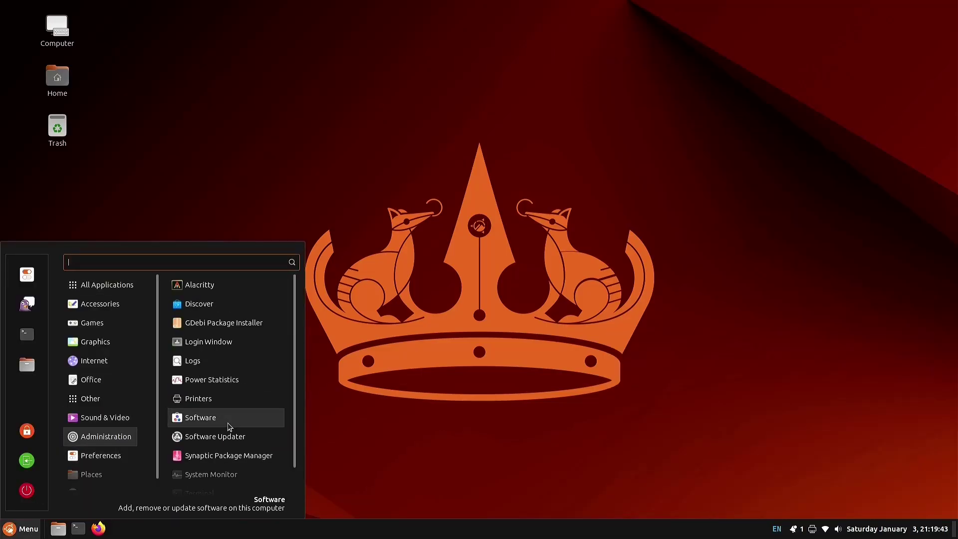
pyautogui.click(200, 417)
pyautogui.moveTo(704, 41); pyautogui.dragTo(560, 62)
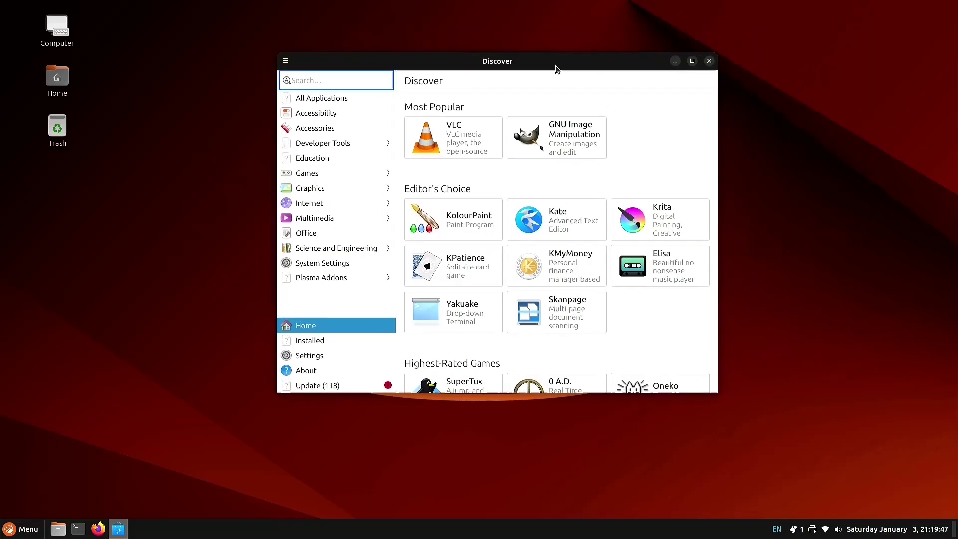
pyautogui.click(331, 355)
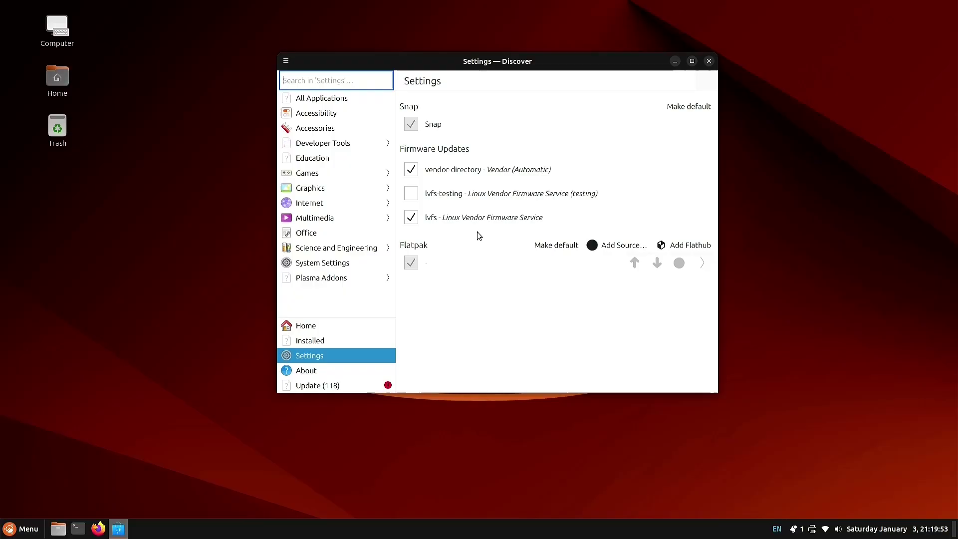
pyautogui.click(542, 247)
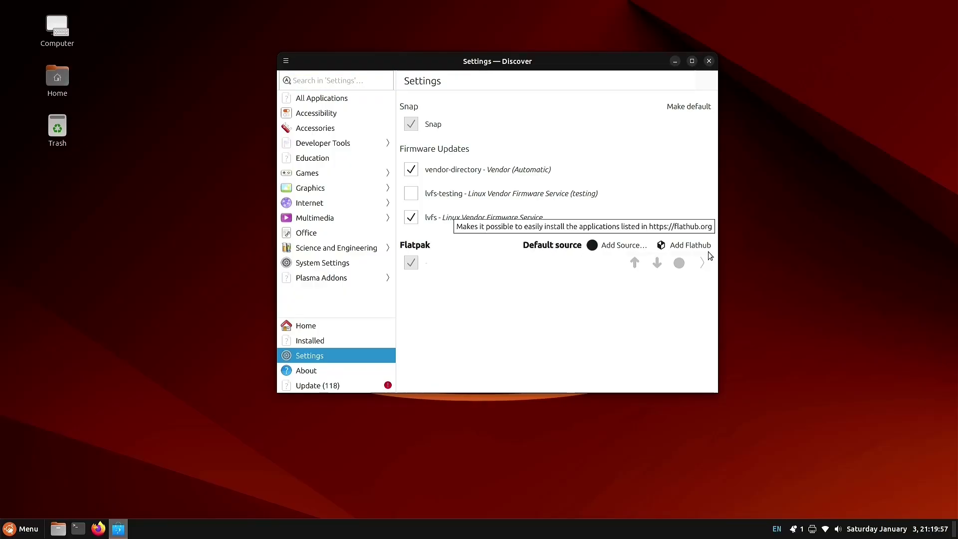
pyautogui.click(690, 247)
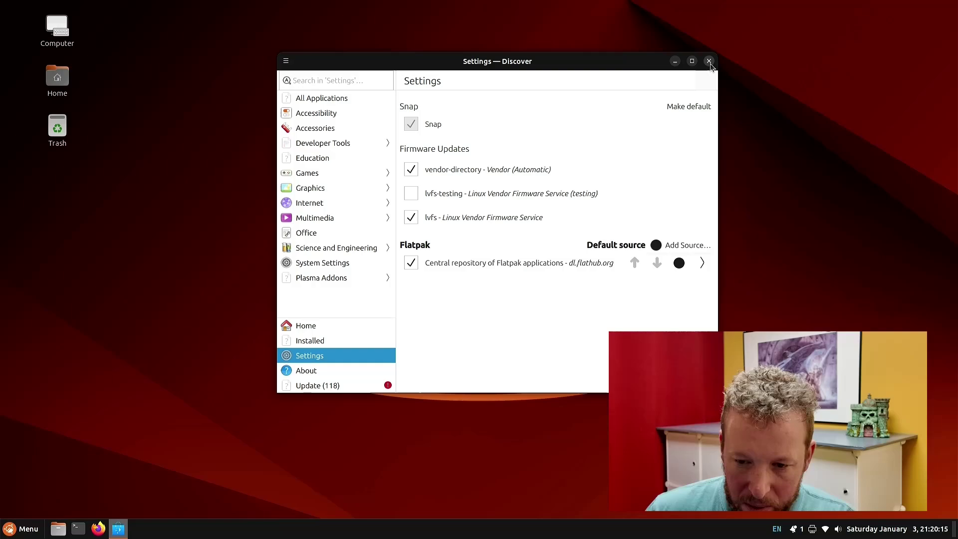
pyautogui.click(708, 62)
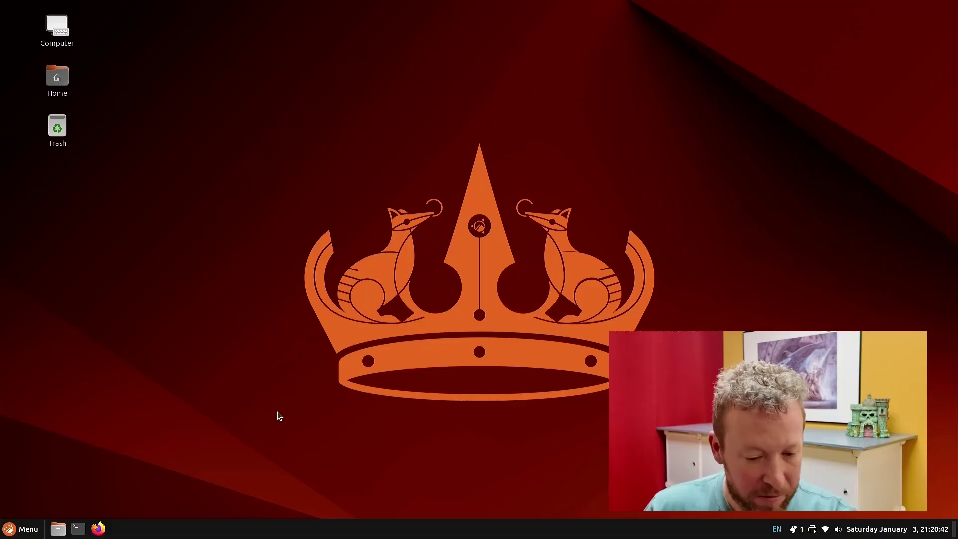
# Step: Reopen Discover and examine Krita's package details and its available sources
pyautogui.click(27, 530)
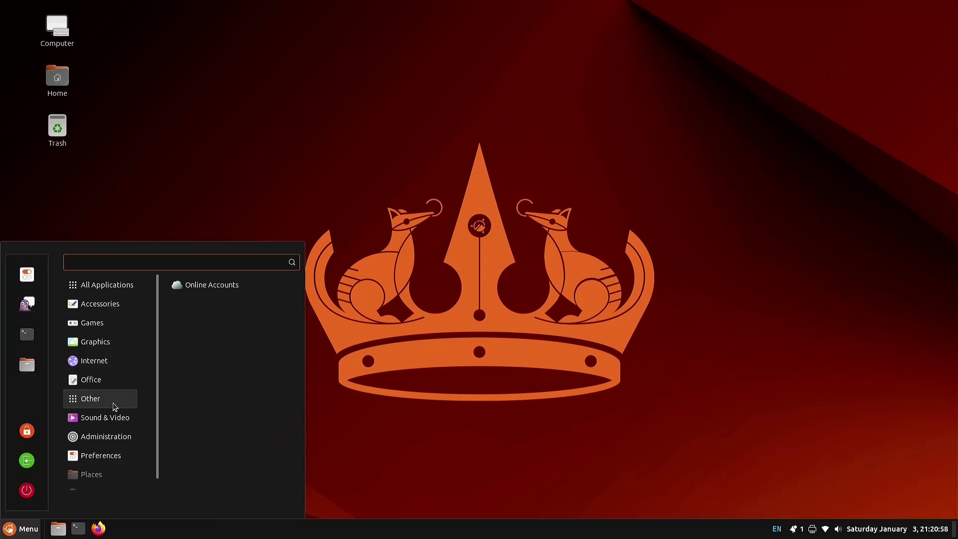
pyautogui.moveTo(108, 453)
pyautogui.moveTo(106, 436)
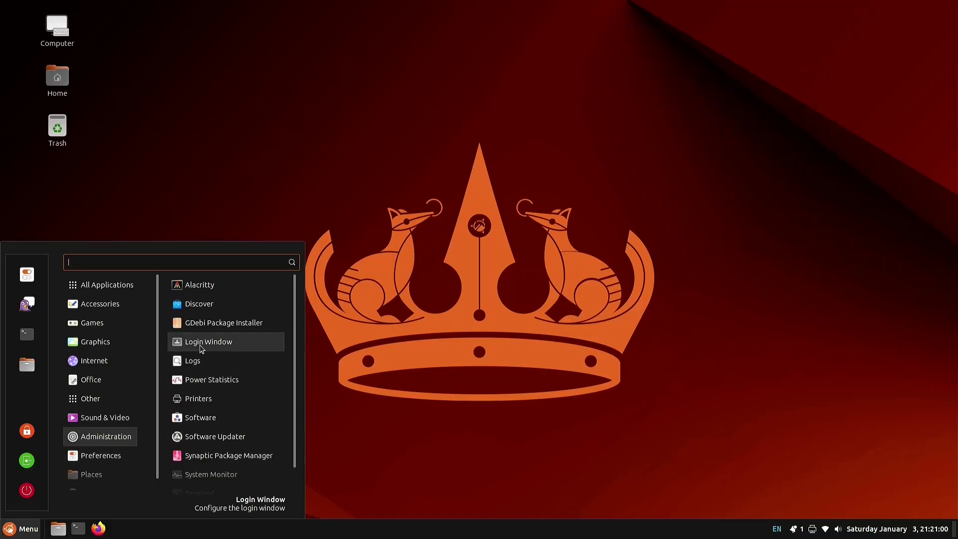
pyautogui.click(209, 309)
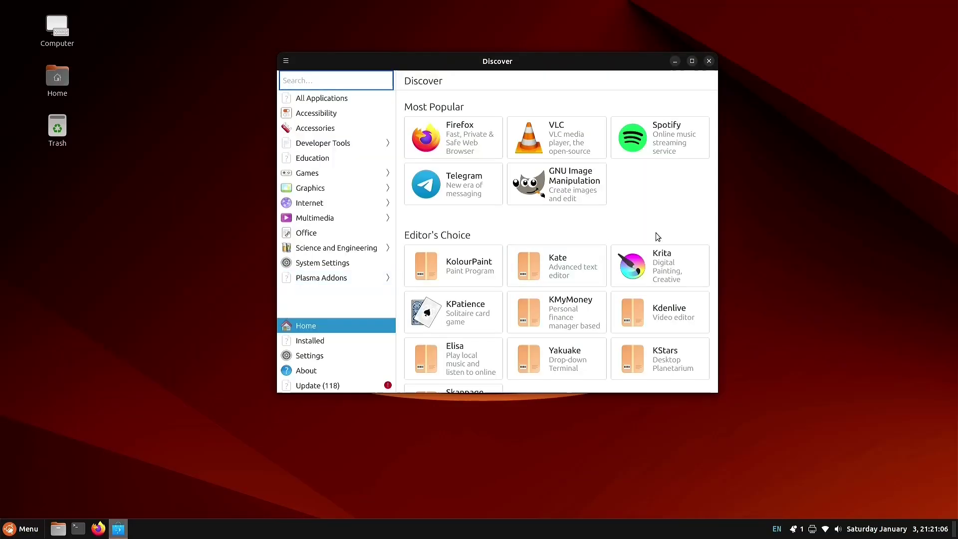
pyautogui.click(665, 273)
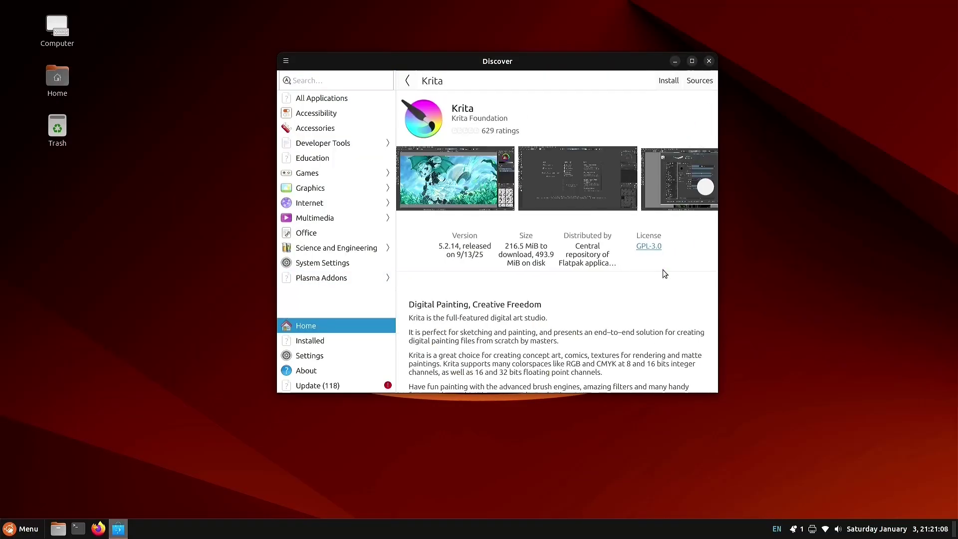
pyautogui.click(700, 84)
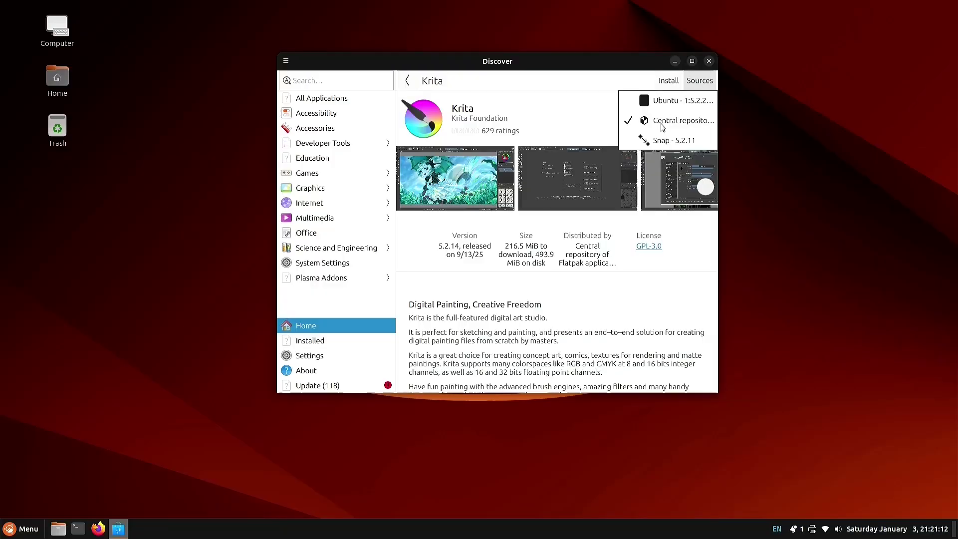
pyautogui.click(575, 80)
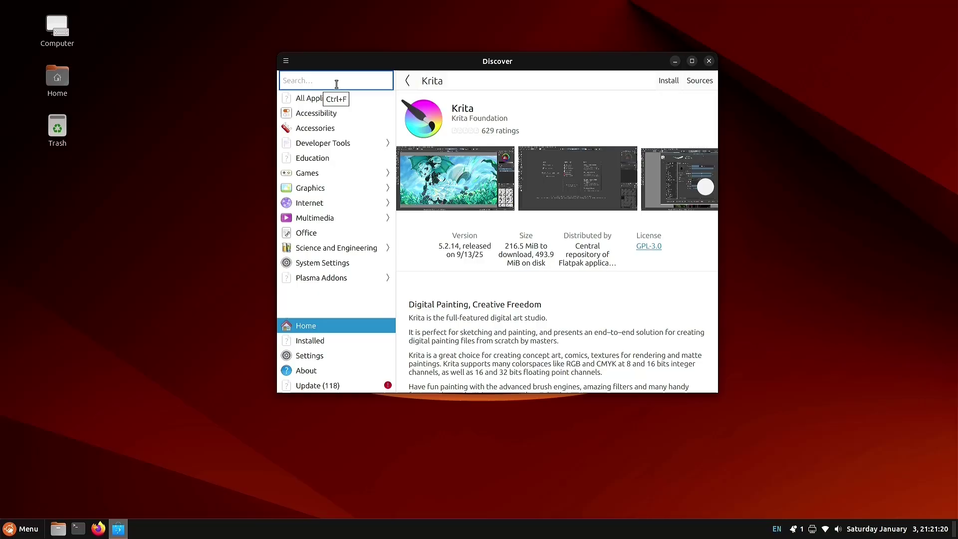
# Step: Search Discover for "krita", look through the results and view Voxel Paint's details before returning to the list
pyautogui.write('krita')
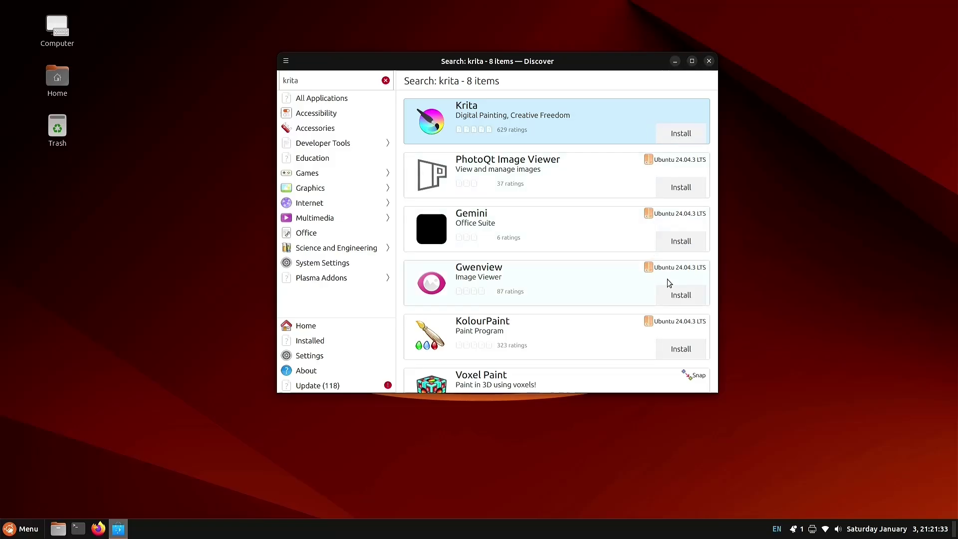
pyautogui.scroll(-3, 554, 284)
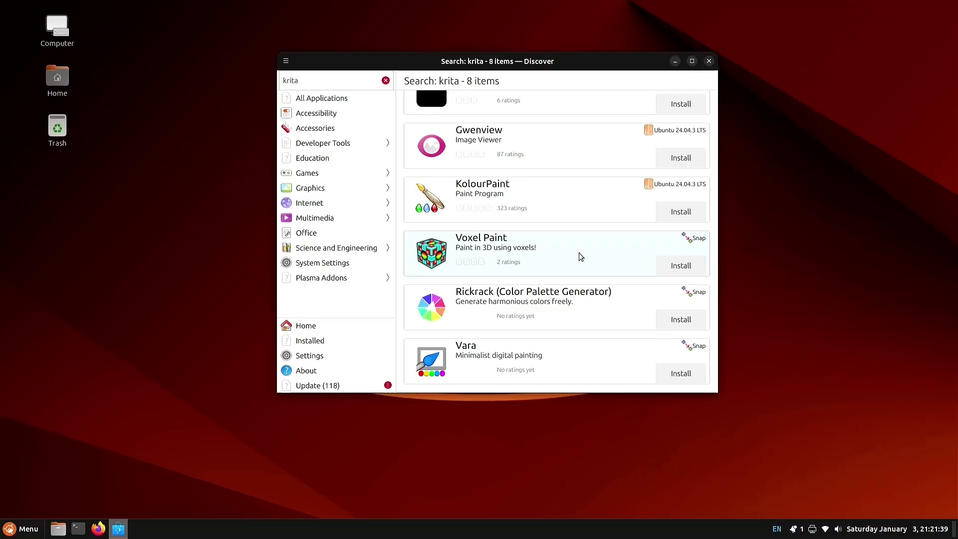
pyautogui.click(552, 251)
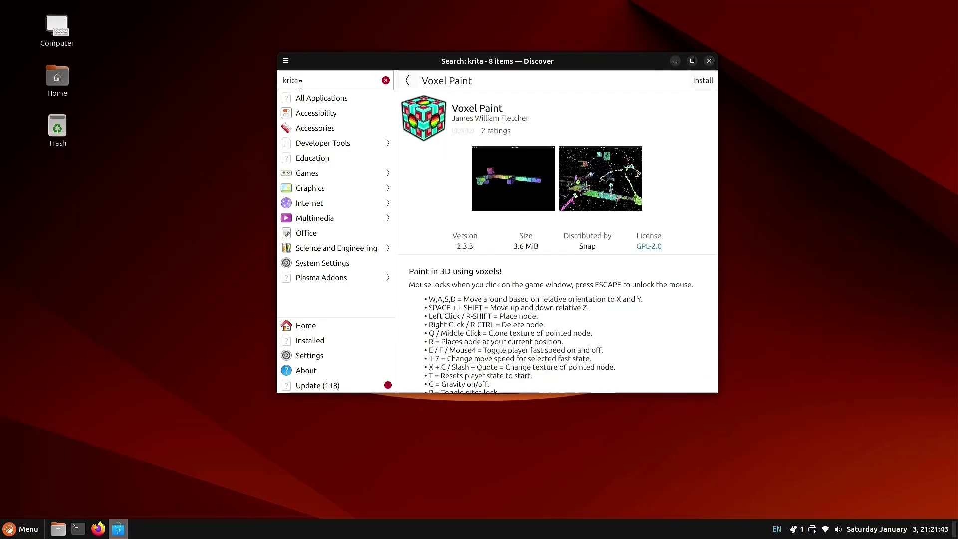
pyautogui.click(409, 81)
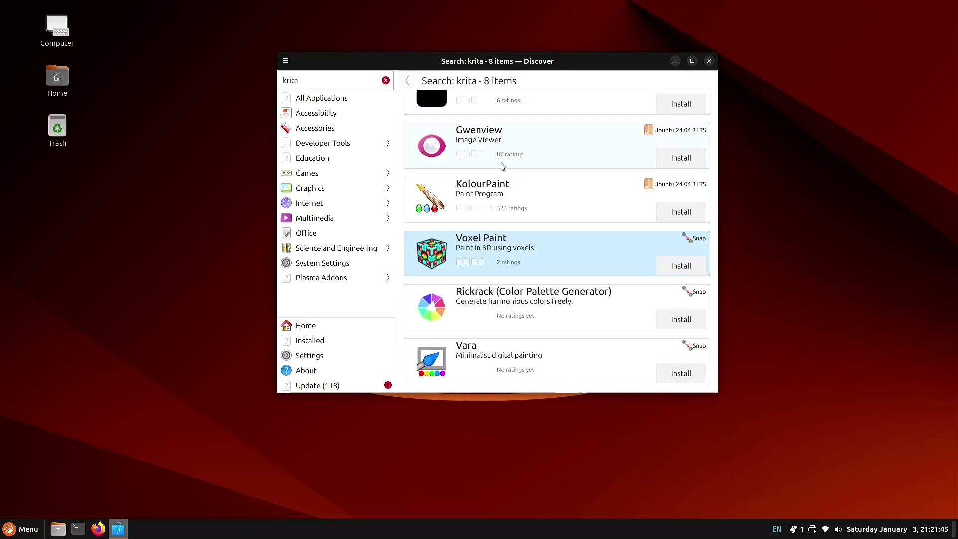
# Step: Examine Gwenview's package details and available sources, and return to the search results
pyautogui.click(538, 142)
pyautogui.click(700, 80)
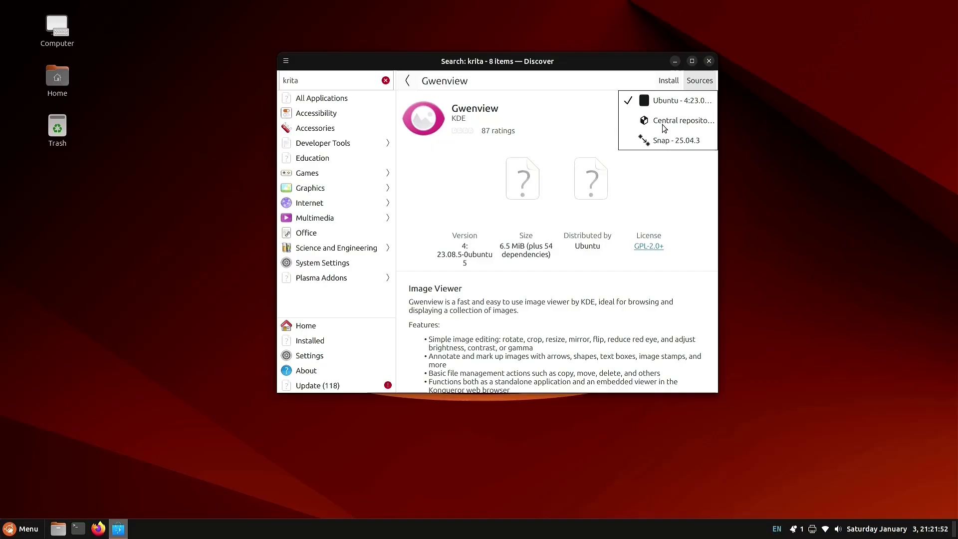
pyautogui.click(407, 84)
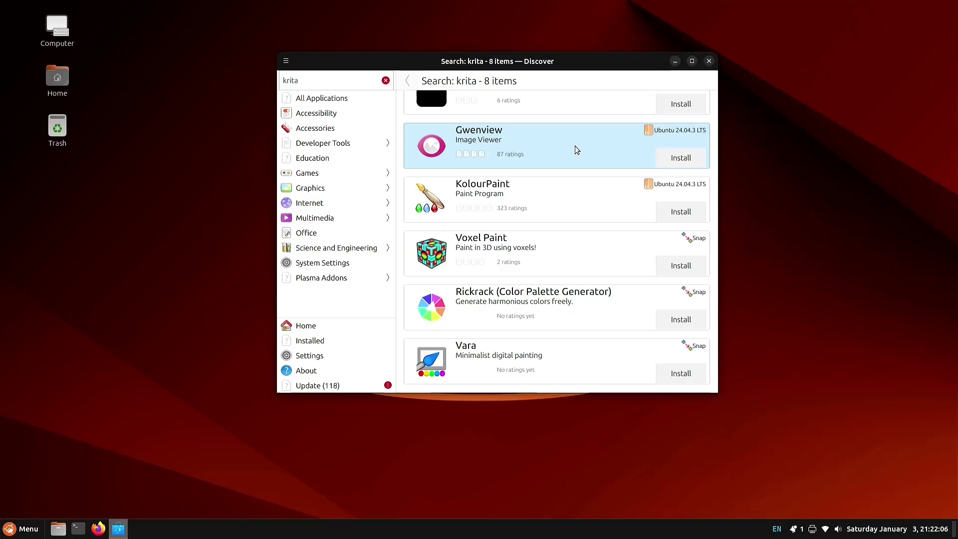
# Step: Replace the search term with "voxel" and open the Voxel Paint entry from the results
pyautogui.click(331, 83)
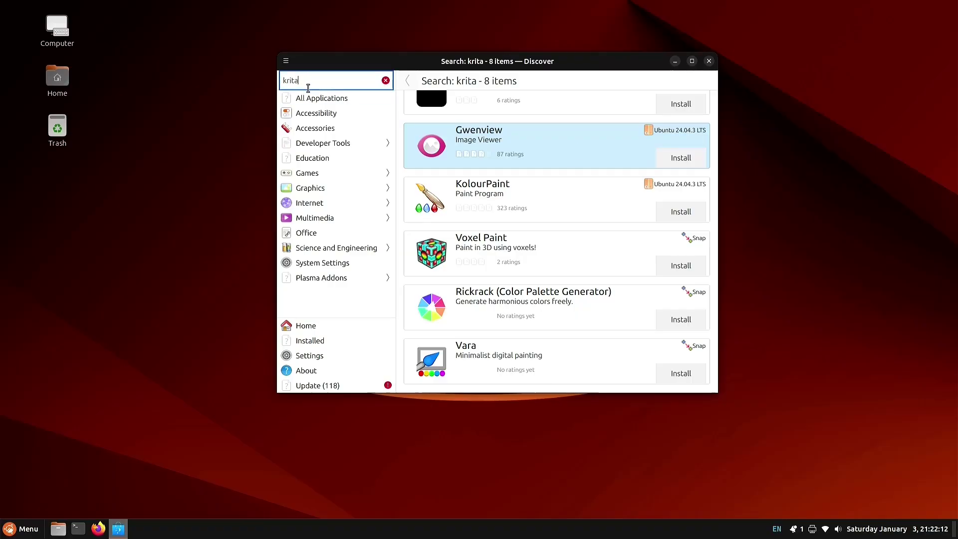
pyautogui.press('BackSpace')
pyautogui.press('BackSpace')
pyautogui.press('BackSpace')
pyautogui.press('BackSpace')
pyautogui.press('BackSpace')
pyautogui.write('voxel')
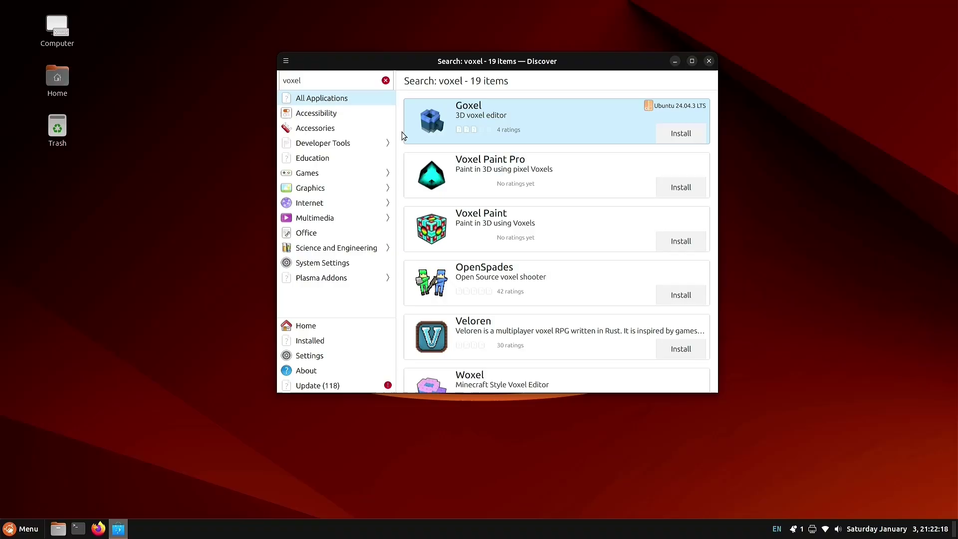
pyautogui.click(551, 220)
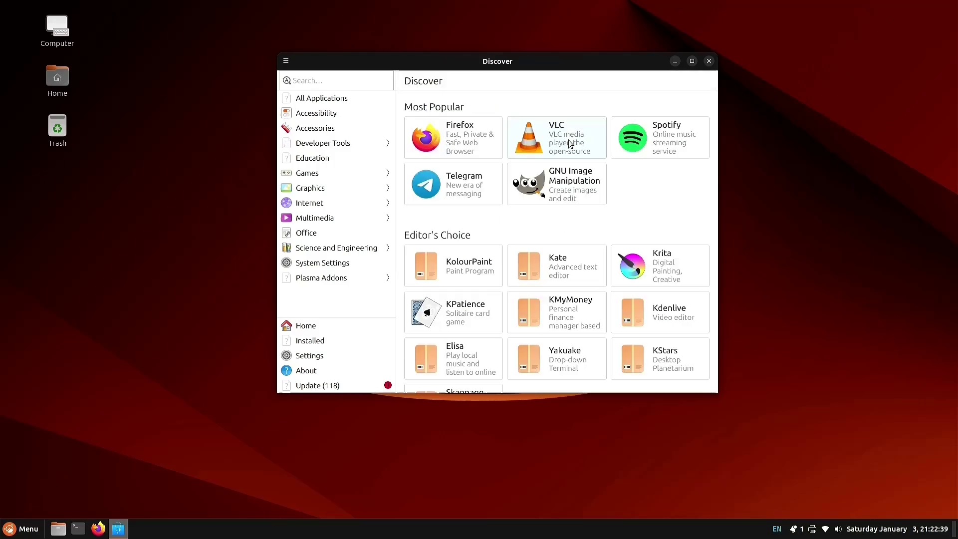
# Step: Examine VLC's package details and available sources from the Most Popular applications, and return to the Discover home page
pyautogui.click(570, 143)
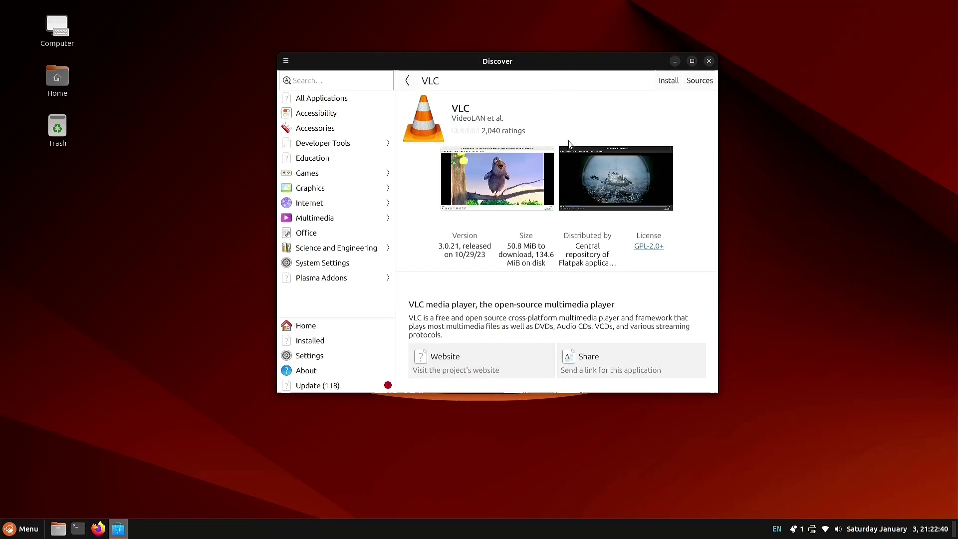
pyautogui.click(700, 81)
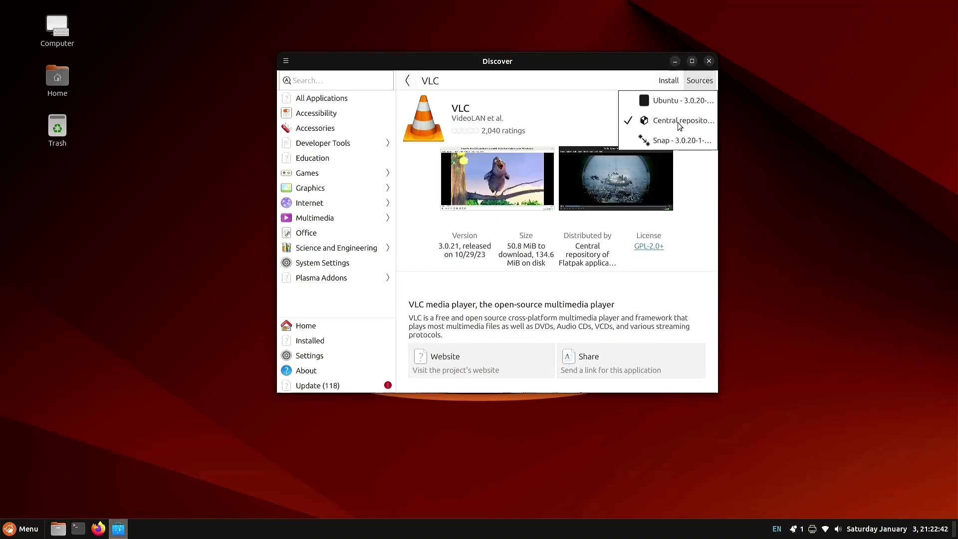
pyautogui.click(408, 82)
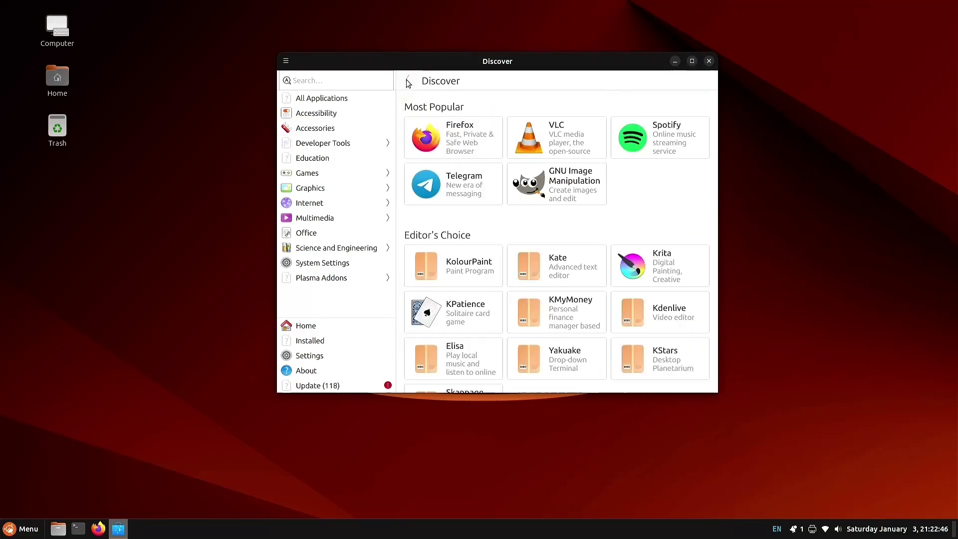
# Step: Search Discover for "video player" and look through the results for VLC
pyautogui.click(308, 84)
pyautogui.write('vl')
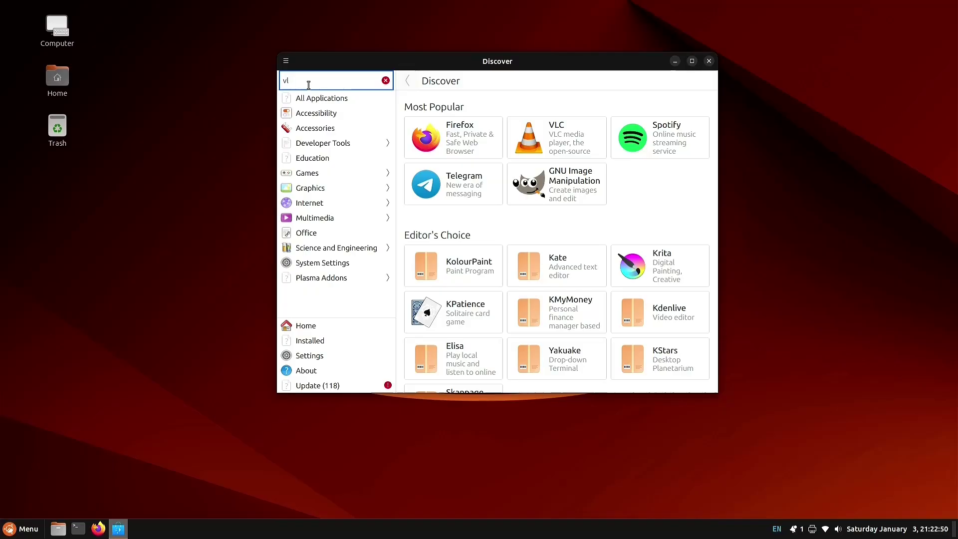
pyautogui.press('BackSpace')
pyautogui.press('BackSpace')
pyautogui.write('video player')
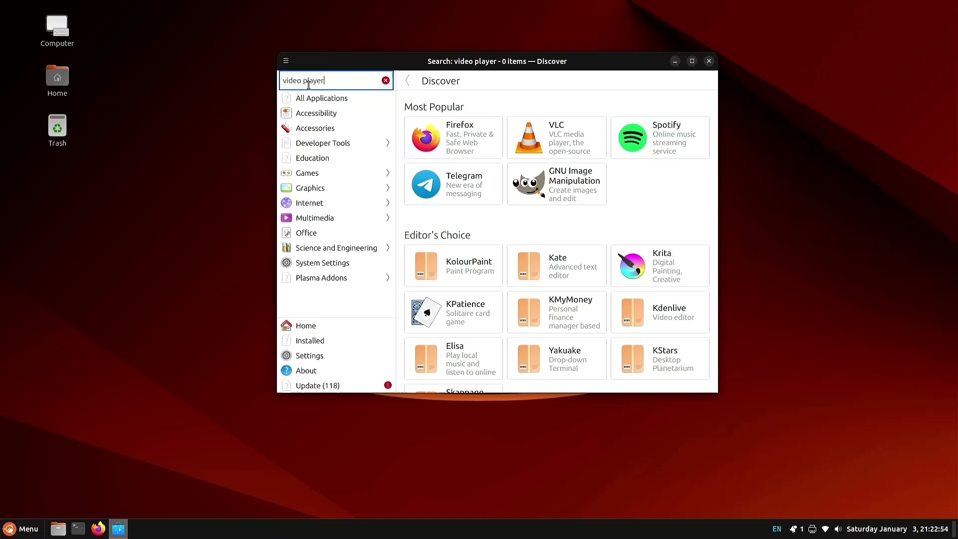
pyautogui.scroll(-2, 513, 212)
pyautogui.scroll(-1, 512, 213)
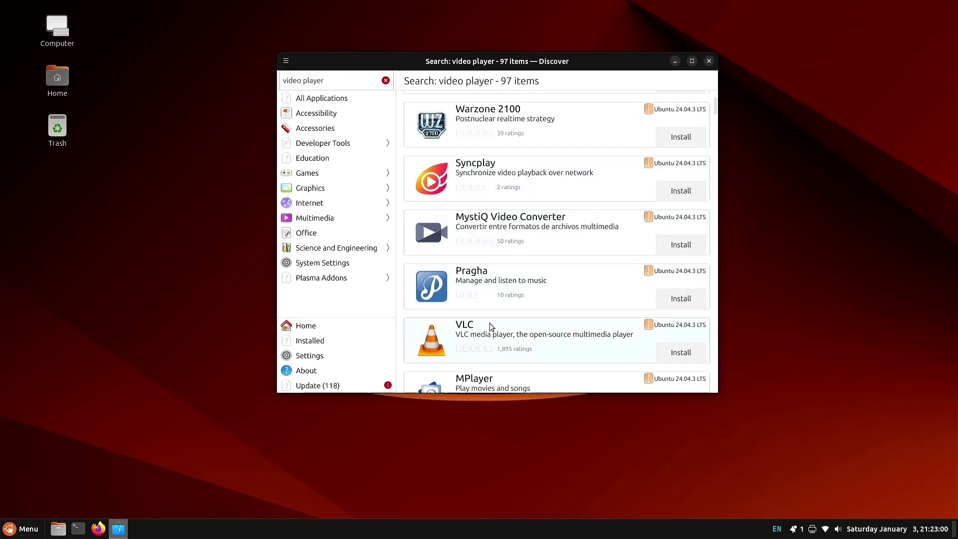
# Step: Open VLC from the results, switch its source from Ubuntu to the central Flatpak repository, and close Discover
pyautogui.click(674, 328)
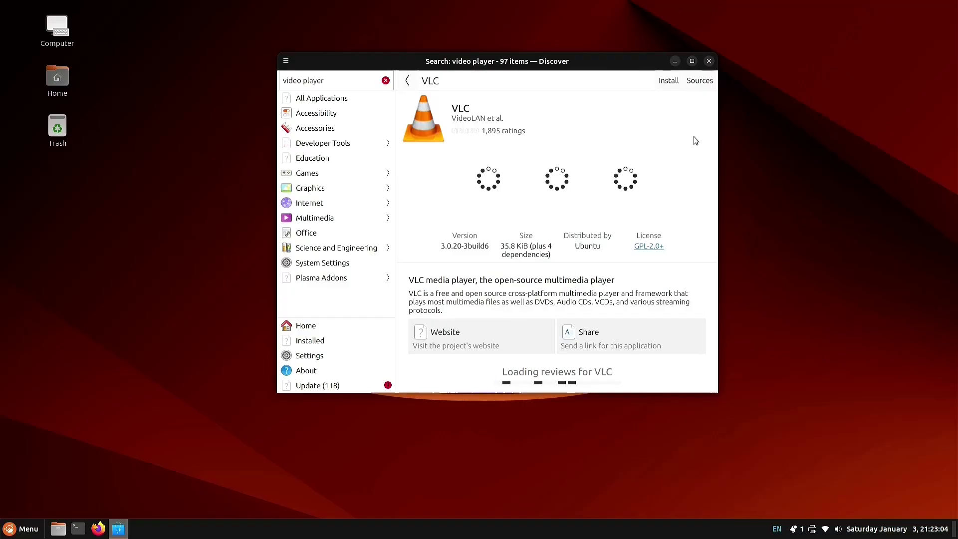
pyautogui.click(702, 82)
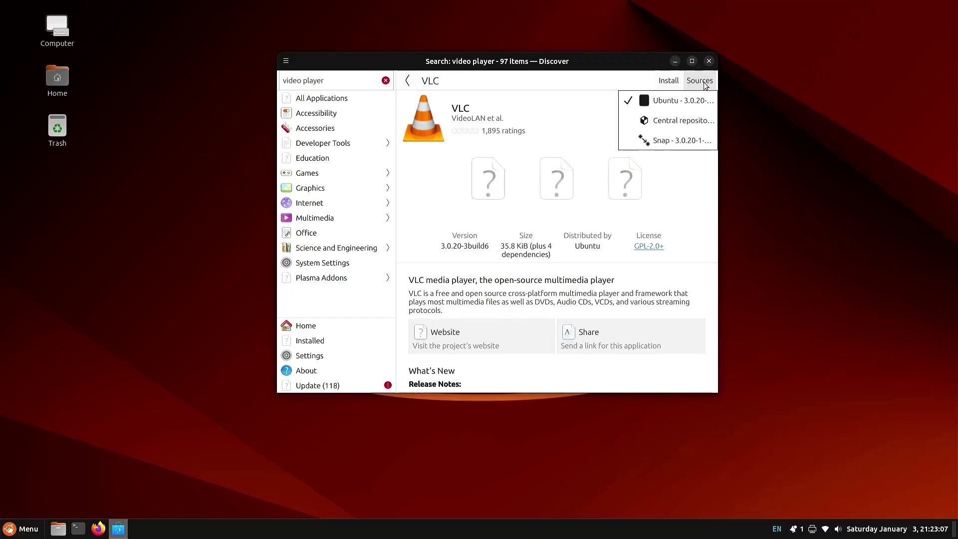
pyautogui.click(679, 122)
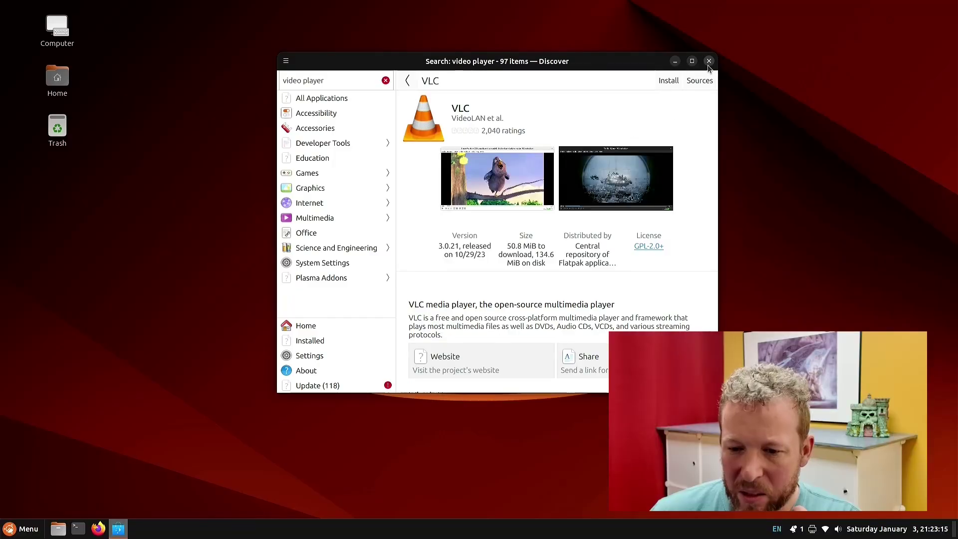
pyautogui.click(708, 62)
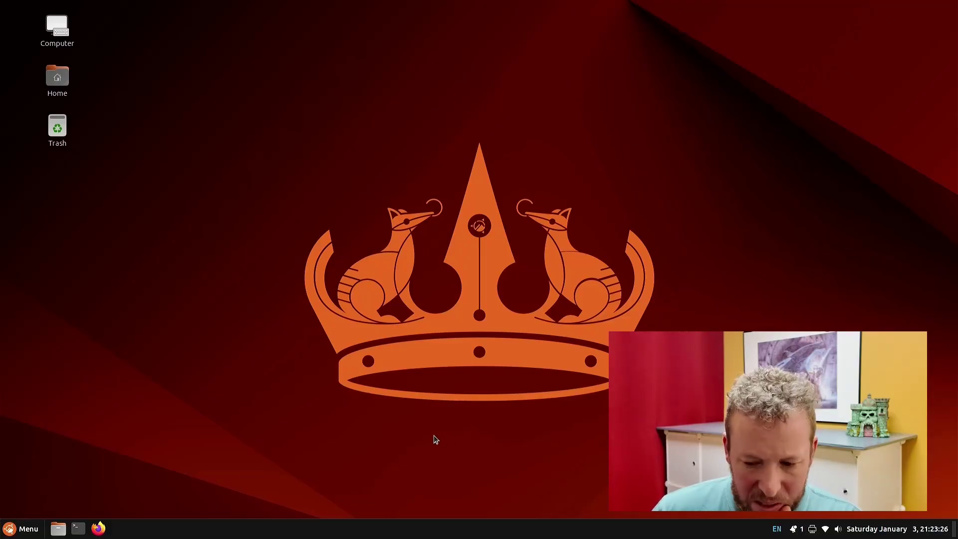
# Step: Shut down the Ubuntu Cinnamon system
pyautogui.press('super')
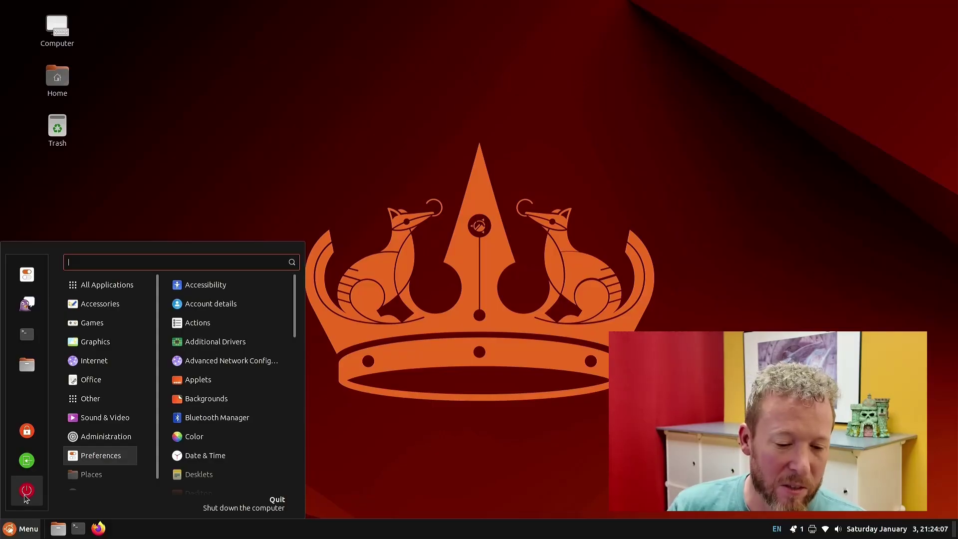
pyautogui.click(27, 491)
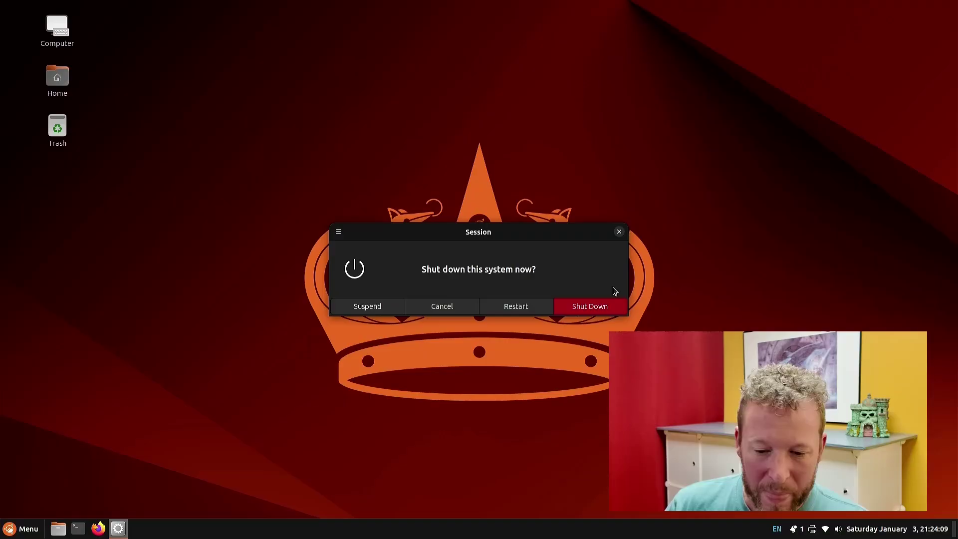
pyautogui.click(590, 305)
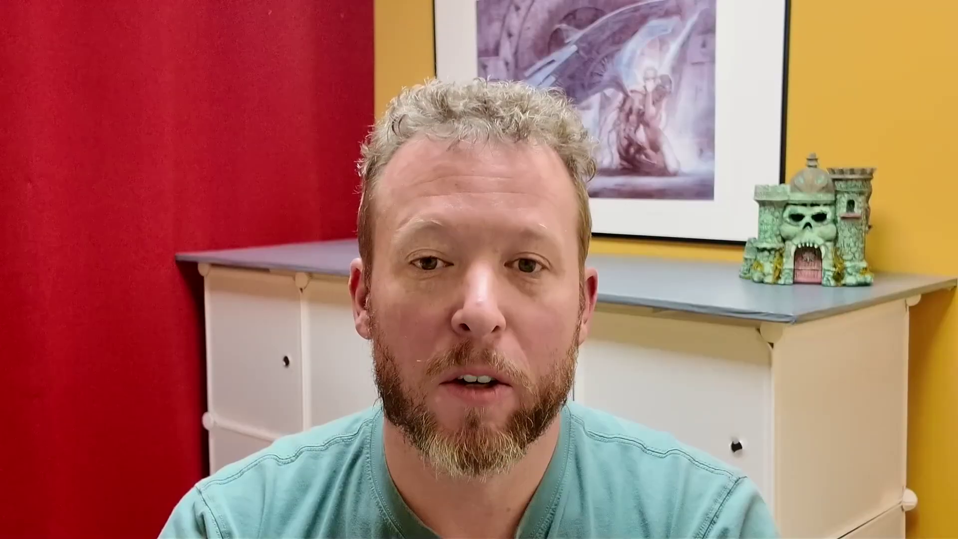
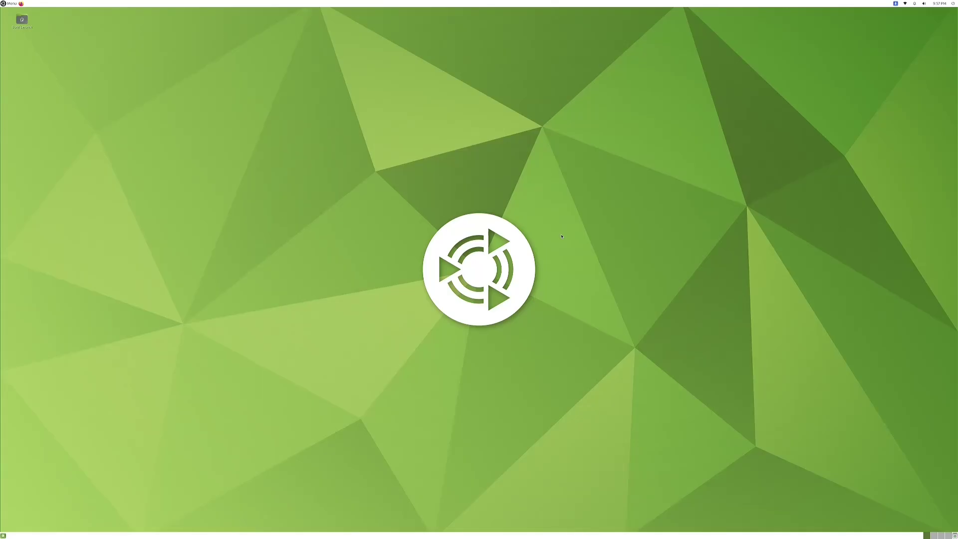
# Step: Look through the desktop's context options and the network connection options in Ubuntu MATE
pyautogui.rightClick(561, 236)
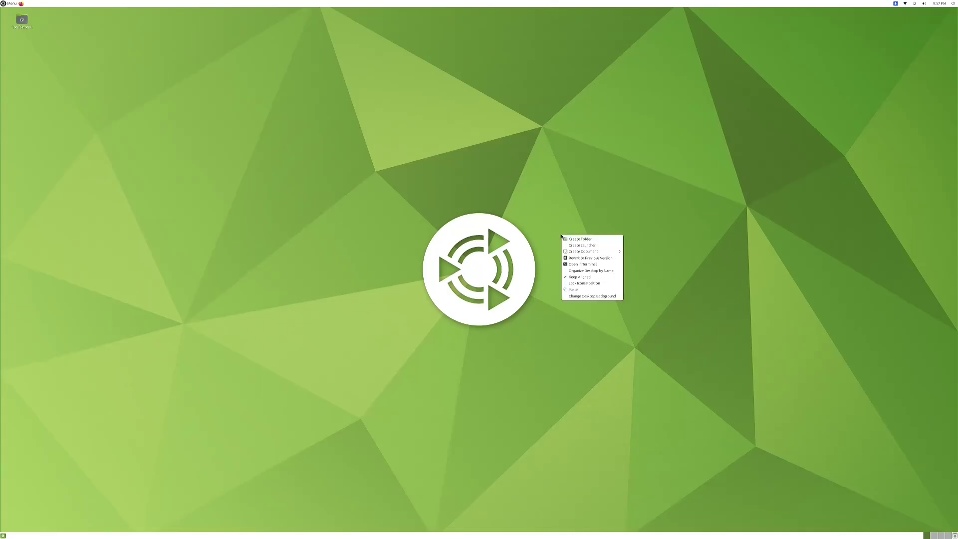
pyautogui.click(579, 312)
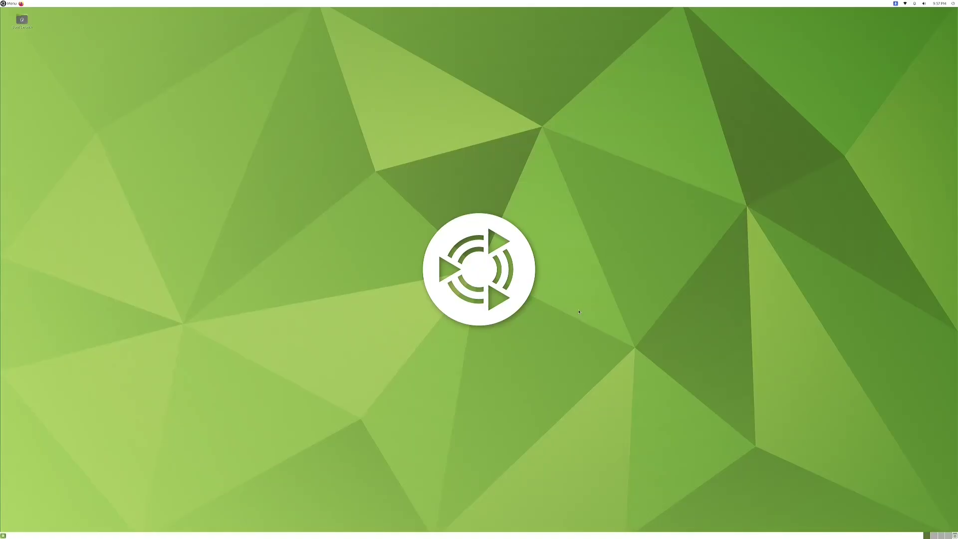
pyautogui.rightClick(510, 186)
pyautogui.click(820, 214)
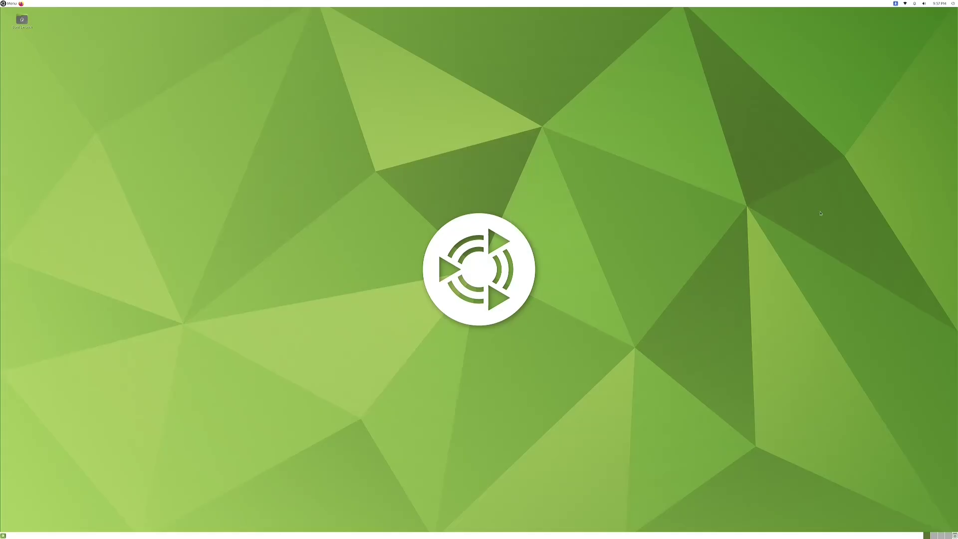
pyautogui.click(905, 3)
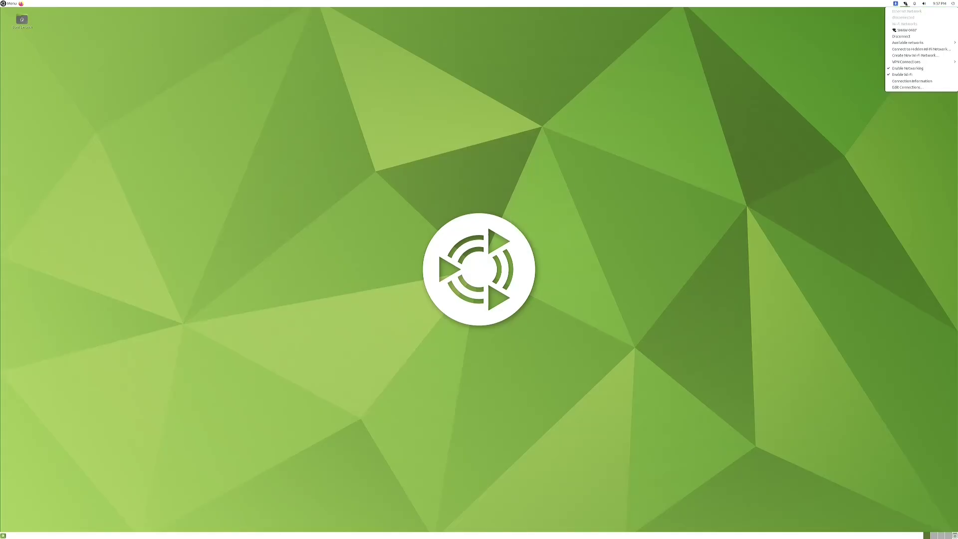
pyautogui.click(900, 35)
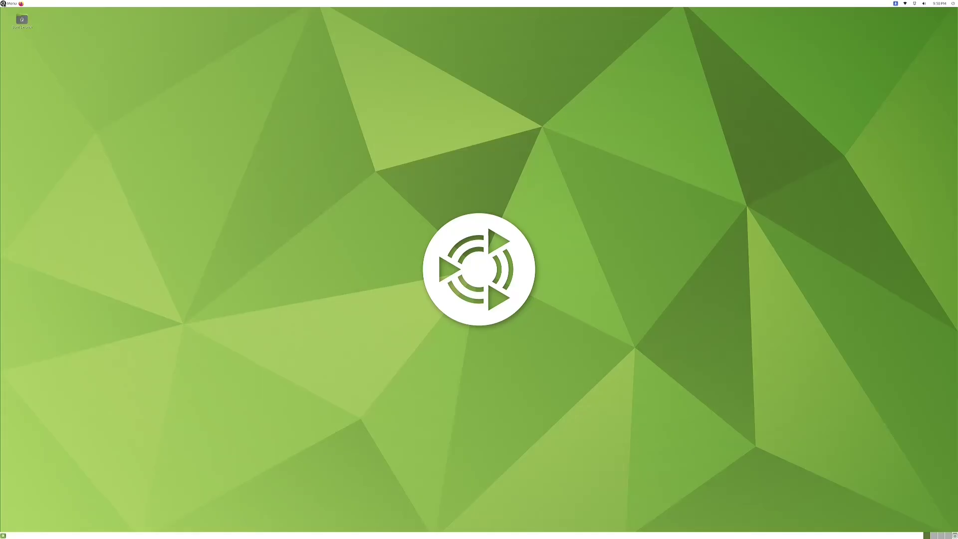
# Step: Open the Displays preferences from the Control Center and set the monitor's resolution to 1920 x 1080
pyautogui.click(3, 4)
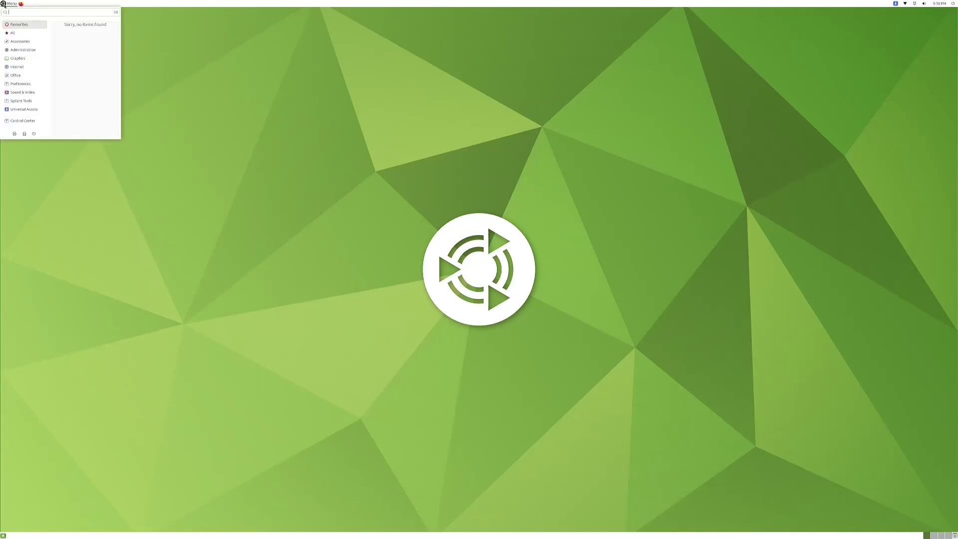
pyautogui.moveTo(21, 102)
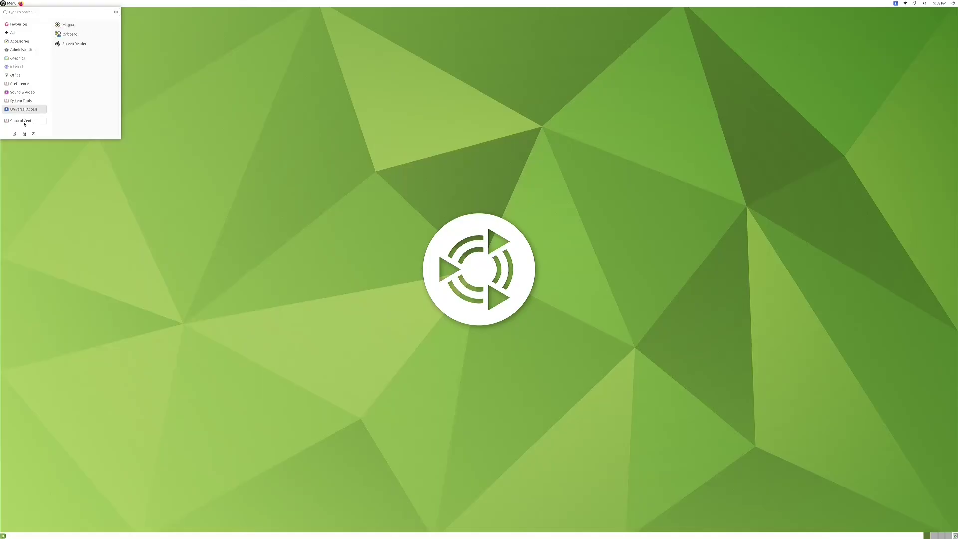
pyautogui.click(24, 123)
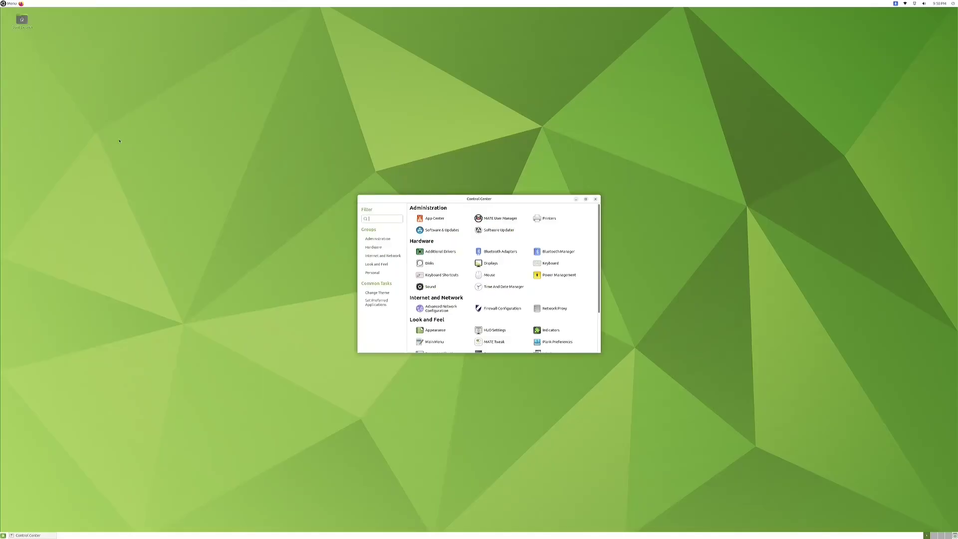
pyautogui.click(490, 263)
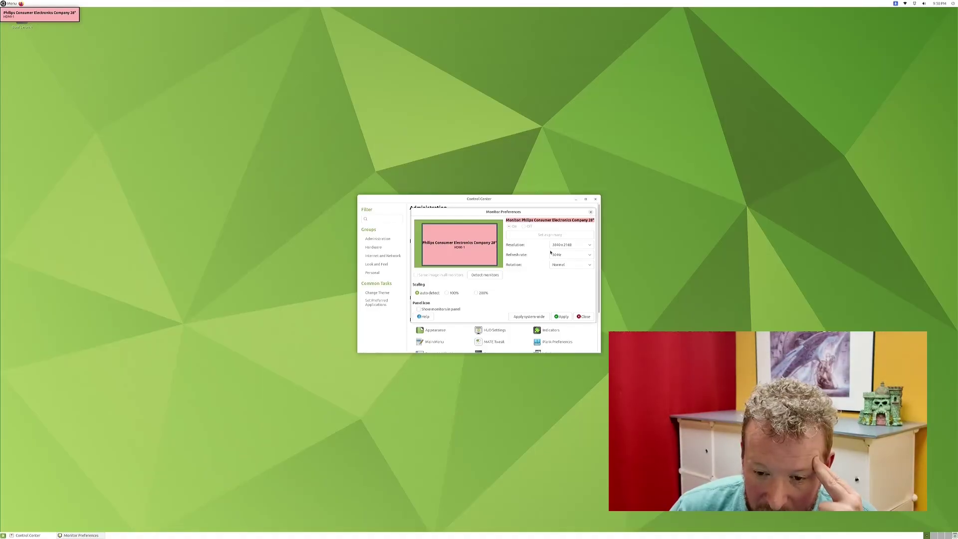
pyautogui.click(570, 245)
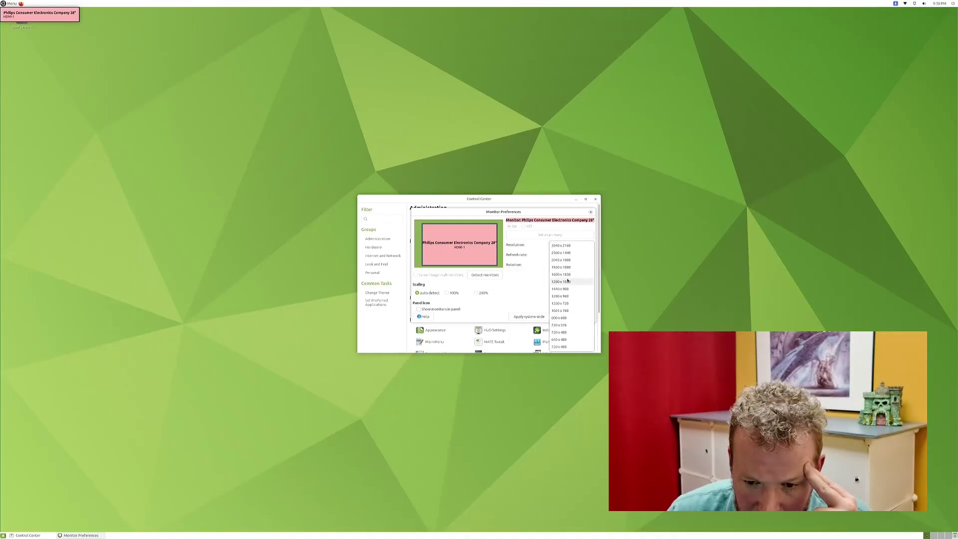
pyautogui.click(565, 268)
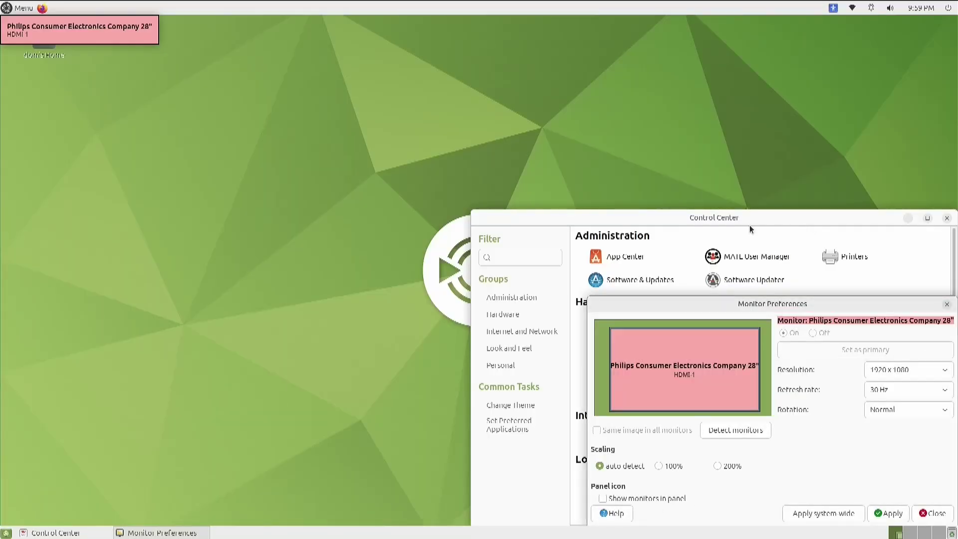
# Step: Rearrange the Control Center and Monitor Preferences windows, testing half-screen tiling and restoring on the Control Center
pyautogui.moveTo(748, 217); pyautogui.dragTo(260, 57)
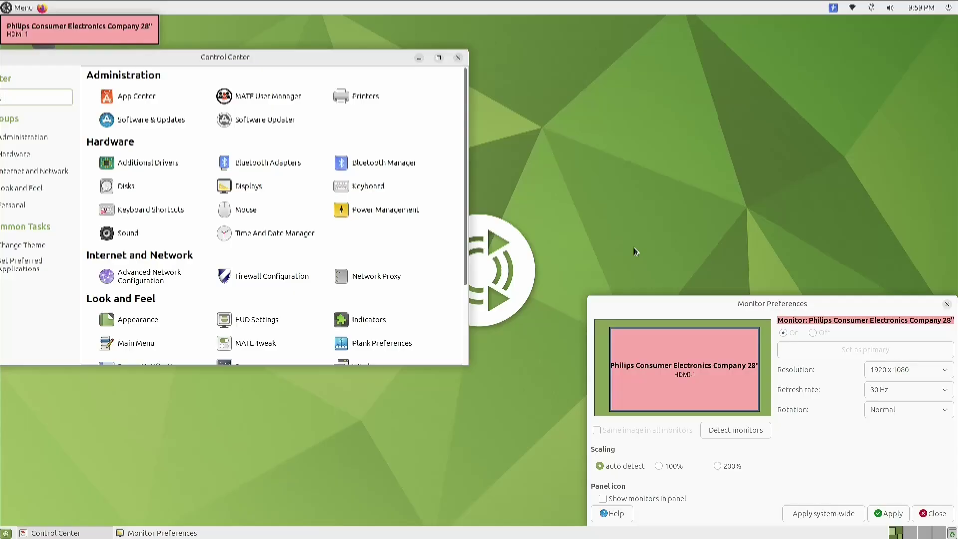
pyautogui.moveTo(778, 302); pyautogui.dragTo(535, 155)
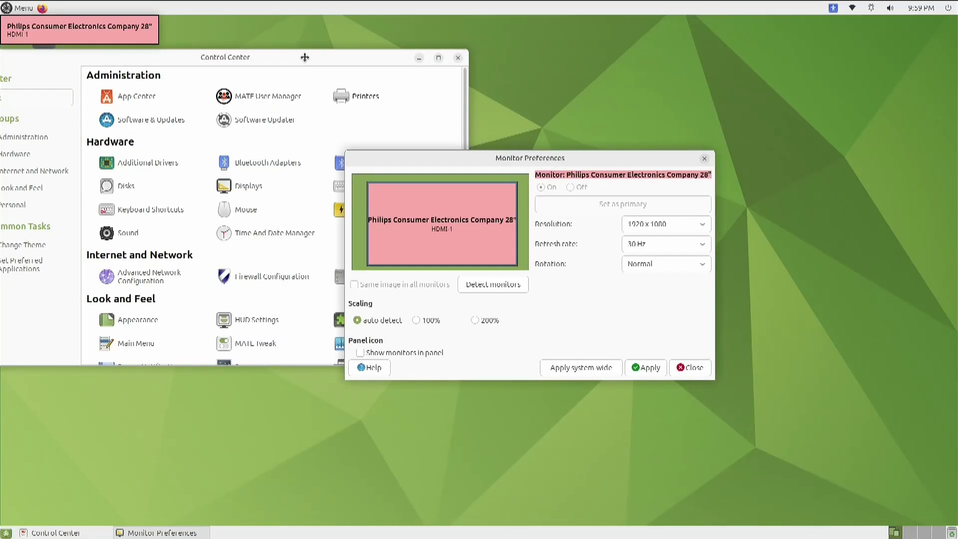
pyautogui.moveTo(301, 57); pyautogui.dragTo(3, 57)
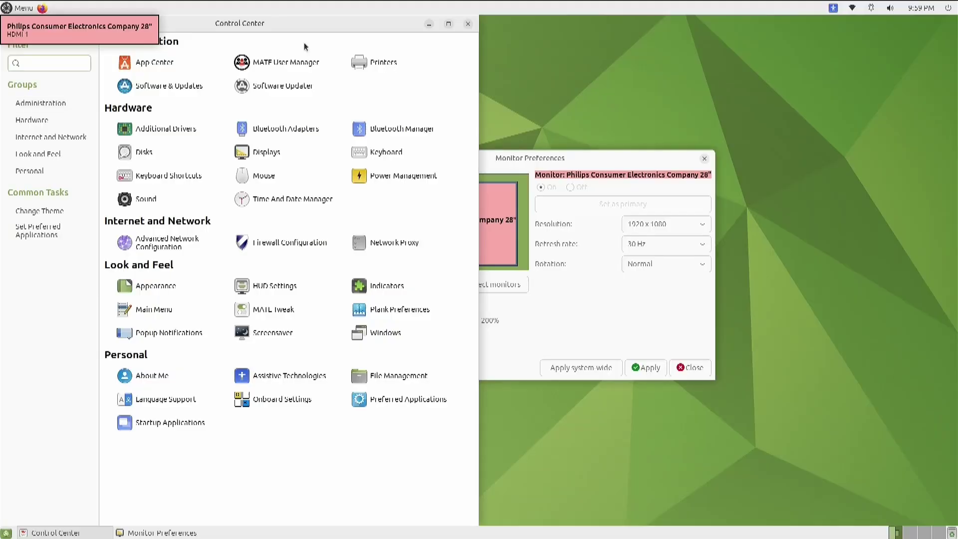
pyautogui.moveTo(288, 26); pyautogui.dragTo(384, 88)
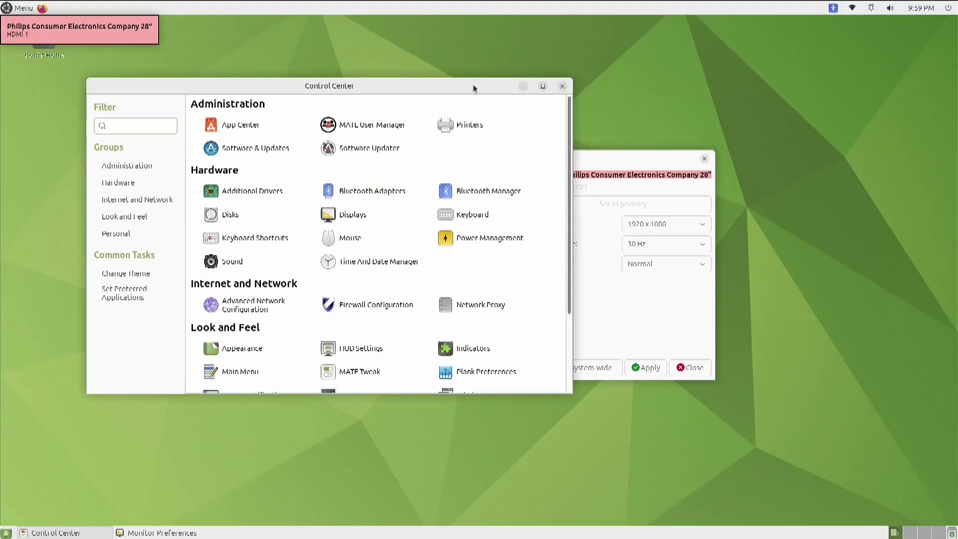
pyautogui.moveTo(473, 85); pyautogui.dragTo(11, 189)
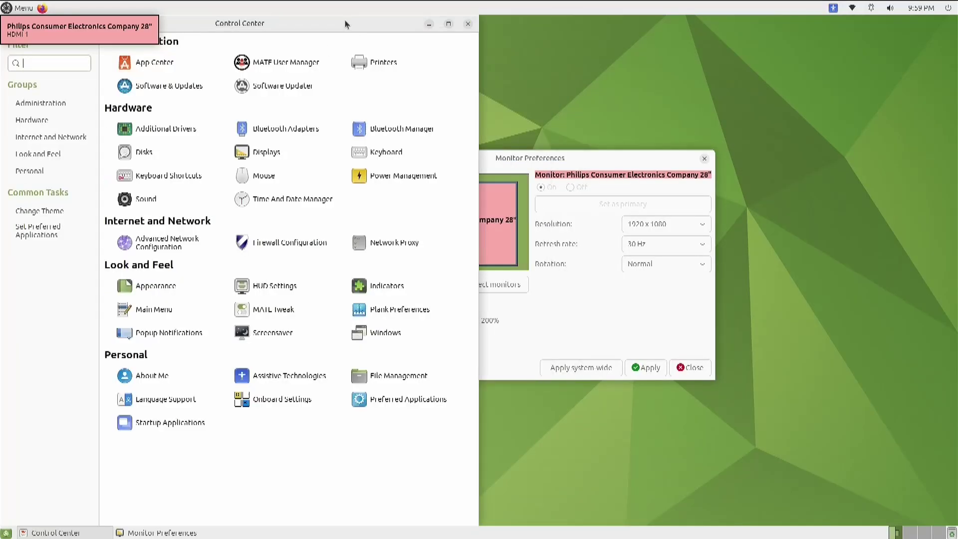
pyautogui.moveTo(347, 27); pyautogui.dragTo(344, 75)
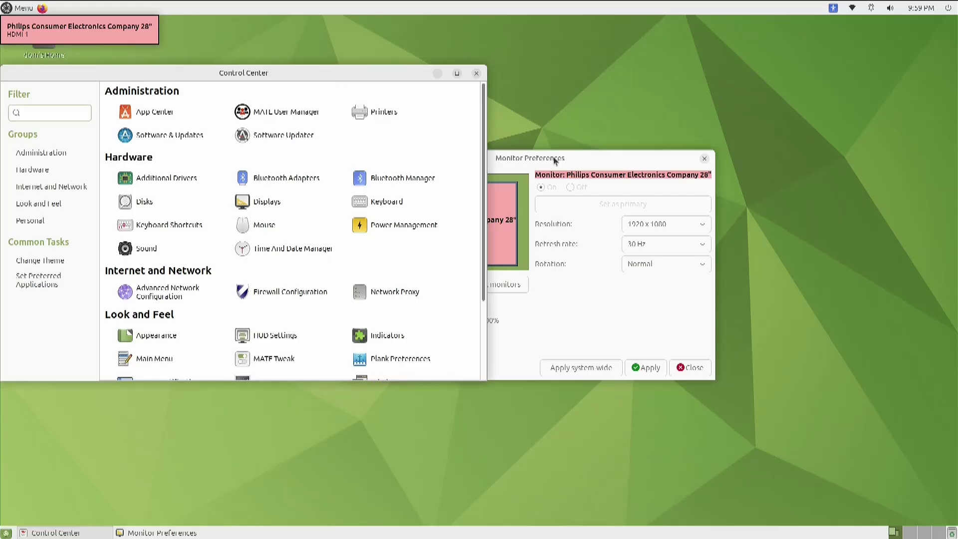
# Step: Bring Monitor Preferences to the front and select 200% scaling
pyautogui.click(555, 160)
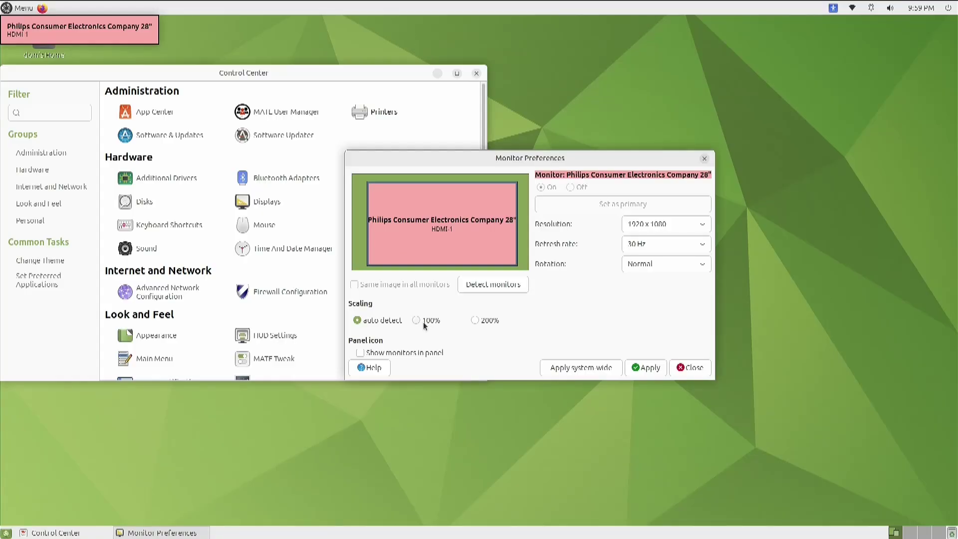
pyautogui.click(475, 320)
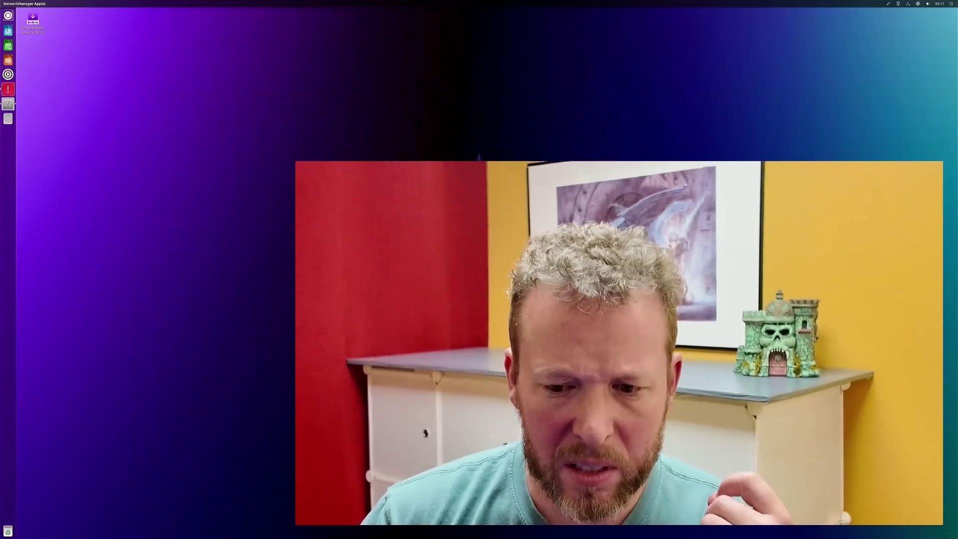
# Step: In the Ubuntu Unity live session, dismiss the Keyboard Shortcuts overlay and Wi-Fi notice, and decline to send the internal error reports
pyautogui.press('super')
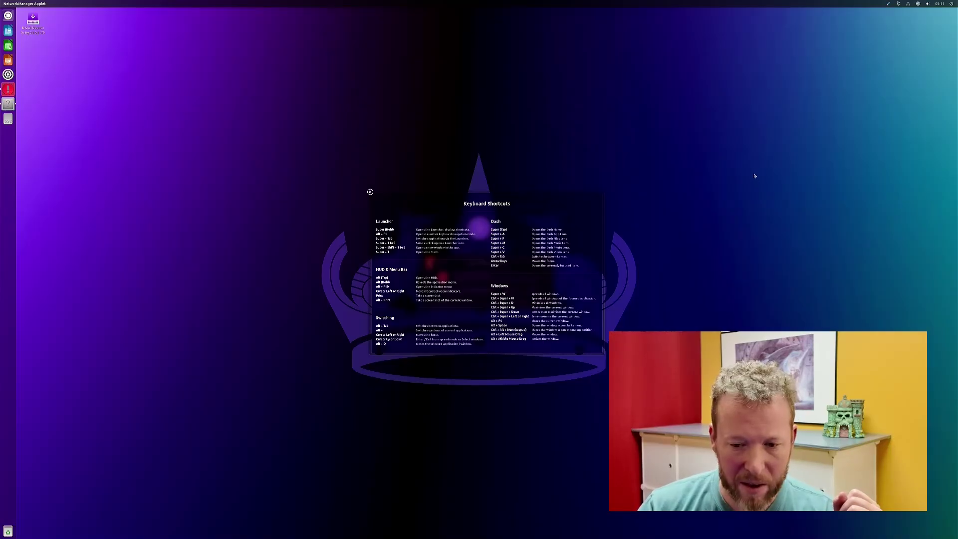
pyautogui.click(455, 195)
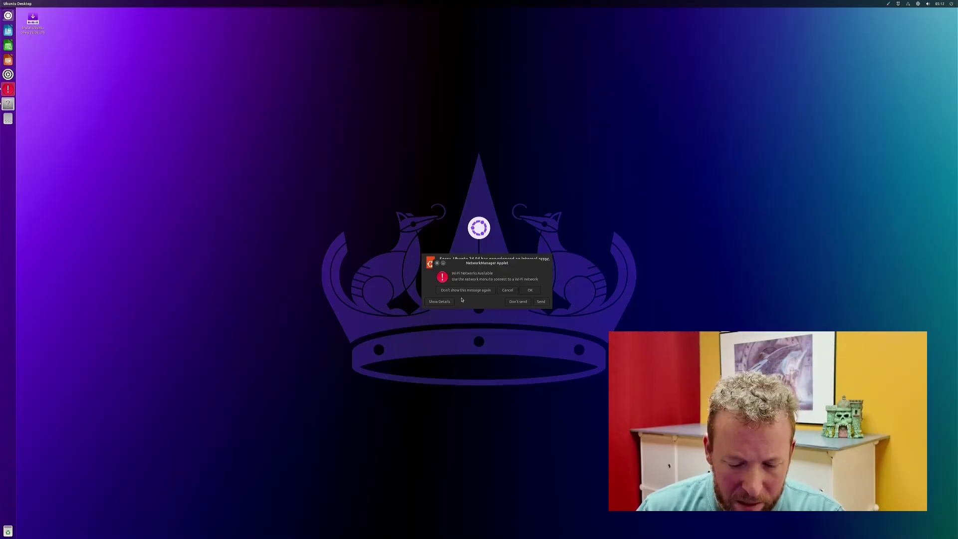
pyautogui.click(531, 290)
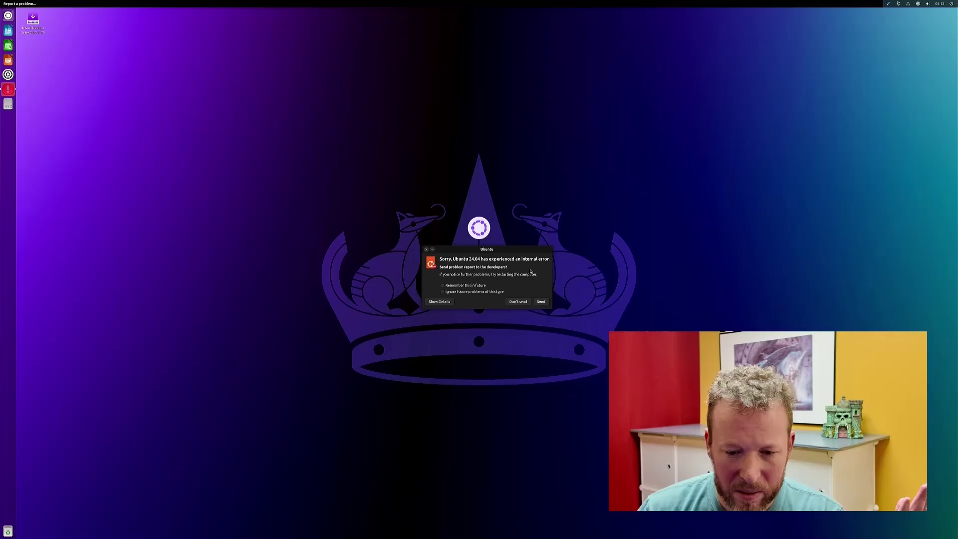
pyautogui.click(514, 302)
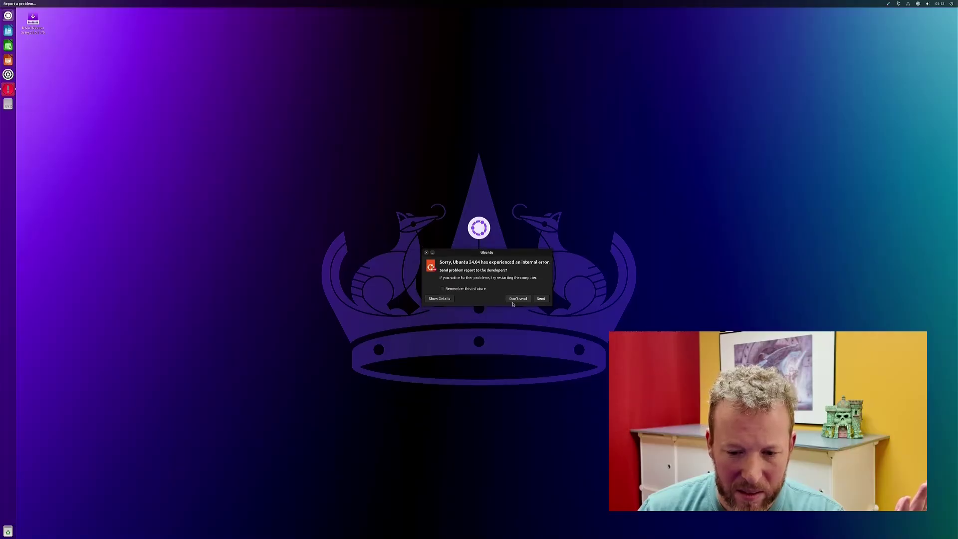
pyautogui.click(516, 299)
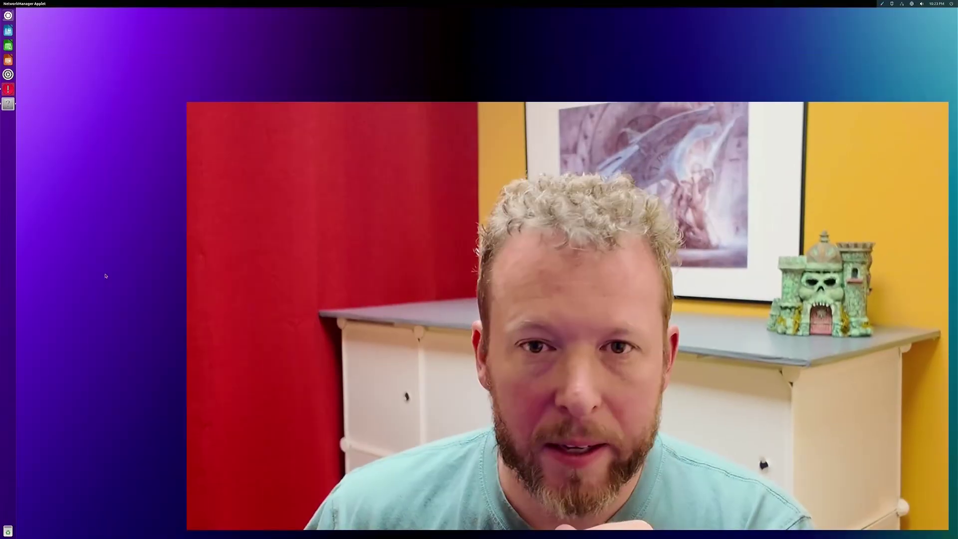
# Step: In the installed Ubuntu Unity system, clear the shortcuts overlay and Wi-Fi notice, and decline to send the error report
pyautogui.press('super')
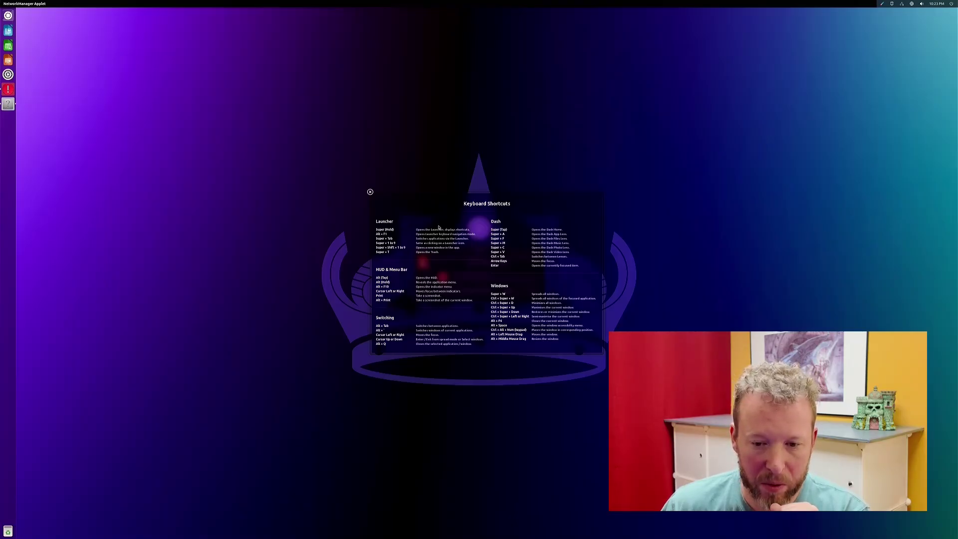
pyautogui.click(370, 192)
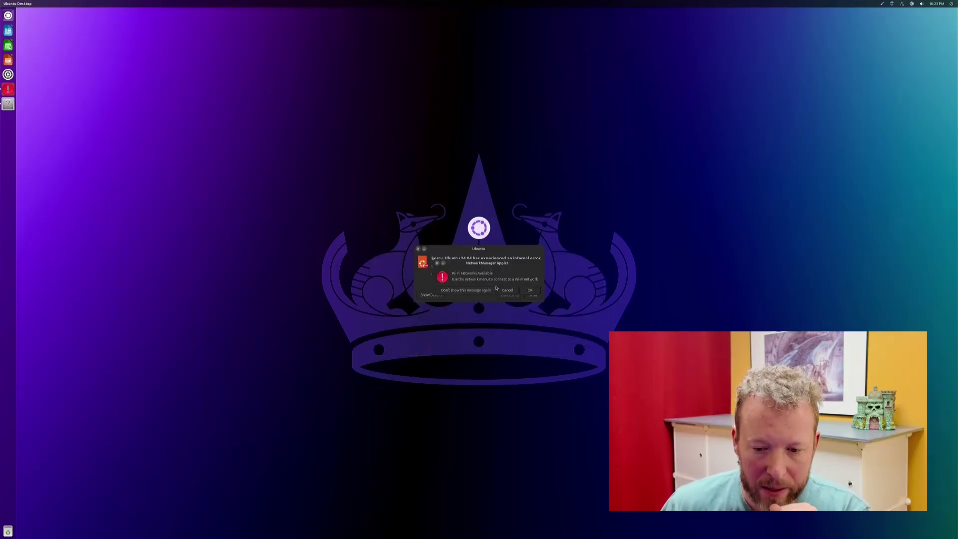
pyautogui.click(532, 290)
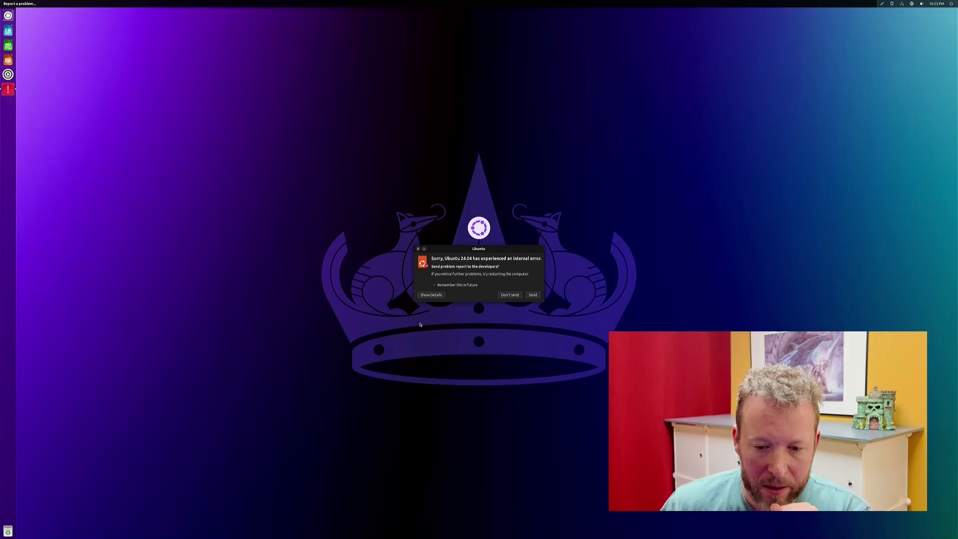
pyautogui.click(514, 295)
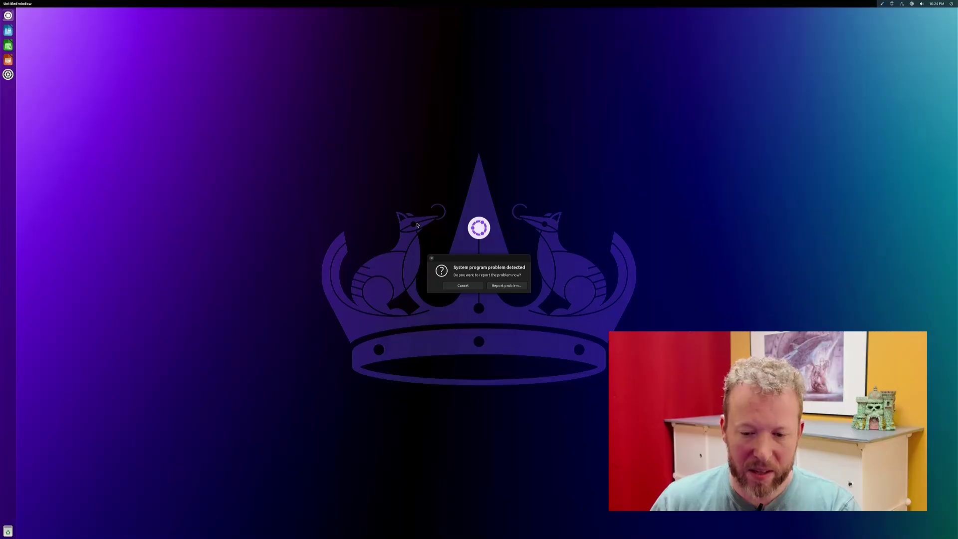
# Step: Acknowledge the repeated Wi-Fi notice, check the network options, and cancel the system program problem report
pyautogui.click(507, 286)
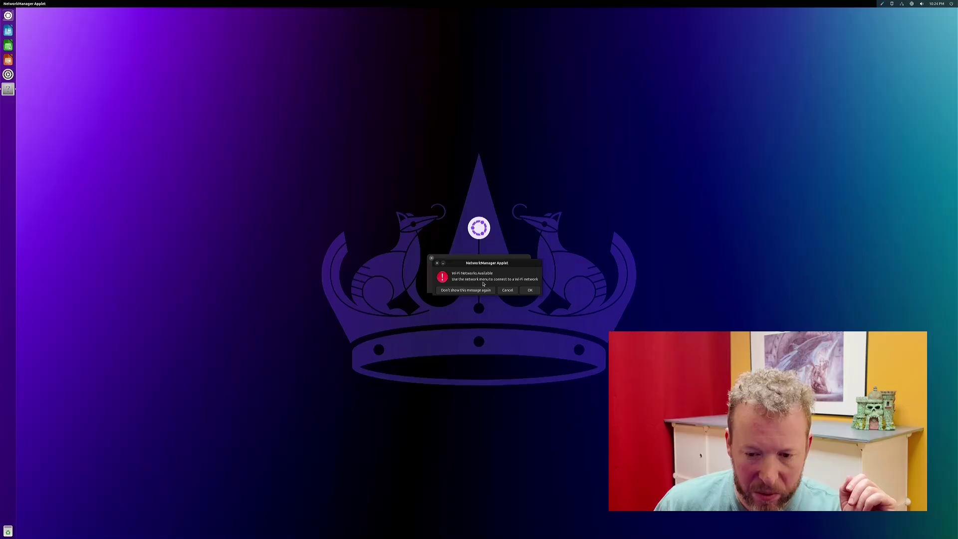
pyautogui.click(527, 292)
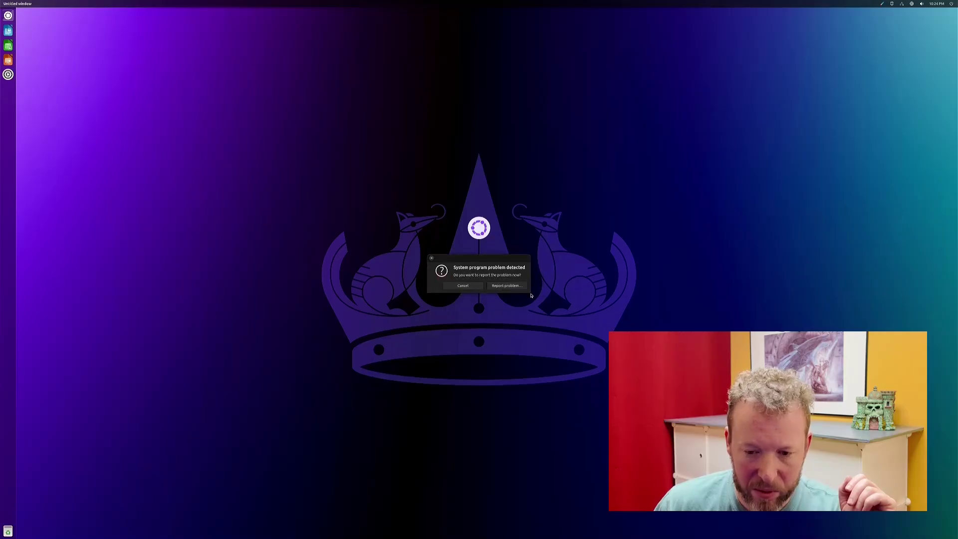
pyautogui.click(902, 4)
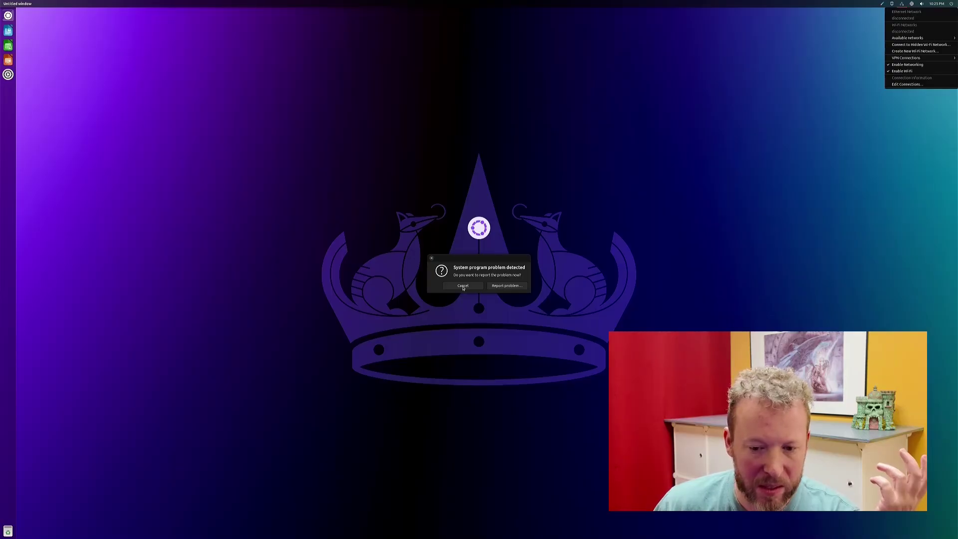
pyautogui.click(510, 289)
pyautogui.click(463, 285)
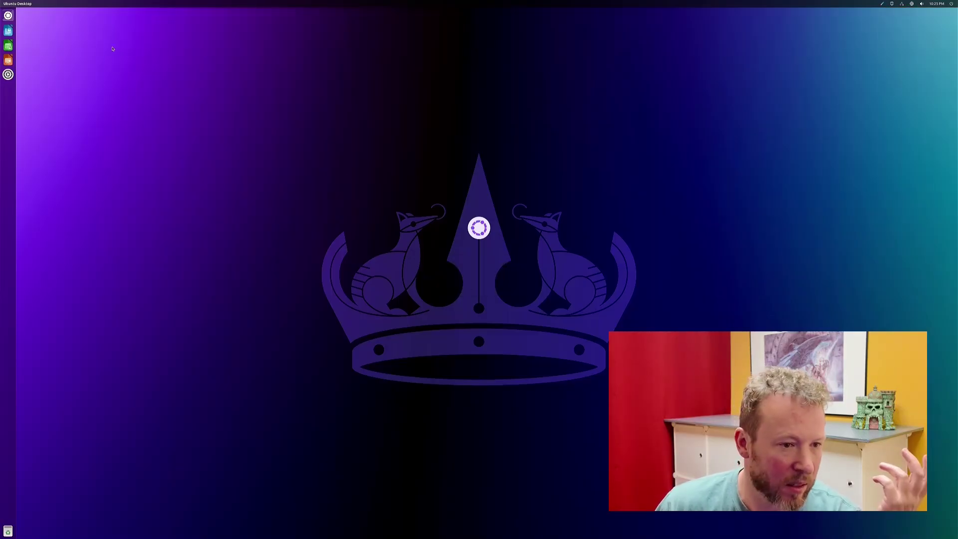
# Step: Open the Network settings from System Settings and connect to the first SHAW Wi-Fi network listed
pyautogui.click(8, 74)
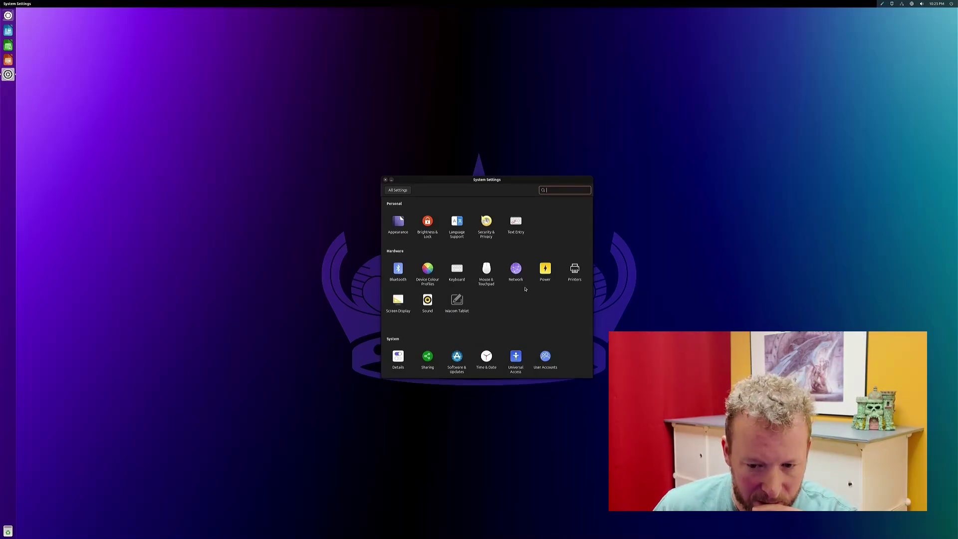
pyautogui.click(519, 272)
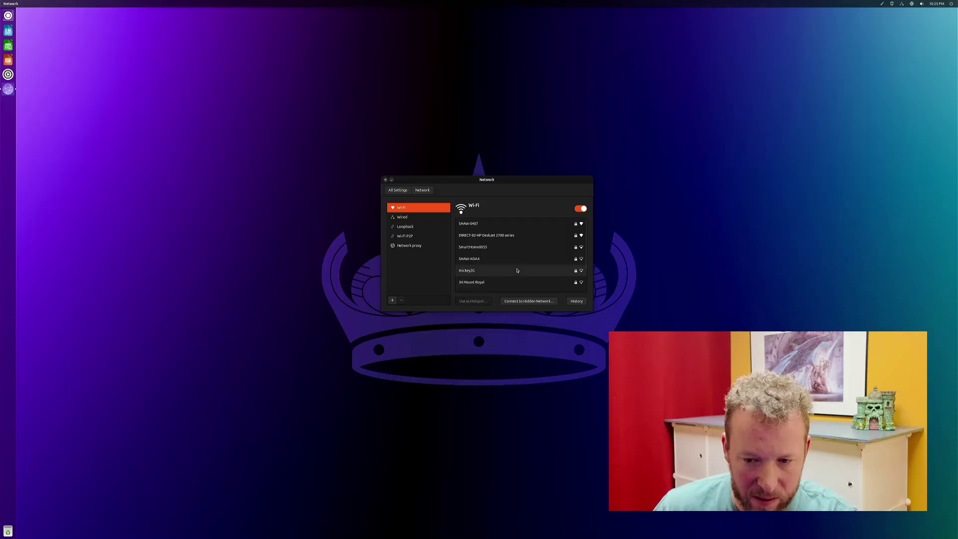
pyautogui.click(493, 227)
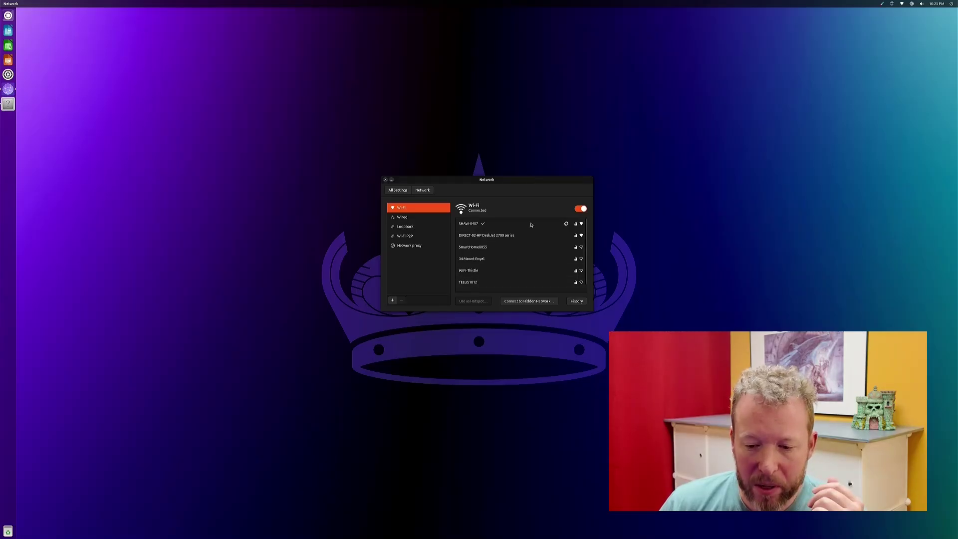
# Step: Close the Network settings and acknowledge the notices about the Wi-Fi connection and disconnection
pyautogui.click(543, 155)
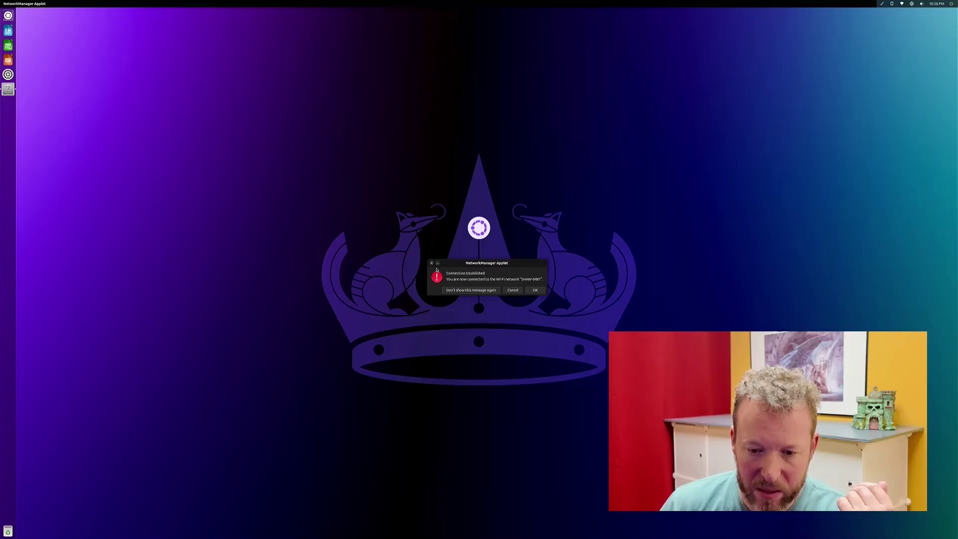
pyautogui.click(535, 289)
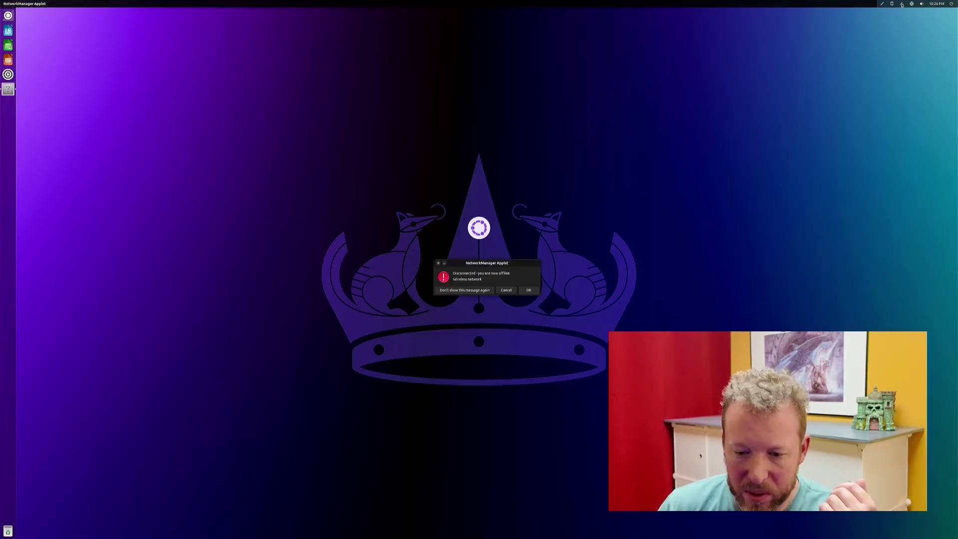
pyautogui.click(531, 292)
# Step: Reconnect to Wi-Fi by choosing a network from the list of available networks
pyautogui.click(901, 4)
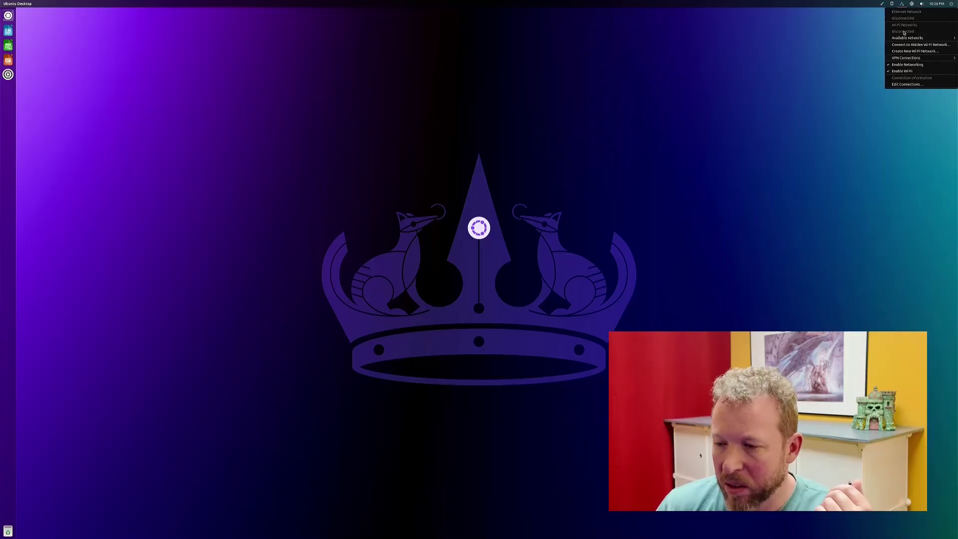
pyautogui.moveTo(902, 39)
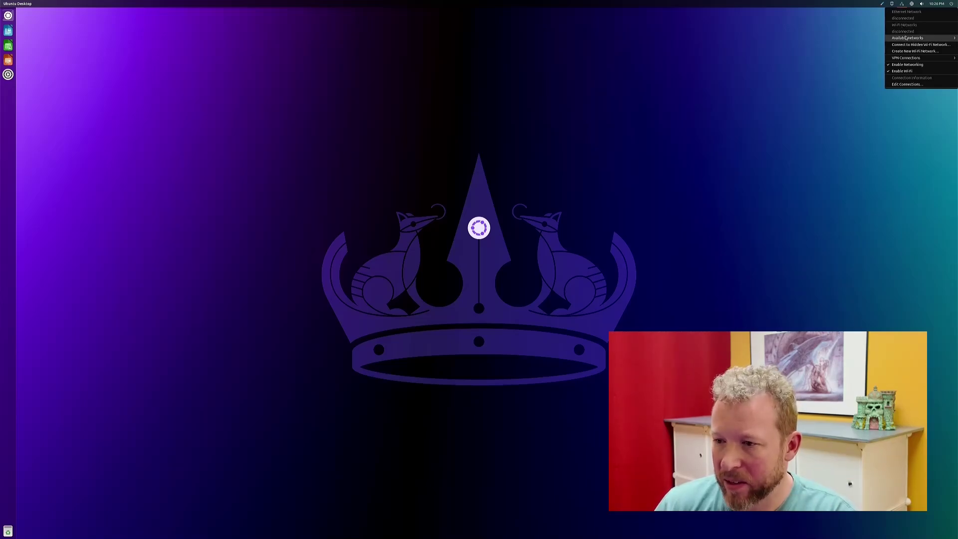
pyautogui.click(783, 47)
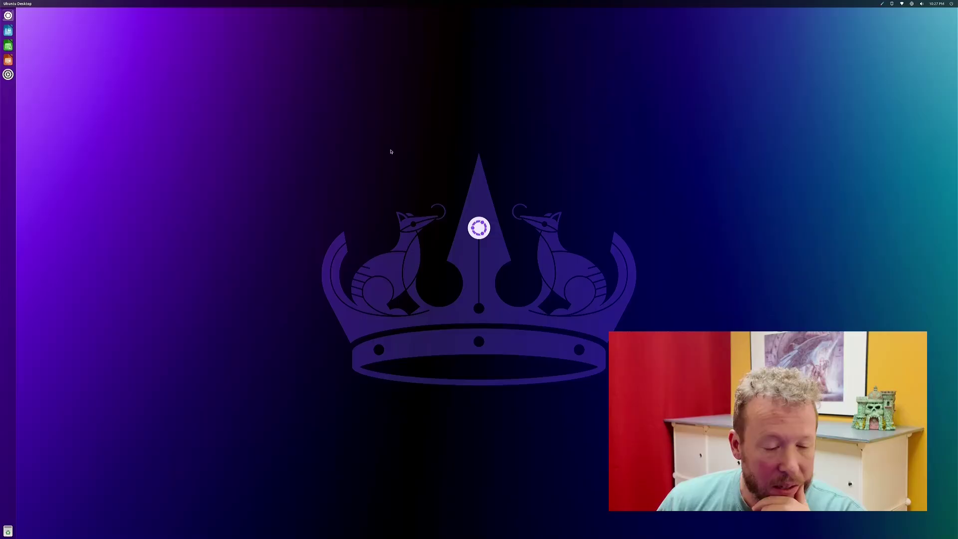
# Step: Launch LibreOffice Writer, dismiss its release notes notice, and check the session options
pyautogui.click(9, 30)
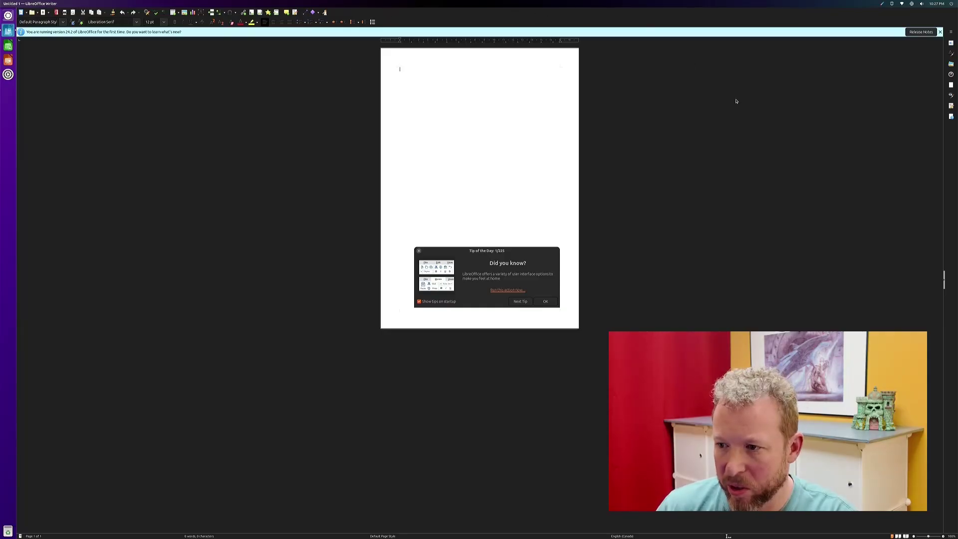
pyautogui.click(940, 32)
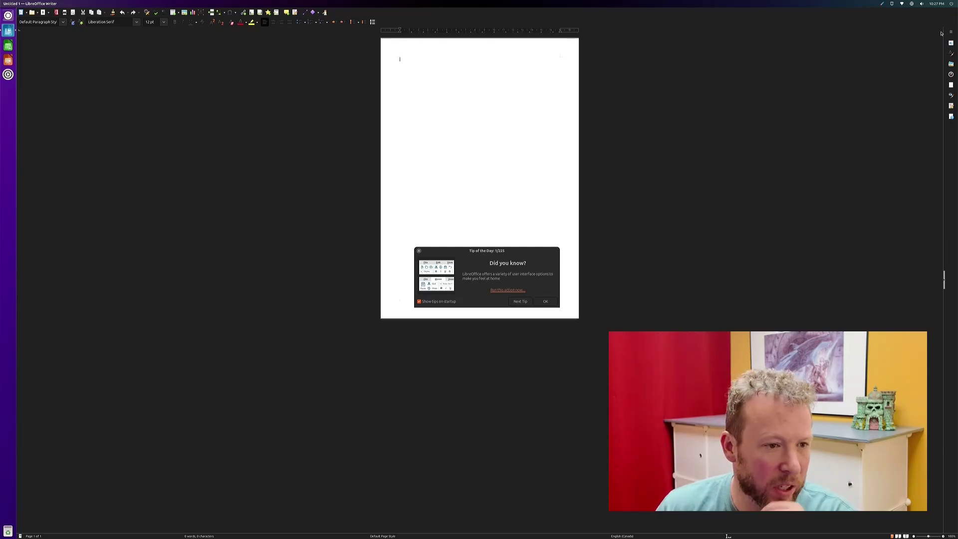
pyautogui.click(951, 4)
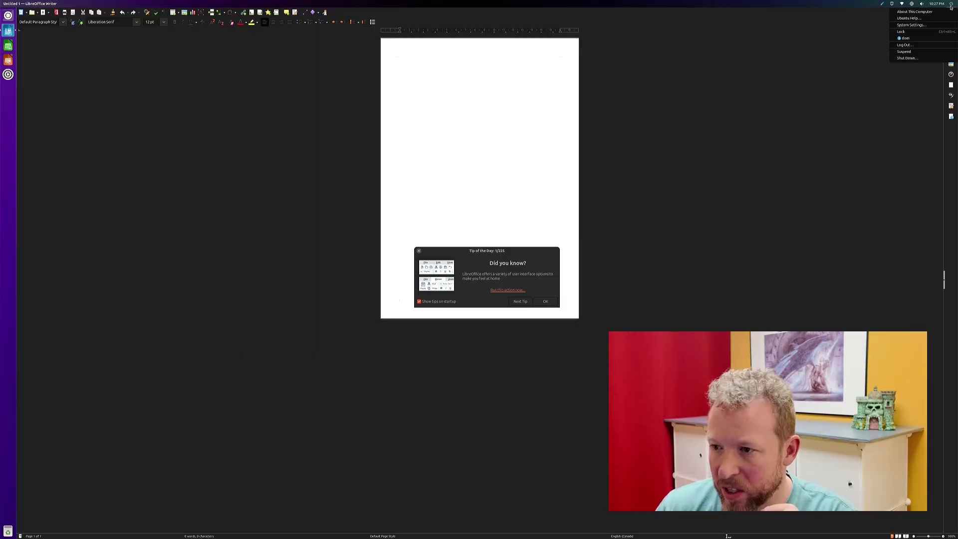
pyautogui.click(951, 6)
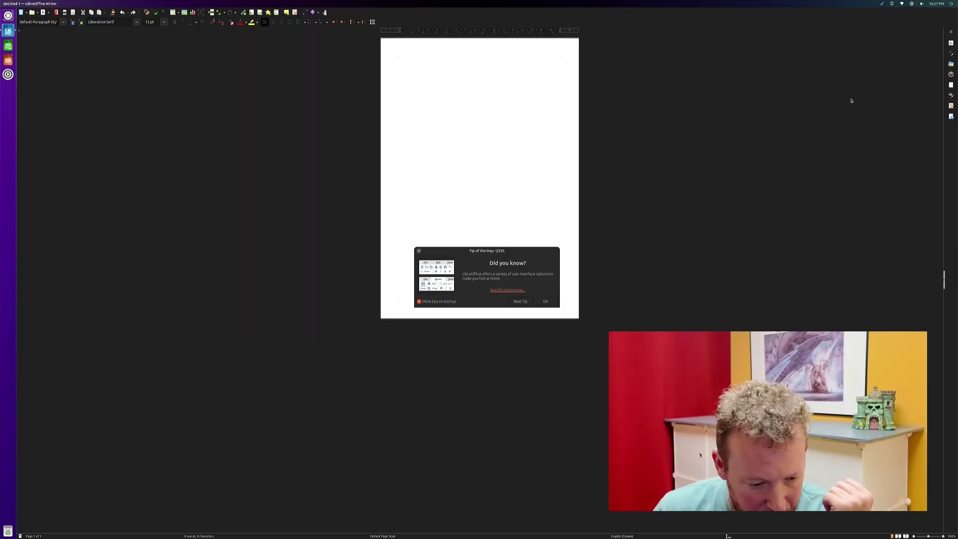
# Step: Create a second blank Writer document, and quit Writer with all its windows
pyautogui.click(21, 13)
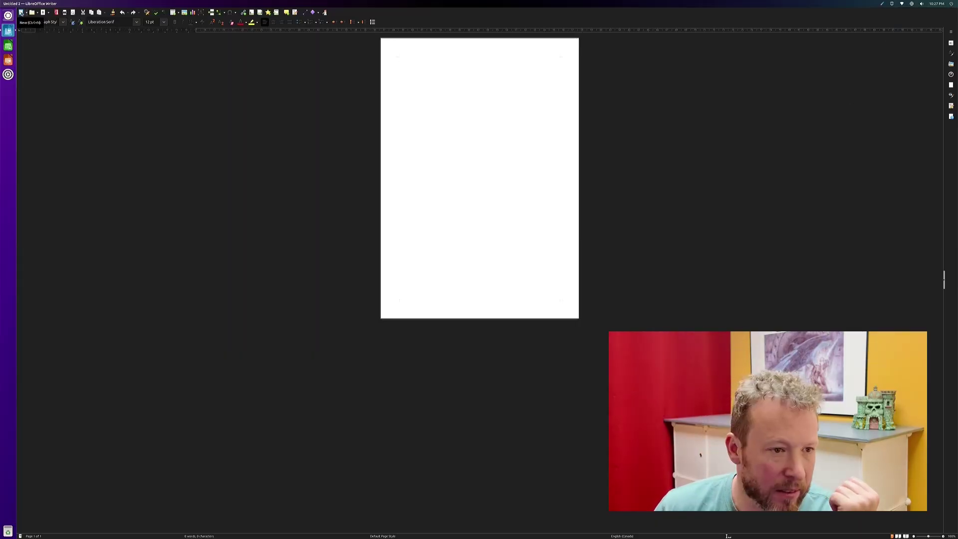
pyautogui.rightClick(7, 35)
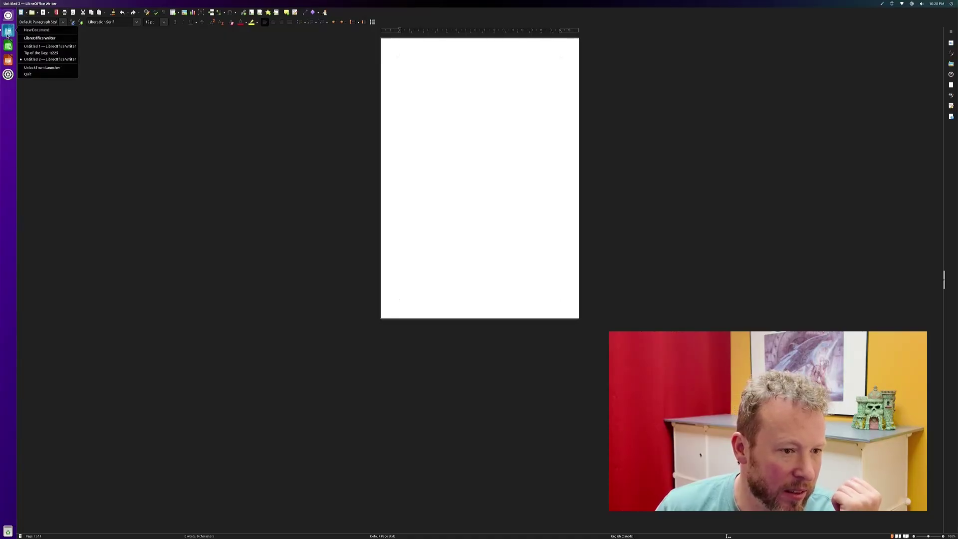
pyautogui.click(28, 75)
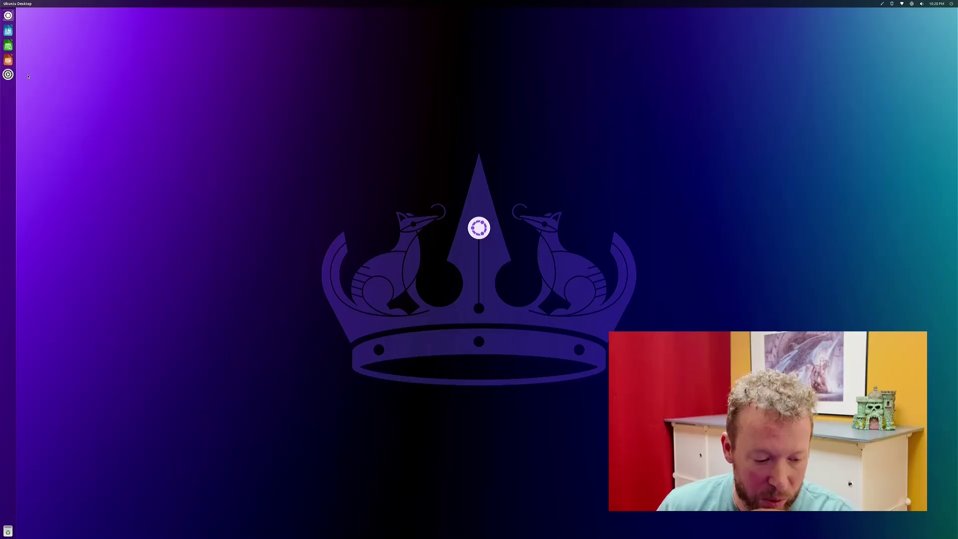
# Step: Look over the application dash, the theme and accent color options, and the desktop's context options
pyautogui.click(7, 16)
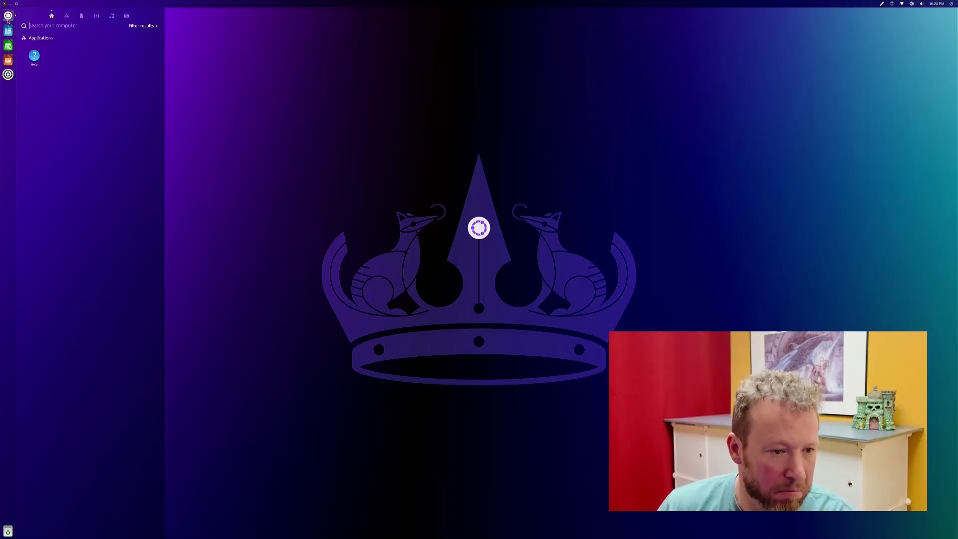
pyautogui.click(174, 71)
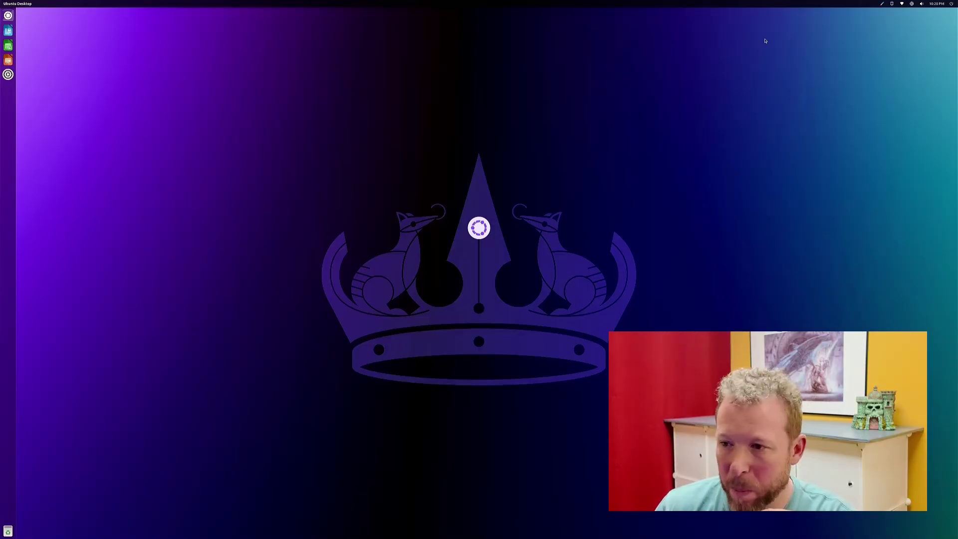
pyautogui.click(882, 4)
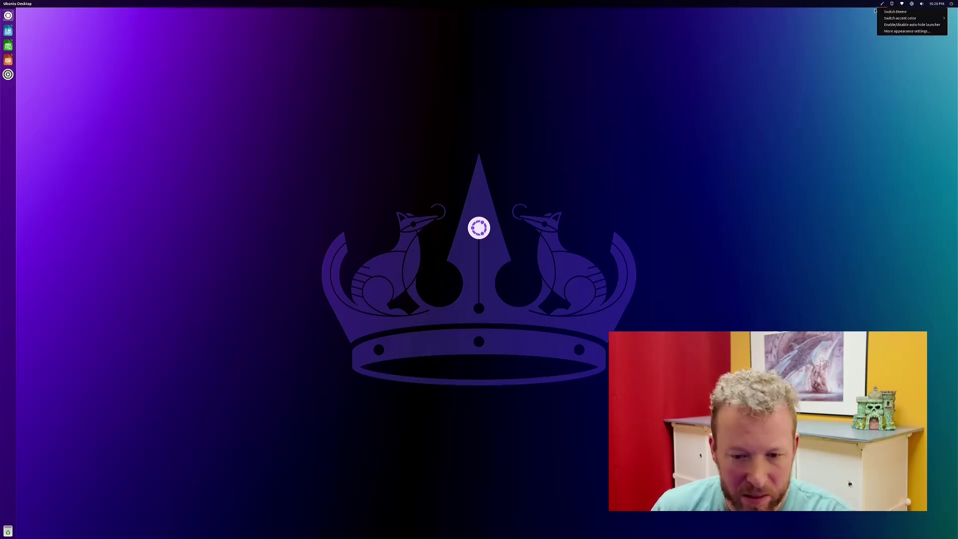
pyautogui.rightClick(388, 191)
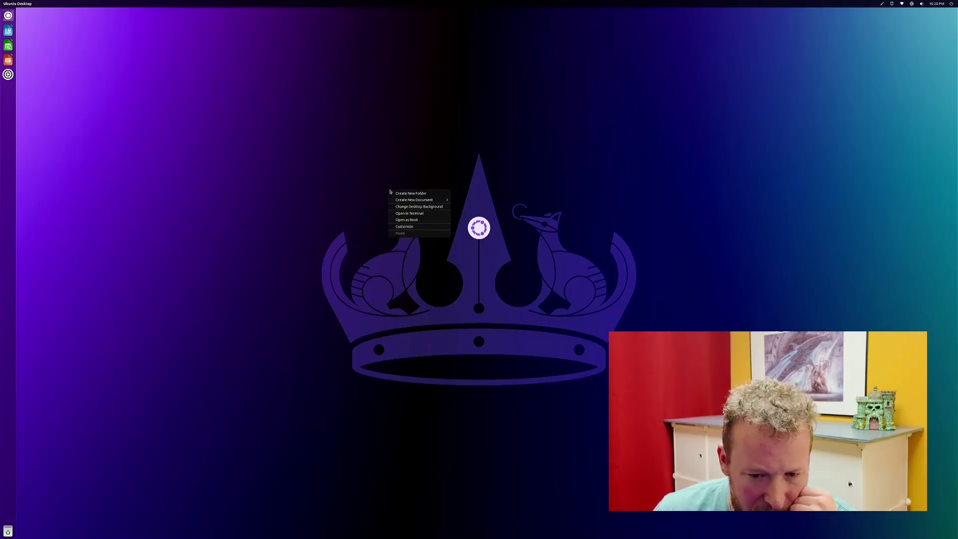
# Step: Set the screen resolution to 1920 x 1080 (16:9), keep this configuration, and close the display settings
pyautogui.click(8, 74)
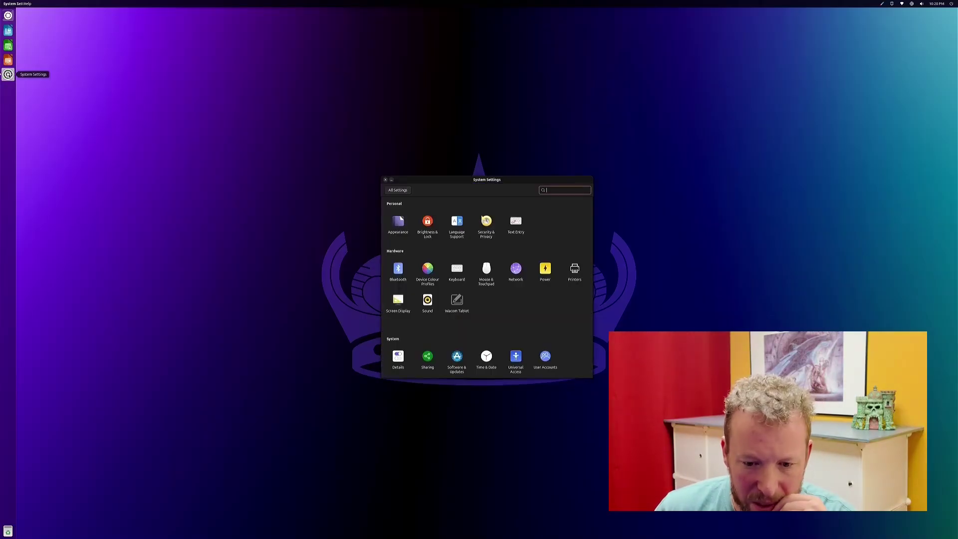
pyautogui.click(397, 300)
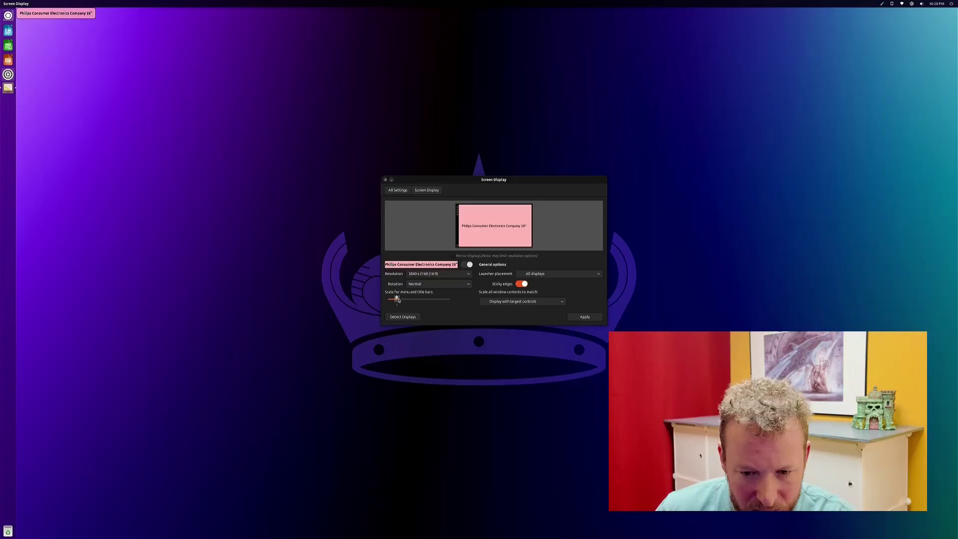
pyautogui.click(469, 275)
pyautogui.click(441, 297)
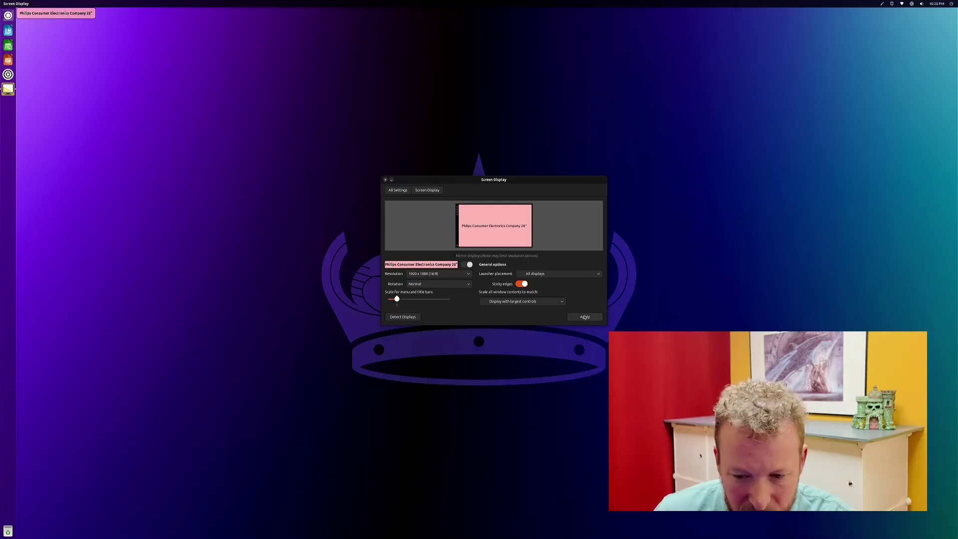
pyautogui.click(584, 317)
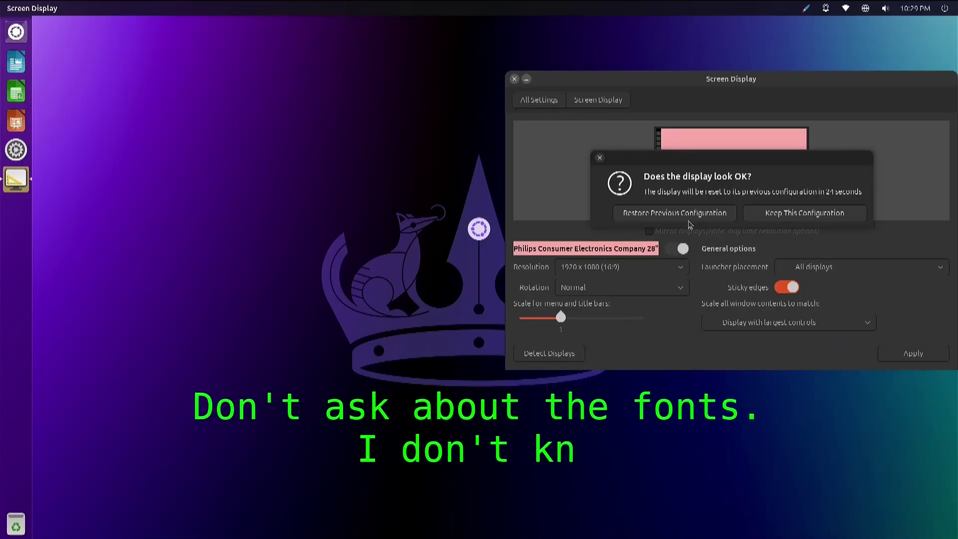
pyautogui.click(787, 213)
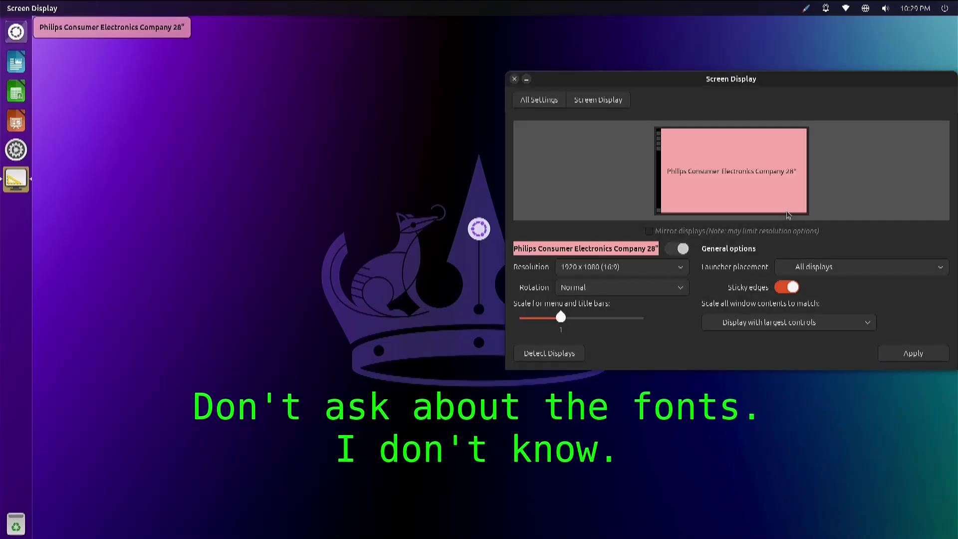
pyautogui.click(515, 79)
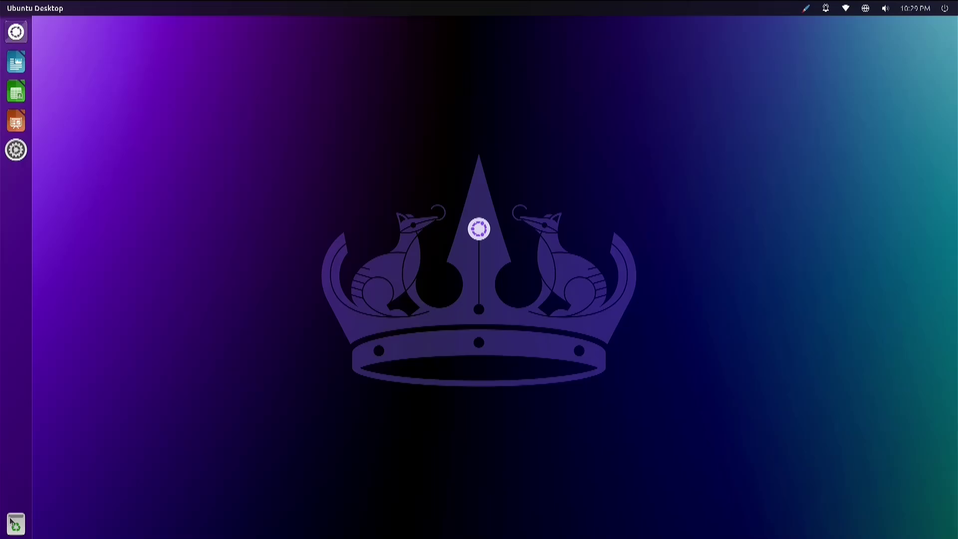
# Step: Try repositioning the System Settings window, close it, and check the keyboard input source options
pyautogui.click(14, 155)
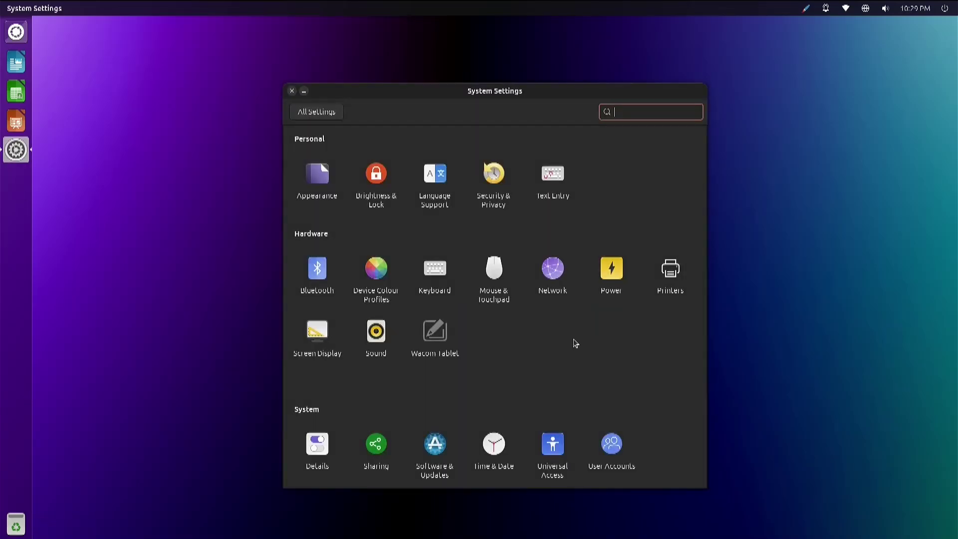
pyautogui.click(760, 125)
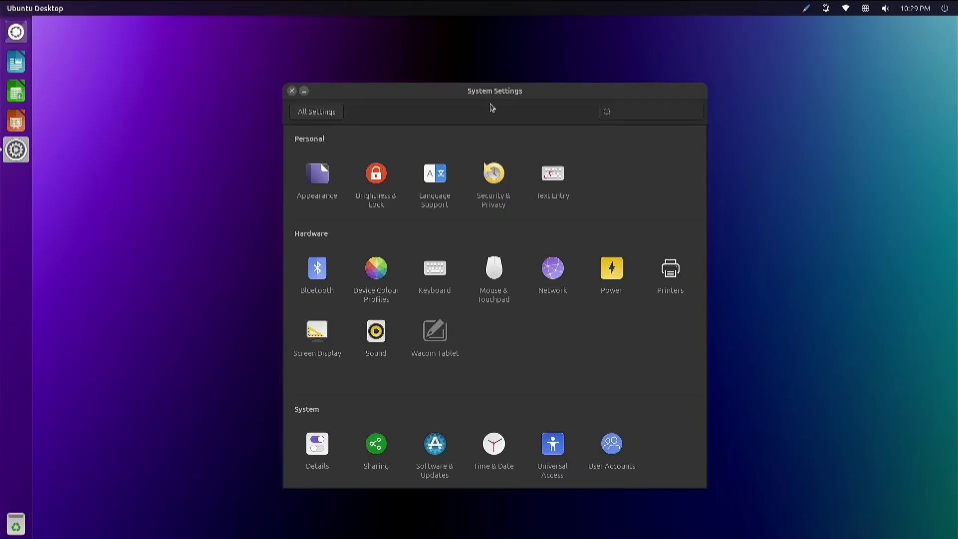
pyautogui.moveTo(485, 88); pyautogui.dragTo(439, 48)
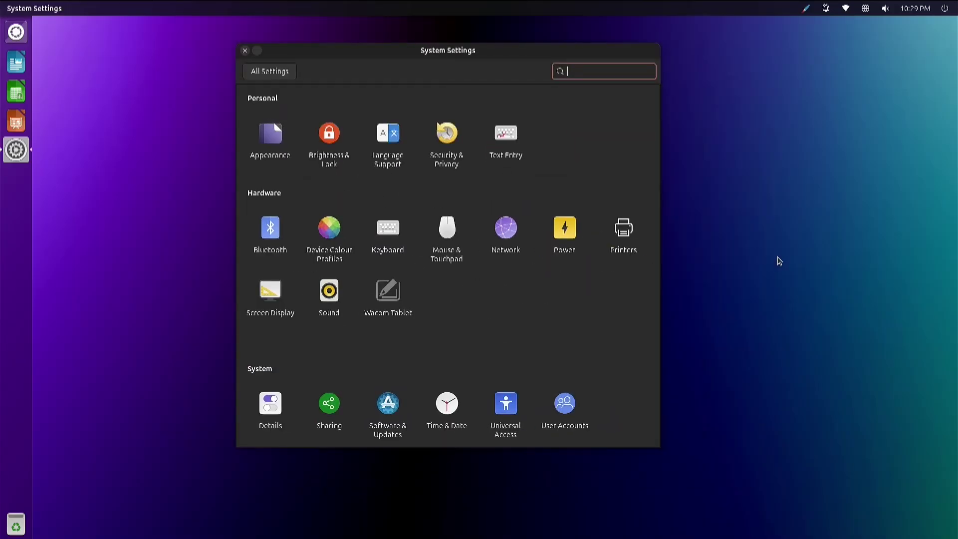
pyautogui.click(245, 50)
pyautogui.click(867, 9)
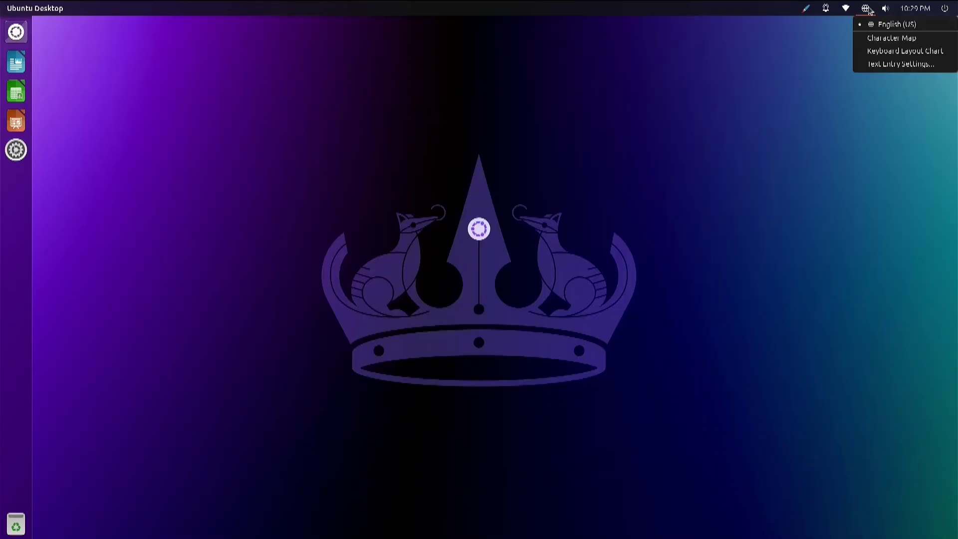
pyautogui.click(868, 10)
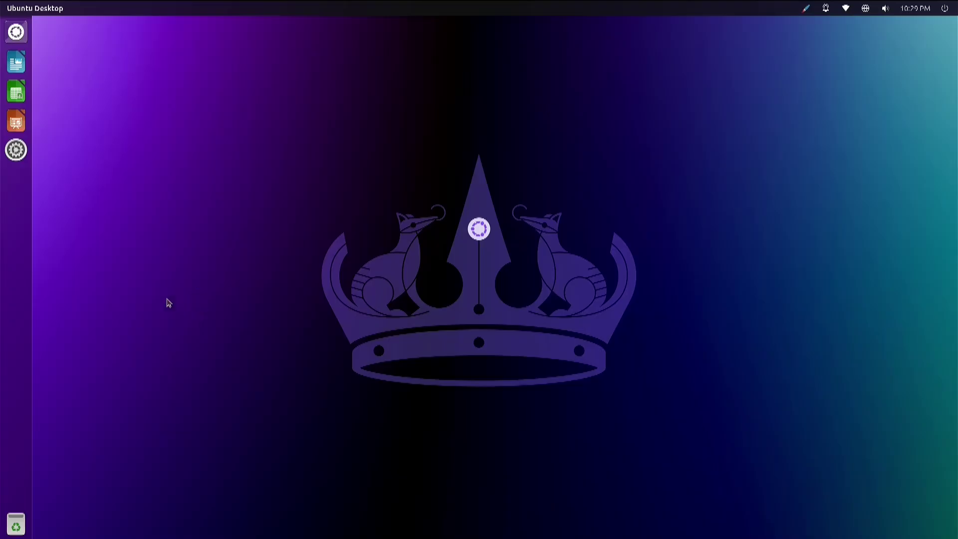
# Step: Search the dash for "fire" and clear the search
pyautogui.click(12, 40)
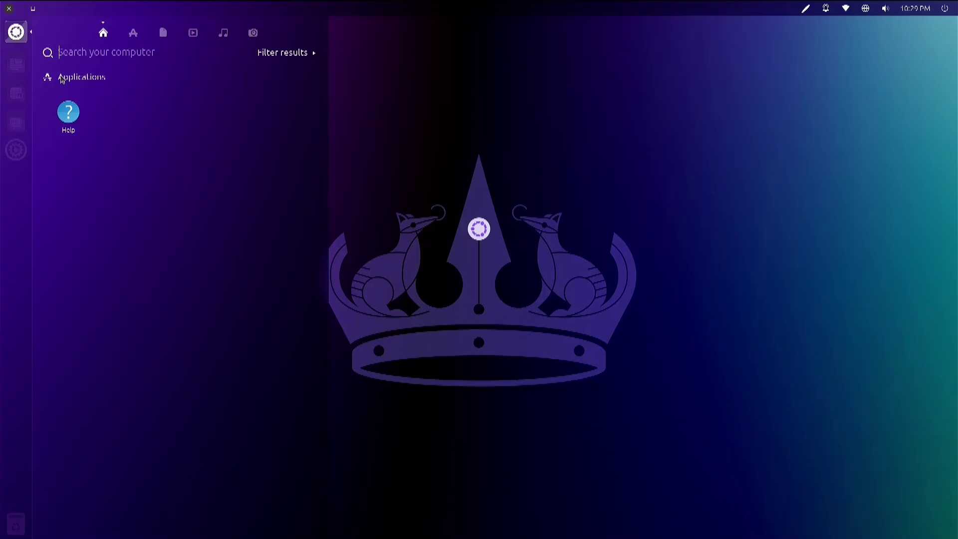
pyautogui.write('fire')
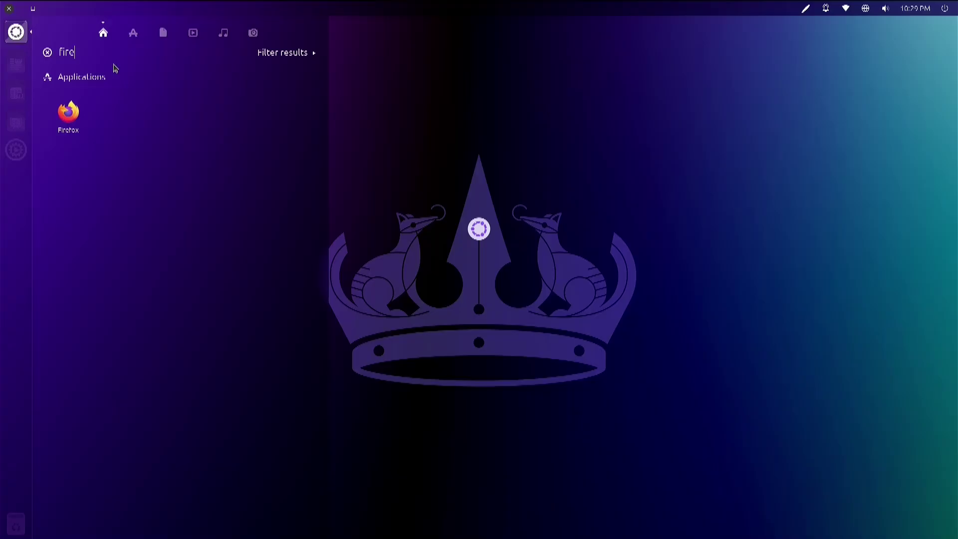
pyautogui.click(397, 111)
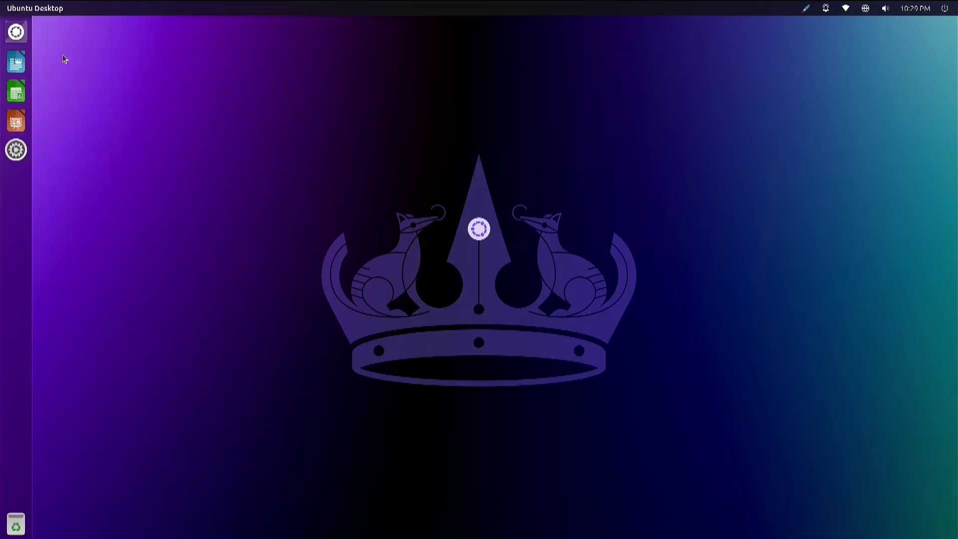
pyautogui.press('super')
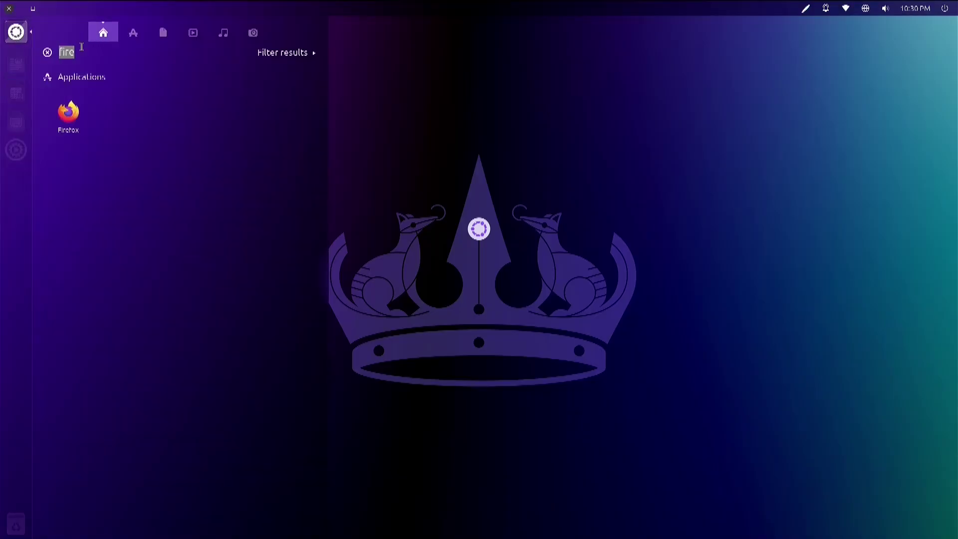
pyautogui.click(47, 53)
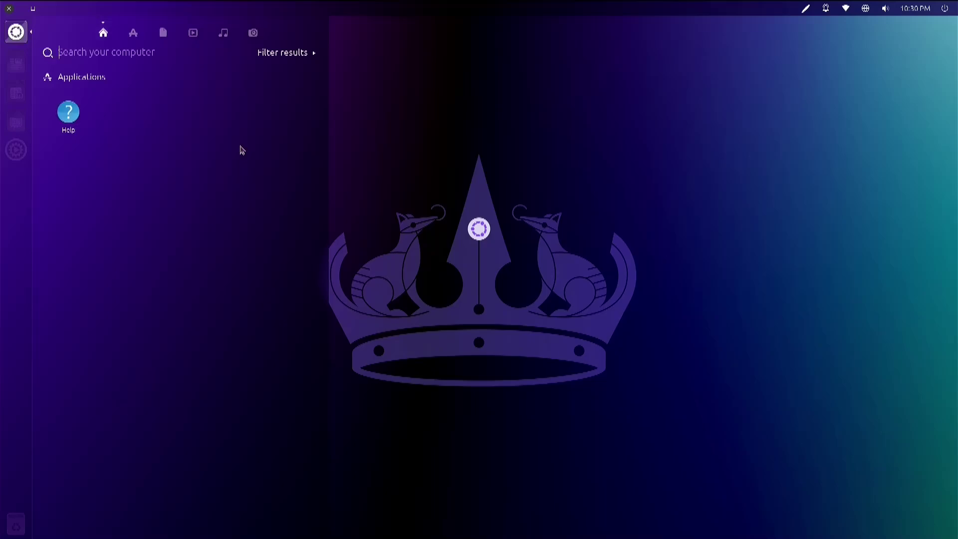
# Step: Expand the full list of installed applications in the dash and launch Firefox
pyautogui.click(134, 34)
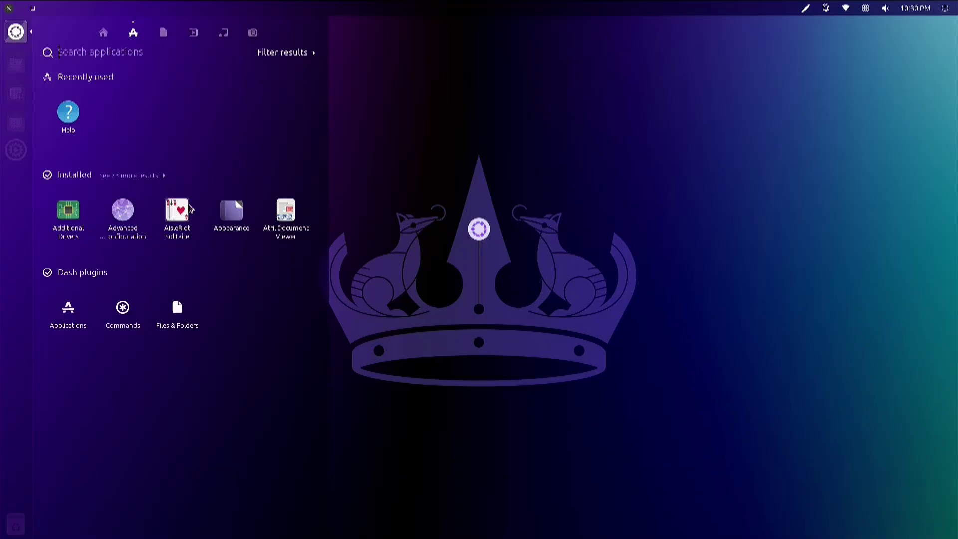
pyautogui.click(168, 183)
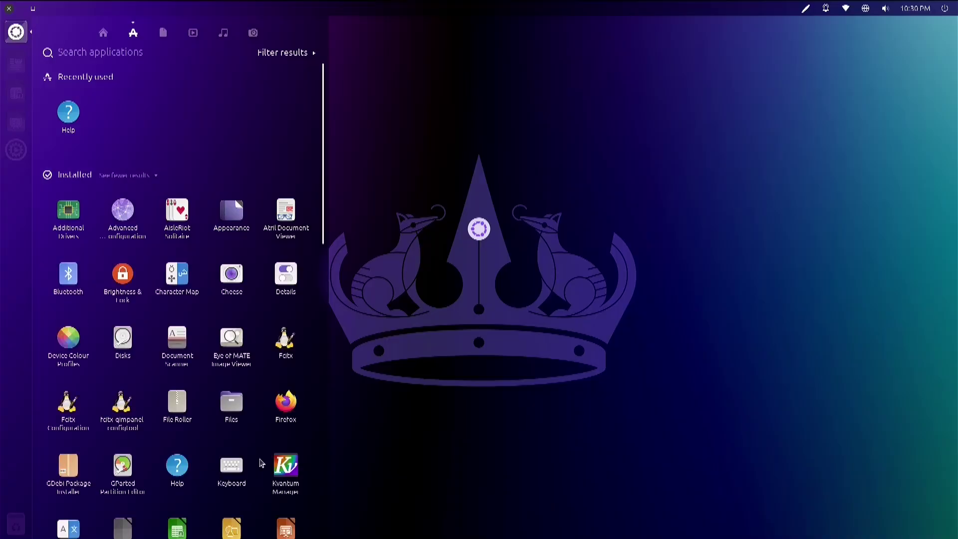
pyautogui.scroll(-2, 252, 417)
pyautogui.click(293, 324)
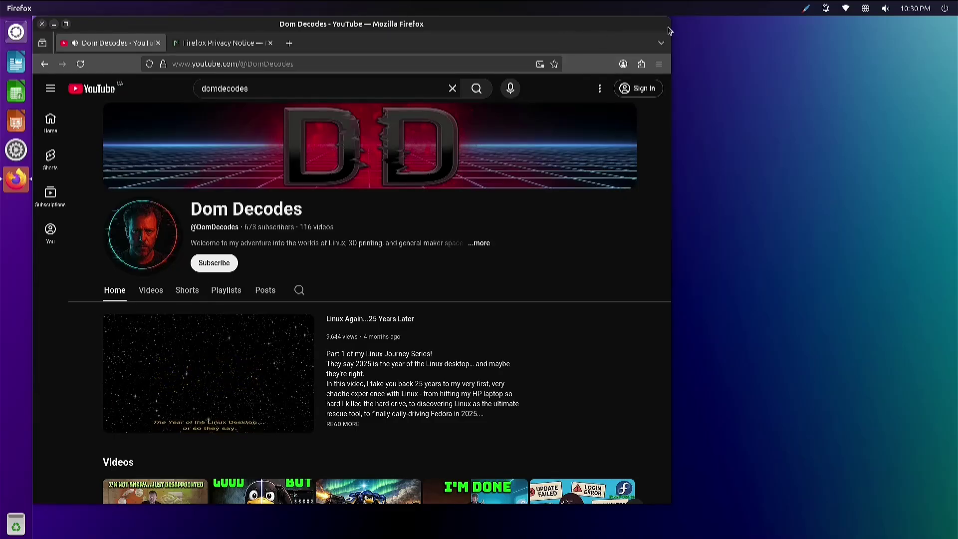
# Step: Close Firefox and look through the dash's files, videos and music categories
pyautogui.click(42, 24)
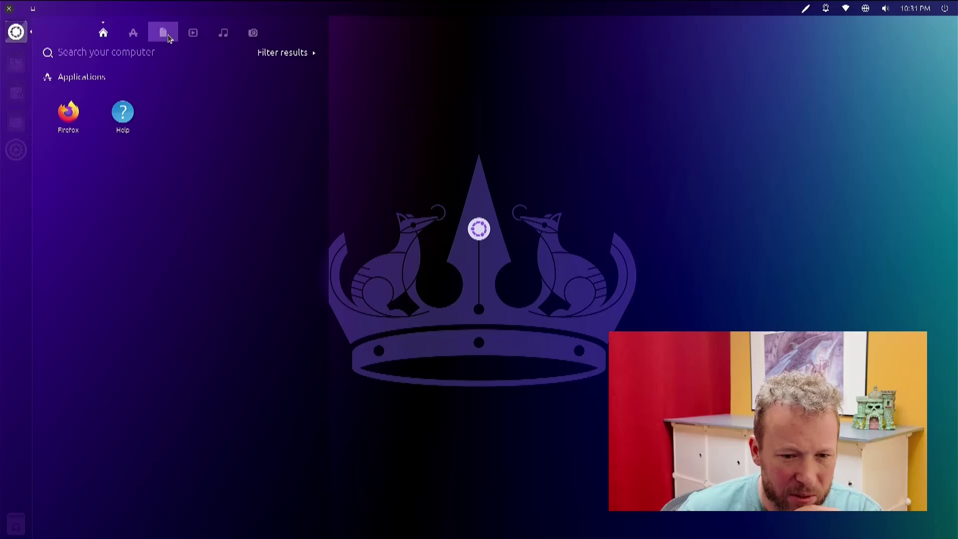
pyautogui.click(165, 34)
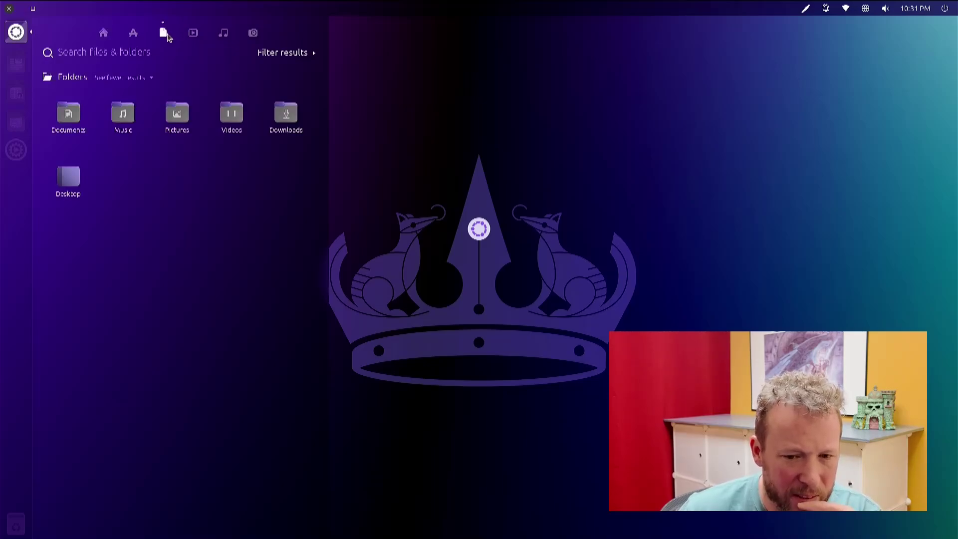
pyautogui.click(193, 33)
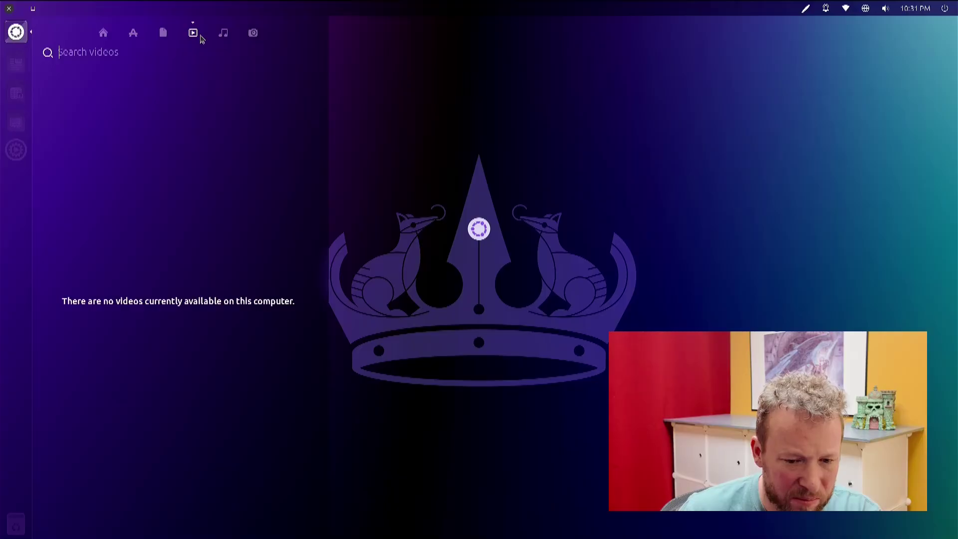
pyautogui.click(223, 39)
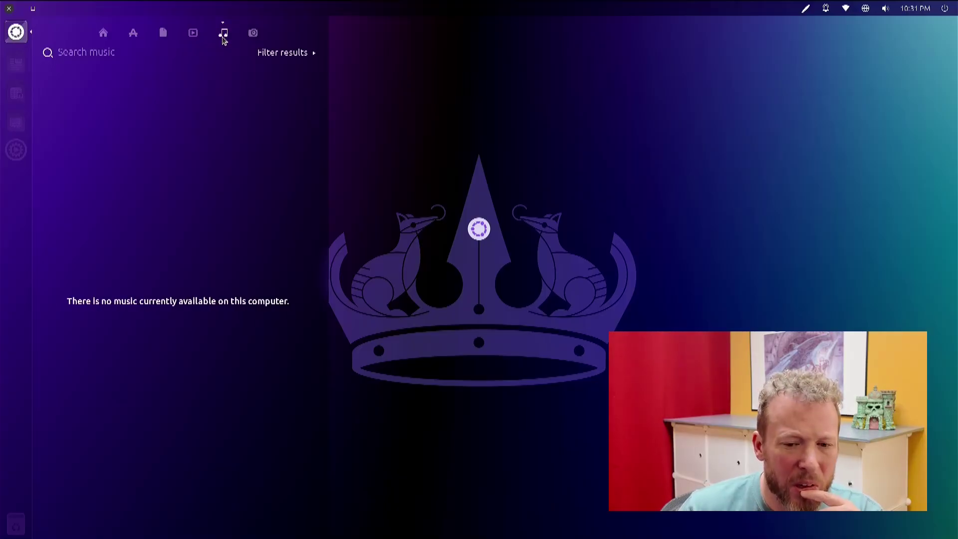
# Step: Create a new folder with the default name in the Music folder and close the file manager
pyautogui.click(163, 35)
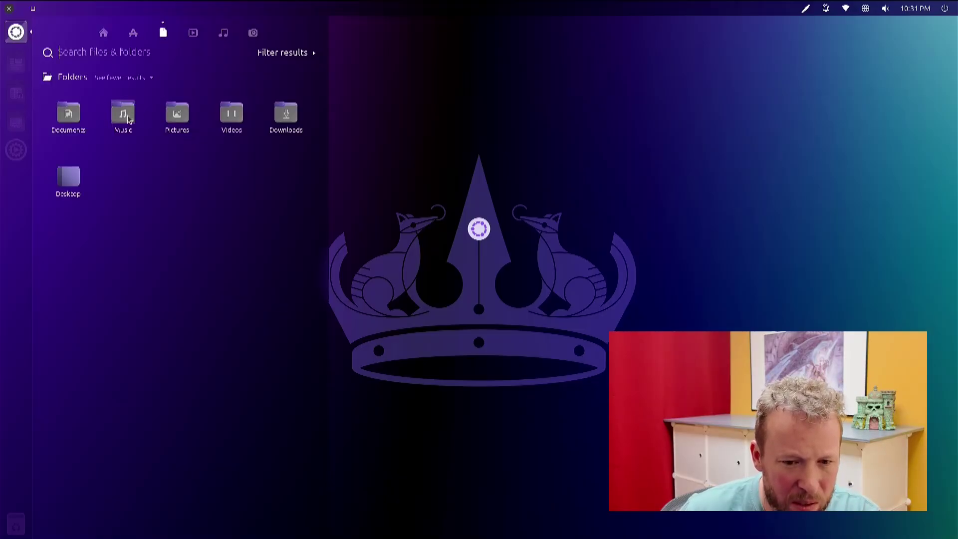
pyautogui.click(128, 119)
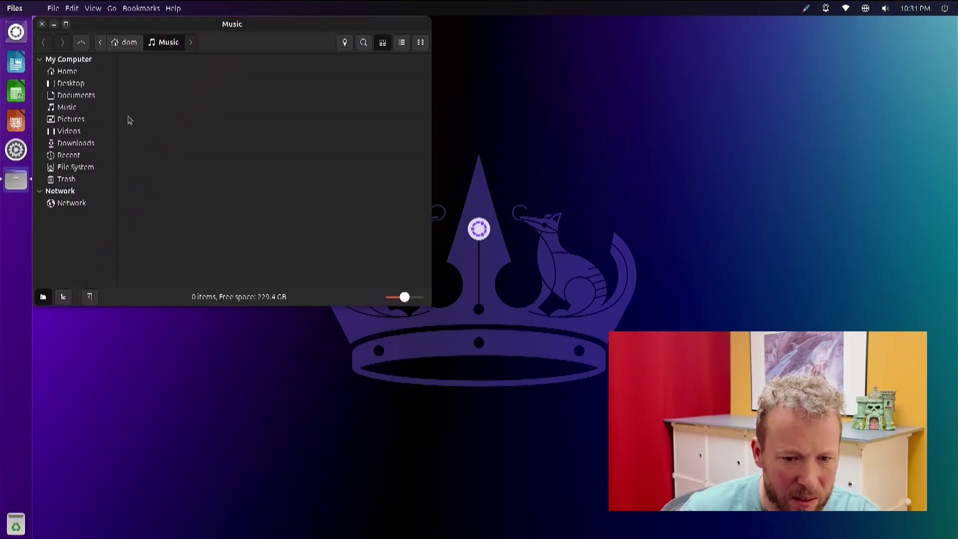
pyautogui.rightClick(175, 100)
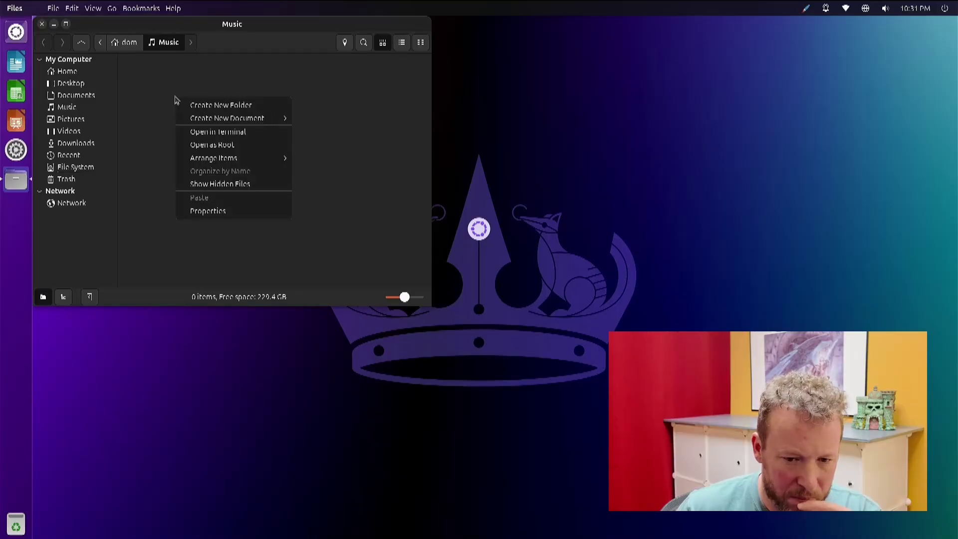
pyautogui.click(220, 107)
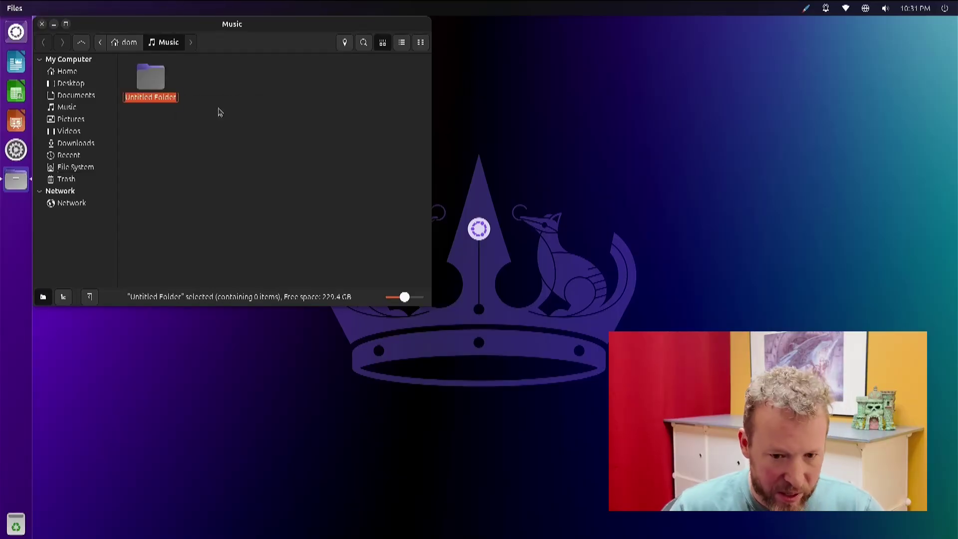
pyautogui.press('Return')
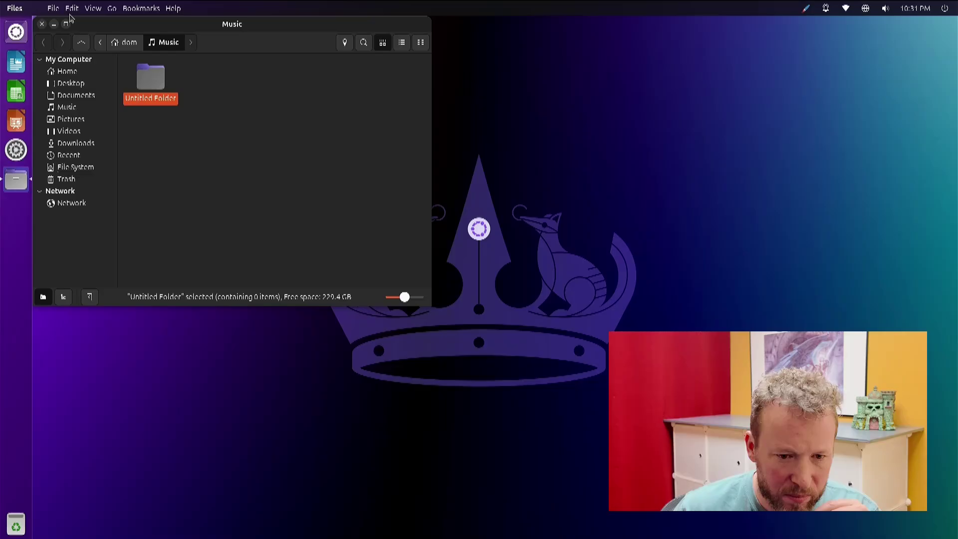
pyautogui.click(42, 25)
# Step: Check the dash's music, video, photo and file categories, and return to its home view
pyautogui.click(18, 35)
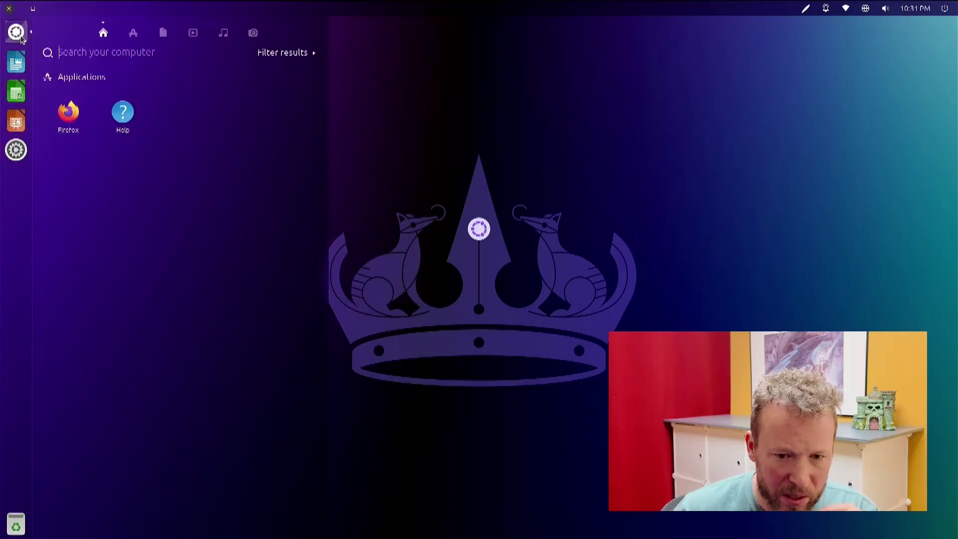
pyautogui.click(224, 35)
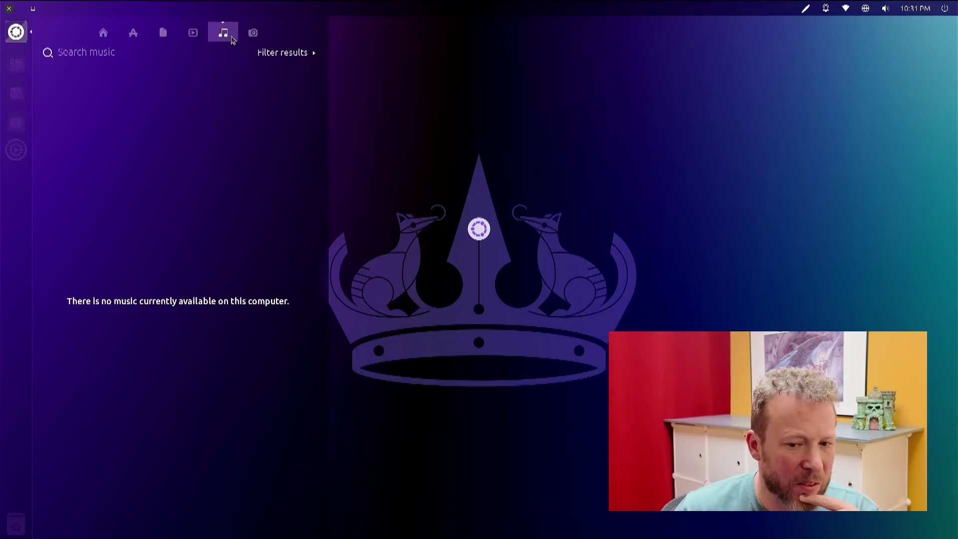
pyautogui.click(200, 41)
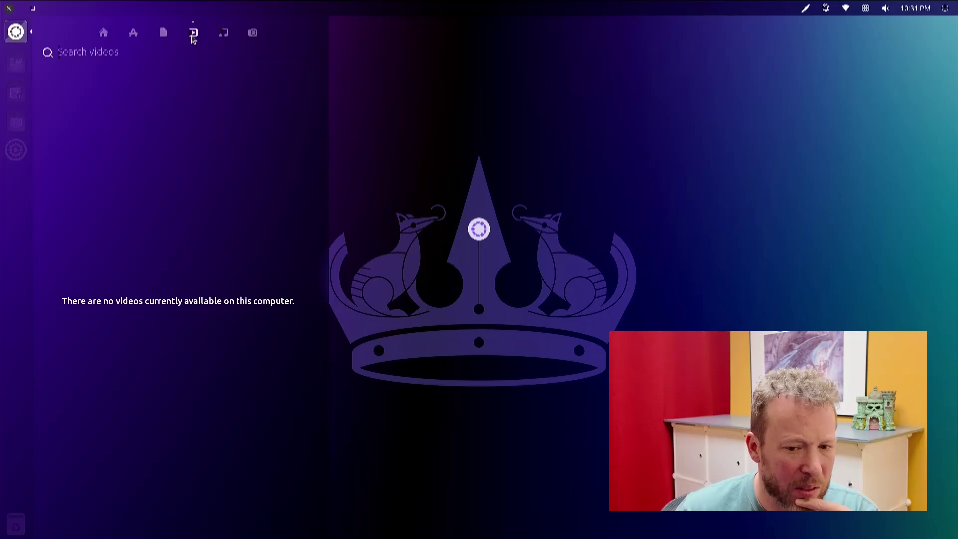
pyautogui.click(249, 40)
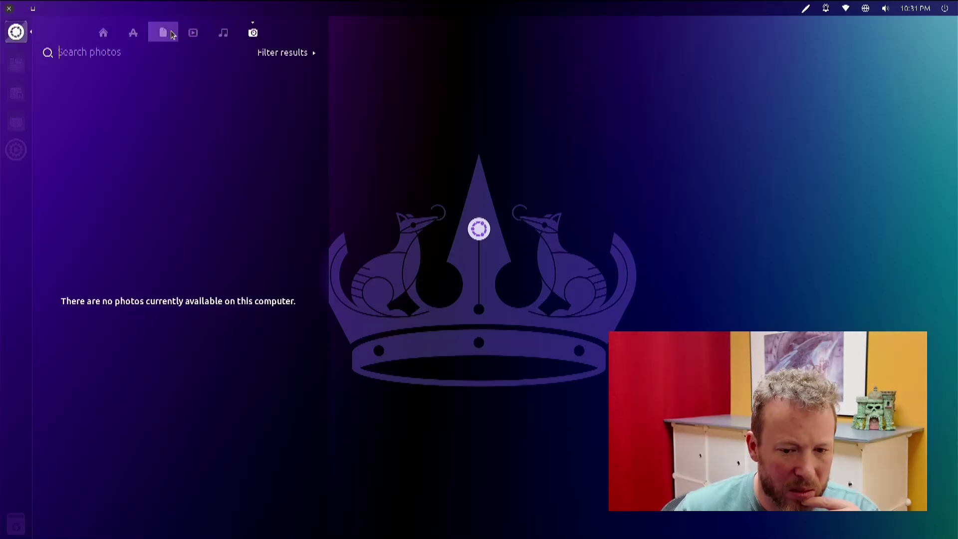
pyautogui.click(170, 34)
pyautogui.click(103, 32)
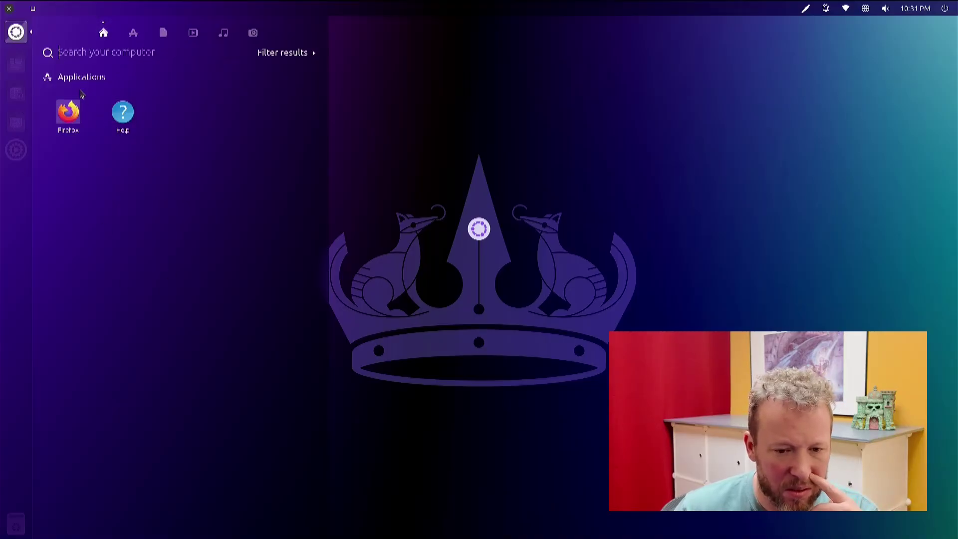
# Step: Compare the dash's home and applications views and look through the list of installed applications
pyautogui.click(132, 38)
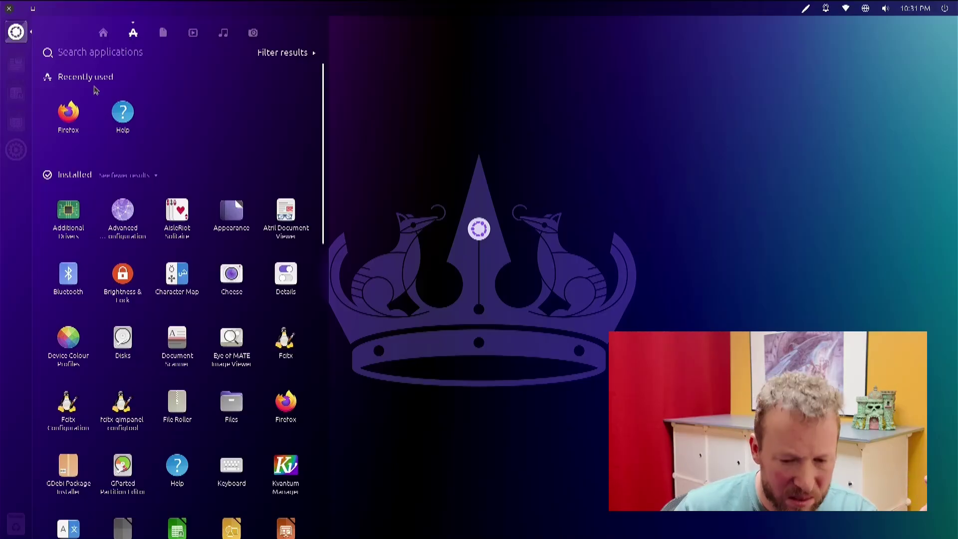
pyautogui.click(102, 33)
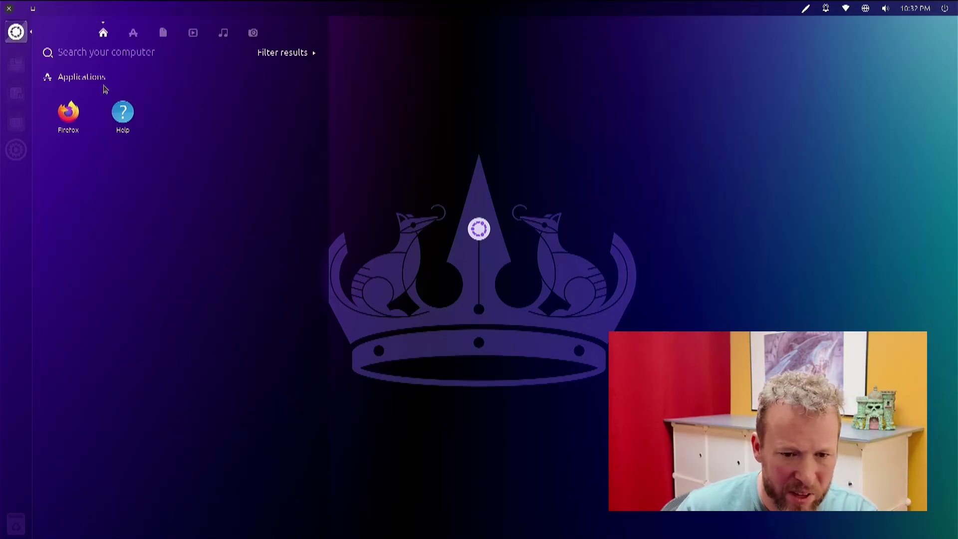
pyautogui.click(133, 33)
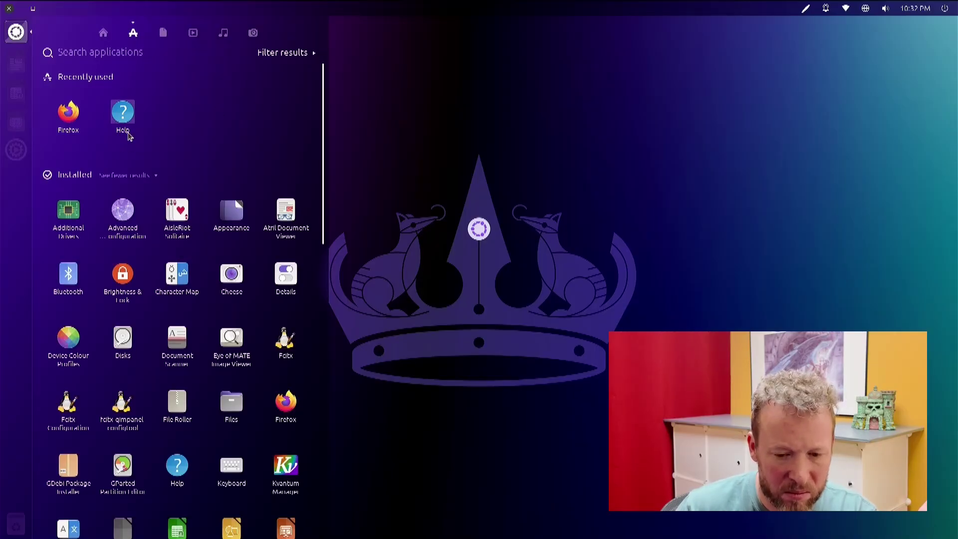
pyautogui.scroll(-3, 255, 305)
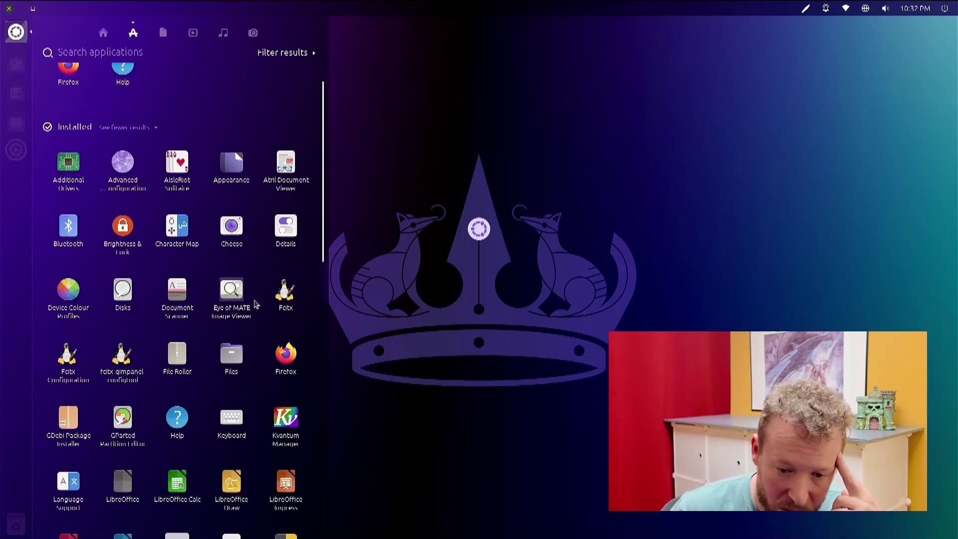
pyautogui.scroll(-1, 247, 294)
pyautogui.scroll(-4, 232, 281)
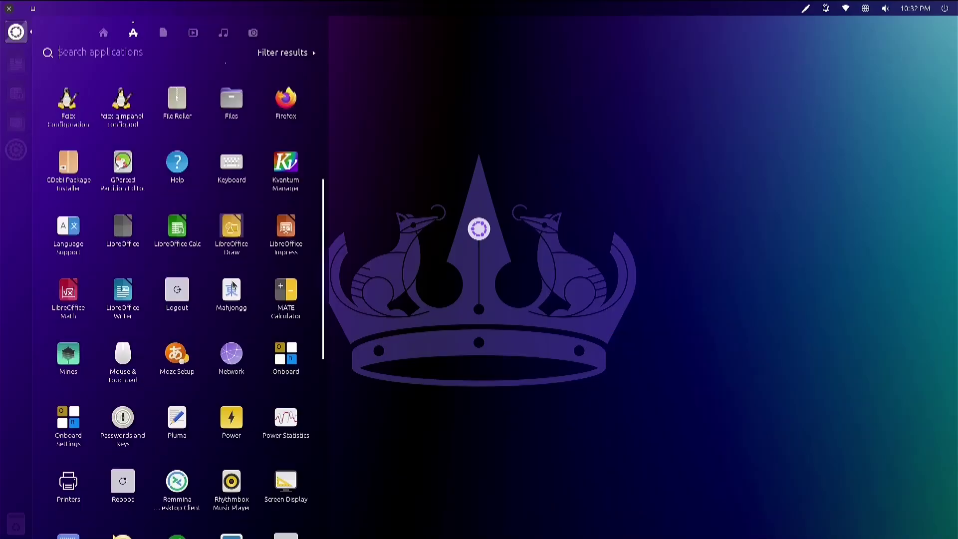
pyautogui.scroll(-1, 234, 285)
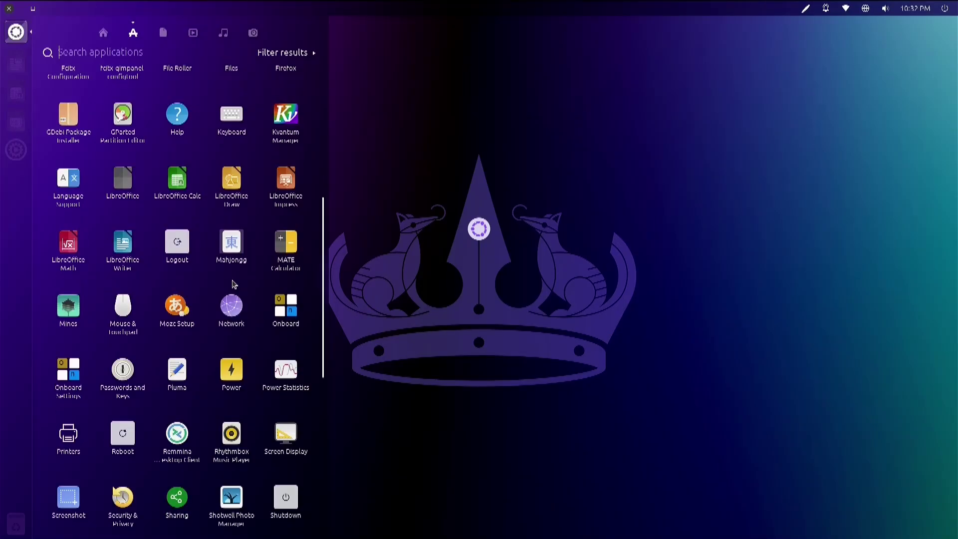
pyautogui.scroll(9, 234, 284)
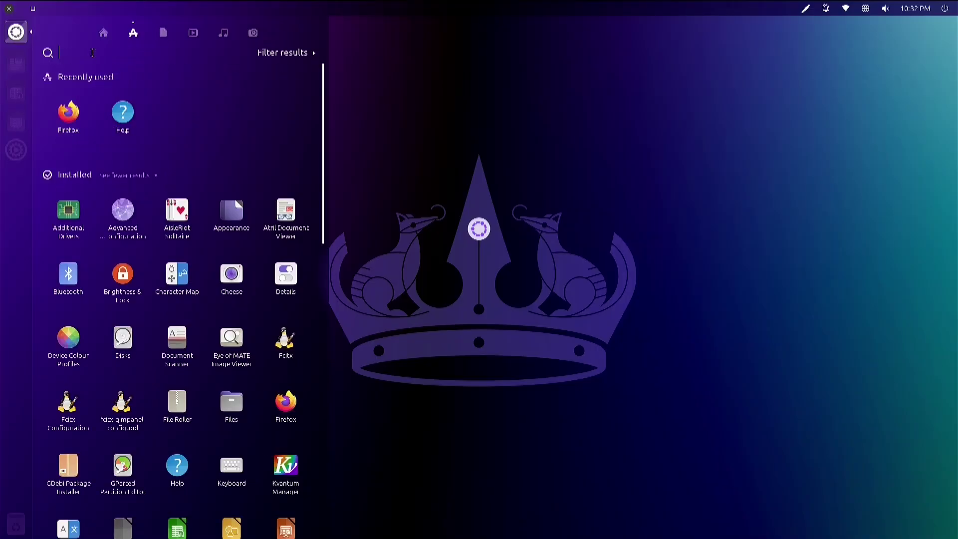
# Step: Launch Software Updater from an application search for "softwar", and cancel its update check
pyautogui.write('softwar')
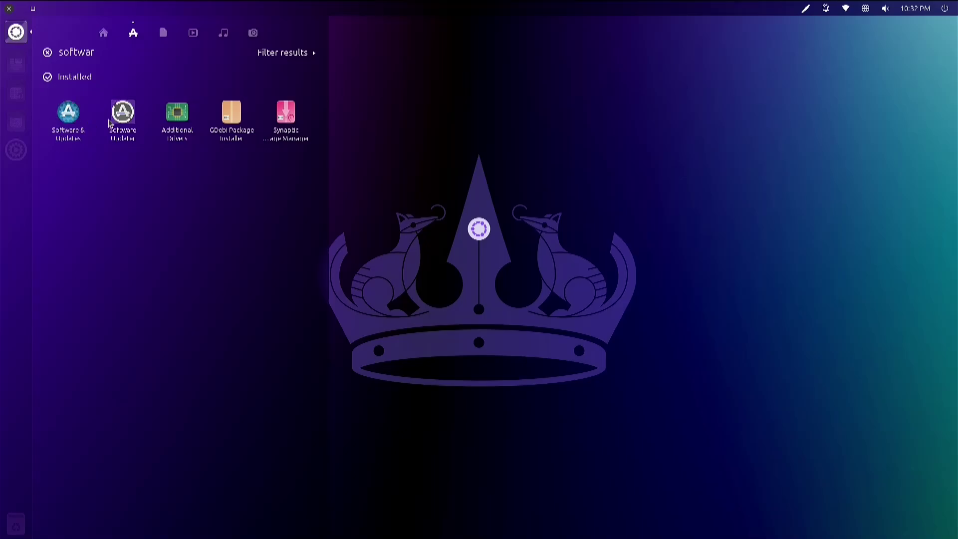
pyautogui.click(123, 113)
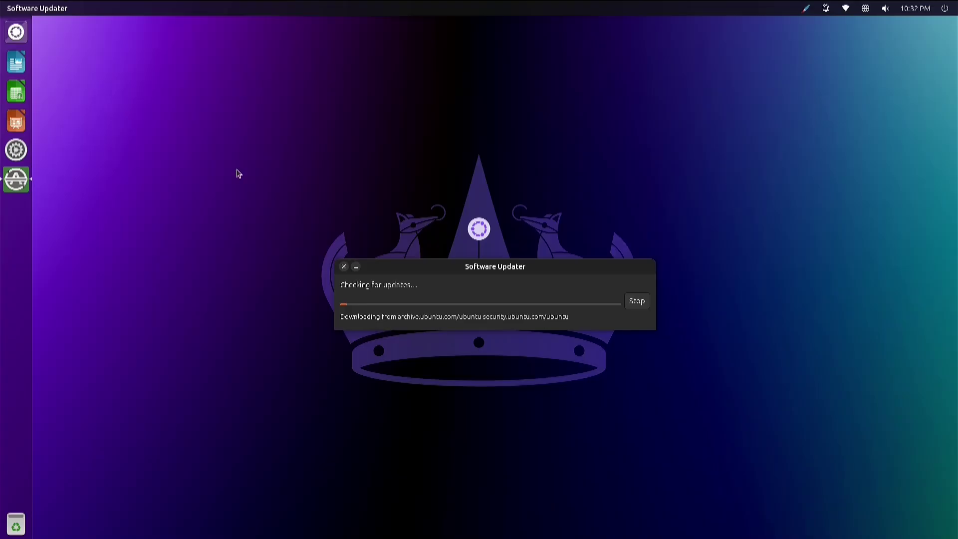
pyautogui.click(636, 302)
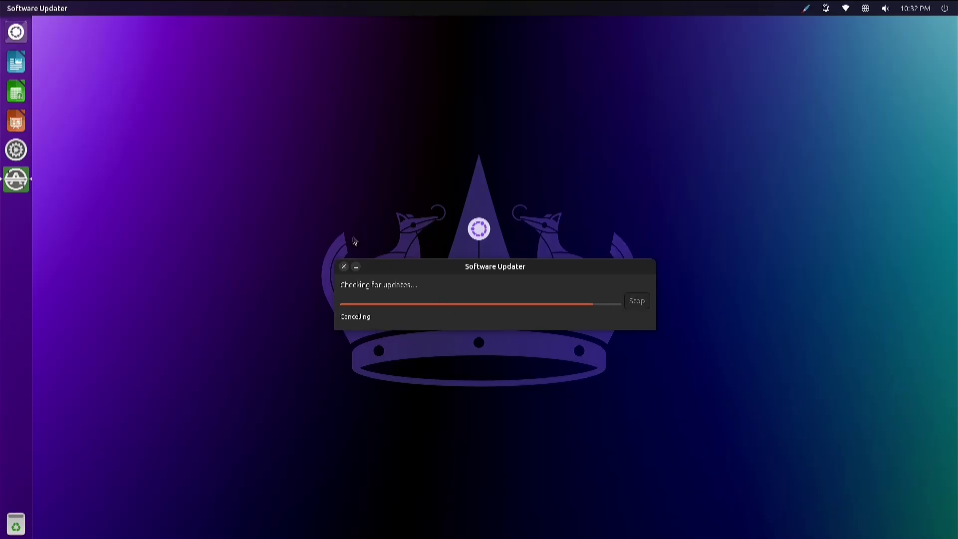
pyautogui.click(343, 268)
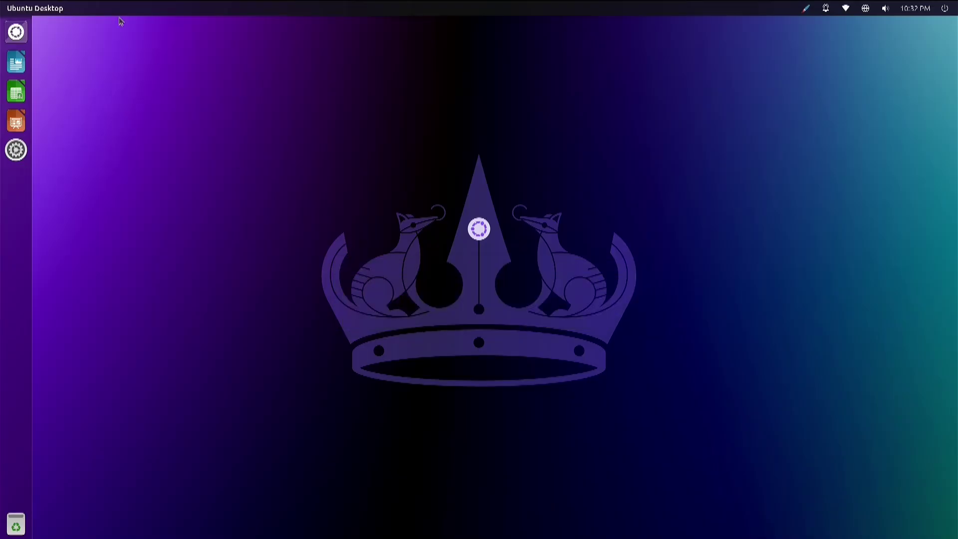
# Step: Search the dash for "software", check the matches among the applications, and clear the search
pyautogui.click(19, 34)
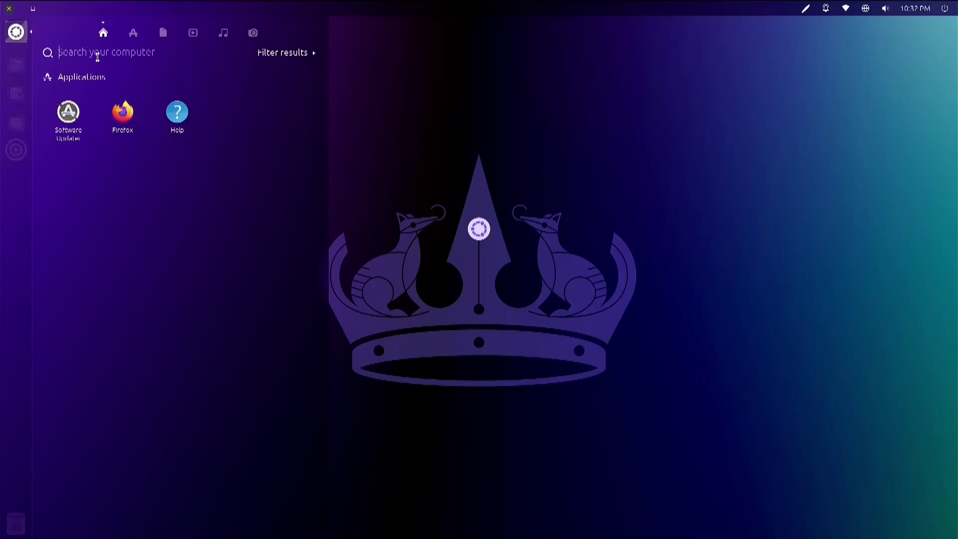
pyautogui.write('software')
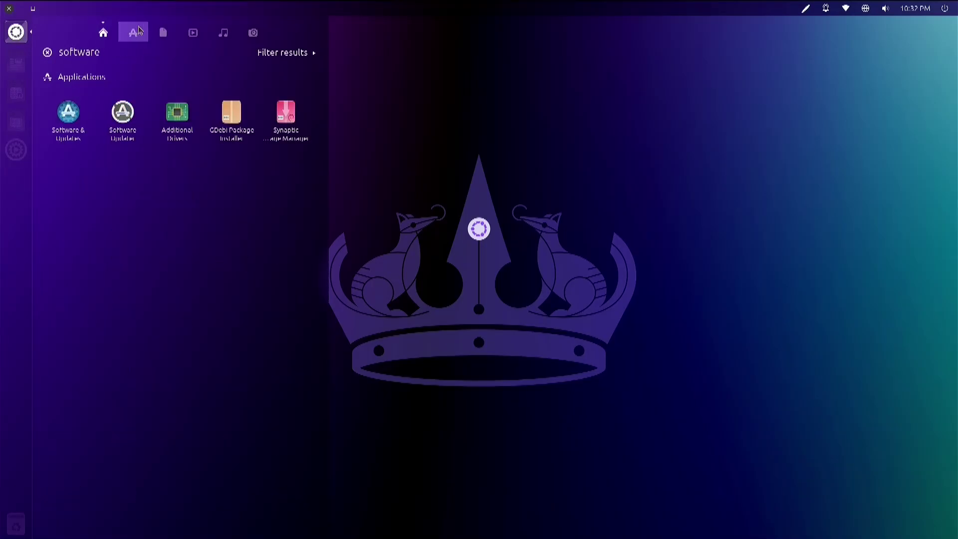
pyautogui.click(139, 30)
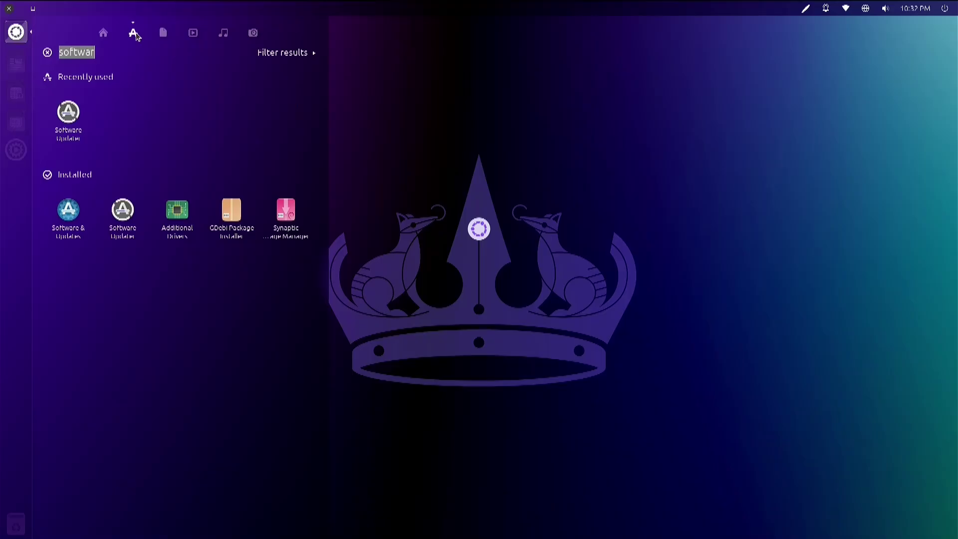
pyautogui.click(46, 53)
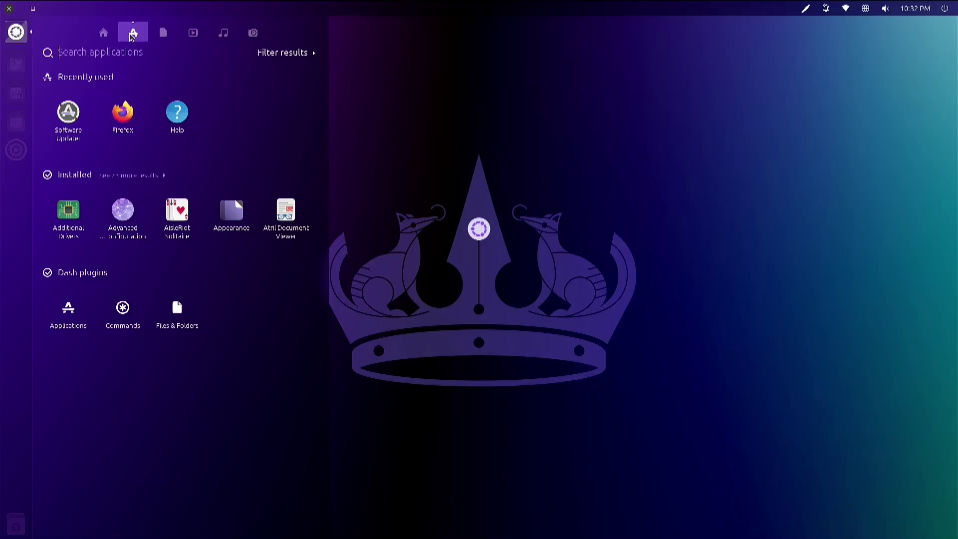
# Step: Open Software & Updates from the full installed applications list, view its Other Software sources, and close it
pyautogui.click(153, 176)
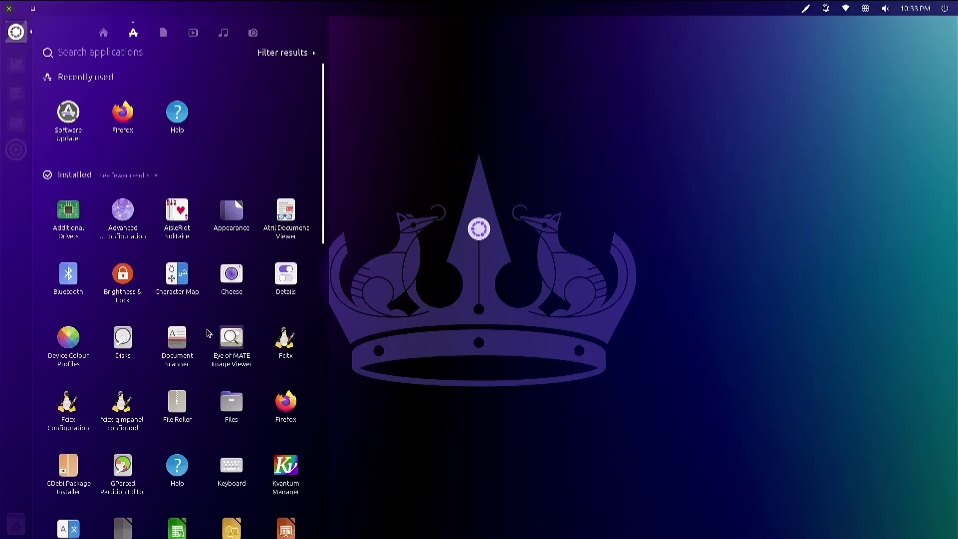
pyautogui.scroll(-10, 208, 333)
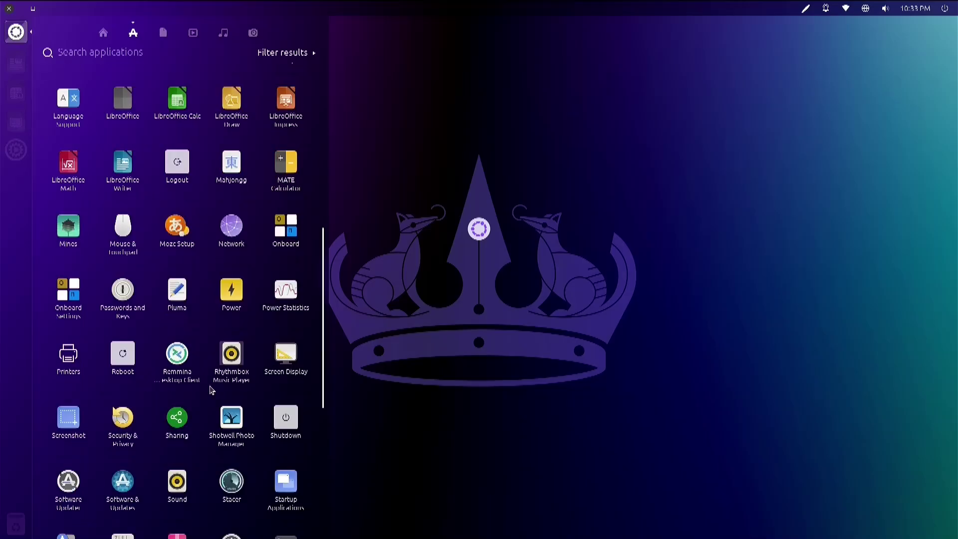
pyautogui.click(123, 480)
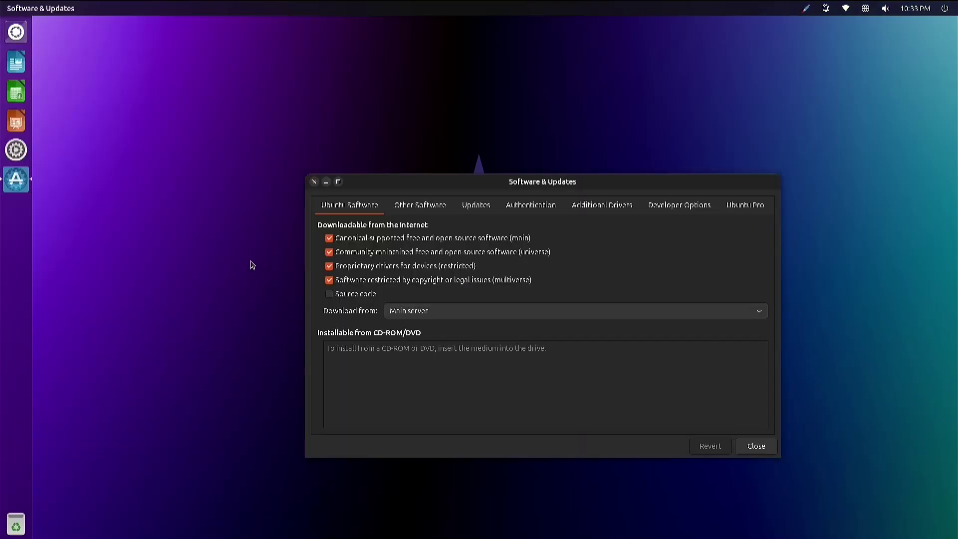
pyautogui.click(404, 203)
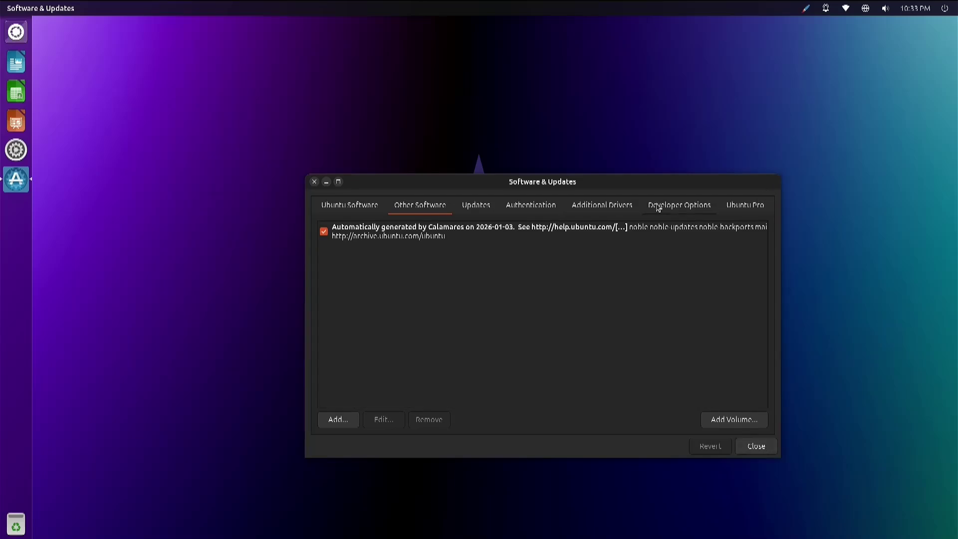
pyautogui.click(314, 181)
# Step: Reopen the dash and look through the installed applications for a software store
pyautogui.click(17, 33)
pyautogui.click(48, 53)
pyautogui.click(133, 33)
pyautogui.scroll(-10, 248, 291)
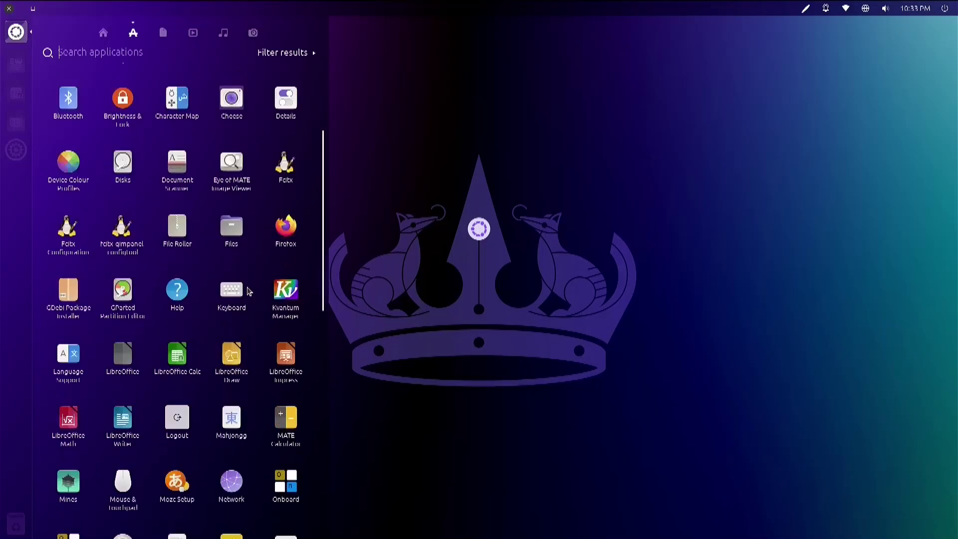
pyautogui.scroll(-3, 248, 291)
pyautogui.scroll(15, 252, 189)
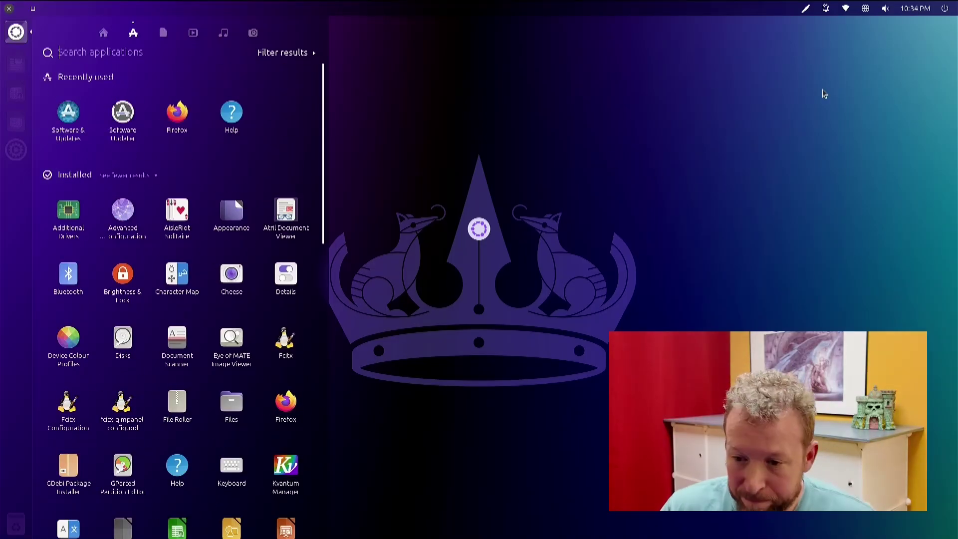
# Step: Open the Ubuntu Unity session menu that holds the log-out and shut-down options
pyautogui.click(946, 9)
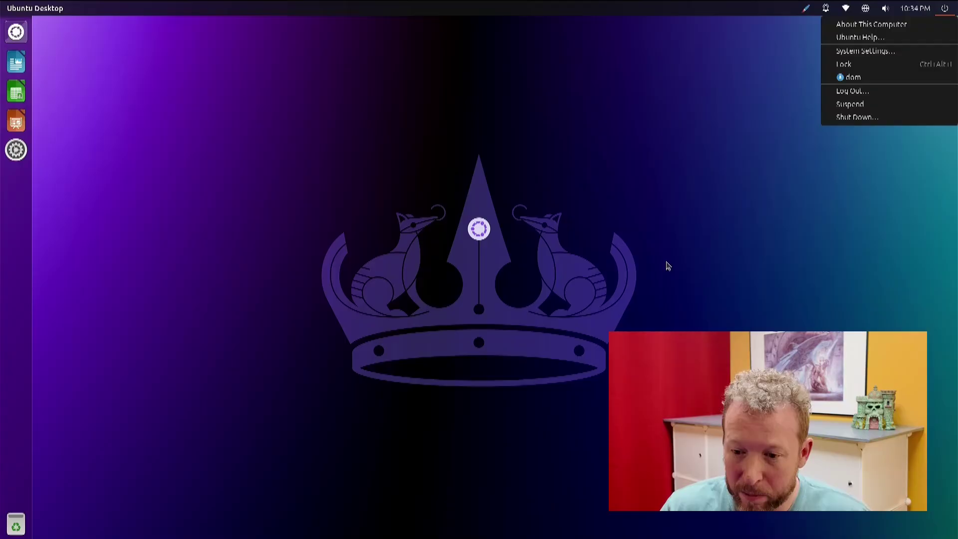
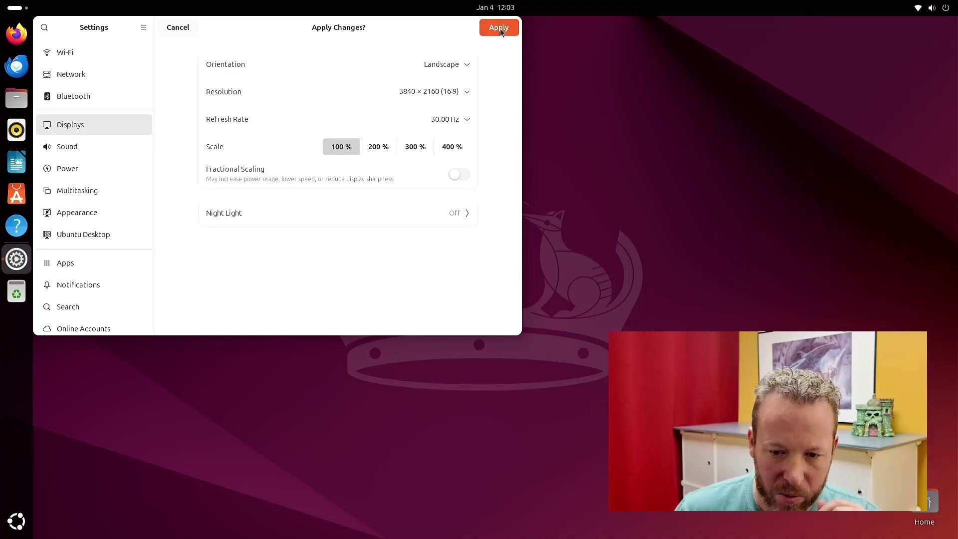
# Step: Apply the 3840 × 2160 display resolution at 100 % scale, keep the changes, and close Settings
pyautogui.click(499, 31)
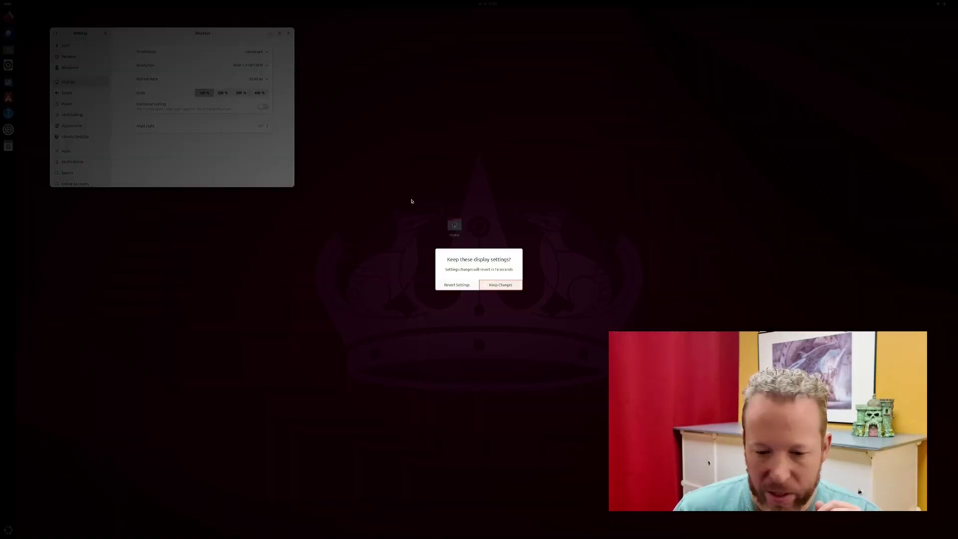
pyautogui.click(497, 286)
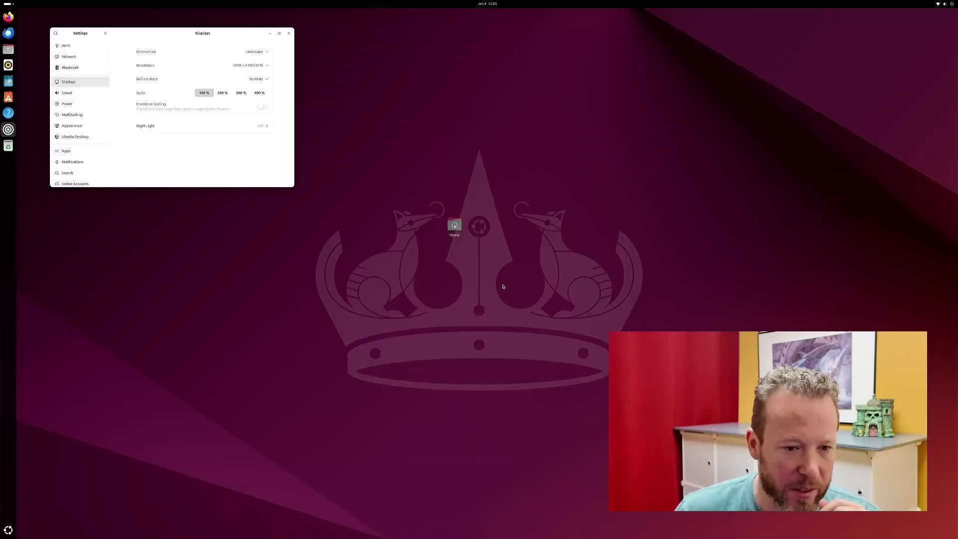
pyautogui.click(288, 33)
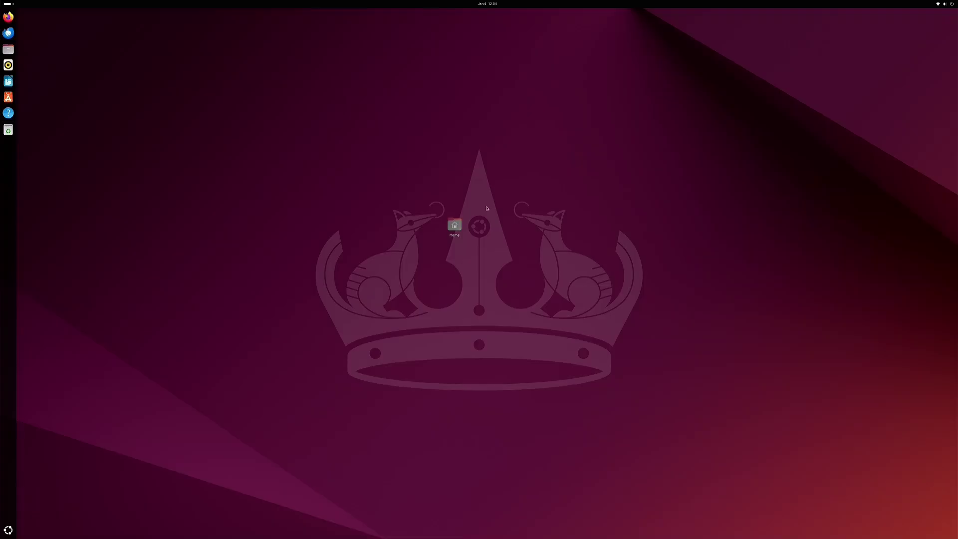
# Step: Move the Home folder icon to the desktop's lower-right corner, and place it in the upper-left corner
pyautogui.moveTo(459, 228); pyautogui.dragTo(934, 521)
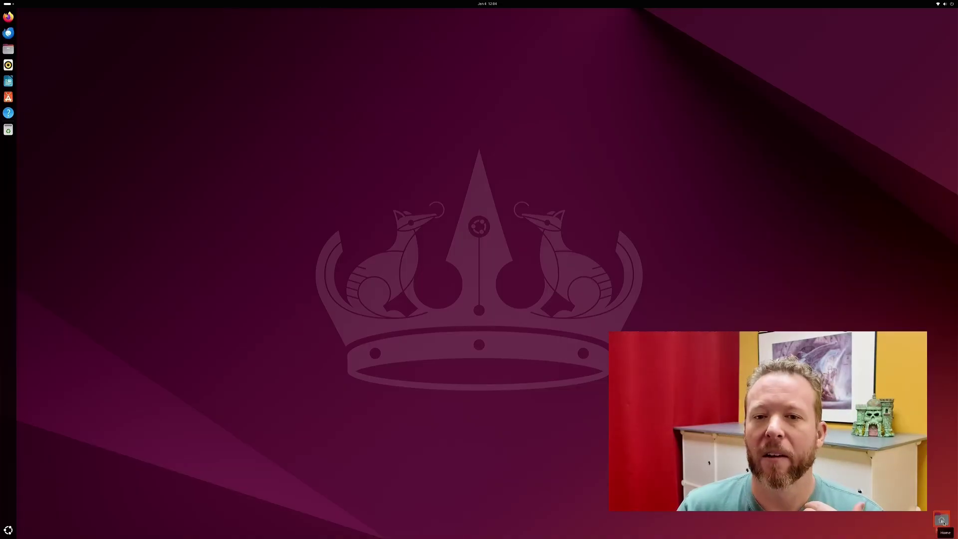
pyautogui.moveTo(943, 521); pyautogui.dragTo(55, 35)
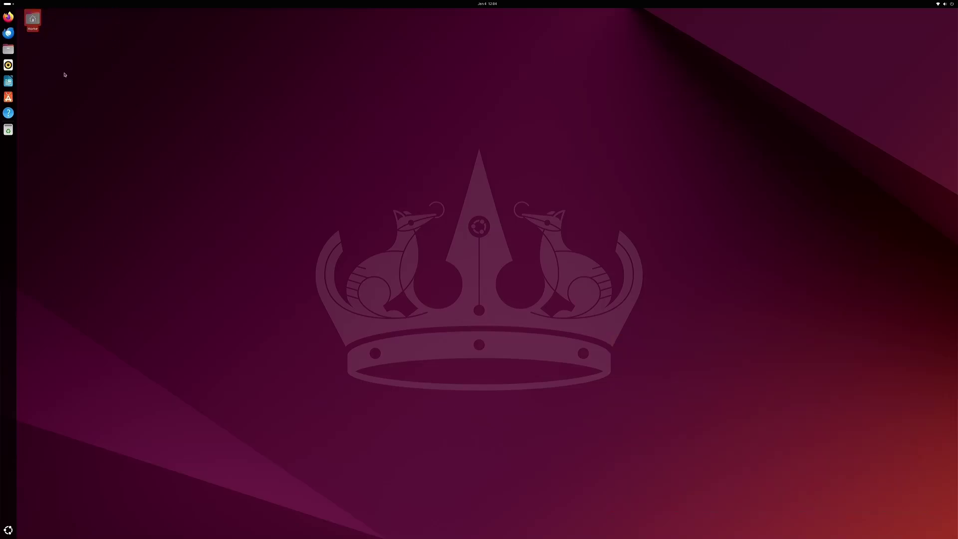
# Step: Set the display resolution to 1920 × 1080 (16:9) in the display settings, keep the changes, and close Settings
pyautogui.rightClick(304, 155)
pyautogui.click(332, 242)
pyautogui.click(233, 45)
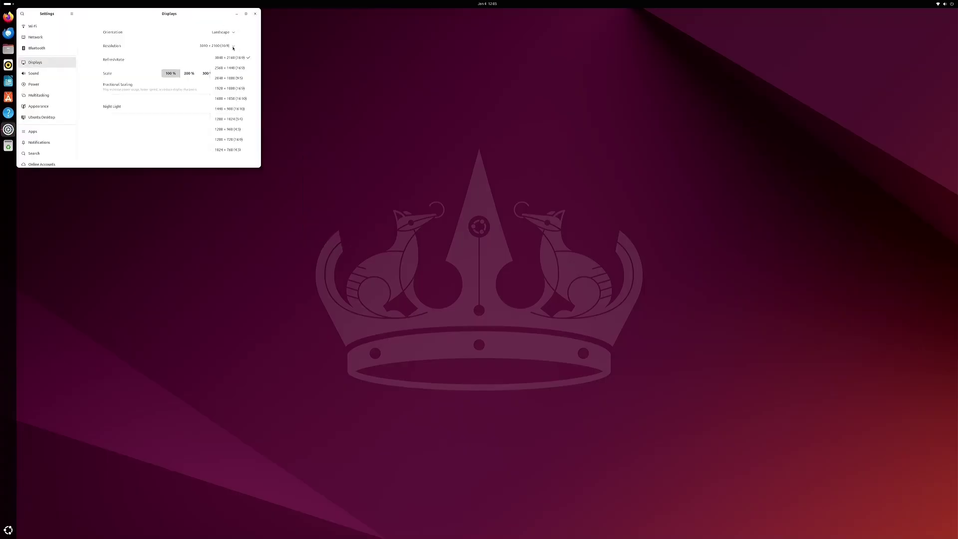
pyautogui.click(233, 88)
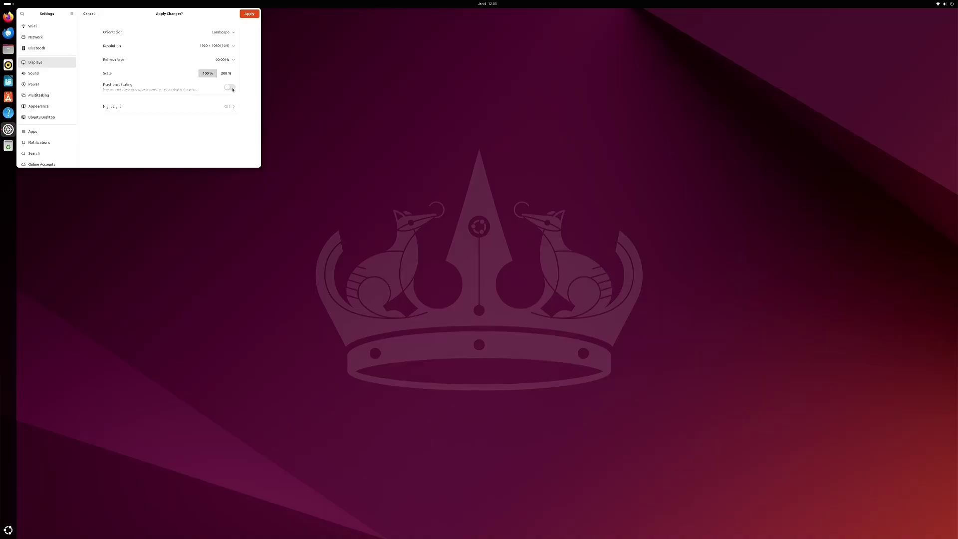
pyautogui.click(249, 13)
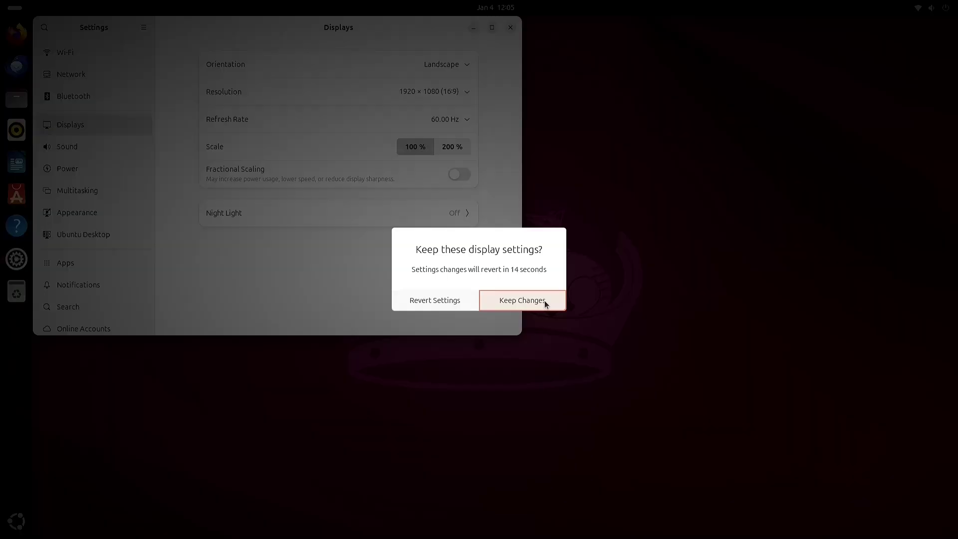
pyautogui.click(543, 301)
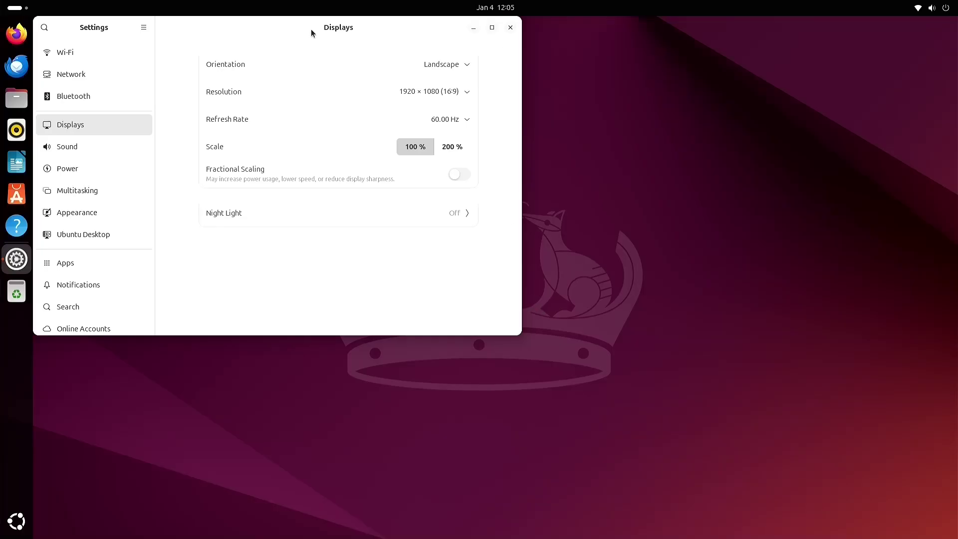
pyautogui.moveTo(312, 30); pyautogui.dragTo(459, 73)
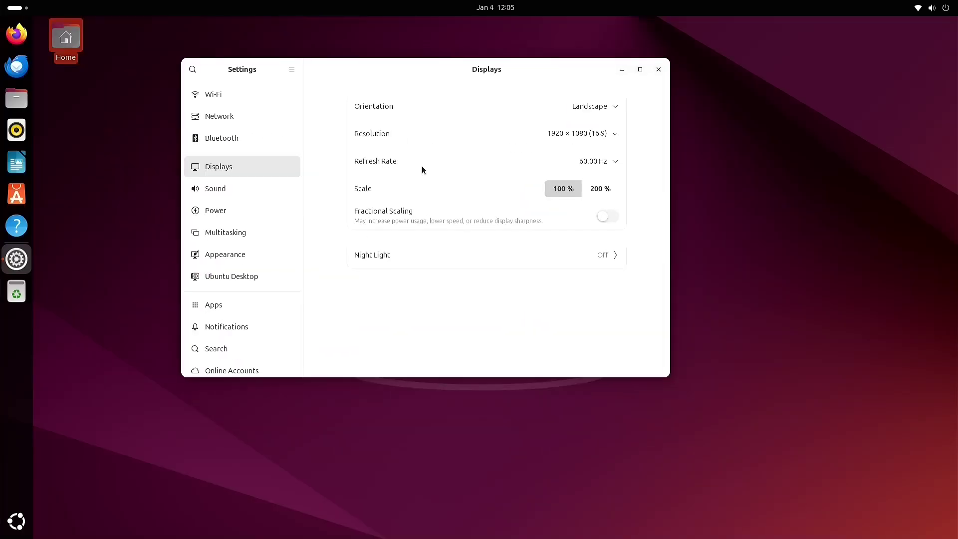
pyautogui.click(658, 69)
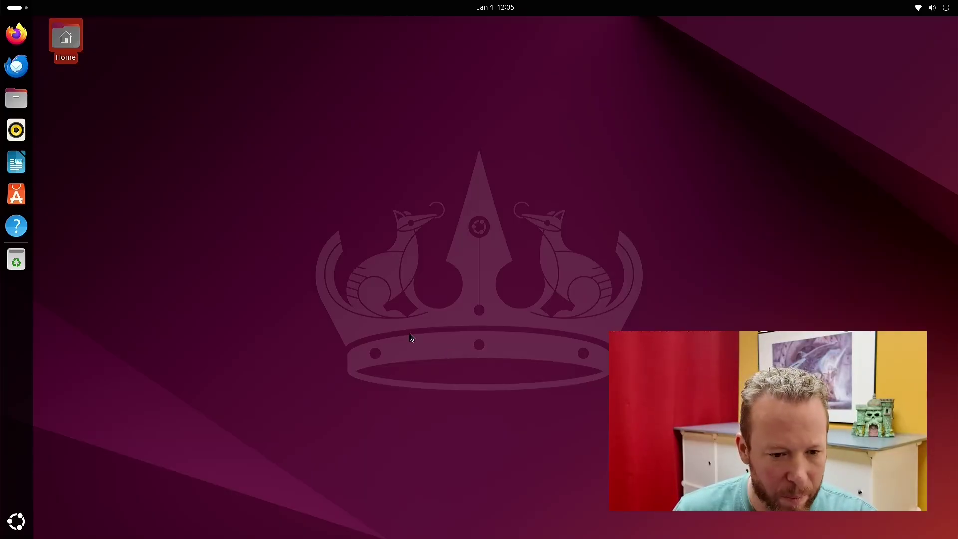
# Step: View the workspaces in the activities overview, switch between them, and return to the first workspace's desktop
pyautogui.press('super')
pyautogui.click(937, 220)
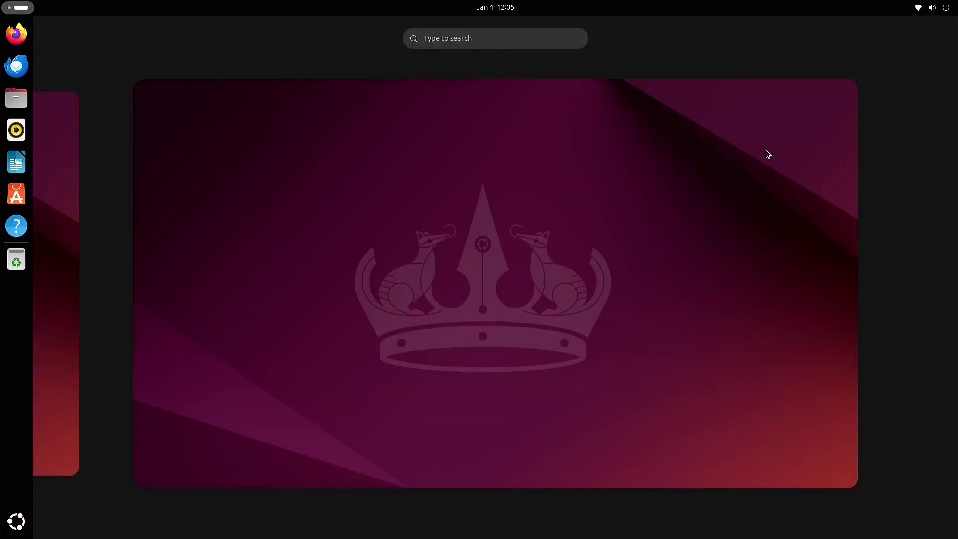
pyautogui.click(70, 183)
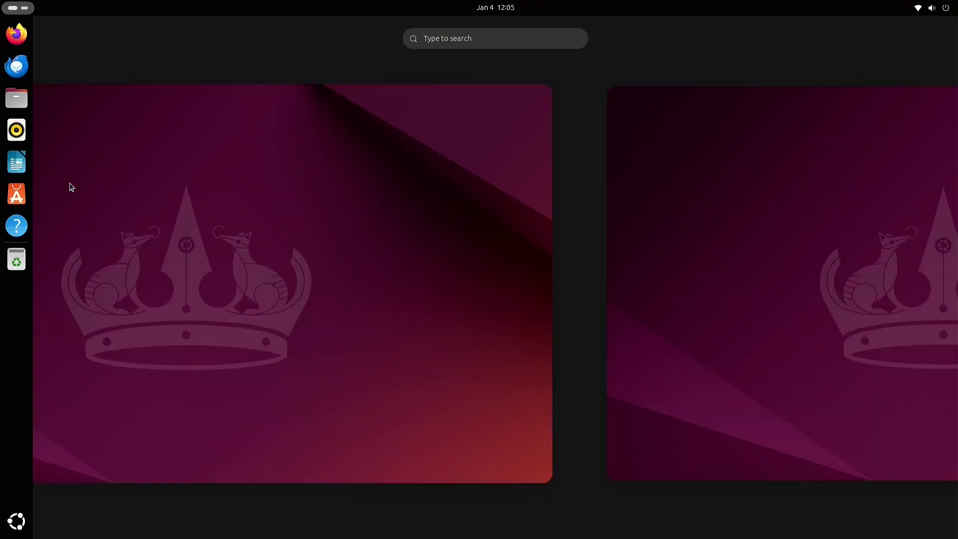
pyautogui.click(18, 11)
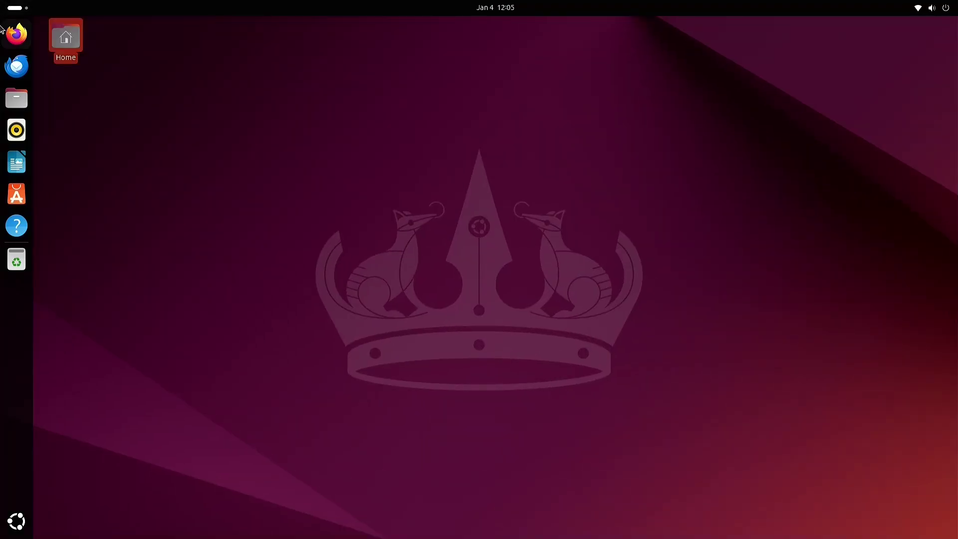
# Step: Launch Firefox, view the Dom Decodes YouTube channel page, close the browser, and deselect the Home folder icon
pyautogui.click(14, 36)
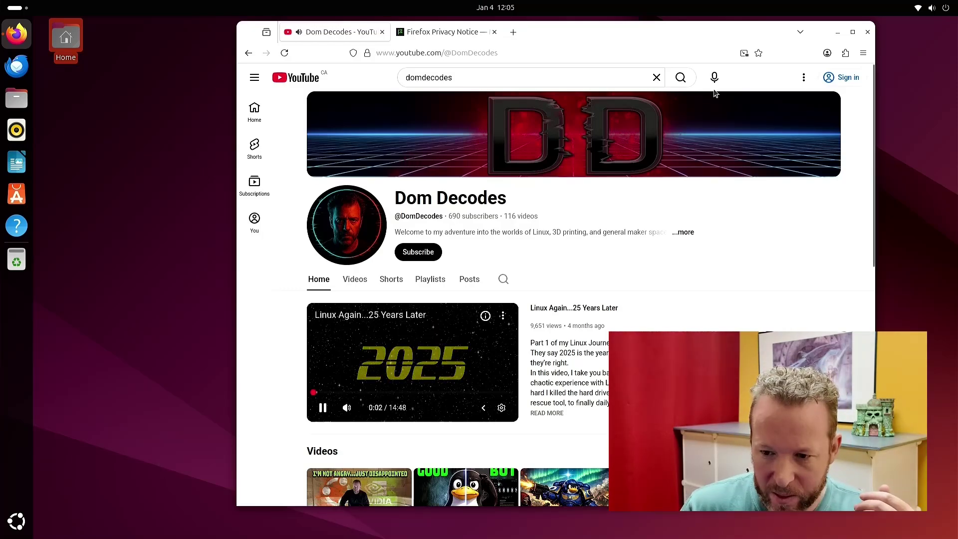
pyautogui.click(867, 32)
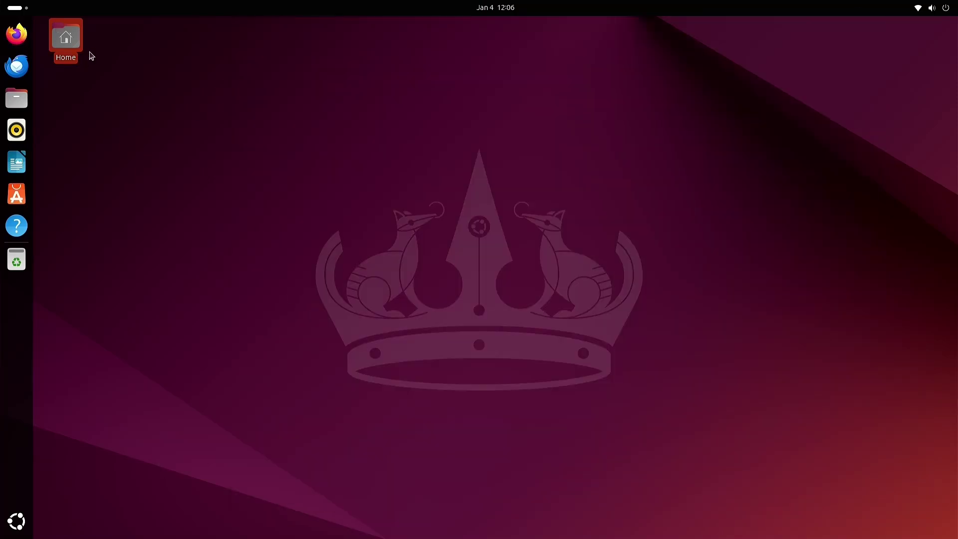
pyautogui.click(172, 79)
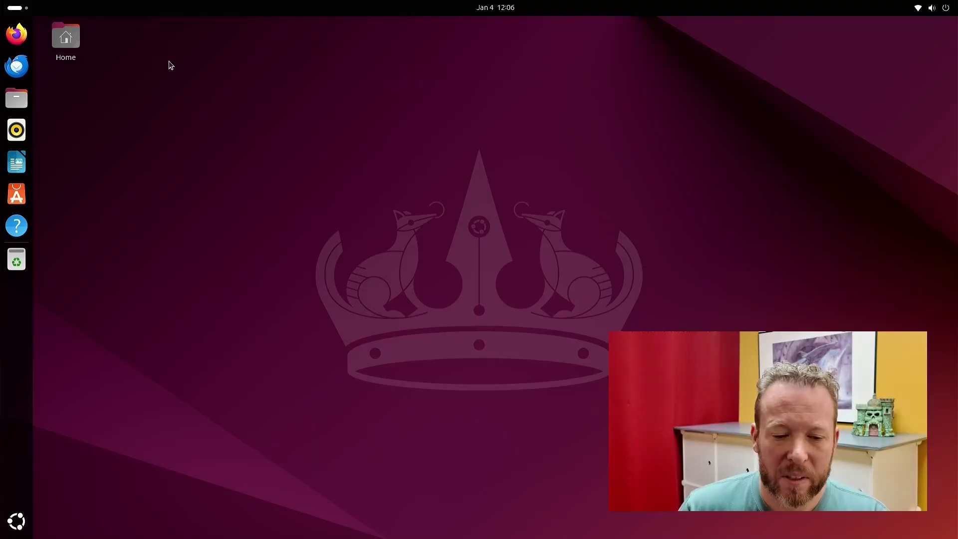
# Step: Open the Home folder in Files from both the dock and the desktop icon, closing the window each time
pyautogui.click(20, 99)
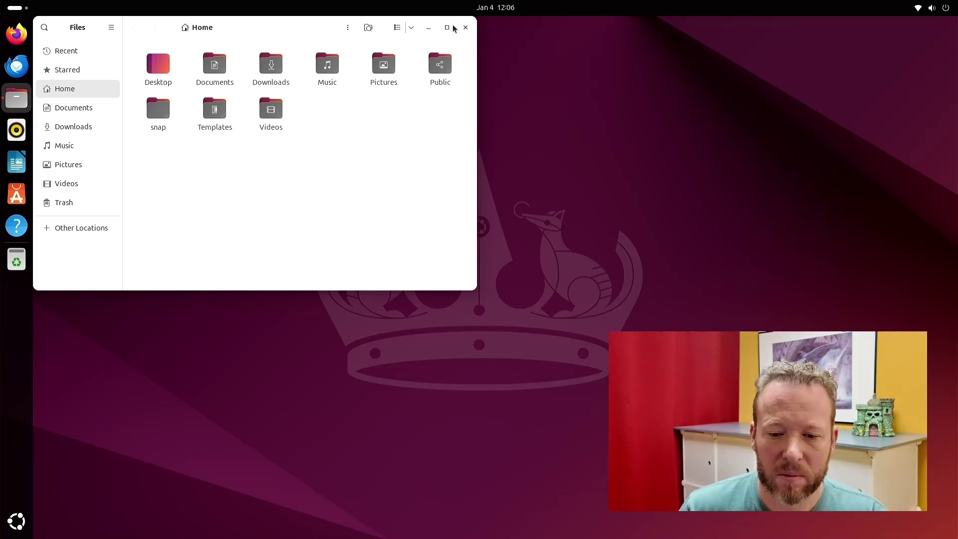
pyautogui.click(465, 27)
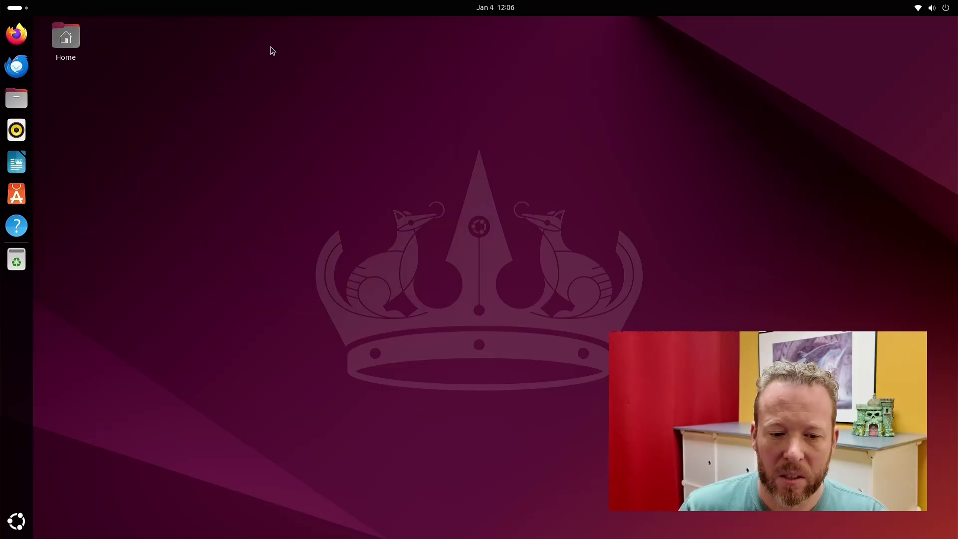
pyautogui.click(22, 95)
pyautogui.click(466, 28)
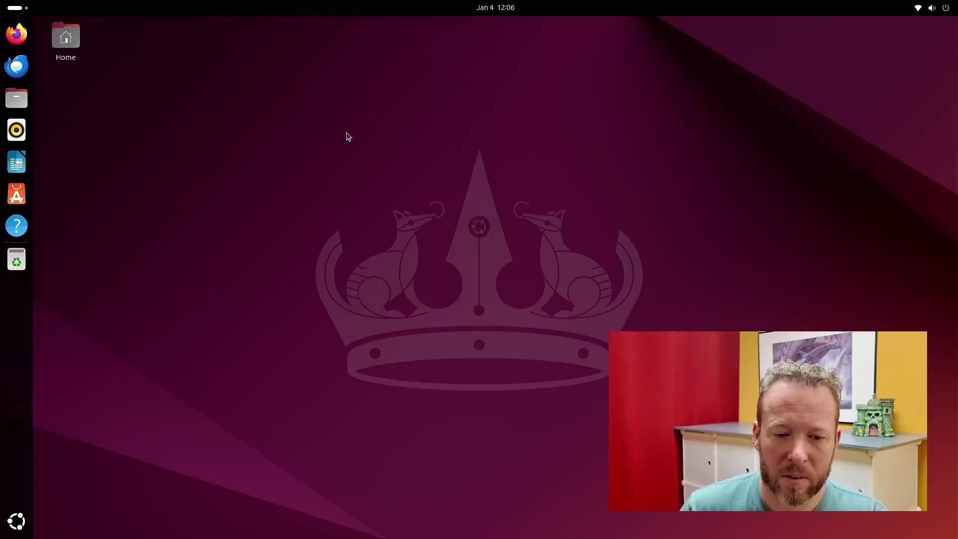
pyautogui.doubleClick(67, 38)
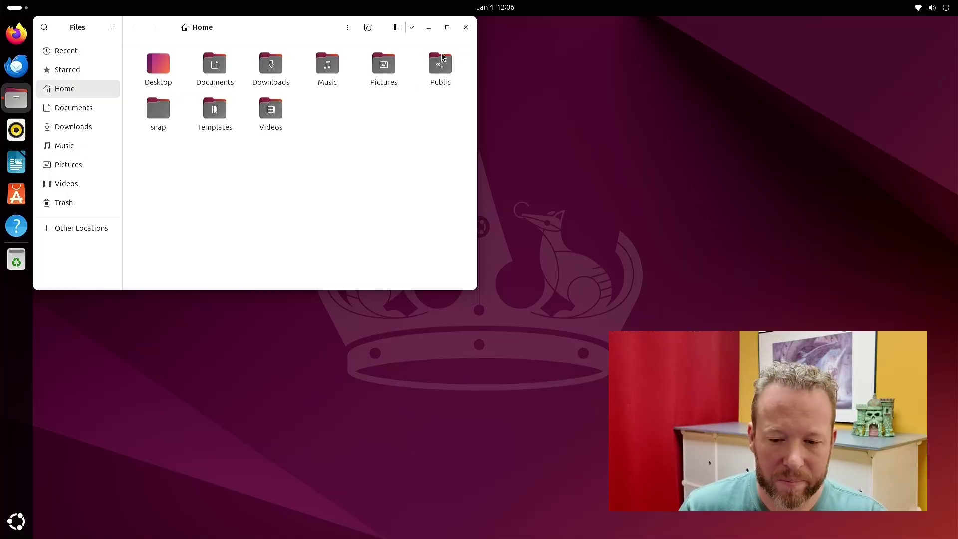
pyautogui.click(466, 28)
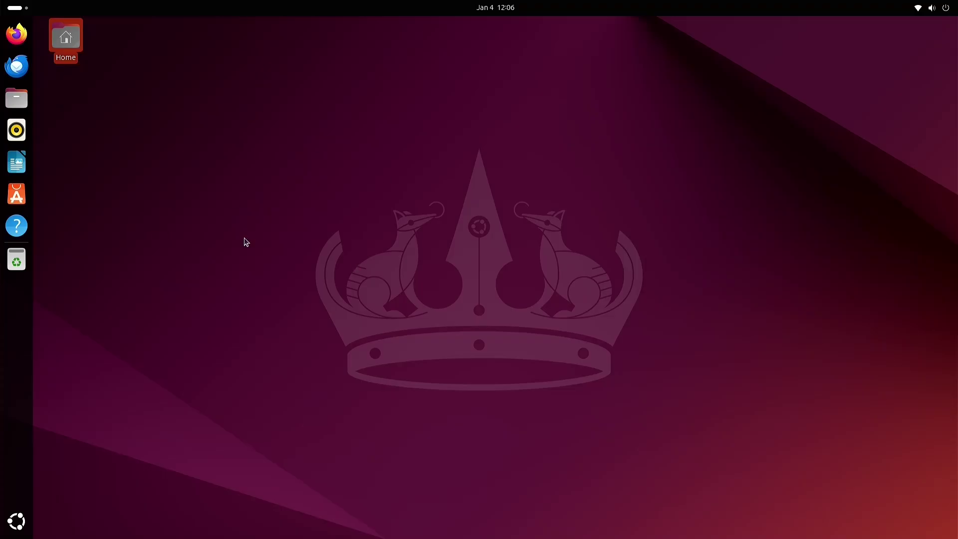
# Step: View the installed applications, launch LibreOffice Writer, and dismiss its tip of the day
pyautogui.click(16, 522)
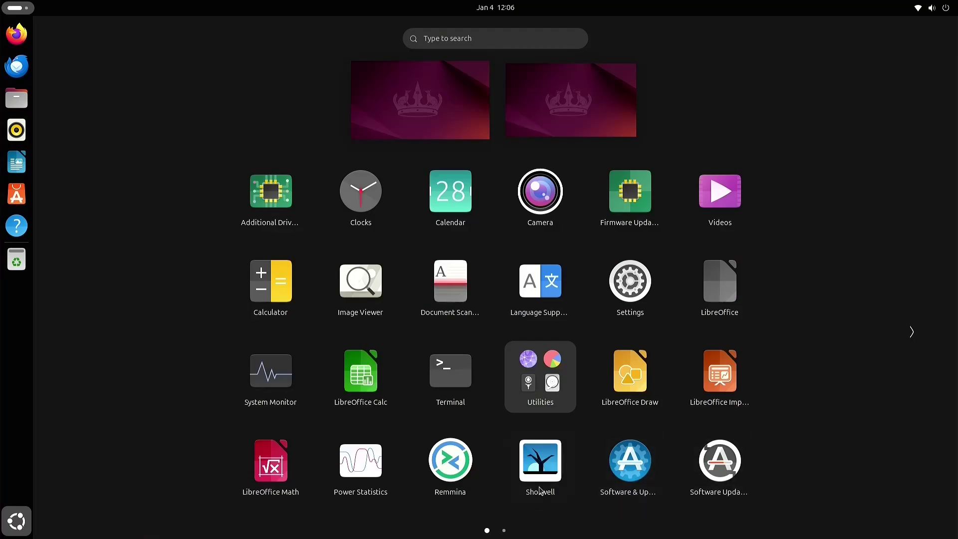
pyautogui.click(16, 162)
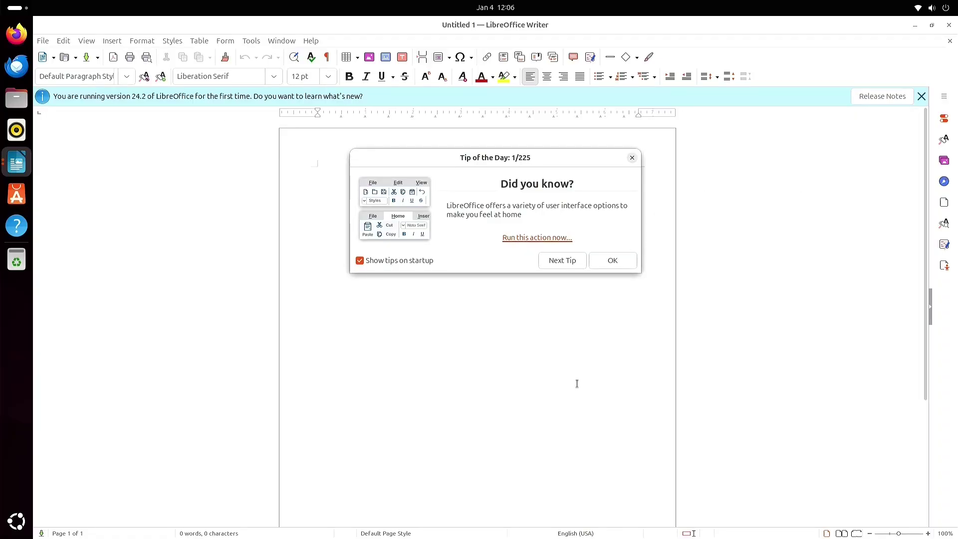
pyautogui.click(616, 260)
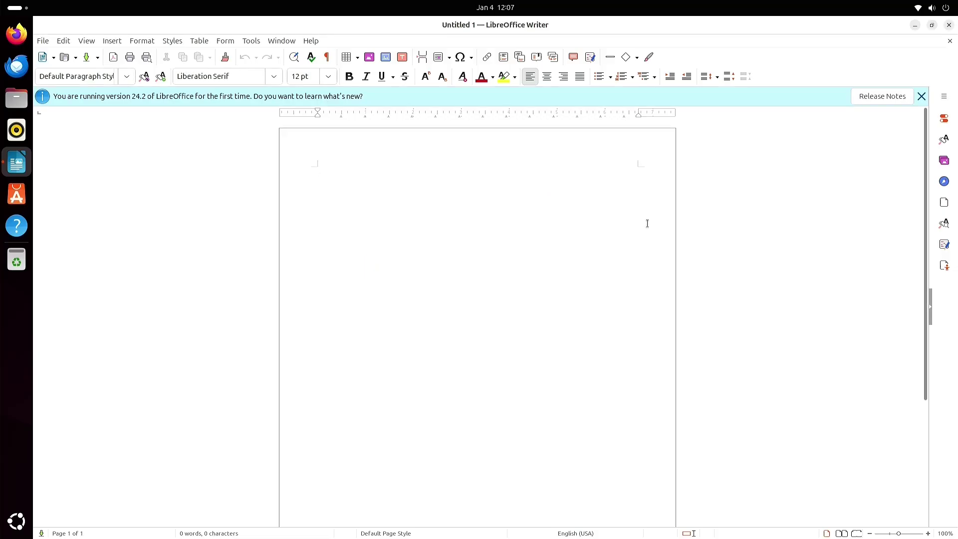
# Step: Minimise the Writer window, and open and close the Home folder from the desktop
pyautogui.click(914, 26)
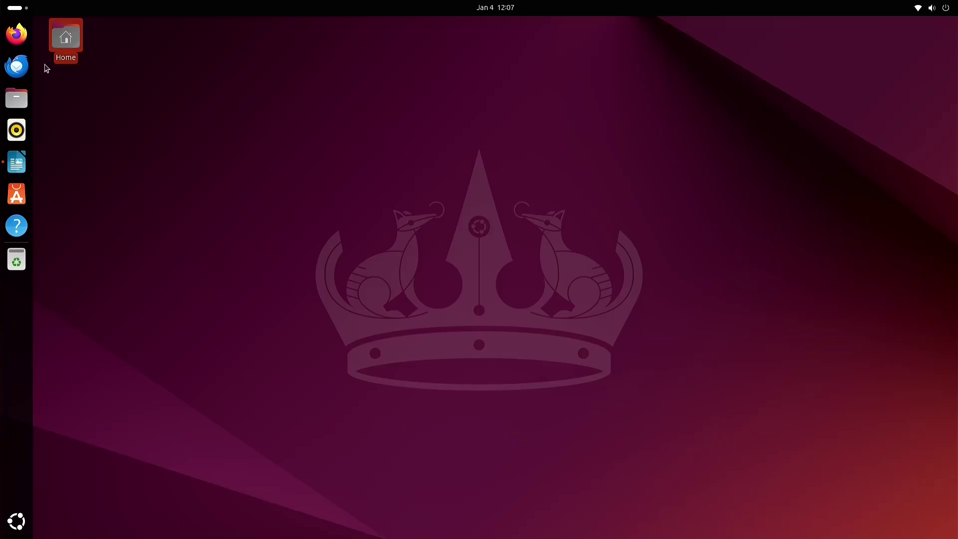
pyautogui.doubleClick(73, 34)
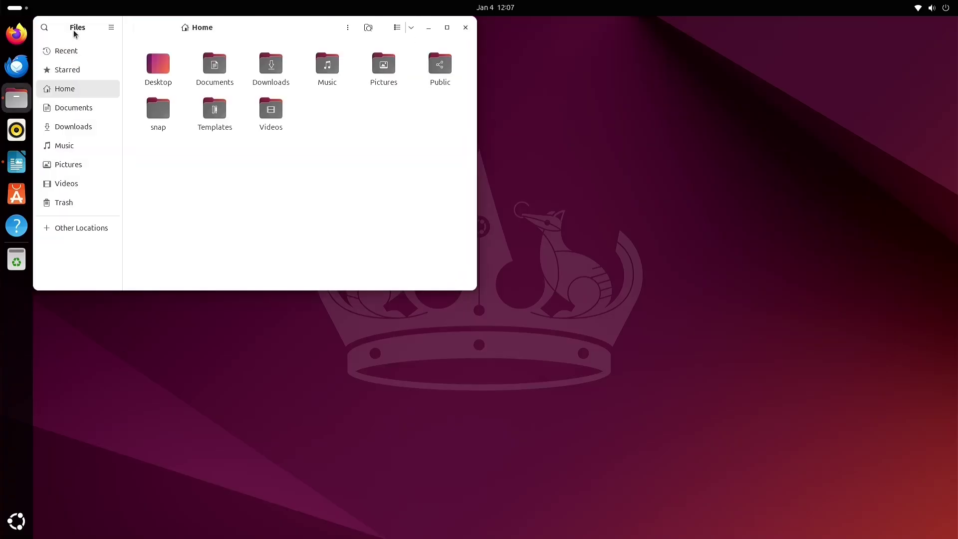
pyautogui.click(469, 28)
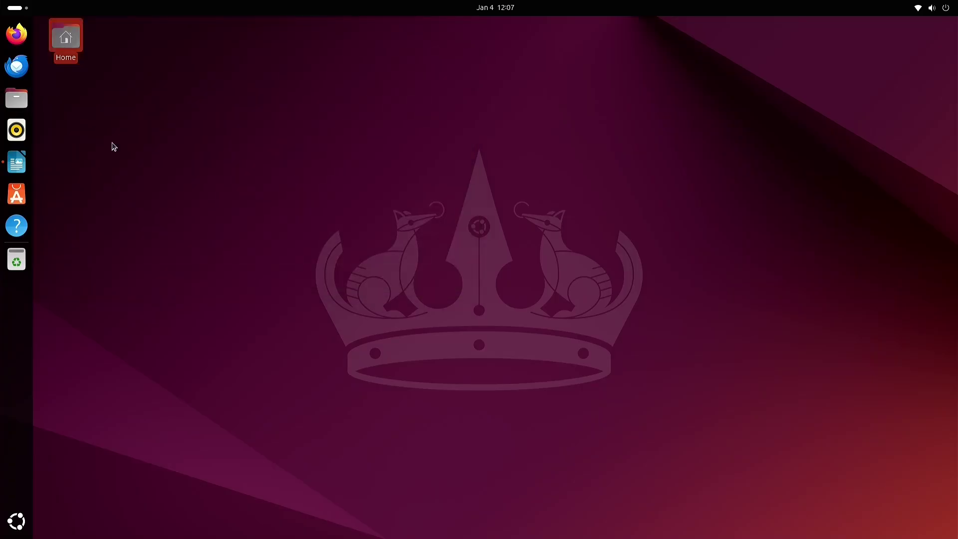
# Step: Restore the Writer window and open the Print command for the blank document
pyautogui.click(16, 162)
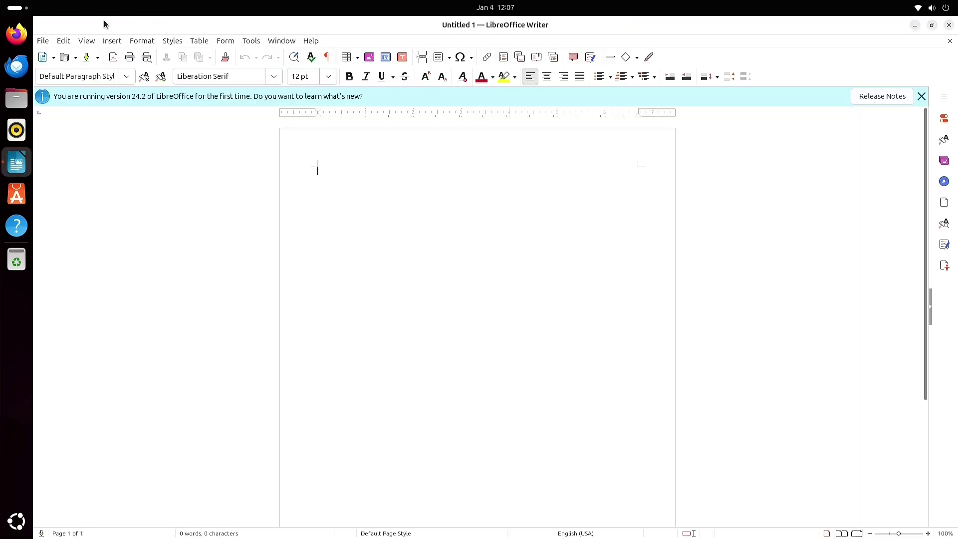
pyautogui.click(47, 42)
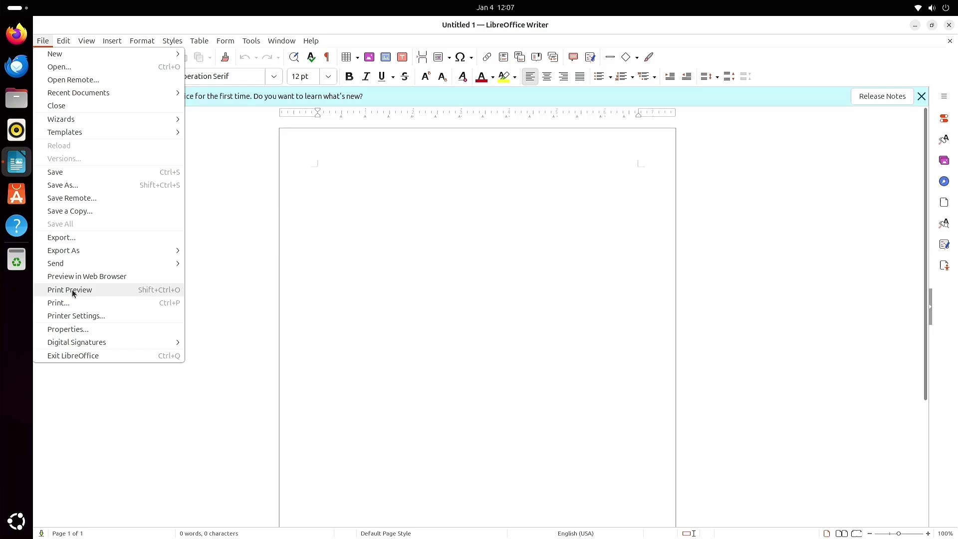
pyautogui.click(67, 303)
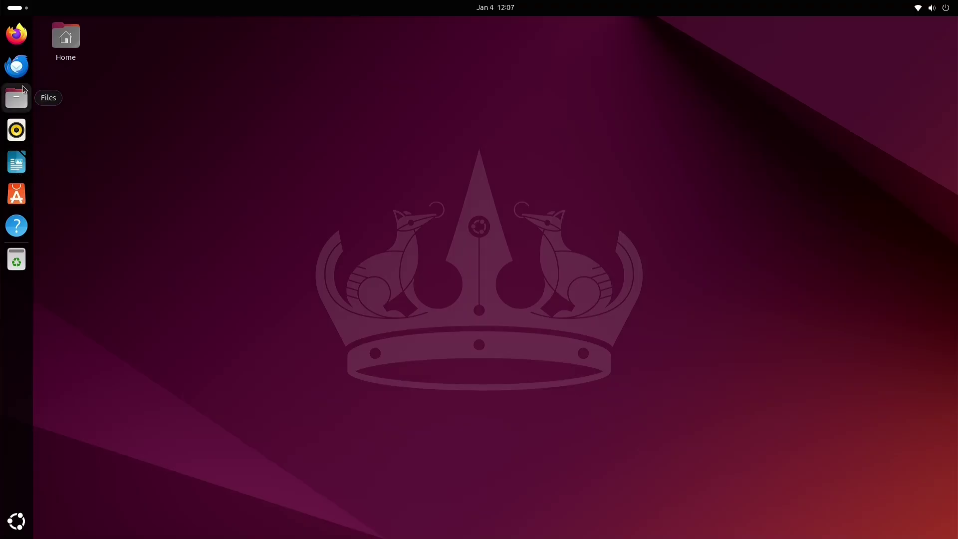
# Step: Look through both pages of the installed applications
pyautogui.click(17, 520)
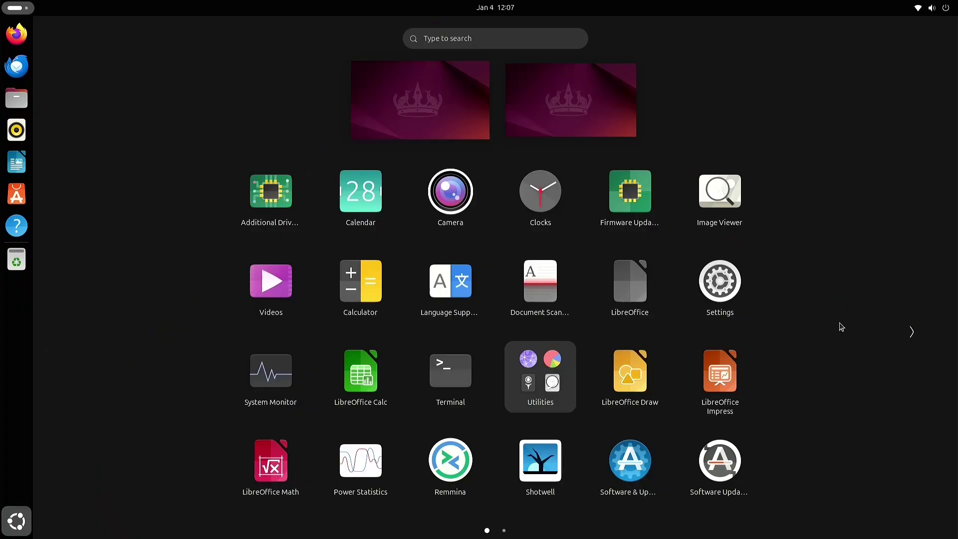
pyautogui.click(910, 333)
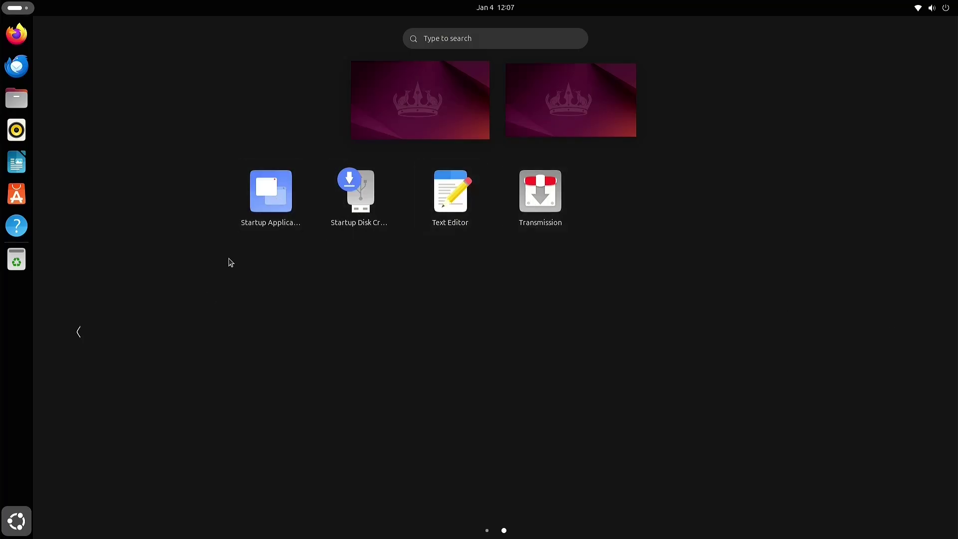
# Step: Review both pages of the installed applications again and return to the desktop
pyautogui.click(79, 332)
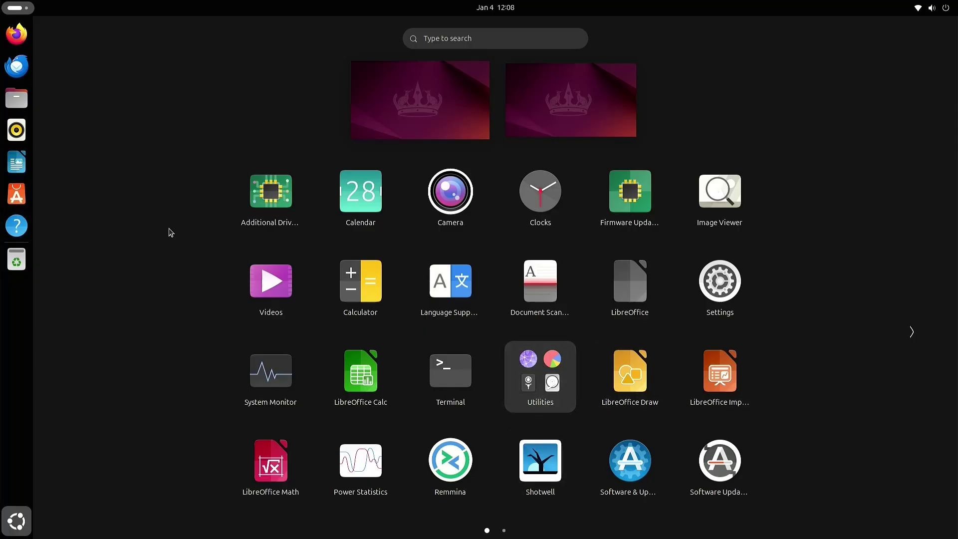
pyautogui.click(911, 332)
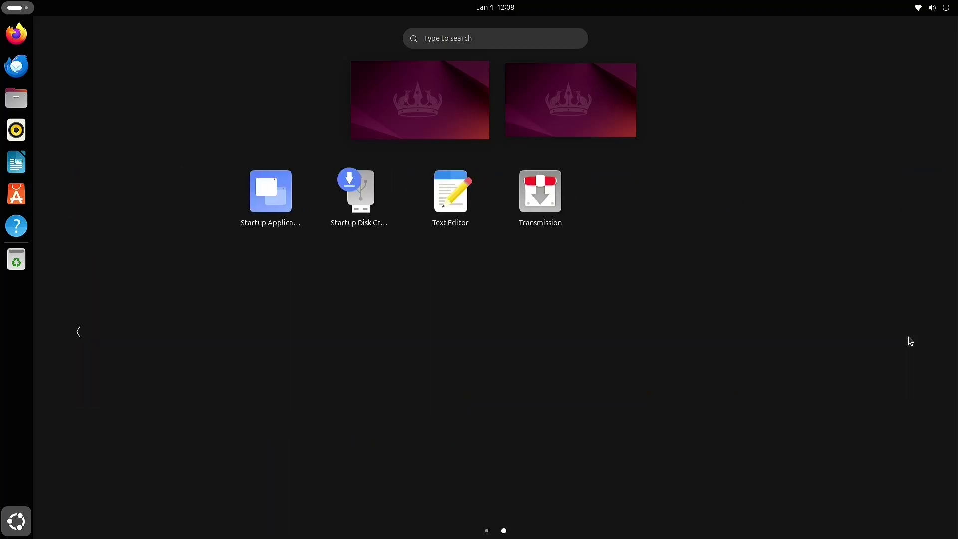
pyautogui.press('Escape')
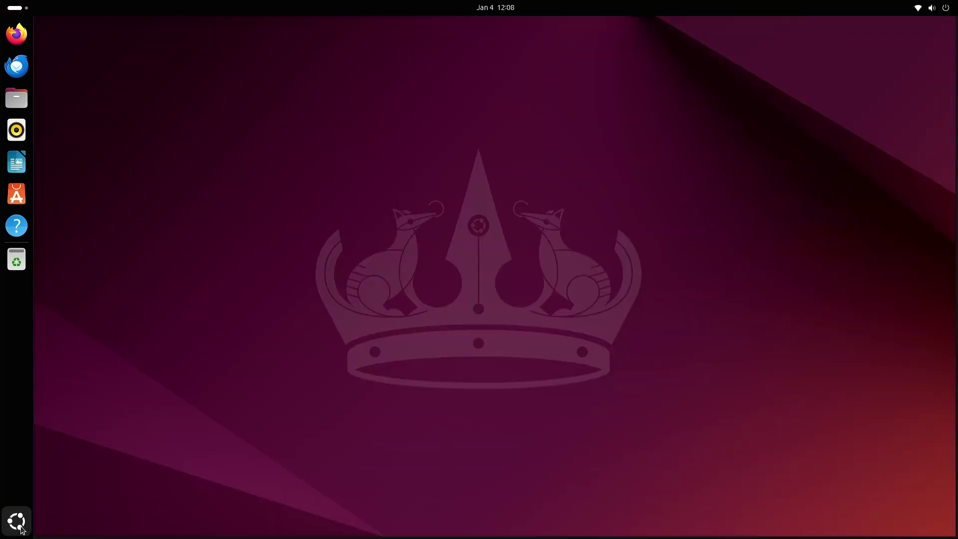
# Step: Launch App Center, search it for krita, and check the package type filter, keeping Snap packages selected
pyautogui.click(16, 194)
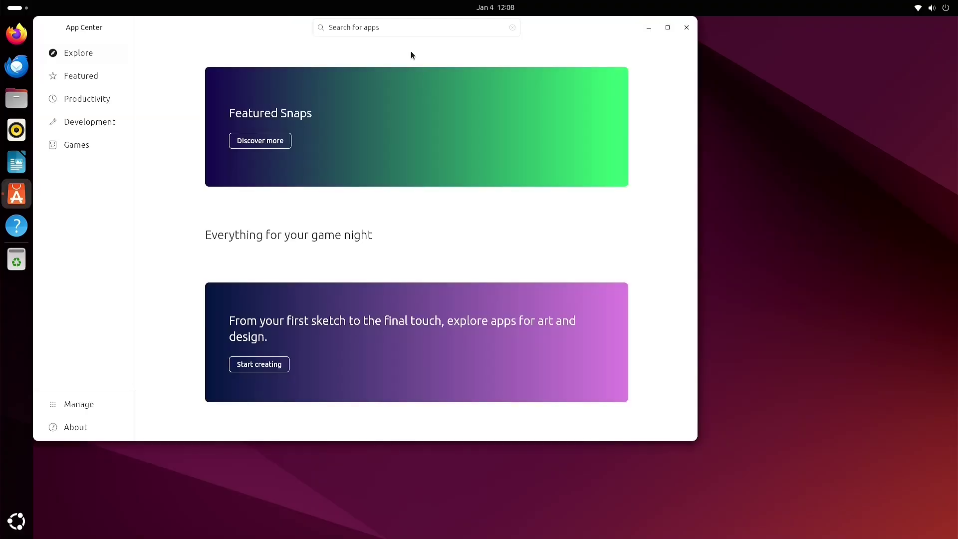
pyautogui.moveTo(223, 26); pyautogui.dragTo(377, 60)
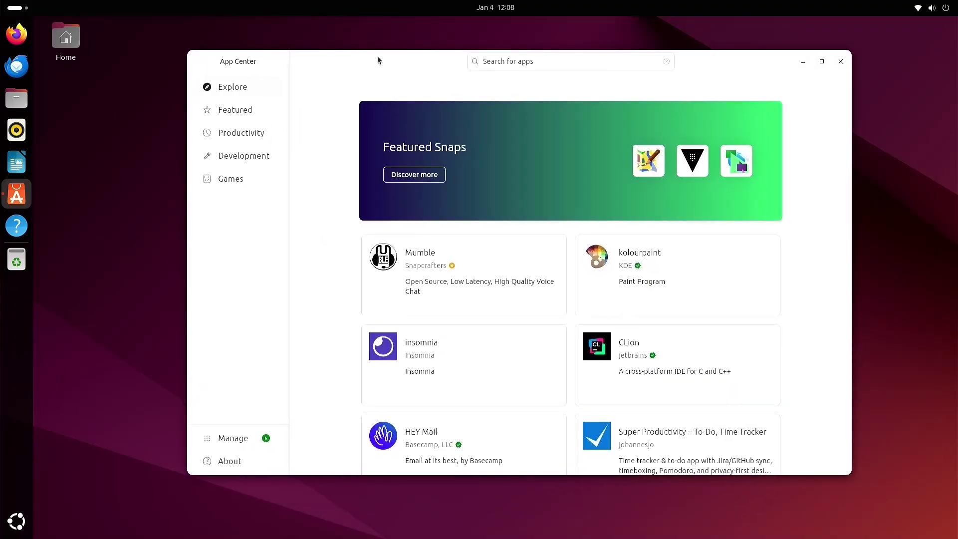
pyautogui.click(563, 67)
pyautogui.write('krita')
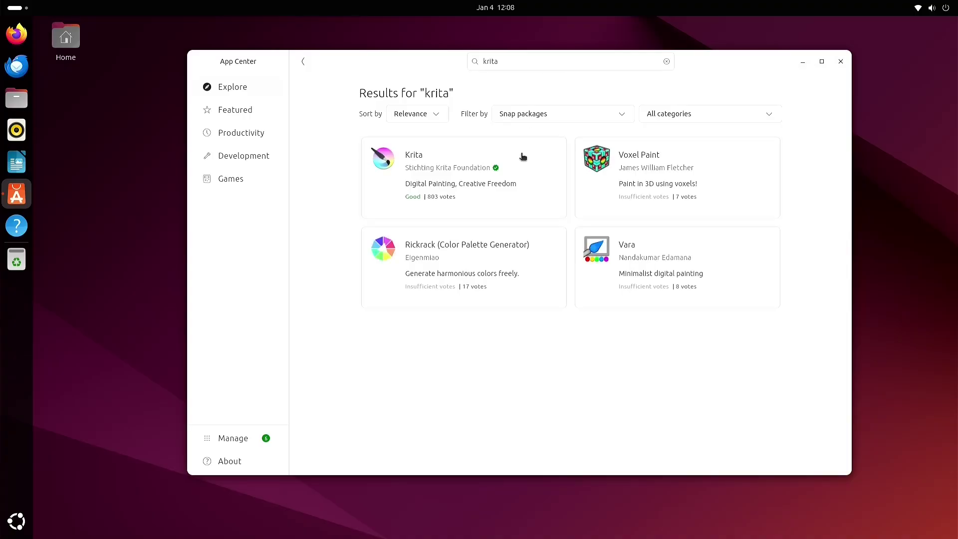
pyautogui.click(623, 120)
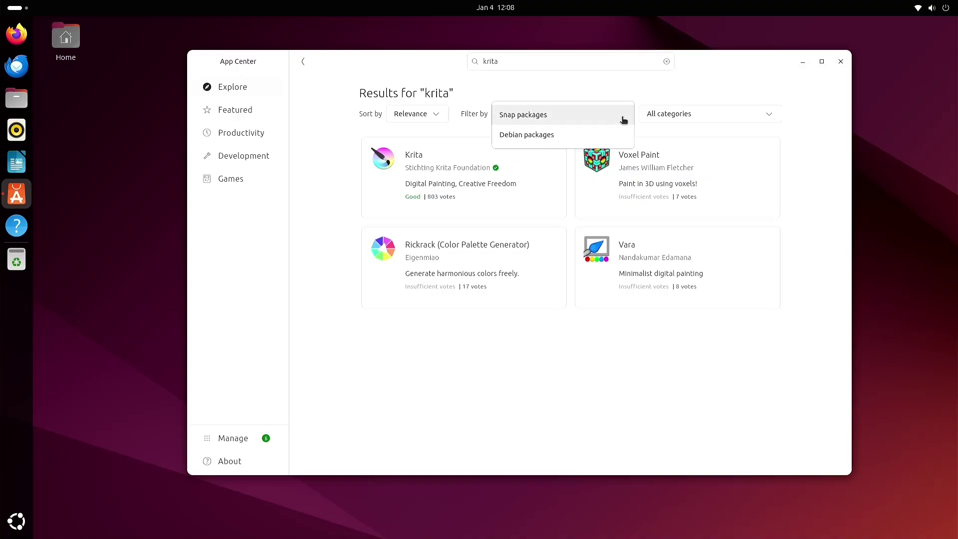
pyautogui.click(517, 116)
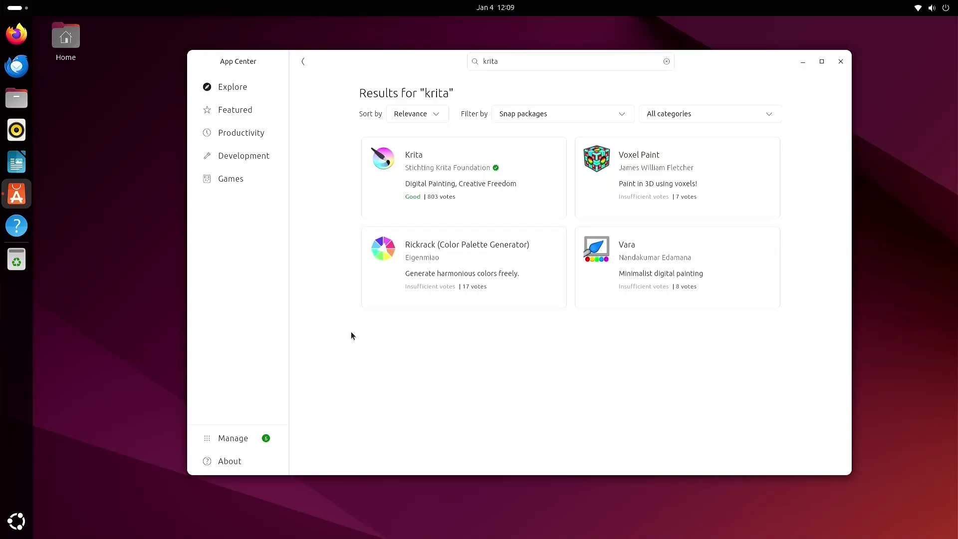
# Step: View the installed snaps management page and the About page, and close App Center
pyautogui.click(233, 439)
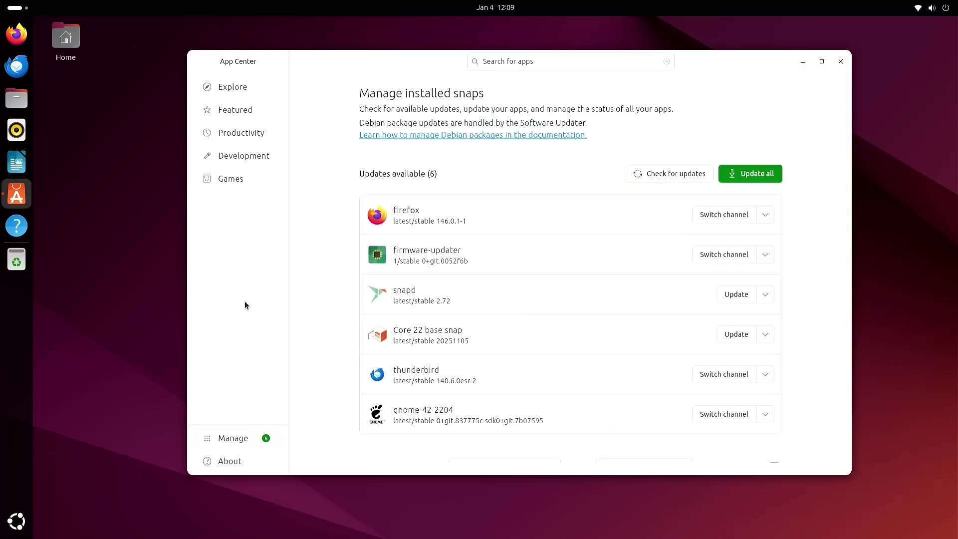
pyautogui.click(225, 460)
pyautogui.click(840, 61)
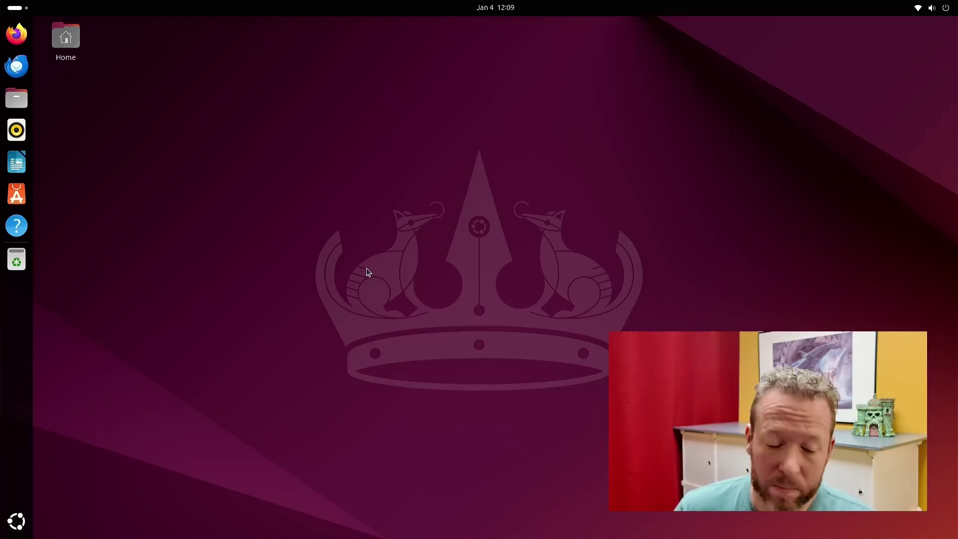
# Step: Reopen App Center, glance over the featured snaps, and search for krita
pyautogui.click(16, 194)
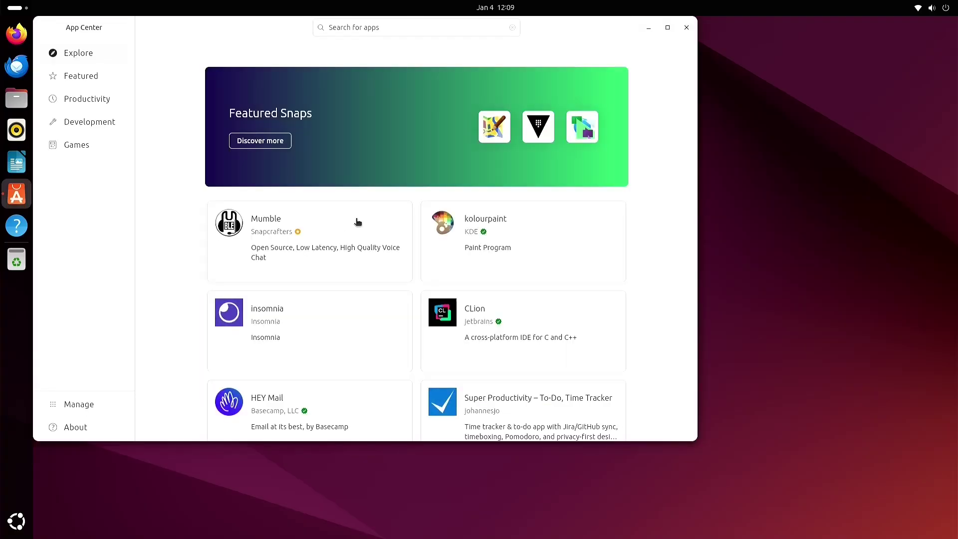
pyautogui.scroll(-3, 357, 222)
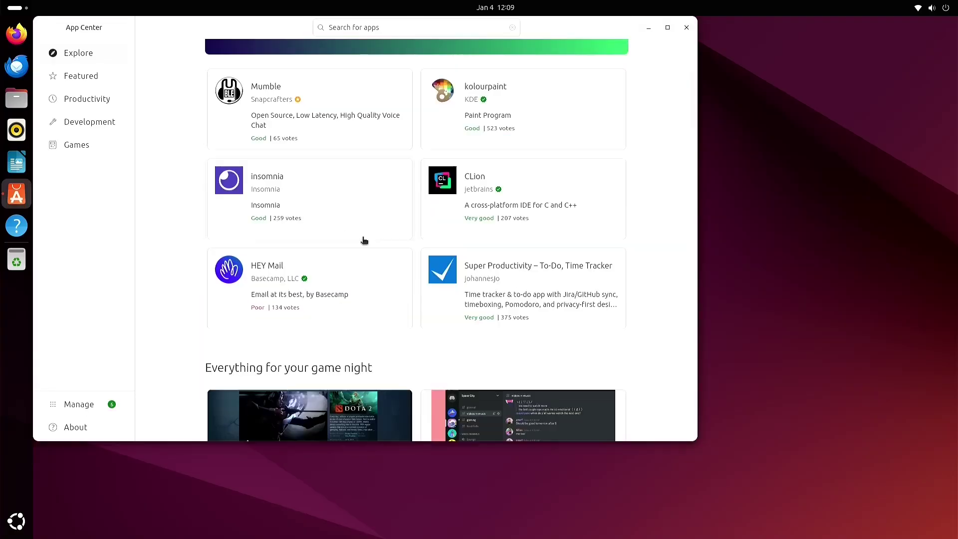
pyautogui.scroll(3, 363, 239)
pyautogui.click(388, 28)
pyautogui.write('krita')
pyautogui.press('Return')
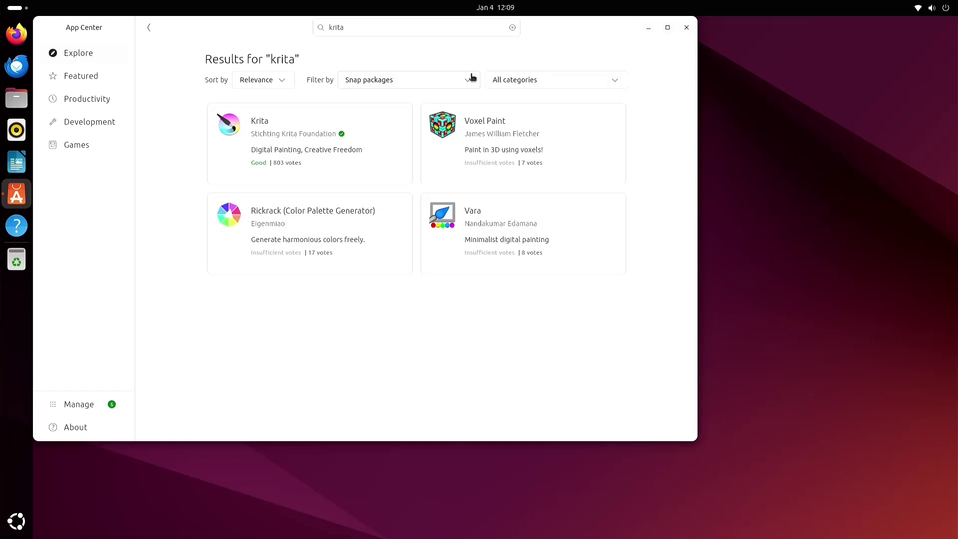
# Step: Install Krita from the latest/stable 5.2.11 channel, authenticating with the account password
pyautogui.click(292, 145)
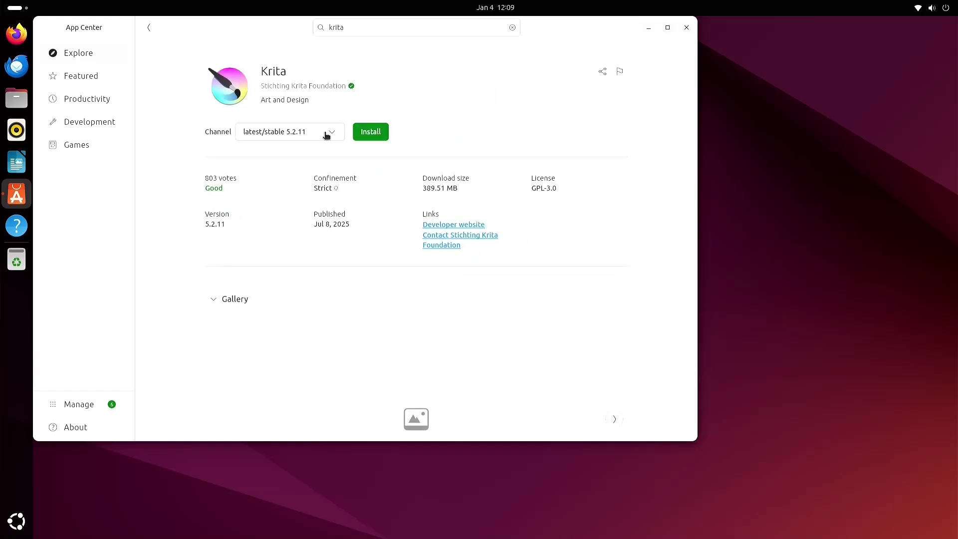
pyautogui.click(375, 135)
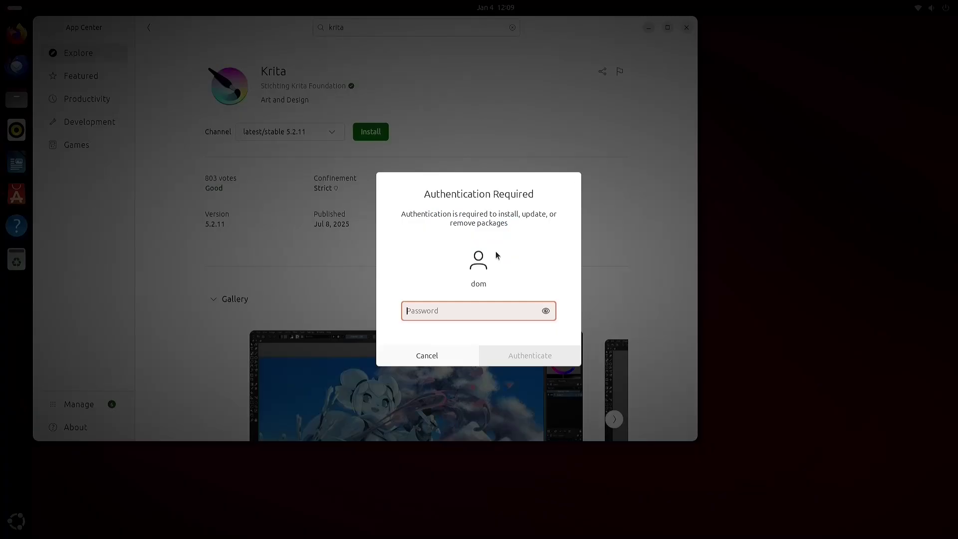
pyautogui.write('********')
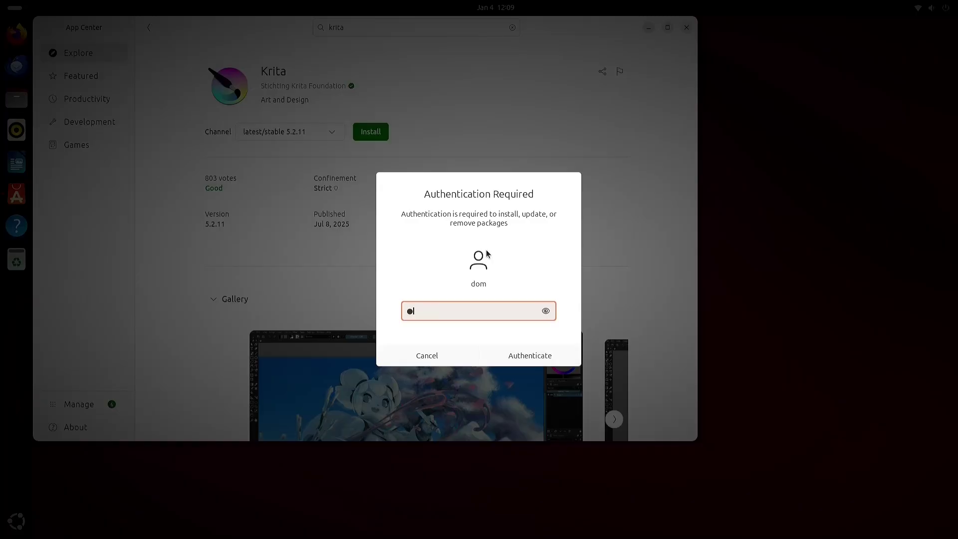
pyautogui.press('Return')
# Step: Browse the first page of the application overview and go back to the desktop
pyautogui.press('super+a')
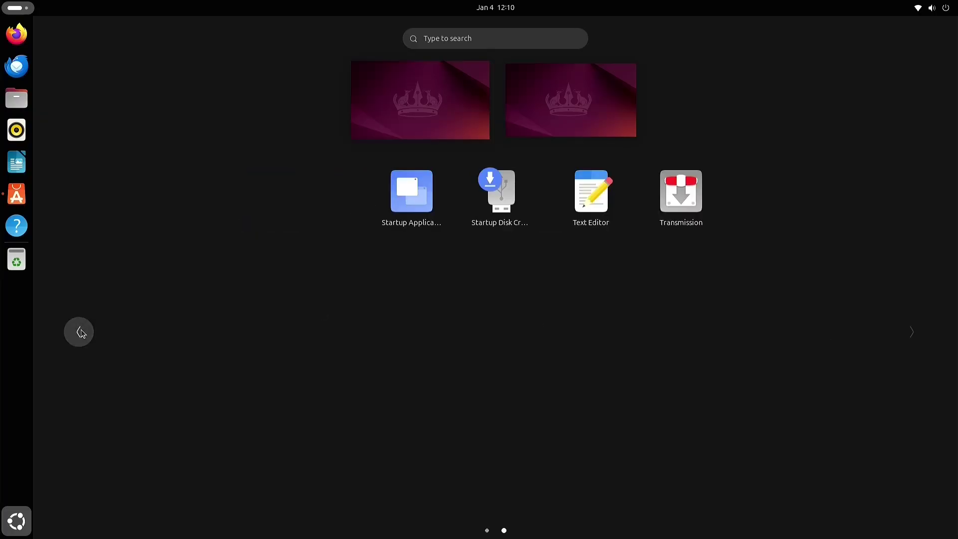
pyautogui.click(81, 332)
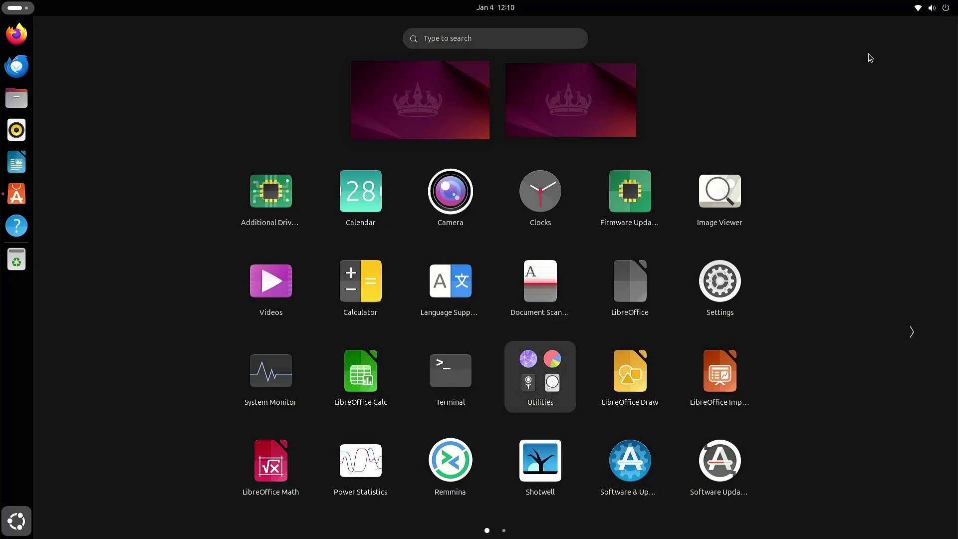
pyautogui.click(15, 526)
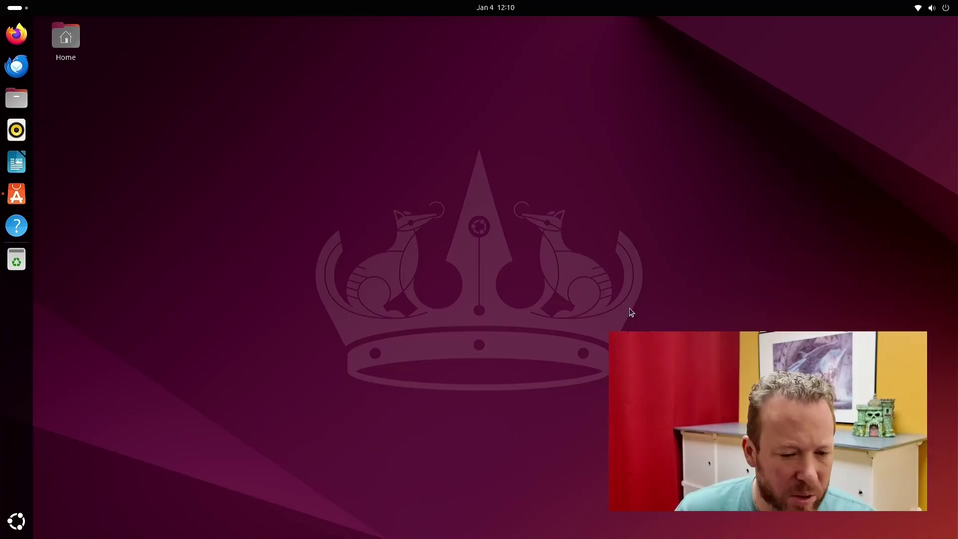
# Step: Launch and close the Rhythmbox music player, and check the application overview
pyautogui.click(16, 130)
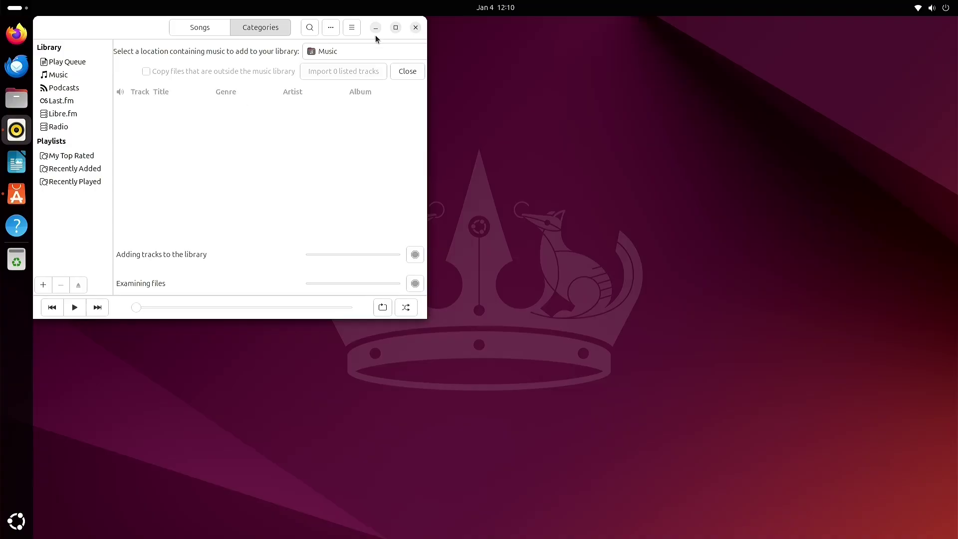
pyautogui.click(415, 27)
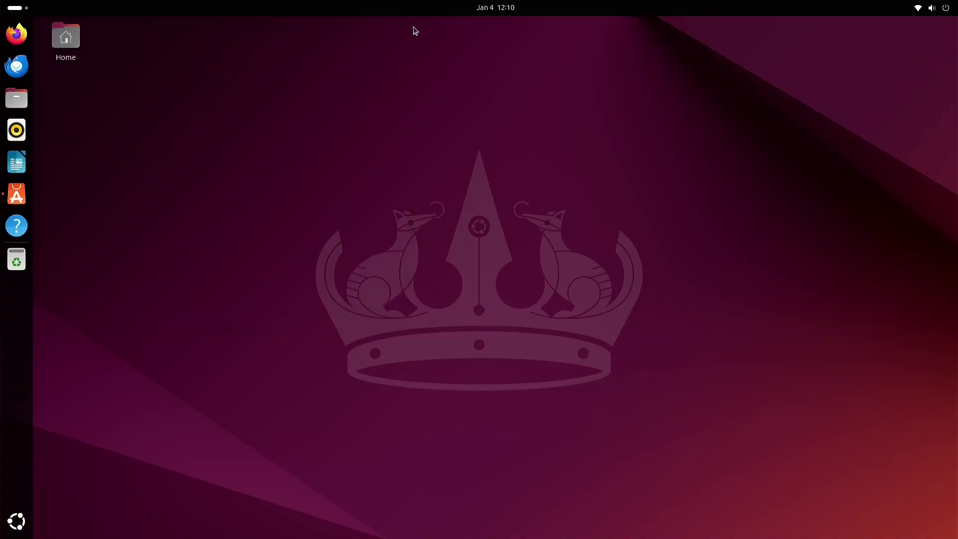
pyautogui.click(24, 530)
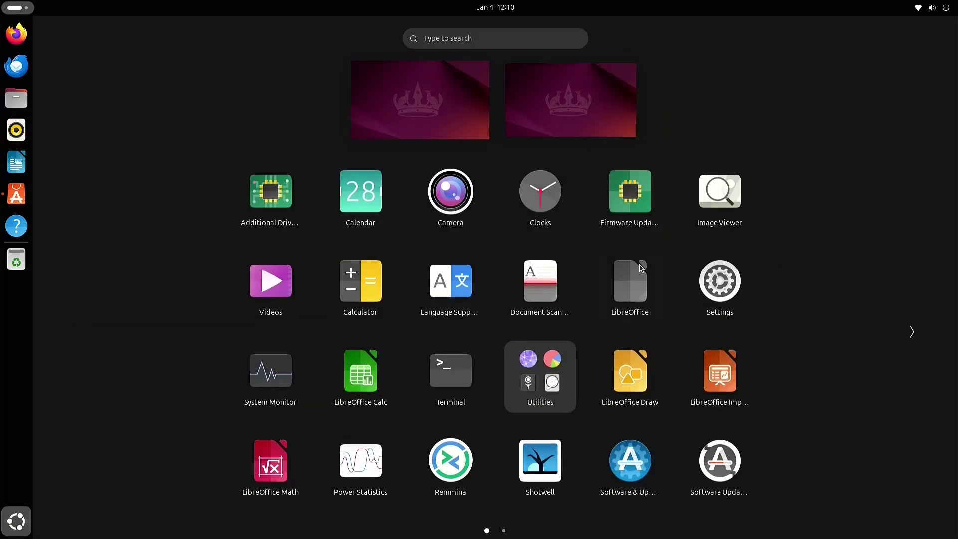
pyautogui.click(17, 524)
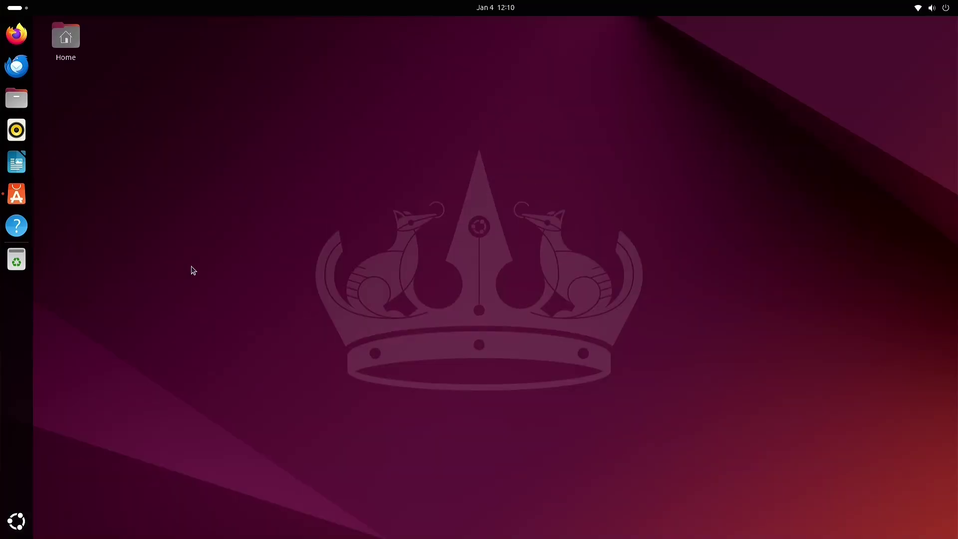
# Step: Unpin Rhythmbox from the dash and expand the resulting notification
pyautogui.rightClick(18, 133)
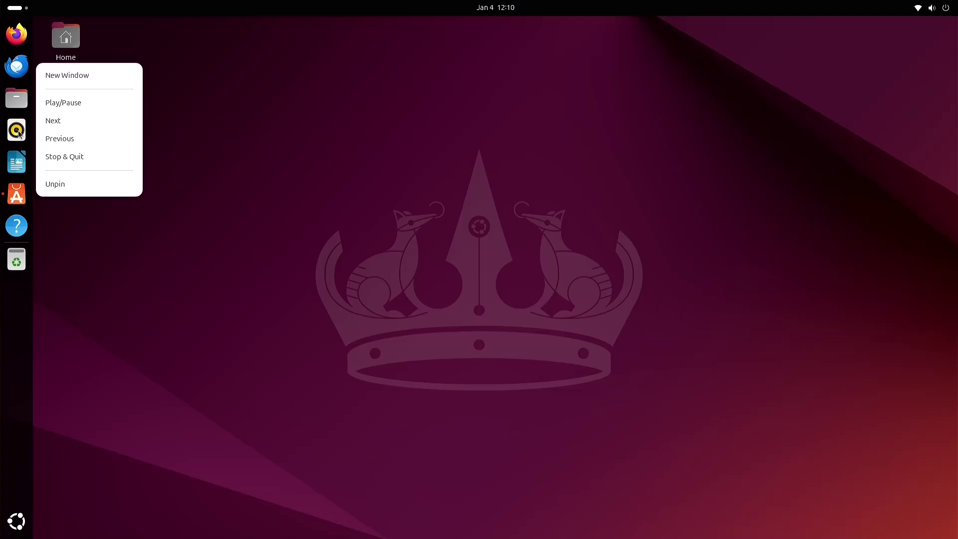
pyautogui.click(62, 188)
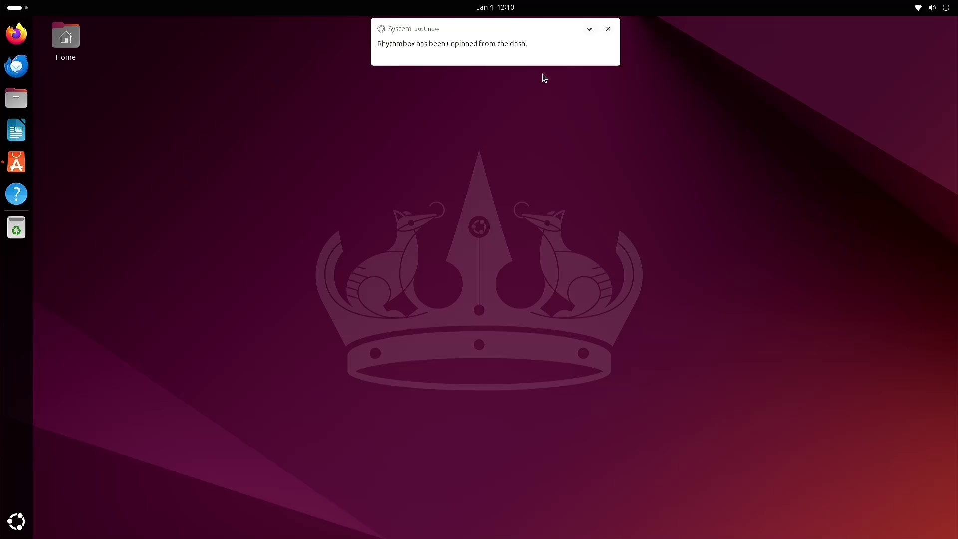
pyautogui.moveTo(558, 59)
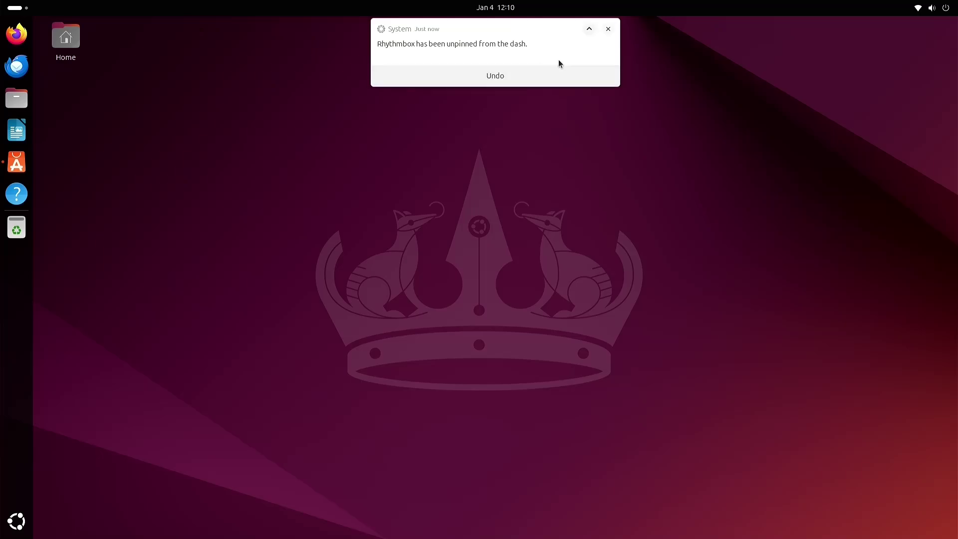
pyautogui.click(590, 29)
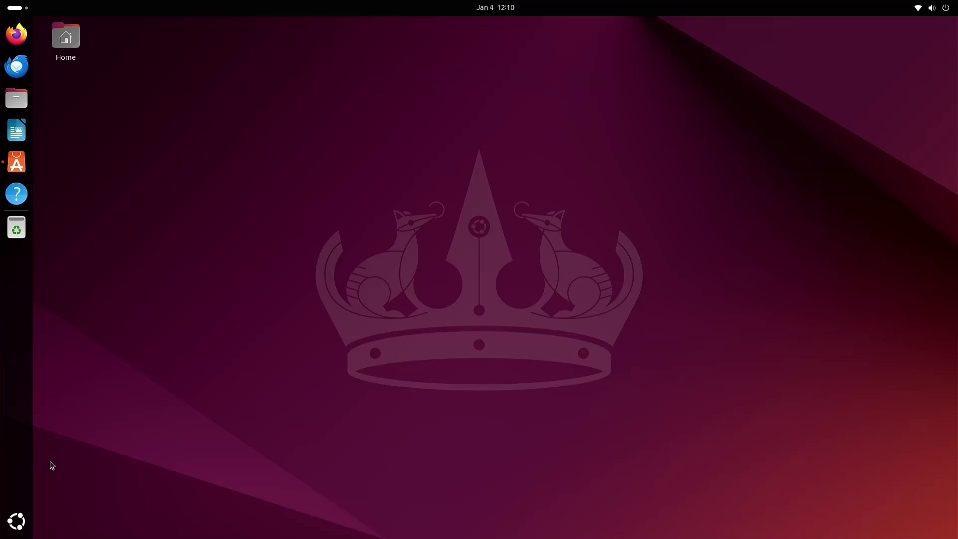
# Step: Examine both pages of the application overview, check Krita's installation progress in App Center, and hide its window
pyautogui.click(16, 521)
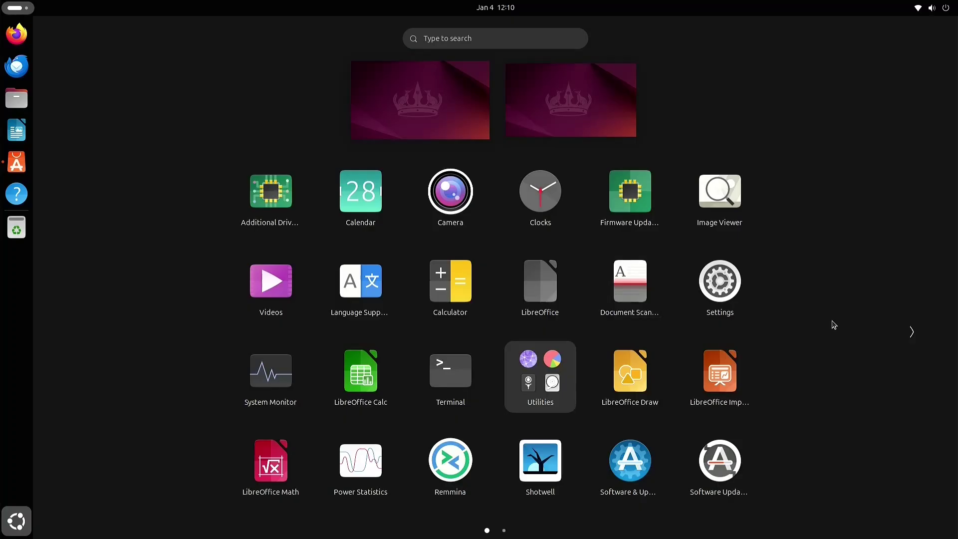
pyautogui.click(911, 332)
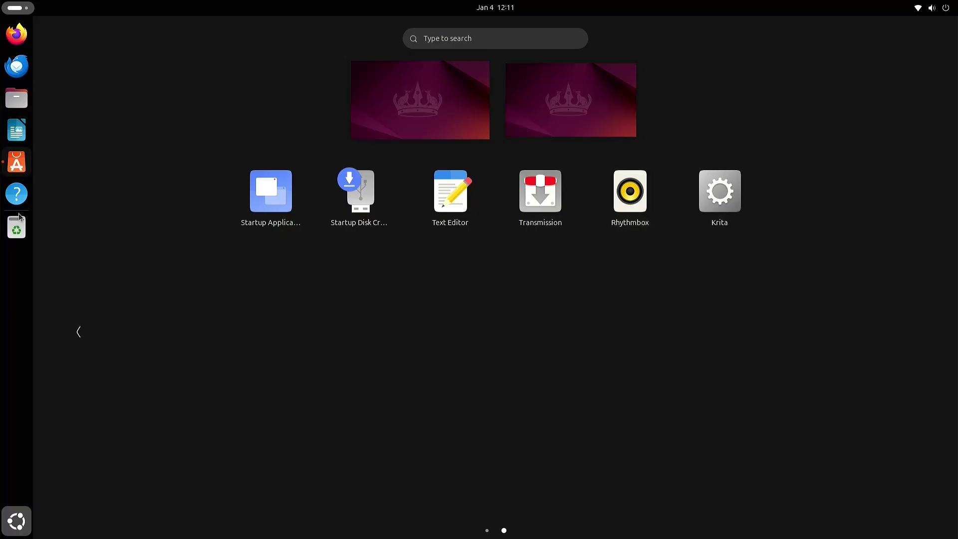
pyautogui.click(16, 522)
pyautogui.click(16, 163)
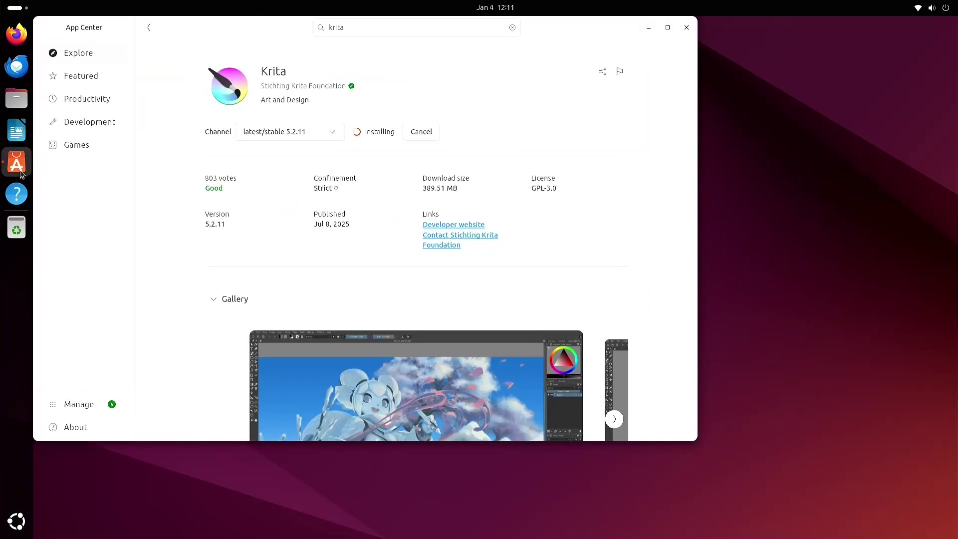
pyautogui.press('super+h')
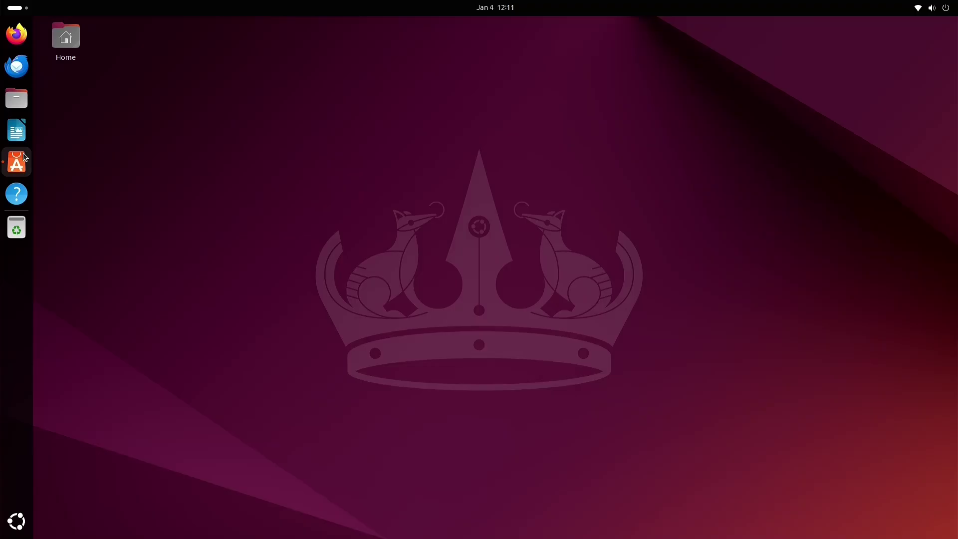
# Step: Launch and close the Calendar application, and open the system quick settings
pyautogui.click(16, 522)
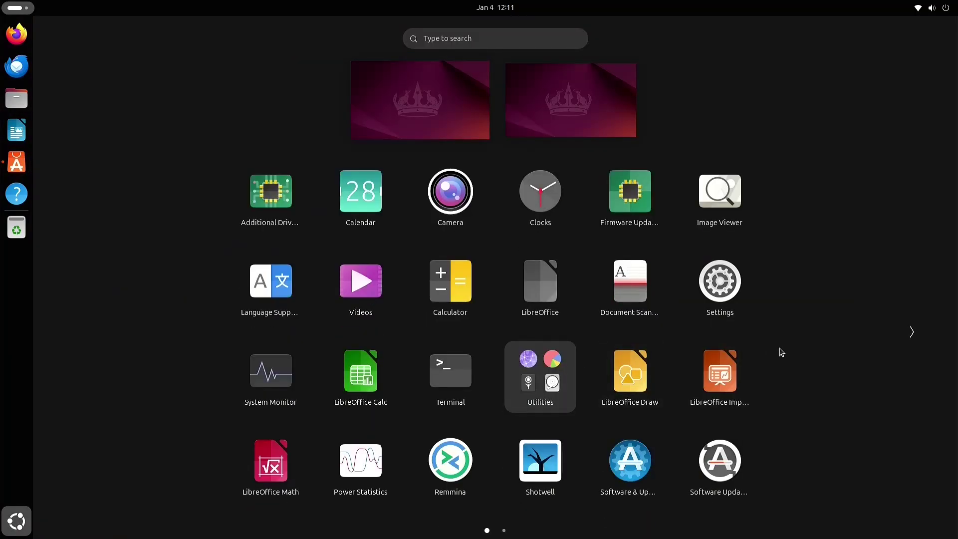
pyautogui.click(355, 199)
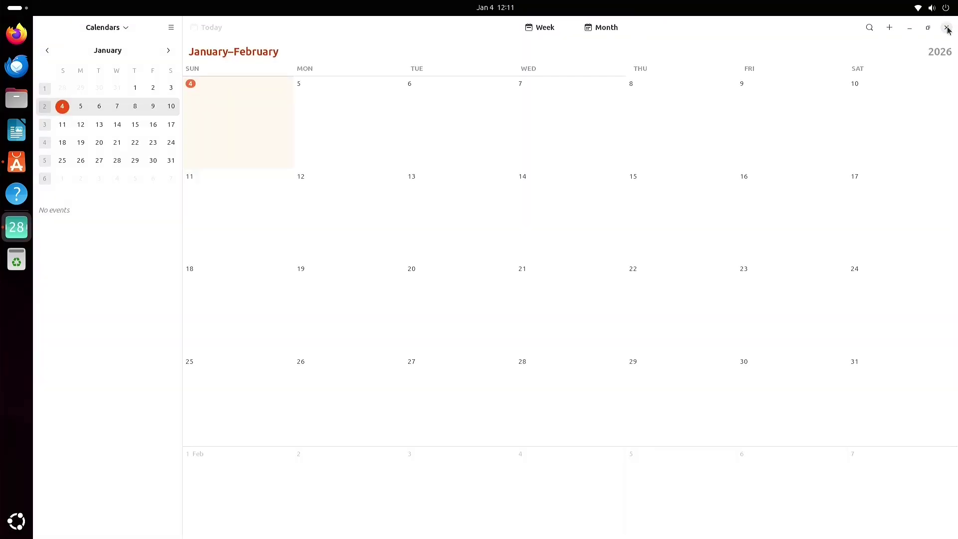
pyautogui.click(947, 26)
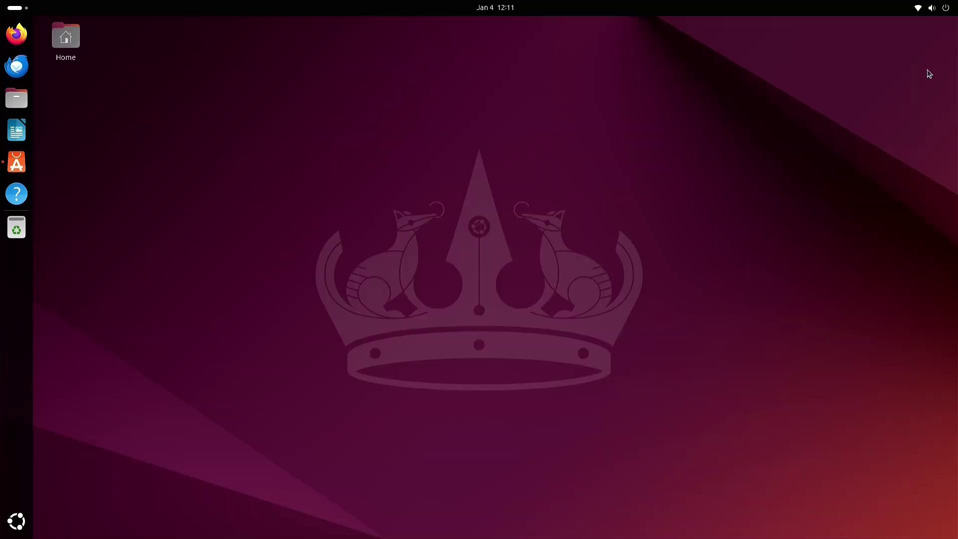
pyautogui.click(947, 11)
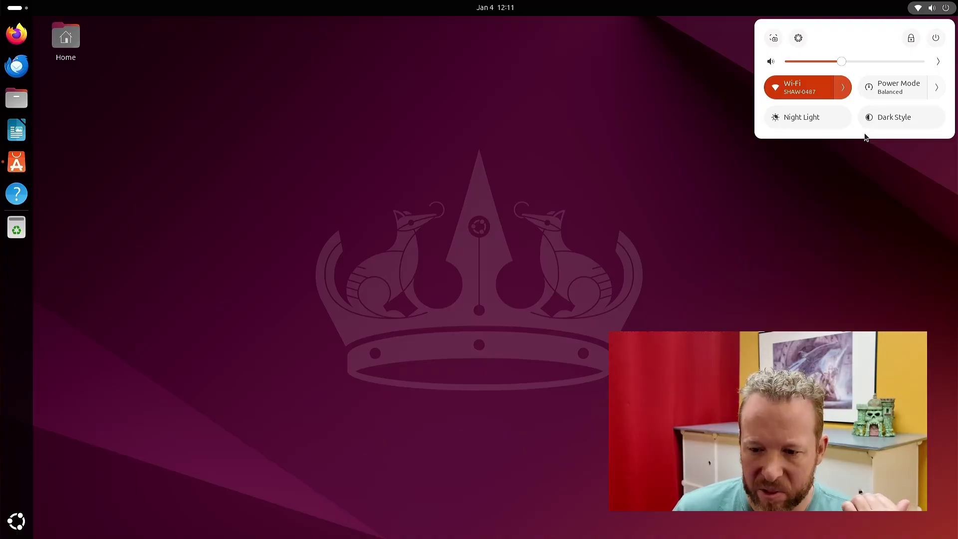
# Step: Check Krita's installation progress in App Center and hide its window again
pyautogui.click(798, 38)
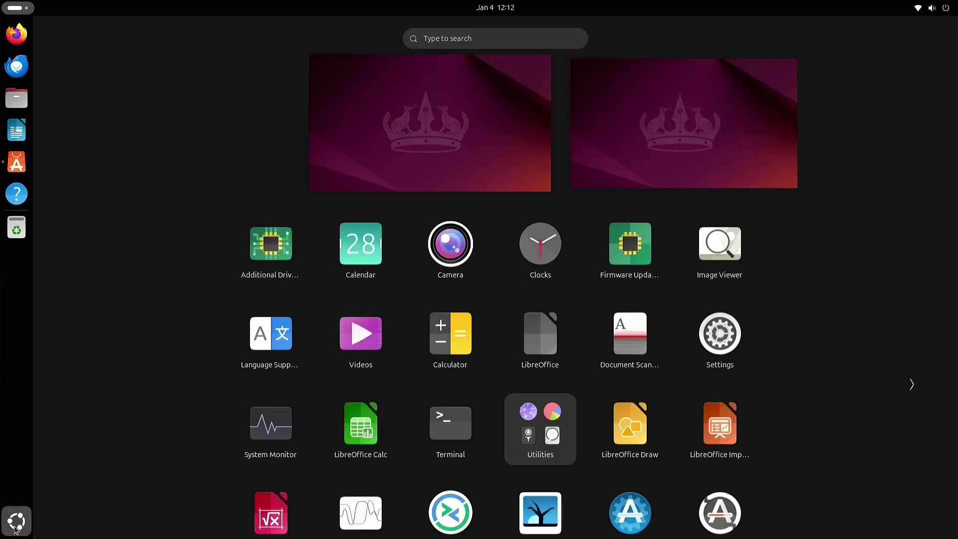
pyautogui.click(19, 162)
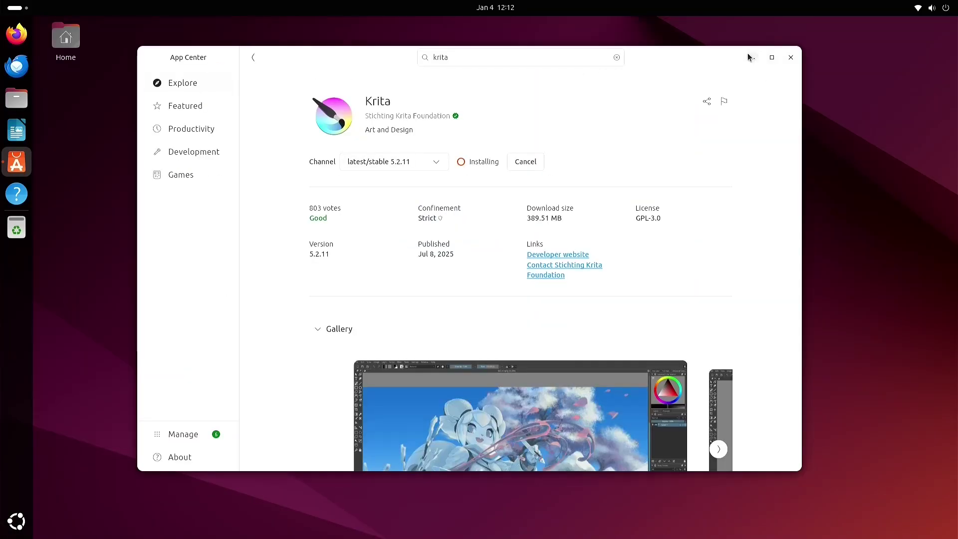
pyautogui.click(753, 58)
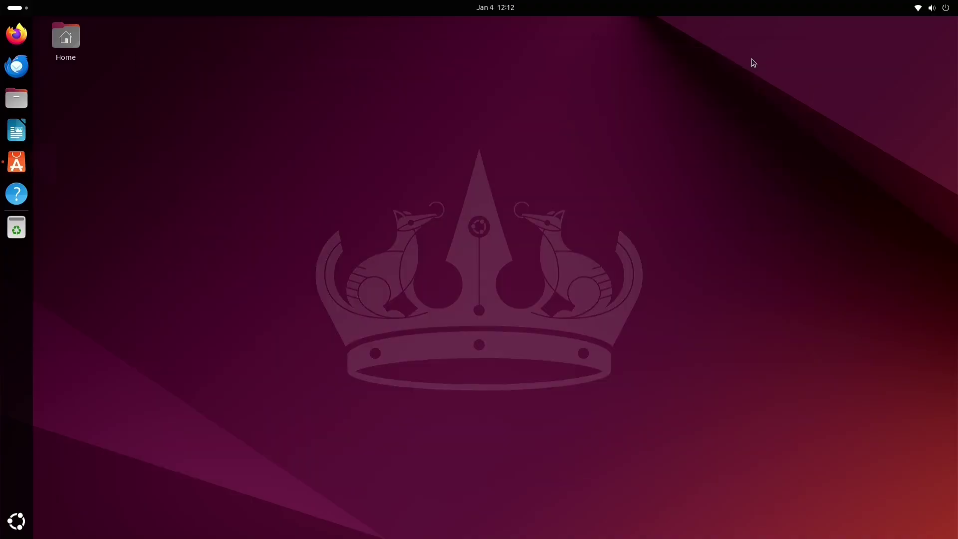
# Step: Open the display settings from the desktop, set the scale to 200 %, keep the change, and close Settings
pyautogui.rightClick(357, 242)
pyautogui.click(408, 419)
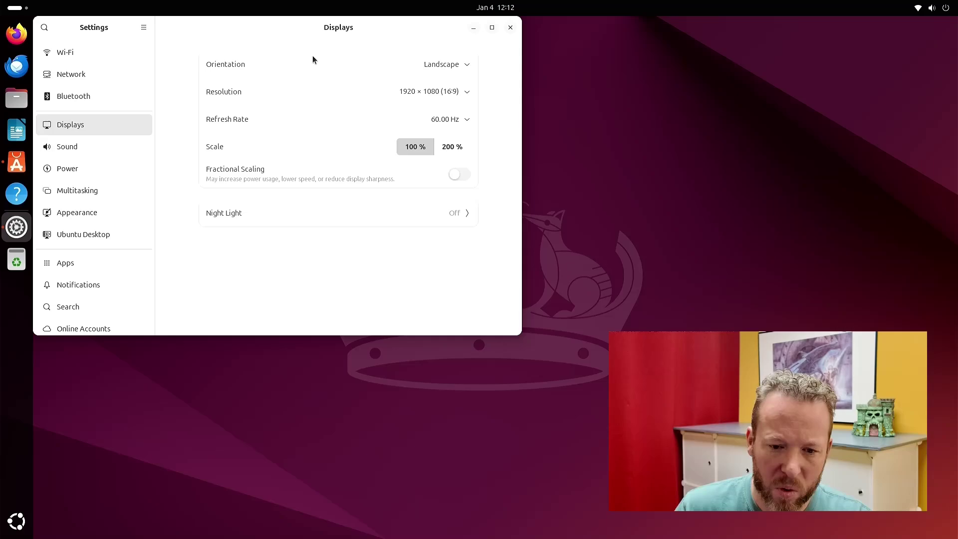
pyautogui.moveTo(301, 24); pyautogui.dragTo(497, 108)
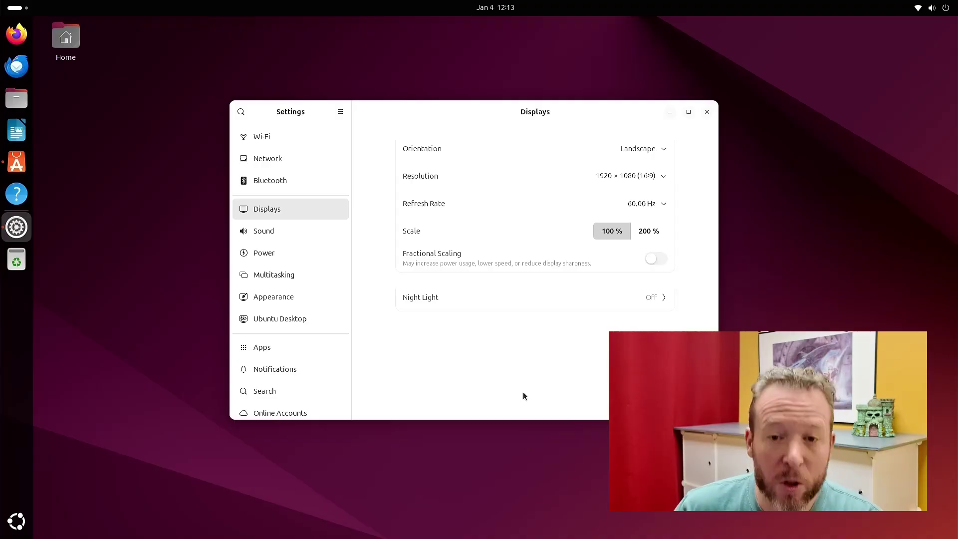
pyautogui.click(648, 231)
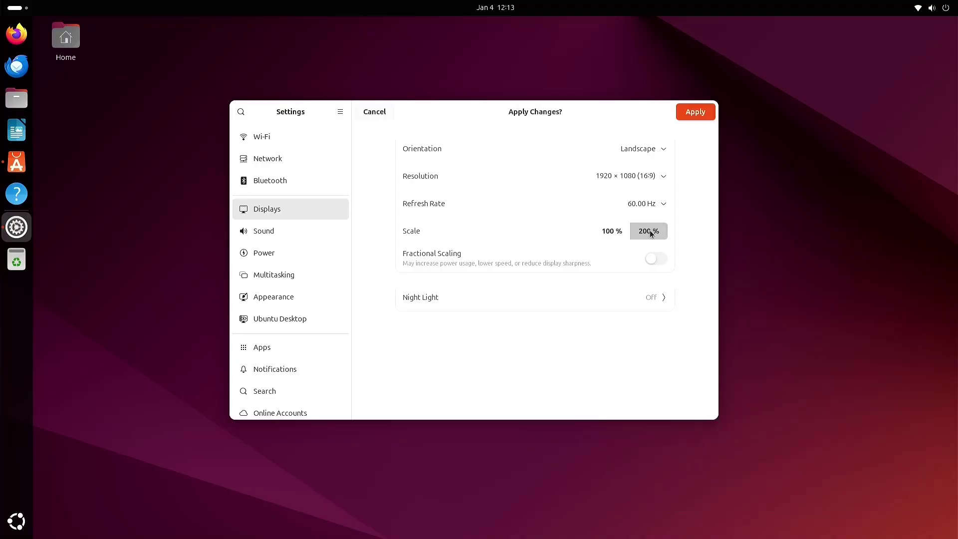
pyautogui.click(694, 113)
pyautogui.click(568, 331)
pyautogui.click(934, 55)
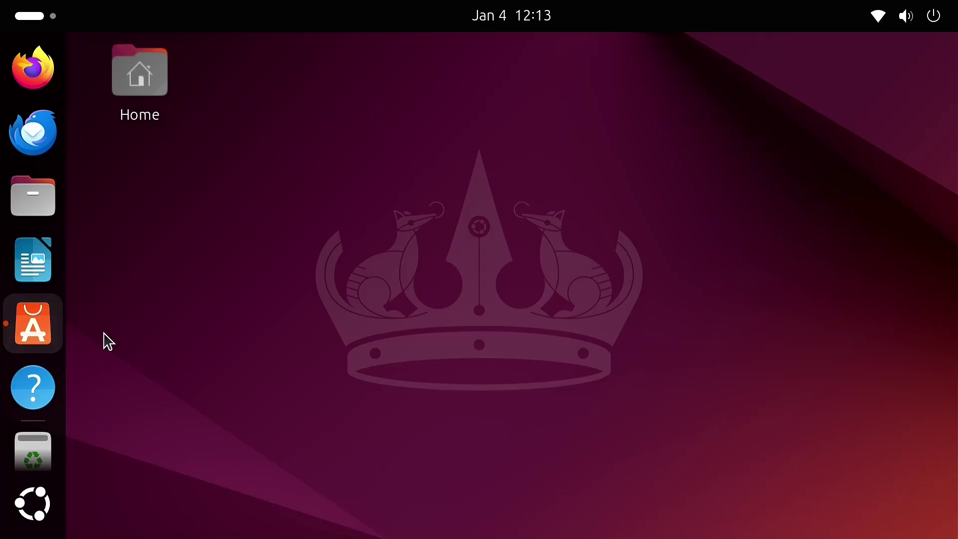
# Step: Check Krita's page in App Center at the enlarged scale, reposition the window to reach its controls, and close it
pyautogui.click(31, 322)
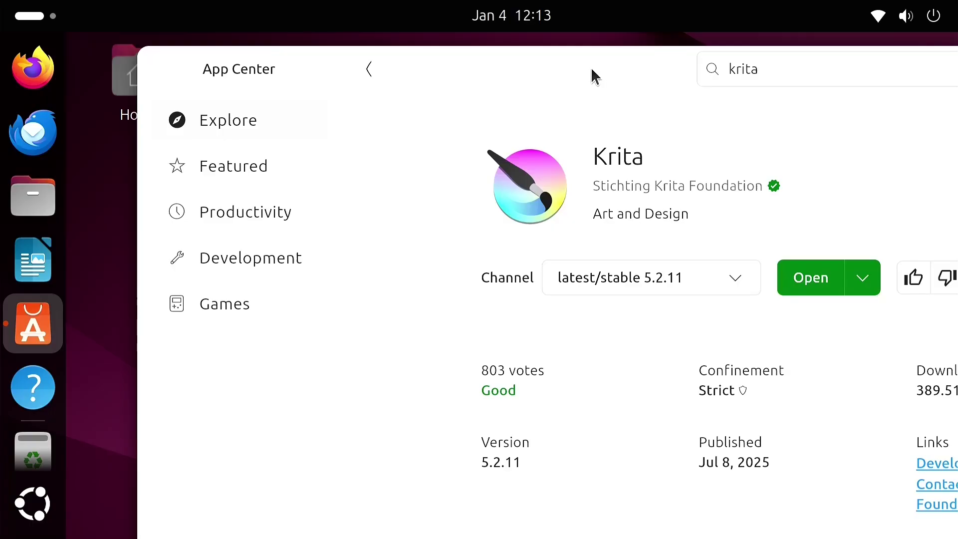
pyautogui.moveTo(566, 64); pyautogui.dragTo(253, 51)
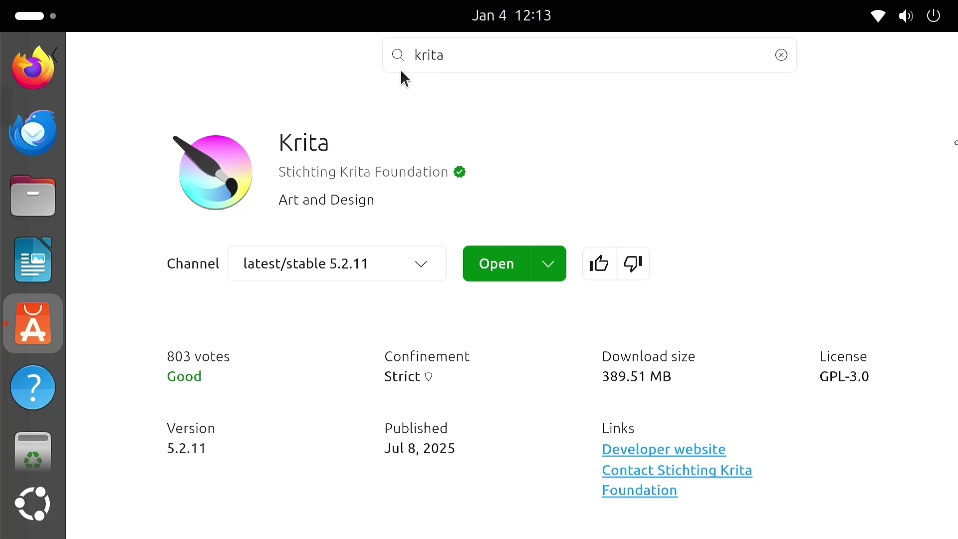
pyautogui.doubleClick(237, 55)
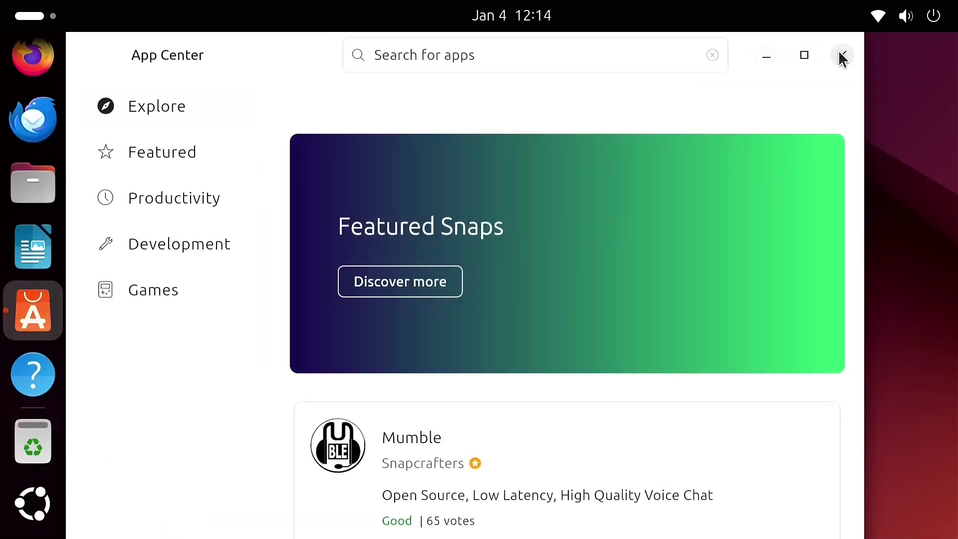
pyautogui.click(839, 58)
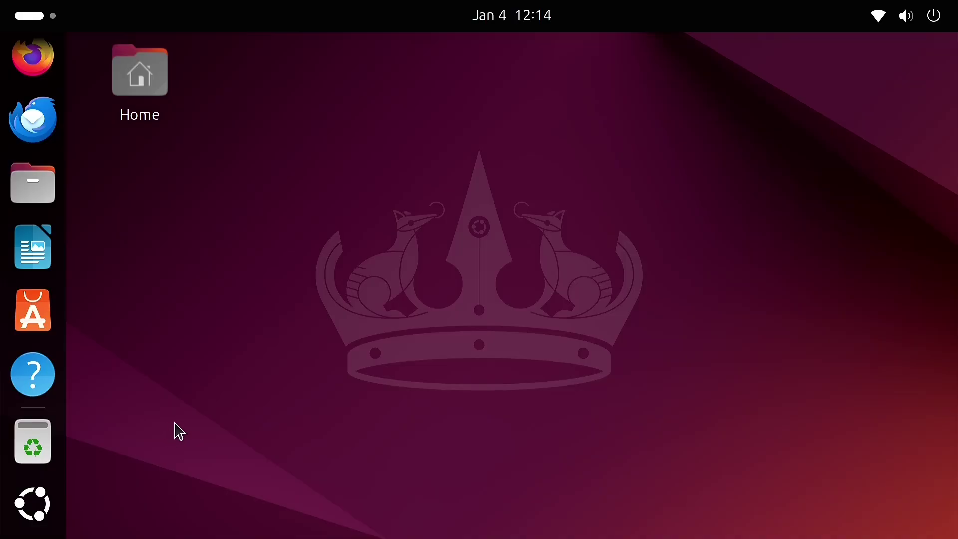
# Step: Reopen the display settings, set the scale to 100 %, and keep the change
pyautogui.rightClick(650, 94)
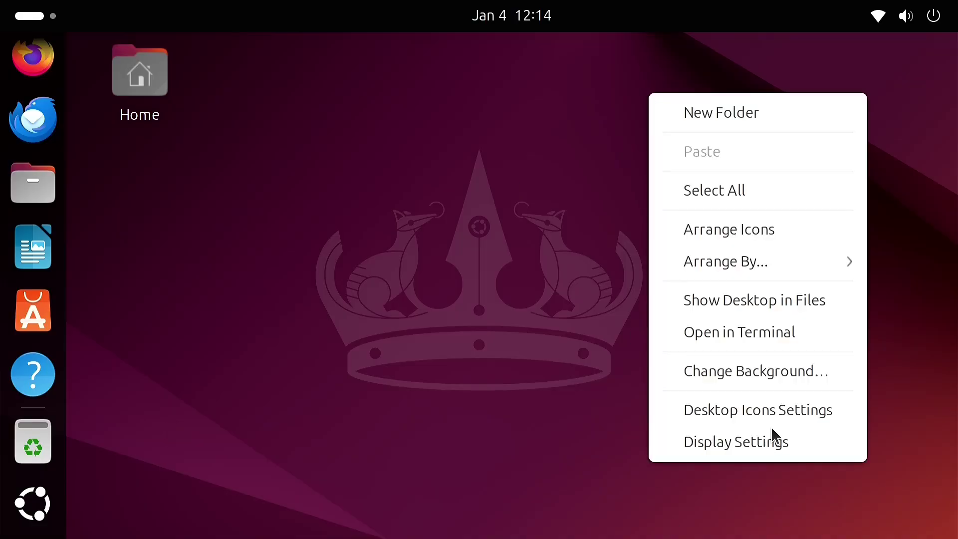
pyautogui.click(755, 444)
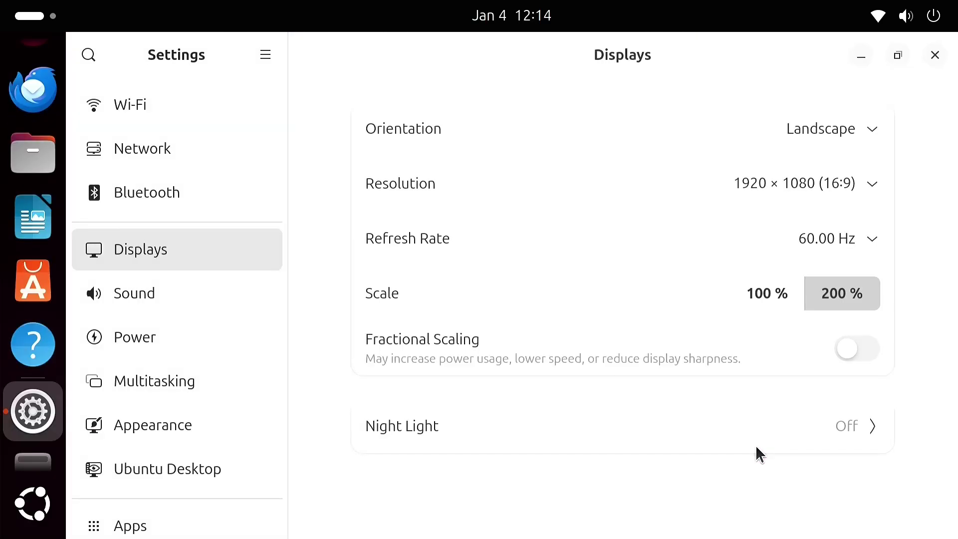
pyautogui.click(767, 293)
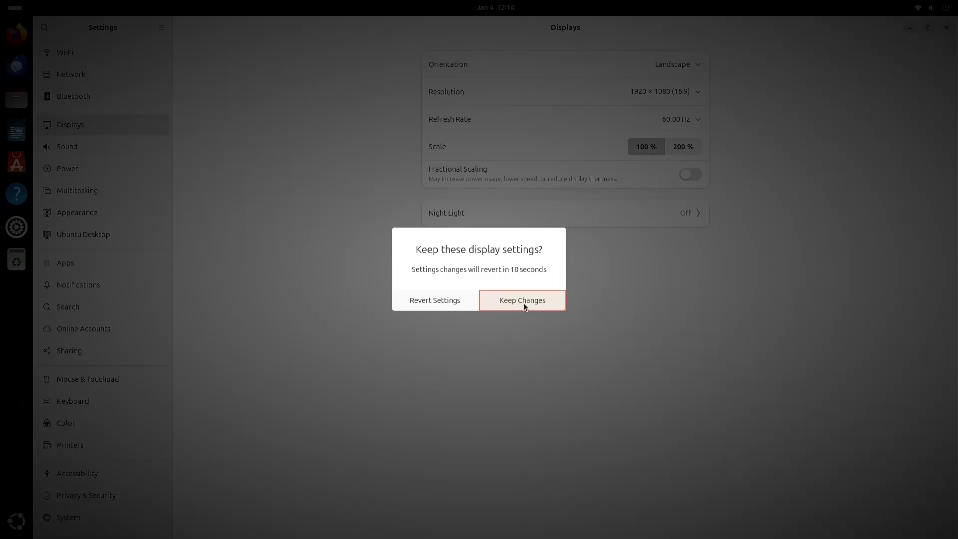
pyautogui.click(523, 303)
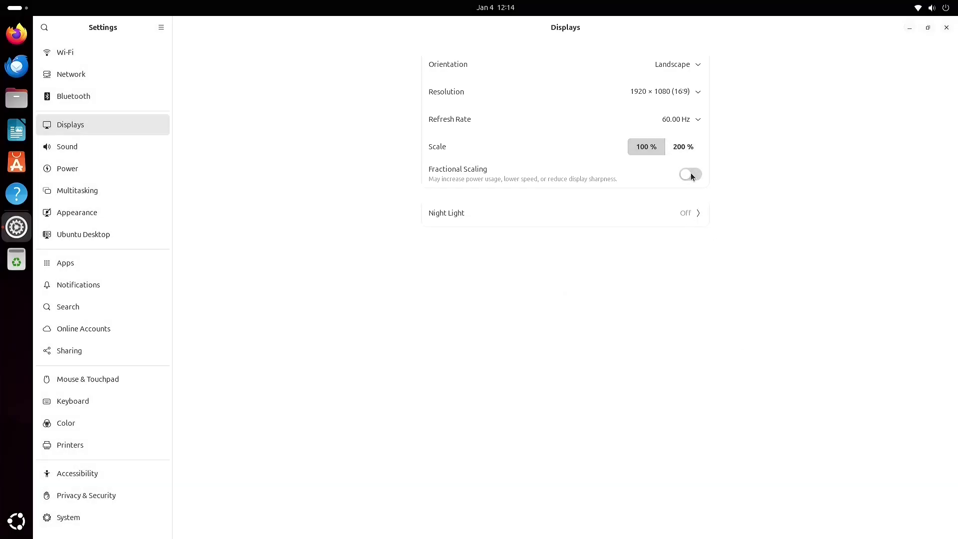
# Step: Enable fractional scaling, apply and keep a 125 % display scale, and close the Settings and App Center windows
pyautogui.click(690, 175)
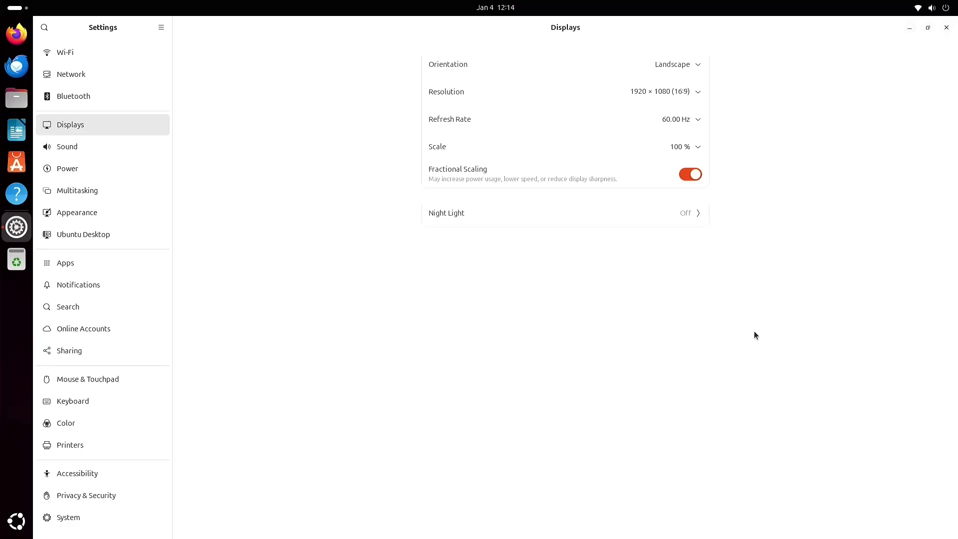
pyautogui.click(695, 146)
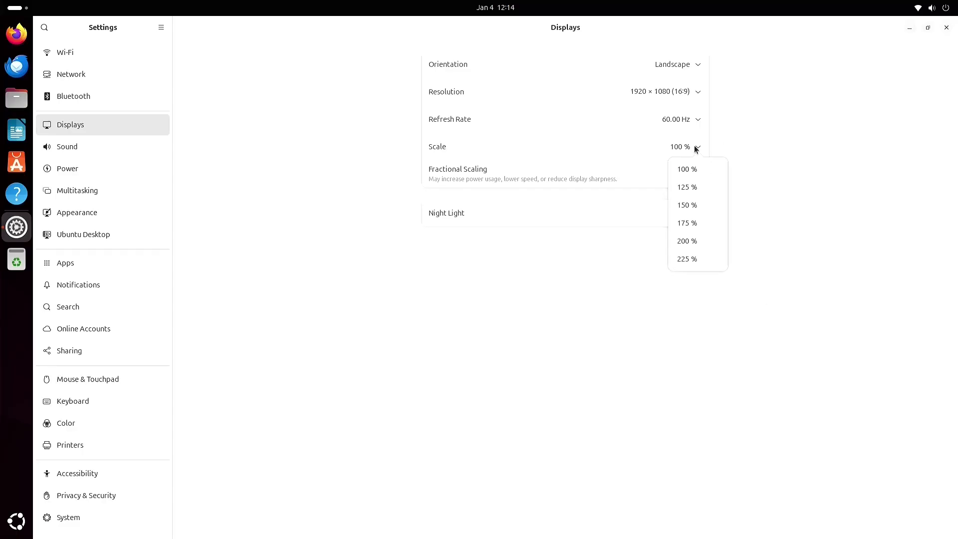
pyautogui.click(691, 187)
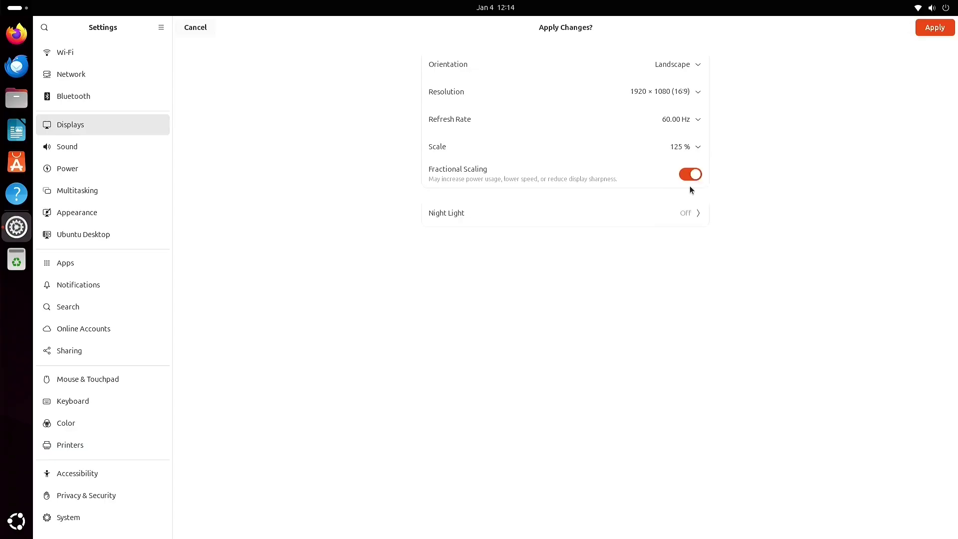
pyautogui.click(922, 30)
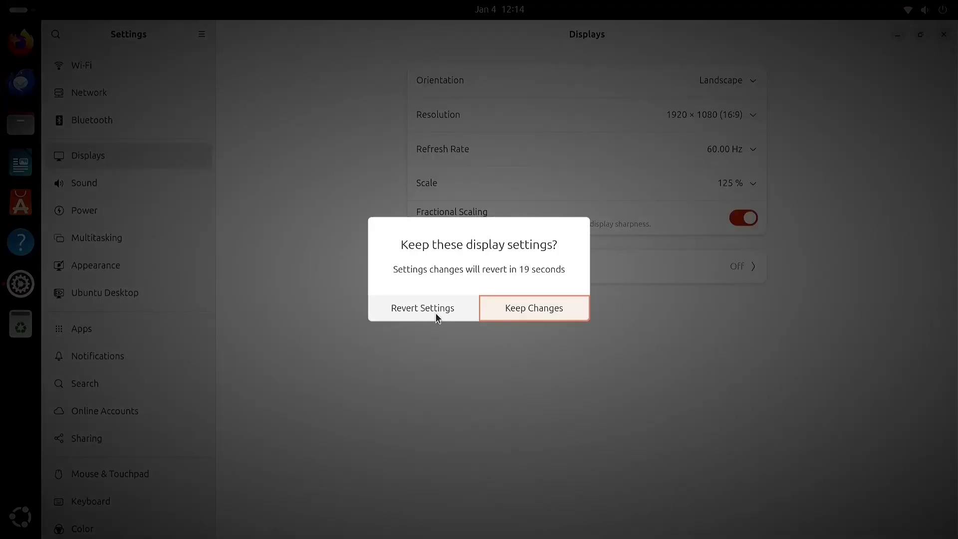
pyautogui.click(522, 309)
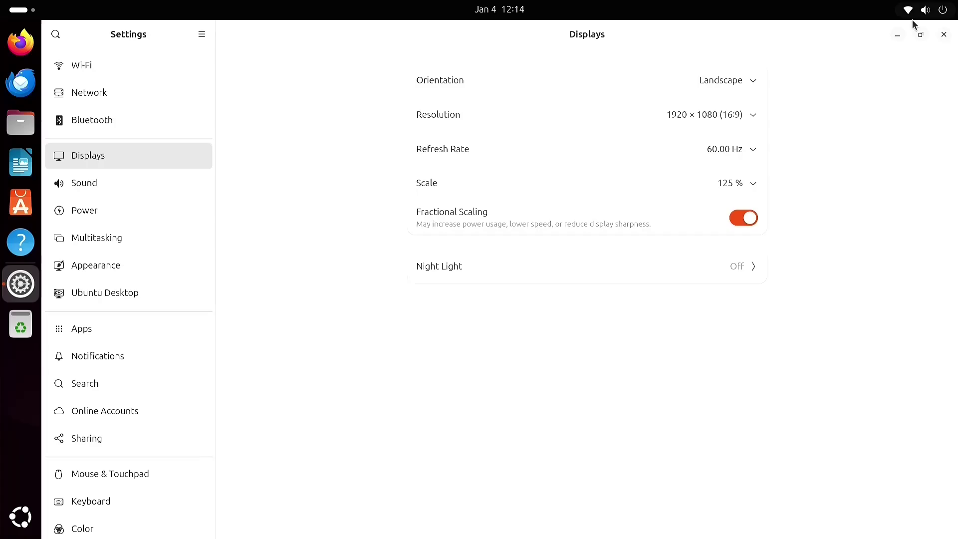
pyautogui.click(943, 34)
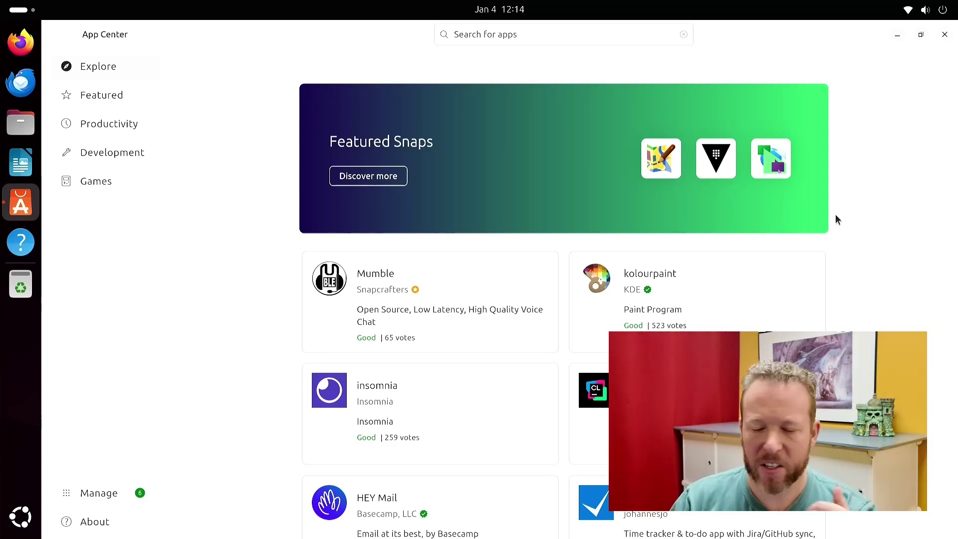
pyautogui.click(945, 35)
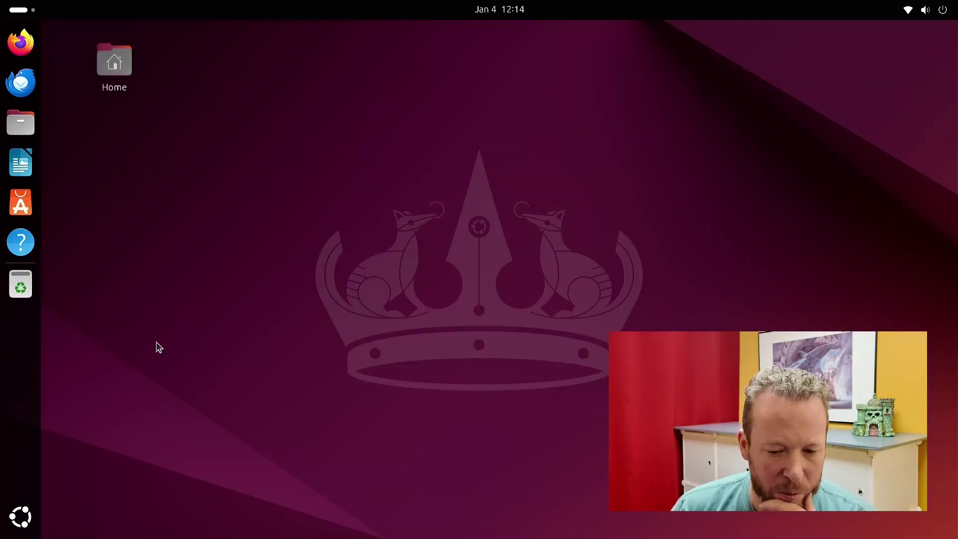
# Step: Return the display scale to 100 % with fractional scaling turned off, and keep the change
pyautogui.rightClick(383, 245)
pyautogui.click(443, 463)
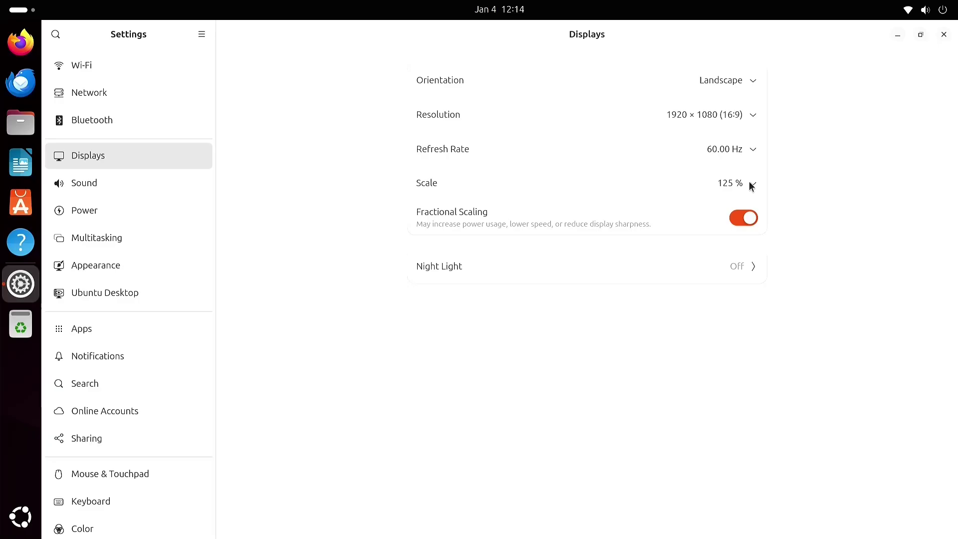
pyautogui.click(750, 185)
pyautogui.click(749, 207)
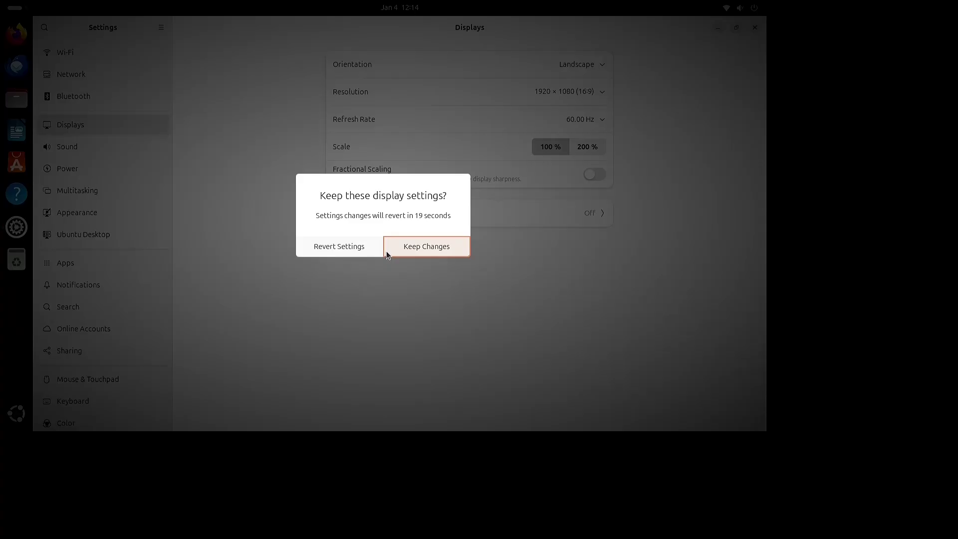
pyautogui.click(387, 250)
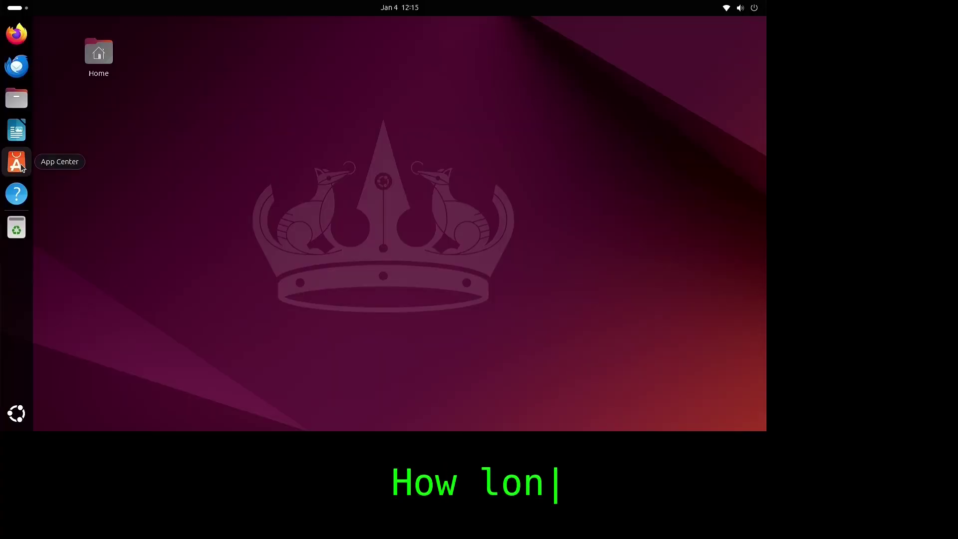
# Step: Launch Krita from the second page of the application overview, wait for it to load, and close it
pyautogui.click(23, 419)
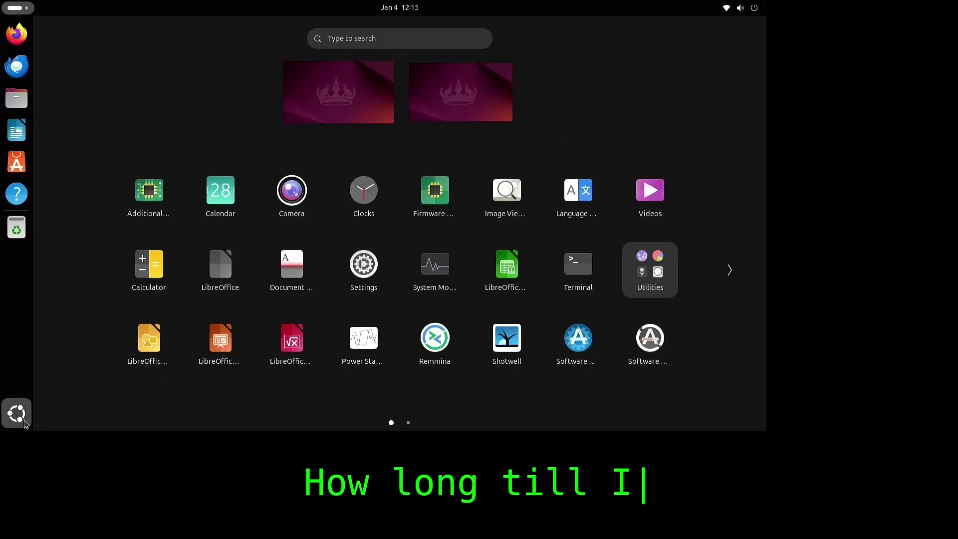
pyautogui.click(735, 277)
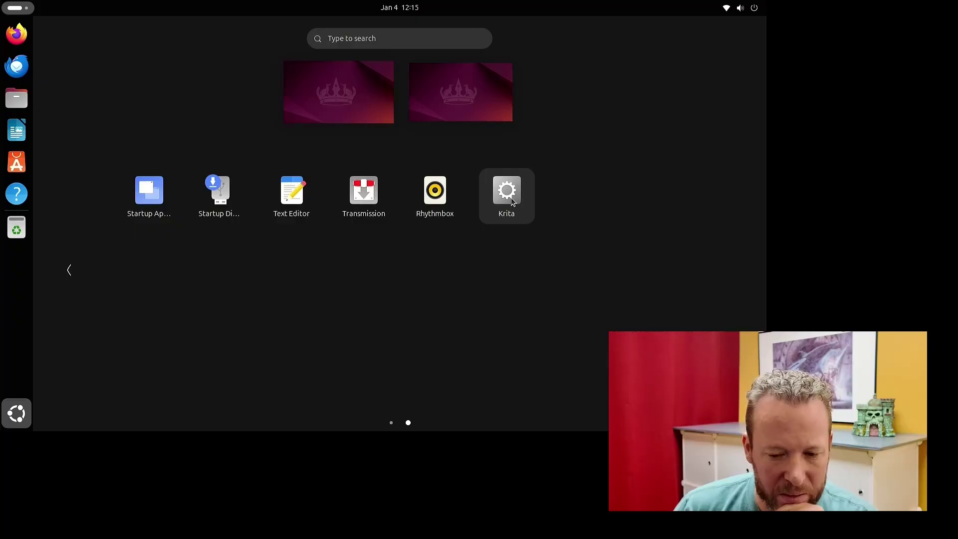
pyautogui.click(510, 197)
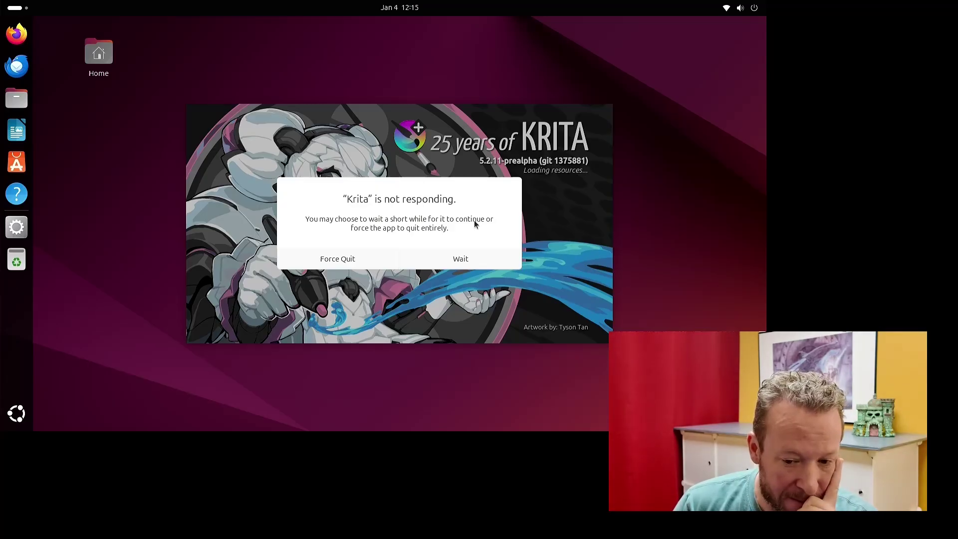
pyautogui.click(467, 258)
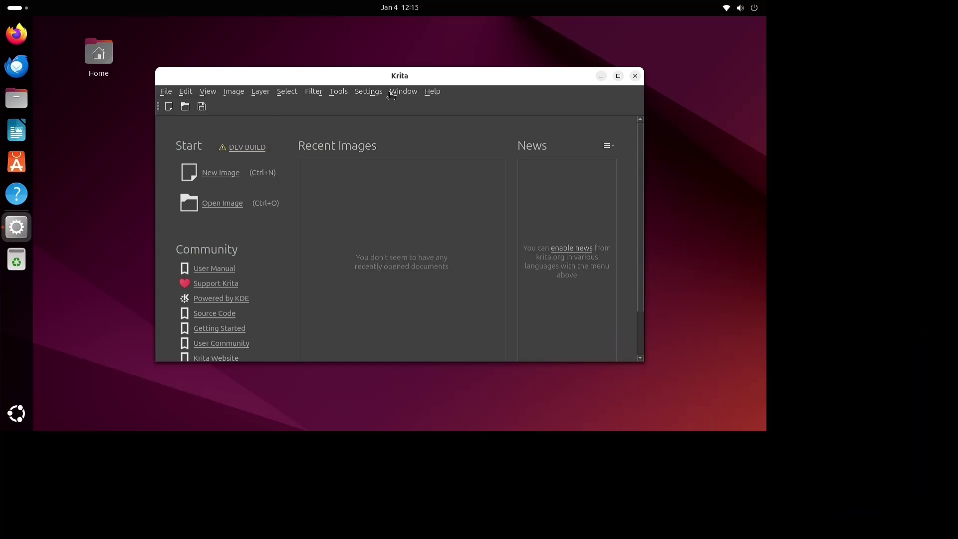
pyautogui.click(635, 76)
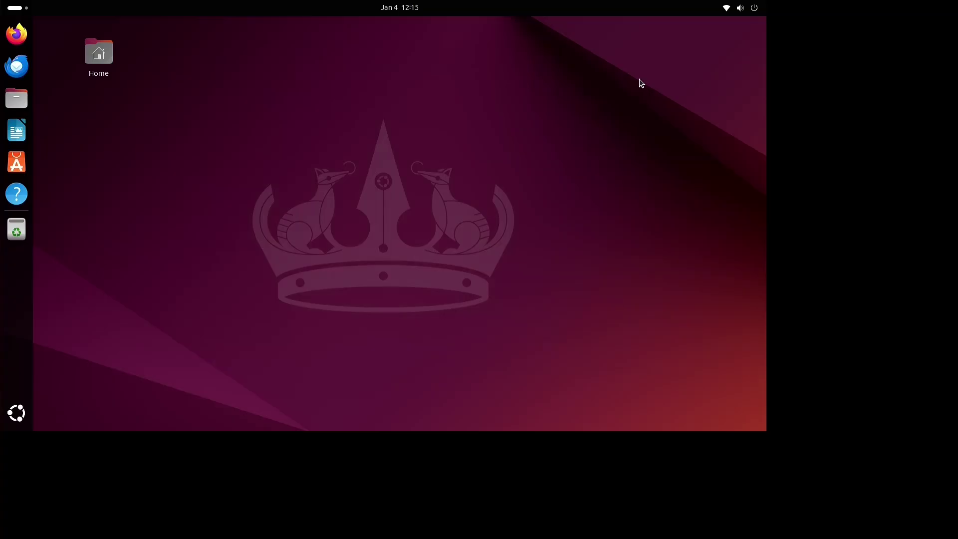
# Step: Open App Center, search for "krita", and open the Krita snap's page
pyautogui.click(17, 162)
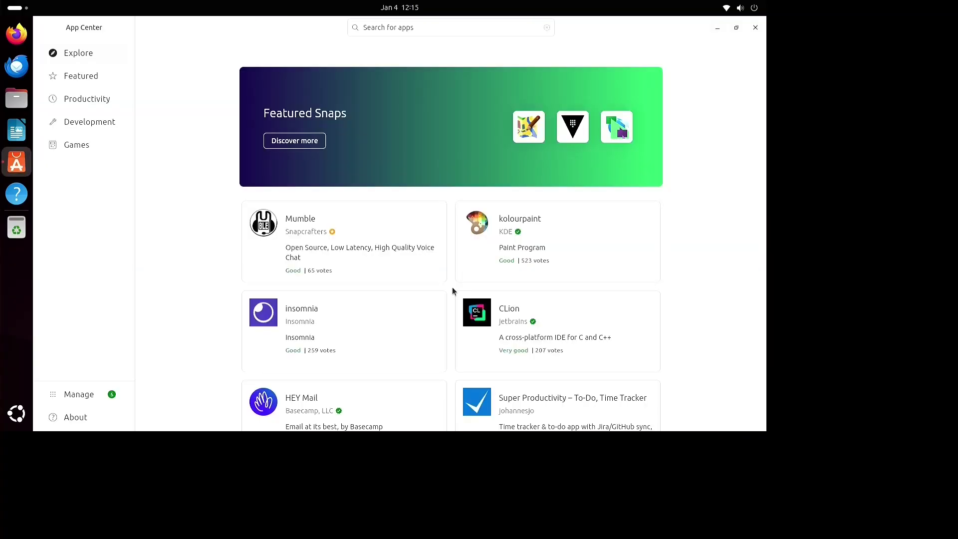
pyautogui.click(408, 30)
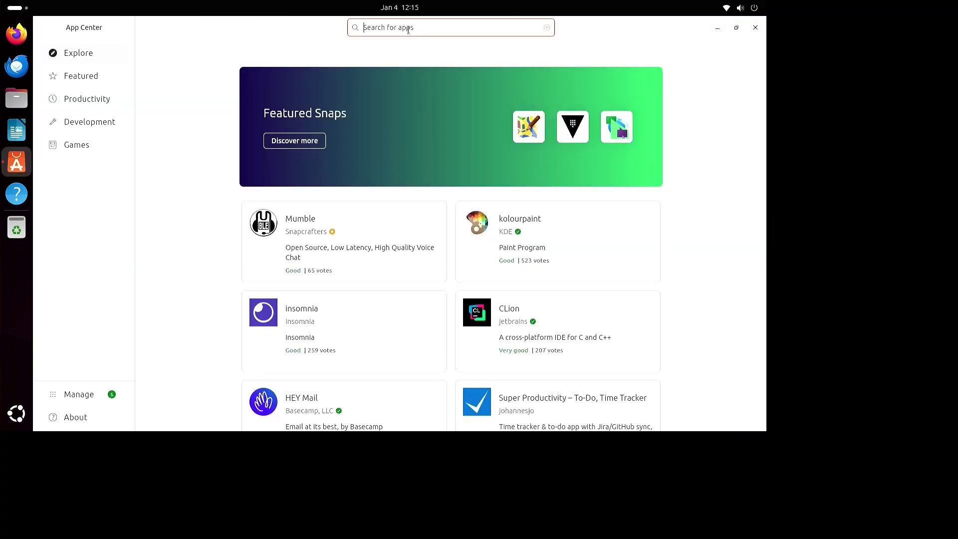
pyautogui.write('krita')
pyautogui.press('Return')
pyautogui.click(353, 153)
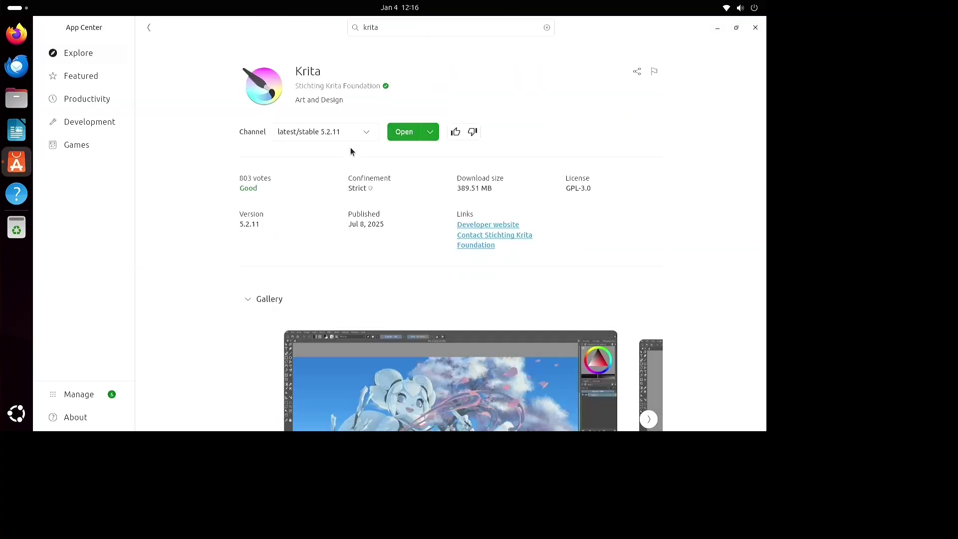
# Step: Uninstall the Krita snap, authenticate with the account password, and close App Center
pyautogui.click(428, 138)
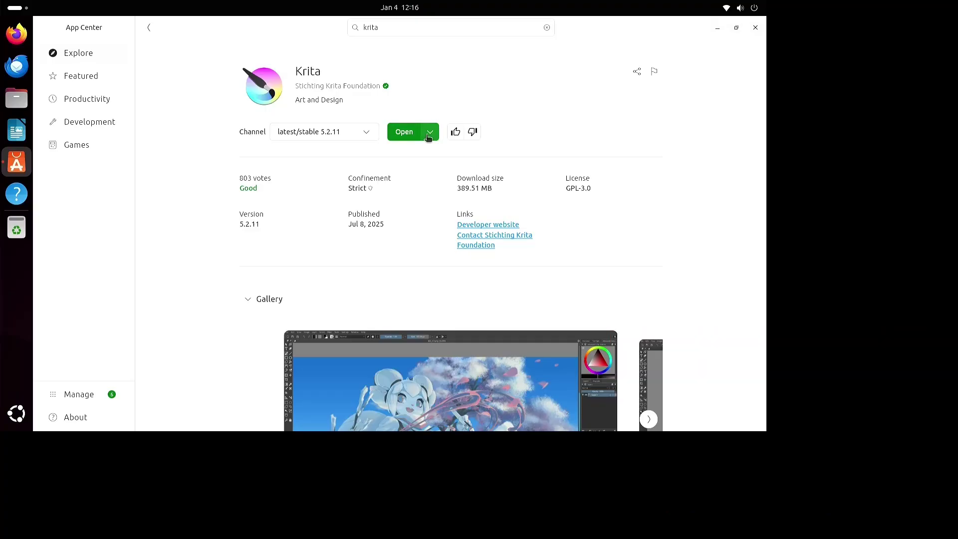
pyautogui.click(432, 140)
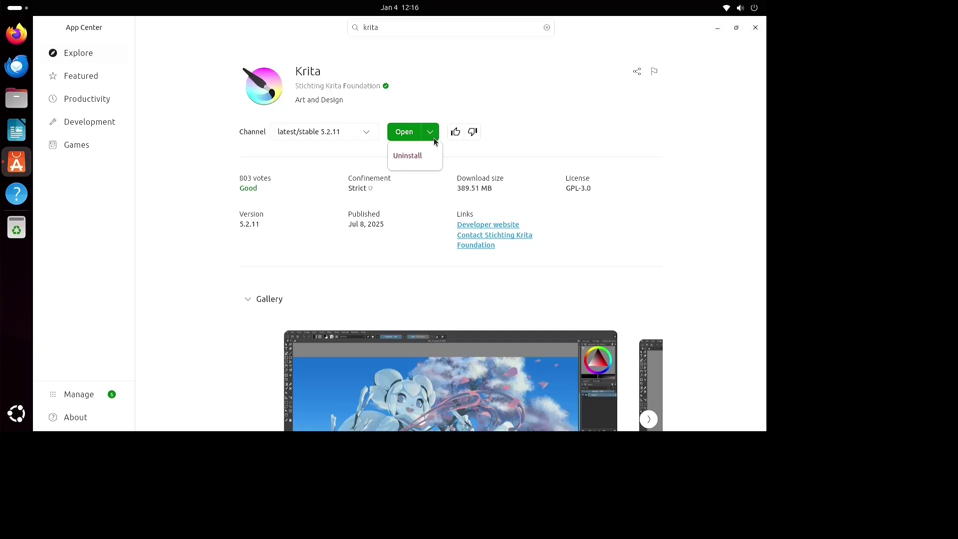
pyautogui.click(407, 156)
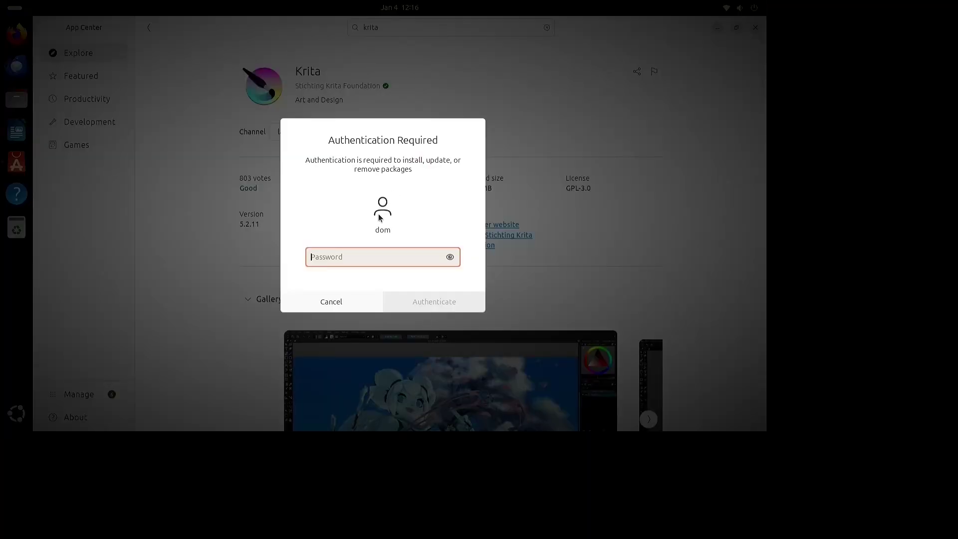
pyautogui.write('•••••')
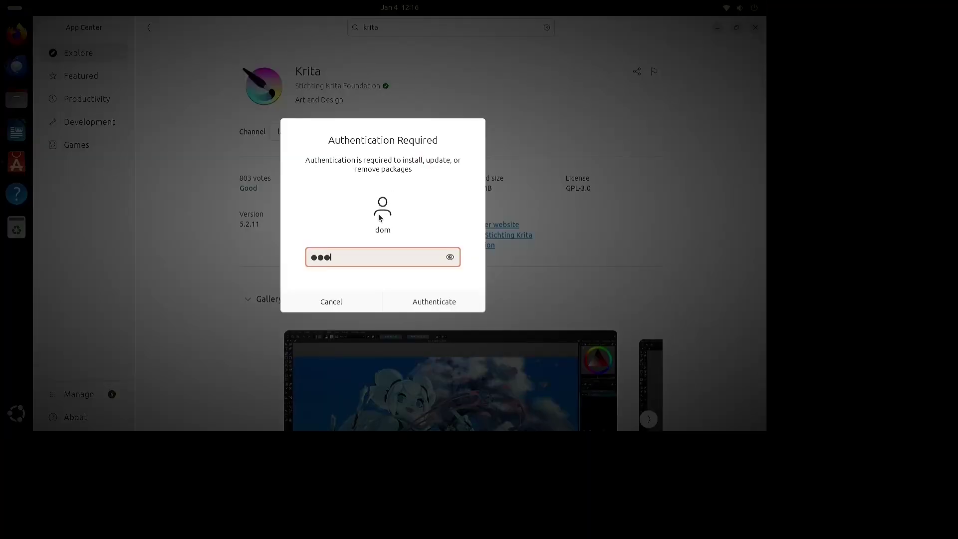
pyautogui.write('•')
pyautogui.press('Return')
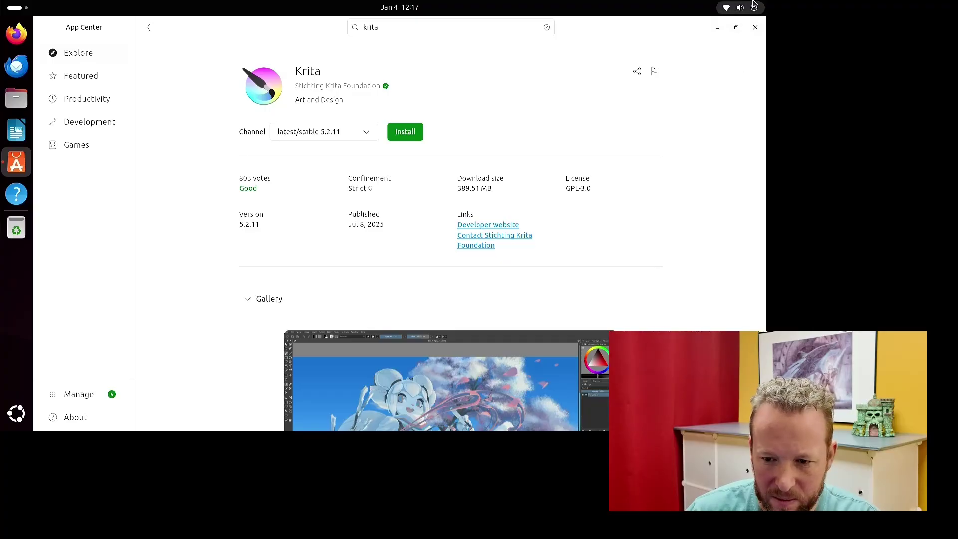
pyautogui.click(754, 28)
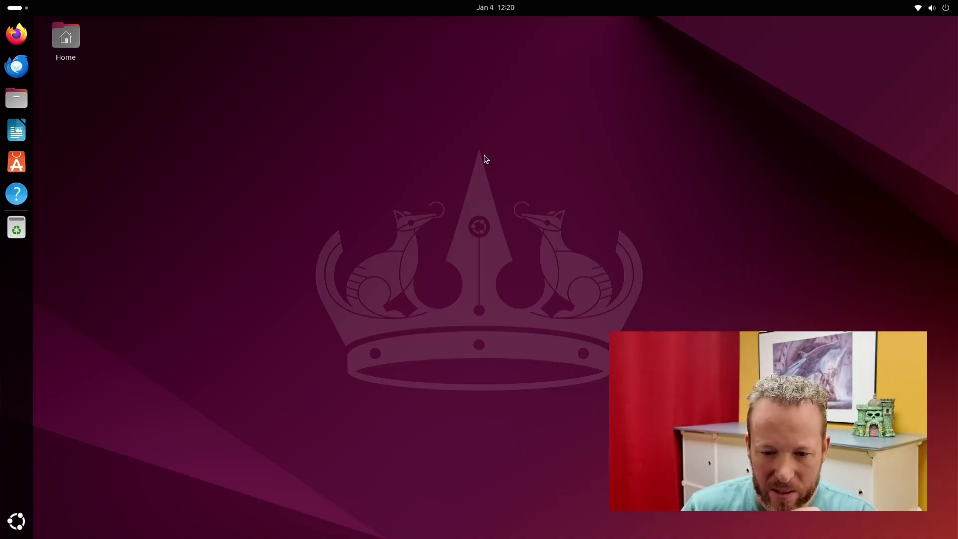
# Step: Open the display settings from the desktop, set the scale to 200 %, apply it, and keep the change
pyautogui.rightClick(459, 182)
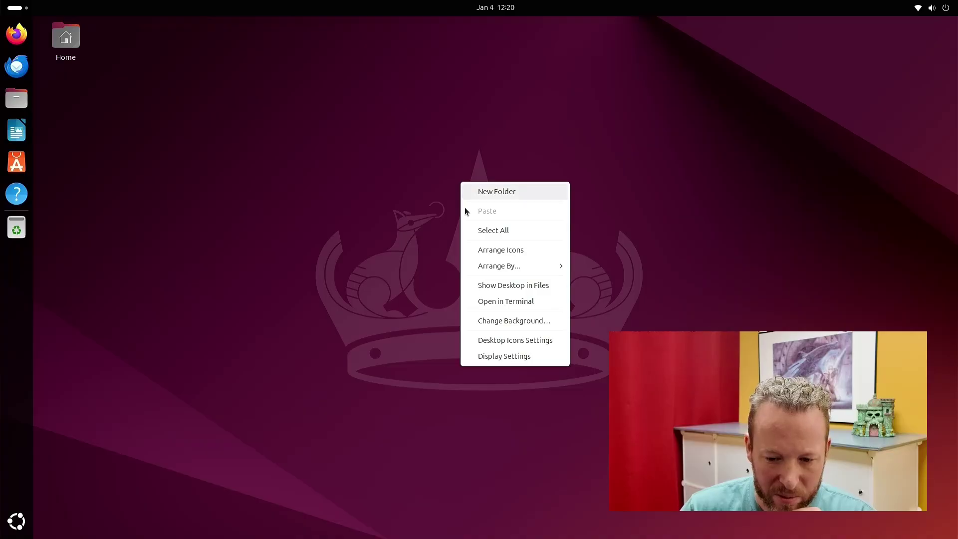
pyautogui.click(504, 358)
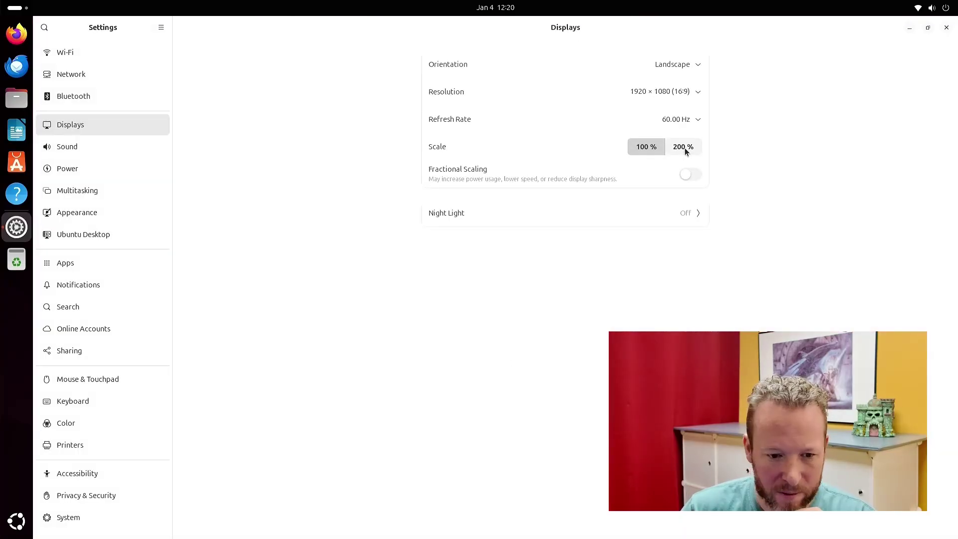
pyautogui.click(683, 147)
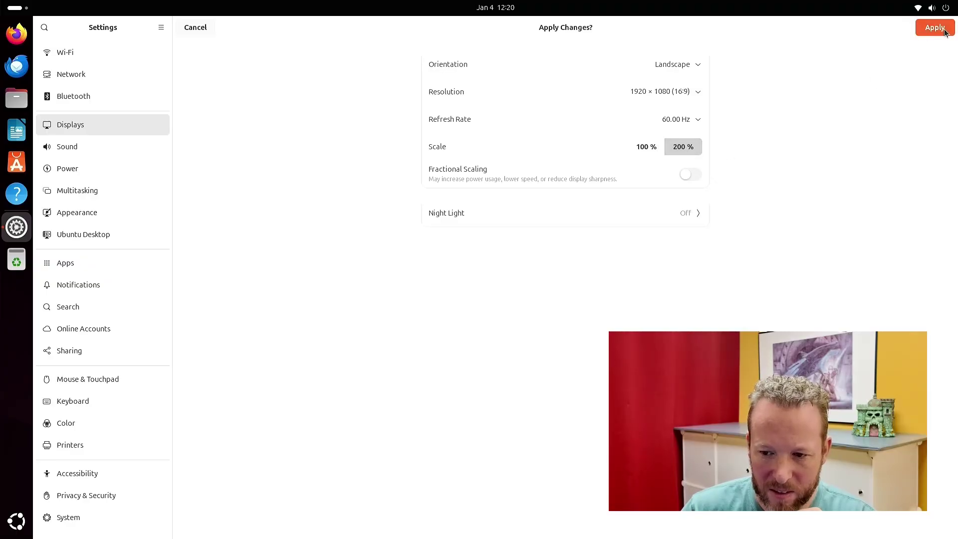
pyautogui.click(944, 33)
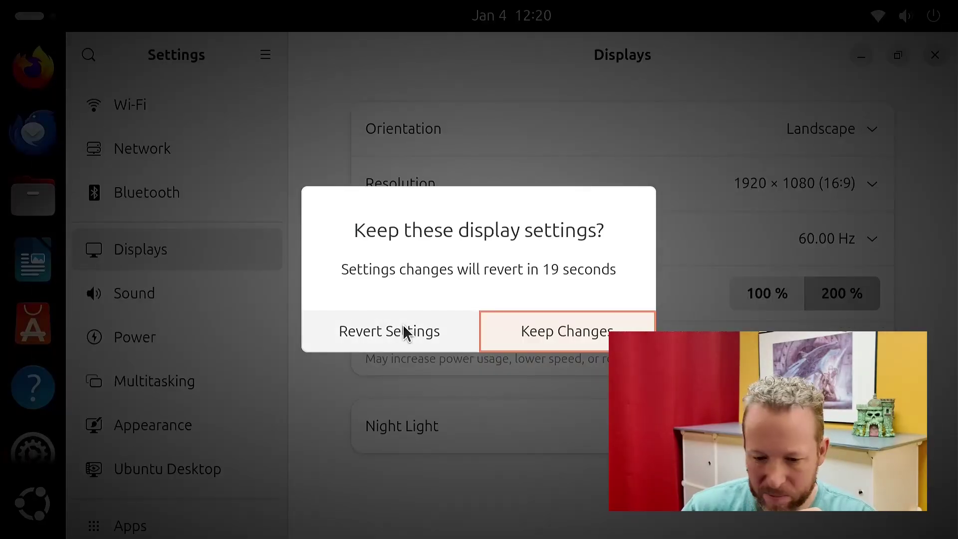
pyautogui.click(578, 335)
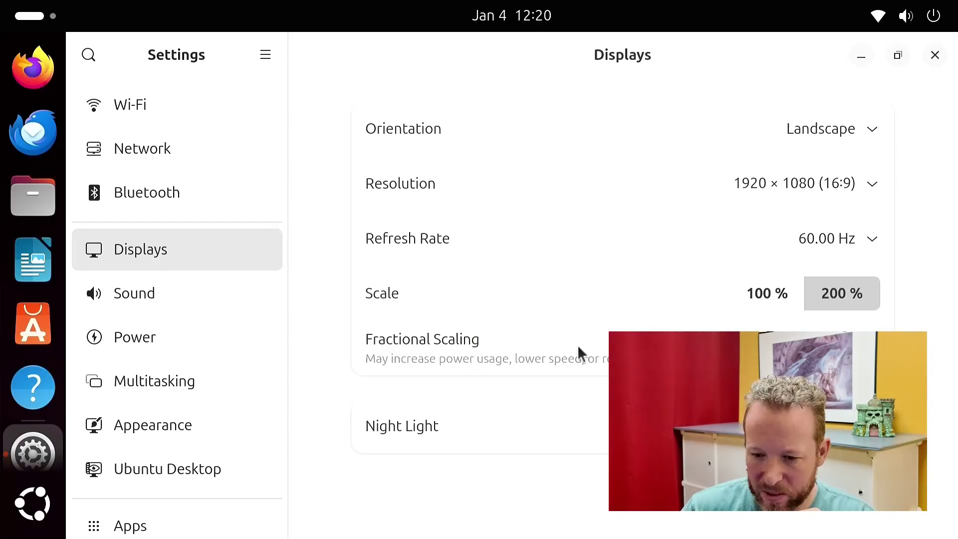
# Step: Set the display scale back to 100 %, apply it, and keep the change
pyautogui.click(763, 294)
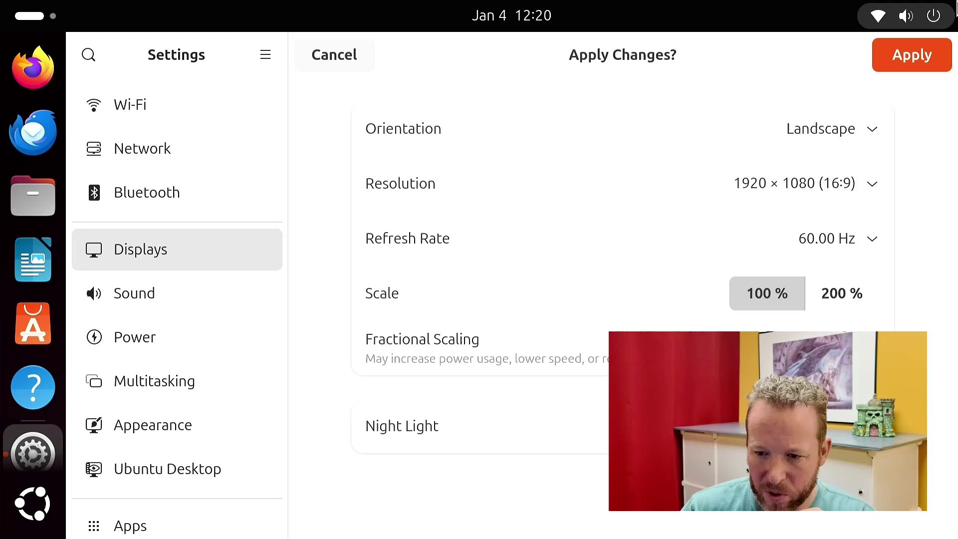
pyautogui.click(909, 55)
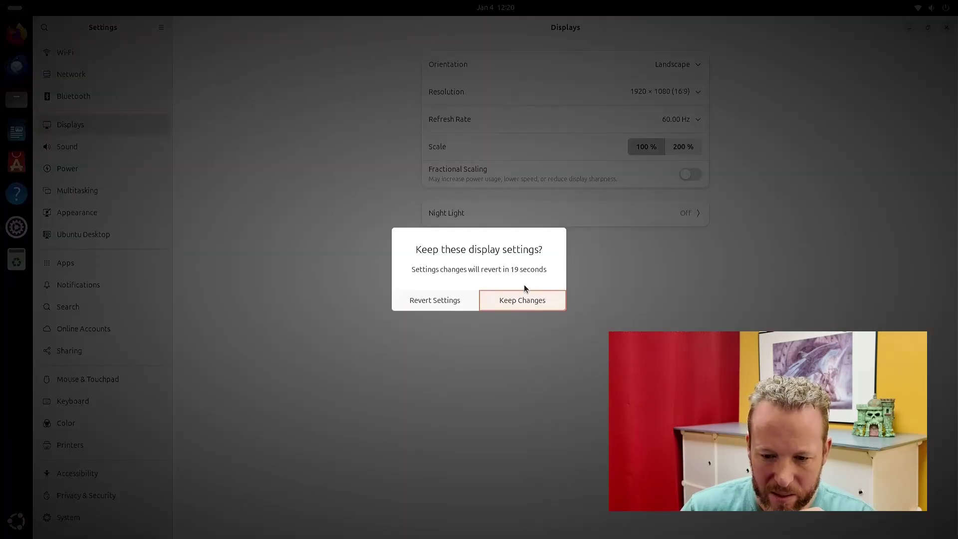
pyautogui.click(524, 297)
# Step: Enable fractional scaling, choose a 150 % display scale, and apply and keep the change
pyautogui.click(685, 176)
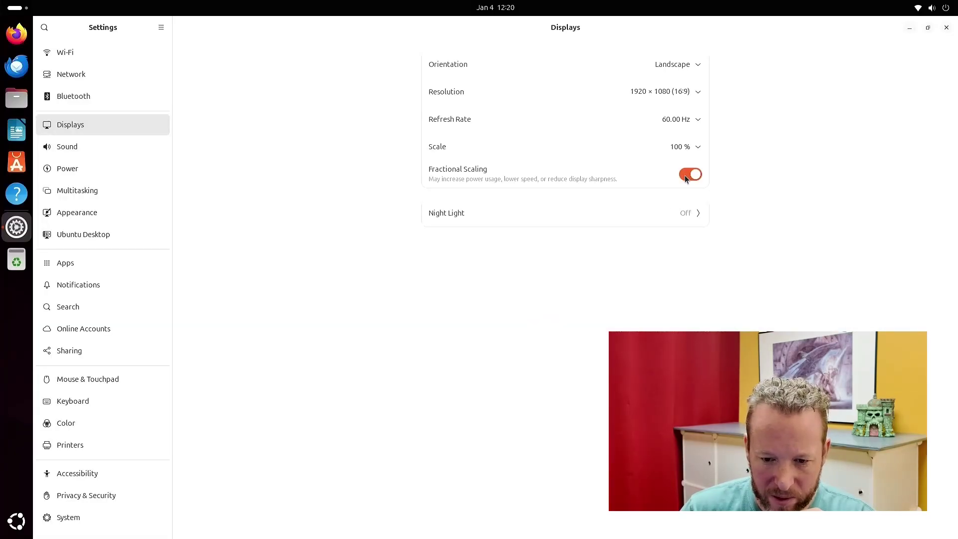
pyautogui.click(699, 146)
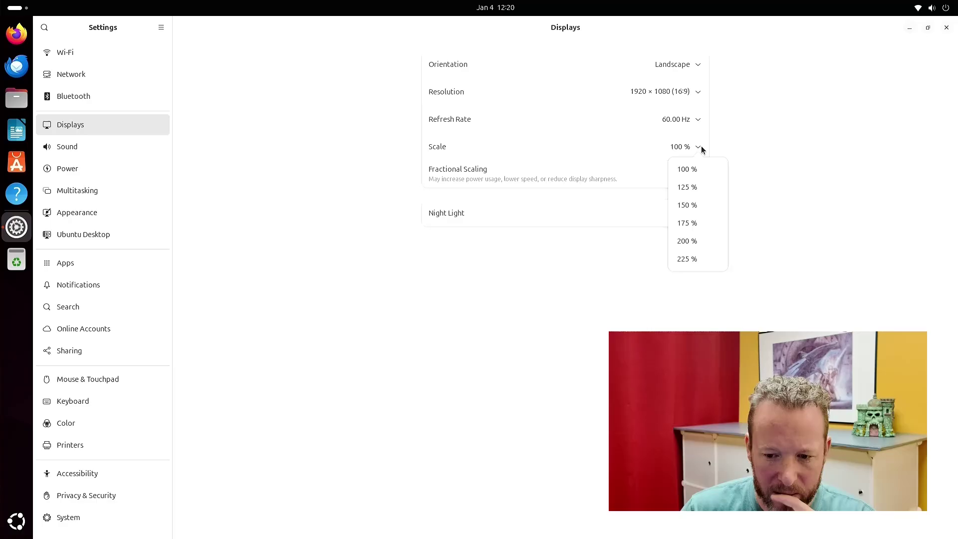
pyautogui.click(695, 205)
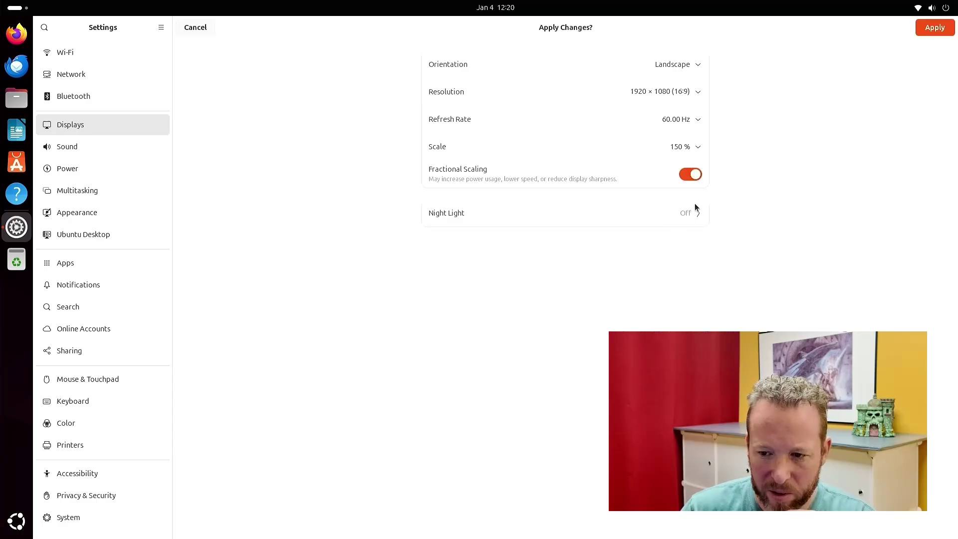
pyautogui.click(929, 32)
pyautogui.click(530, 316)
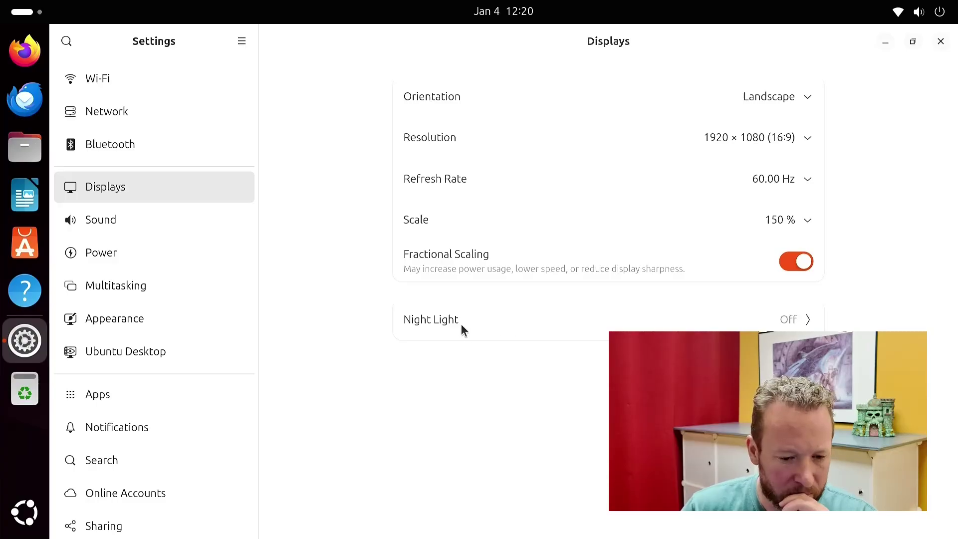
# Step: Try to return the display scale to 100 % with fractional scaling turned off, and keep the applied settings
pyautogui.click(807, 220)
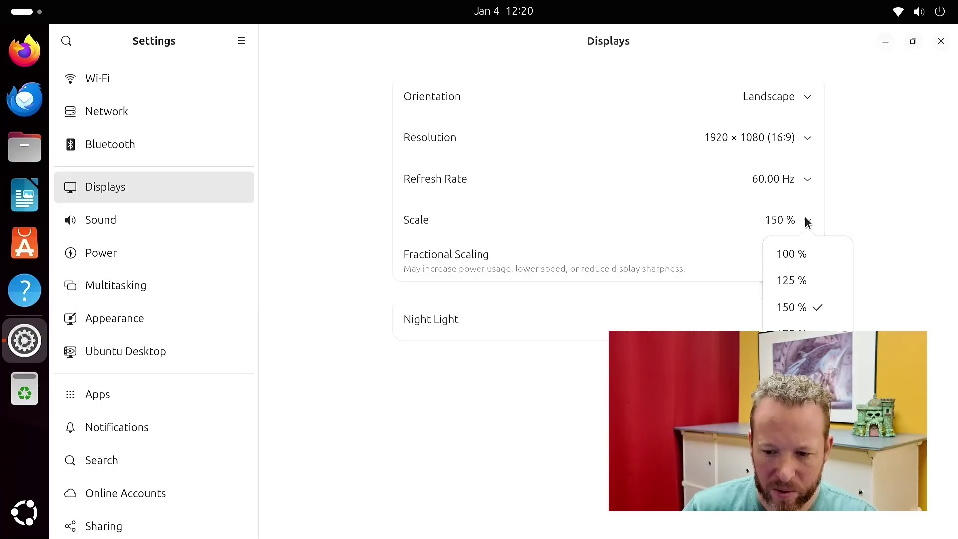
pyautogui.click(789, 259)
pyautogui.click(801, 260)
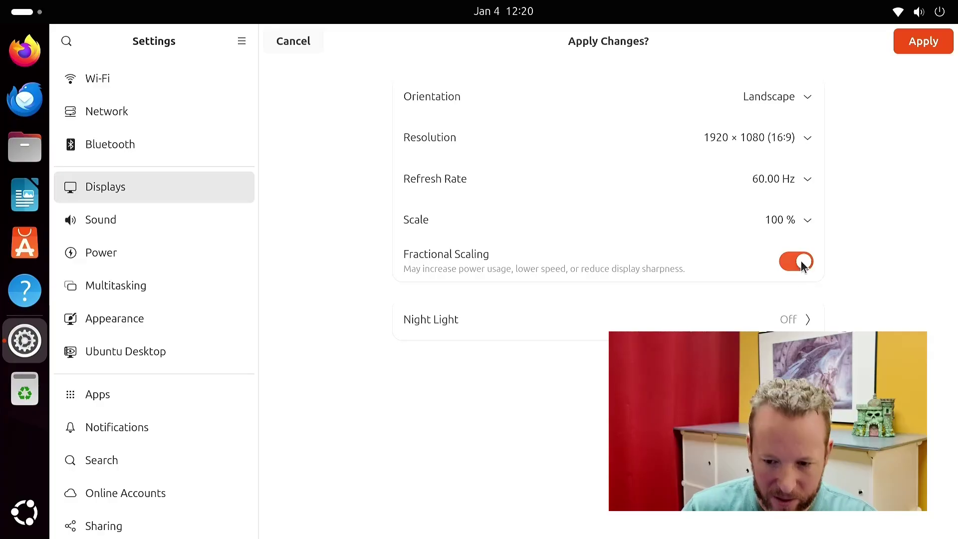
pyautogui.click(924, 42)
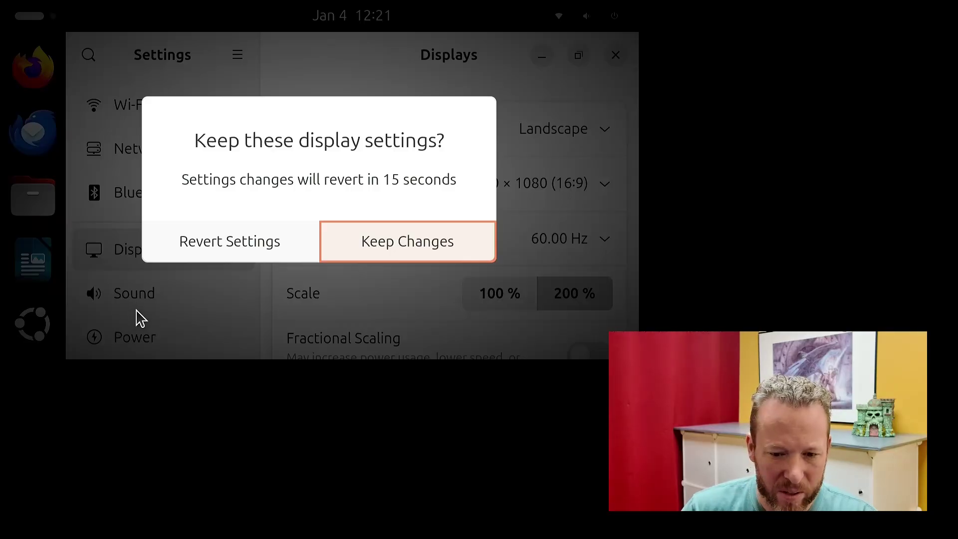
pyautogui.click(427, 245)
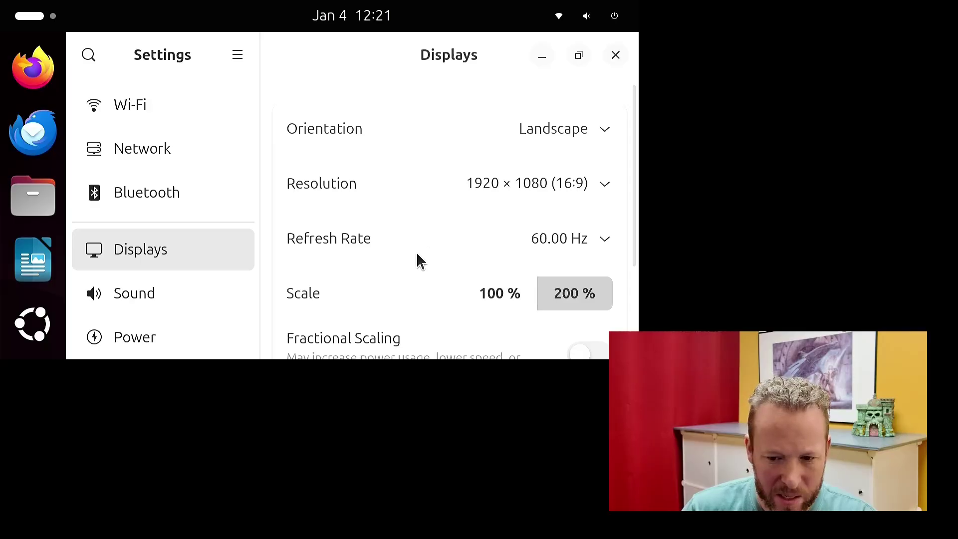
# Step: Set the scale to 100 % with fractional scaling off, apply it, and close Settings
pyautogui.scroll(-5, 407, 264)
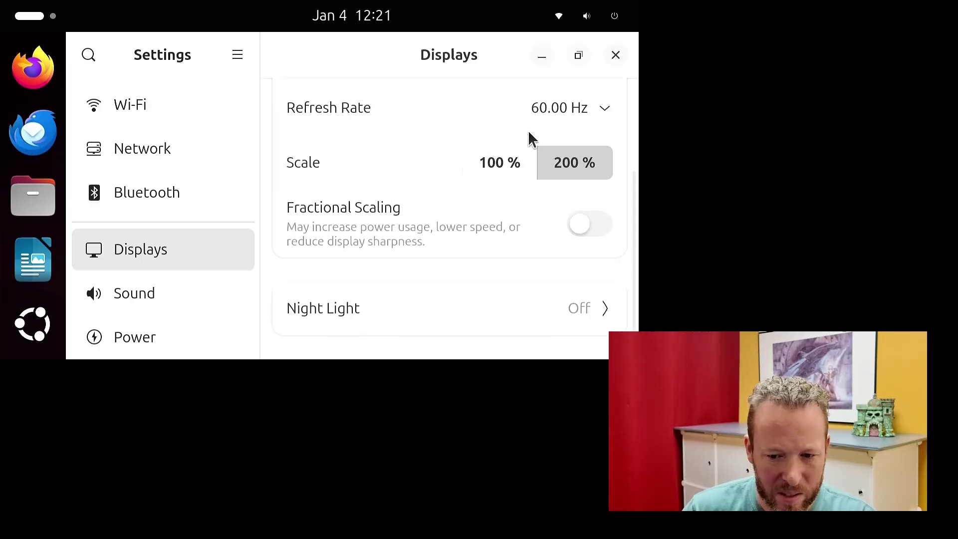
pyautogui.click(495, 165)
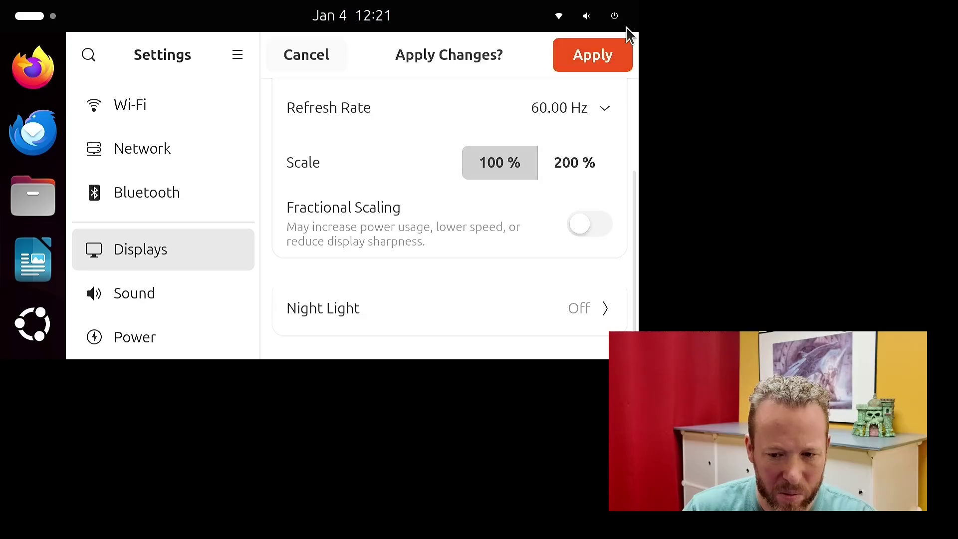
pyautogui.click(592, 59)
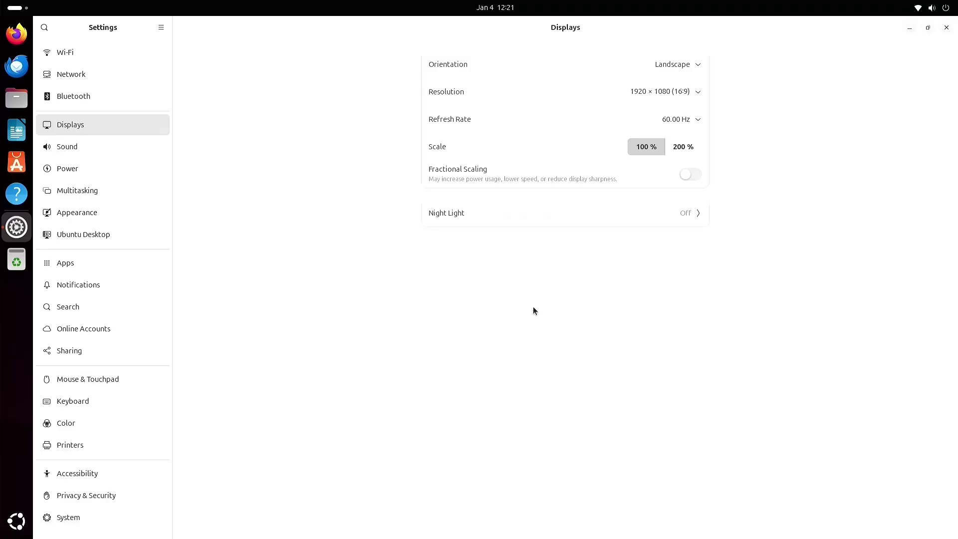
pyautogui.click(945, 28)
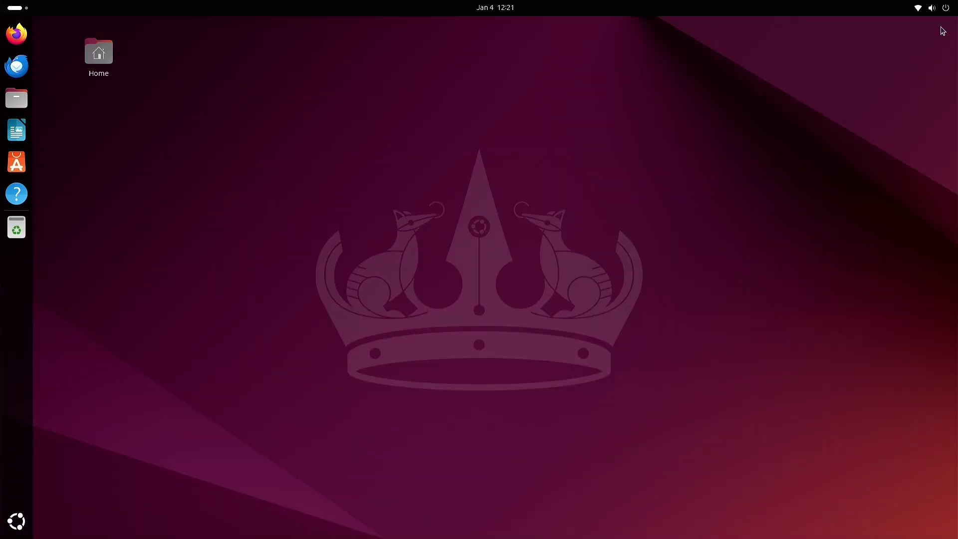
# Step: Reopen App Center, search for "krita", and view the Krita snap's install page
pyautogui.click(16, 162)
pyautogui.click(419, 53)
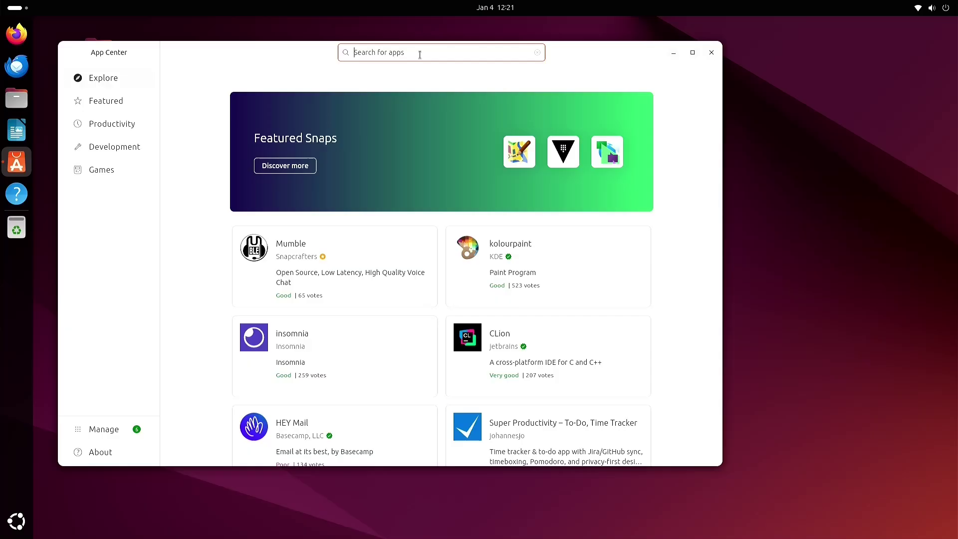
pyautogui.write('krita')
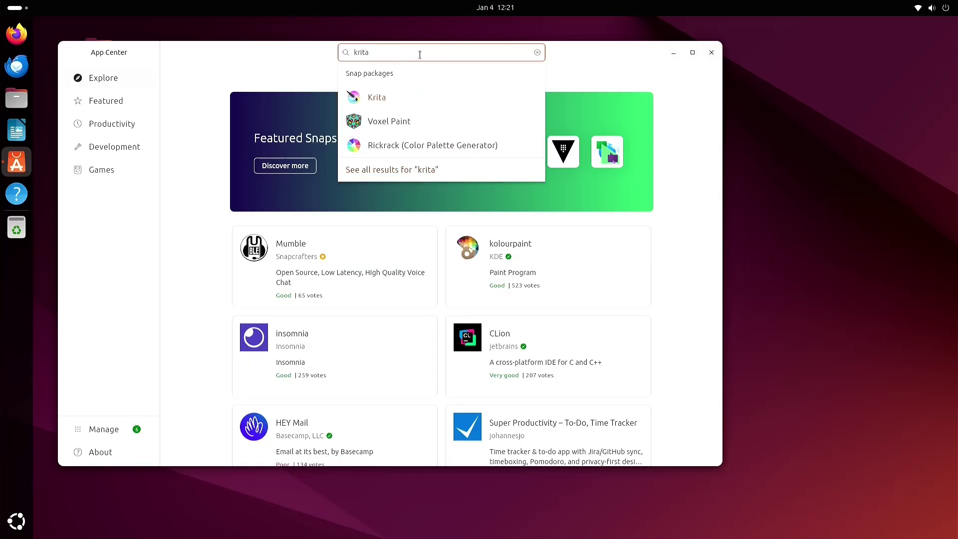
pyautogui.press('Return')
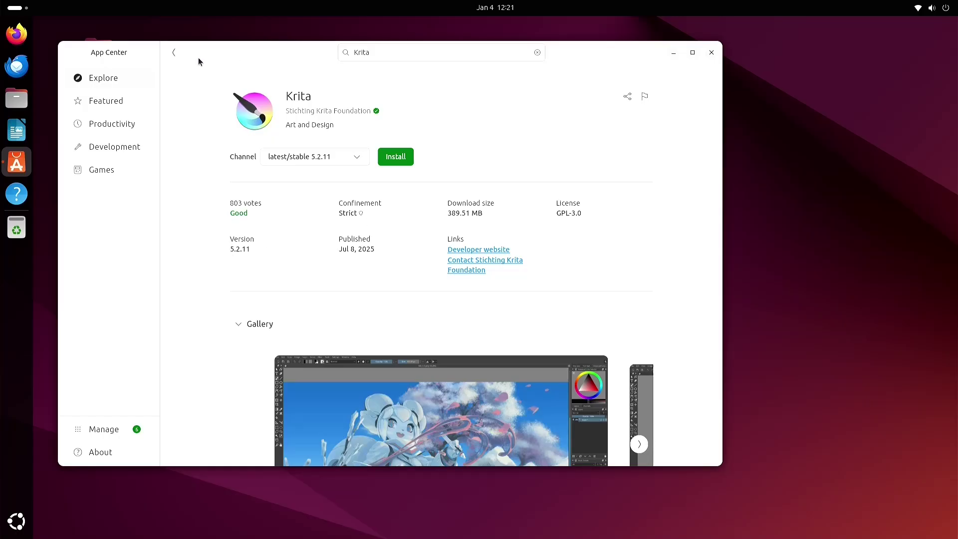
# Step: Go back, search for "krita" again, and open the page of the Debian package version of Krita
pyautogui.click(173, 53)
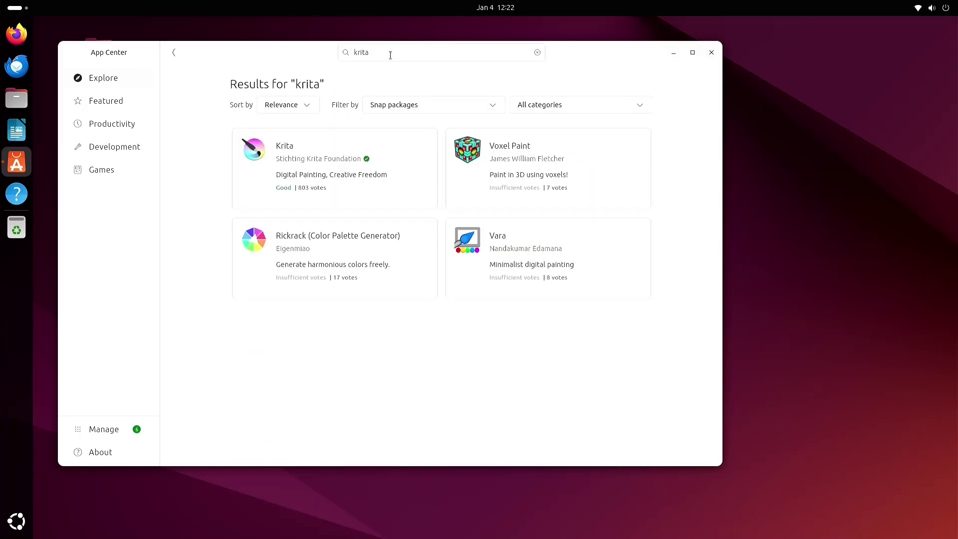
pyautogui.click(390, 55)
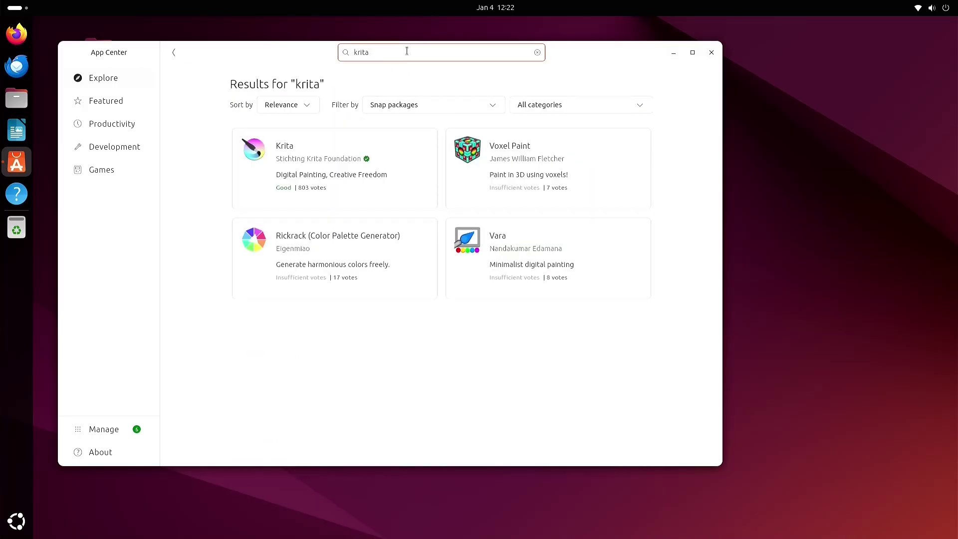
pyautogui.press('BackSpace')
pyautogui.press('BackSpace')
pyautogui.press('BackSpace')
pyautogui.press('BackSpace')
pyautogui.press('BackSpace')
pyautogui.write('krita')
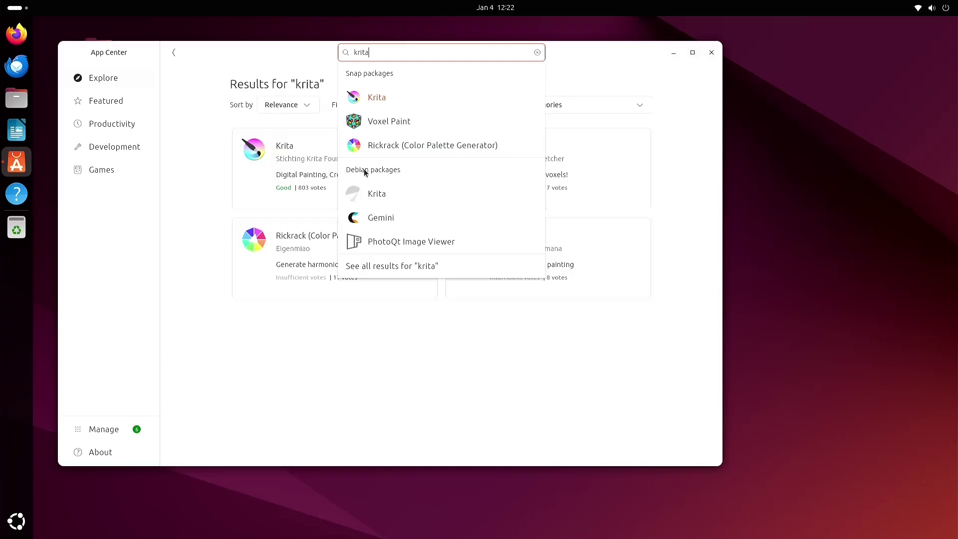
pyautogui.click(381, 195)
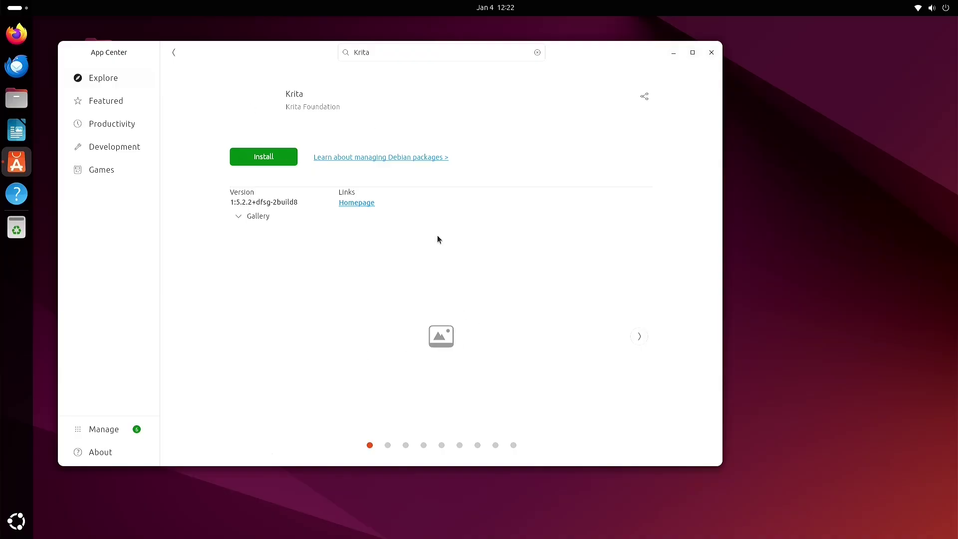
# Step: Install the Debian package of Krita, authenticate with the account password, and minimize App Center during the installation
pyautogui.click(275, 161)
pyautogui.write('********')
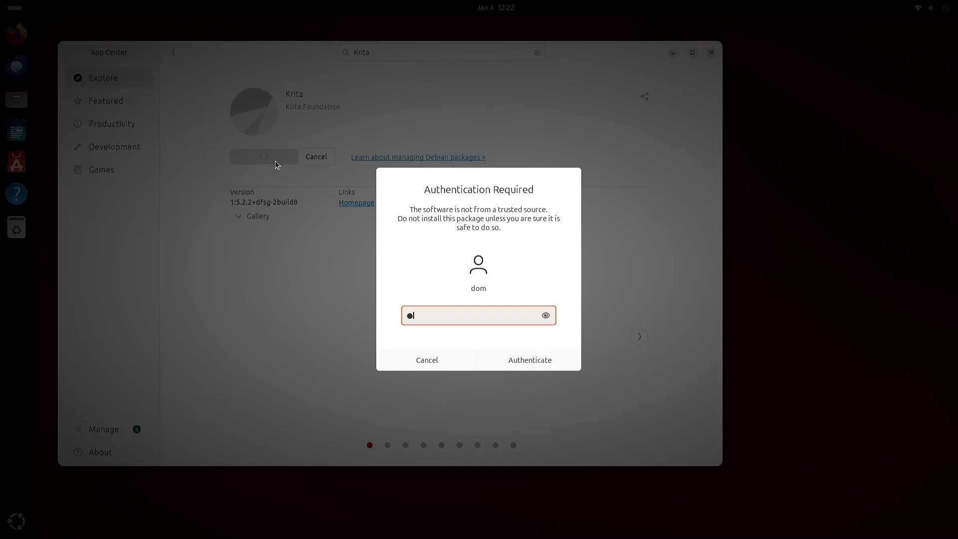
pyautogui.press('Return')
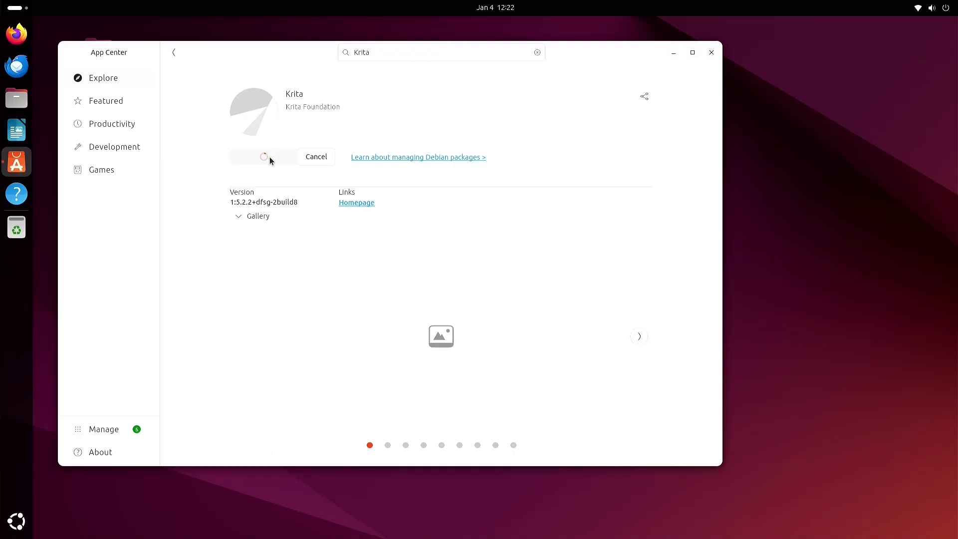
pyautogui.click(673, 52)
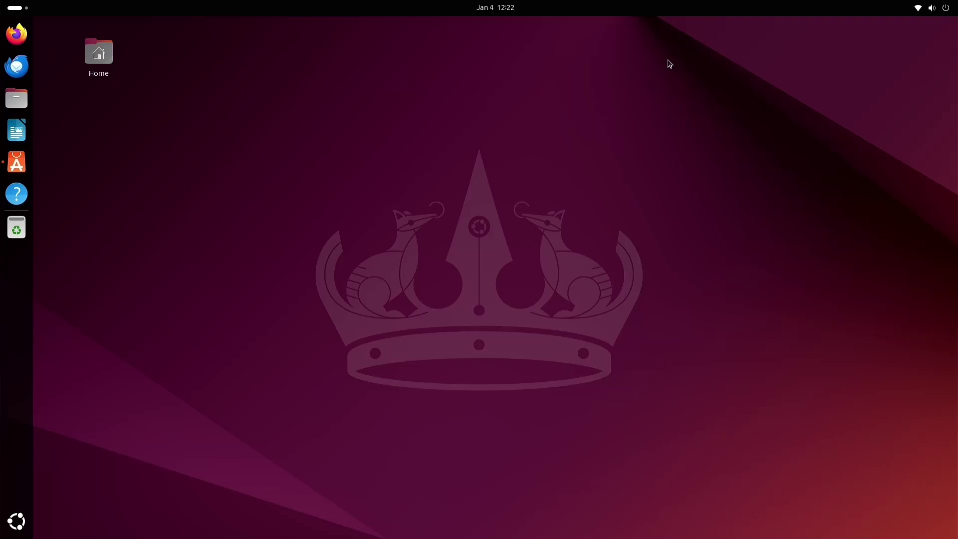
# Step: Open Additional Drivers from the application overview to check for available proprietary drivers, and close Software & Updates
pyautogui.click(17, 521)
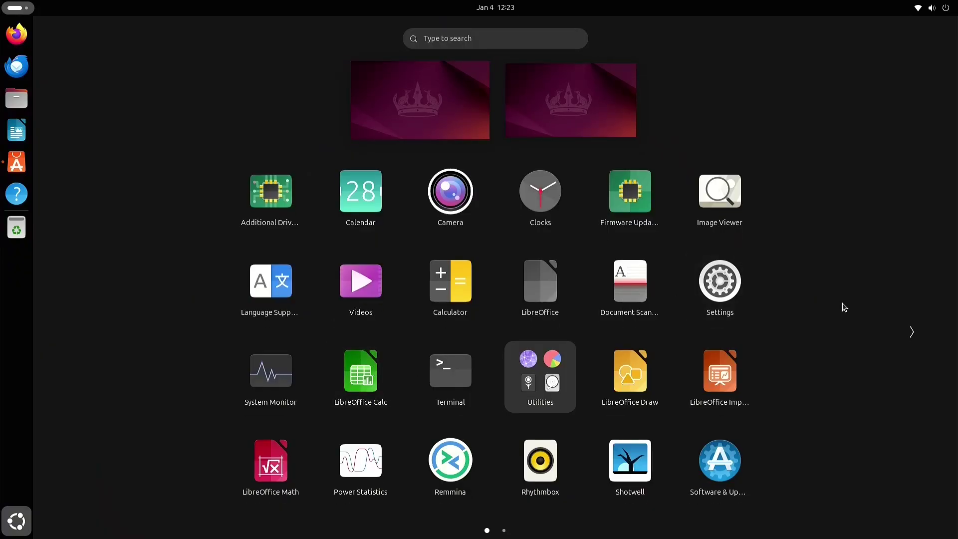
pyautogui.click(276, 201)
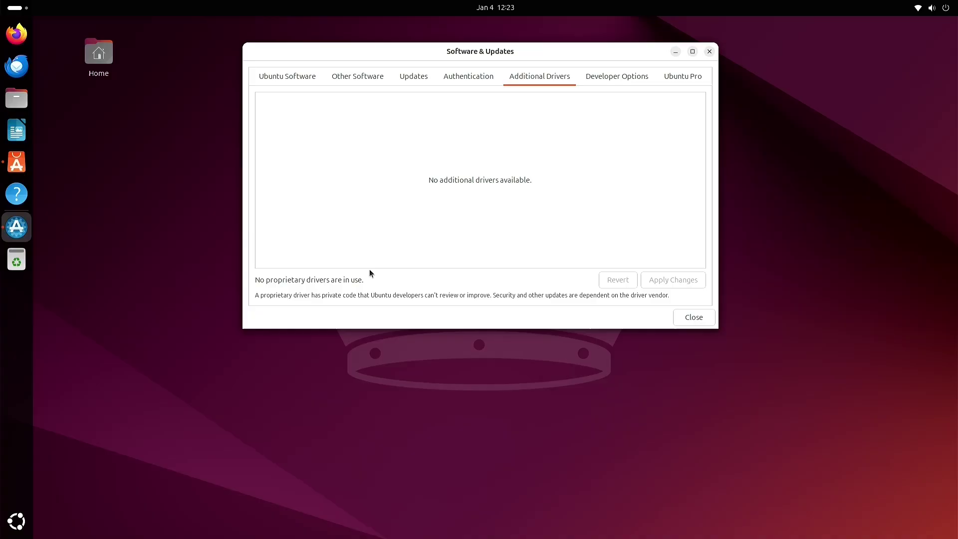
pyautogui.click(709, 52)
# Step: Launch Krita from the second page of the application overview, choose to wait while it loads, and close it
pyautogui.press('super+a')
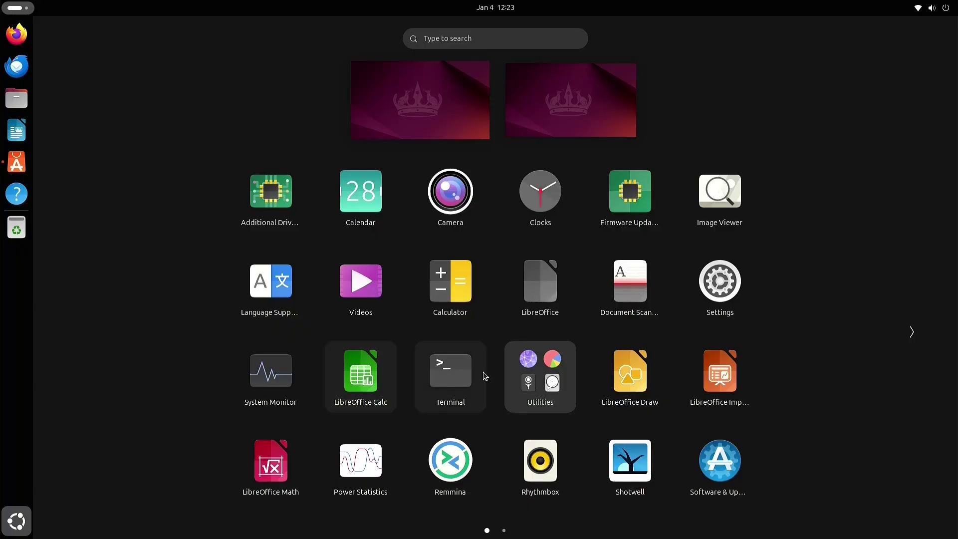
pyautogui.scroll(-1, 754, 405)
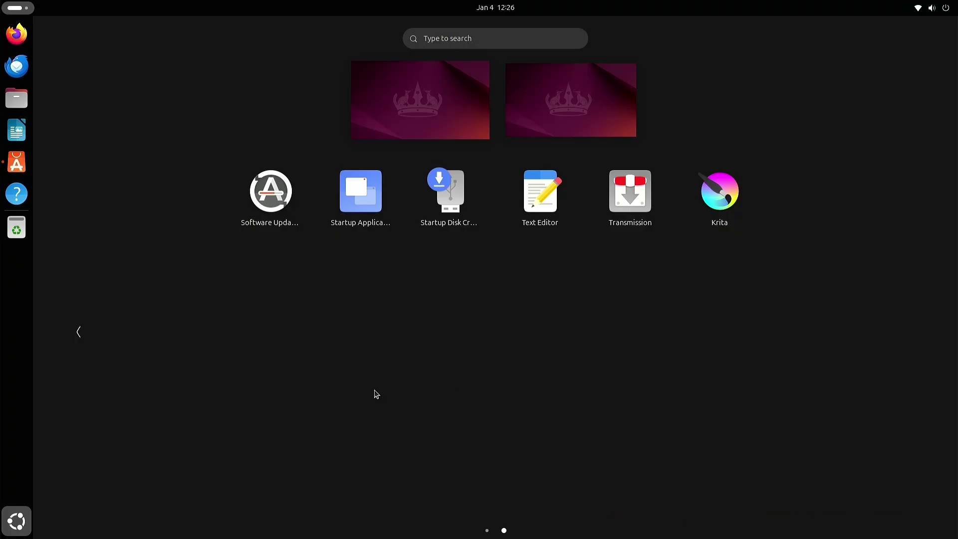
pyautogui.click(642, 399)
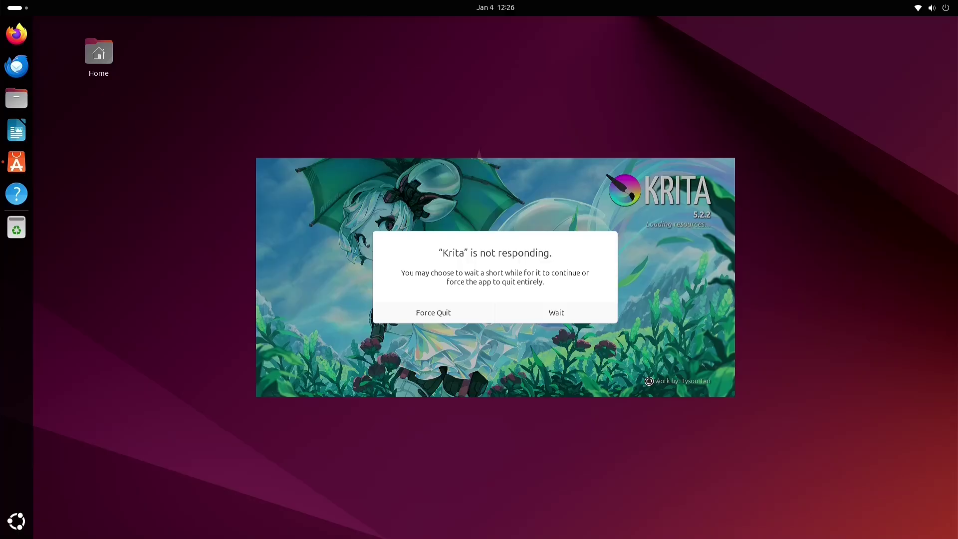
pyautogui.click(562, 316)
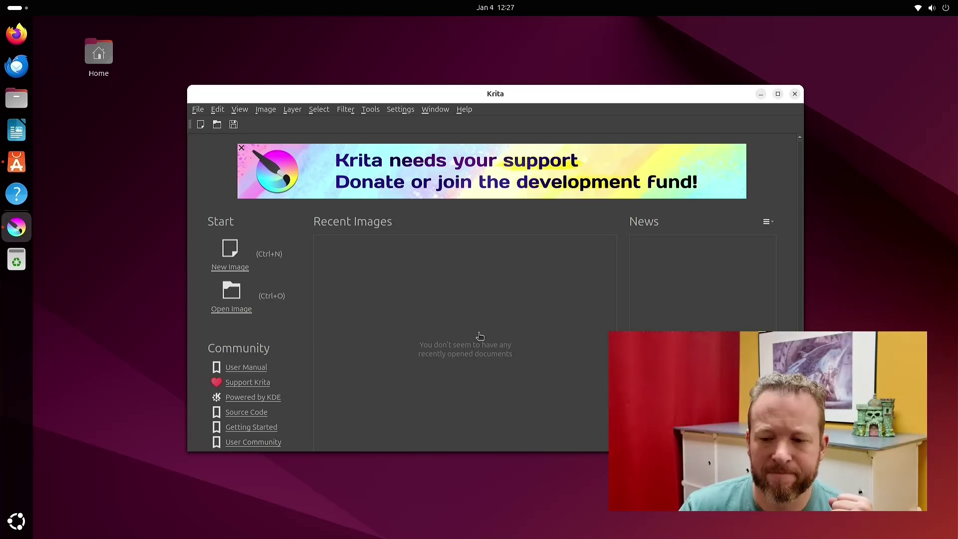
pyautogui.click(794, 94)
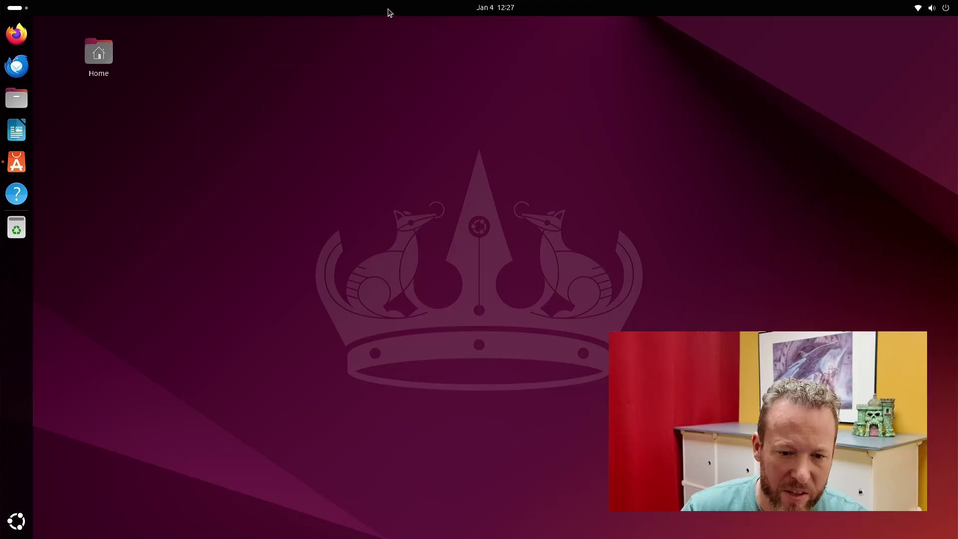
pyautogui.rightClick(374, 178)
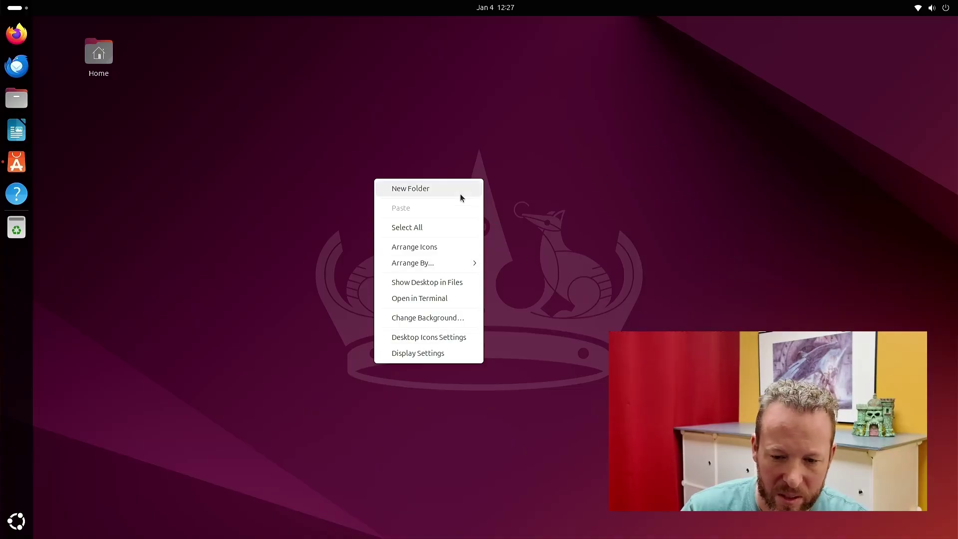
pyautogui.click(556, 146)
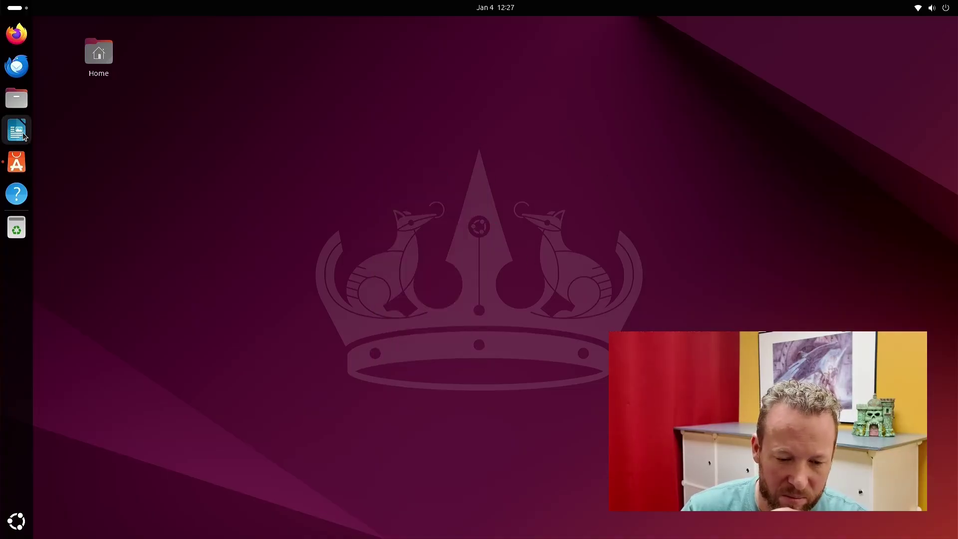
# Step: Restore the minimized App Center window with the Krita package page and close it
pyautogui.click(16, 162)
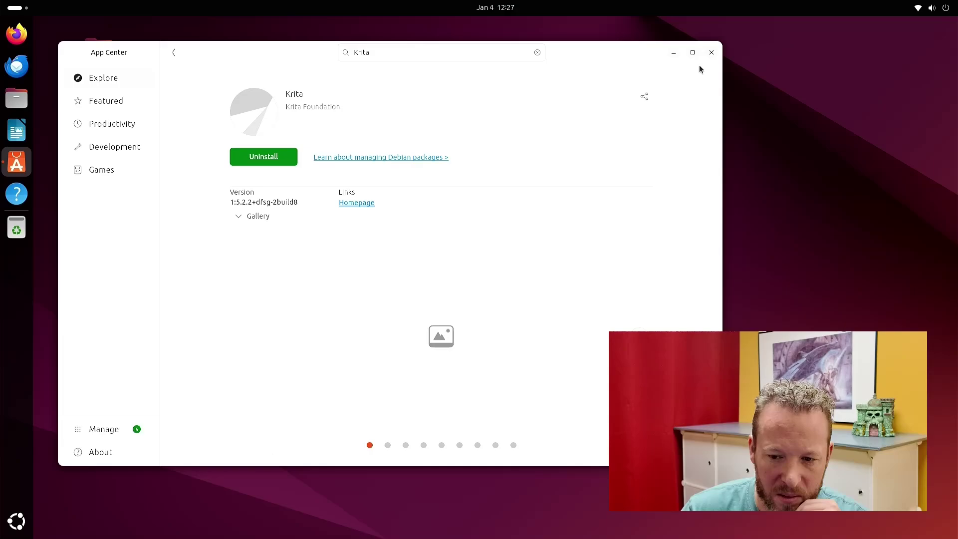
pyautogui.click(711, 53)
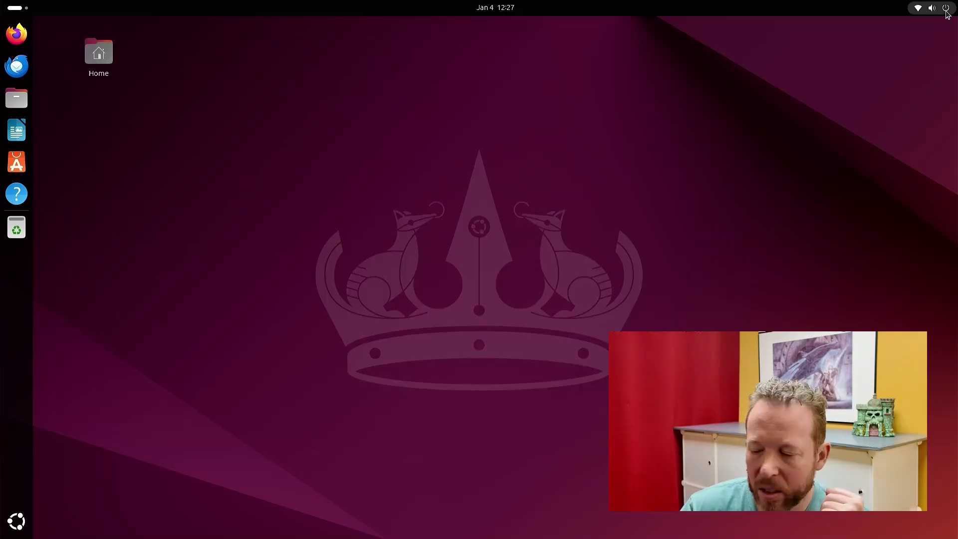